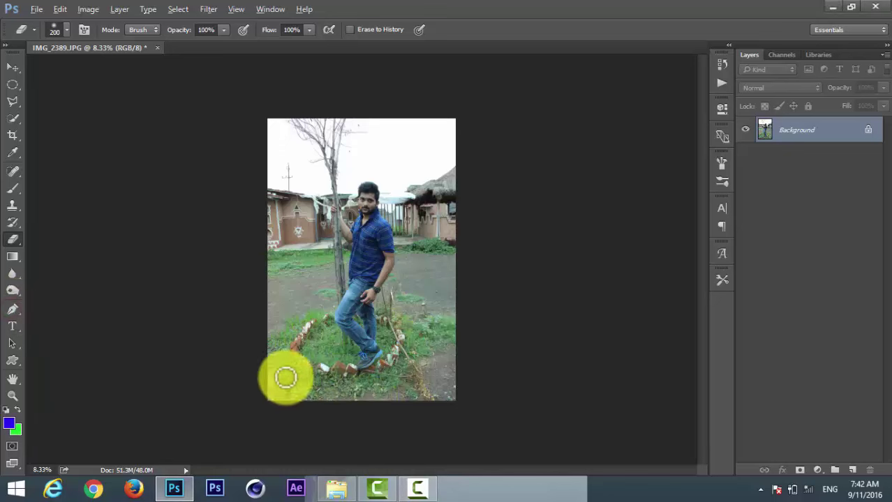
# Step: With the Pen tool, zoom in and start the man's outline along his shoe sole
pyautogui.click(12, 309)
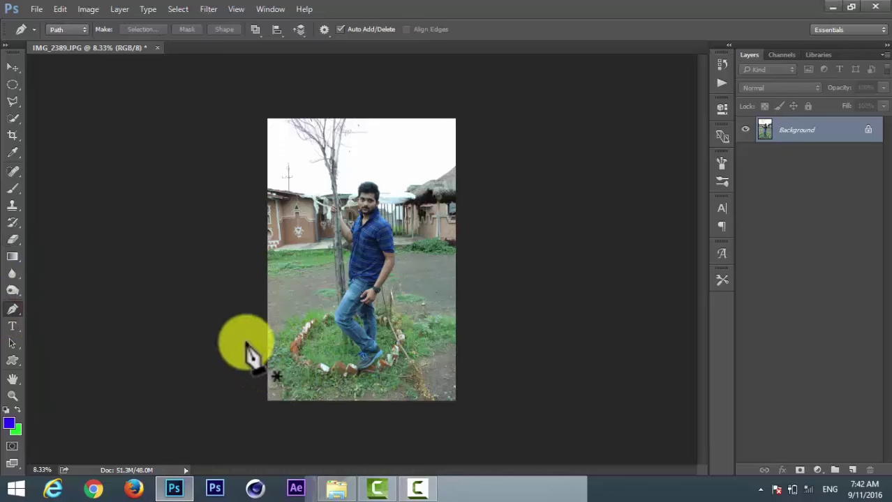
pyautogui.scroll(2, 363, 384)
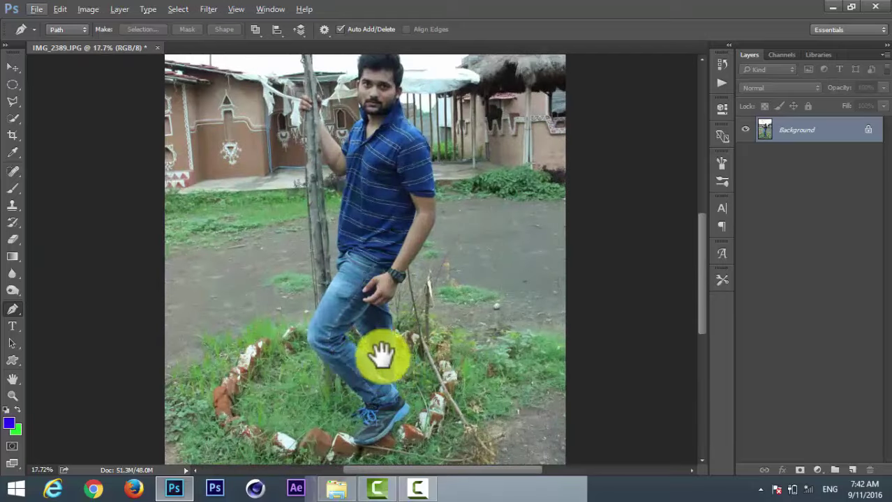
pyautogui.moveTo(381, 356); pyautogui.dragTo(378, 255)
pyautogui.scroll(2, 408, 318)
pyautogui.scroll(2, 410, 322)
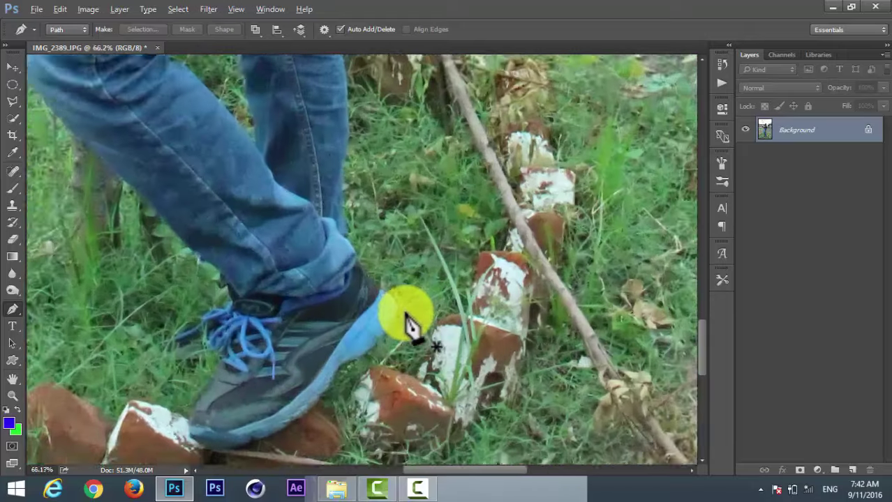
pyautogui.scroll(1, 406, 317)
pyautogui.scroll(1, 380, 300)
pyautogui.scroll(2, 383, 297)
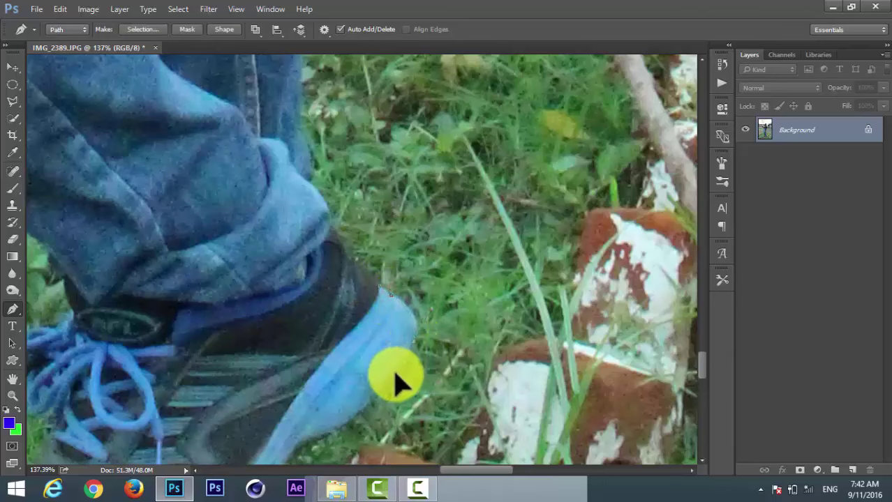
pyautogui.moveTo(395, 380)
pyautogui.mouseDown()
pyautogui.moveTo(378, 358)
pyautogui.moveTo(274, 384)
pyautogui.moveTo(422, 242)
pyautogui.moveTo(395, 254)
pyautogui.moveTo(390, 244)
pyautogui.moveTo(350, 325)
pyautogui.moveTo(239, 305)
pyautogui.moveTo(183, 257)
pyautogui.moveTo(264, 160)
pyautogui.moveTo(298, 238)
pyautogui.moveTo(273, 163)
pyautogui.moveTo(293, 293)
pyautogui.moveTo(339, 368)
pyautogui.moveTo(354, 253)
pyautogui.moveTo(318, 339)
pyautogui.moveTo(259, 283)
pyautogui.moveTo(209, 319)
pyautogui.moveTo(206, 225)
pyautogui.moveTo(255, 256)
pyautogui.moveTo(321, 265)
pyautogui.mouseUp()
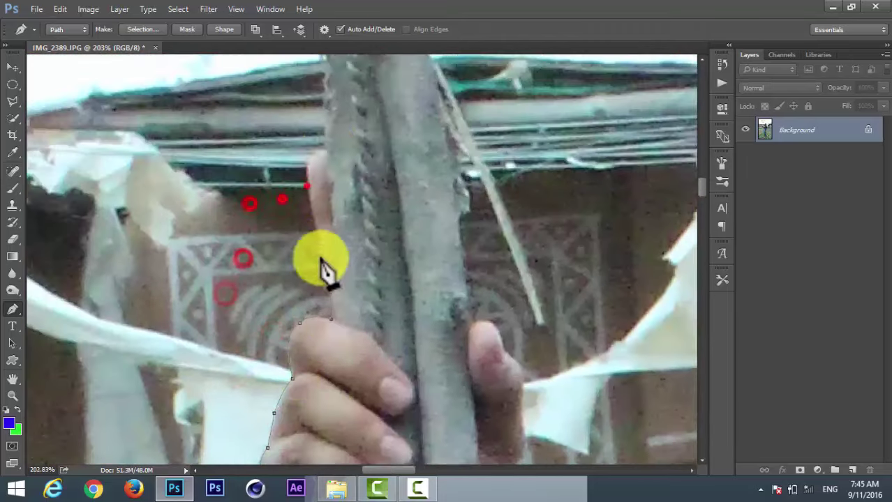
# Step: Continue the outline along the man's arm, shirt collar and shirt side
pyautogui.moveTo(505, 343)
pyautogui.mouseDown()
pyautogui.moveTo(446, 269)
pyautogui.moveTo(369, 232)
pyautogui.mouseUp()
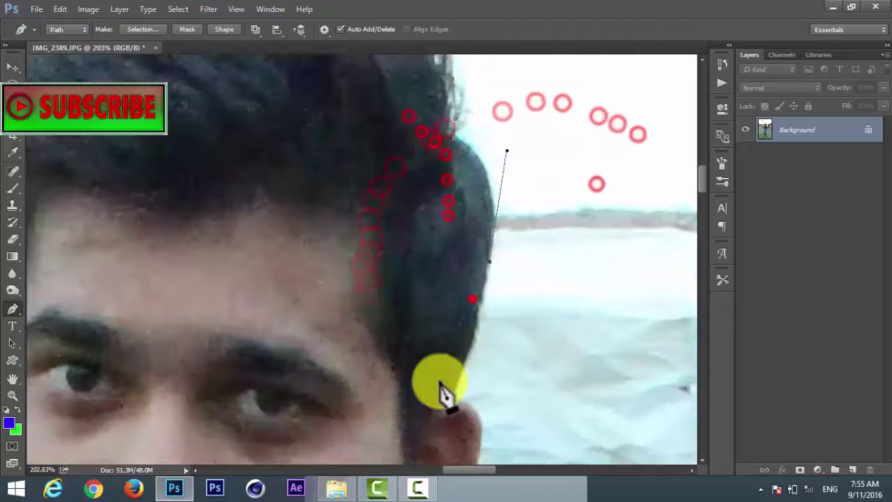
pyautogui.moveTo(440, 394); pyautogui.dragTo(346, 241)
pyautogui.moveTo(401, 307)
pyautogui.mouseDown()
pyautogui.moveTo(385, 249)
pyautogui.moveTo(448, 322)
pyautogui.moveTo(412, 254)
pyautogui.mouseUp()
pyautogui.click(412, 305)
pyautogui.click(425, 328)
pyautogui.scroll(-3, 419, 336)
pyautogui.click(394, 302)
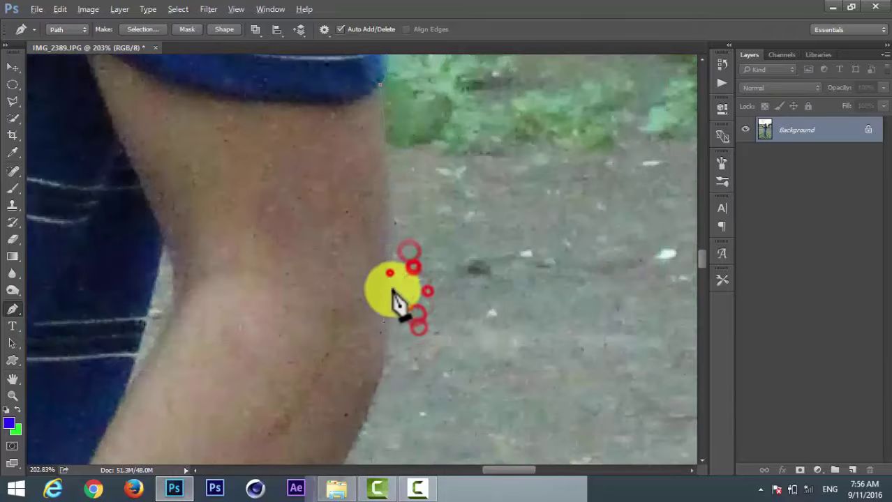
pyautogui.scroll(-3, 289, 409)
pyautogui.click(261, 372)
pyautogui.moveTo(286, 400); pyautogui.dragTo(345, 293)
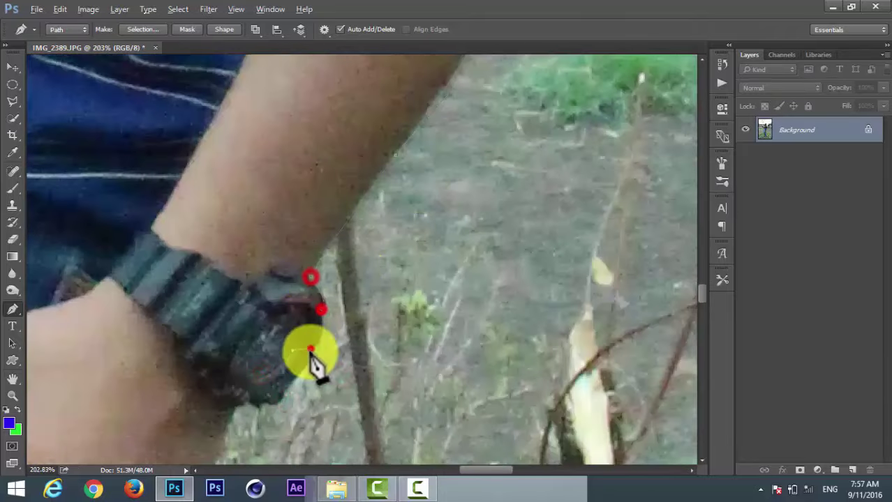
# Step: Finish the outline along the jeans edge and zoom back out
pyautogui.scroll(-3, 312, 353)
pyautogui.scroll(-3, 318, 312)
pyautogui.scroll(-3, 358, 268)
pyautogui.click(375, 386)
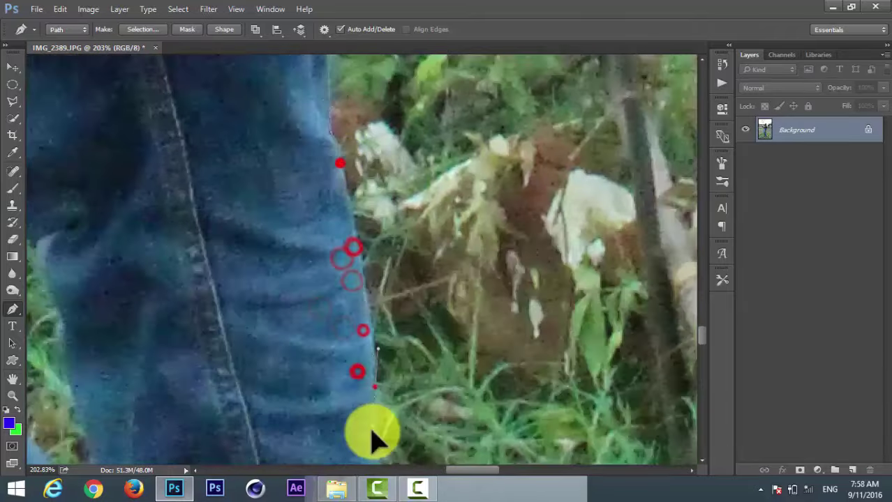
pyautogui.scroll(-3, 334, 328)
pyautogui.scroll(-3, 403, 302)
pyautogui.scroll(-3, 358, 159)
pyautogui.scroll(-5, 349, 129)
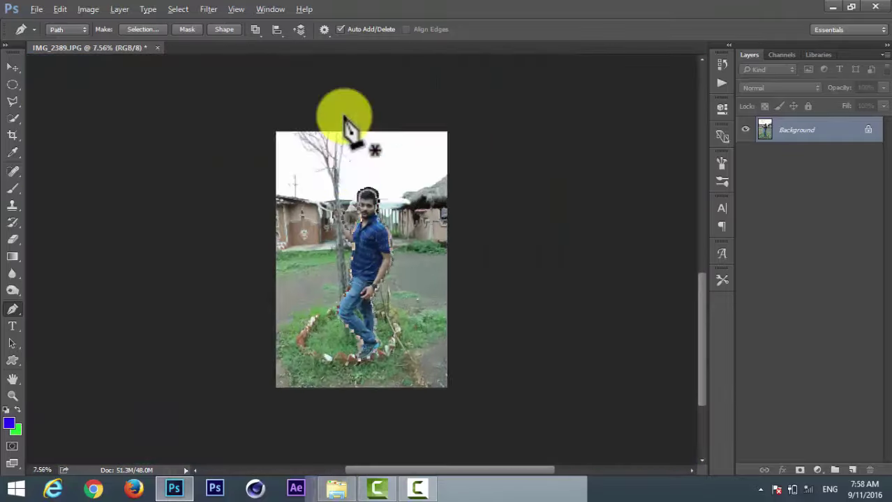
pyautogui.scroll(3, 356, 202)
# Step: Convert the traced path around the man into a selection with Make Selection
pyautogui.rightClick(365, 222)
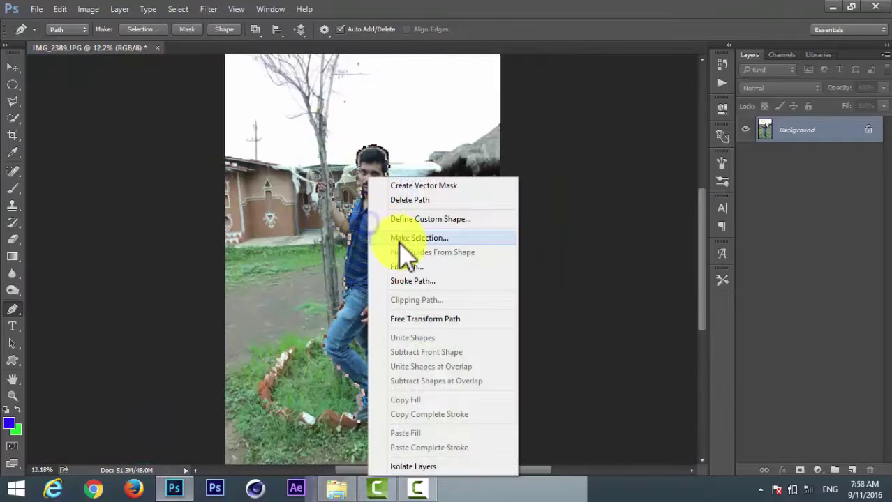
pyautogui.click(402, 239)
pyautogui.click(512, 137)
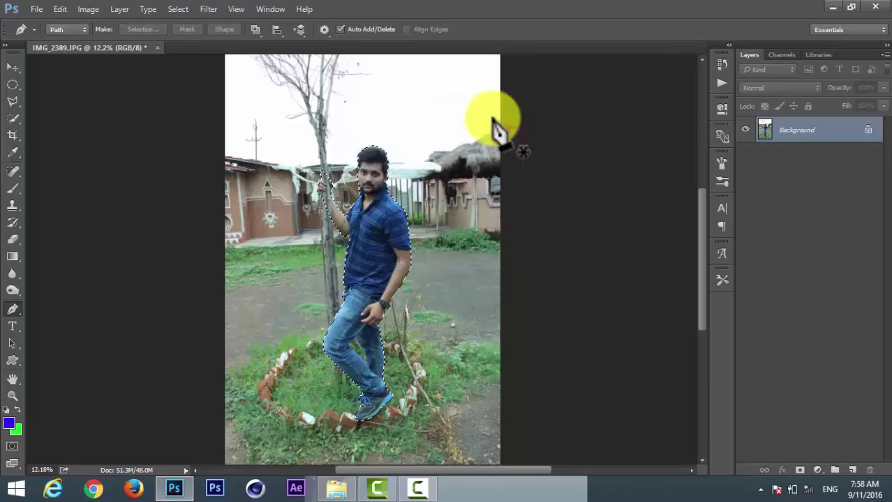
pyautogui.scroll(5, 398, 148)
pyautogui.scroll(4, 369, 149)
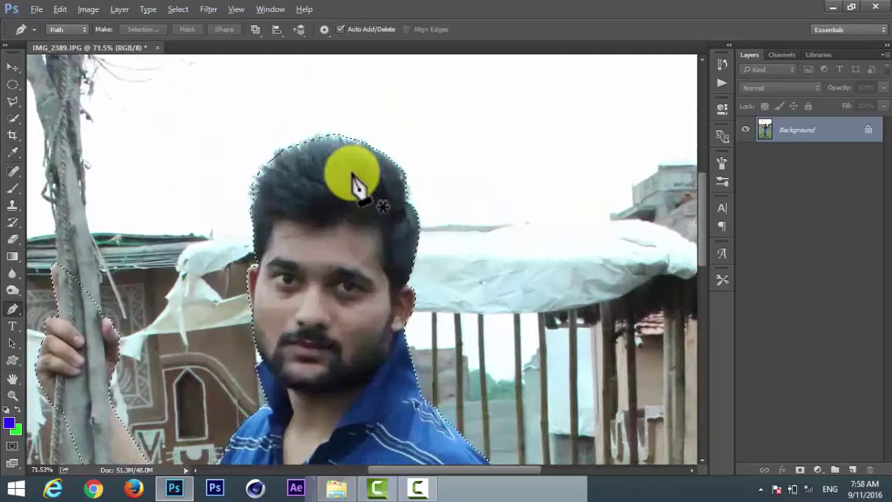
pyautogui.scroll(1, 354, 163)
# Step: Refine the selection's hair edge with Quick Selection's Refine Edge
pyautogui.click(13, 118)
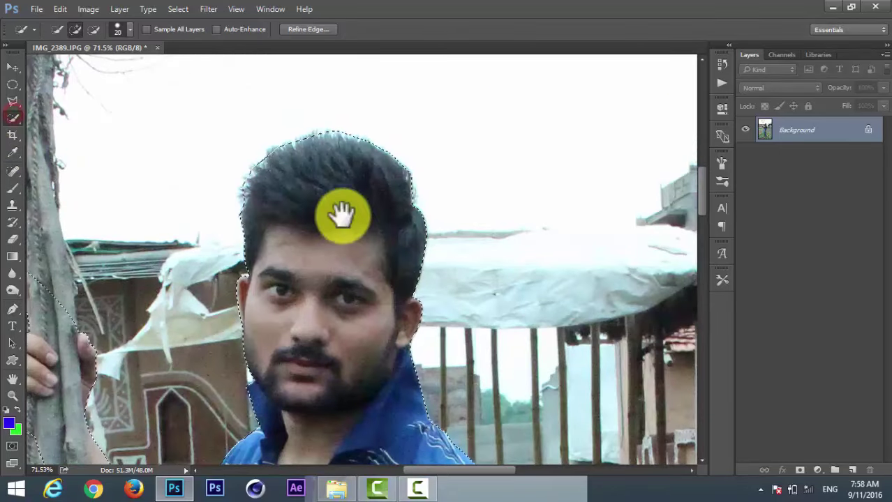
pyautogui.moveTo(342, 212); pyautogui.dragTo(254, 207)
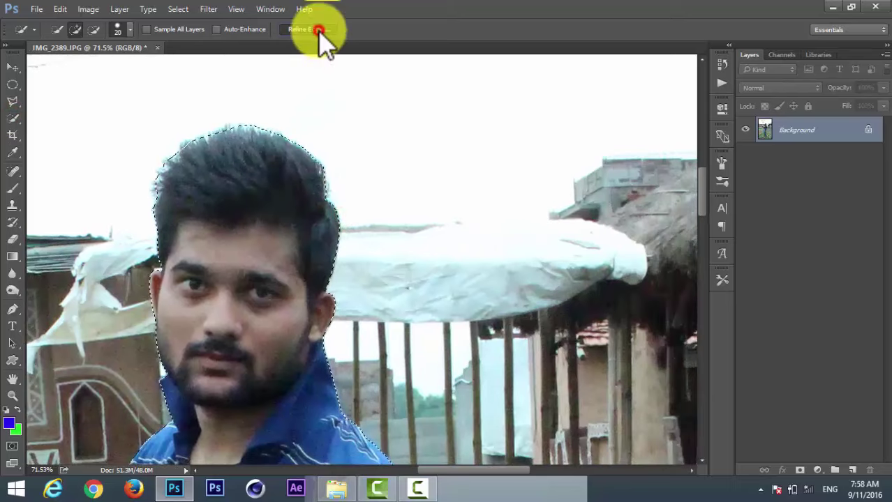
pyautogui.click(317, 30)
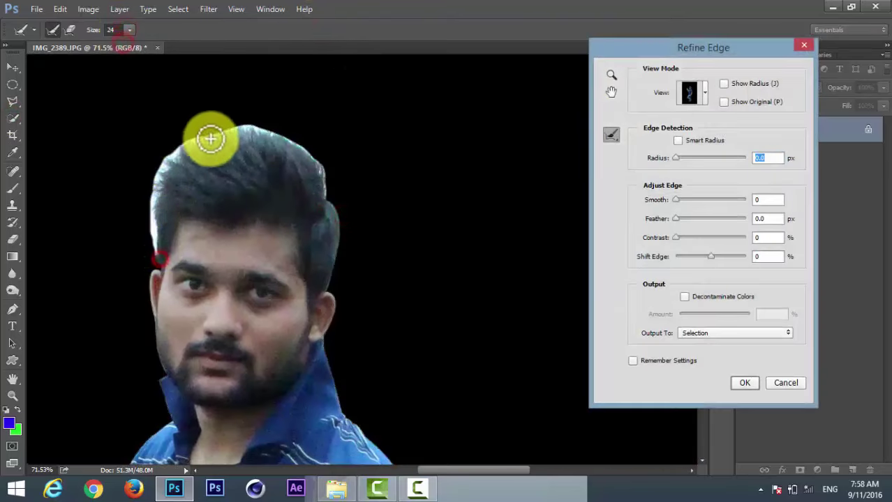
pyautogui.moveTo(210, 138); pyautogui.dragTo(322, 180)
pyautogui.moveTo(327, 277)
pyautogui.mouseDown()
pyautogui.moveTo(235, 126)
pyautogui.moveTo(175, 149)
pyautogui.moveTo(302, 151)
pyautogui.moveTo(291, 145)
pyautogui.mouseUp()
pyautogui.click(744, 382)
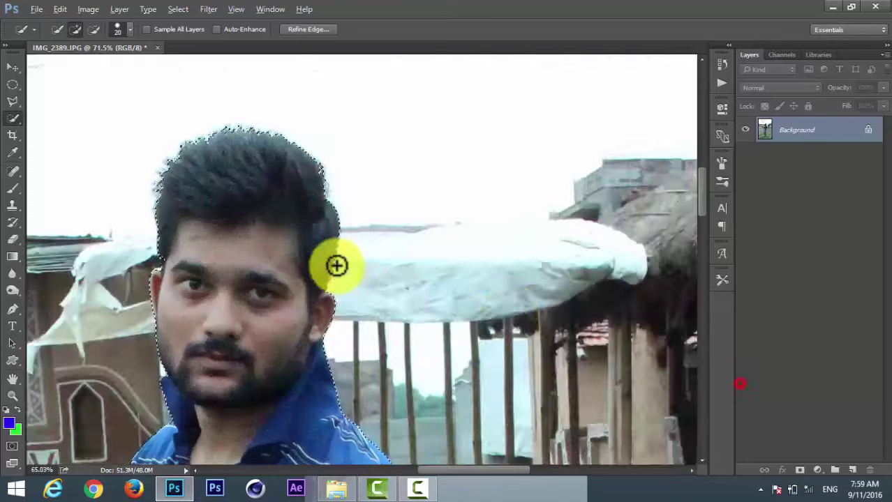
# Step: Mask out the background and begin a pen outline of the grass between the legs
pyautogui.click(800, 469)
pyautogui.scroll(2, 398, 339)
pyautogui.press('p')
pyautogui.click(408, 354)
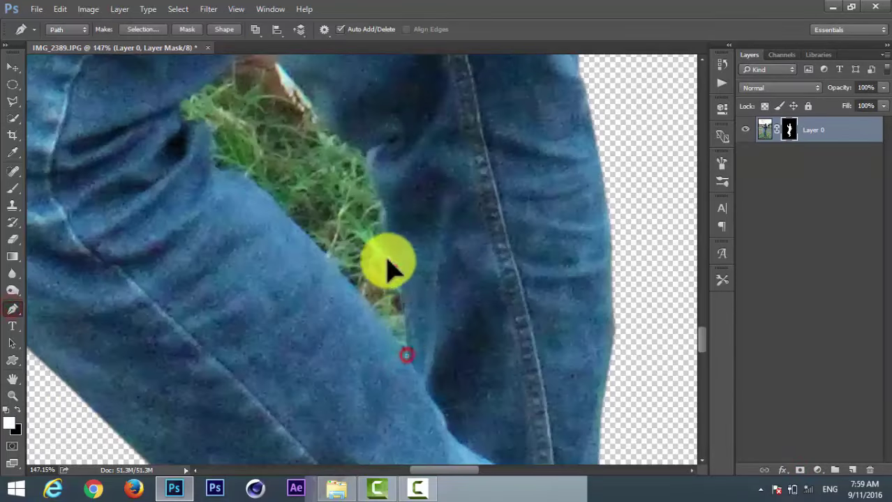
pyautogui.click(392, 265)
pyautogui.click(383, 207)
pyautogui.click(397, 241)
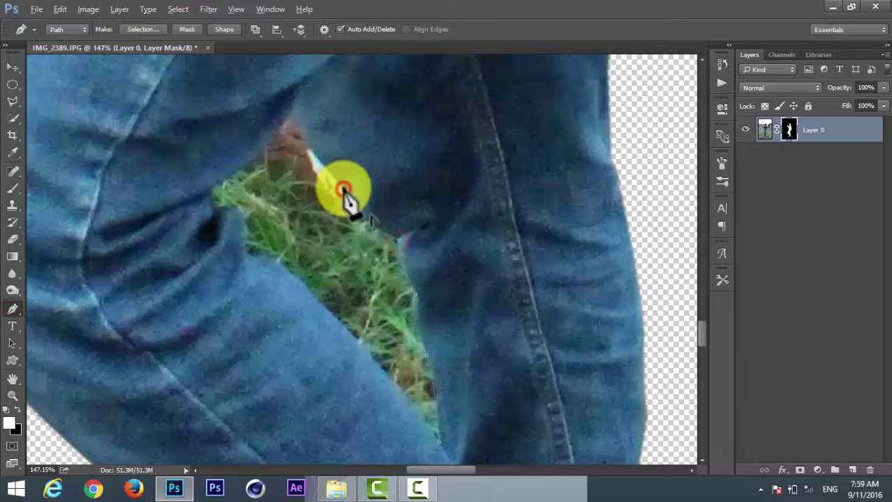
# Step: Close the grass-gap outline and turn it into a selection
pyautogui.scroll(2, 340, 182)
pyautogui.click(330, 176)
pyautogui.click(246, 254)
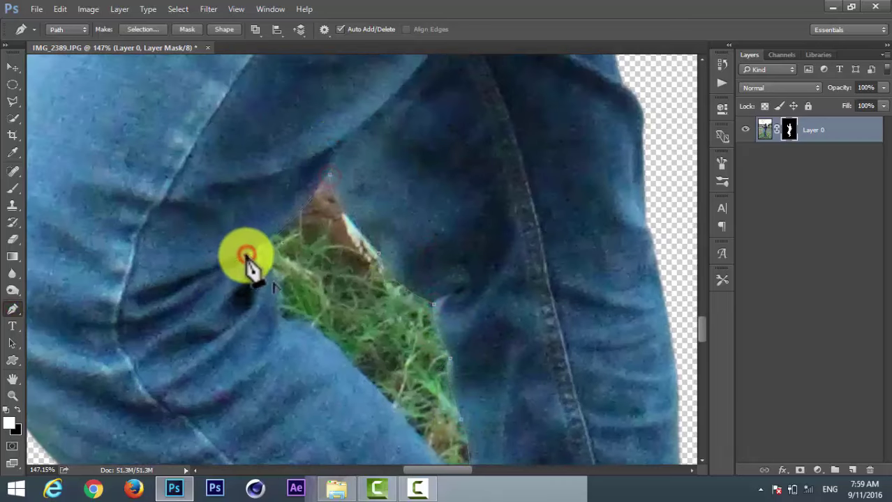
pyautogui.click(279, 317)
pyautogui.click(312, 321)
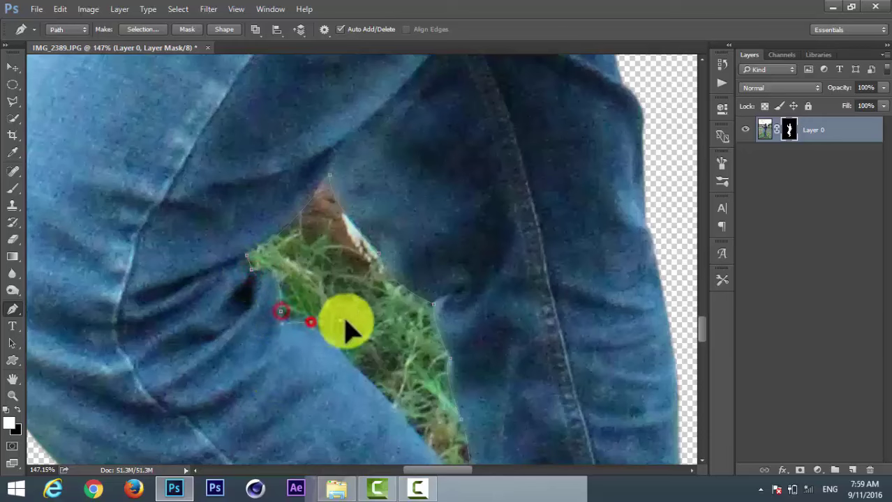
pyautogui.moveTo(384, 371); pyautogui.dragTo(295, 225)
pyautogui.click(260, 224)
pyautogui.click(386, 368)
pyautogui.scroll(-3, 418, 408)
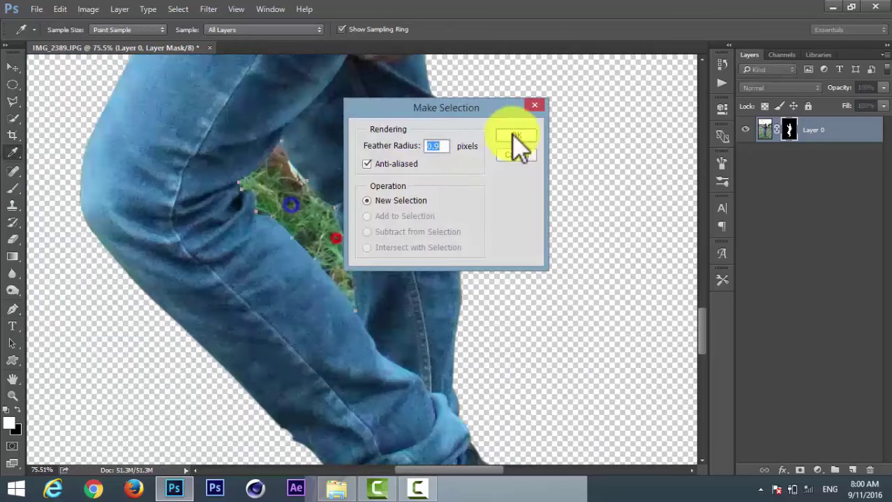
pyautogui.click(513, 136)
# Step: Fit the image on screen and drag IMG_1981 from File Explorer onto the canvas
pyautogui.hotkey('ctrl', '0')
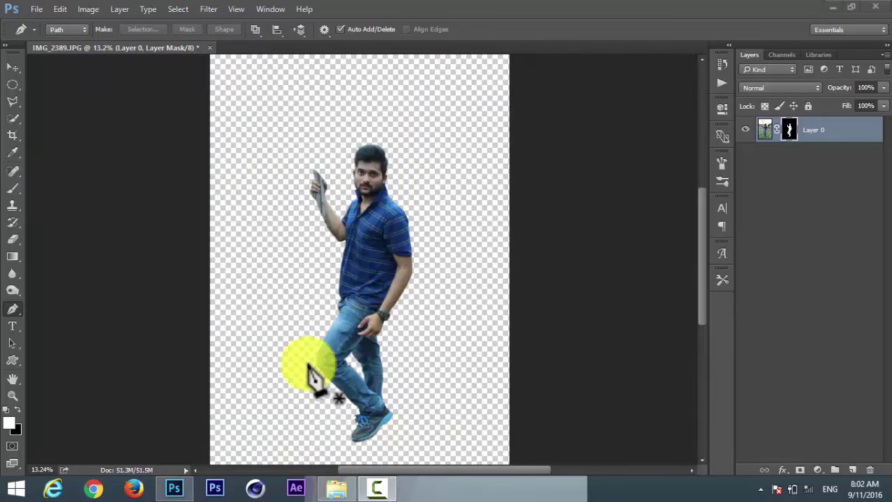
pyautogui.click(340, 490)
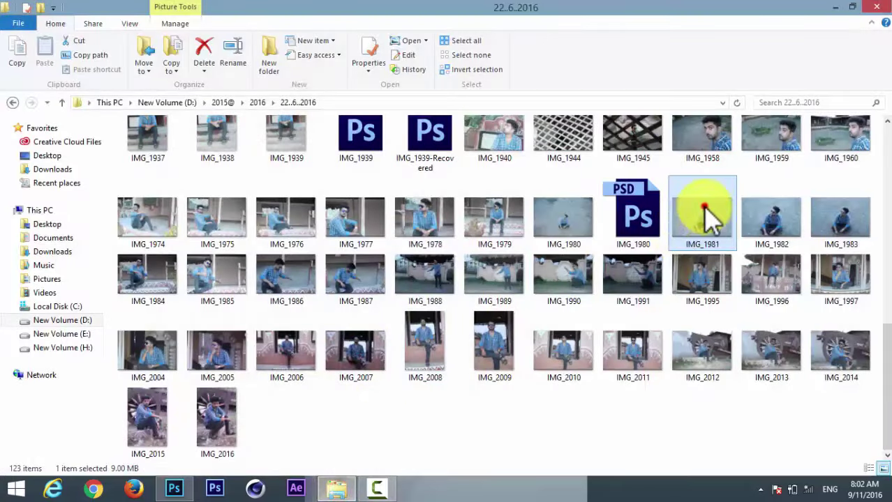
pyautogui.moveTo(706, 219)
pyautogui.mouseDown()
pyautogui.moveTo(273, 461)
pyautogui.moveTo(349, 268)
pyautogui.mouseUp()
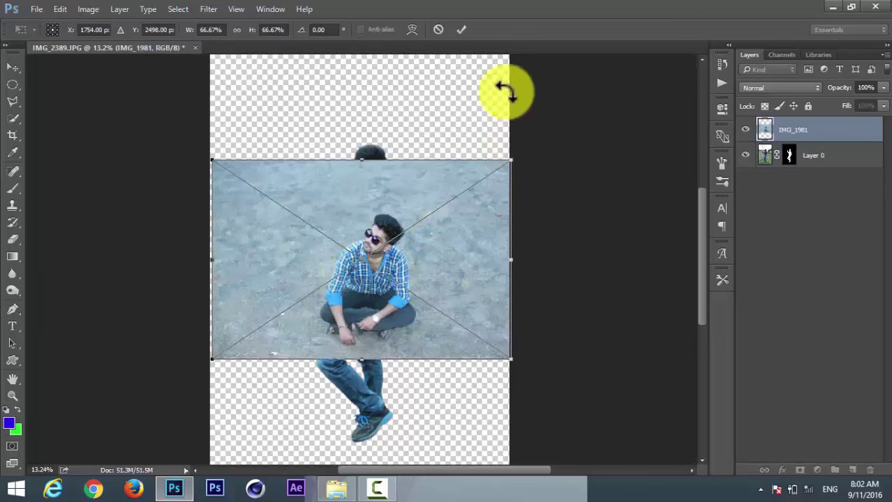
# Step: Commit the placed IMG_1981 and widen the canvas on both sides with the Crop tool
pyautogui.click(463, 30)
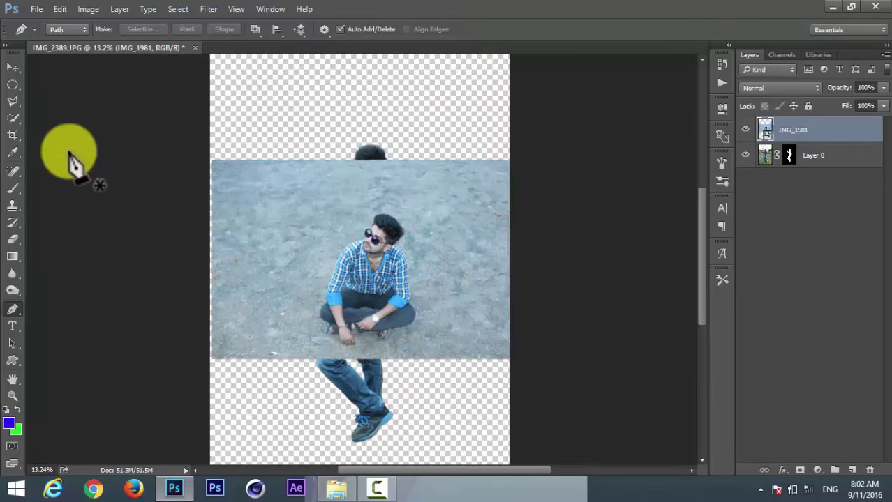
pyautogui.click(12, 135)
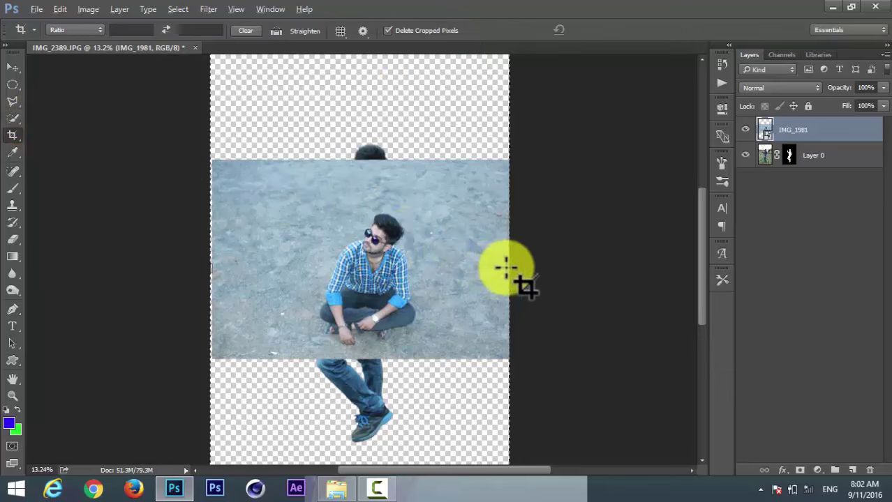
pyautogui.moveTo(509, 266); pyautogui.dragTo(658, 272)
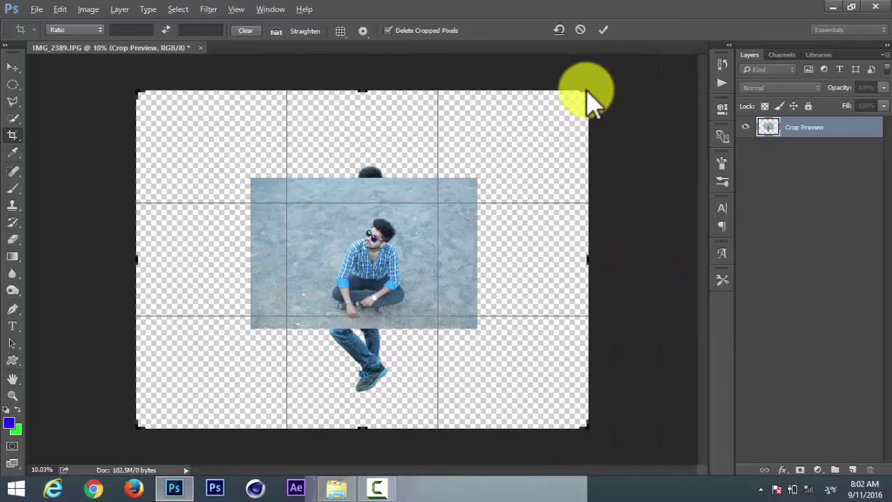
pyautogui.click(602, 30)
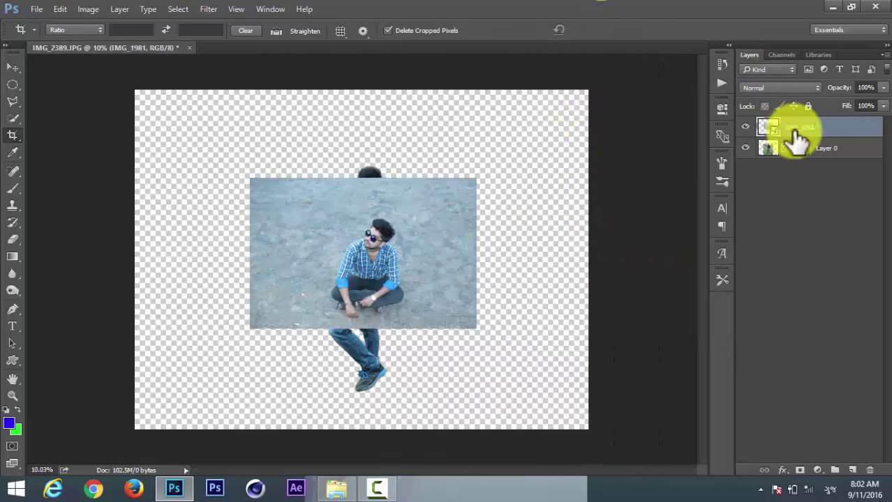
# Step: Rasterize the IMG_1981 layer from its Layers panel menu
pyautogui.rightClick(818, 127)
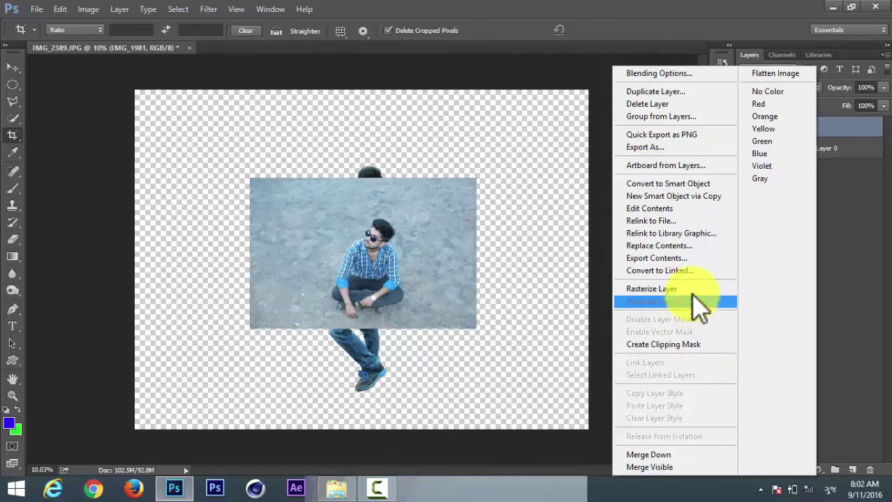
pyautogui.click(694, 302)
pyautogui.scroll(3, 364, 294)
pyautogui.scroll(3, 365, 293)
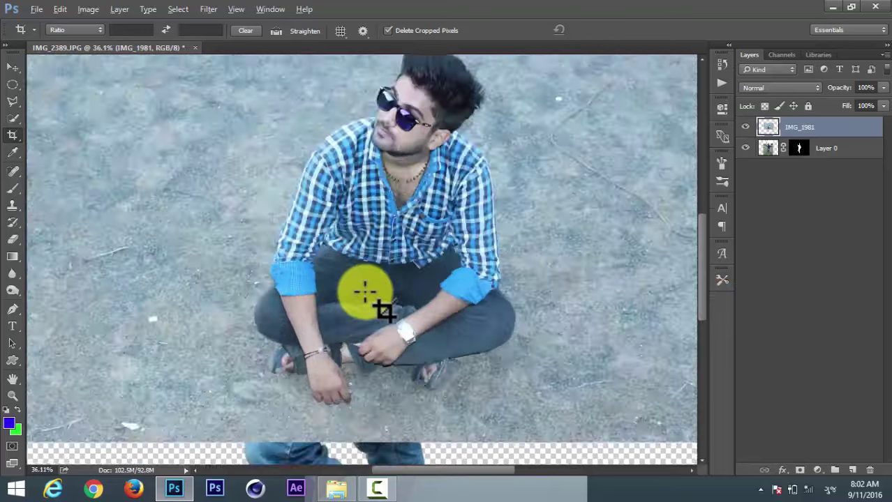
pyautogui.scroll(2, 364, 294)
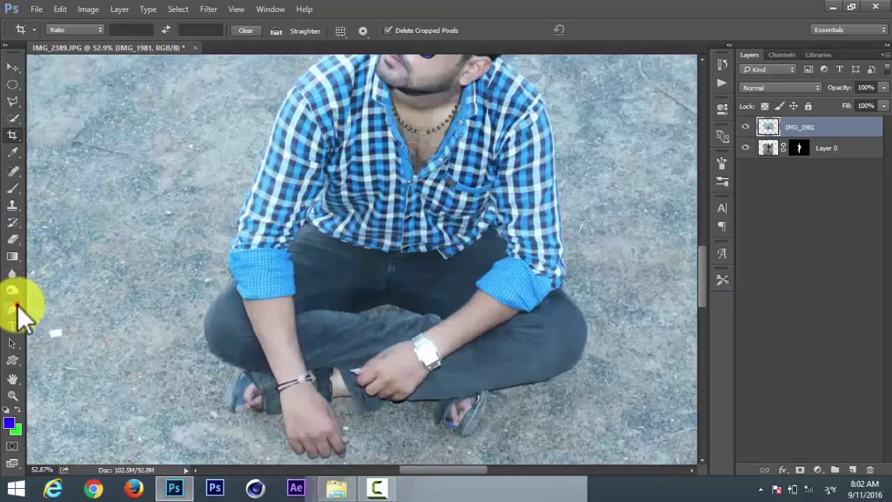
# Step: With the Pen tool, trace the seated man's outline around his hands and checked shirt
pyautogui.click(13, 309)
pyautogui.scroll(2, 289, 399)
pyautogui.scroll(2, 294, 378)
pyautogui.moveTo(296, 310); pyautogui.dragTo(318, 258)
pyautogui.scroll(2, 313, 282)
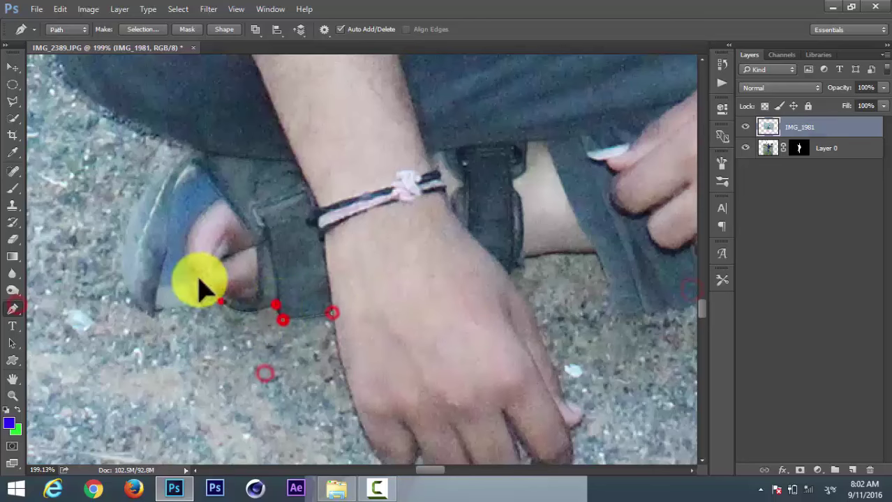
pyautogui.scroll(2, 129, 294)
pyautogui.scroll(3, 238, 69)
pyautogui.scroll(3, 345, 185)
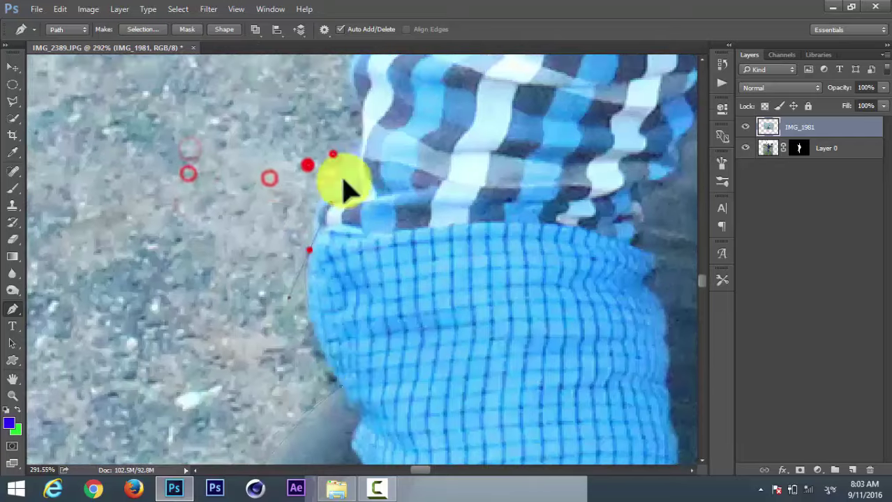
pyautogui.moveTo(344, 187)
pyautogui.mouseDown()
pyautogui.moveTo(289, 277)
pyautogui.moveTo(288, 209)
pyautogui.moveTo(309, 249)
pyautogui.moveTo(314, 317)
pyautogui.moveTo(414, 215)
pyautogui.moveTo(384, 153)
pyautogui.mouseUp()
pyautogui.scroll(1, 442, 192)
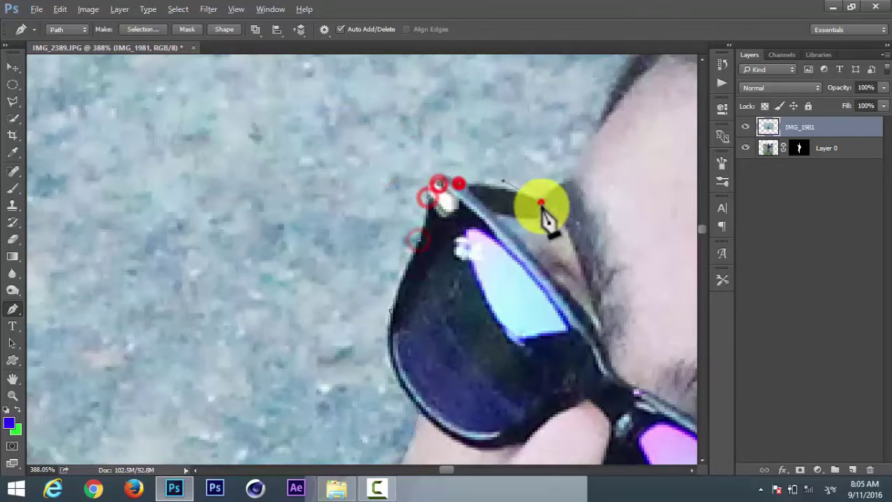
# Step: Continue the outline over his hair and curve it along the trousers to close it
pyautogui.moveTo(545, 219)
pyautogui.mouseDown()
pyautogui.moveTo(455, 309)
pyautogui.moveTo(294, 249)
pyautogui.moveTo(206, 251)
pyautogui.moveTo(356, 199)
pyautogui.moveTo(354, 175)
pyautogui.moveTo(404, 322)
pyautogui.moveTo(360, 315)
pyautogui.moveTo(457, 359)
pyautogui.mouseUp()
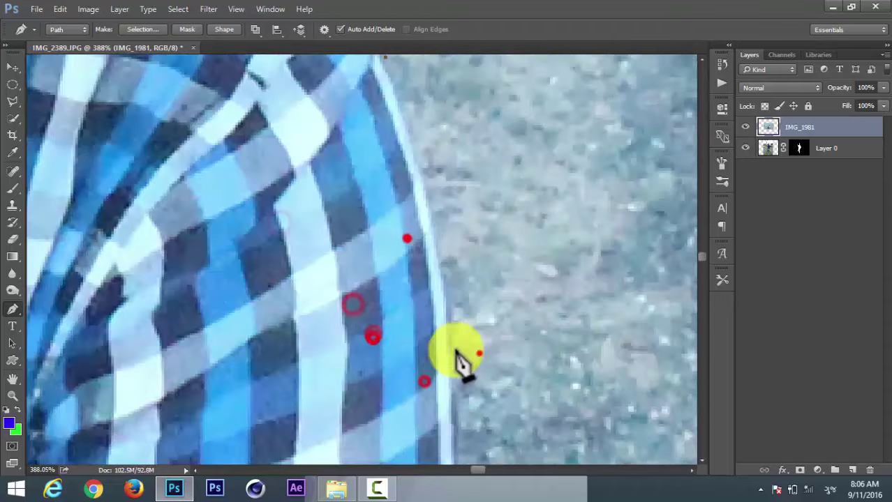
pyautogui.scroll(-2, 457, 360)
pyautogui.moveTo(462, 328)
pyautogui.mouseDown()
pyautogui.moveTo(478, 289)
pyautogui.moveTo(461, 258)
pyautogui.moveTo(445, 334)
pyautogui.moveTo(356, 221)
pyautogui.mouseUp()
pyautogui.moveTo(155, 232); pyautogui.dragTo(279, 279)
pyautogui.moveTo(235, 228); pyautogui.dragTo(314, 258)
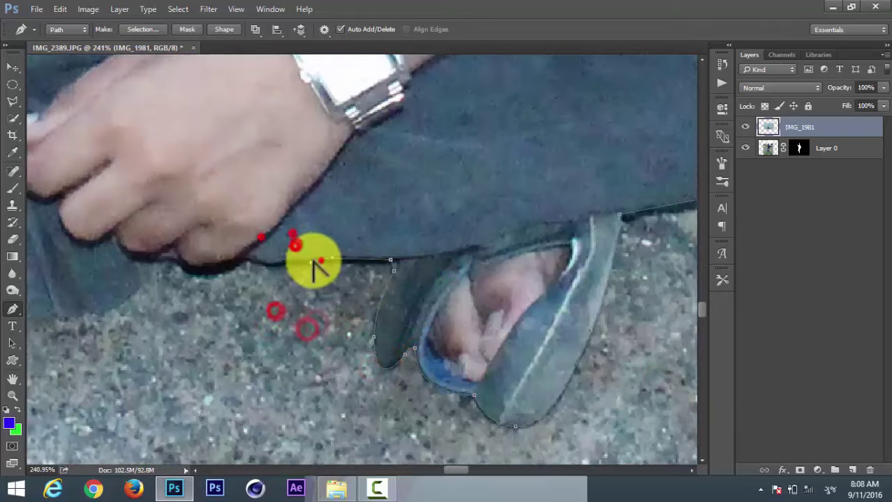
pyautogui.moveTo(208, 219); pyautogui.dragTo(288, 268)
pyautogui.moveTo(223, 328)
pyautogui.mouseDown()
pyautogui.moveTo(260, 340)
pyautogui.moveTo(209, 308)
pyautogui.mouseUp()
pyautogui.scroll(2, 334, 338)
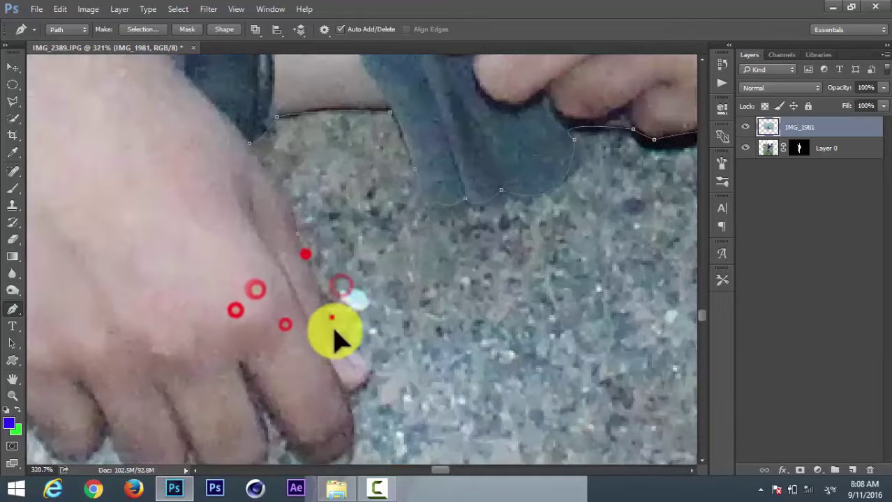
pyautogui.scroll(-2, 206, 297)
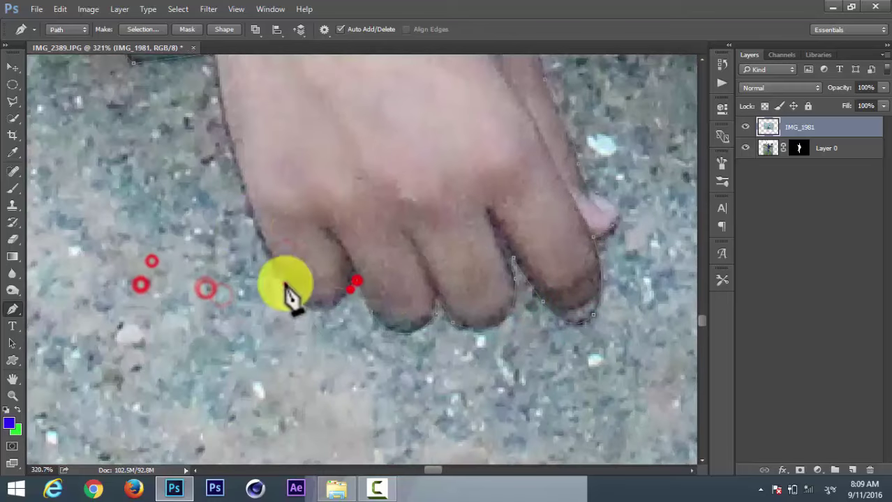
pyautogui.scroll(-5, 288, 294)
pyautogui.scroll(-1, 318, 159)
pyautogui.scroll(-1, 318, 129)
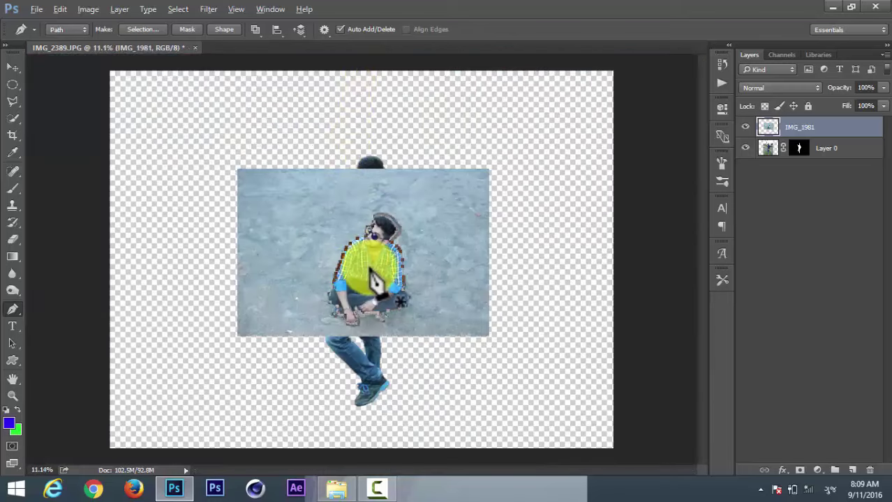
pyautogui.scroll(1, 369, 300)
# Step: Convert the seated man's path into a selection with Make Selection
pyautogui.rightClick(372, 314)
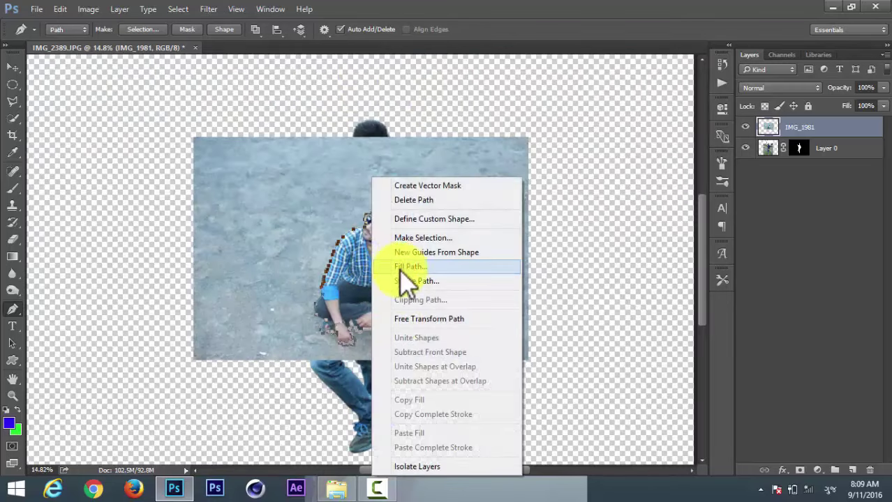
pyautogui.click(402, 239)
pyautogui.click(512, 136)
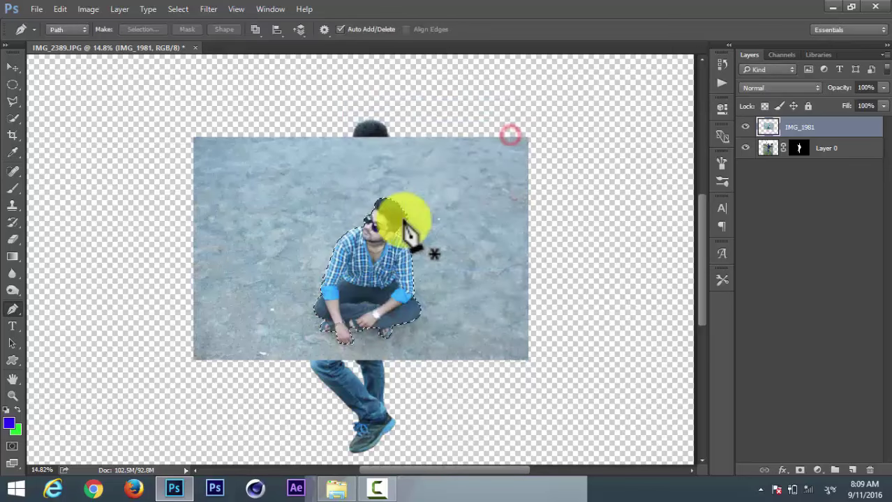
pyautogui.scroll(2, 398, 229)
pyautogui.scroll(2, 418, 227)
pyautogui.scroll(2, 422, 230)
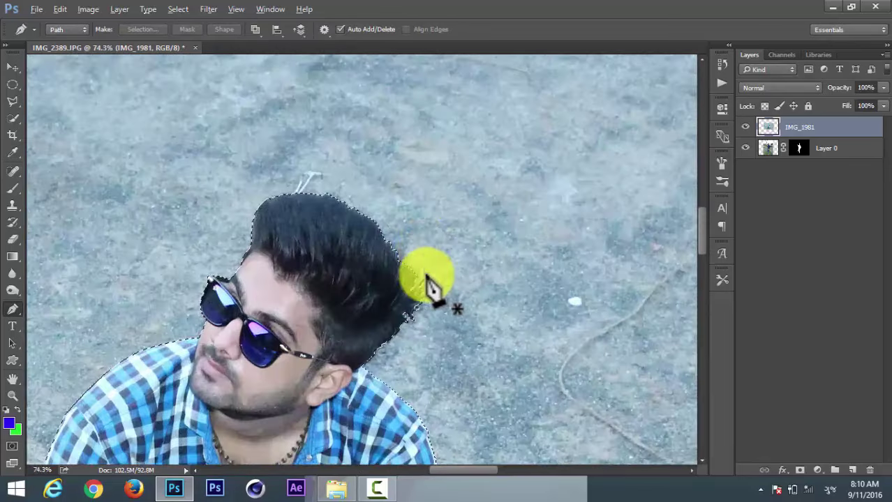
pyautogui.scroll(1, 428, 279)
# Step: Refine the hair edge via Refine Edge and hide the standing man's Layer 0
pyautogui.click(12, 117)
pyautogui.click(307, 29)
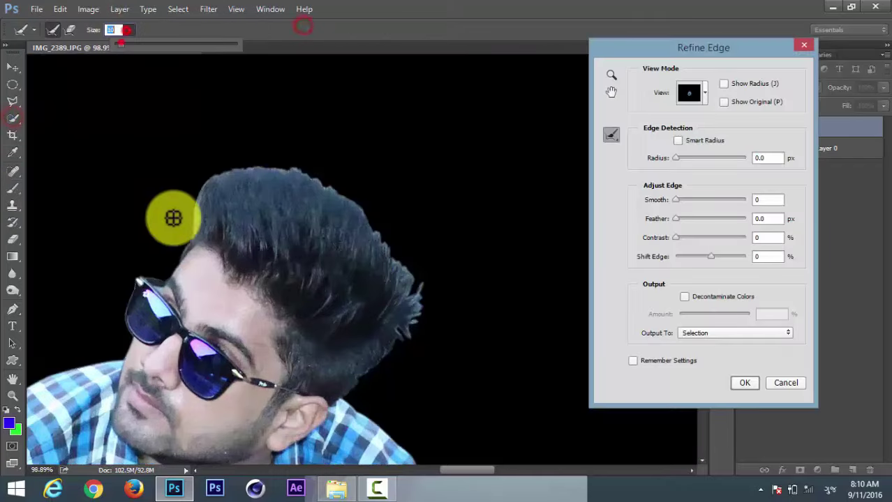
pyautogui.moveTo(175, 214)
pyautogui.mouseDown()
pyautogui.moveTo(219, 175)
pyautogui.moveTo(339, 194)
pyautogui.mouseUp()
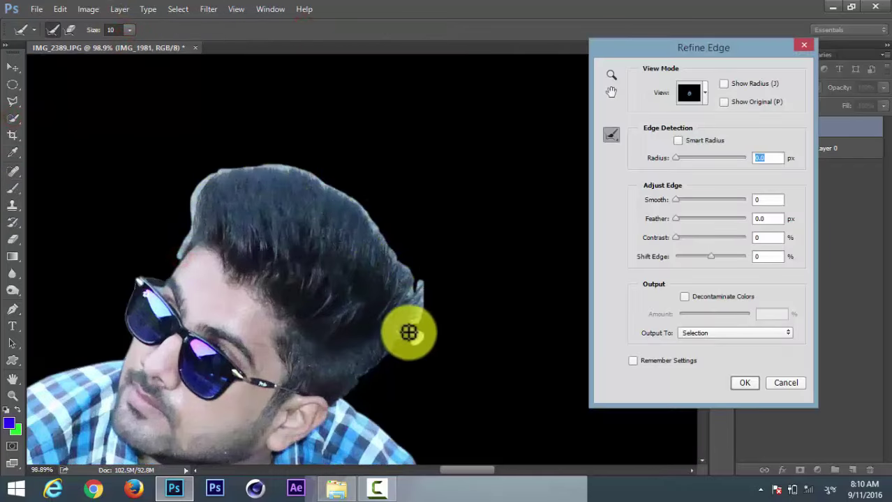
pyautogui.click(745, 383)
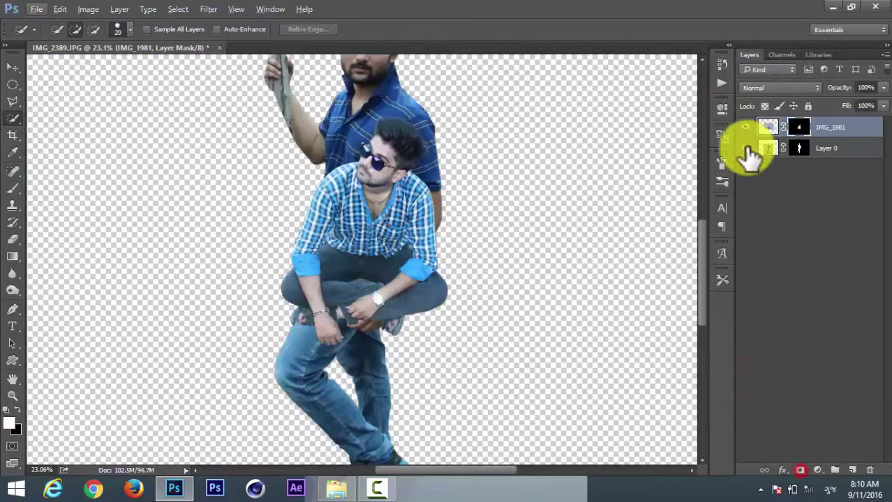
pyautogui.click(745, 148)
# Step: Outline the gravel gap between arm and leg, select it and mask it out
pyautogui.press('p')
pyautogui.click(175, 222)
pyautogui.click(319, 178)
pyautogui.click(414, 213)
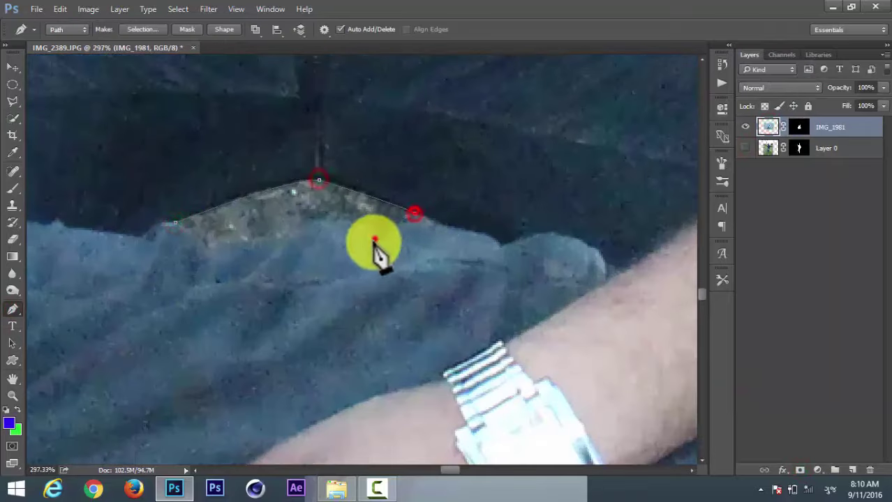
pyautogui.click(179, 236)
pyautogui.rightClick(318, 236)
pyautogui.click(503, 134)
pyautogui.press('Delete')
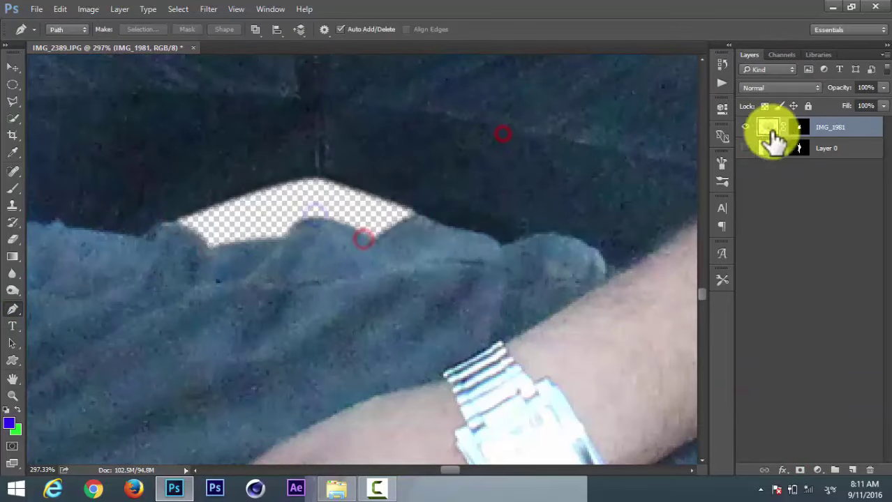
pyautogui.hotkey('ctrl', '0')
# Step: Load the seated man's mask as a selection and copy him to Layer 1 with Ctrl+J
pyautogui.click(799, 126)
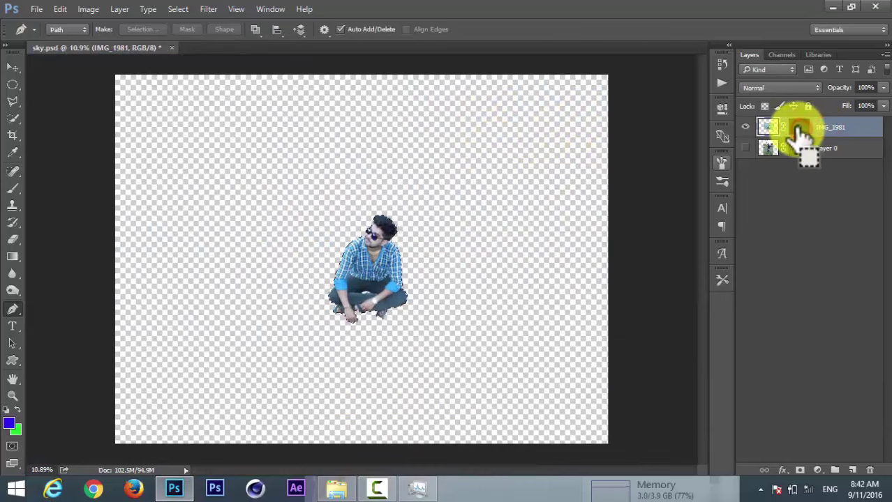
pyautogui.moveTo(799, 132); pyautogui.dragTo(802, 149)
pyautogui.scroll(3, 368, 308)
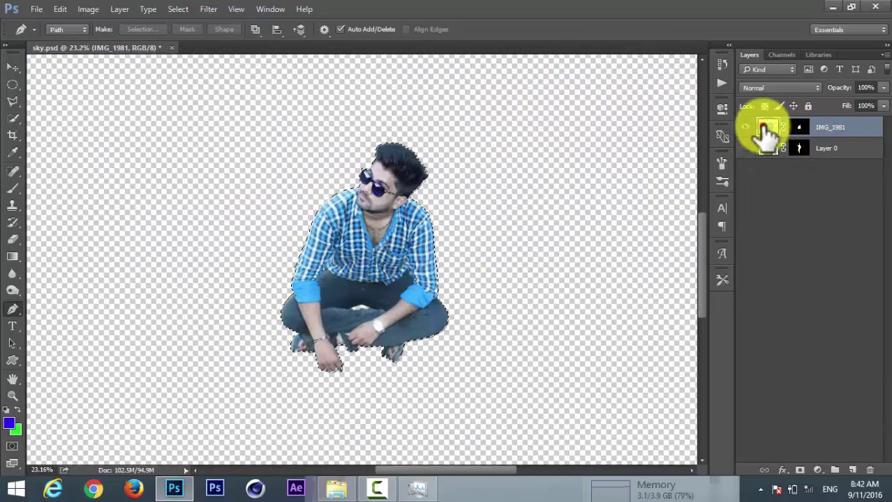
pyautogui.hotkey('ctrl', 'j')
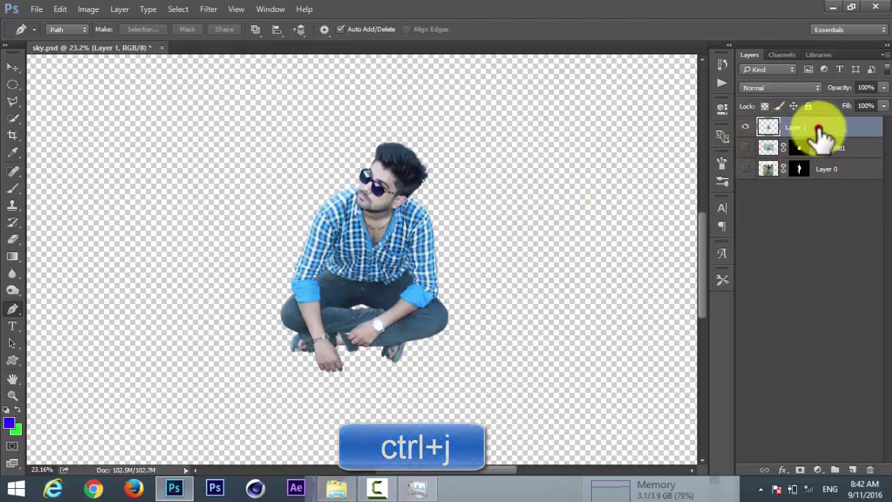
# Step: Run Filter > Noise > Reduce Noise on Layer 1: Strength 9, Preserve Details 9%, Sharpen Details 1%
pyautogui.click(209, 9)
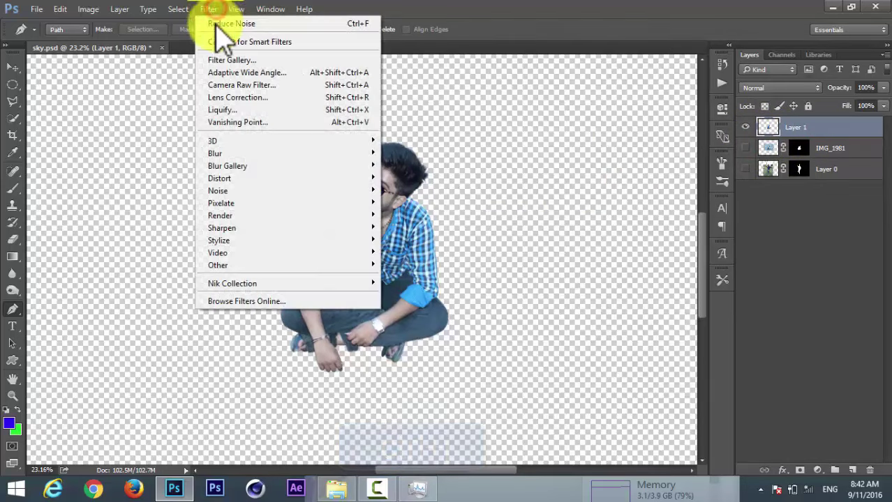
pyautogui.click(278, 192)
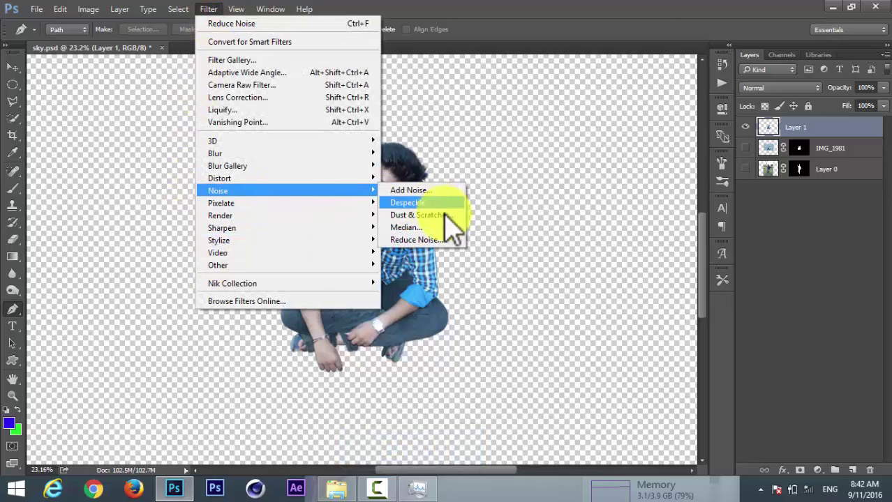
pyautogui.click(422, 239)
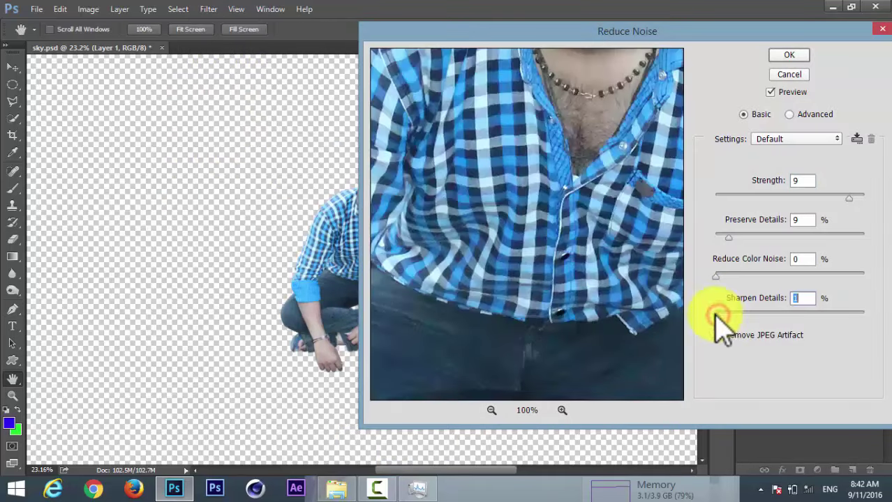
pyautogui.click(717, 315)
pyautogui.moveTo(597, 194); pyautogui.dragTo(573, 374)
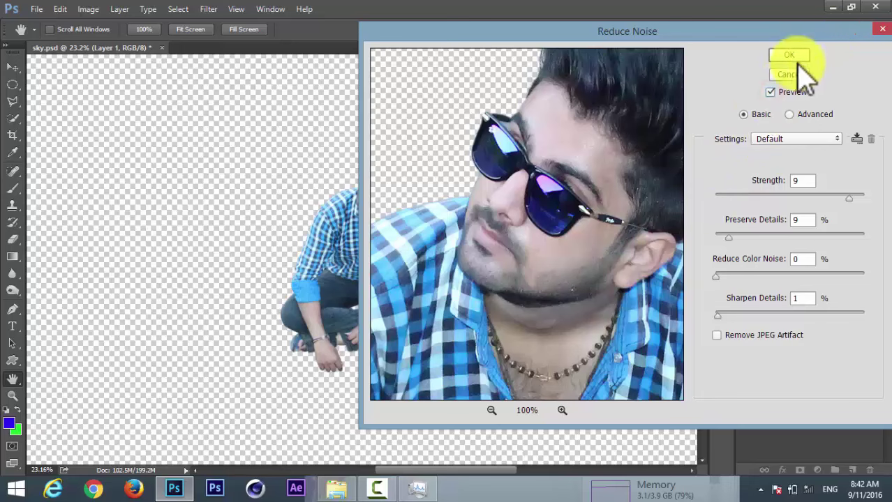
pyautogui.click(793, 54)
# Step: Toggle Layer 1's visibility to compare its noise reduction
pyautogui.press('p')
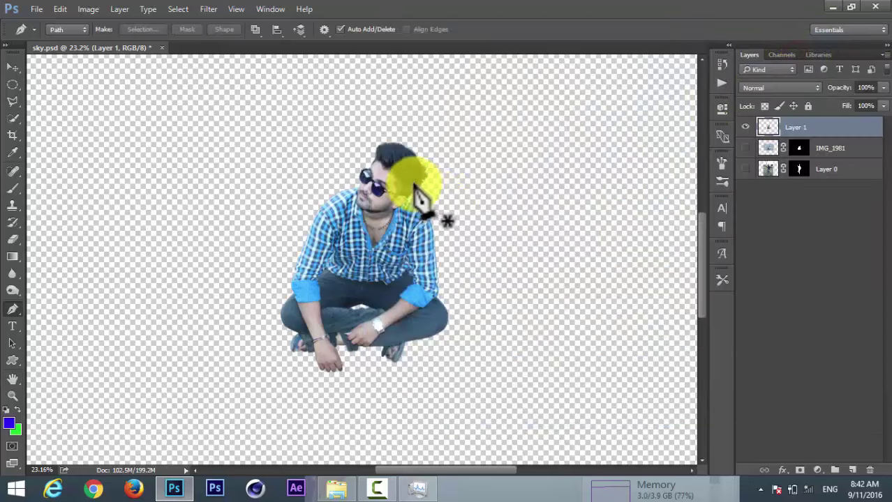
pyautogui.scroll(3, 416, 190)
pyautogui.scroll(3, 415, 190)
pyautogui.scroll(2, 416, 190)
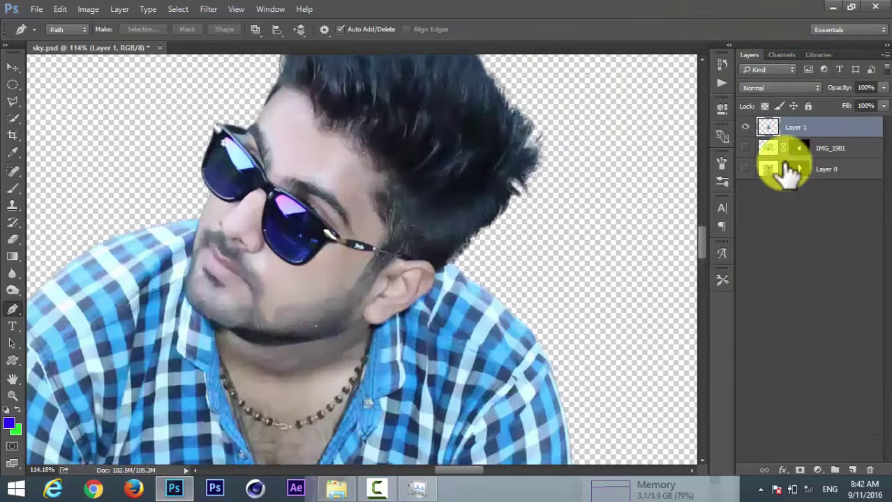
pyautogui.click(746, 127)
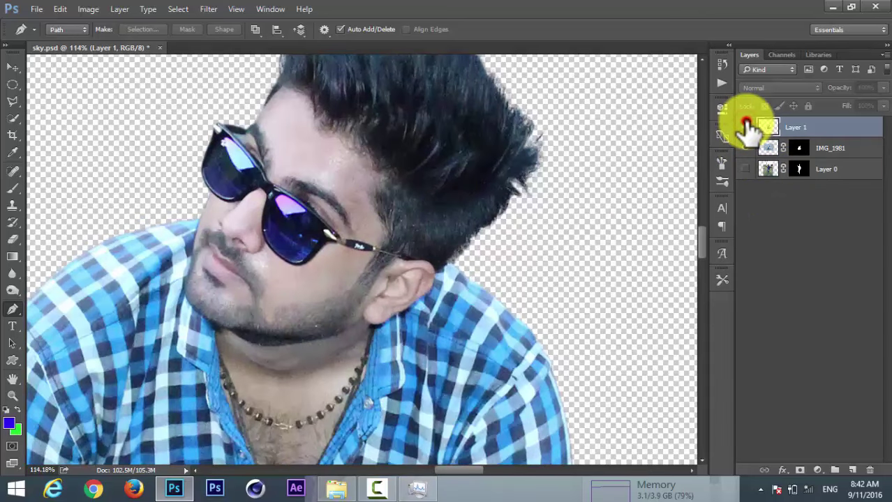
pyautogui.click(747, 126)
pyautogui.scroll(-5, 562, 206)
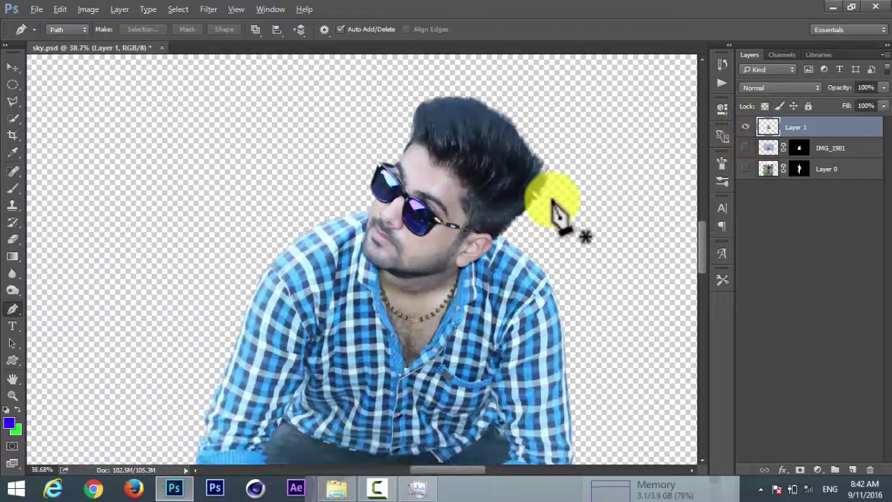
pyautogui.scroll(-3, 568, 210)
# Step: Copy the standing man from Layer 0's mask selection onto a new layer, shown alone
pyautogui.moveTo(803, 178); pyautogui.dragTo(799, 170)
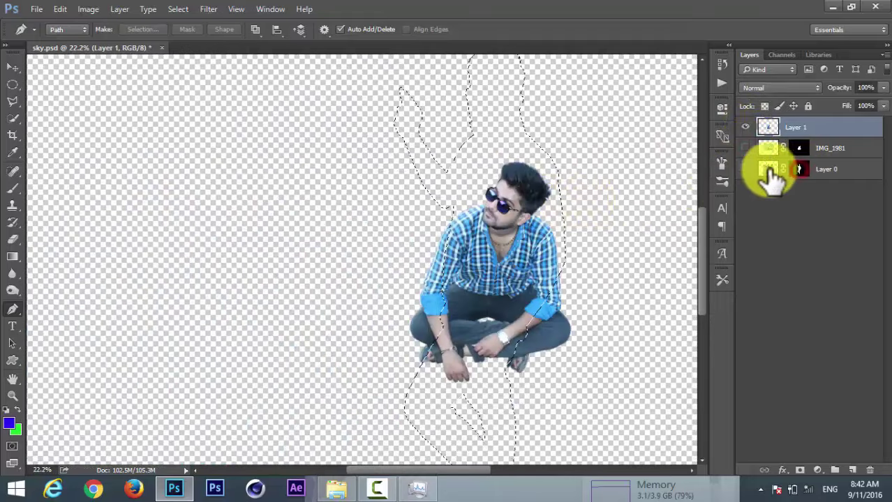
pyautogui.click(766, 170)
pyautogui.click(745, 170)
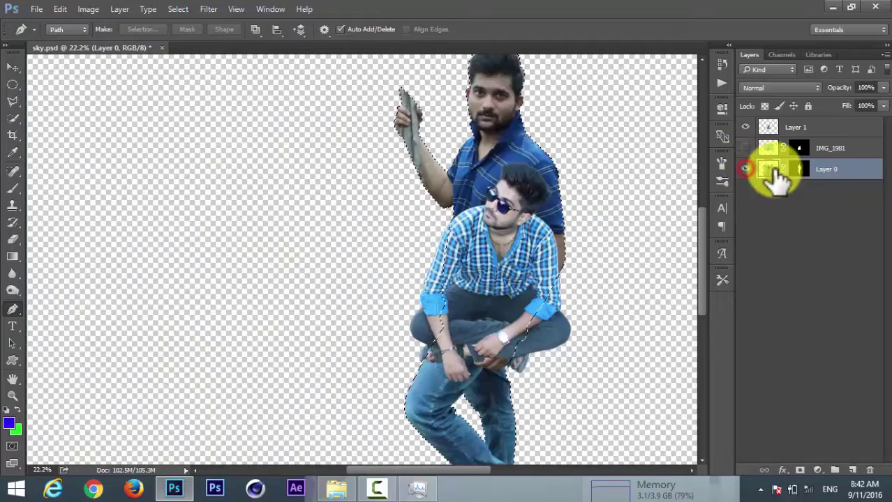
pyautogui.hotkey('ctrl', 'j')
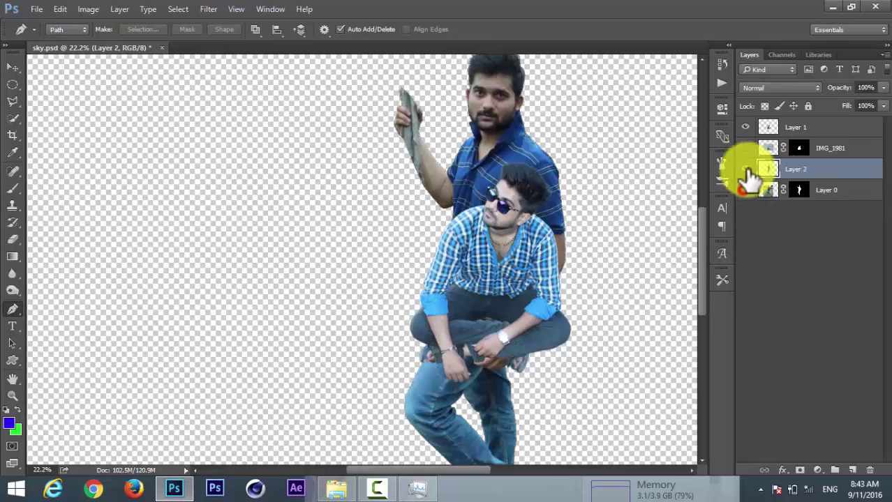
pyautogui.keyDown('alt'); pyautogui.click(745, 169); pyautogui.keyUp('alt')
pyautogui.moveTo(541, 143); pyautogui.dragTo(369, 203)
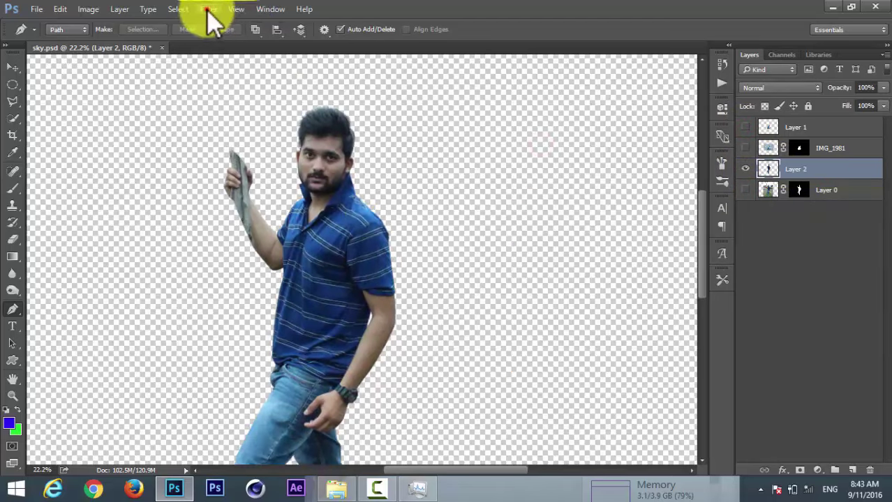
# Step: Apply Reduce Noise to the new standing-man layer, previewing it on his face
pyautogui.click(208, 10)
pyautogui.click(417, 241)
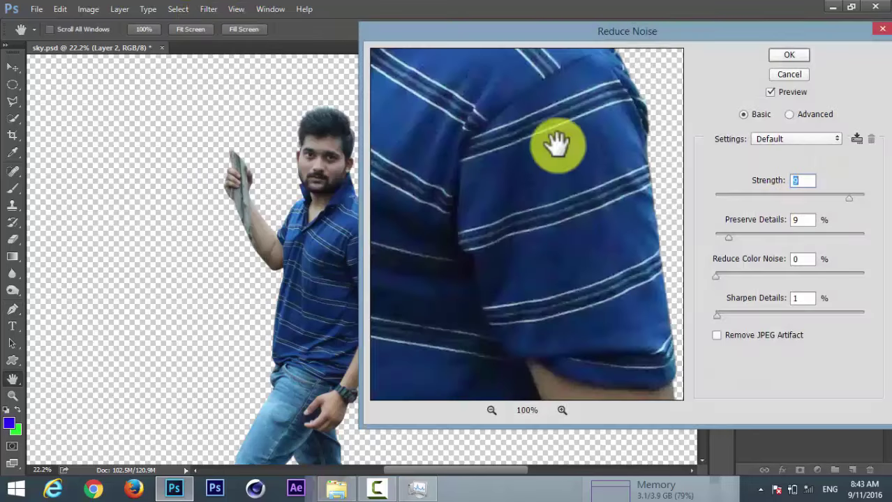
pyautogui.moveTo(515, 122); pyautogui.dragTo(615, 342)
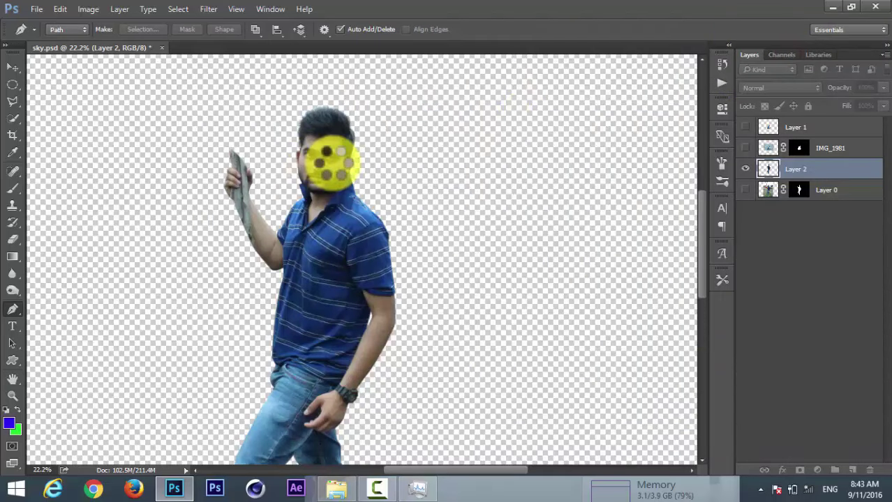
pyautogui.scroll(2, 302, 157)
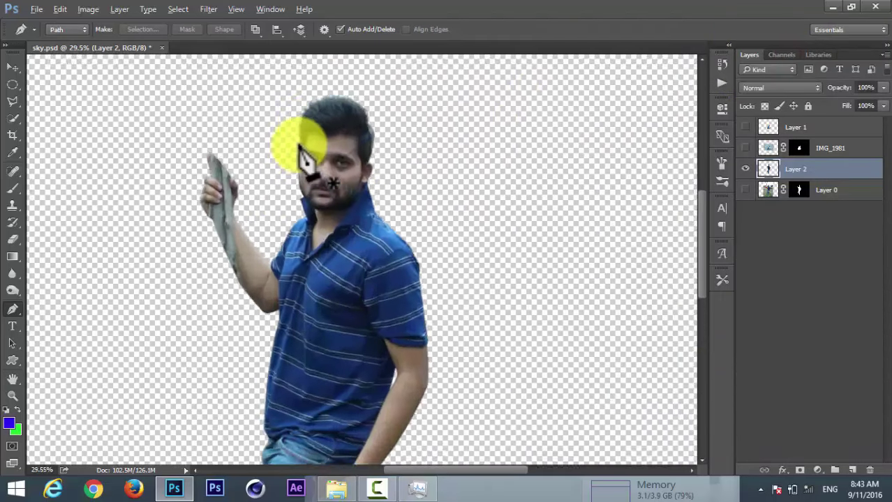
pyautogui.scroll(2, 300, 150)
pyautogui.hotkey('ctrl', 'l')
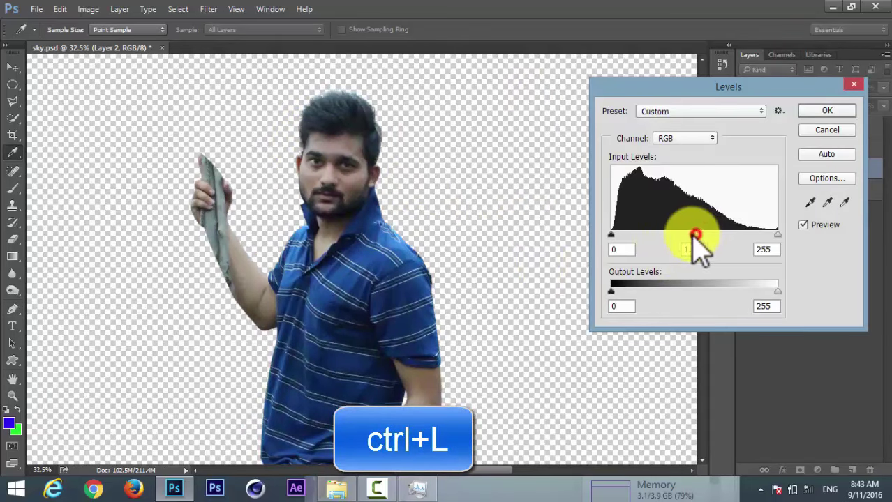
# Step: Apply Levels to the standing man with input values 6, 1.16 and 234
pyautogui.moveTo(687, 235); pyautogui.dragTo(678, 236)
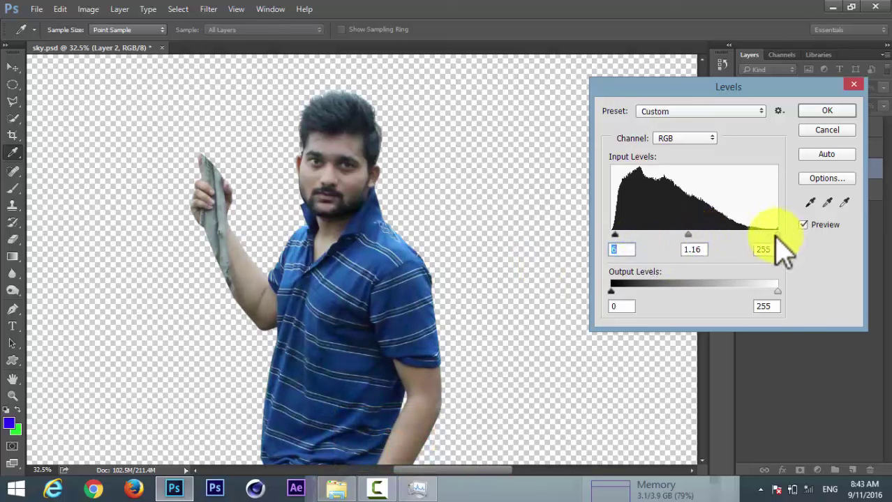
pyautogui.moveTo(776, 235); pyautogui.dragTo(756, 235)
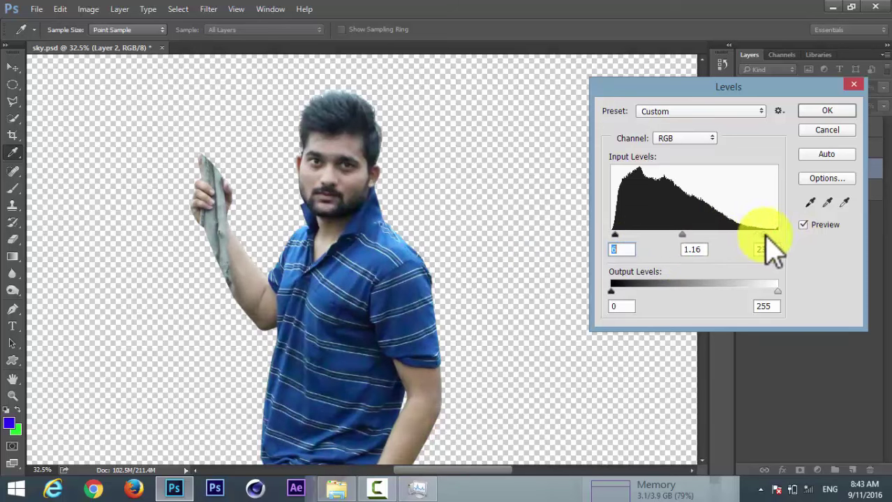
pyautogui.click(823, 113)
# Step: Soften the Layer 2 copy with a 1.8-pixel Gaussian Blur
pyautogui.press('p')
pyautogui.scroll(-5, 387, 236)
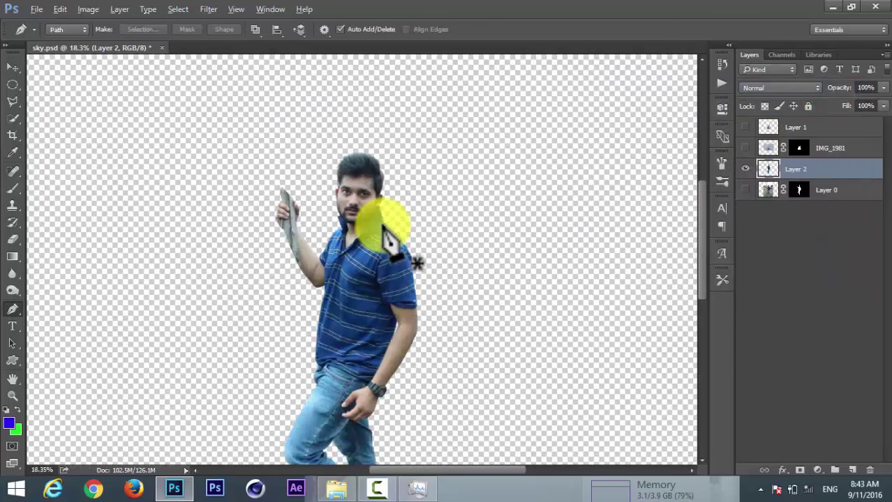
pyautogui.scroll(1, 383, 230)
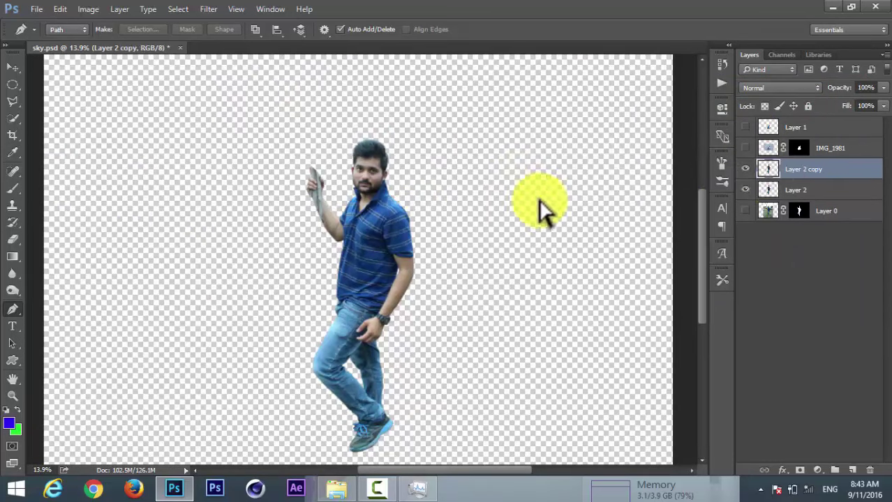
pyautogui.click(208, 9)
pyautogui.click(222, 153)
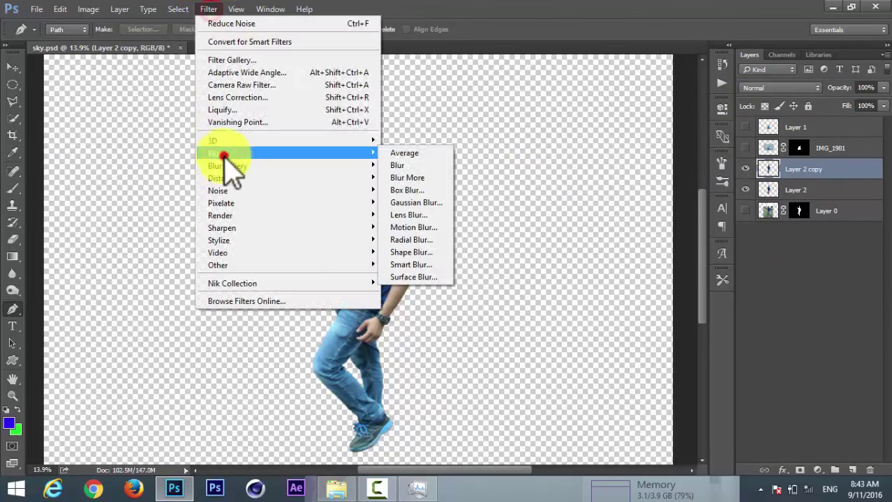
pyautogui.click(416, 202)
pyautogui.click(593, 282)
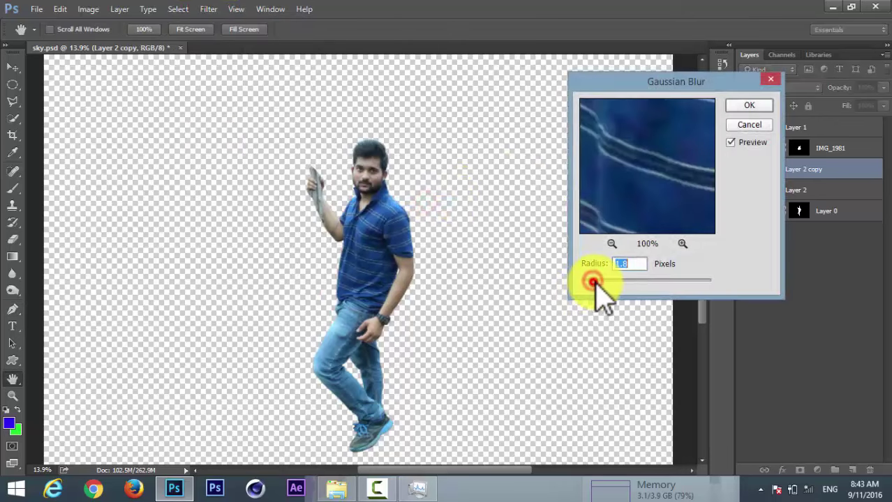
pyautogui.click(747, 106)
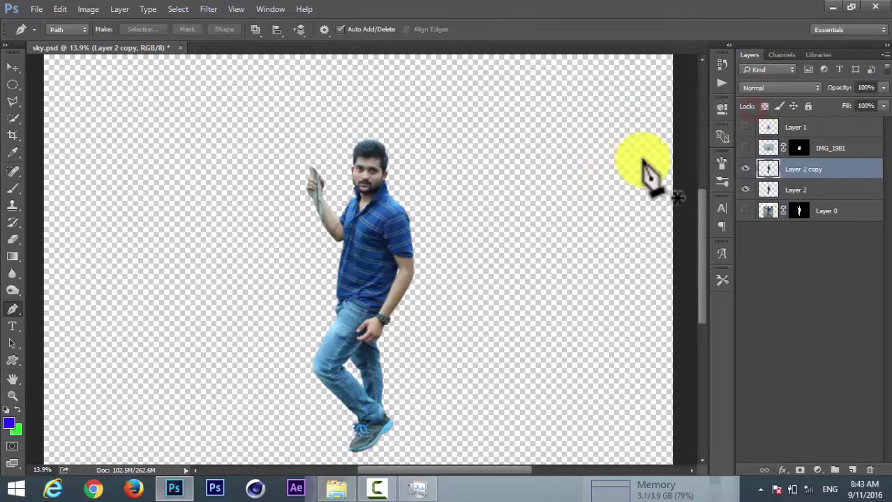
# Step: Set the Layer 2 copy to Screen blend mode at 49% opacity
pyautogui.click(817, 87)
pyautogui.click(795, 173)
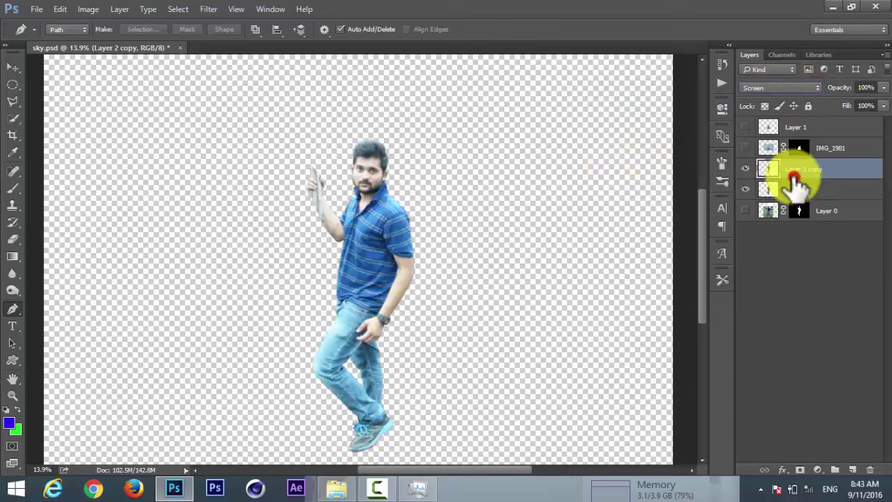
pyautogui.scroll(2, 395, 167)
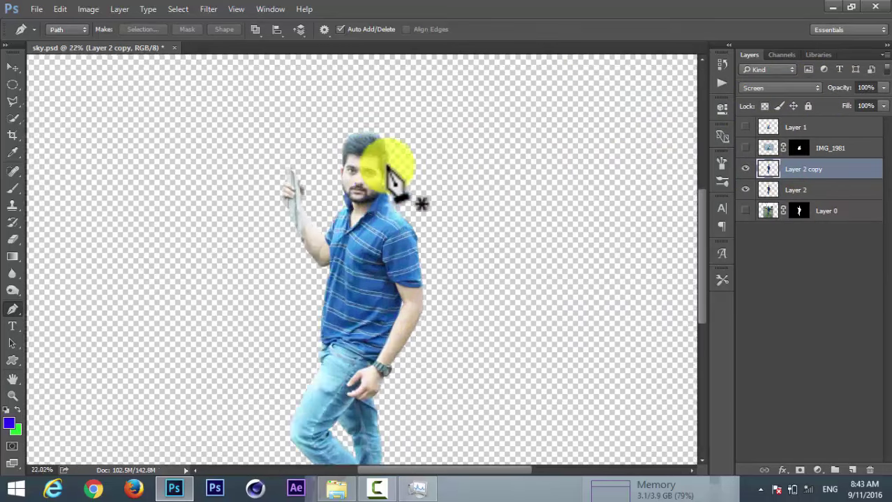
pyautogui.scroll(3, 394, 168)
pyautogui.scroll(1, 394, 167)
pyautogui.click(883, 87)
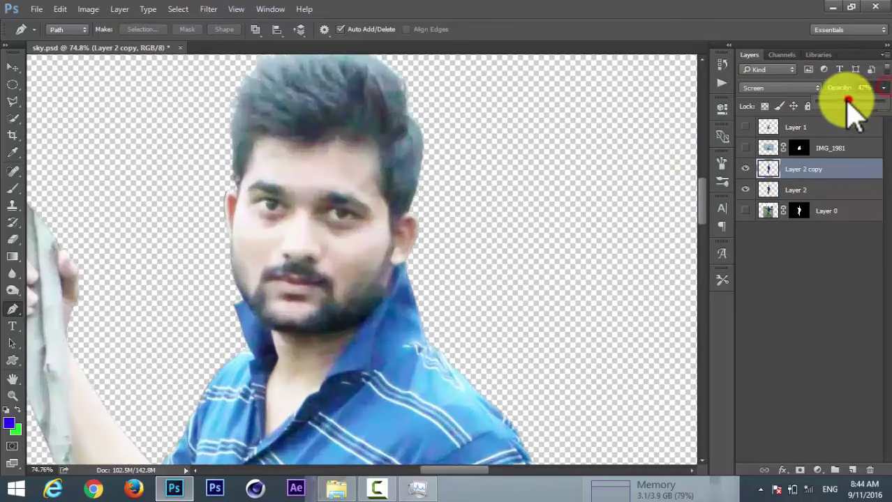
pyautogui.moveTo(848, 101); pyautogui.dragTo(859, 111)
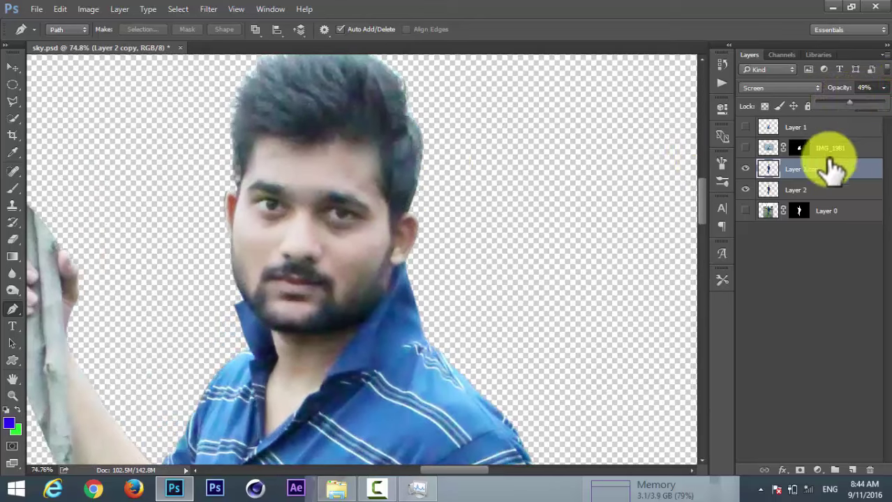
# Step: Toggle the glow copy's visibility to compare the man with and without it
pyautogui.scroll(-3, 514, 189)
pyautogui.scroll(-2, 514, 189)
pyautogui.click(745, 168)
pyautogui.click(746, 168)
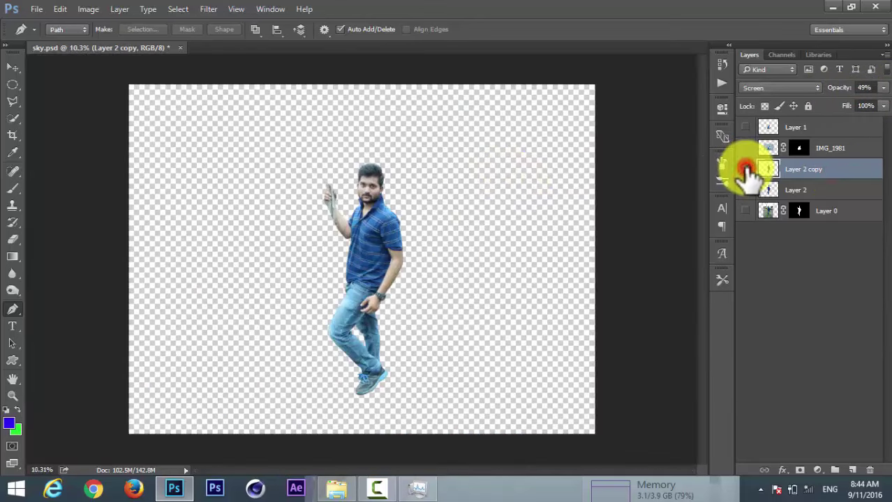
pyautogui.scroll(1, 412, 195)
pyautogui.scroll(2, 411, 196)
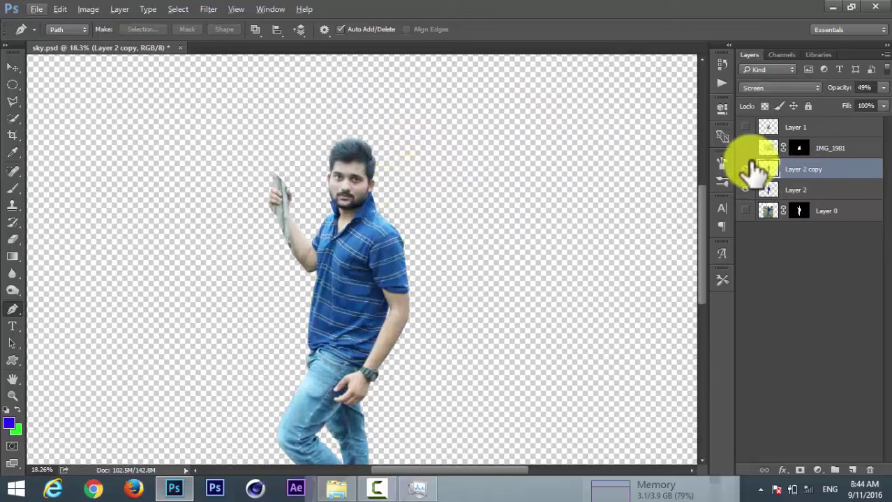
pyautogui.click(745, 168)
pyautogui.click(746, 169)
pyautogui.scroll(2, 368, 201)
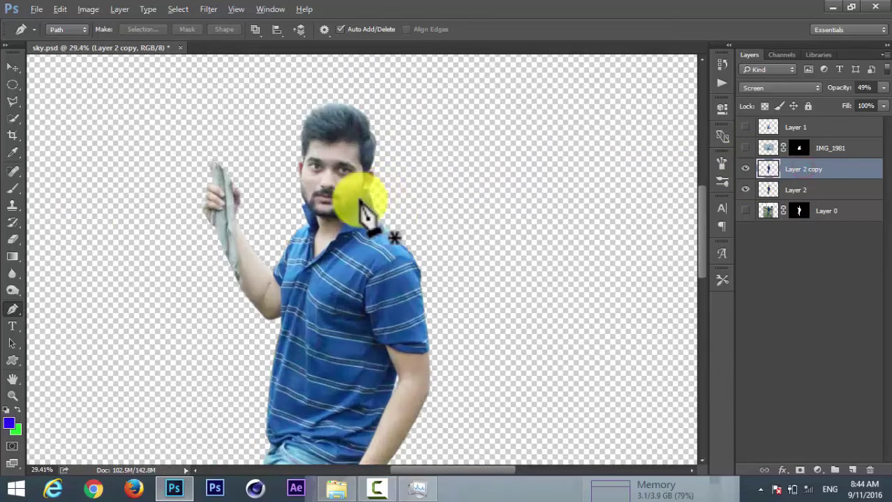
pyautogui.click(12, 238)
pyautogui.moveTo(335, 168); pyautogui.dragTo(337, 104)
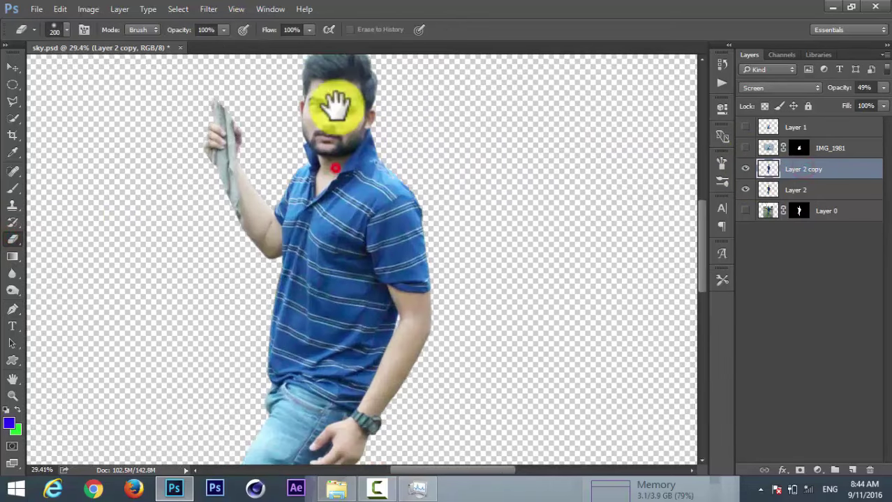
# Step: Erase the glow with a 48%-opacity eraser over the man's legs and shirt
pyautogui.click(223, 29)
pyautogui.moveTo(225, 44); pyautogui.dragTo(189, 43)
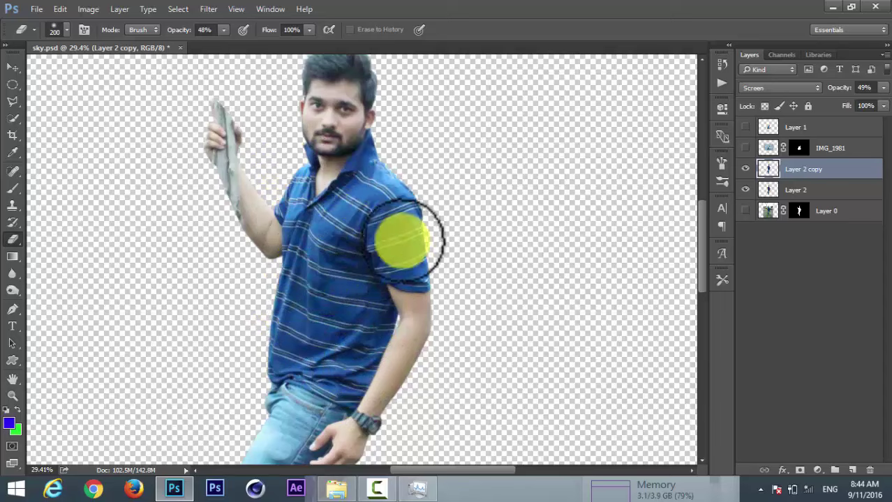
pyautogui.moveTo(238, 417); pyautogui.dragTo(340, 244)
pyautogui.moveTo(349, 302); pyautogui.dragTo(338, 155)
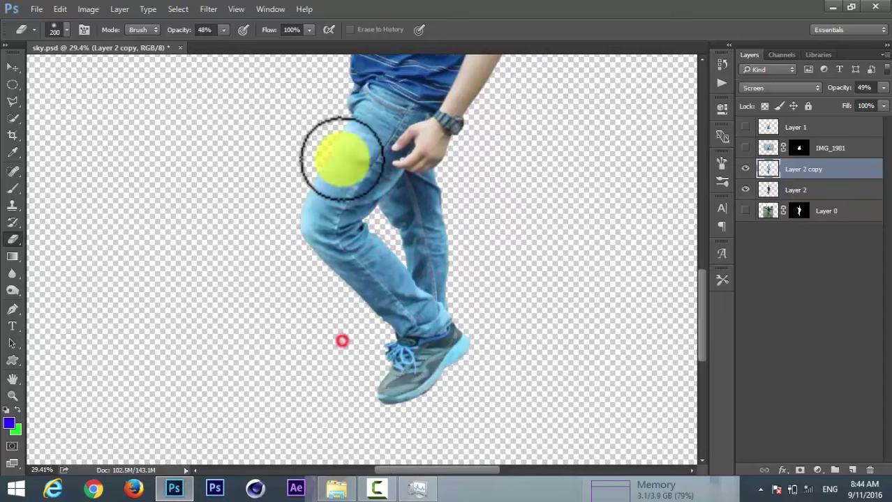
pyautogui.moveTo(432, 300)
pyautogui.mouseDown()
pyautogui.moveTo(360, 90)
pyautogui.moveTo(229, 424)
pyautogui.mouseUp()
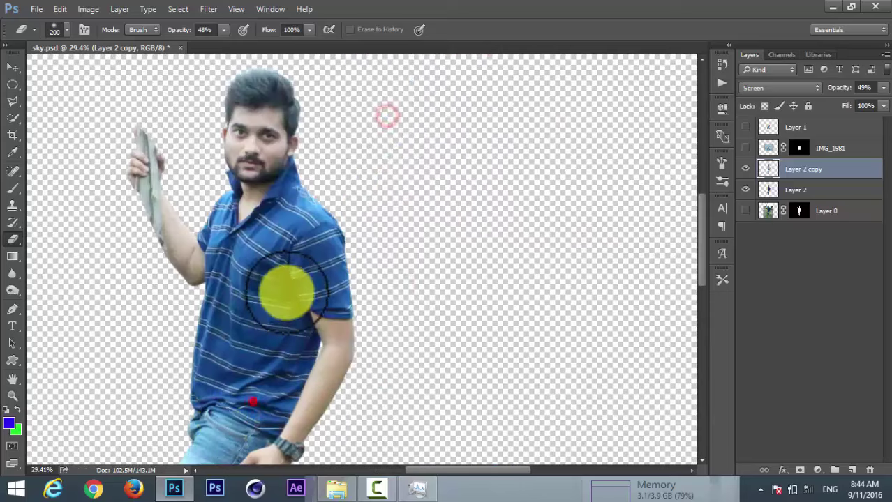
pyautogui.moveTo(289, 293)
pyautogui.mouseDown()
pyautogui.moveTo(324, 201)
pyautogui.moveTo(212, 302)
pyautogui.mouseUp()
pyautogui.scroll(-5, 212, 301)
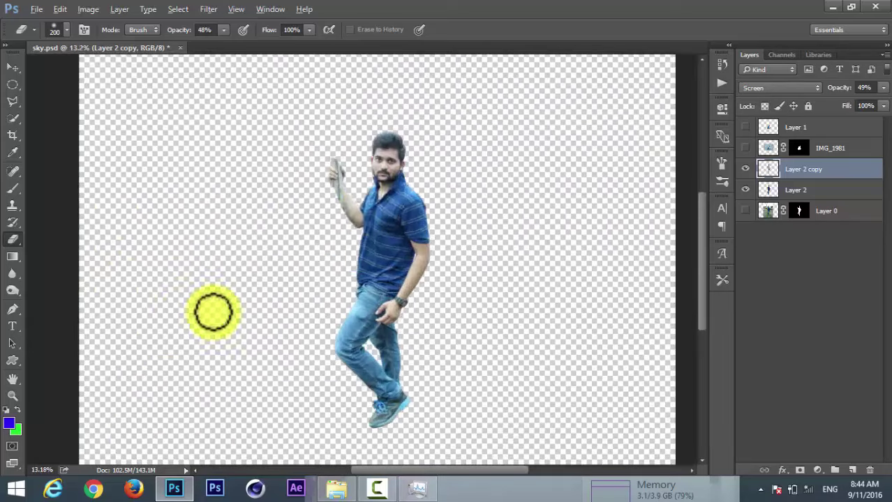
# Step: Merge Layer 2 and its glow copy into one layer, moving IMG_1981 below it
pyautogui.keyDown('shift'); pyautogui.click(827, 189); pyautogui.keyUp('shift')
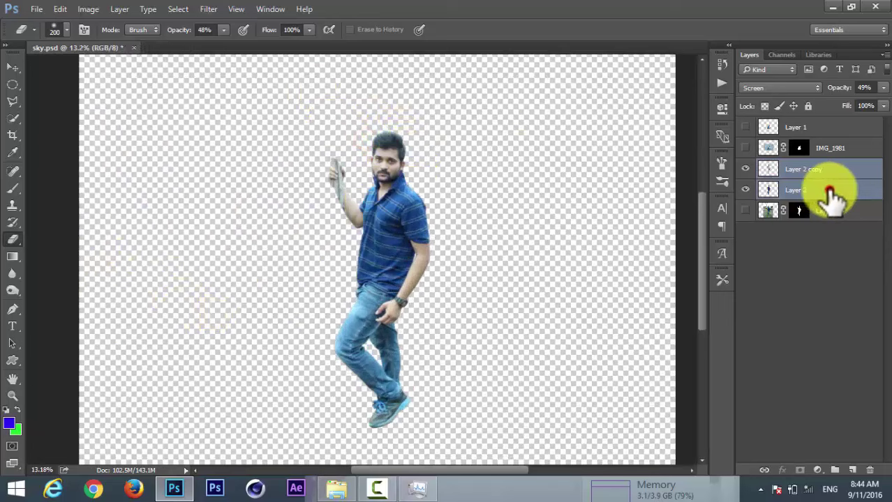
pyautogui.rightClick(826, 189)
pyautogui.click(696, 437)
pyautogui.moveTo(830, 148); pyautogui.dragTo(836, 182)
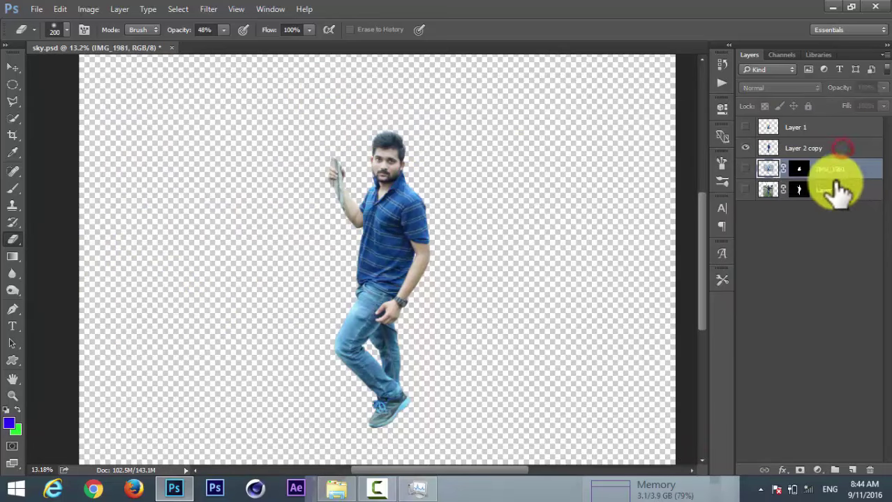
# Step: Hide the standing-man photo so only the seated man's Layer 1 shows, and select it
pyautogui.click(744, 127)
pyautogui.click(745, 125)
pyautogui.click(745, 148)
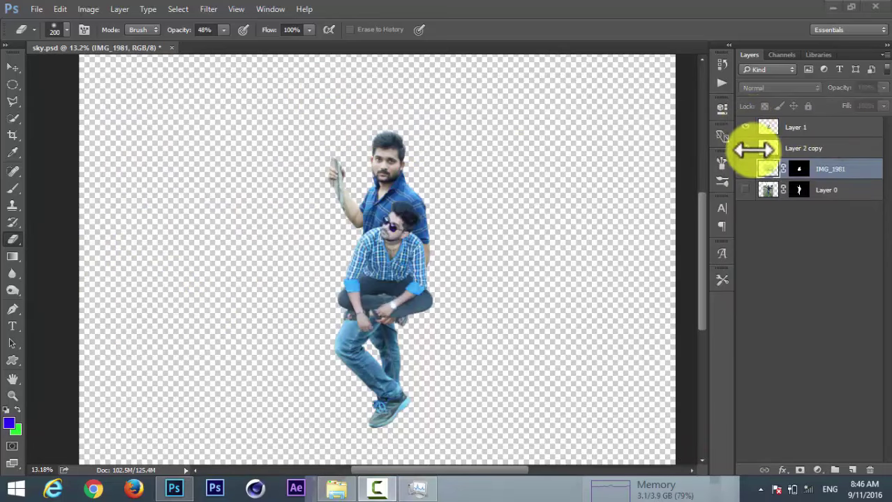
pyautogui.click(745, 169)
pyautogui.click(802, 128)
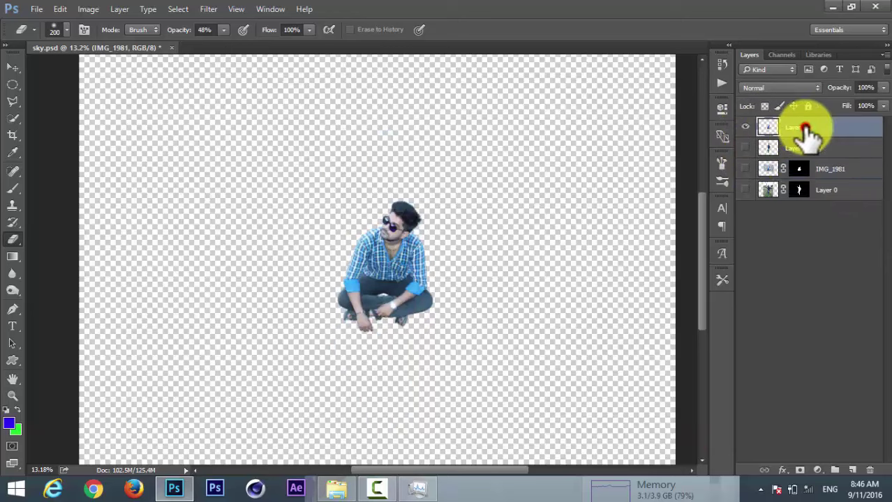
pyautogui.click(337, 492)
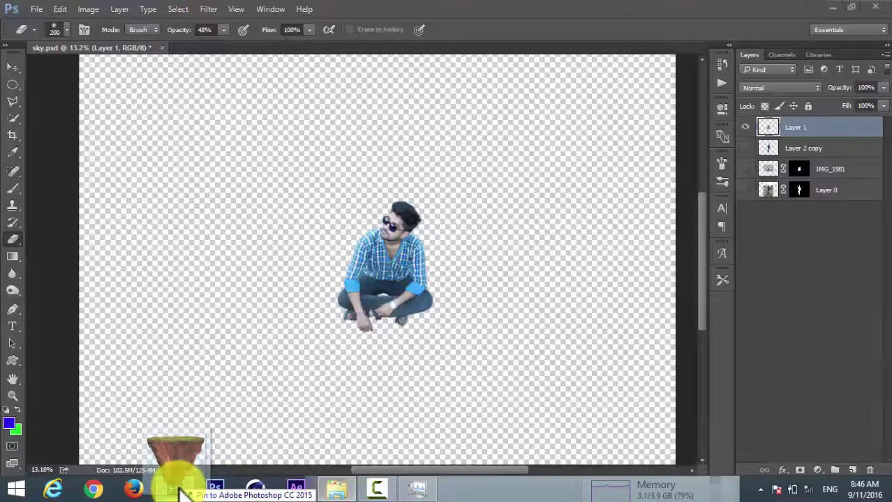
# Step: Place floating_island onto the canvas and scale it up over the man
pyautogui.moveTo(175, 492); pyautogui.dragTo(411, 256)
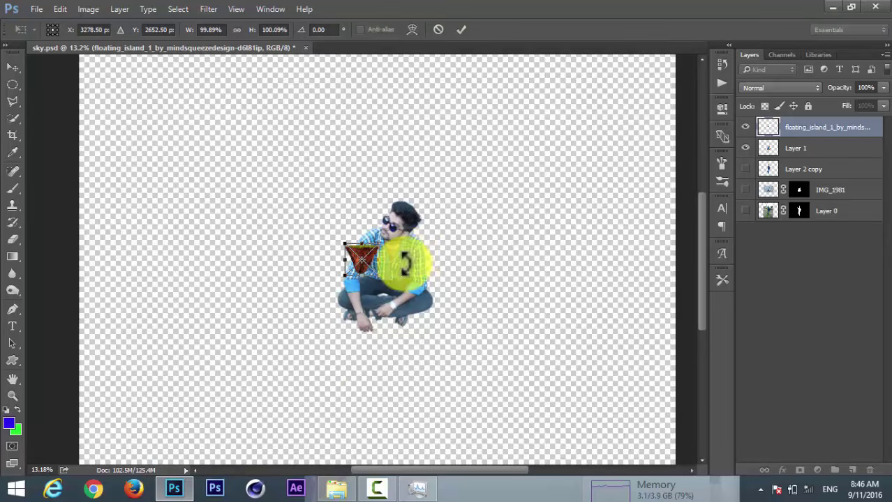
pyautogui.moveTo(382, 285); pyautogui.dragTo(460, 415)
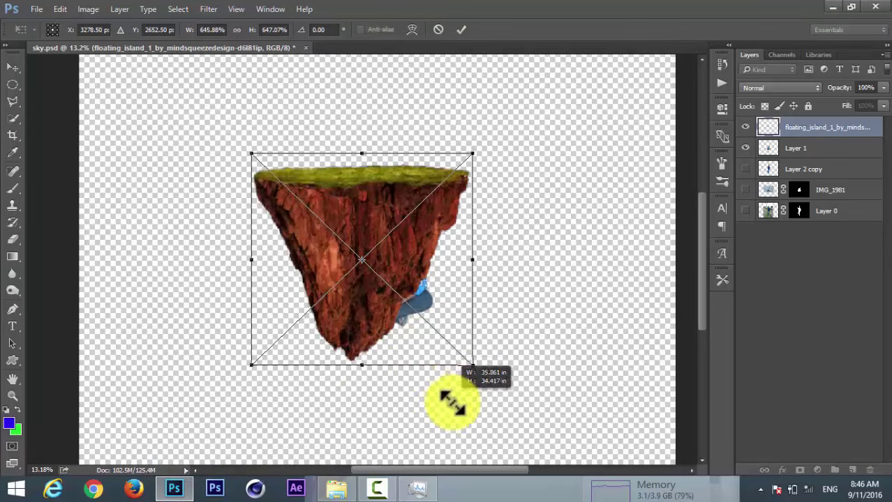
pyautogui.click(460, 29)
# Step: Rasterize the island layer and move it down and slightly right
pyautogui.press('e')
pyautogui.rightClick(831, 129)
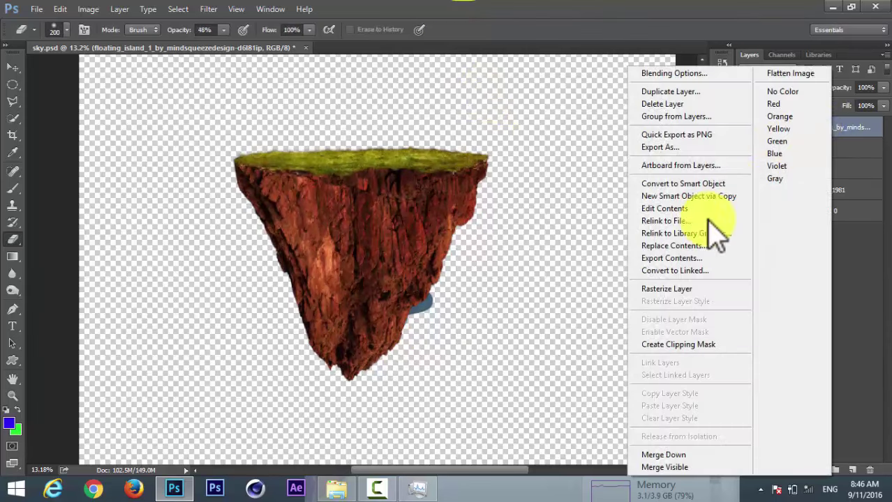
pyautogui.click(683, 289)
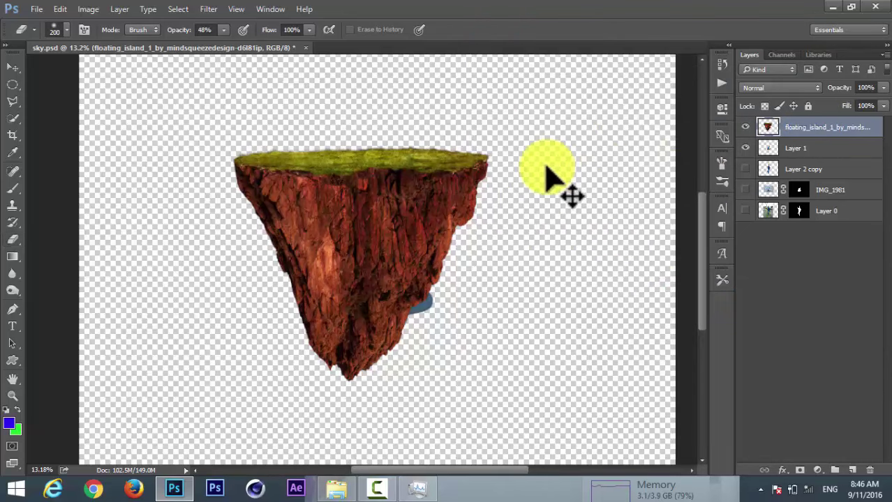
pyautogui.hotkey('ctrl', 't')
pyautogui.moveTo(403, 213); pyautogui.dragTo(418, 255)
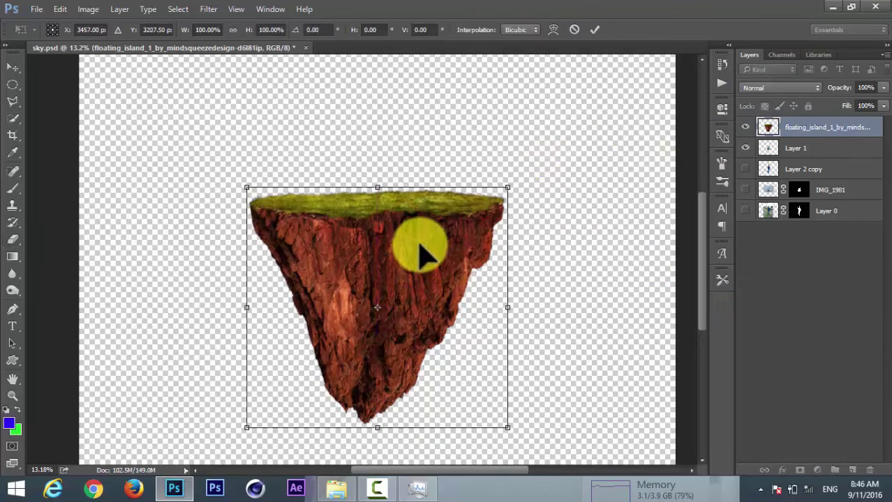
# Step: Enlarge the island to about 124% in free transform
pyautogui.rightClick(419, 245)
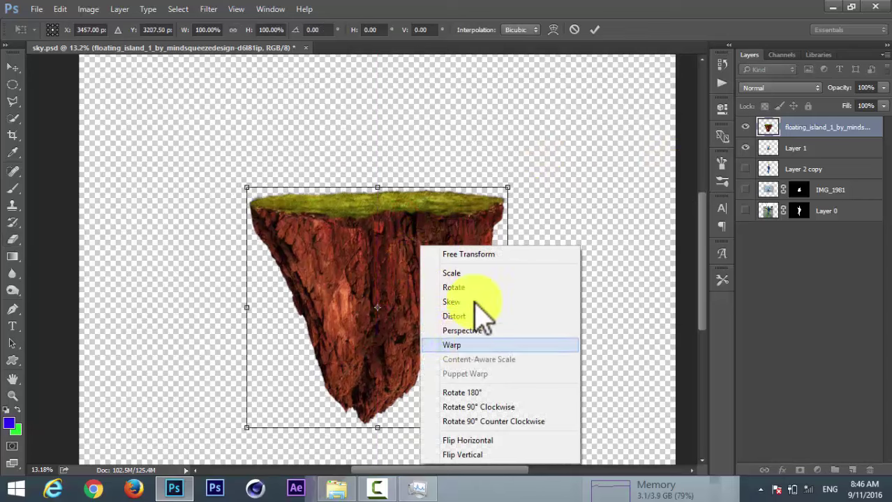
pyautogui.click(509, 188)
pyautogui.moveTo(503, 185); pyautogui.dragTo(542, 159)
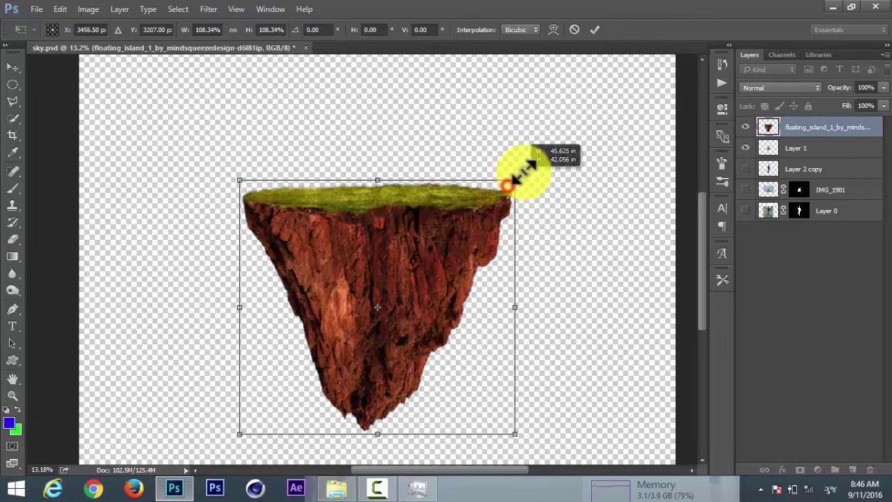
pyautogui.rightClick(459, 222)
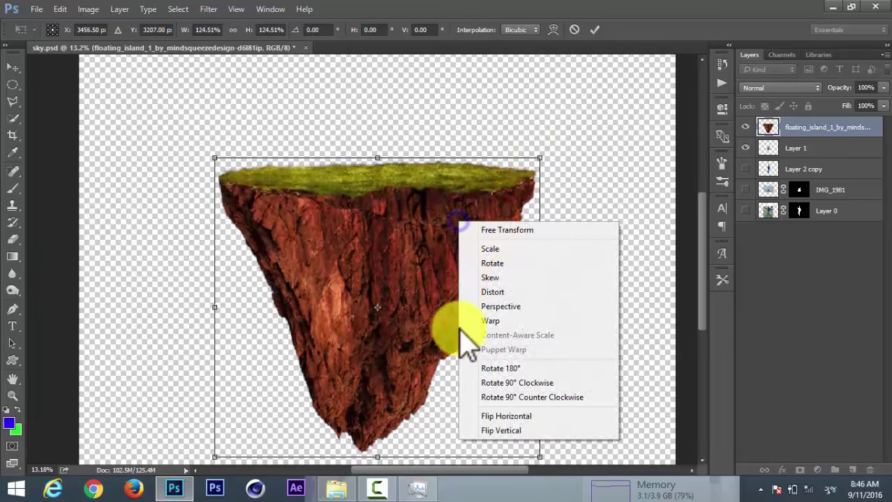
pyautogui.click(490, 322)
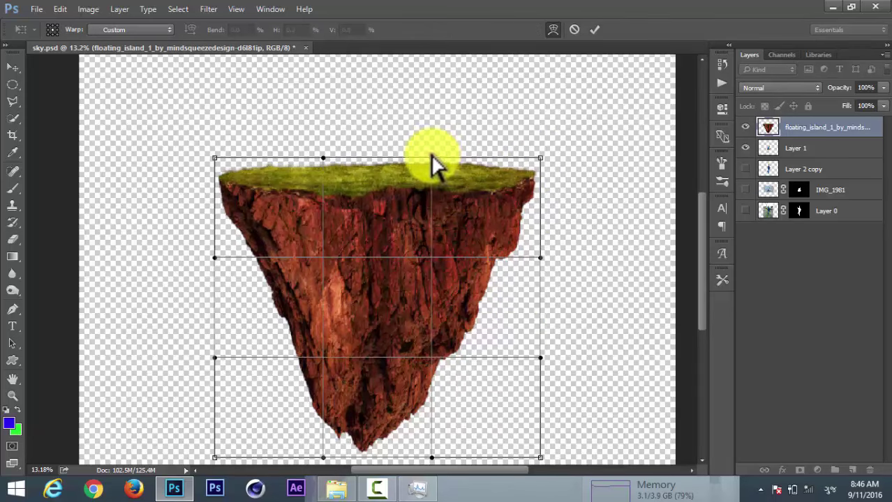
# Step: Warp the island's grassy top into a bowed, outward-spreading curve
pyautogui.moveTo(431, 146); pyautogui.dragTo(432, 120)
pyautogui.moveTo(323, 158); pyautogui.dragTo(318, 121)
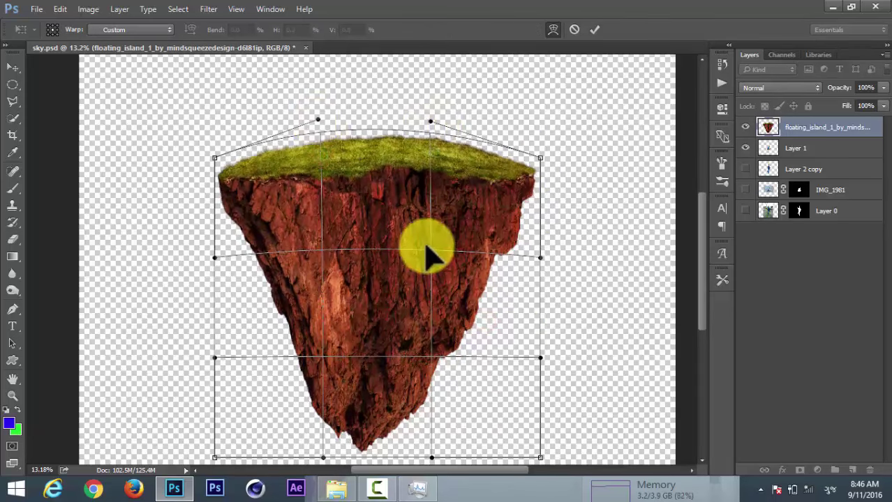
pyautogui.moveTo(428, 249); pyautogui.dragTo(430, 182)
pyautogui.moveTo(430, 122); pyautogui.dragTo(435, 141)
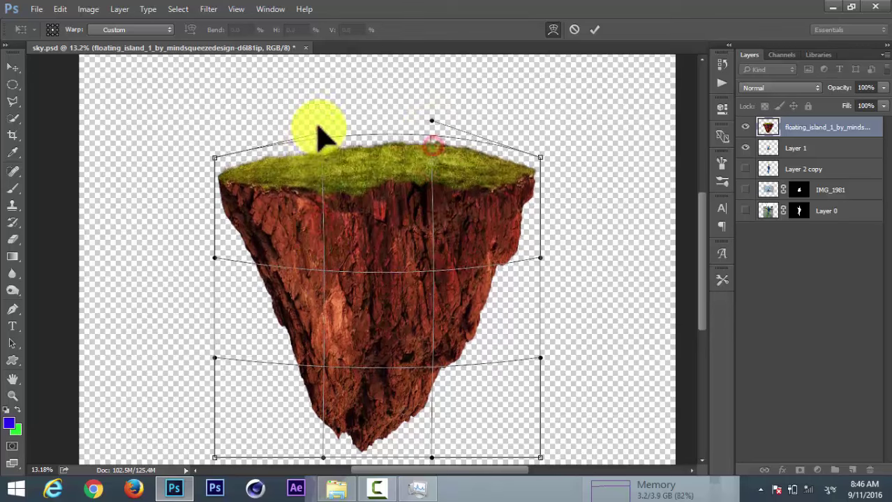
pyautogui.moveTo(409, 192)
pyautogui.mouseDown()
pyautogui.moveTo(415, 167)
pyautogui.moveTo(413, 225)
pyautogui.moveTo(434, 124)
pyautogui.mouseUp()
pyautogui.moveTo(466, 348)
pyautogui.mouseDown()
pyautogui.moveTo(414, 285)
pyautogui.moveTo(398, 310)
pyautogui.moveTo(422, 135)
pyautogui.moveTo(413, 140)
pyautogui.moveTo(423, 190)
pyautogui.mouseUp()
pyautogui.moveTo(315, 133); pyautogui.dragTo(313, 97)
pyautogui.moveTo(427, 107); pyautogui.dragTo(447, 100)
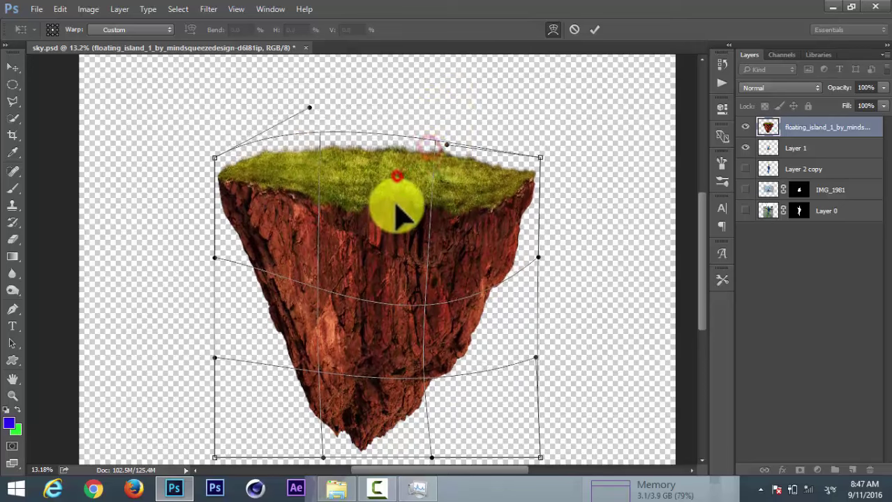
pyautogui.moveTo(394, 203)
pyautogui.mouseDown()
pyautogui.moveTo(412, 220)
pyautogui.moveTo(448, 124)
pyautogui.moveTo(441, 283)
pyautogui.moveTo(404, 305)
pyautogui.moveTo(332, 278)
pyautogui.mouseUp()
# Step: Pull in the island's left side, bend the rock bottom, and commit the warp
pyautogui.moveTo(214, 258); pyautogui.dragTo(234, 279)
pyautogui.moveTo(531, 350); pyautogui.dragTo(514, 335)
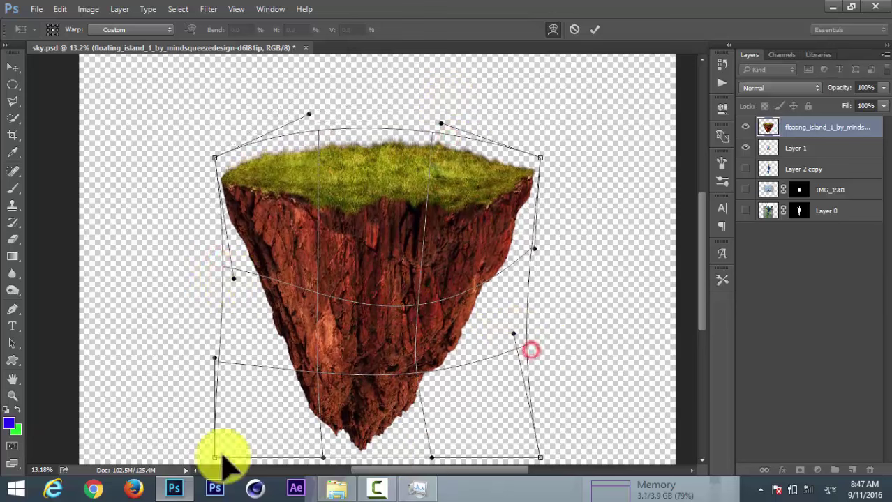
pyautogui.moveTo(392, 402); pyautogui.dragTo(401, 412)
pyautogui.click(594, 30)
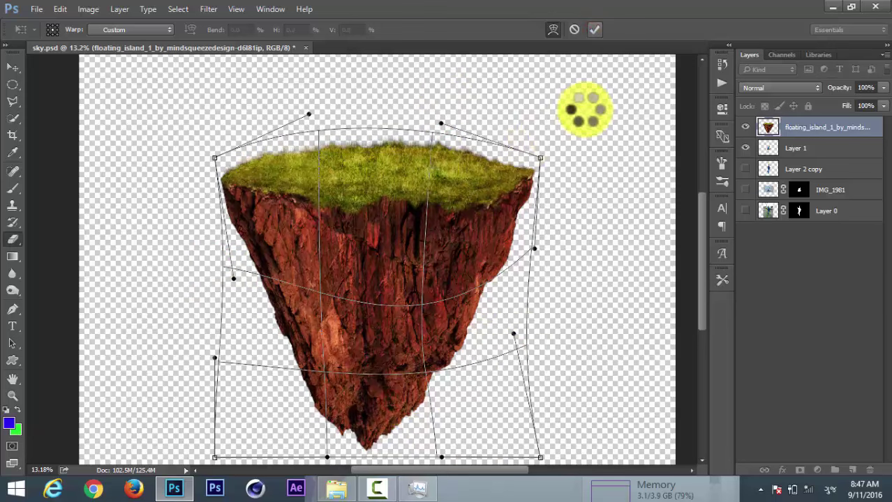
# Step: Shrink the island to about 88% and move the man's layer above it onto the grass
pyautogui.click(816, 127)
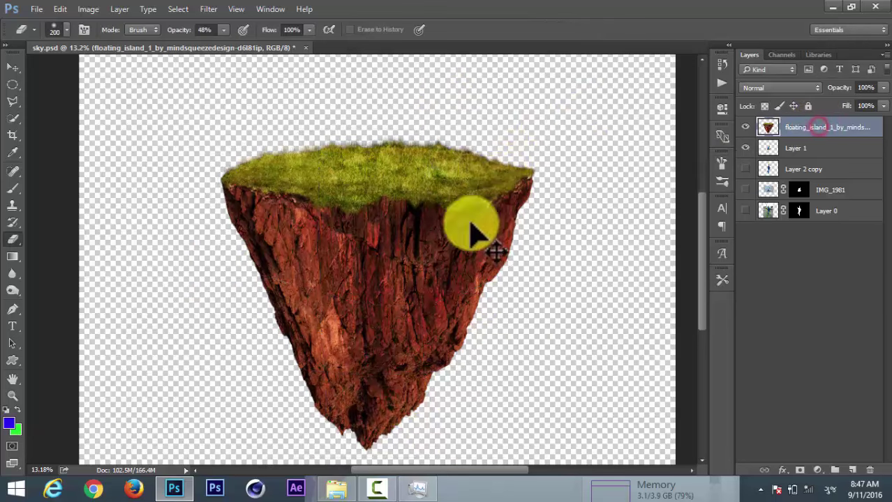
pyautogui.moveTo(427, 230); pyautogui.dragTo(434, 232)
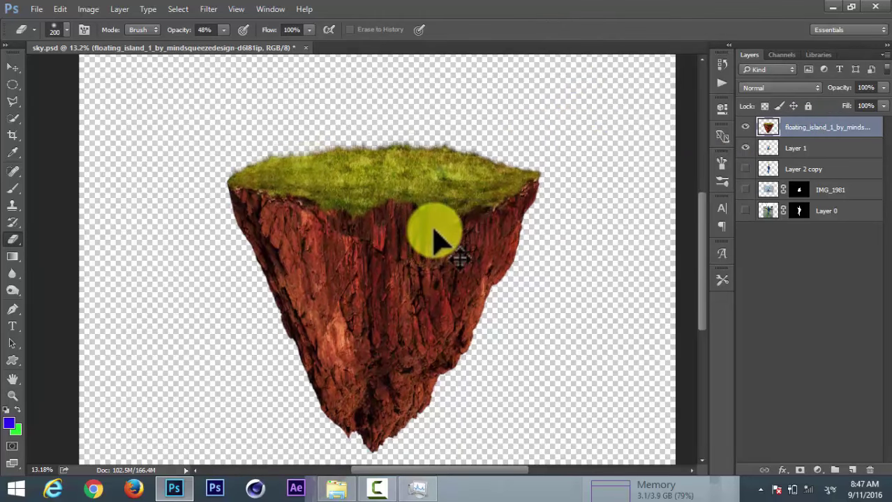
pyautogui.hotkey('ctrl', 't')
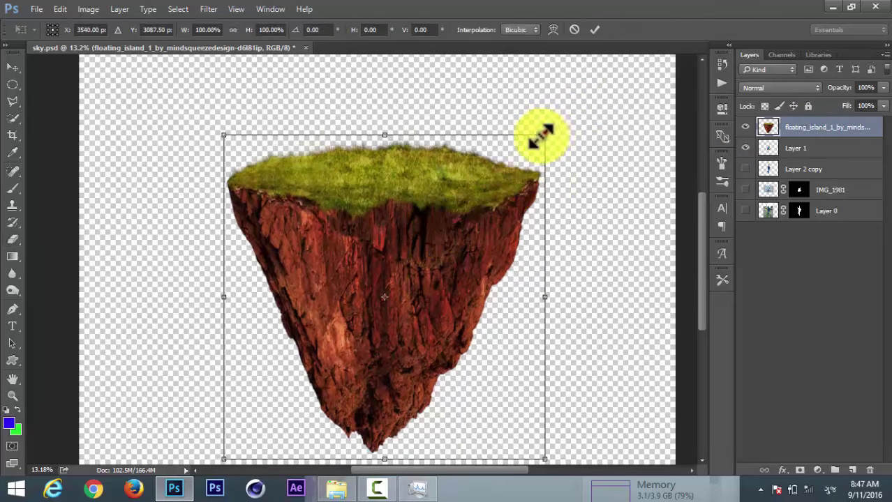
pyautogui.moveTo(544, 135); pyautogui.dragTo(524, 155)
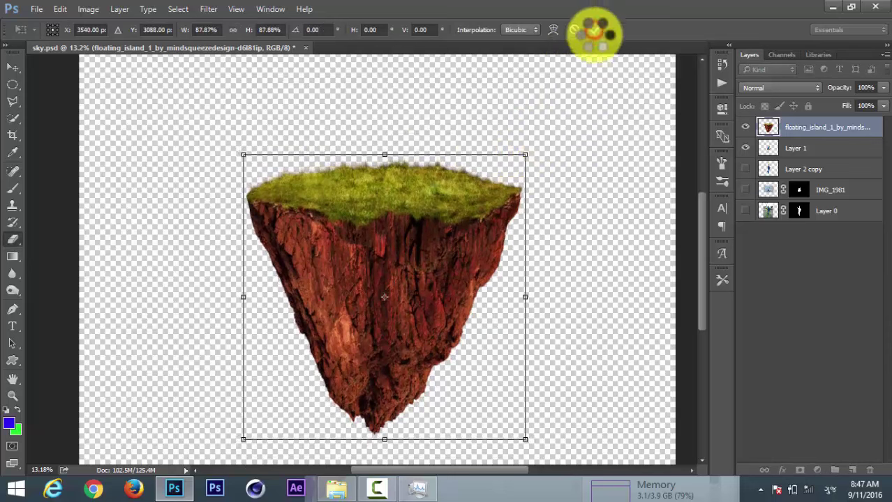
pyautogui.click(593, 30)
pyautogui.moveTo(850, 148); pyautogui.dragTo(837, 128)
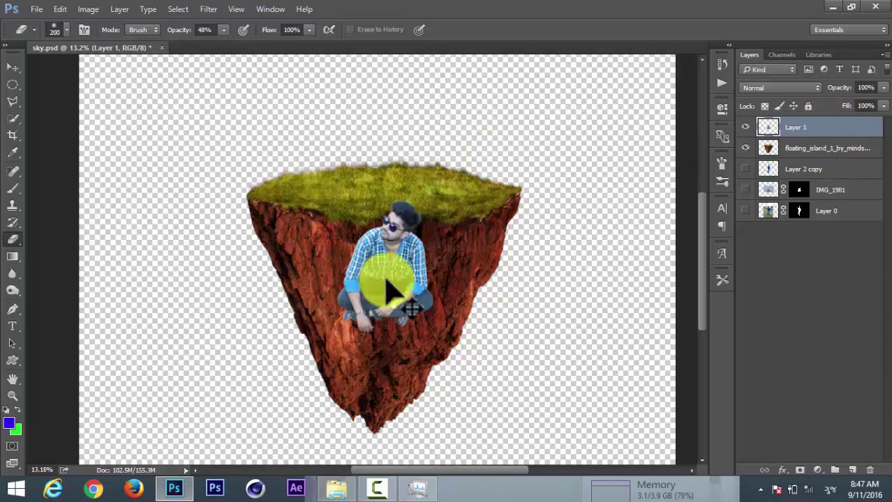
pyautogui.moveTo(387, 286); pyautogui.dragTo(395, 178)
# Step: Expand the sky.psd canvas with the Crop tool, adding transparent margin on all sides
pyautogui.hotkey('ctrl', '0')
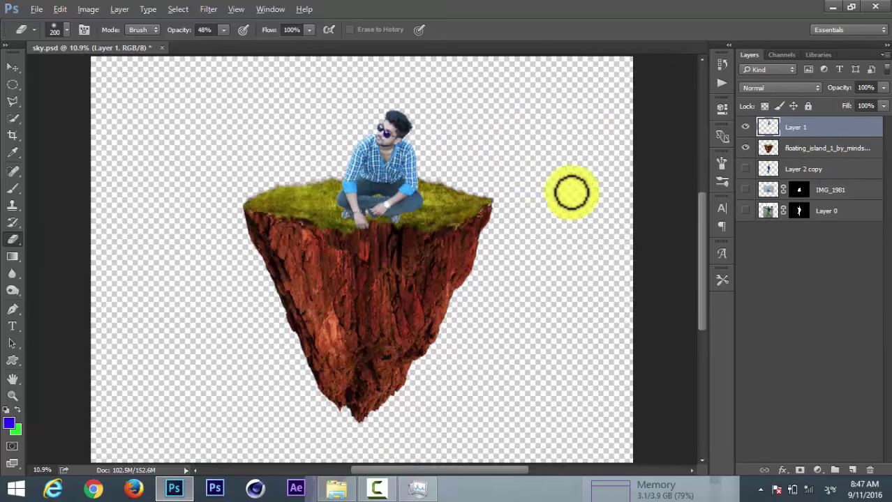
pyautogui.scroll(-1, 571, 192)
pyautogui.click(12, 135)
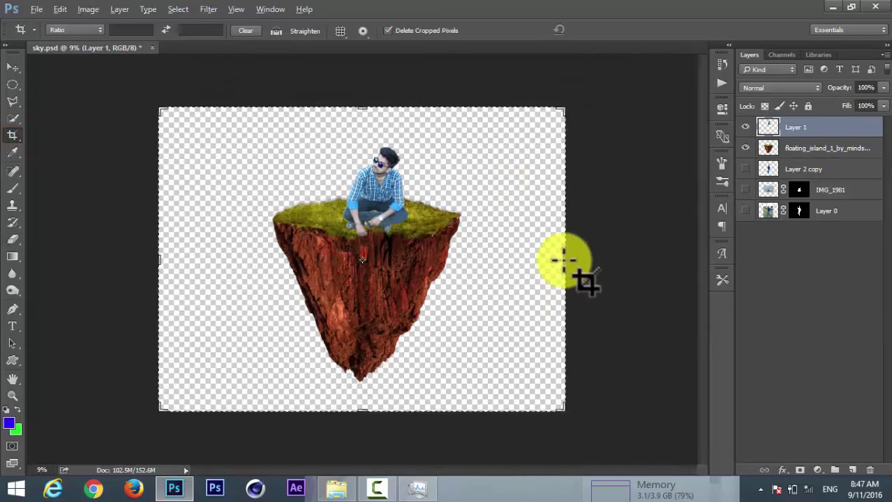
pyautogui.moveTo(563, 258); pyautogui.dragTo(611, 259)
pyautogui.moveTo(612, 412); pyautogui.dragTo(651, 430)
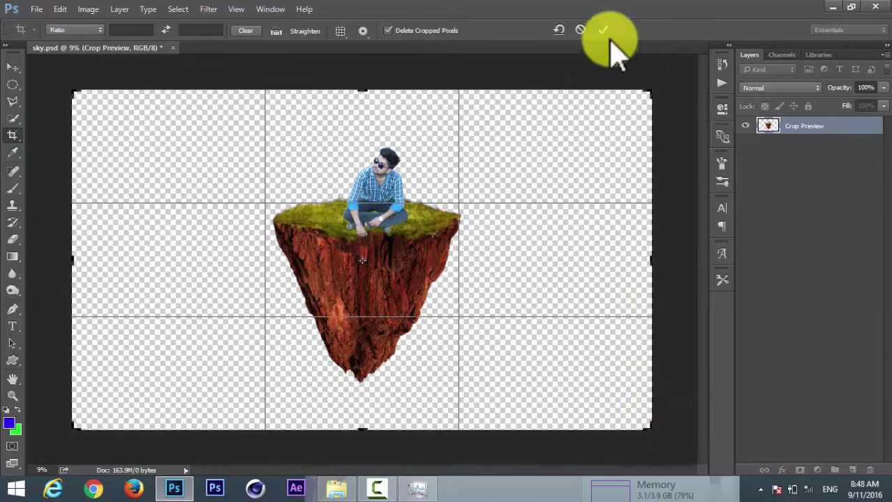
pyautogui.click(602, 30)
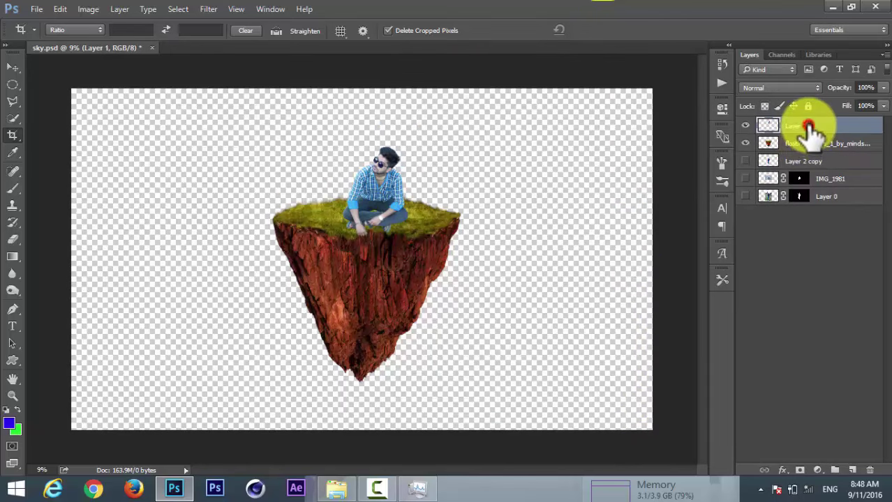
# Step: Shrink the seated man to about 86% and lower him slightly onto the grass
pyautogui.scroll(1, 393, 148)
pyautogui.hotkey('ctrl', 't')
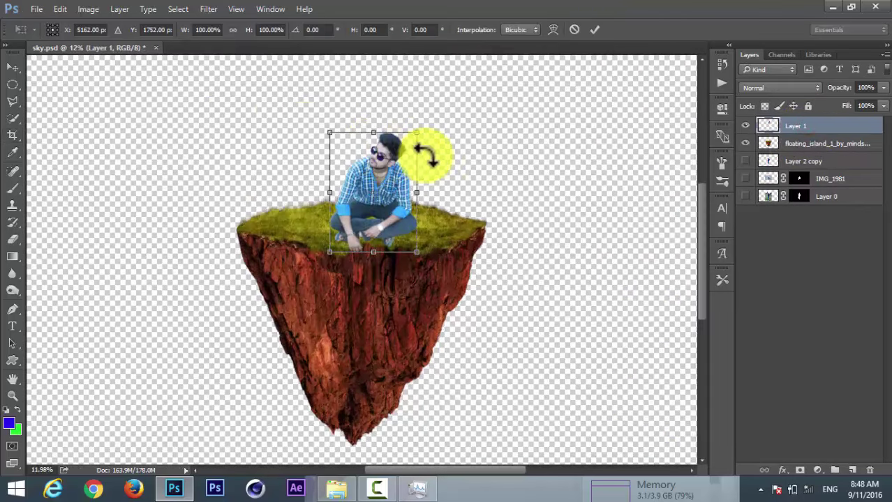
pyautogui.moveTo(417, 132); pyautogui.dragTo(411, 140)
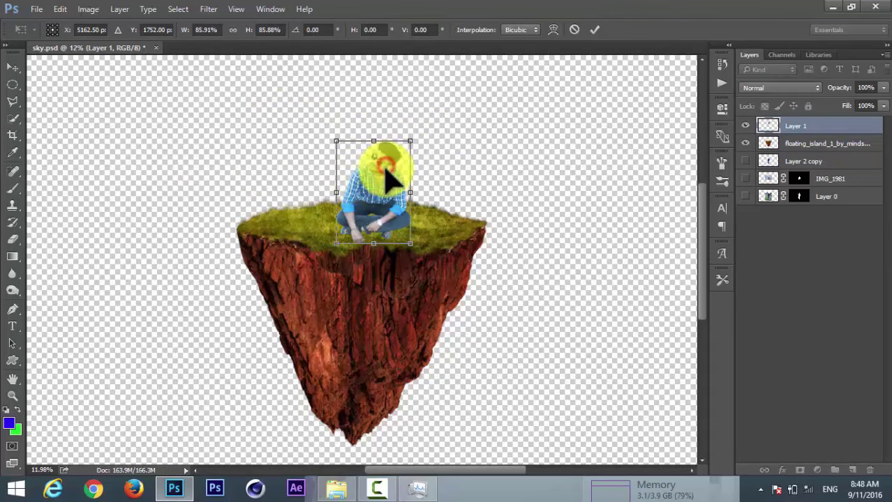
pyautogui.moveTo(386, 170); pyautogui.dragTo(389, 170)
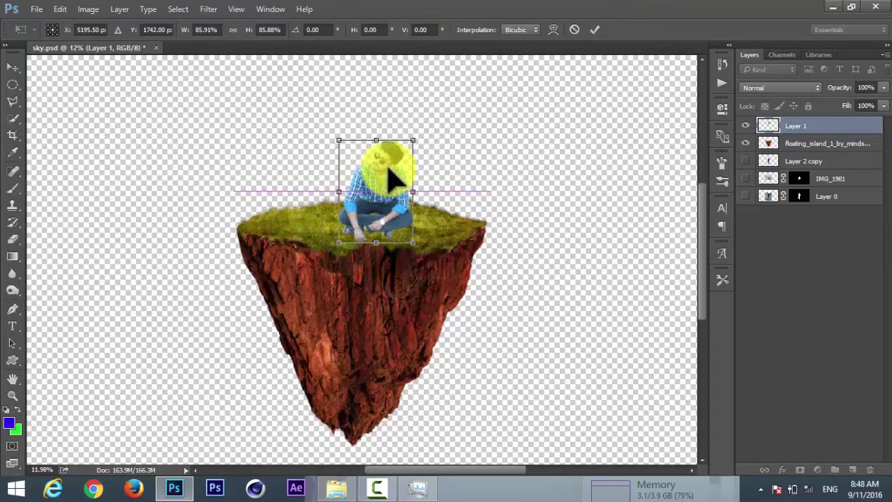
pyautogui.click(595, 29)
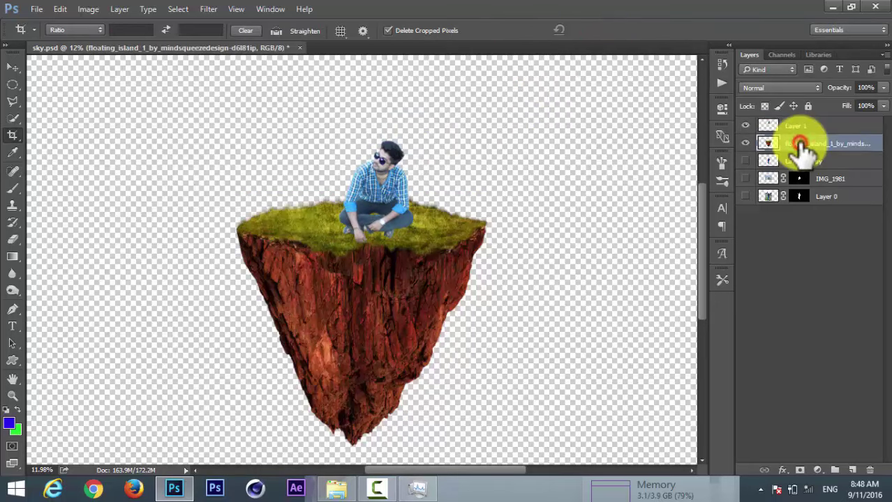
# Step: Warp the island, bending its body downward and curving its top edge, then select Layer 1
pyautogui.hotkey('ctrl', 't')
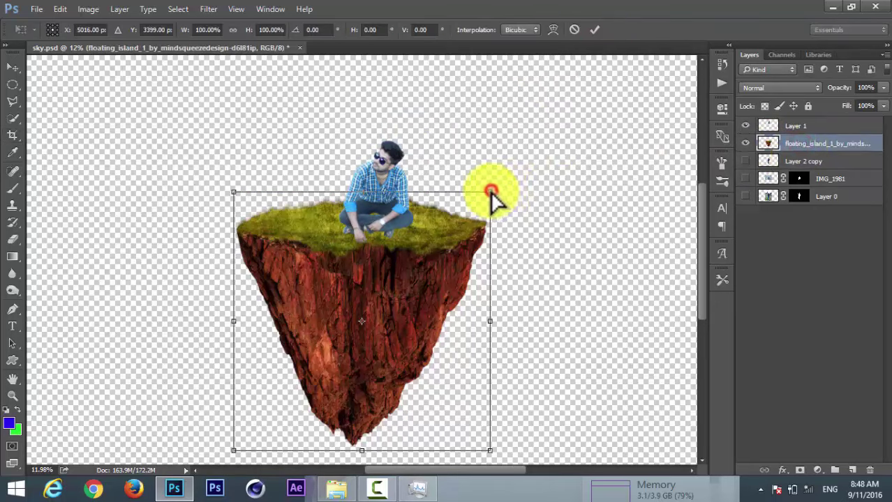
pyautogui.rightClick(403, 238)
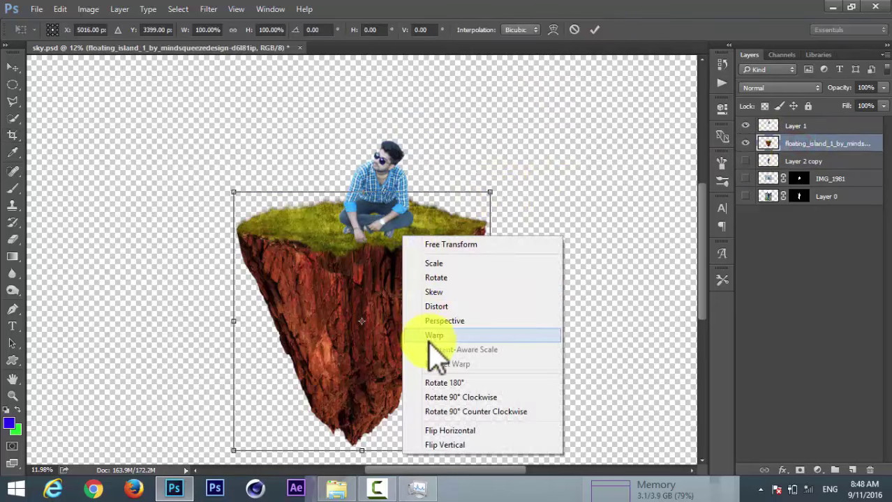
pyautogui.click(434, 336)
pyautogui.moveTo(381, 250)
pyautogui.mouseDown()
pyautogui.moveTo(384, 260)
pyautogui.moveTo(376, 227)
pyautogui.mouseUp()
pyautogui.moveTo(406, 197); pyautogui.dragTo(318, 195)
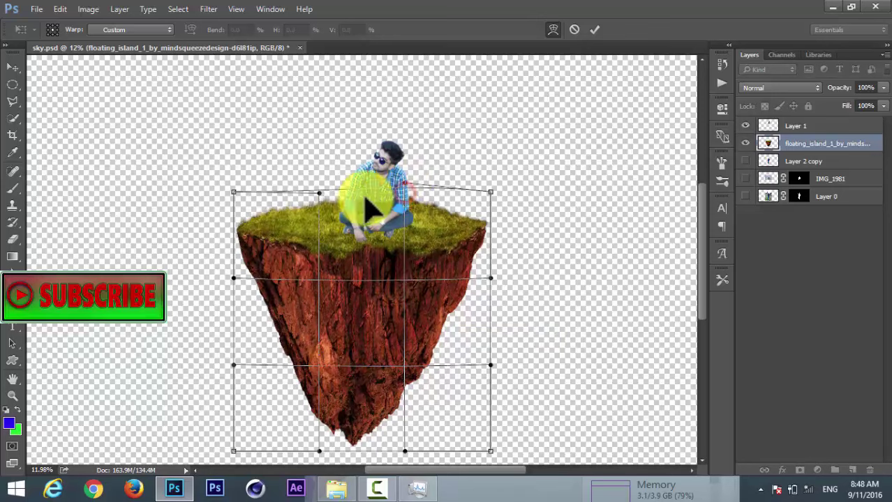
pyautogui.click(391, 244)
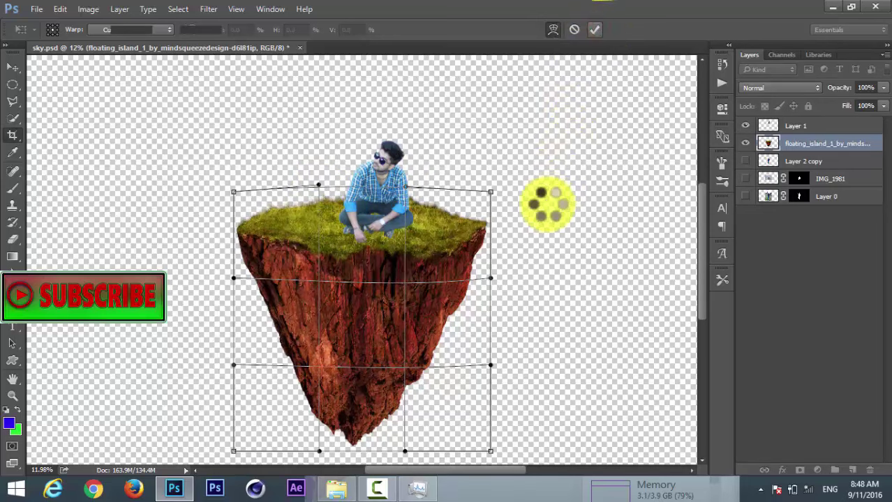
pyautogui.click(813, 128)
# Step: Apply a custom warp to Layer 1, slightly reshaping the man's torso and legs
pyautogui.hotkey('ctrl', 't')
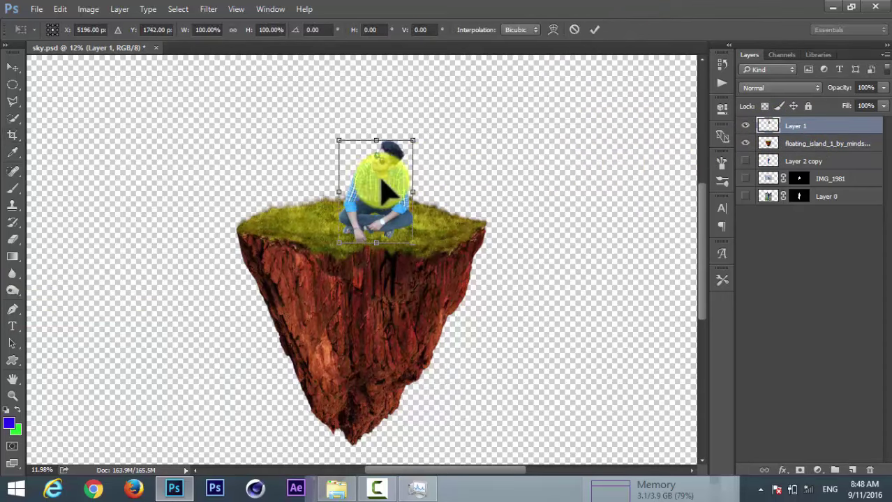
pyautogui.scroll(2, 409, 180)
pyautogui.rightClick(395, 192)
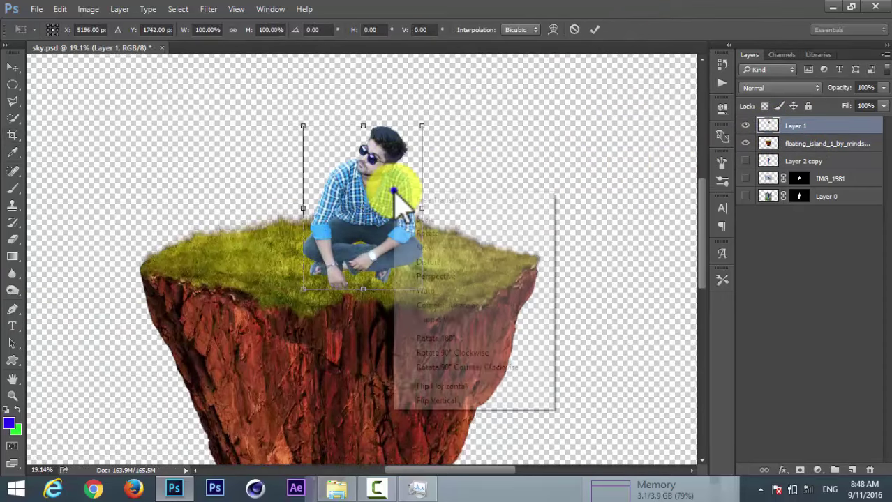
pyautogui.click(416, 291)
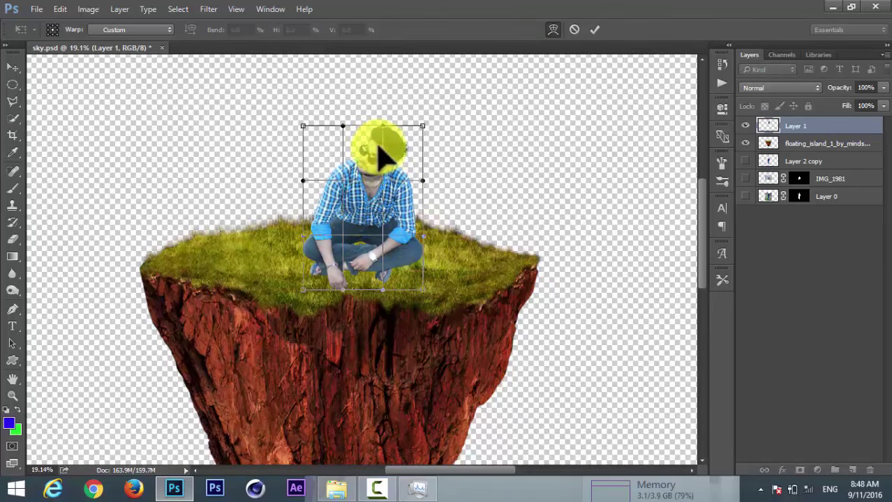
pyautogui.moveTo(371, 192); pyautogui.dragTo(384, 128)
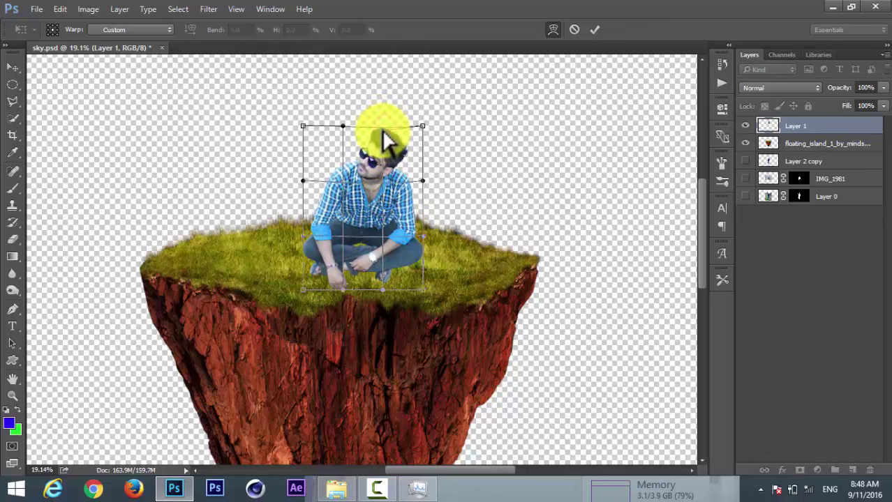
# Step: Commit the man's warp and fit the whole canvas in the window
pyautogui.click(597, 30)
pyautogui.press('c')
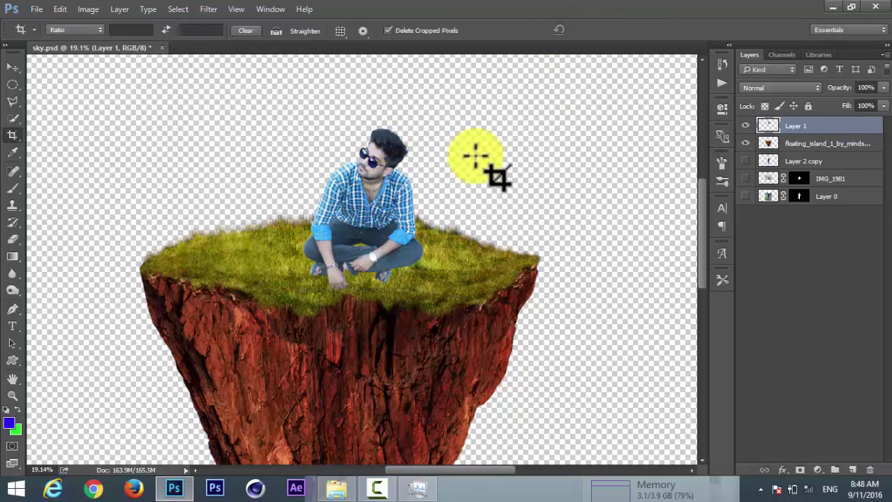
pyautogui.scroll(-2, 365, 210)
pyautogui.scroll(-2, 364, 195)
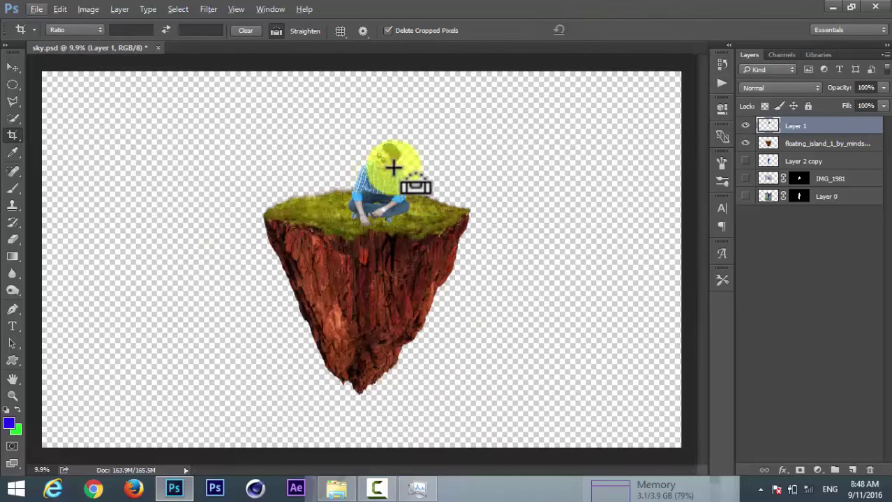
pyautogui.click(12, 68)
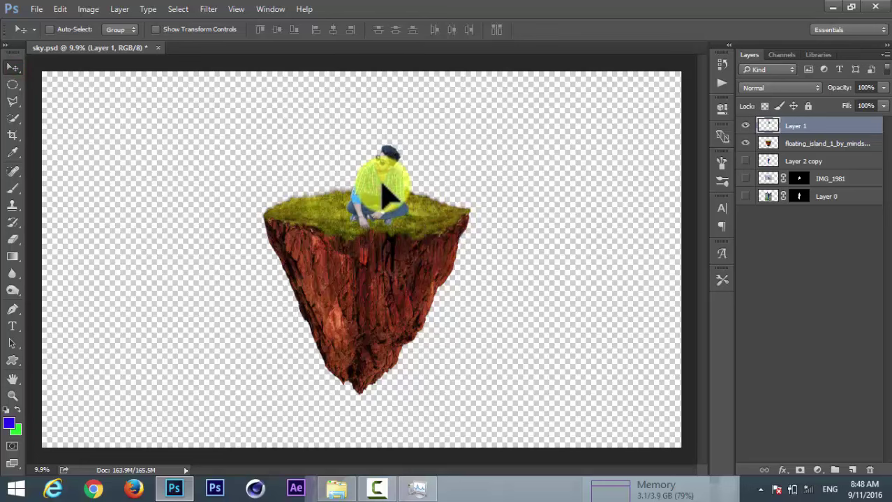
pyautogui.hotkey('ctrl', '0')
# Step: Scale the man and island layers together to about 62% and centre them on the canvas
pyautogui.keyDown('ctrl'); pyautogui.click(802, 127); pyautogui.keyUp('ctrl')
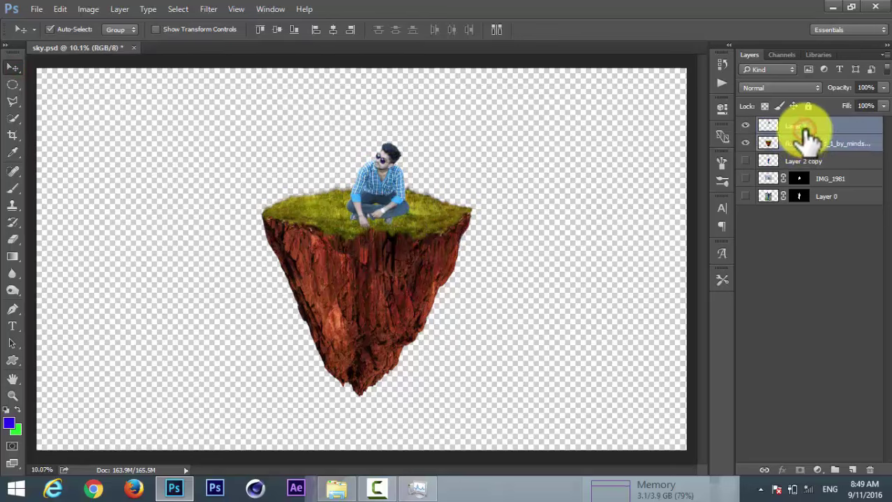
pyautogui.hotkey('ctrl', 't')
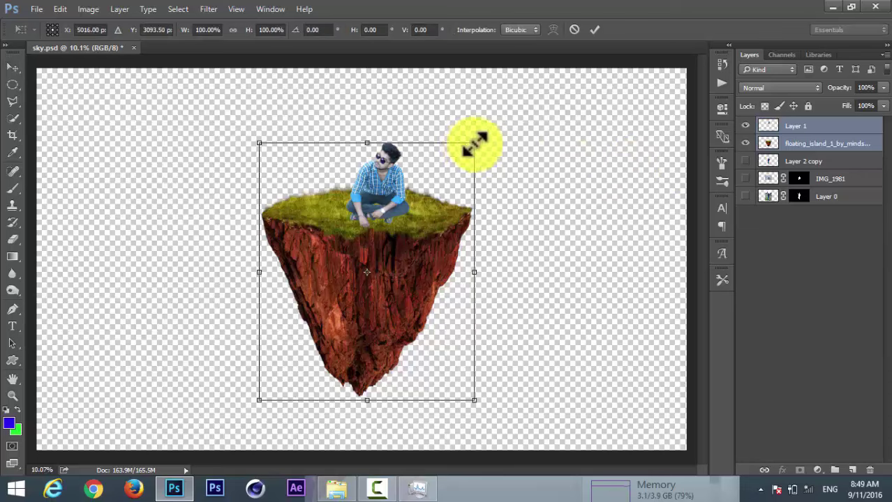
pyautogui.moveTo(475, 143); pyautogui.dragTo(426, 199)
pyautogui.moveTo(392, 252); pyautogui.dragTo(391, 234)
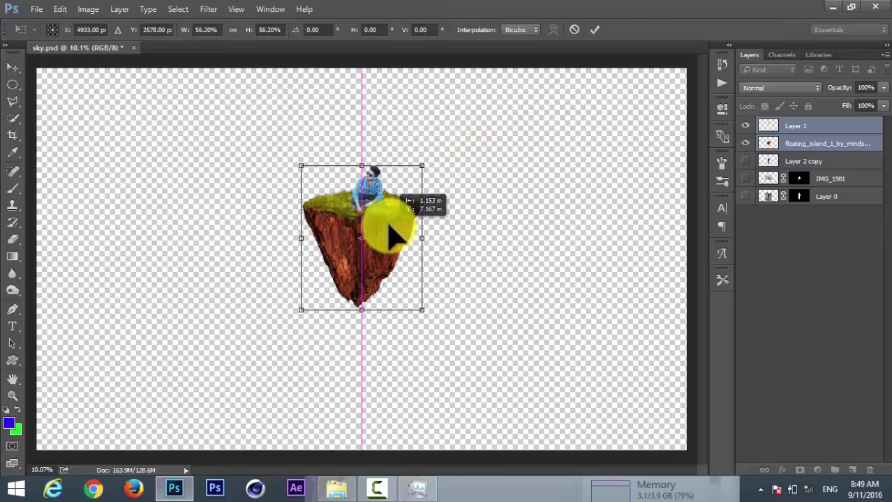
pyautogui.moveTo(422, 166); pyautogui.dragTo(428, 160)
pyautogui.moveTo(392, 224); pyautogui.dragTo(391, 234)
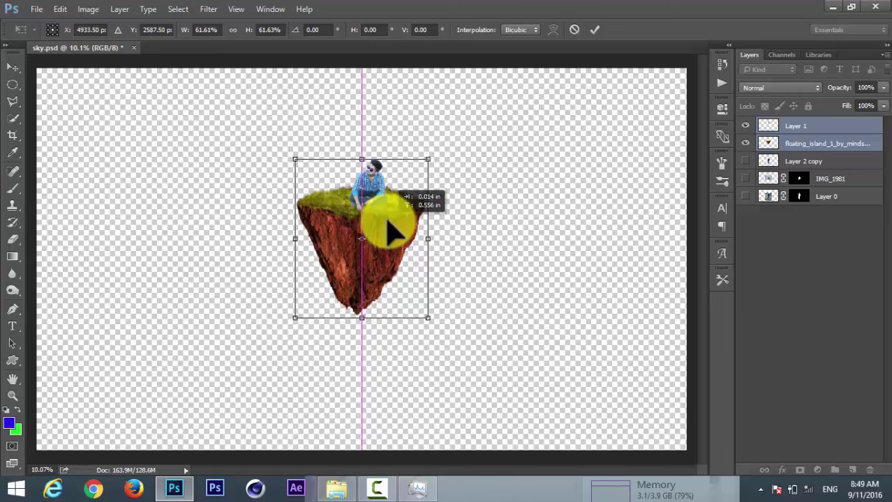
pyautogui.click(595, 30)
# Step: Crop the canvas narrower by pulling its left and right sides inward
pyautogui.scroll(-1, 448, 189)
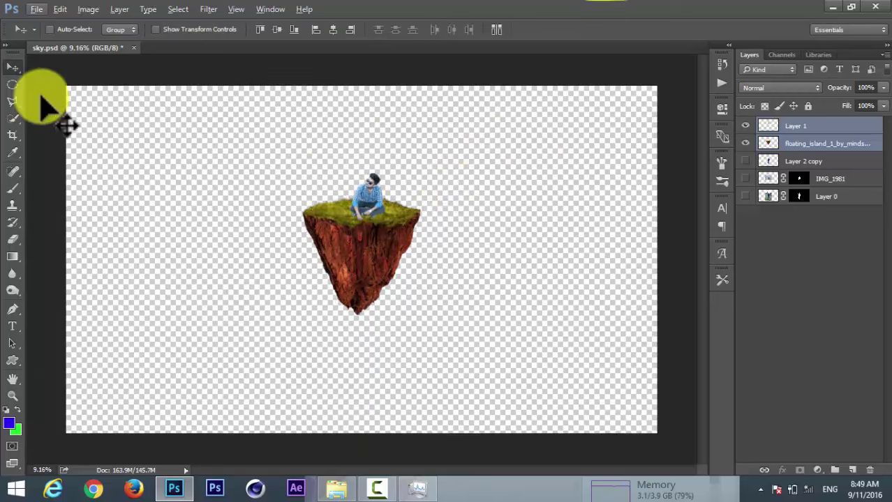
pyautogui.click(12, 135)
pyautogui.moveTo(657, 254); pyautogui.dragTo(632, 260)
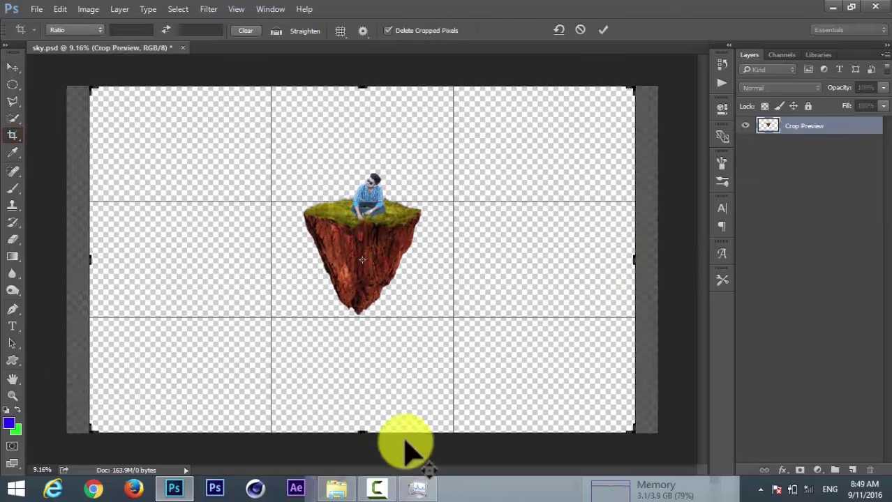
pyautogui.moveTo(406, 442); pyautogui.dragTo(365, 419)
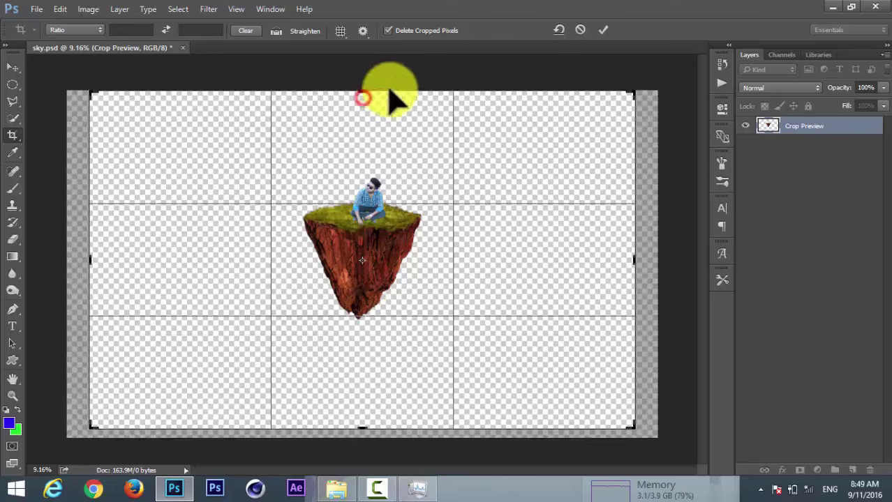
pyautogui.click(601, 28)
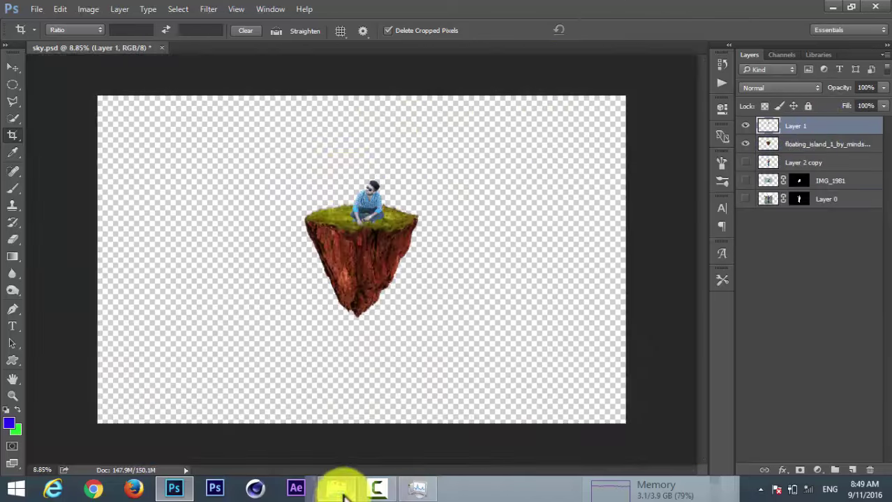
# Step: Select the tree PSD in the my collection folder and drag it over to Photoshop
pyautogui.click(340, 490)
pyautogui.moveTo(888, 240); pyautogui.dragTo(888, 390)
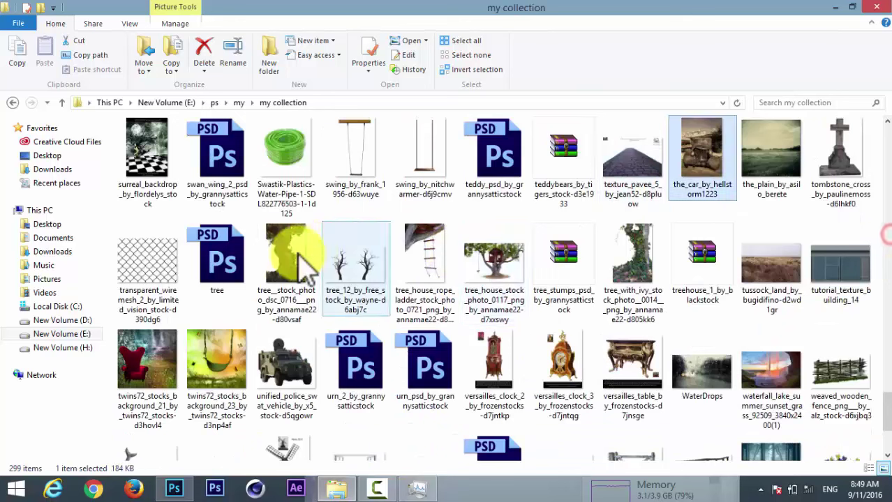
pyautogui.click(222, 259)
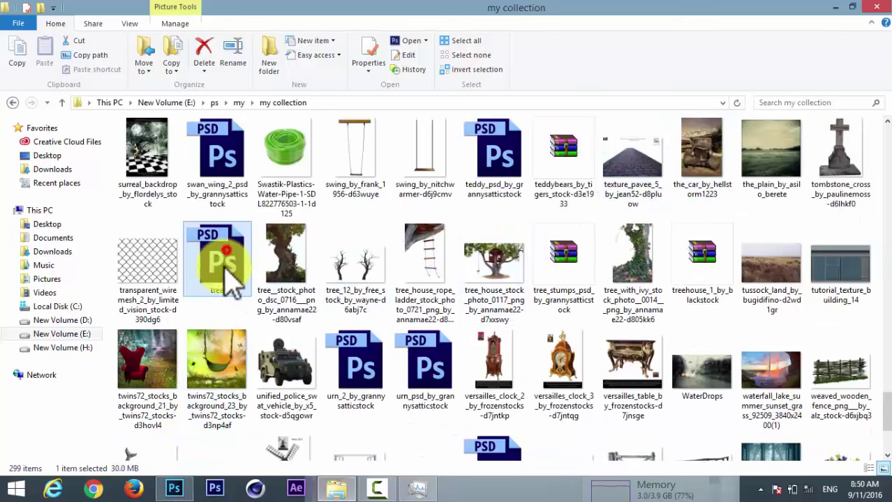
pyautogui.moveTo(230, 279); pyautogui.dragTo(362, 279)
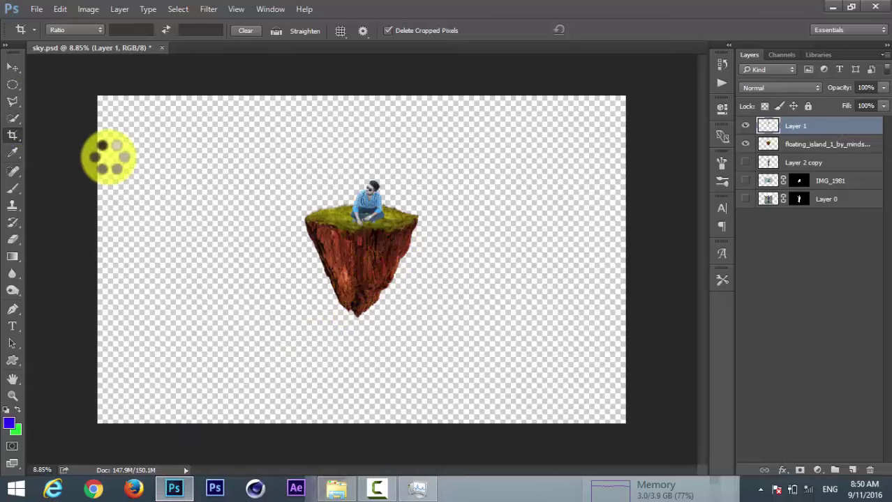
# Step: Place the tree image on its own layer, resize it, and move it beside the island
pyautogui.click(12, 67)
pyautogui.click(469, 193)
pyautogui.moveTo(418, 289)
pyautogui.mouseDown()
pyautogui.moveTo(404, 282)
pyautogui.moveTo(534, 370)
pyautogui.mouseUp()
pyautogui.click(460, 29)
pyautogui.rightClick(812, 127)
pyautogui.click(235, 199)
pyautogui.moveTo(323, 314); pyautogui.dragTo(359, 275)
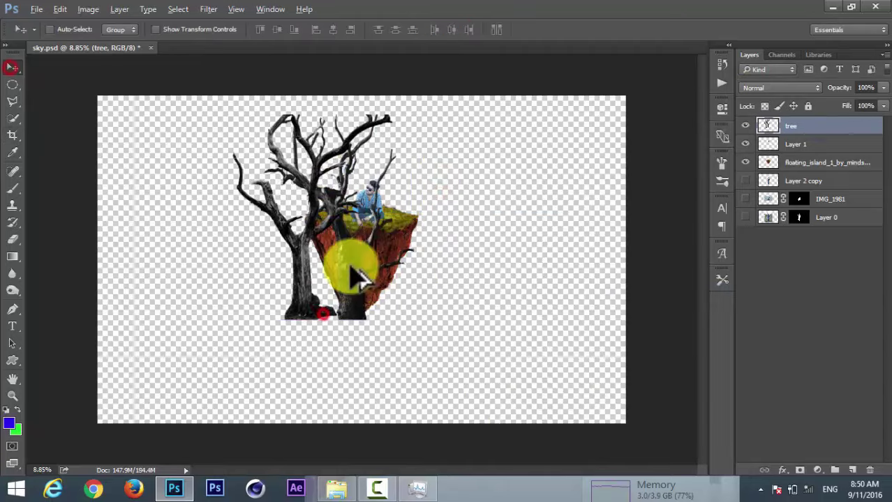
# Step: Outline the tree trunk area with the Lasso tool, then clear the selection
pyautogui.scroll(3, 354, 89)
pyautogui.scroll(-2, 338, 199)
pyautogui.click(410, 167)
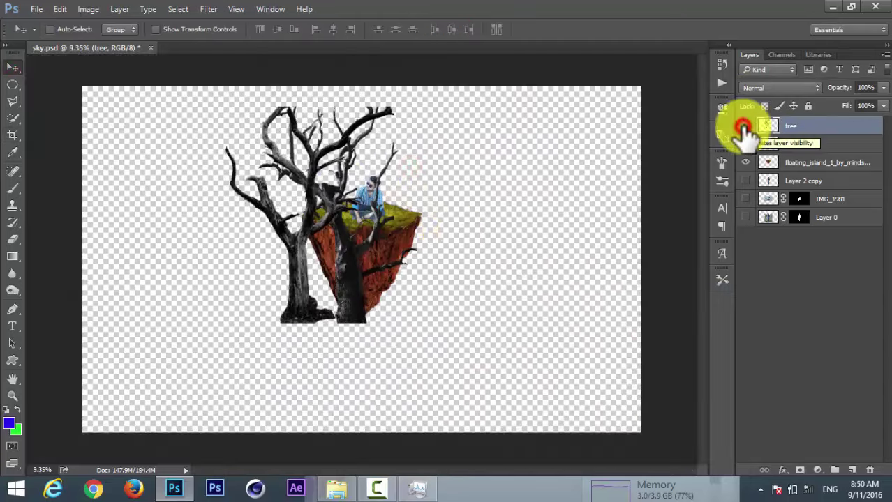
pyautogui.scroll(3, 355, 259)
pyautogui.click(13, 101)
pyautogui.click(42, 98)
pyautogui.scroll(2, 358, 350)
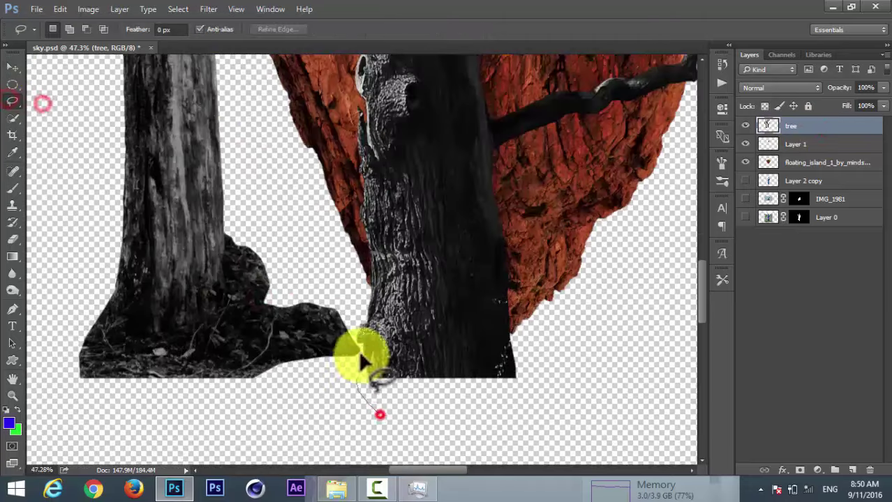
pyautogui.scroll(5, 358, 366)
pyautogui.scroll(3, 331, 373)
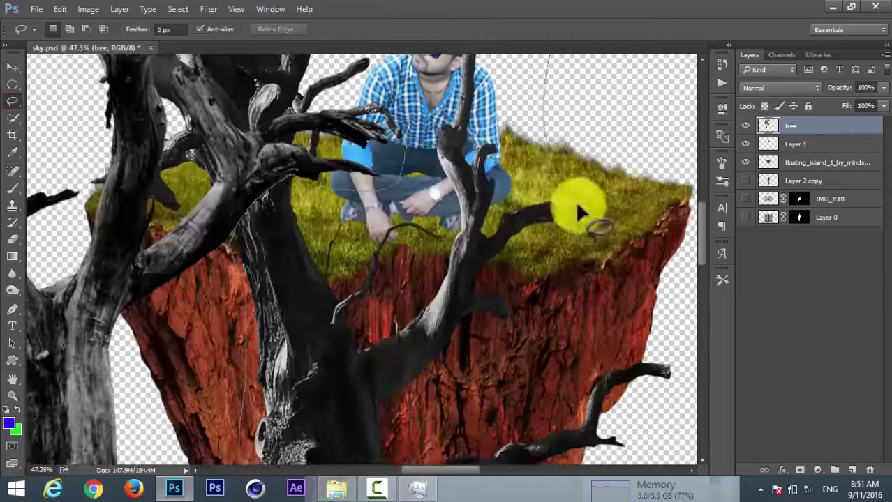
pyautogui.moveTo(344, 301); pyautogui.dragTo(412, 44)
pyautogui.scroll(-5, 344, 210)
pyautogui.click(346, 218)
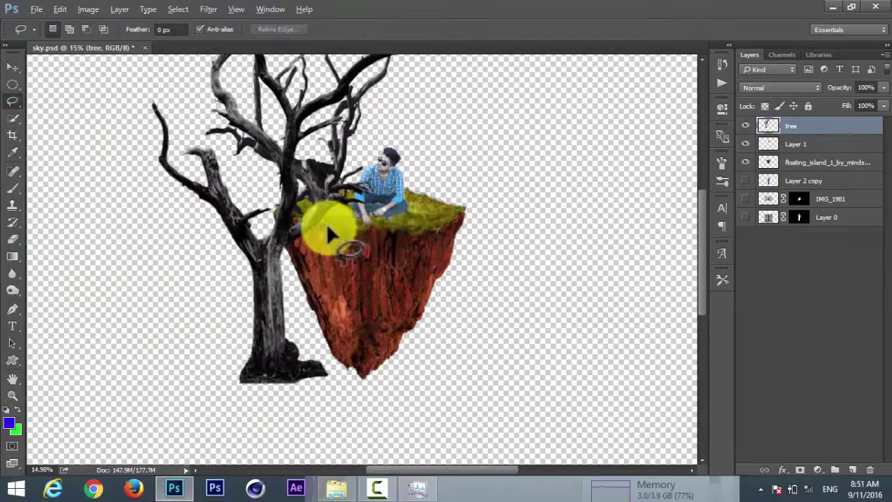
# Step: Erase part of the tree's upper branch with a 60 px, 100% opacity Eraser
pyautogui.scroll(3, 325, 223)
pyautogui.scroll(-3, 387, 234)
pyautogui.scroll(1, 420, 161)
pyautogui.scroll(-2, 454, 185)
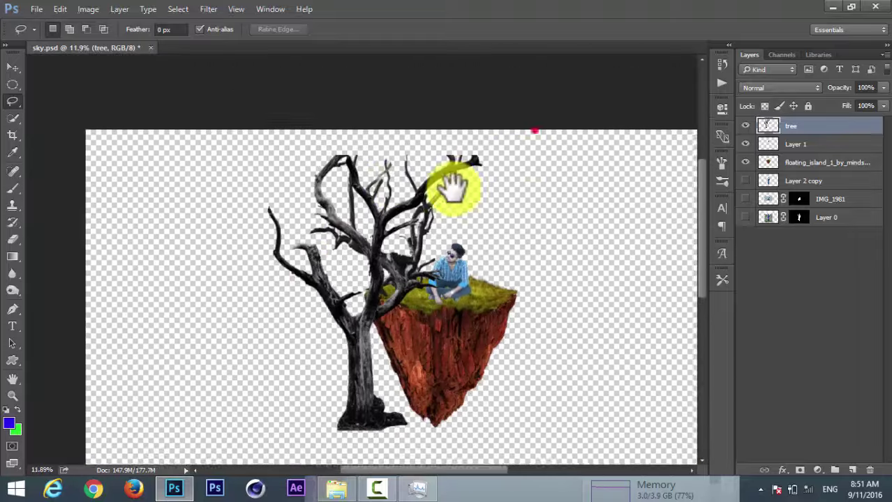
pyautogui.scroll(5, 299, 242)
pyautogui.click(13, 239)
pyautogui.click(67, 32)
pyautogui.moveTo(149, 96); pyautogui.dragTo(132, 96)
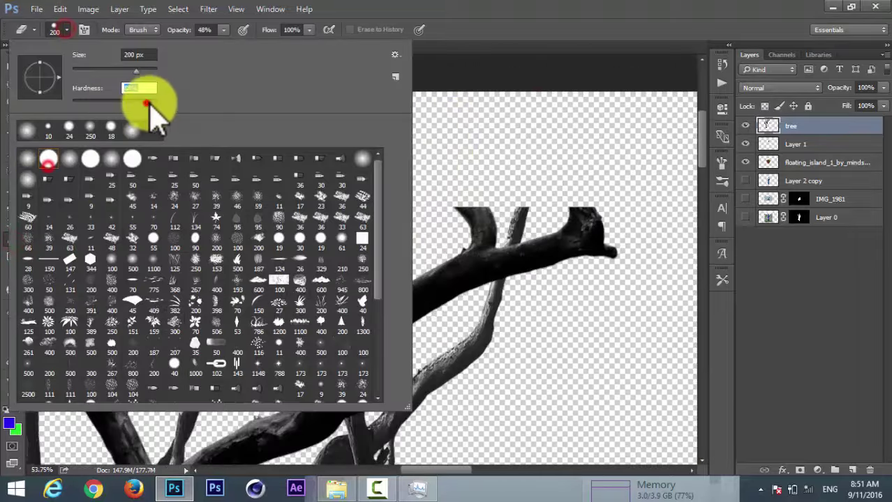
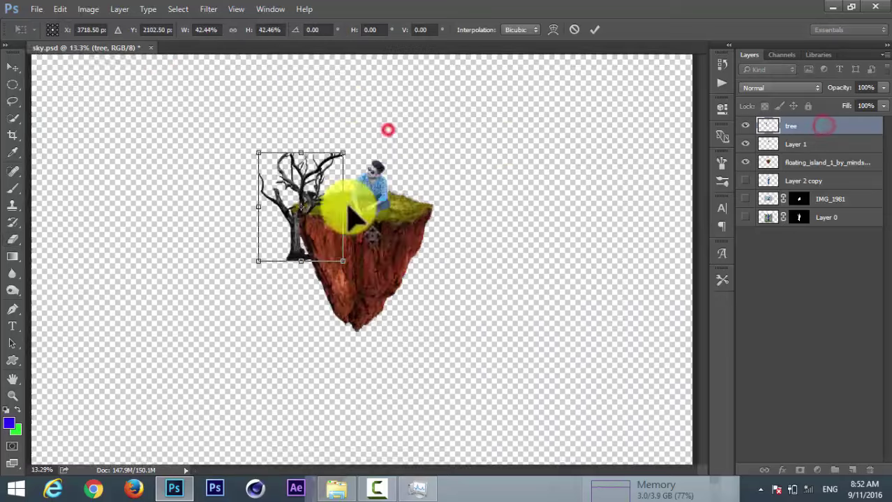
# Step: Scale, skew and position the dead tree onto the island's grass beside the seated man
pyautogui.moveTo(353, 213)
pyautogui.mouseDown()
pyautogui.moveTo(271, 183)
pyautogui.moveTo(348, 199)
pyautogui.mouseUp()
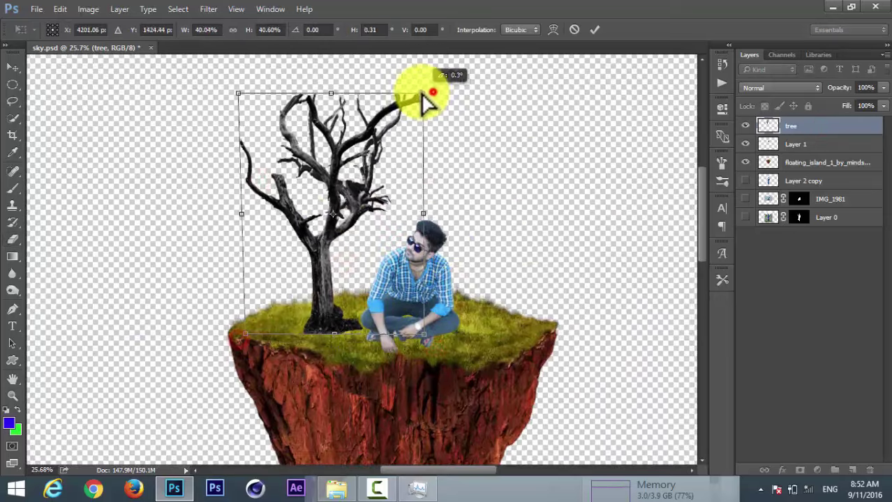
pyautogui.moveTo(423, 89); pyautogui.dragTo(419, 95)
pyautogui.moveTo(334, 237); pyautogui.dragTo(343, 228)
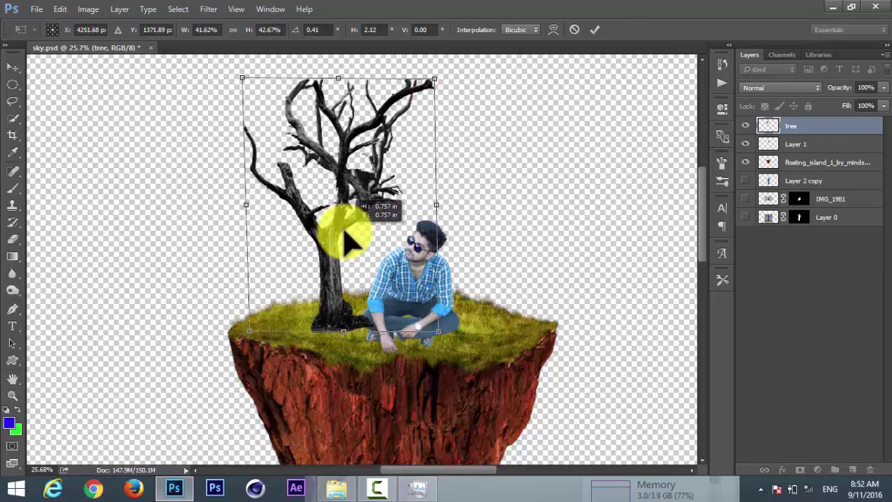
pyautogui.click(593, 29)
# Step: Move the tree layer below Layer 1 and fit the whole document in the window
pyautogui.press('e')
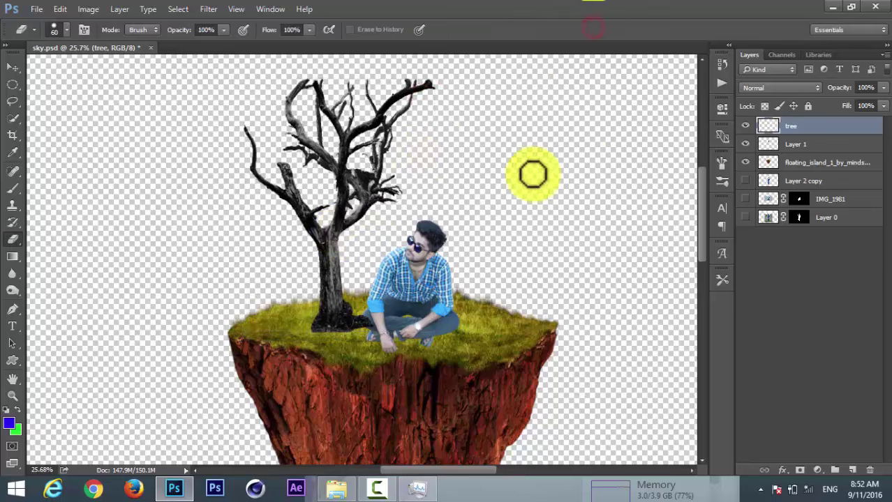
pyautogui.moveTo(809, 150); pyautogui.dragTo(796, 153)
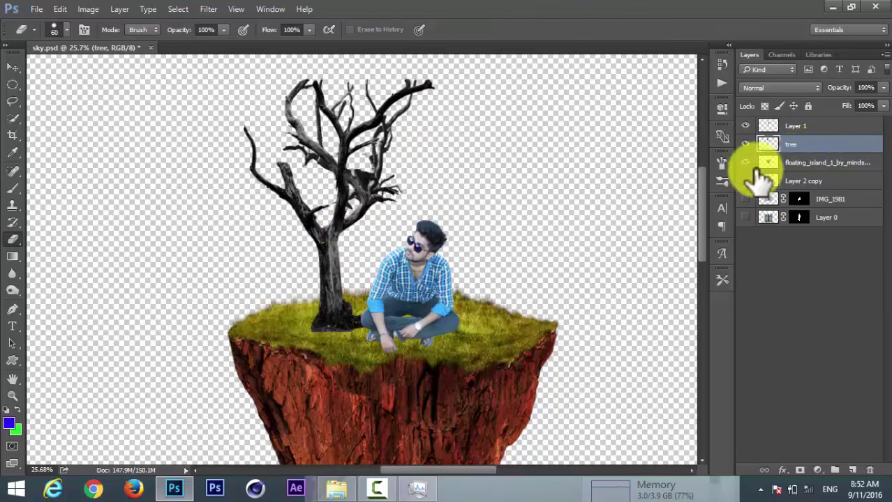
pyautogui.hotkey('ctrl', '0')
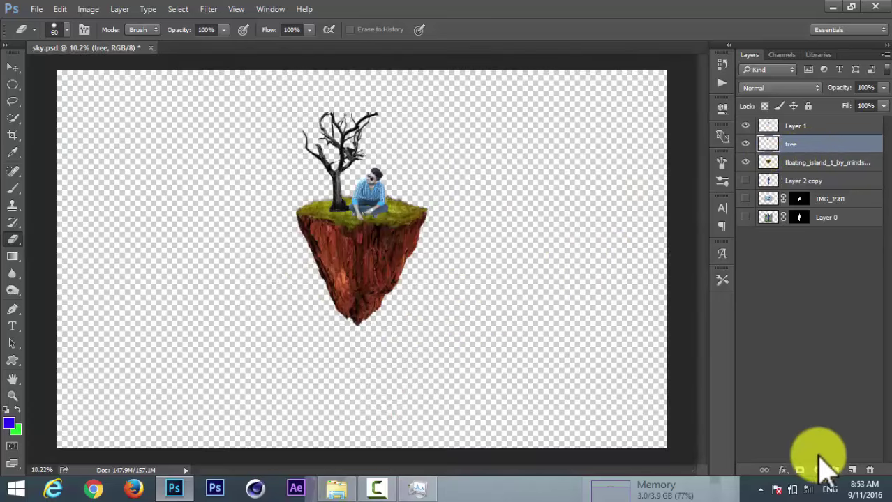
# Step: Add a Hue/Saturation adjustment clipped to the tree, raising saturation and limiting it to Greens
pyautogui.click(819, 470)
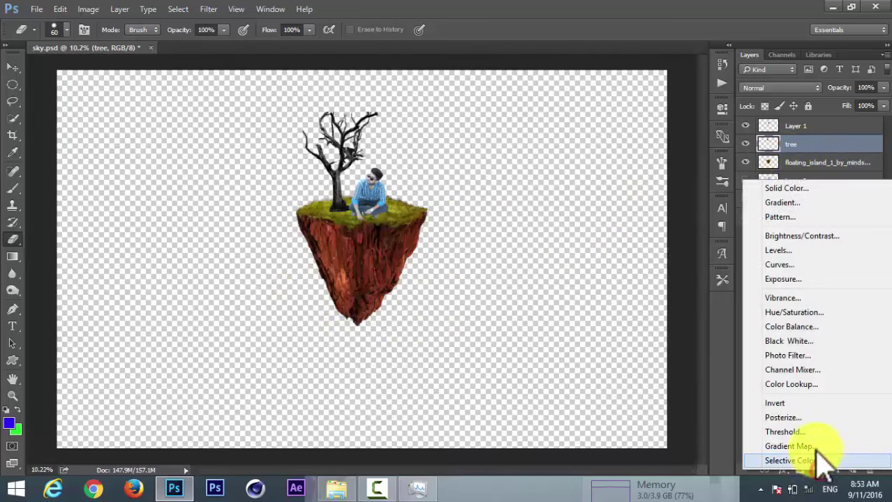
pyautogui.click(792, 313)
pyautogui.scroll(2, 384, 131)
pyautogui.click(609, 321)
pyautogui.moveTo(611, 215); pyautogui.dragTo(628, 227)
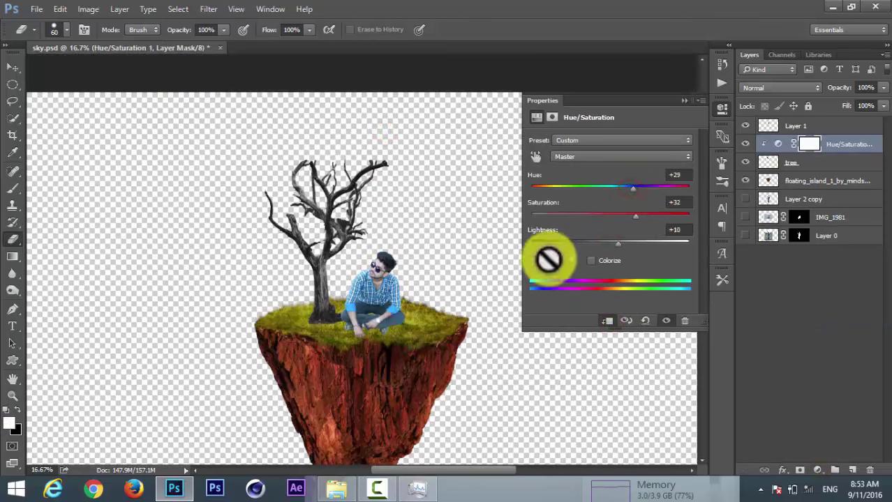
pyautogui.click(591, 157)
pyautogui.click(591, 202)
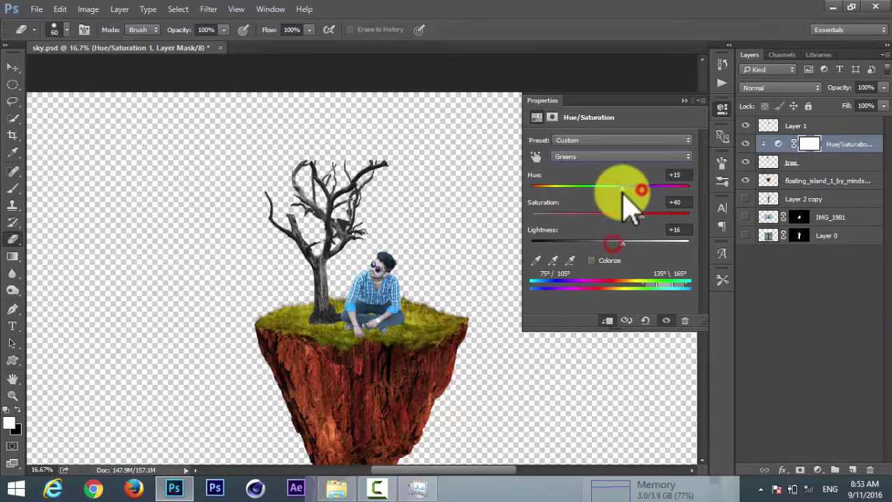
# Step: Colorize the tree and tune hue, saturation and lightness to a muted green tint
pyautogui.click(656, 140)
pyautogui.click(614, 225)
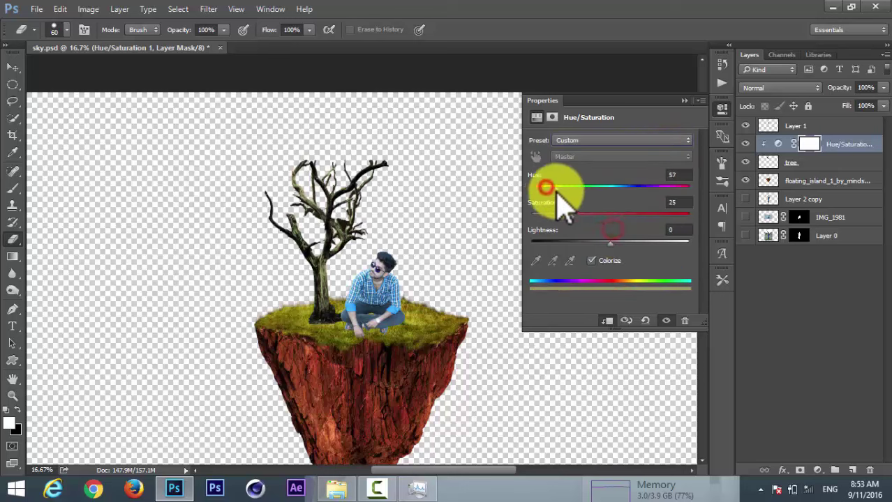
pyautogui.moveTo(542, 186); pyautogui.dragTo(617, 187)
pyautogui.moveTo(571, 214)
pyautogui.mouseDown()
pyautogui.moveTo(681, 187)
pyautogui.moveTo(613, 187)
pyautogui.mouseUp()
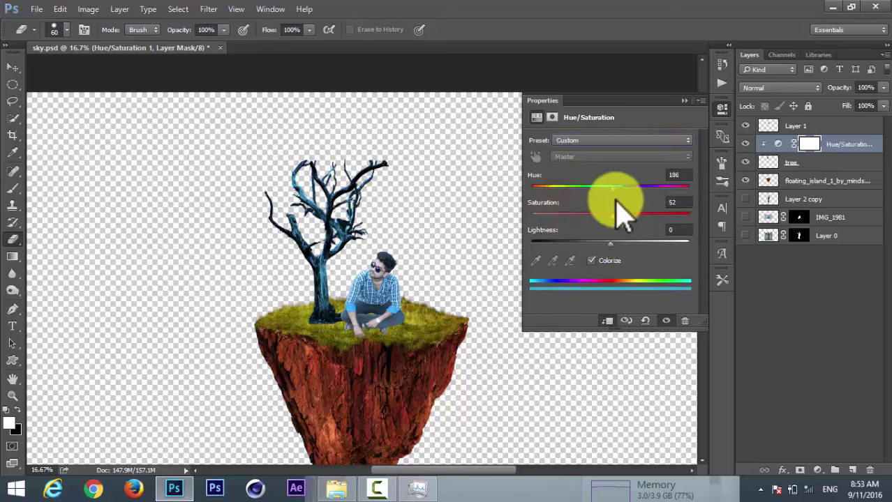
pyautogui.moveTo(610, 243); pyautogui.dragTo(599, 243)
pyautogui.moveTo(614, 188)
pyautogui.mouseDown()
pyautogui.moveTo(626, 189)
pyautogui.moveTo(574, 213)
pyautogui.mouseUp()
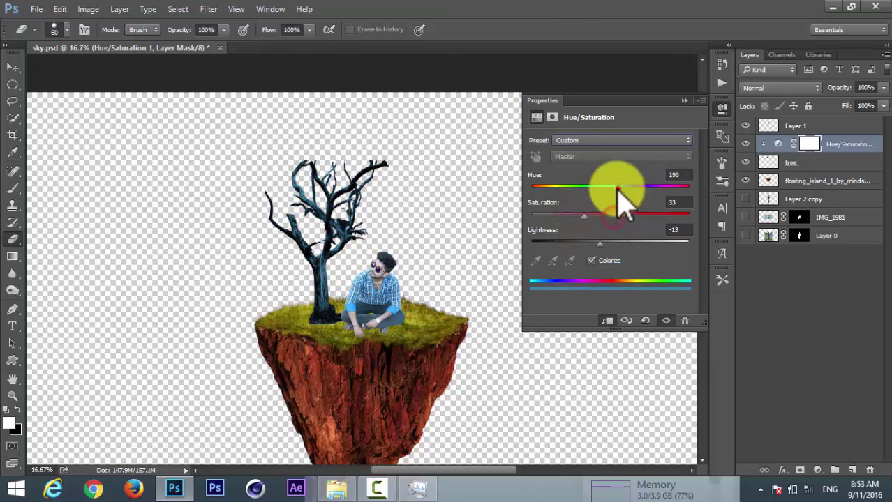
pyautogui.moveTo(618, 187); pyautogui.dragTo(565, 187)
pyautogui.moveTo(562, 223); pyautogui.dragTo(563, 217)
pyautogui.moveTo(598, 243); pyautogui.dragTo(606, 242)
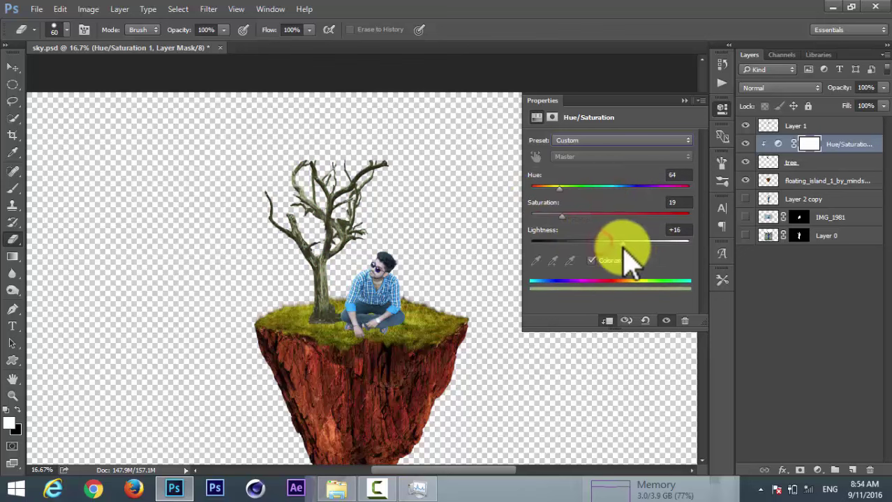
pyautogui.click(683, 99)
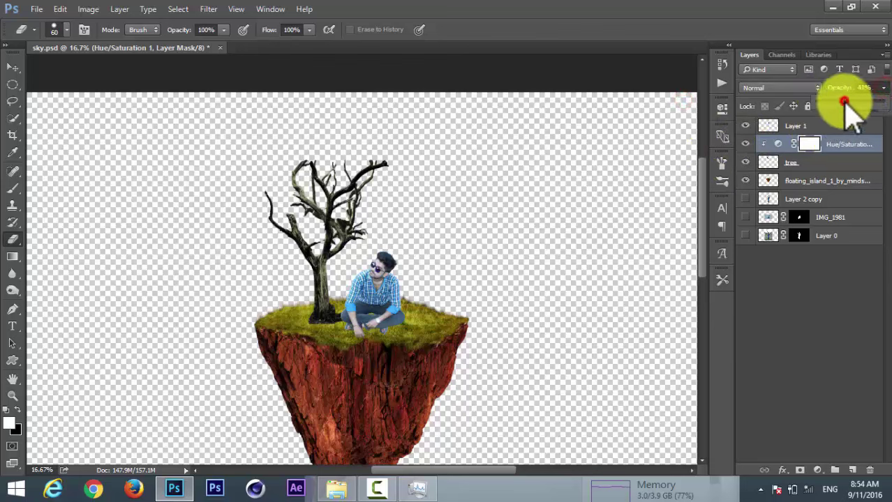
pyautogui.rightClick(835, 164)
# Step: Merge the tint adjustment into the tree layer and move the tree slightly lower
pyautogui.click(719, 437)
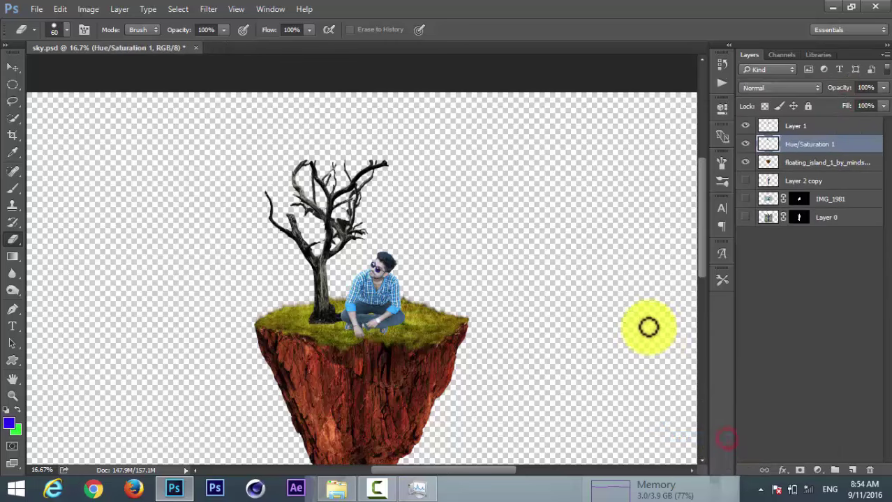
pyautogui.click(826, 166)
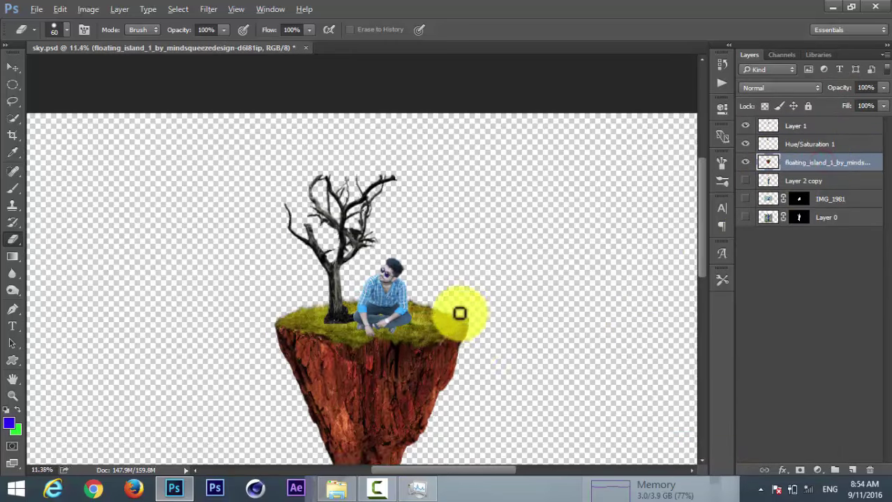
pyautogui.keyDown('alt'); pyautogui.scroll(4, 457, 313); pyautogui.keyUp('alt')
pyautogui.keyDown('alt'); pyautogui.scroll(3, 398, 243); pyautogui.keyUp('alt')
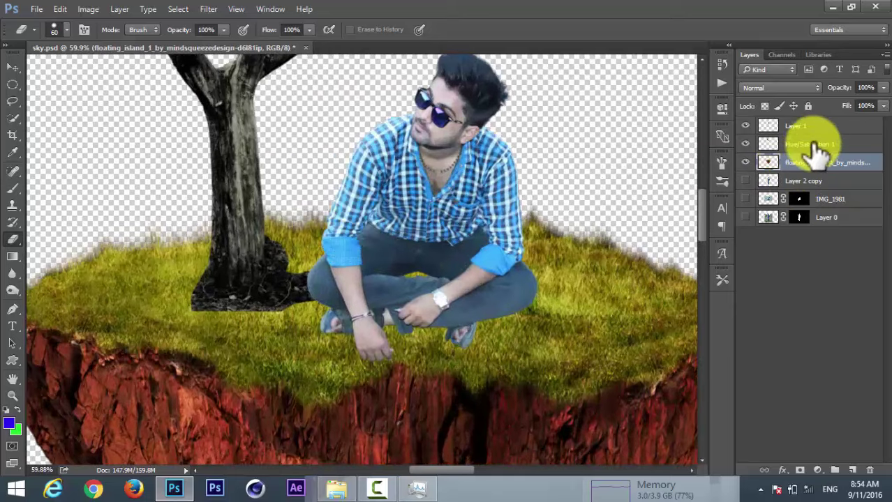
pyautogui.click(810, 145)
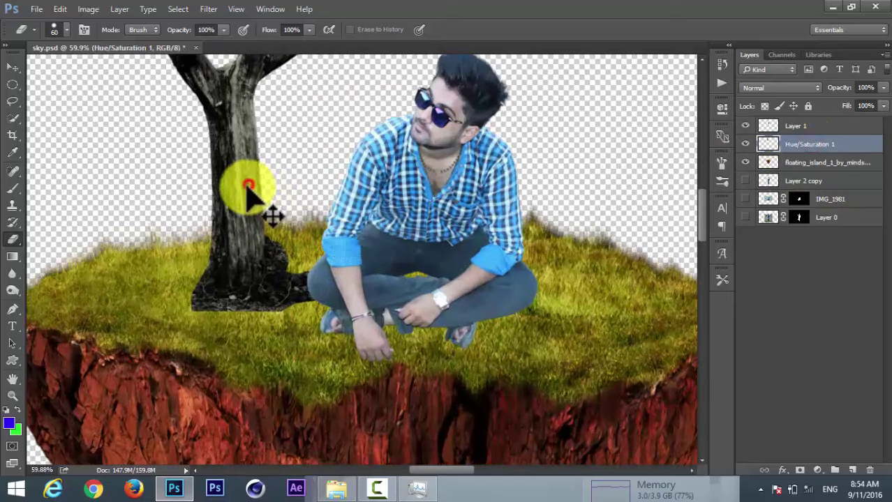
pyautogui.moveTo(248, 185); pyautogui.dragTo(249, 203)
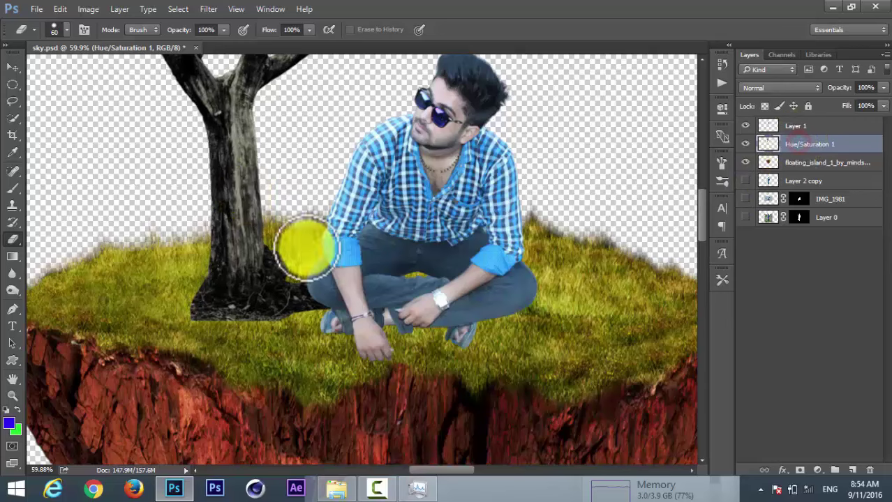
pyautogui.moveTo(248, 259); pyautogui.dragTo(332, 243)
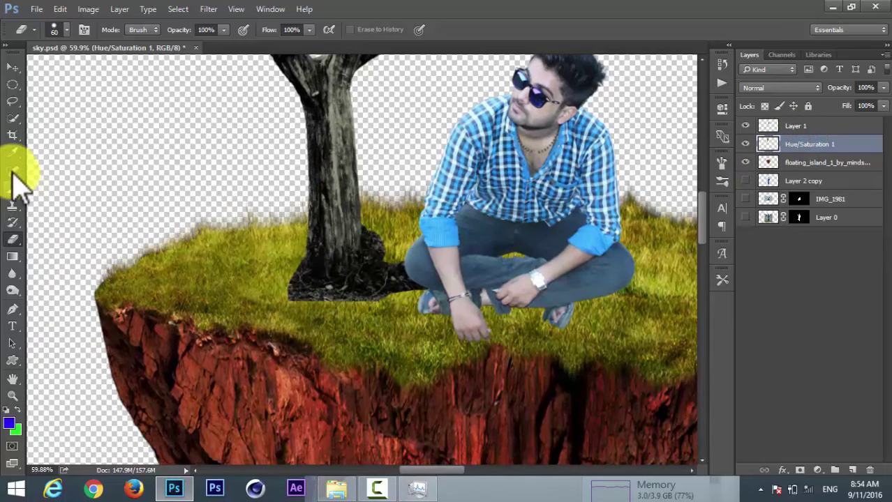
# Step: Clone grass with a soft Clone Stamp brush over the dark patch at the tree's base
pyautogui.click(13, 203)
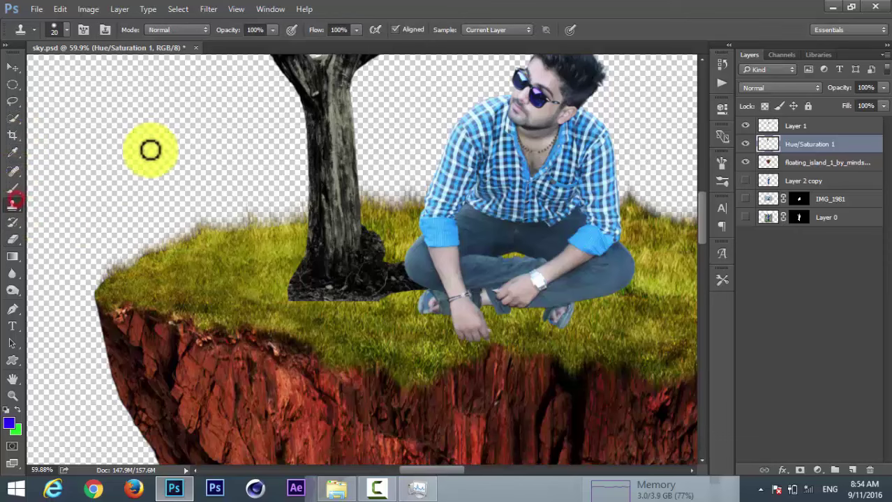
pyautogui.rightClick(257, 208)
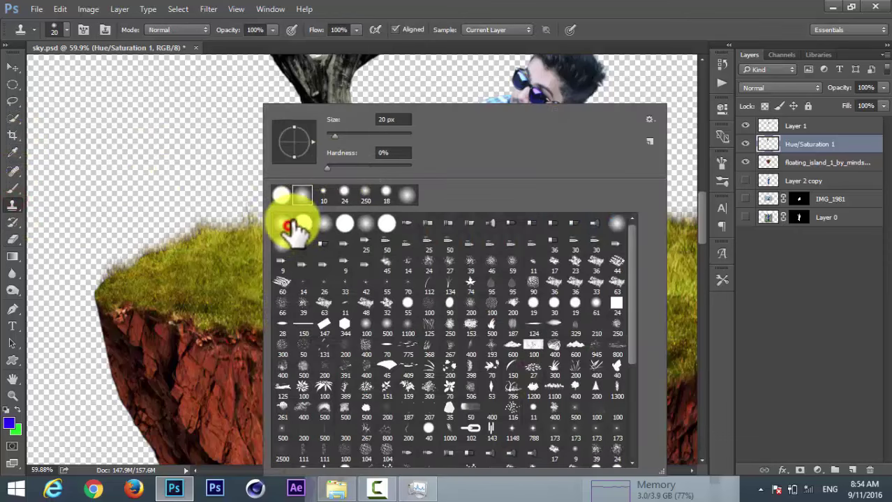
pyautogui.click(478, 17)
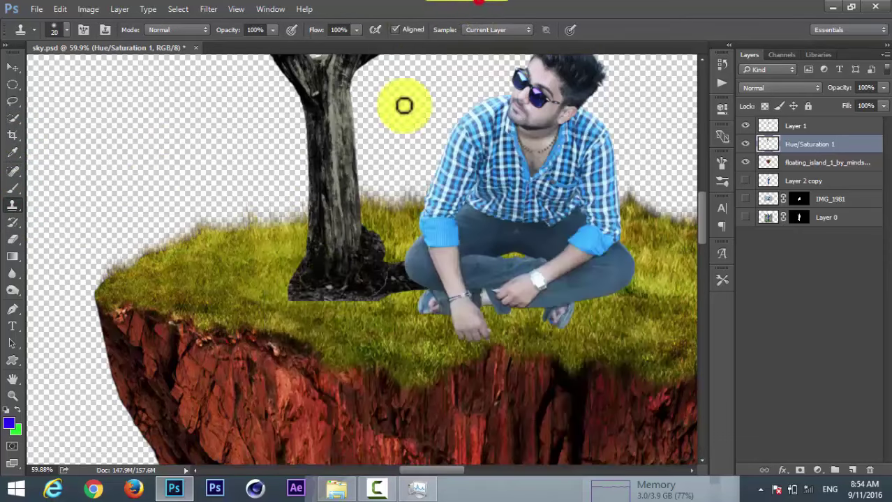
pyautogui.click(799, 161)
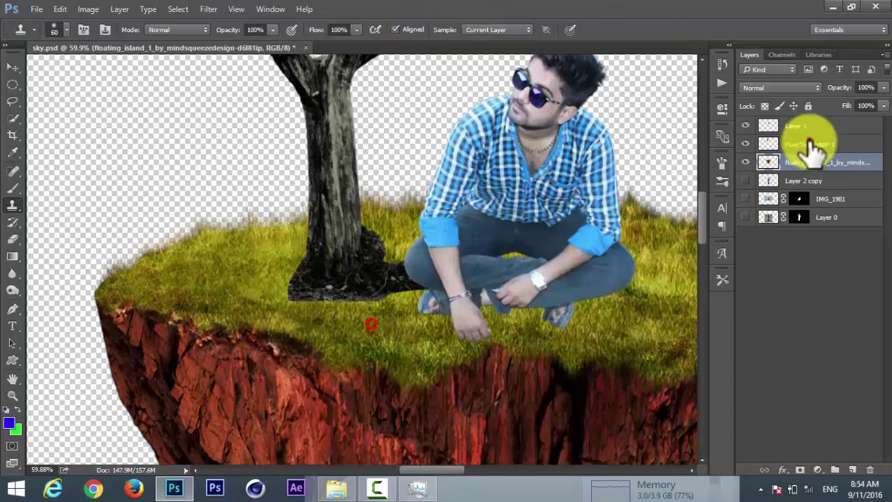
pyautogui.click(808, 143)
pyautogui.moveTo(416, 291); pyautogui.dragTo(321, 298)
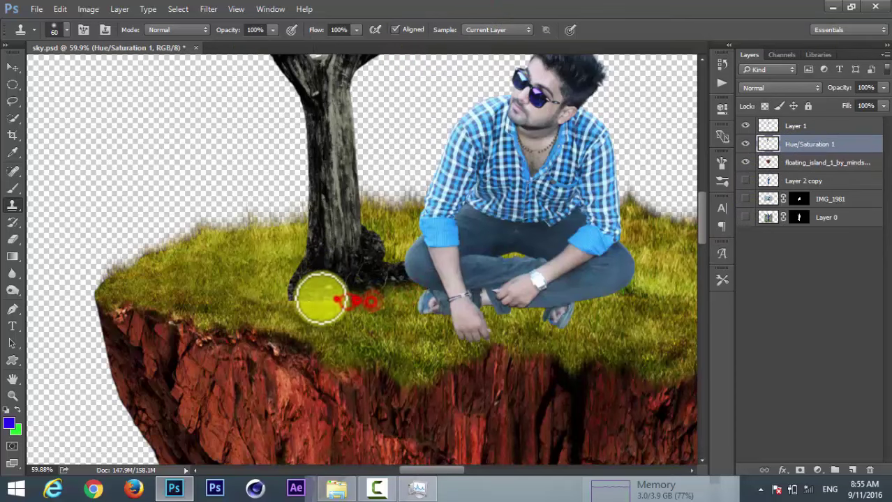
pyautogui.keyDown('alt'); pyautogui.click(291, 272); pyautogui.keyUp('alt')
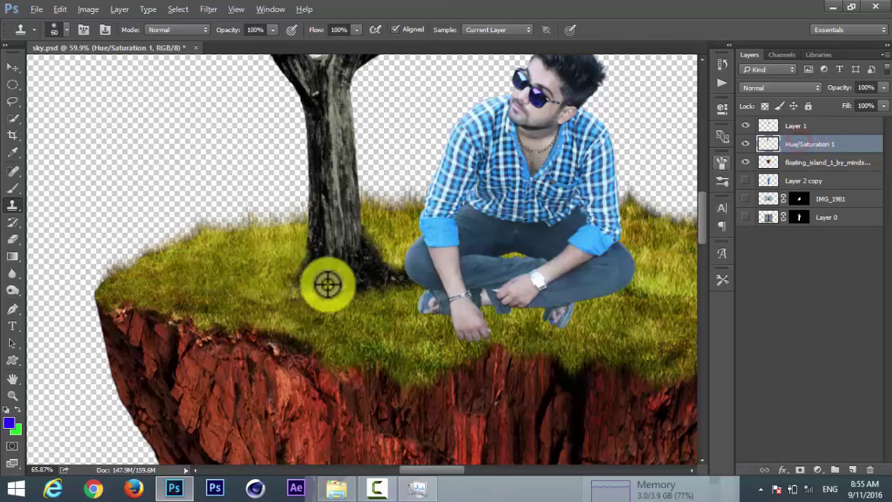
pyautogui.scroll(2, 325, 282)
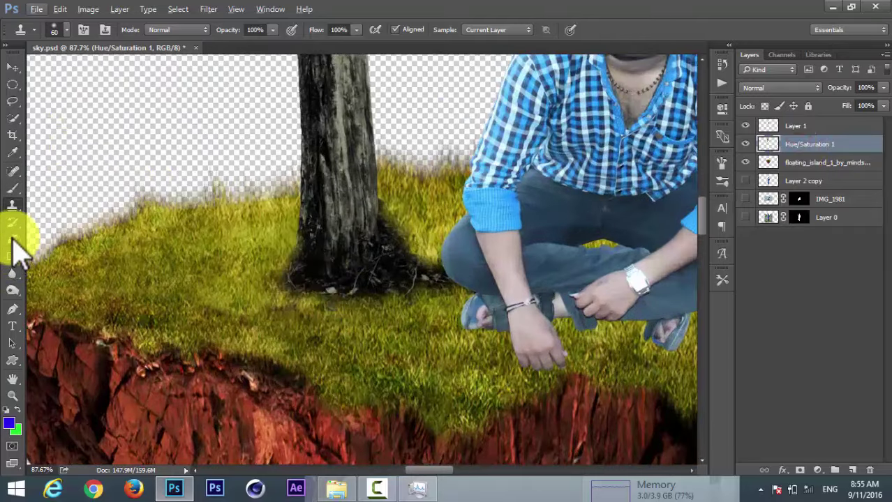
pyautogui.click(12, 239)
pyautogui.click(66, 30)
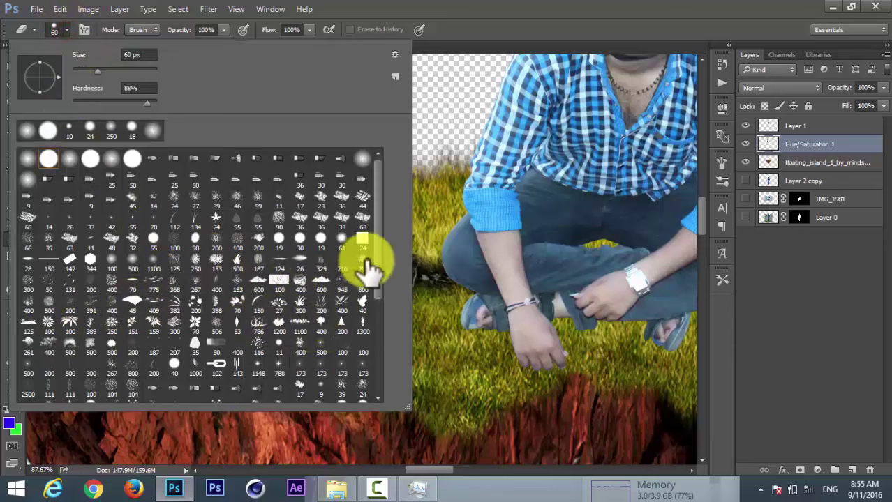
# Step: Erase grass-blade shapes around the tree trunk's base with a 200 px grass eraser brush
pyautogui.moveTo(378, 246); pyautogui.dragTo(381, 275)
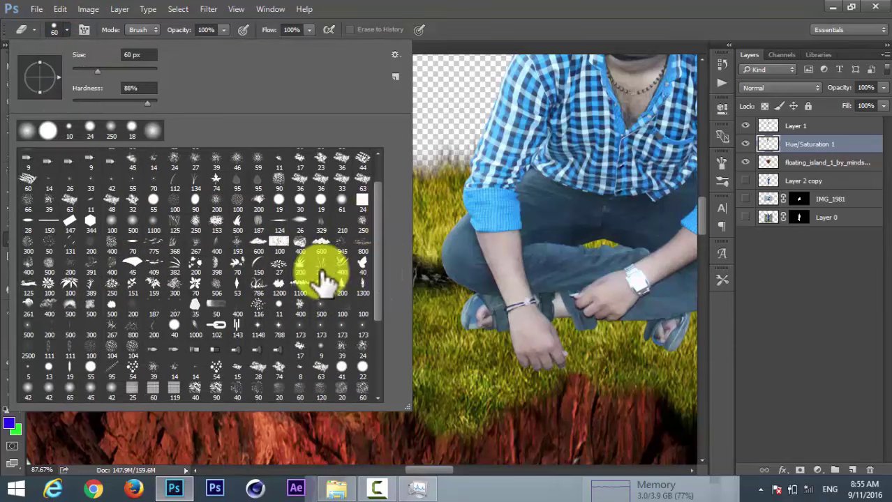
pyautogui.click(315, 262)
pyautogui.click(454, 6)
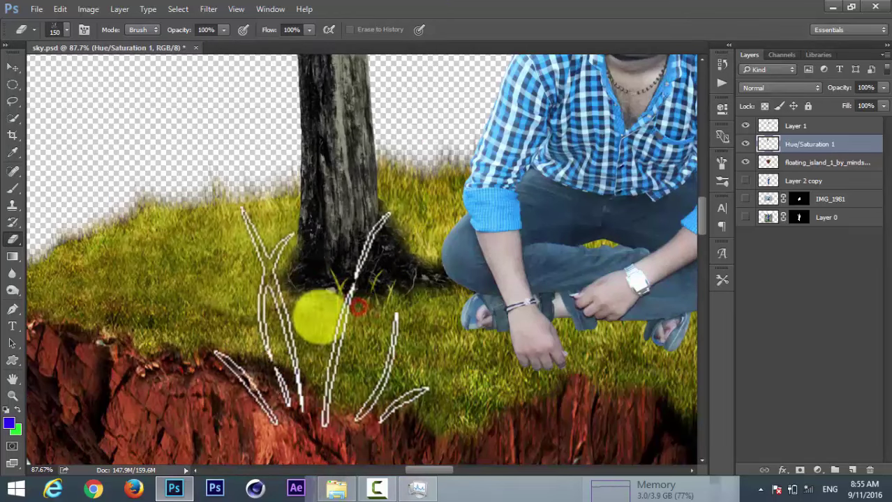
pyautogui.click(310, 308)
pyautogui.click(410, 292)
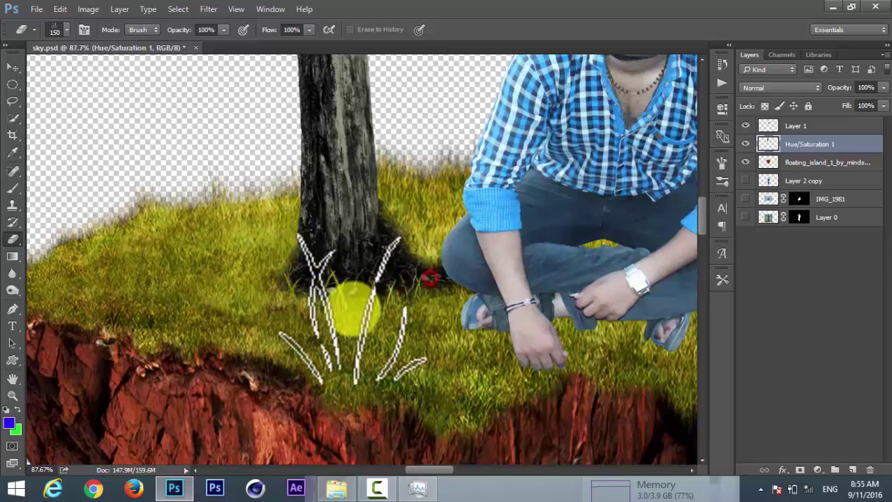
pyautogui.click(381, 313)
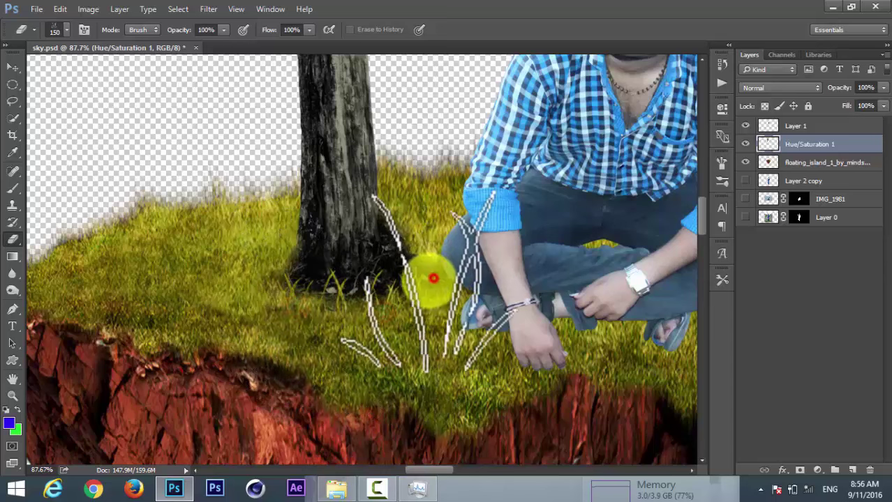
pyautogui.click(427, 215)
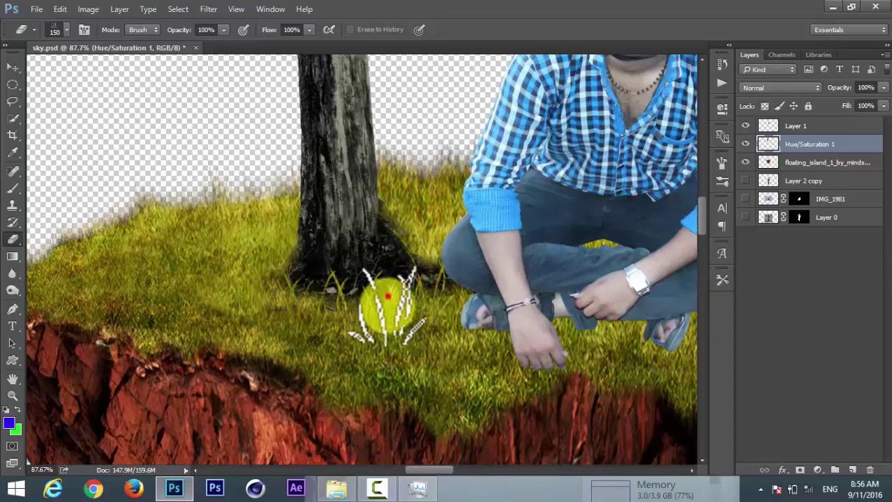
pyautogui.click(388, 296)
pyautogui.click(334, 320)
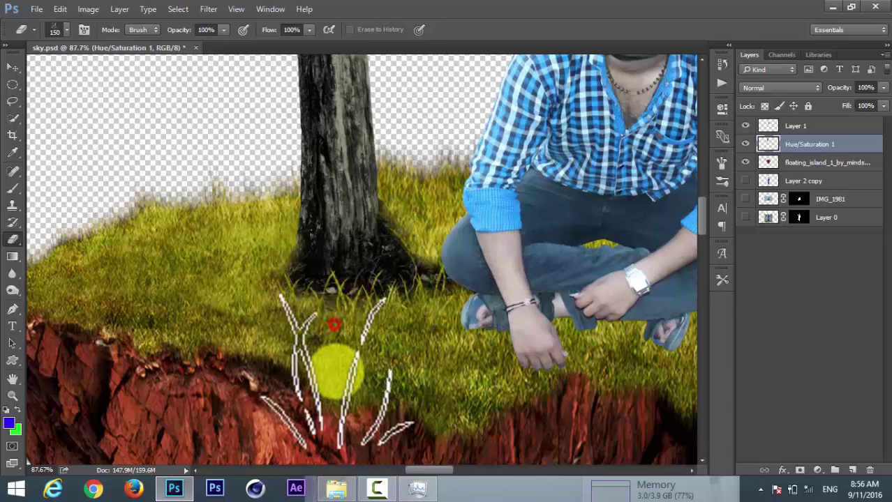
pyautogui.click(277, 282)
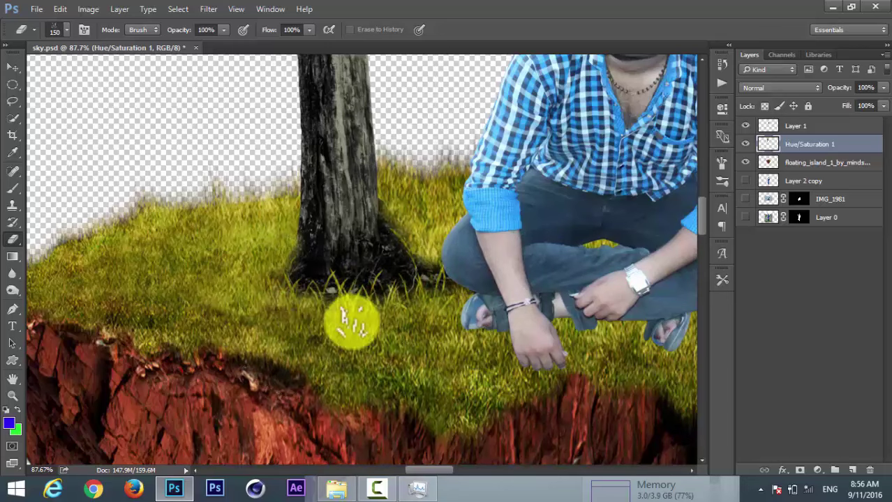
pyautogui.scroll(5, 363, 307)
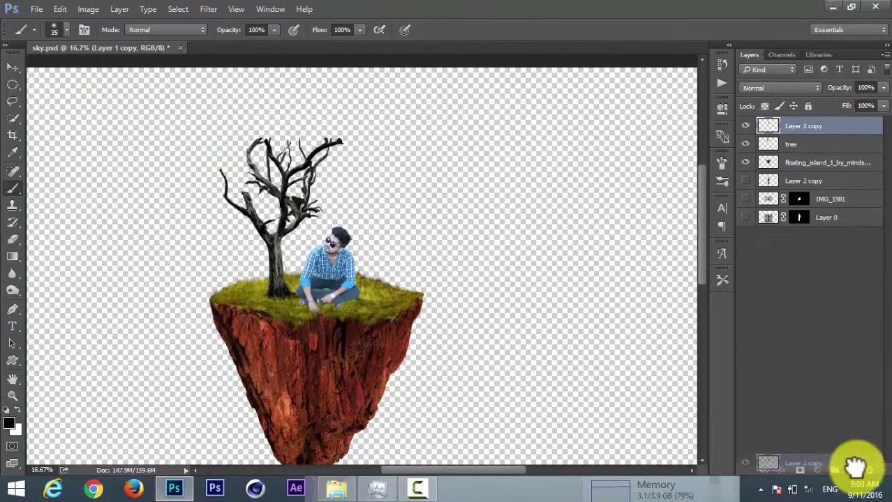
# Step: Duplicate Layer 1 copy as a hidden Layer 1 copy 2 backup and select Layer 1 copy
pyautogui.moveTo(846, 133); pyautogui.dragTo(853, 470)
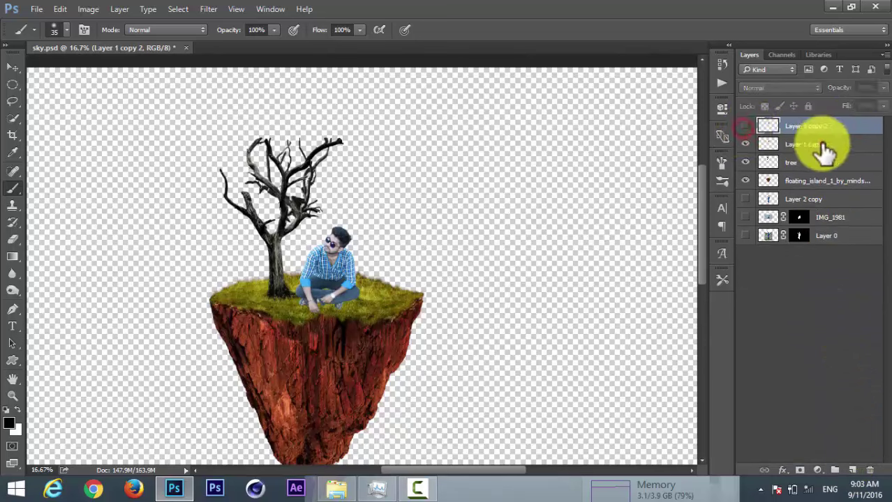
pyautogui.click(823, 145)
pyautogui.click(826, 162)
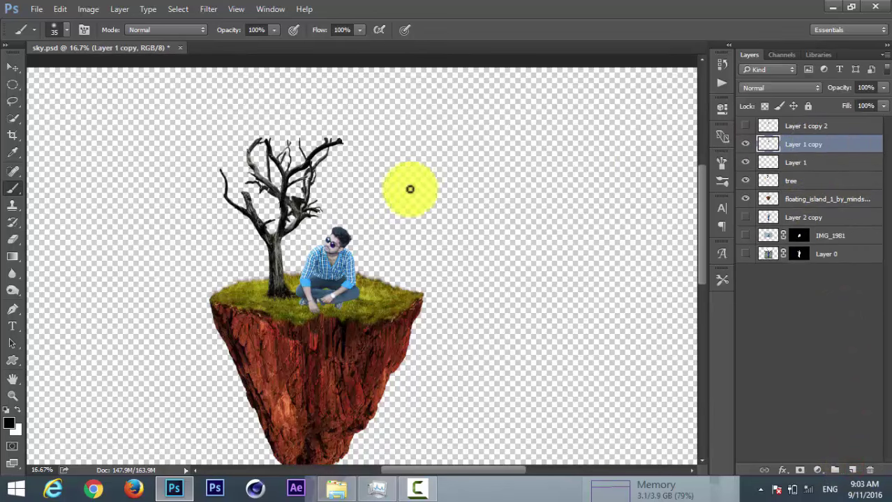
pyautogui.scroll(3, 318, 265)
pyautogui.scroll(2, 390, 341)
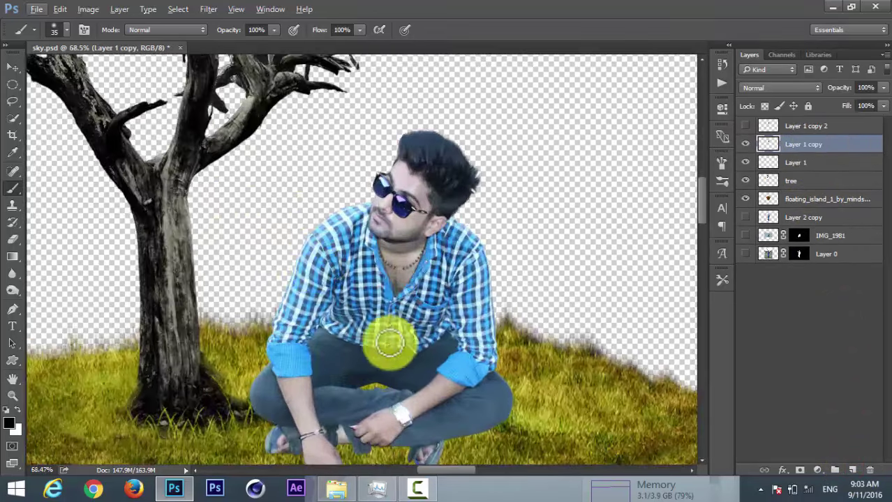
pyautogui.scroll(-3, 390, 342)
pyautogui.scroll(-2, 362, 185)
pyautogui.scroll(2, 355, 239)
pyautogui.scroll(2, 359, 235)
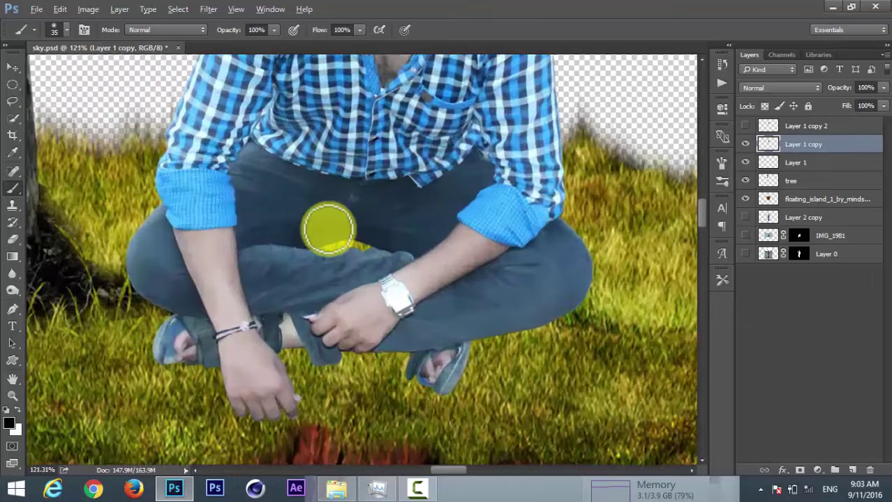
# Step: Erase grass-blade shapes into the lower edge of the man's jeans with a smaller grass brush
pyautogui.click(12, 240)
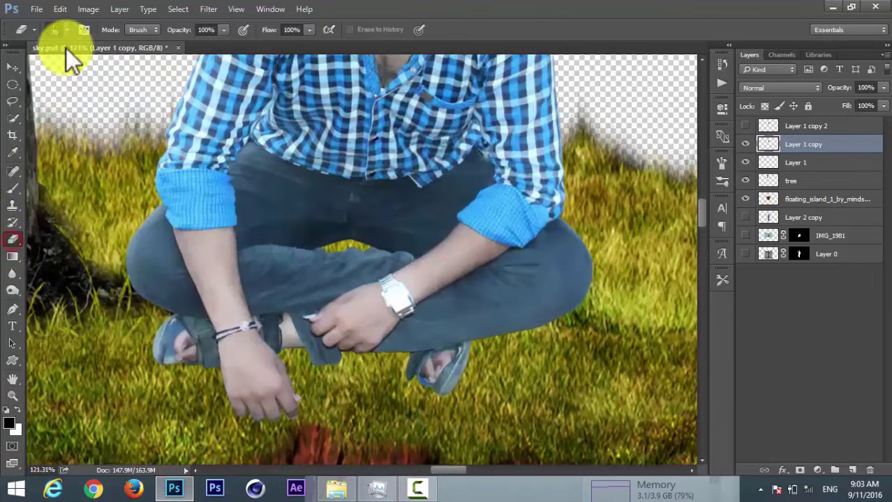
pyautogui.click(66, 30)
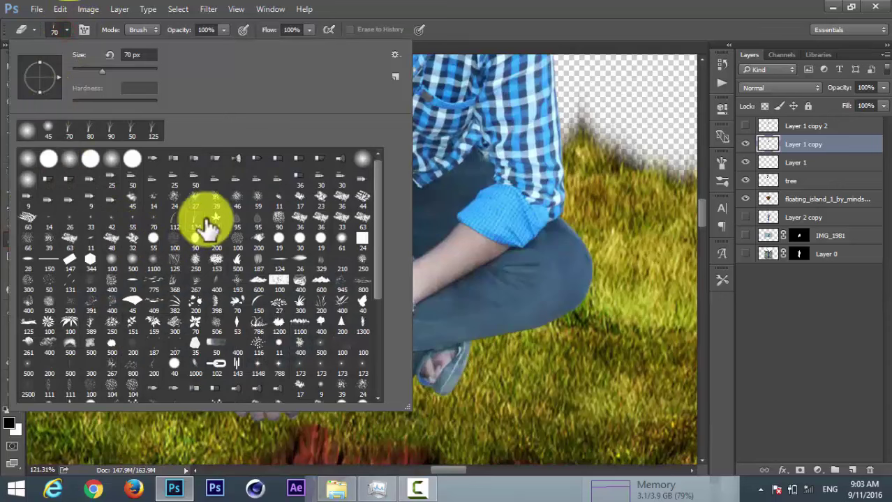
pyautogui.click(533, 14)
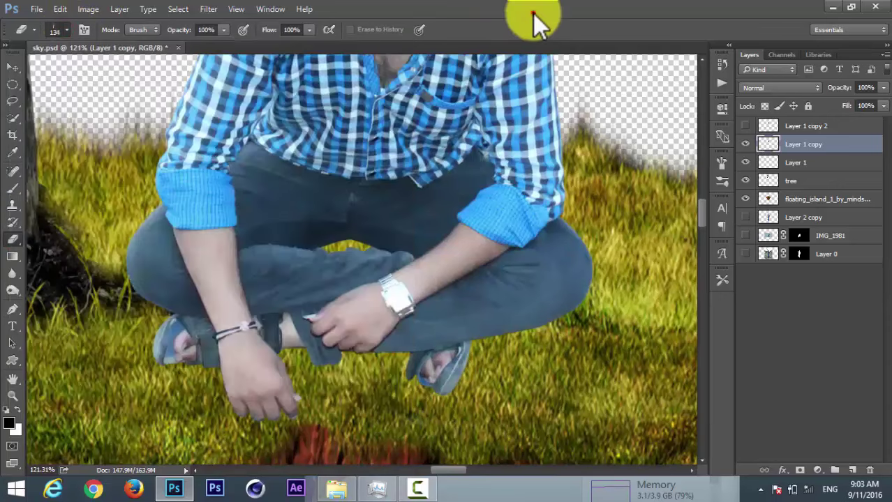
pyautogui.press('[')
pyautogui.press('[')
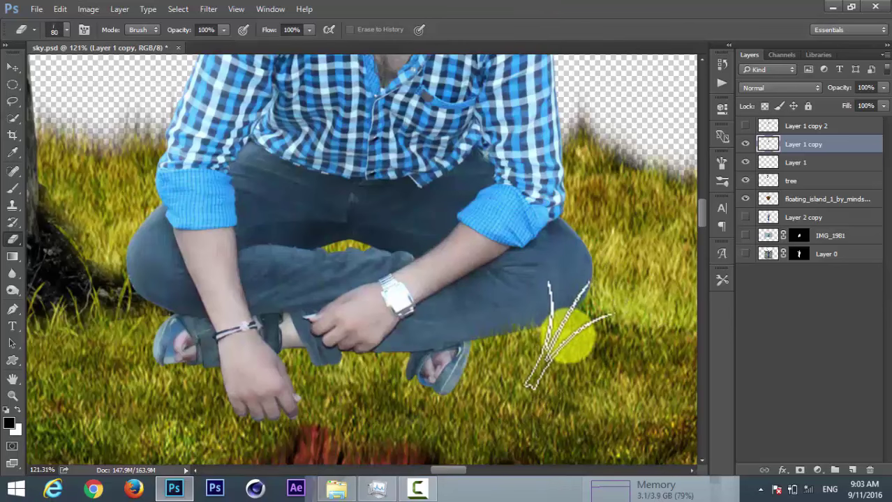
pyautogui.moveTo(586, 314)
pyautogui.mouseDown()
pyautogui.moveTo(419, 404)
pyautogui.moveTo(367, 366)
pyautogui.moveTo(150, 317)
pyautogui.moveTo(587, 325)
pyautogui.moveTo(325, 359)
pyautogui.mouseUp()
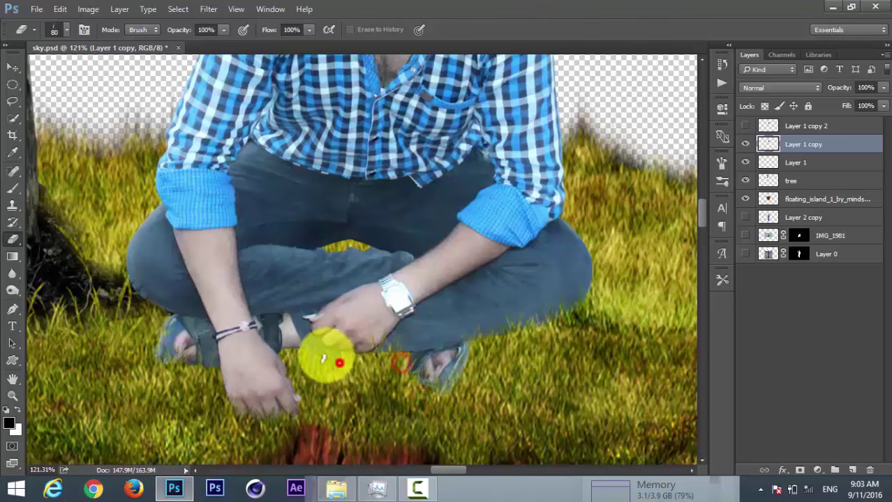
pyautogui.scroll(4, 325, 359)
pyautogui.scroll(-1, 363, 366)
# Step: Inspect the grass below the man's hand, then select Layer 1
pyautogui.moveTo(453, 308)
pyautogui.mouseDown()
pyautogui.moveTo(278, 353)
pyautogui.moveTo(321, 293)
pyautogui.mouseUp()
pyautogui.scroll(2, 321, 293)
pyautogui.scroll(-3, 327, 219)
pyautogui.scroll(2, 288, 328)
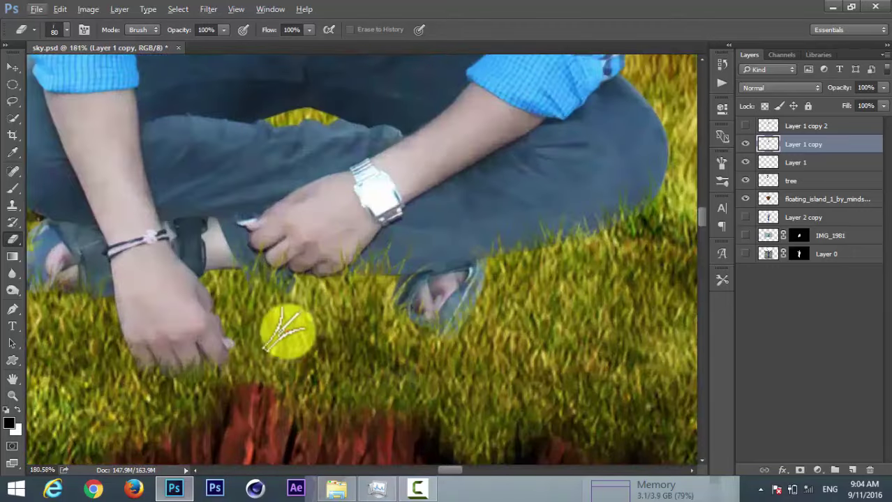
pyautogui.scroll(-3, 318, 302)
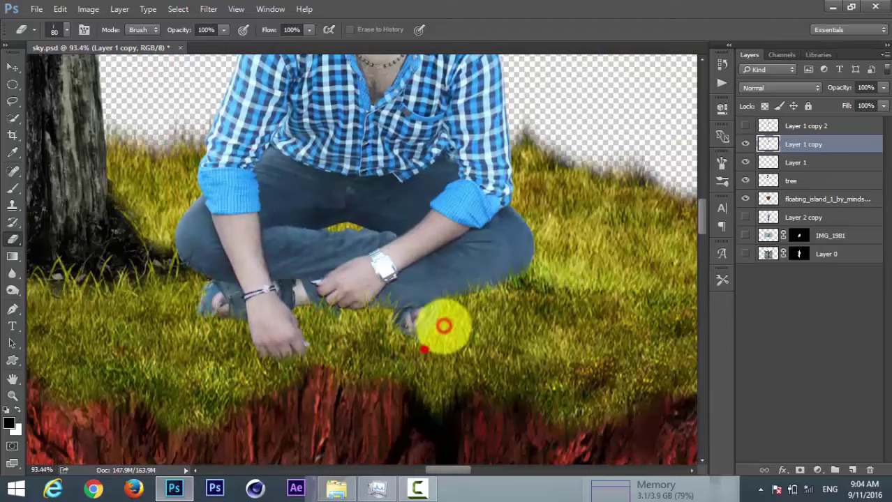
pyautogui.scroll(1, 437, 324)
pyautogui.scroll(2, 403, 322)
pyautogui.scroll(-4, 332, 293)
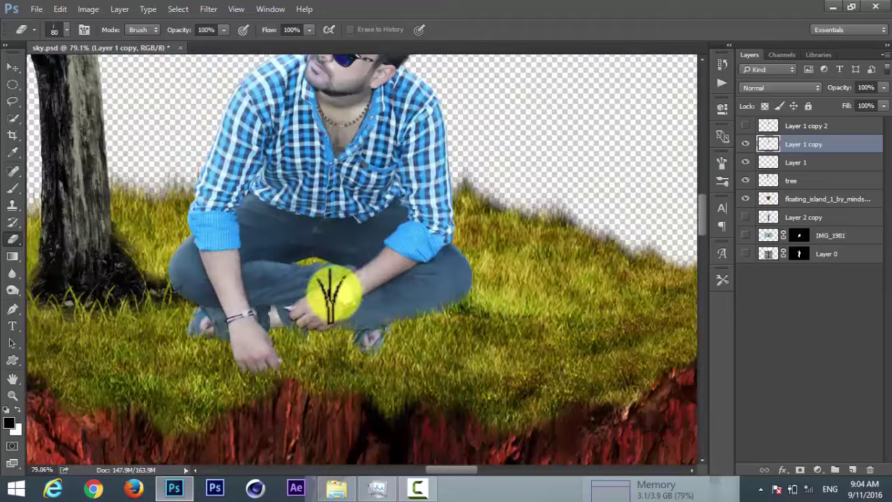
pyautogui.scroll(-1, 334, 293)
pyautogui.scroll(-1, 358, 310)
pyautogui.scroll(-2, 377, 328)
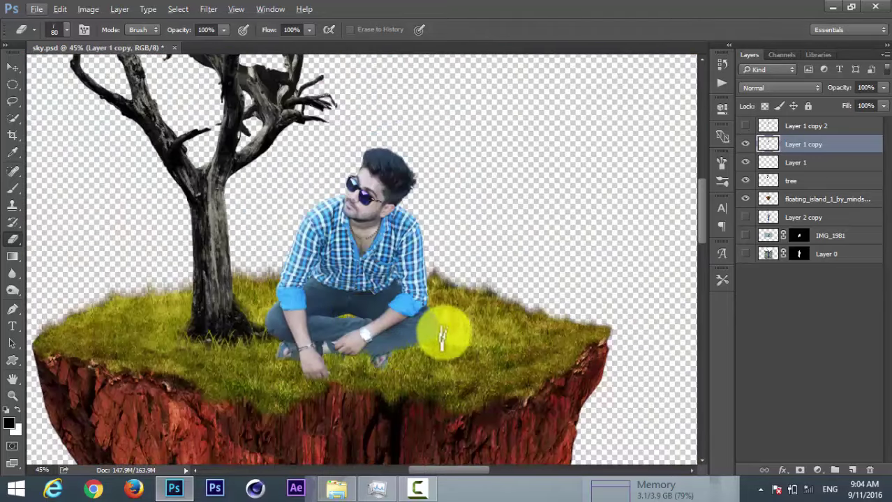
pyautogui.scroll(1, 443, 331)
pyautogui.scroll(-1, 447, 325)
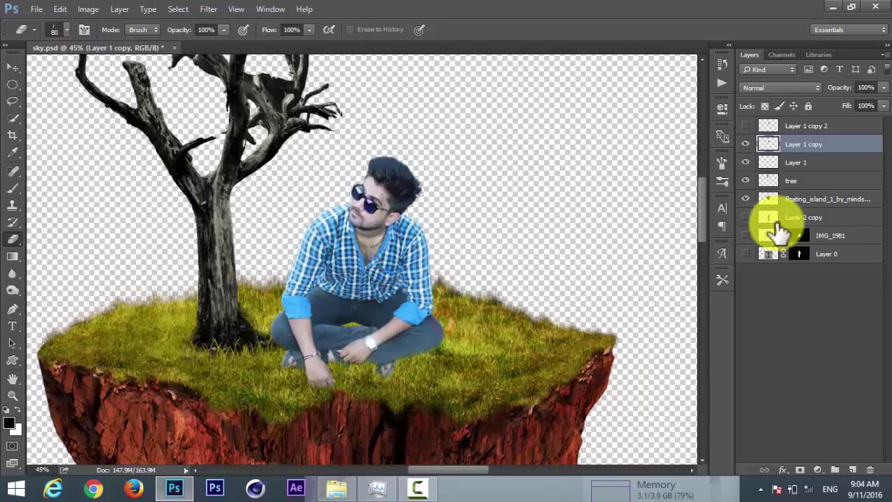
pyautogui.click(832, 161)
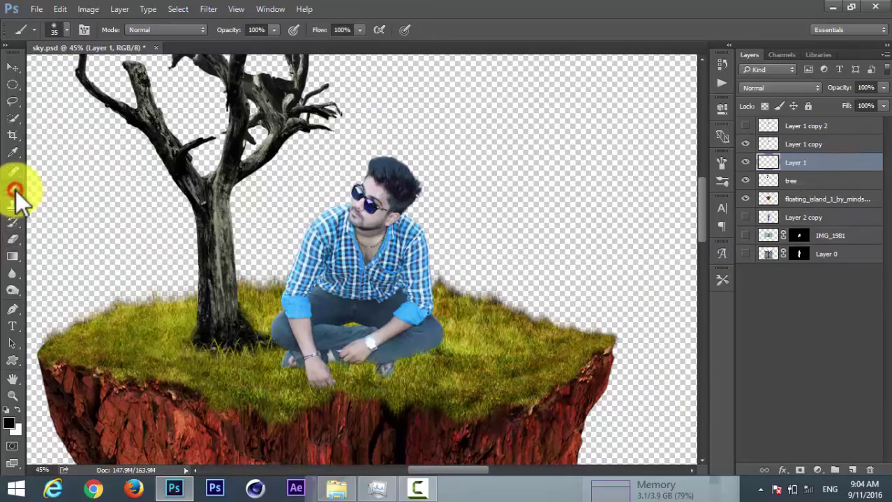
# Step: Paint black grass-blade strokes along the bottom of the man's jeans on Layer 1
pyautogui.click(9, 424)
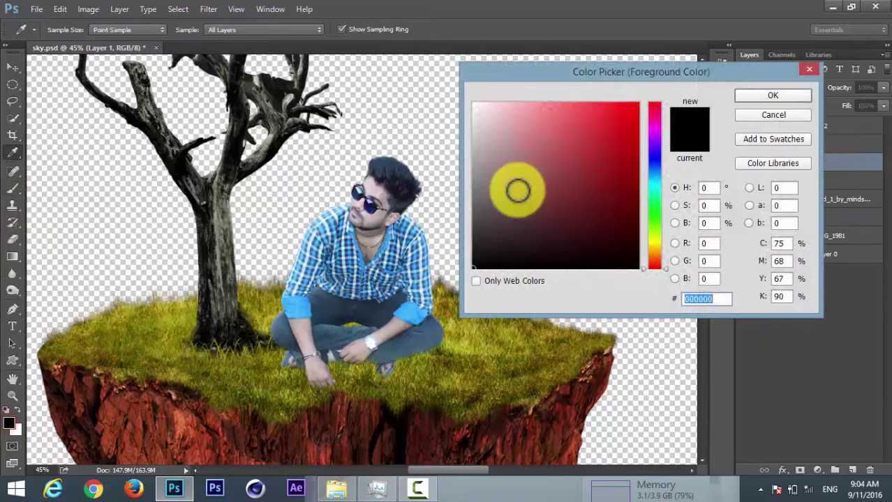
pyautogui.click(776, 94)
pyautogui.press('b')
pyautogui.scroll(1, 364, 328)
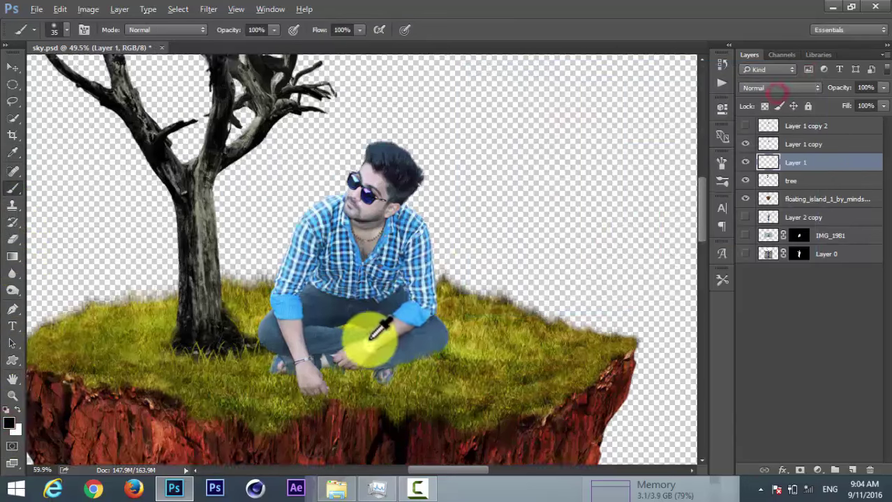
pyautogui.scroll(1, 365, 339)
pyautogui.scroll(2, 377, 280)
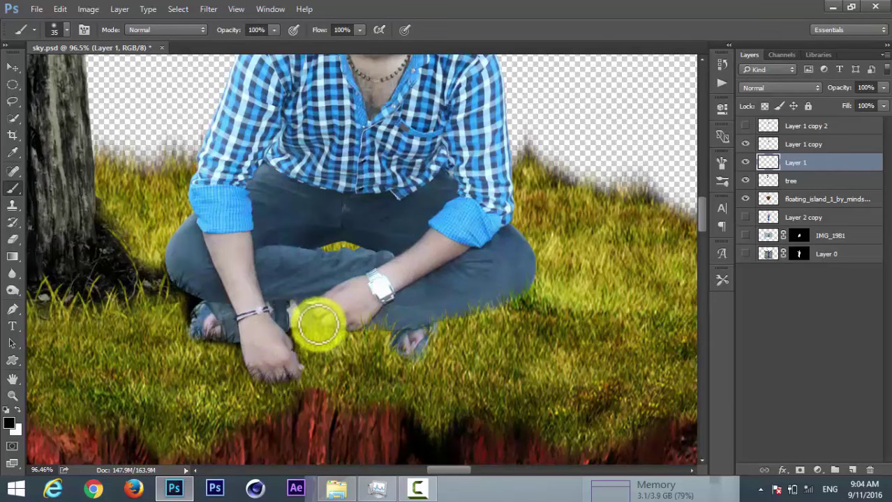
pyautogui.moveTo(318, 324); pyautogui.dragTo(533, 272)
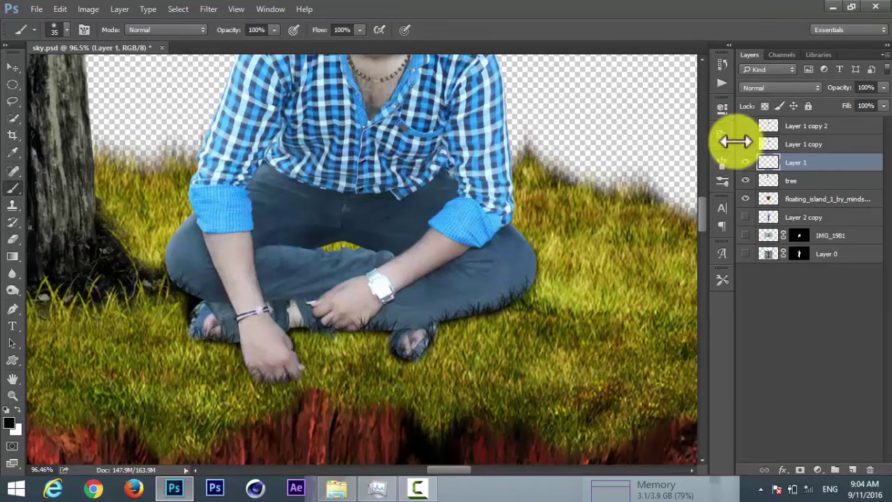
# Step: Fade Layer 1's opacity to about 57%
pyautogui.moveTo(885, 88)
pyautogui.mouseDown()
pyautogui.moveTo(839, 101)
pyautogui.moveTo(856, 103)
pyautogui.mouseUp()
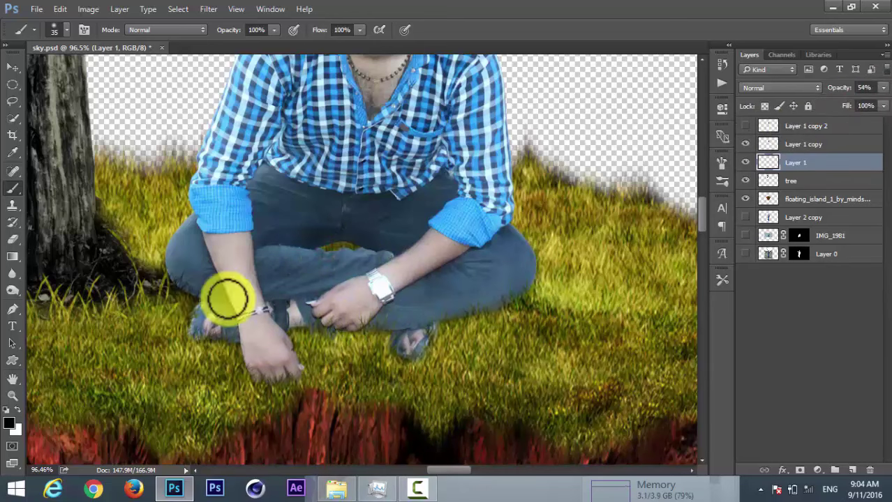
pyautogui.moveTo(850, 101); pyautogui.dragTo(857, 103)
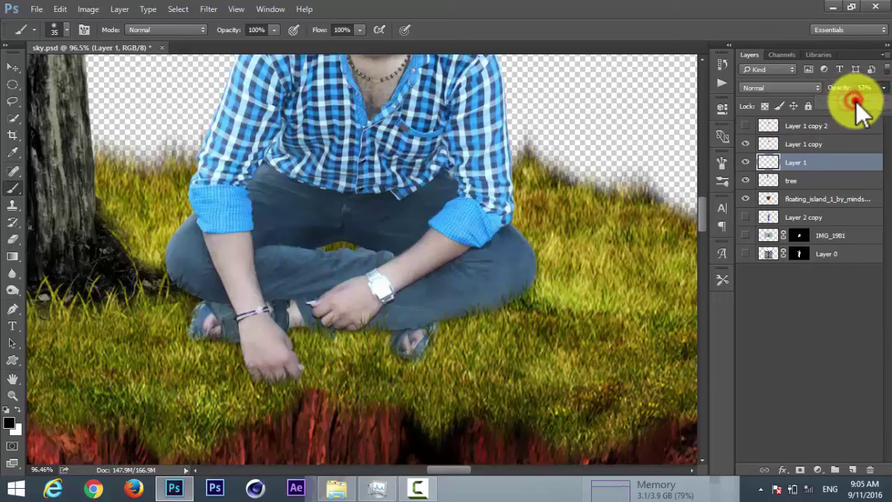
pyautogui.moveTo(385, 207); pyautogui.dragTo(552, 181)
# Step: Erase grass shapes into the tree base and the man's legs on Layer 1
pyautogui.click(830, 181)
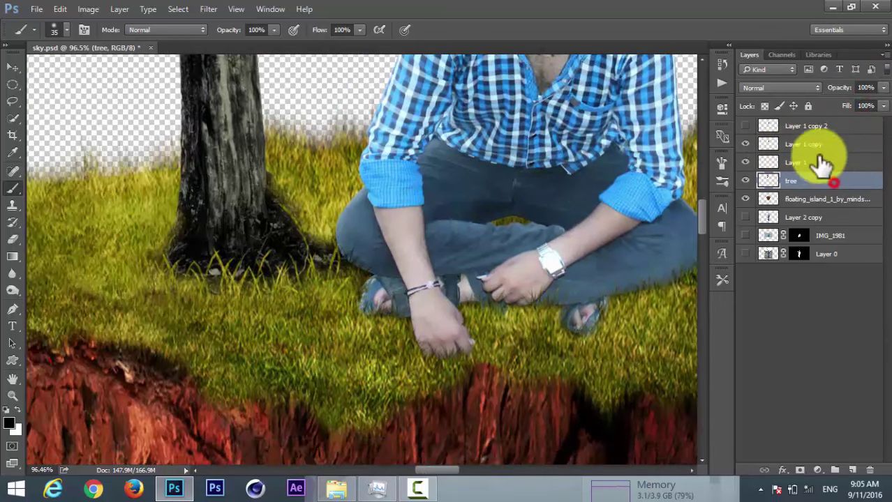
pyautogui.click(815, 180)
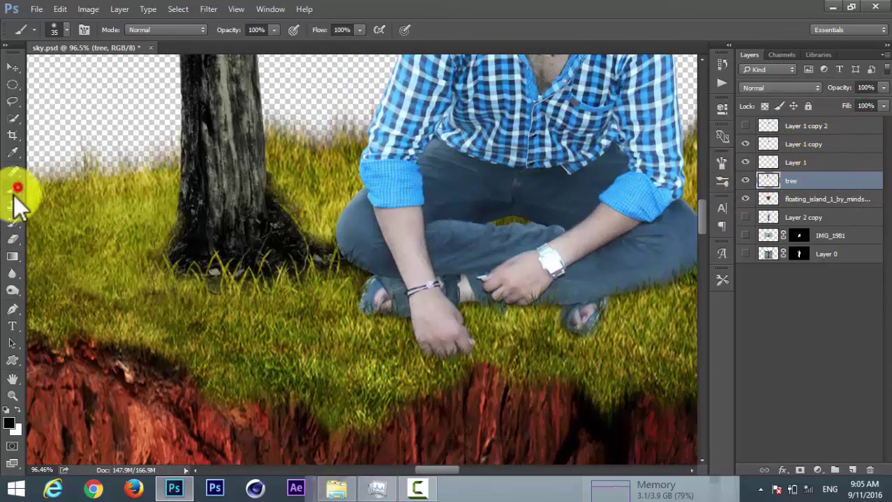
pyautogui.click(12, 240)
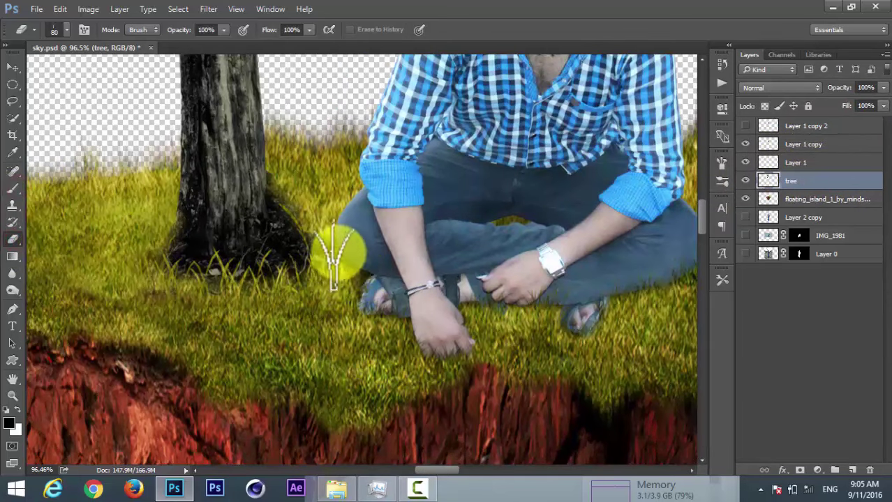
pyautogui.scroll(2, 296, 282)
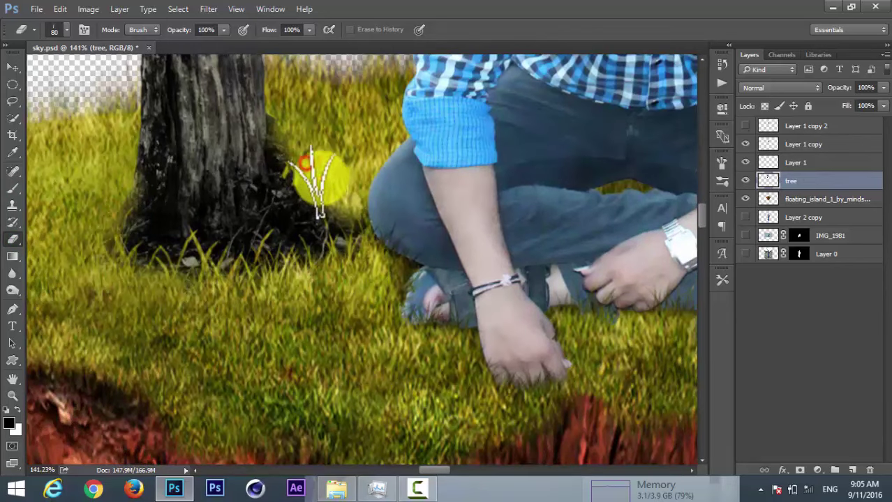
pyautogui.scroll(-3, 349, 272)
pyautogui.scroll(-2, 352, 271)
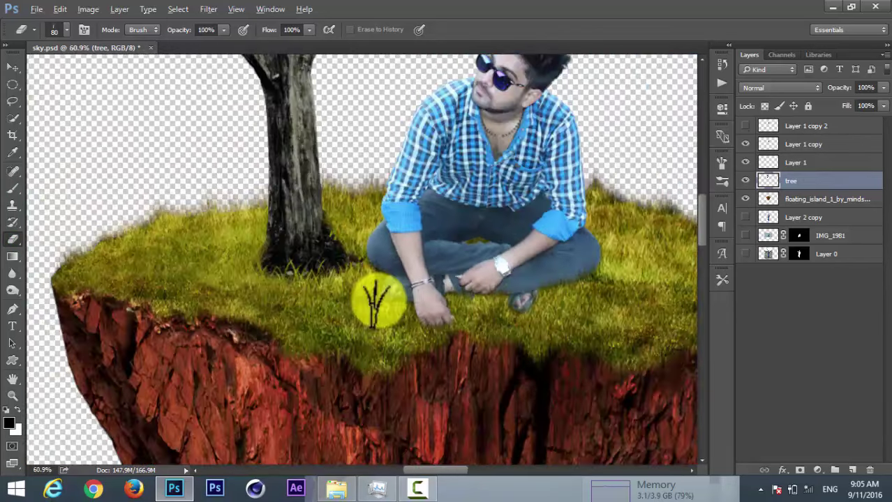
pyautogui.scroll(4, 378, 293)
pyautogui.click(827, 163)
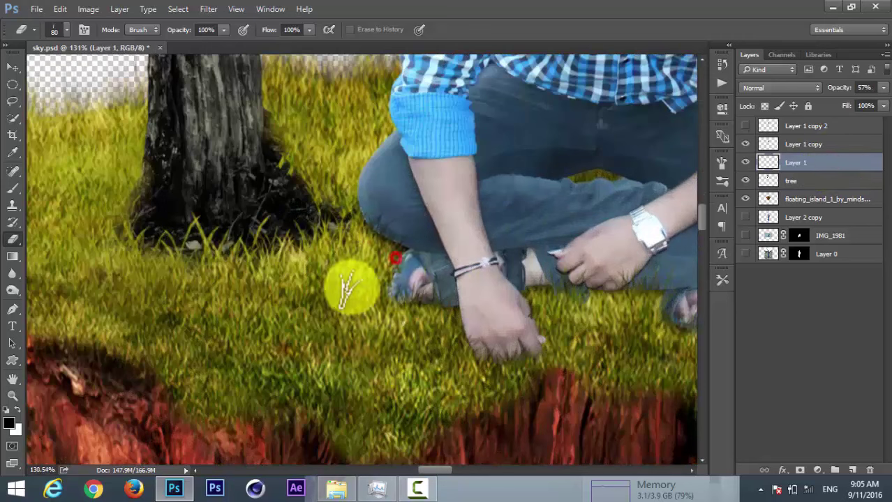
pyautogui.moveTo(553, 292); pyautogui.dragTo(355, 272)
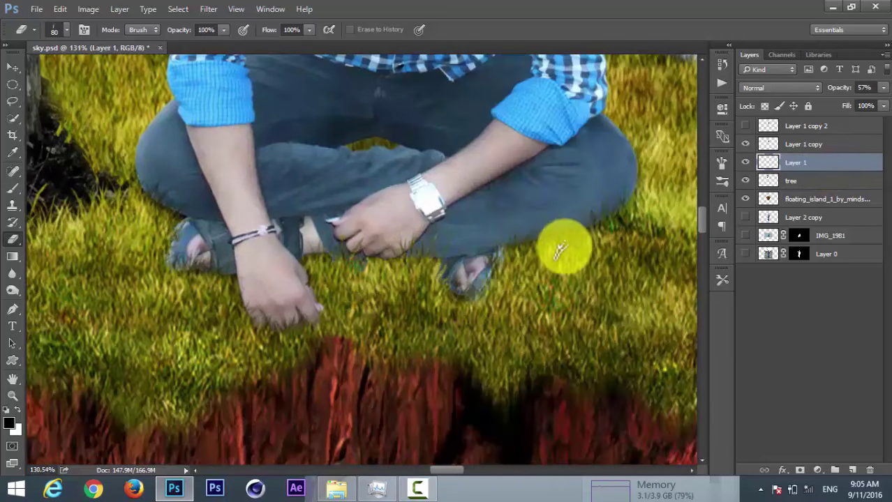
pyautogui.scroll(-1, 570, 270)
pyautogui.scroll(-3, 570, 271)
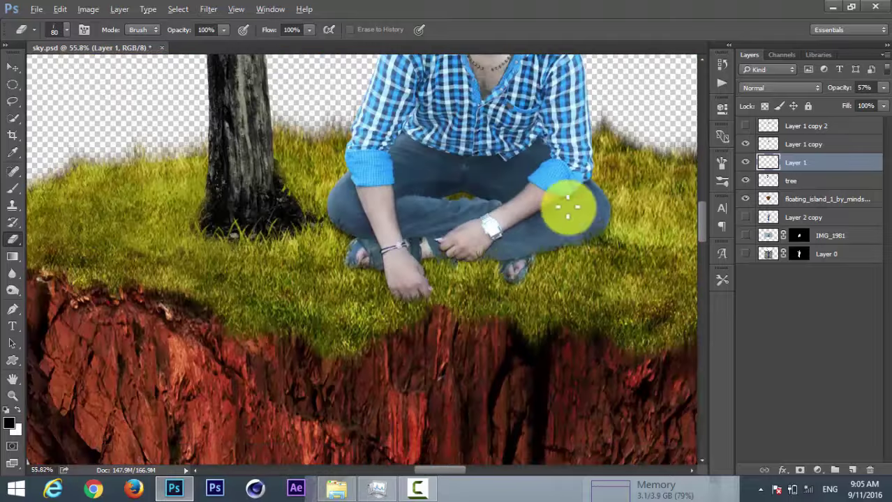
pyautogui.scroll(-2, 569, 205)
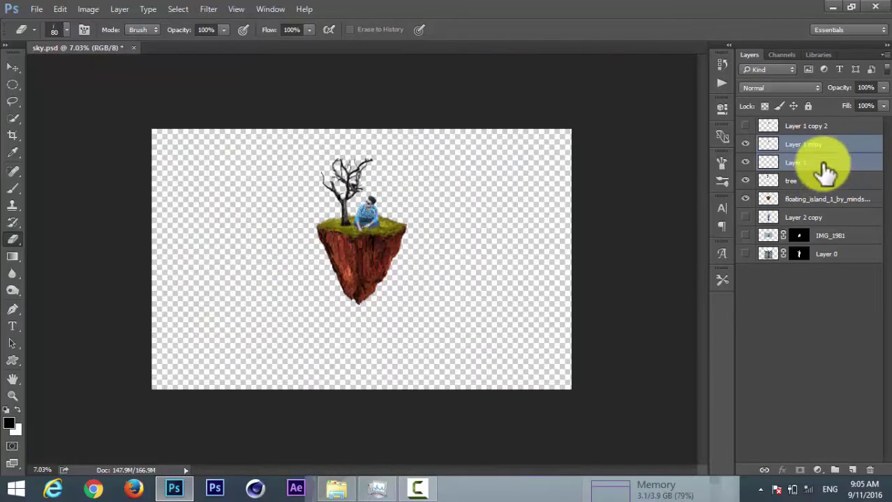
# Step: Merge Layer 1 copy with Layer 1 and move Layer 1 copy 2 down the layer stack
pyautogui.rightClick(824, 164)
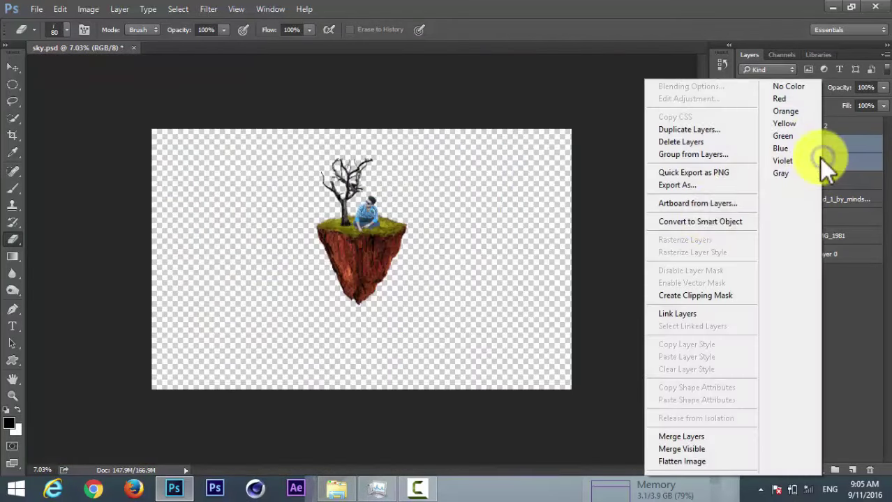
pyautogui.click(699, 438)
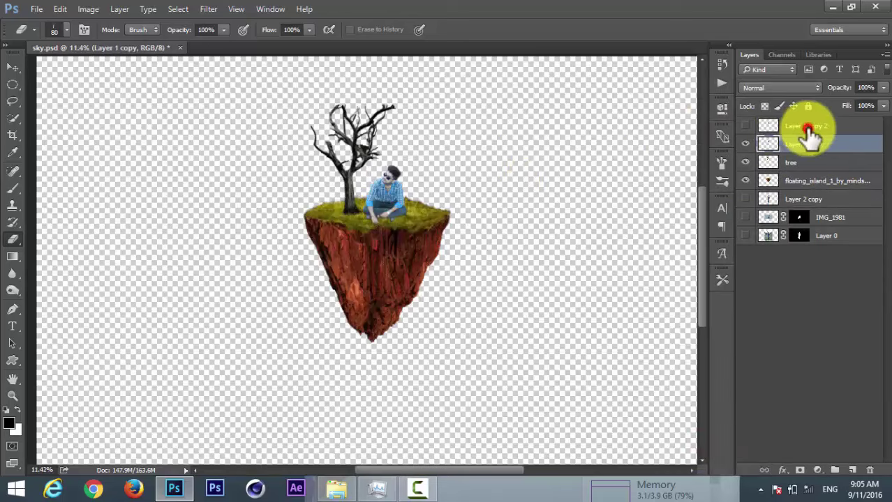
pyautogui.click(808, 130)
pyautogui.hotkey('ctrl', '[')
pyautogui.hotkey('ctrl', '[')
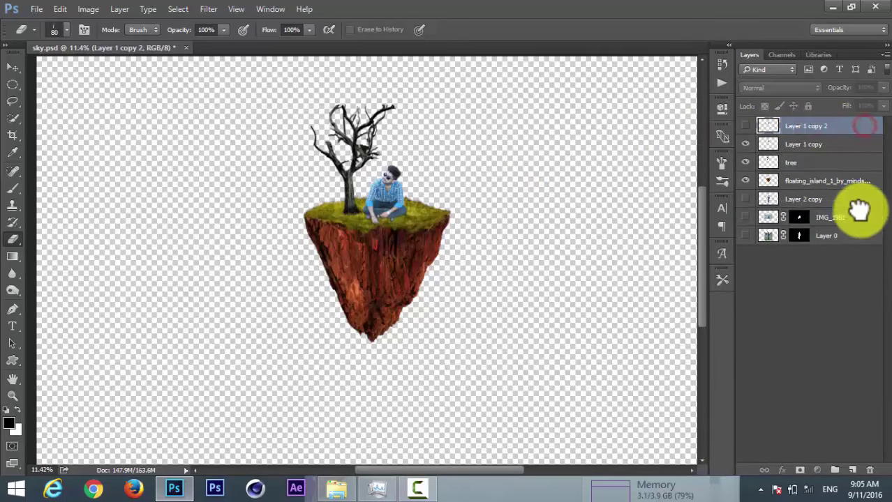
pyautogui.hotkey('ctrl', '[')
pyautogui.hotkey('ctrl', '[')
pyautogui.click(812, 129)
pyautogui.hotkey('ctrl', '-')
pyautogui.click(337, 488)
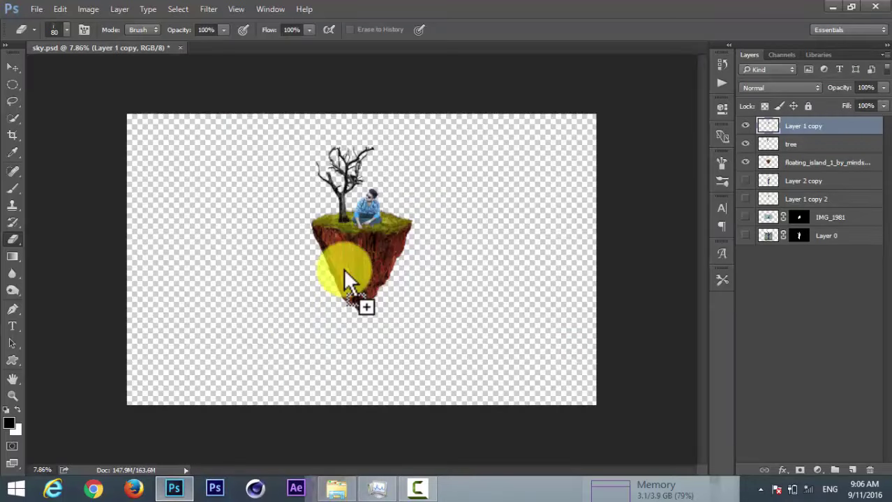
# Step: Place the desert photo and stretch it to fill the canvas
pyautogui.moveTo(211, 468); pyautogui.dragTo(354, 294)
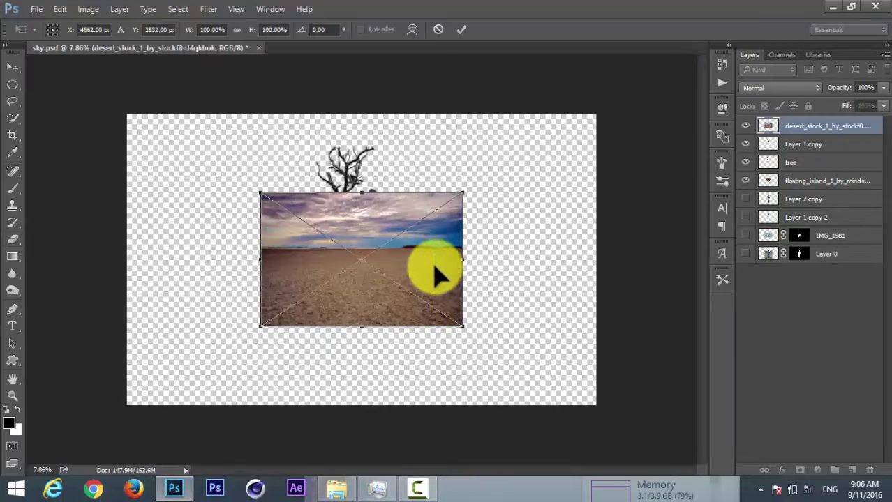
pyautogui.moveTo(466, 329); pyautogui.dragTo(583, 432)
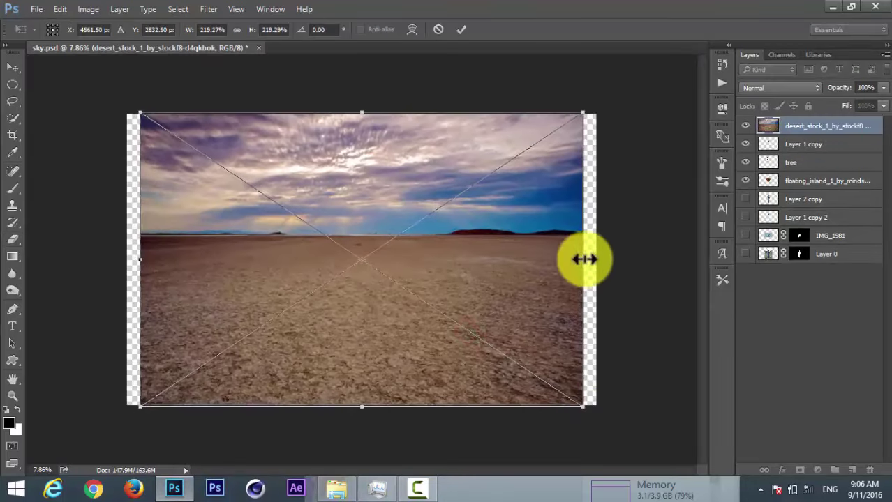
pyautogui.moveTo(583, 258); pyautogui.dragTo(598, 254)
pyautogui.click(461, 32)
pyautogui.press('e')
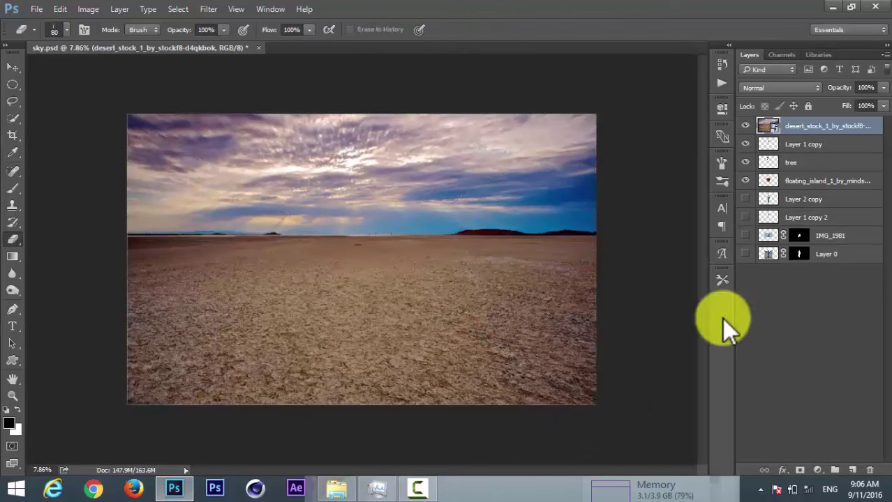
# Step: Rasterize the desert layer and move it below the floating island layer
pyautogui.rightClick(816, 124)
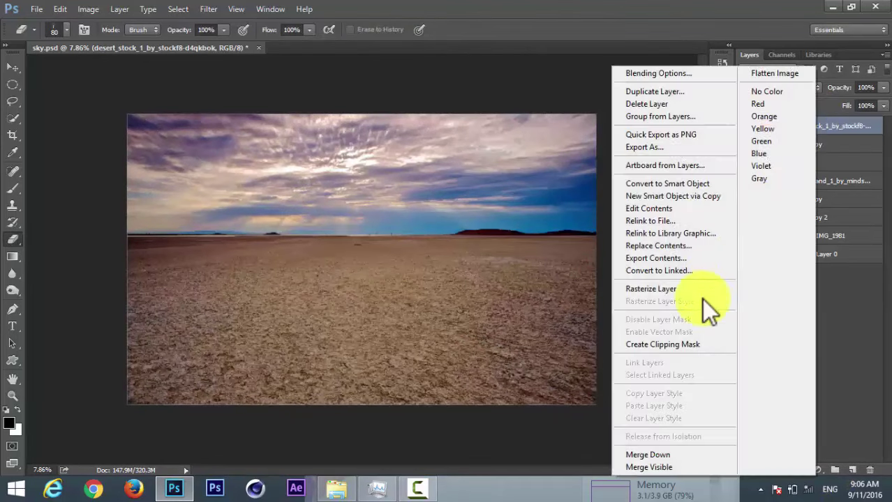
pyautogui.click(696, 286)
pyautogui.moveTo(822, 133); pyautogui.dragTo(829, 193)
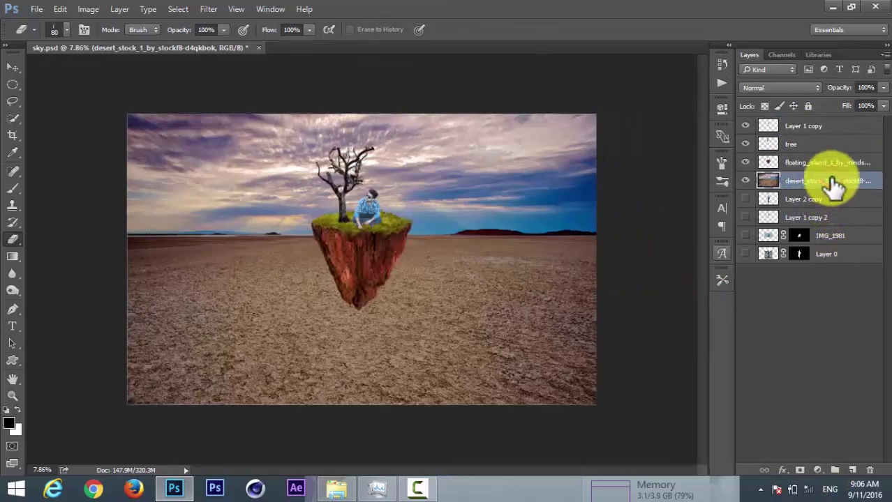
# Step: Mask the desert layer with Neutral Density gradients fading its ground to transparency, keeping the sky
pyautogui.click(800, 471)
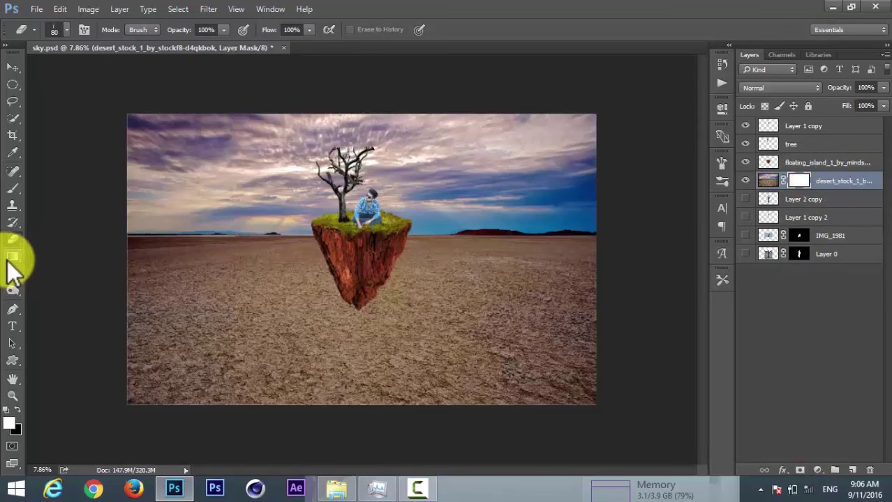
pyautogui.click(10, 258)
pyautogui.click(66, 30)
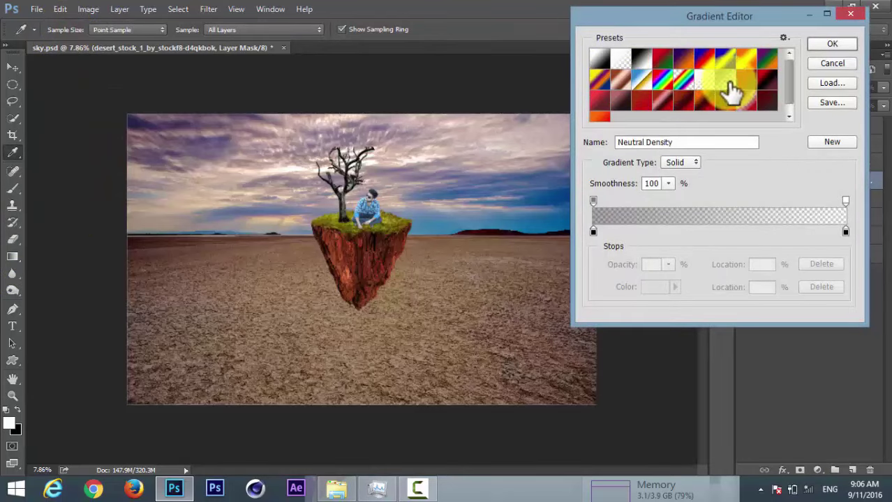
pyautogui.click(828, 44)
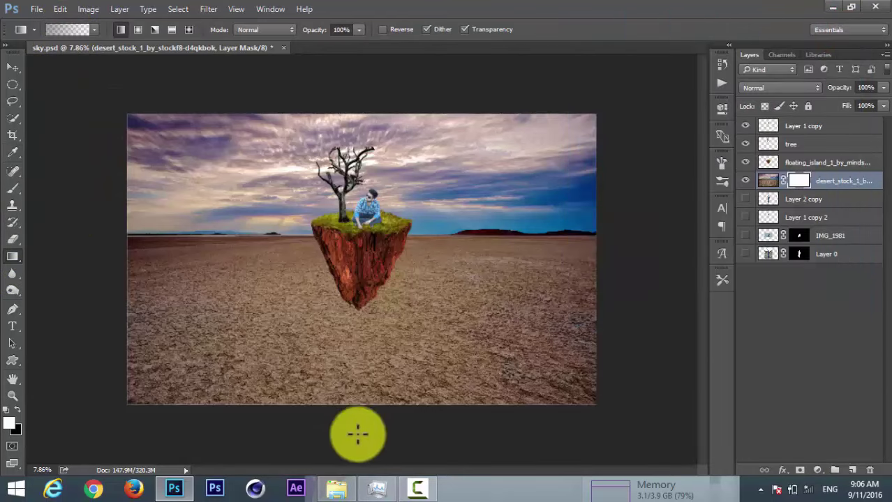
pyautogui.moveTo(356, 375)
pyautogui.mouseDown()
pyautogui.moveTo(358, 397)
pyautogui.moveTo(360, 322)
pyautogui.mouseUp()
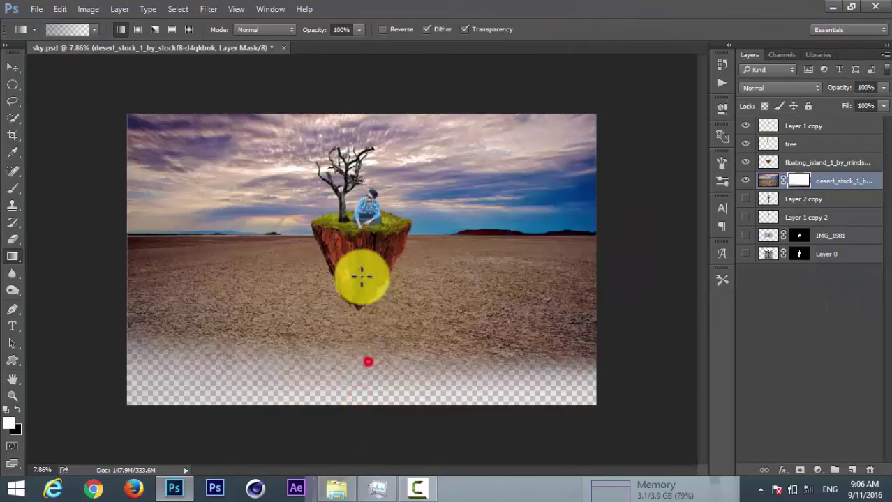
pyautogui.moveTo(368, 360)
pyautogui.mouseDown()
pyautogui.moveTo(358, 236)
pyautogui.moveTo(365, 210)
pyautogui.moveTo(364, 233)
pyautogui.mouseUp()
pyautogui.moveTo(434, 206)
pyautogui.mouseDown()
pyautogui.moveTo(355, 393)
pyautogui.moveTo(370, 208)
pyautogui.moveTo(354, 207)
pyautogui.mouseUp()
pyautogui.moveTo(358, 303); pyautogui.dragTo(357, 189)
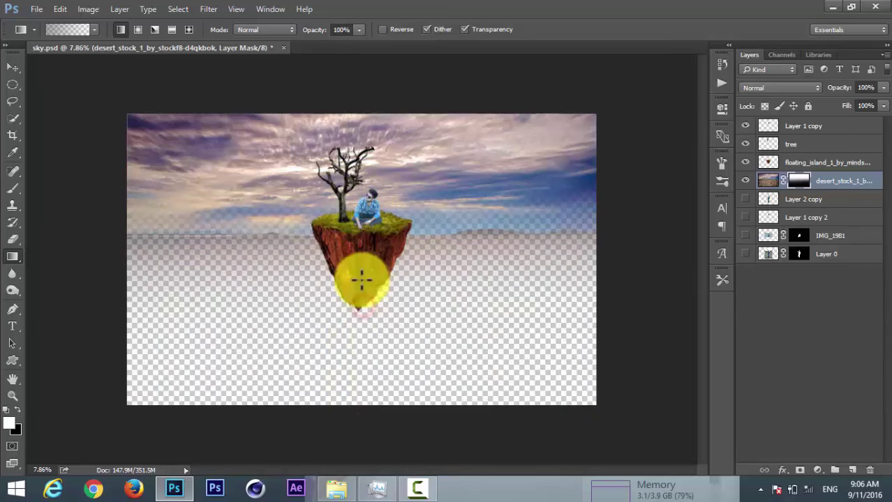
pyautogui.moveTo(363, 272); pyautogui.dragTo(367, 205)
pyautogui.moveTo(493, 244); pyautogui.dragTo(442, 261)
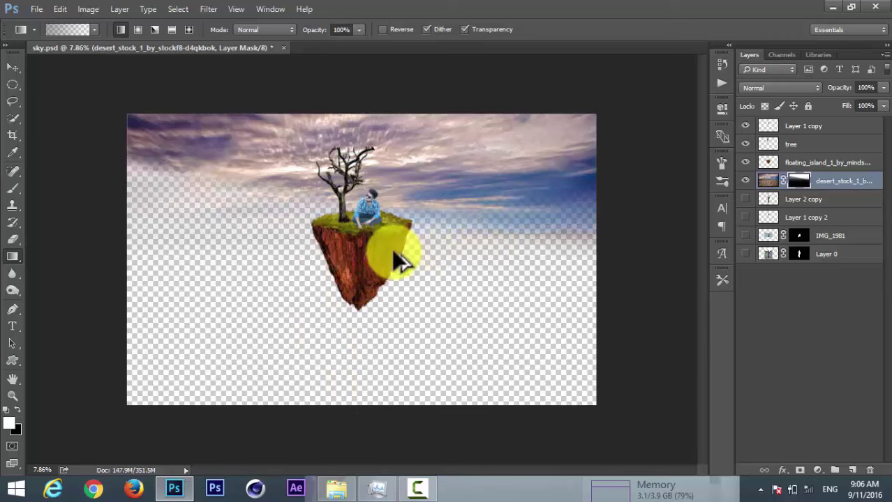
pyautogui.moveTo(398, 244); pyautogui.dragTo(393, 209)
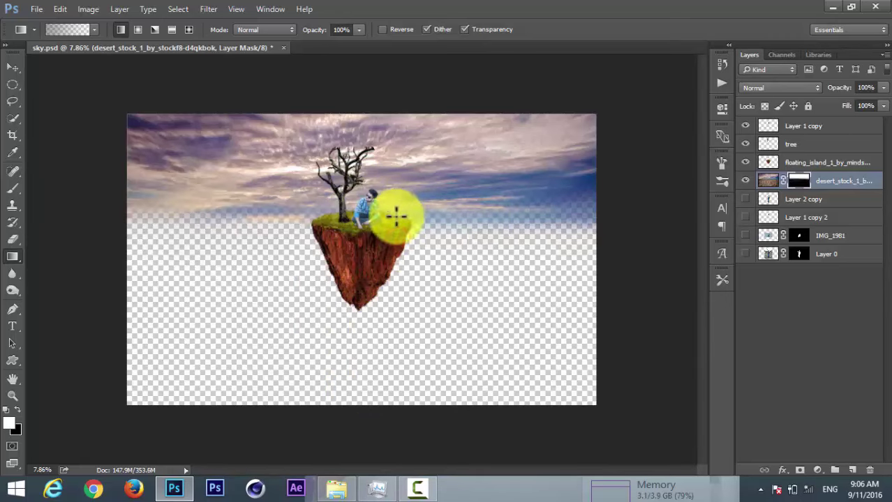
# Step: Drag the cloud photo from the image collection folder into the document
pyautogui.hotkey('alt', 'Tab')
pyautogui.click(886, 259)
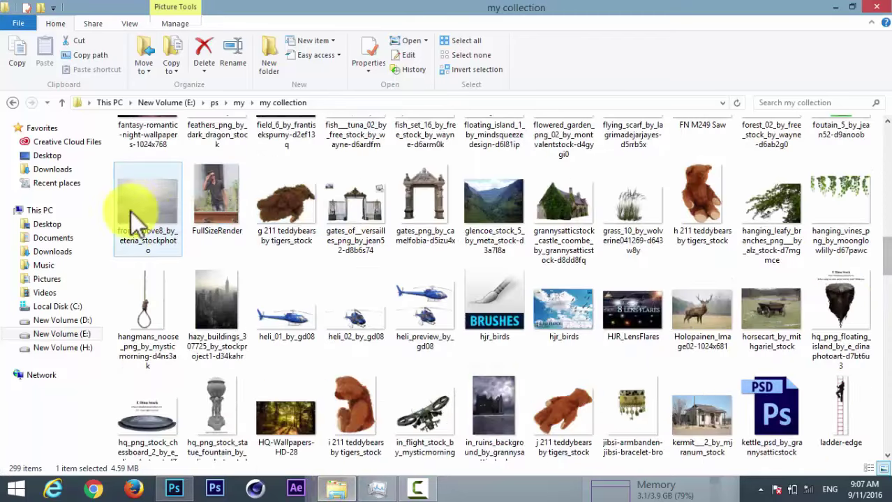
pyautogui.moveTo(147, 188)
pyautogui.mouseDown()
pyautogui.moveTo(317, 282)
pyautogui.moveTo(347, 268)
pyautogui.mouseUp()
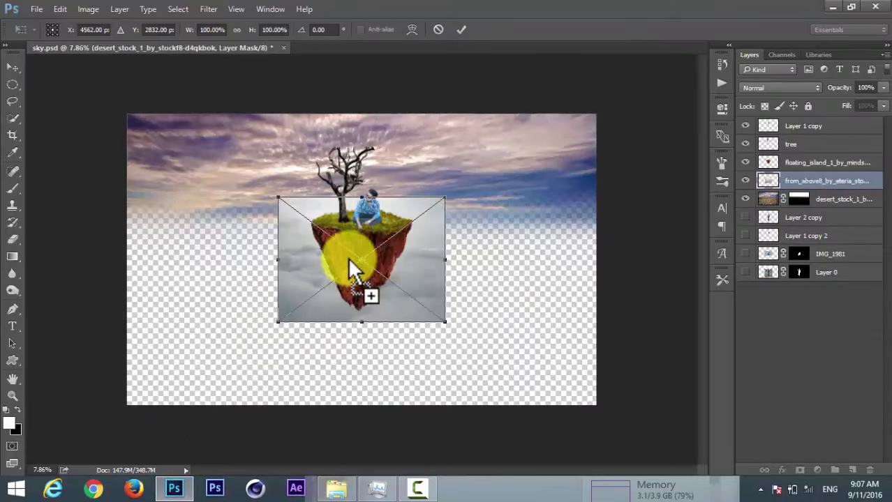
# Step: Scale the placed cloud photo up and wider so it fills the canvas
pyautogui.moveTo(445, 323); pyautogui.dragTo(557, 404)
pyautogui.moveTo(562, 255); pyautogui.dragTo(580, 258)
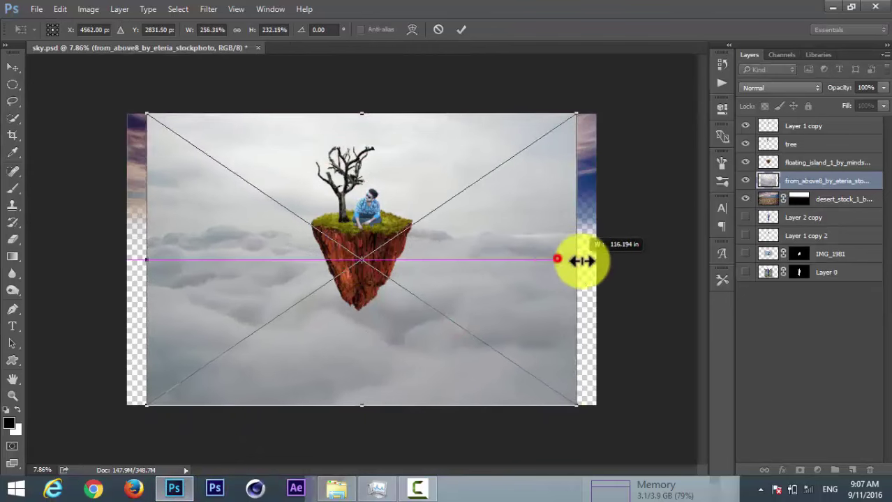
pyautogui.moveTo(362, 113); pyautogui.dragTo(361, 83)
pyautogui.click(462, 29)
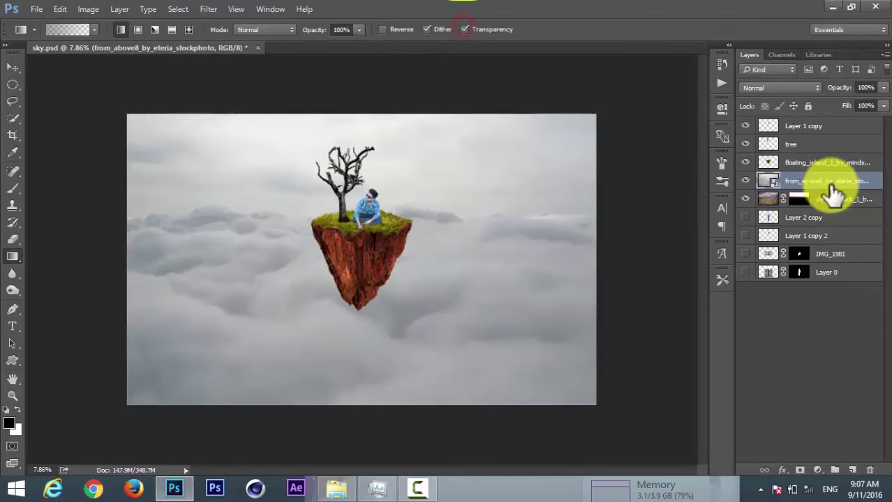
# Step: Add a layer mask to the cloud layer and gradient-fade it to reveal the purple sky above
pyautogui.rightClick(806, 181)
pyautogui.click(681, 287)
pyautogui.click(800, 470)
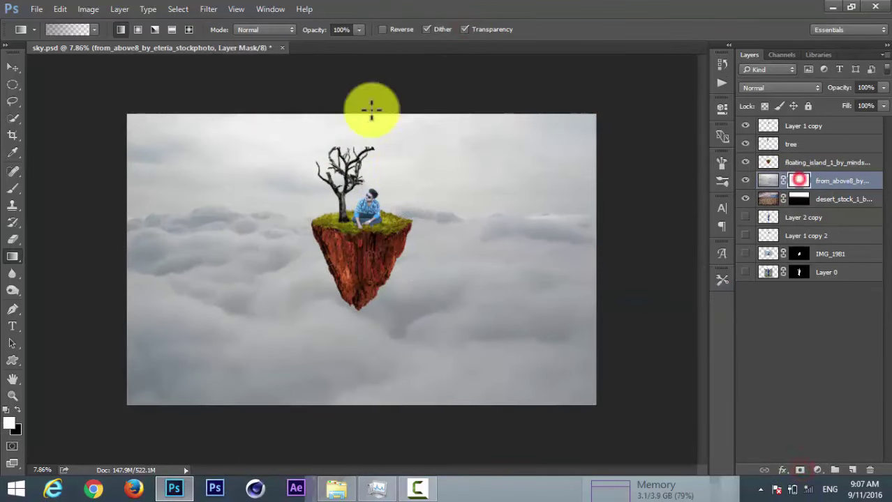
pyautogui.moveTo(371, 109)
pyautogui.mouseDown()
pyautogui.moveTo(372, 237)
pyautogui.moveTo(399, 335)
pyautogui.mouseUp()
pyautogui.moveTo(368, 175); pyautogui.dragTo(373, 181)
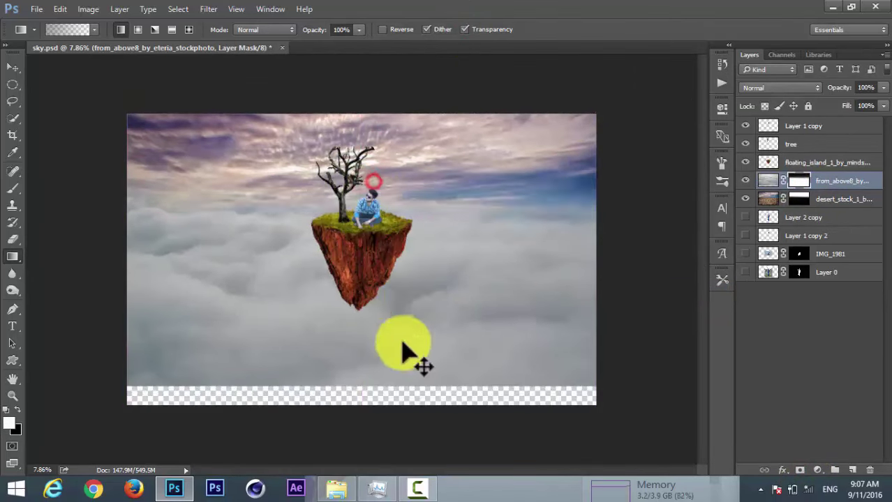
# Step: Redo the mask gradient to fade the lower clouds near the island, and stretch the layer slightly wider
pyautogui.moveTo(403, 353); pyautogui.dragTo(399, 345)
pyautogui.moveTo(467, 306)
pyautogui.mouseDown()
pyautogui.moveTo(480, 314)
pyautogui.moveTo(487, 299)
pyautogui.mouseUp()
pyautogui.moveTo(823, 182)
pyautogui.mouseDown()
pyautogui.moveTo(825, 202)
pyautogui.moveTo(826, 183)
pyautogui.mouseUp()
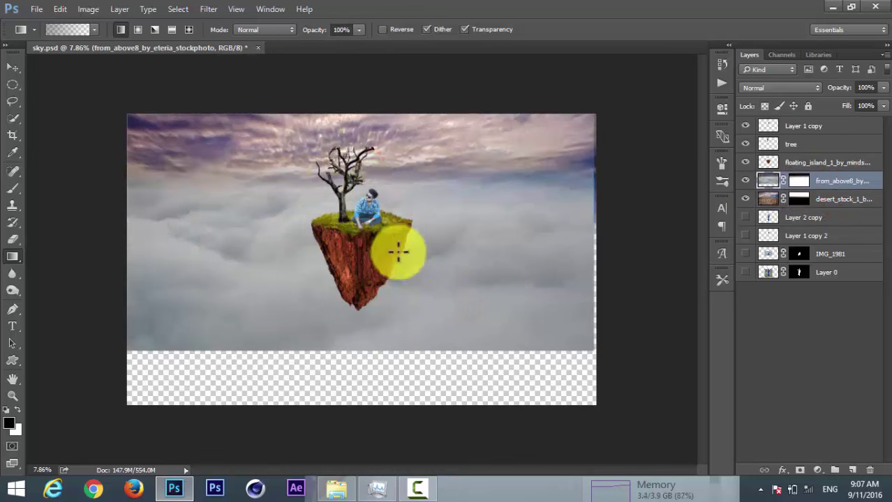
pyautogui.moveTo(404, 300); pyautogui.dragTo(420, 312)
pyautogui.hotkey('ctrl', 't')
pyautogui.moveTo(596, 190); pyautogui.dragTo(598, 191)
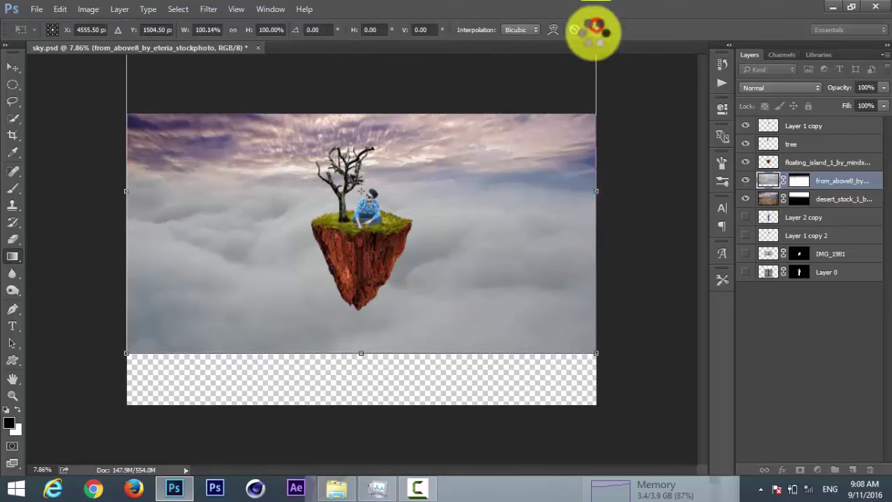
# Step: Duplicate the cloud layer, flip the copy vertically and move it down to fill the bottom
pyautogui.click(593, 29)
pyautogui.hotkey('ctrl', 'j')
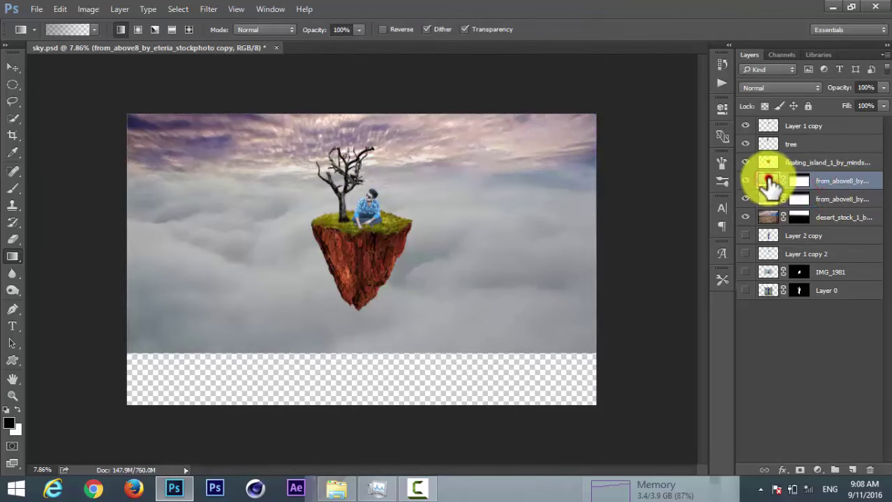
pyautogui.hotkey('ctrl', 't')
pyautogui.rightClick(432, 243)
pyautogui.click(493, 450)
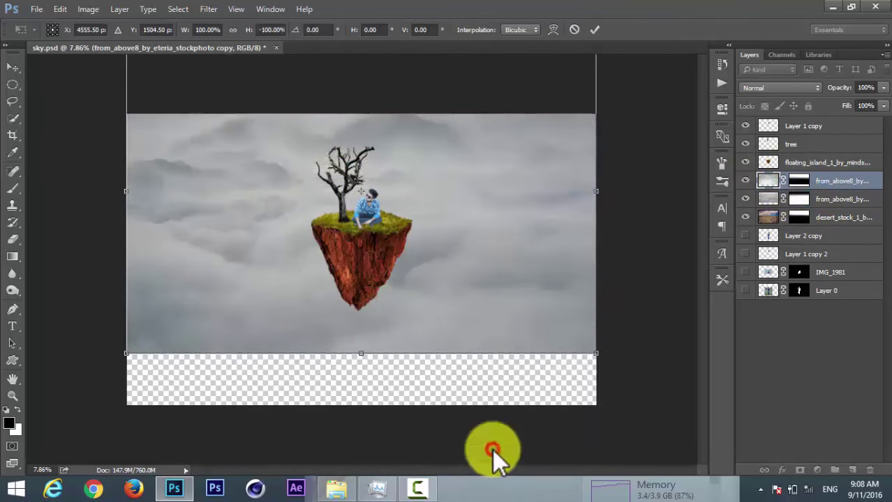
pyautogui.click(596, 29)
pyautogui.moveTo(527, 189); pyautogui.dragTo(529, 427)
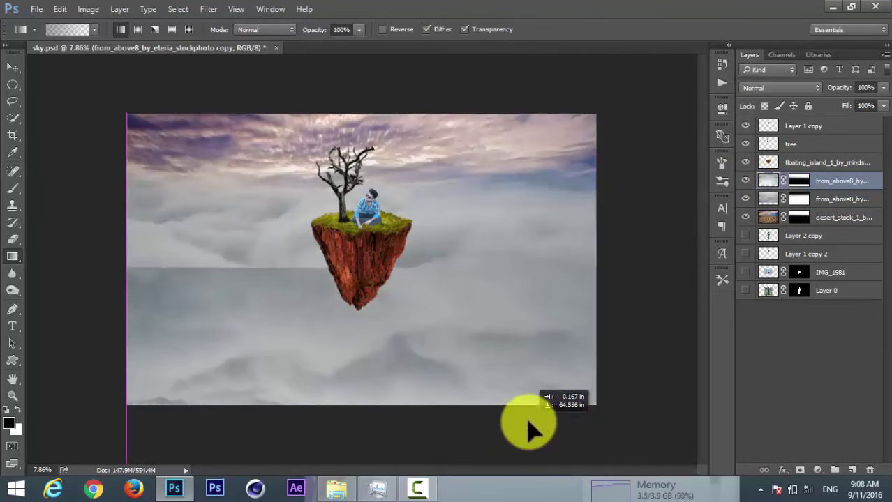
# Step: Flip the cloud layer vertically again and reposition it toward the canvas top
pyautogui.hotkey('ctrl', 't')
pyautogui.rightClick(522, 355)
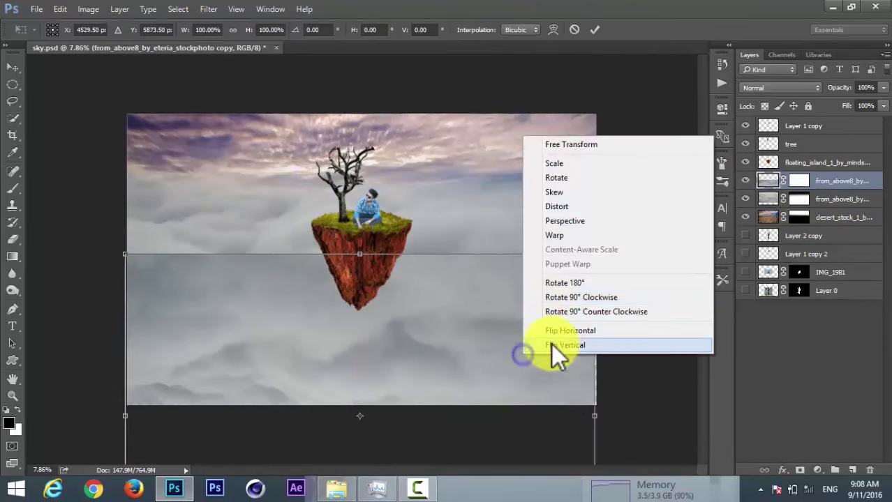
pyautogui.click(551, 344)
pyautogui.moveTo(472, 305); pyautogui.dragTo(474, 159)
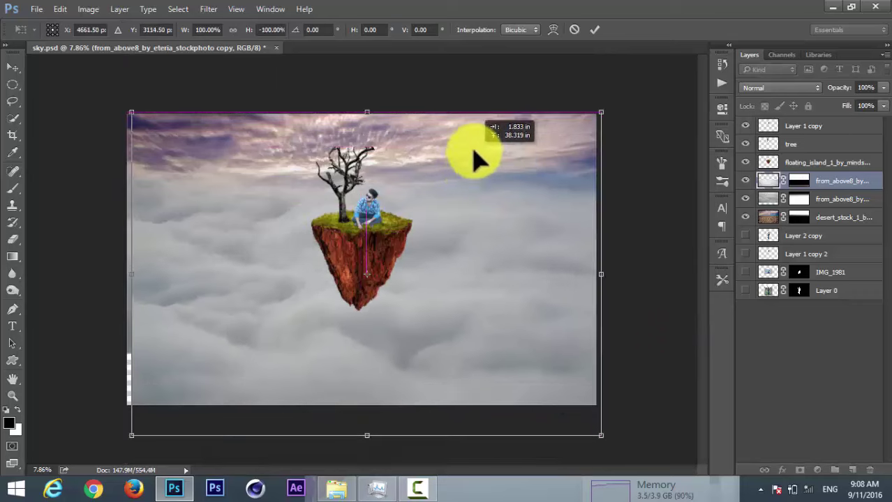
pyautogui.moveTo(475, 159); pyautogui.dragTo(473, 175)
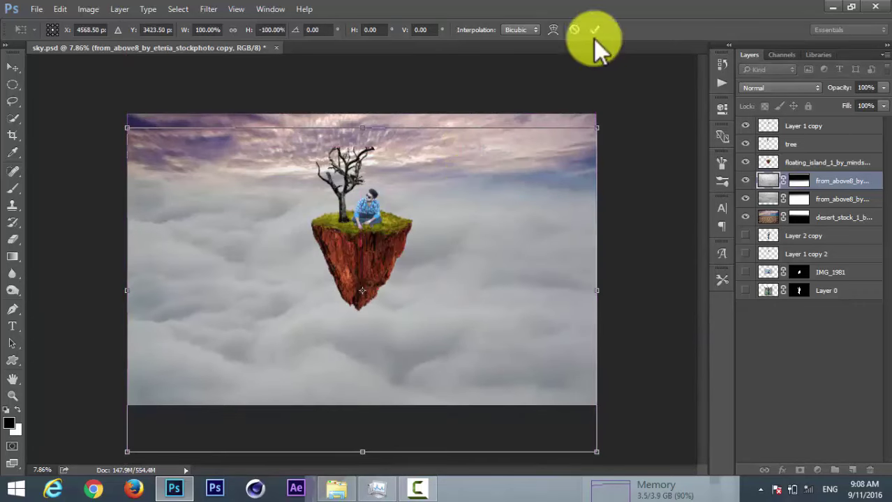
pyautogui.click(594, 30)
# Step: Fade the flipped clouds with two gradients on their layer mask
pyautogui.click(799, 181)
pyautogui.moveTo(356, 263); pyautogui.dragTo(355, 304)
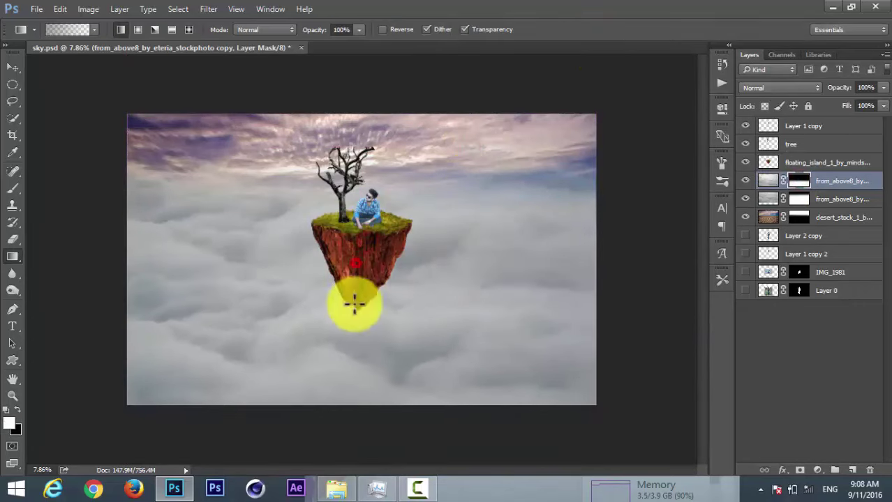
pyautogui.moveTo(255, 260); pyautogui.dragTo(253, 298)
pyautogui.click(806, 184)
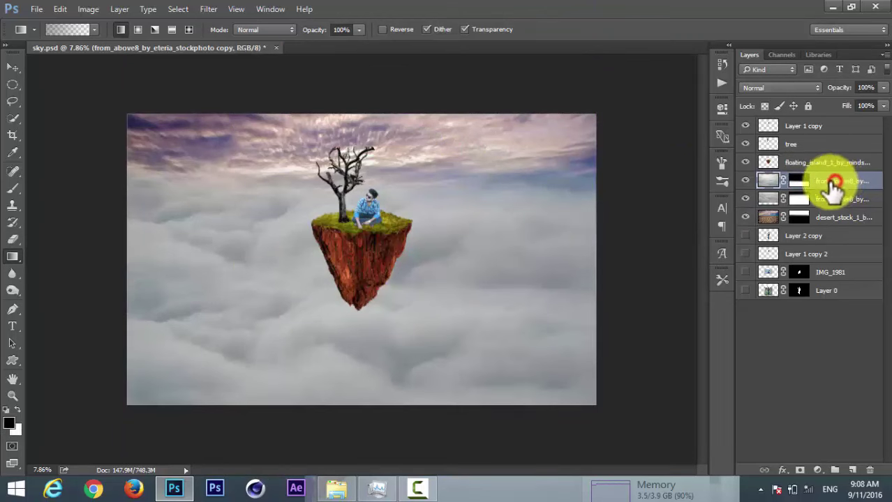
# Step: Duplicate the clouds to the top of the stack over the island, gradient-mask them, and set opacity to 95%
pyautogui.hotkey('ctrl', 'j')
pyautogui.moveTo(834, 183); pyautogui.dragTo(825, 123)
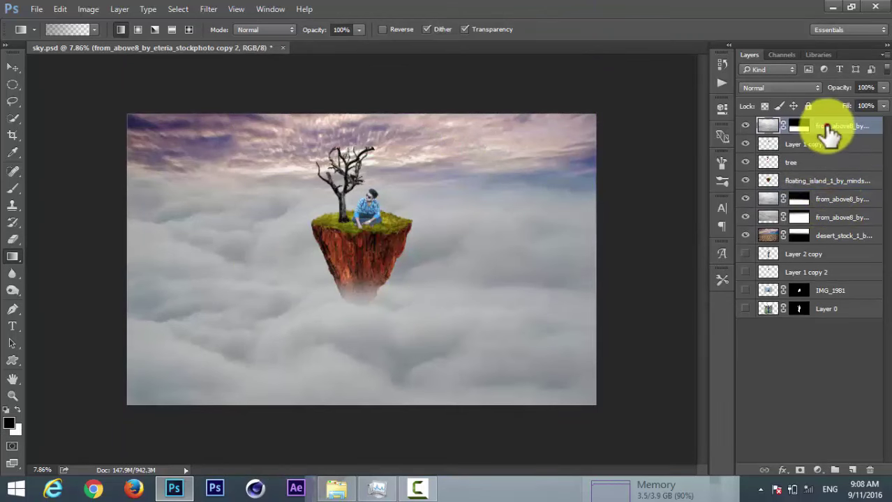
pyautogui.moveTo(396, 362); pyautogui.dragTo(398, 321)
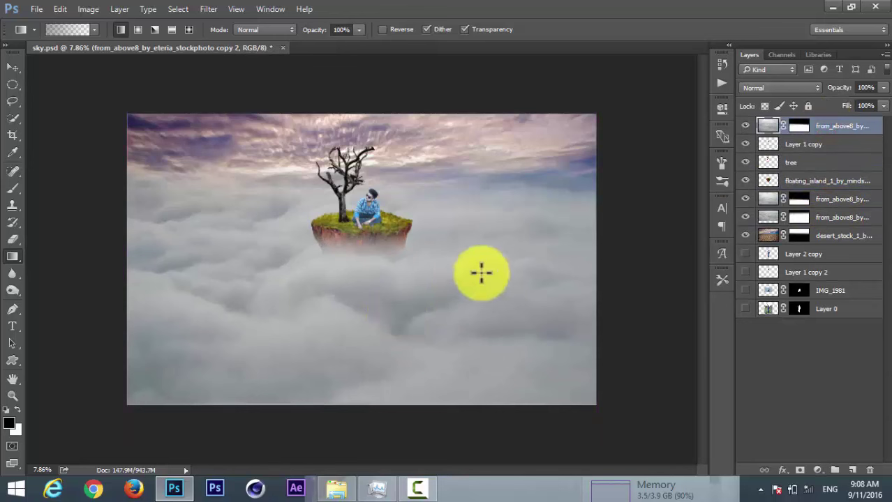
pyautogui.click(802, 126)
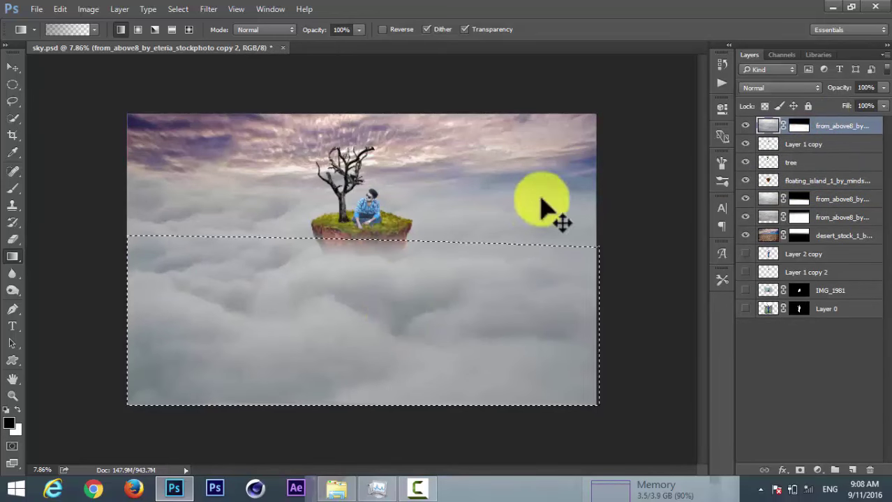
pyautogui.moveTo(366, 257)
pyautogui.mouseDown()
pyautogui.moveTo(367, 298)
pyautogui.moveTo(388, 322)
pyautogui.mouseUp()
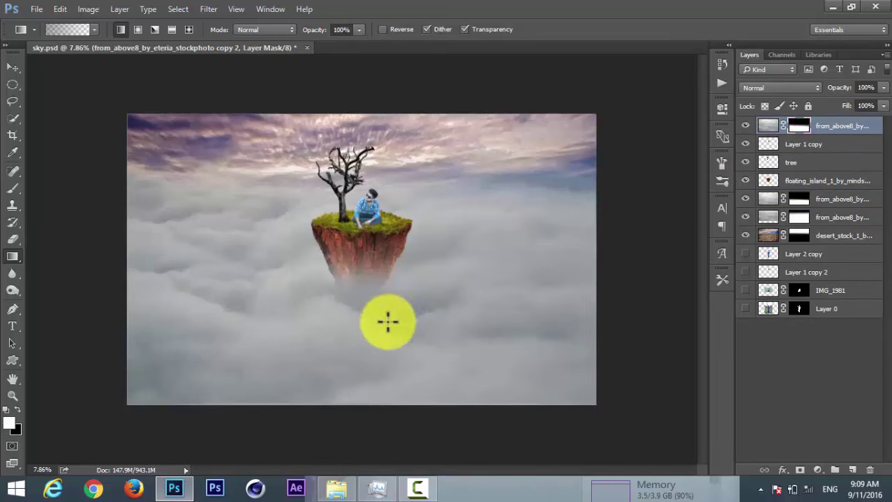
pyautogui.moveTo(883, 88); pyautogui.dragTo(873, 102)
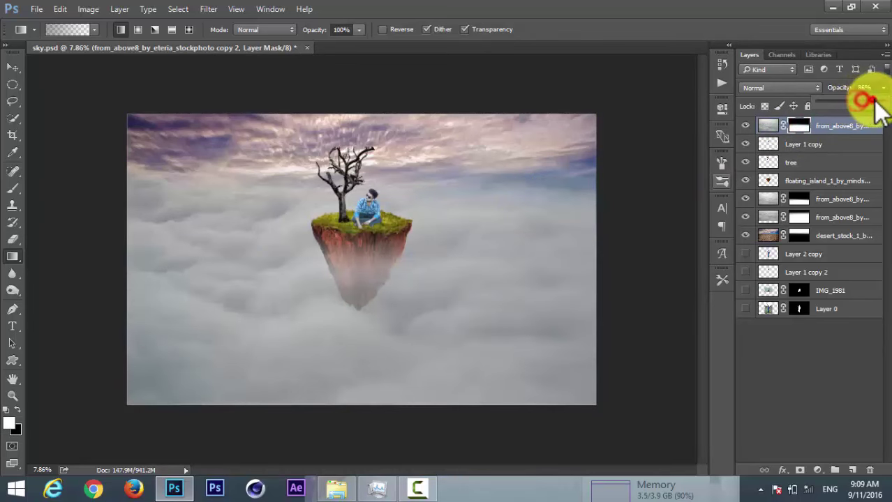
# Step: Add a Hue/Saturation adjustment above the top cloud layer
pyautogui.click(846, 132)
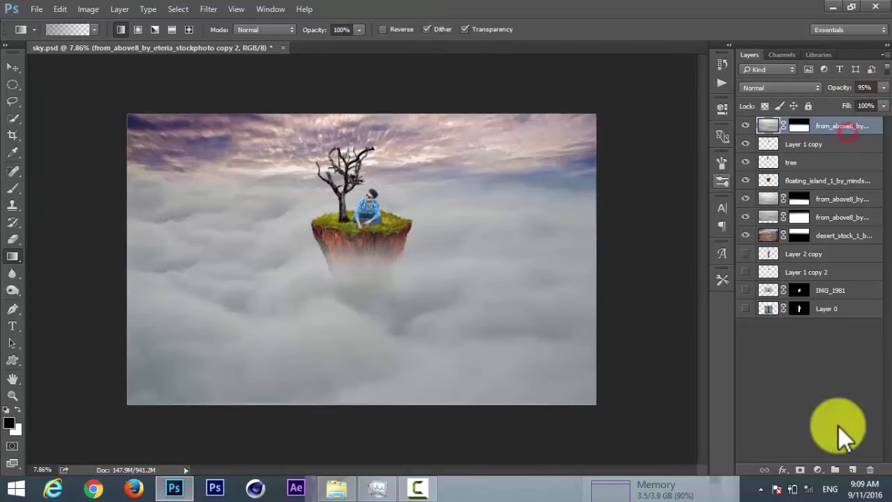
pyautogui.click(818, 470)
pyautogui.click(796, 308)
# Step: Clip the Hue/Saturation adjustment to the top clouds and try purple-pink hue, saturation and lightness settings
pyautogui.click(606, 321)
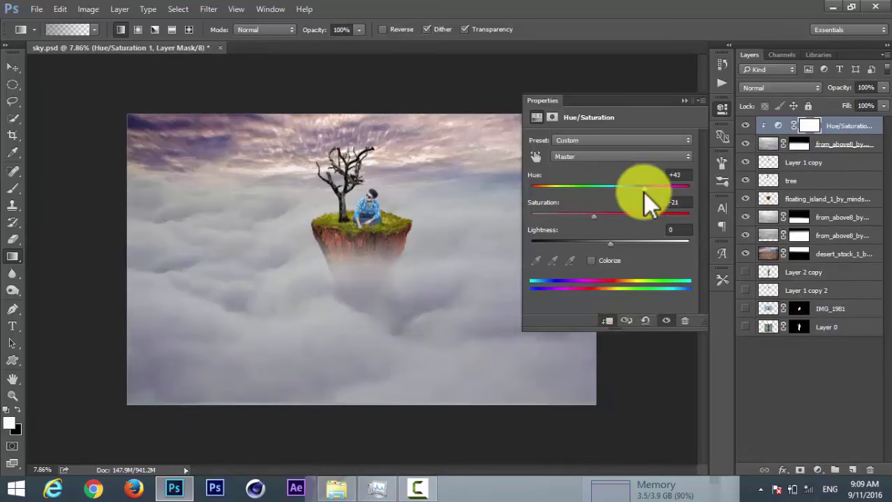
pyautogui.moveTo(611, 244); pyautogui.dragTo(625, 244)
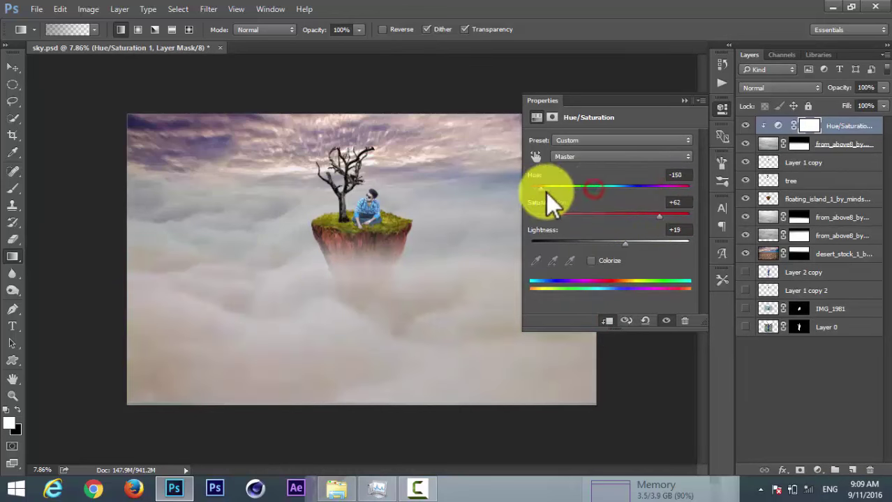
pyautogui.moveTo(545, 192)
pyautogui.mouseDown()
pyautogui.moveTo(656, 194)
pyautogui.moveTo(602, 193)
pyautogui.mouseUp()
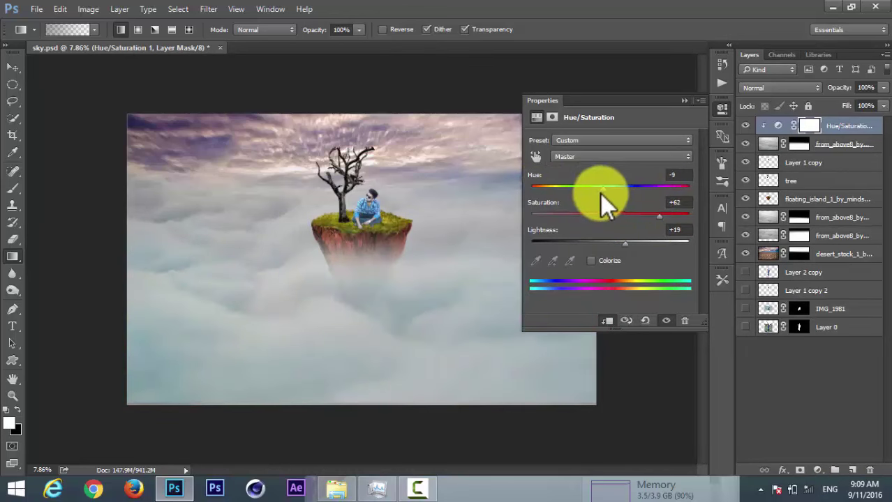
pyautogui.moveTo(658, 215); pyautogui.dragTo(626, 244)
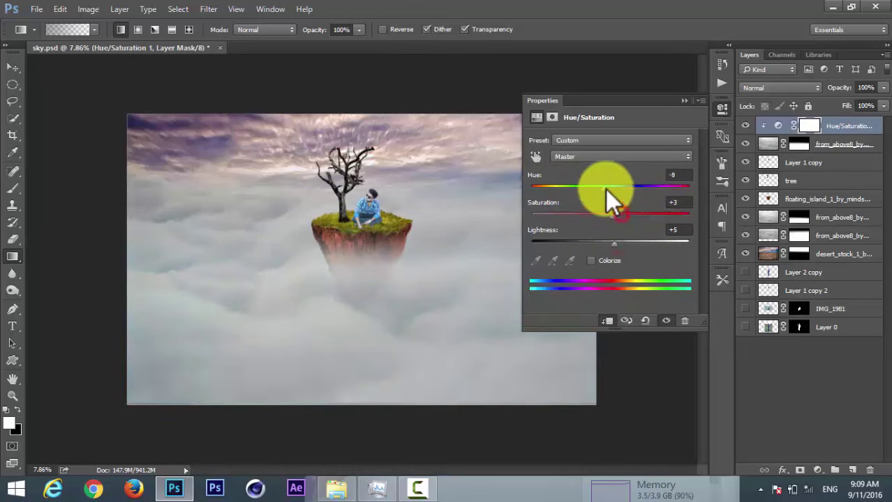
pyautogui.moveTo(606, 187)
pyautogui.mouseDown()
pyautogui.moveTo(673, 186)
pyautogui.moveTo(659, 178)
pyautogui.mouseUp()
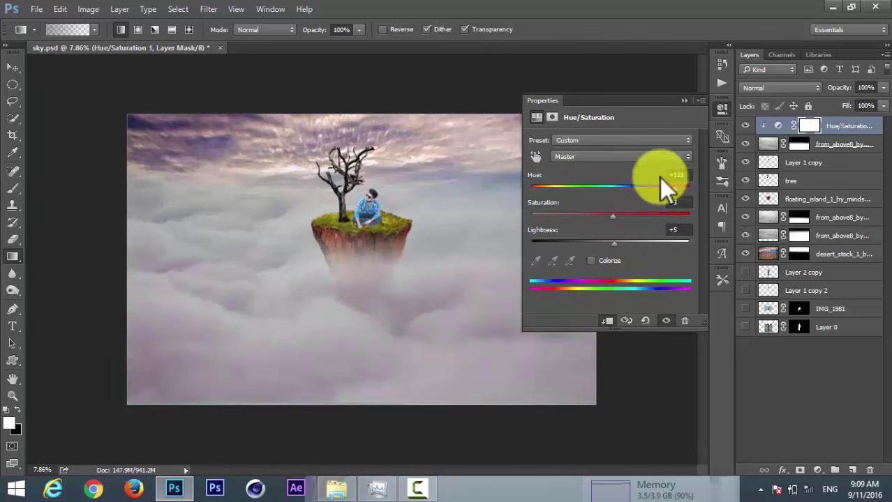
pyautogui.click(684, 102)
# Step: Hide the Hue/Saturation adjustment and reselect the top cloud layer
pyautogui.scroll(-1, 785, 89)
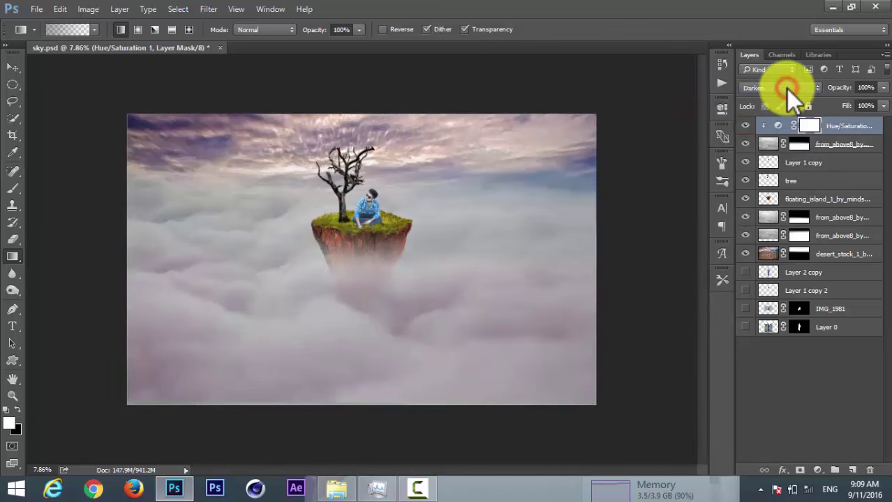
pyautogui.scroll(-4, 785, 88)
pyautogui.scroll(-3, 786, 89)
pyautogui.scroll(-3, 786, 89)
pyautogui.scroll(-2, 786, 89)
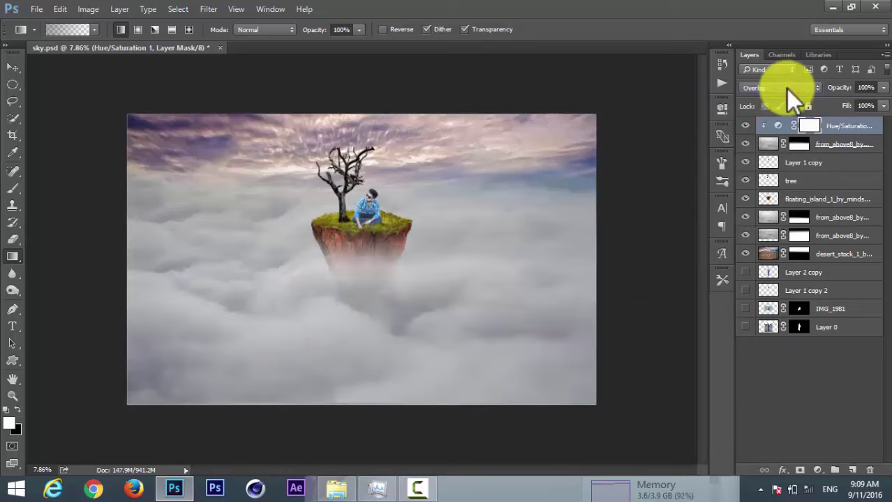
pyautogui.click(745, 126)
pyautogui.click(835, 144)
# Step: Add a Color Balance adjustment with midtones Red +35, Magenta/Green -1, Yellow/Blue +3
pyautogui.click(817, 470)
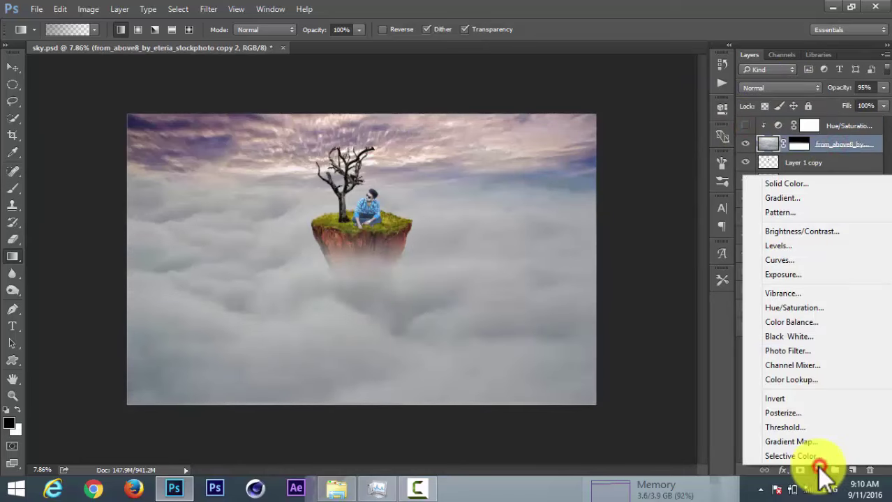
pyautogui.click(840, 324)
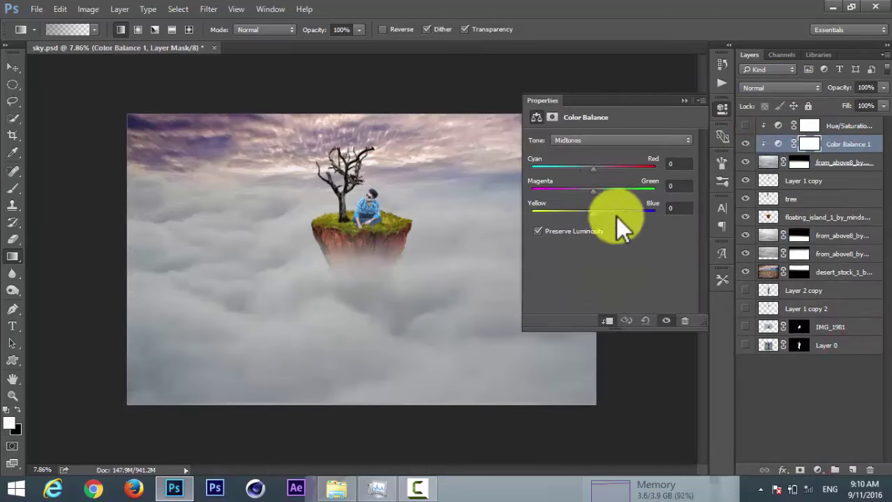
pyautogui.moveTo(593, 189); pyautogui.dragTo(588, 219)
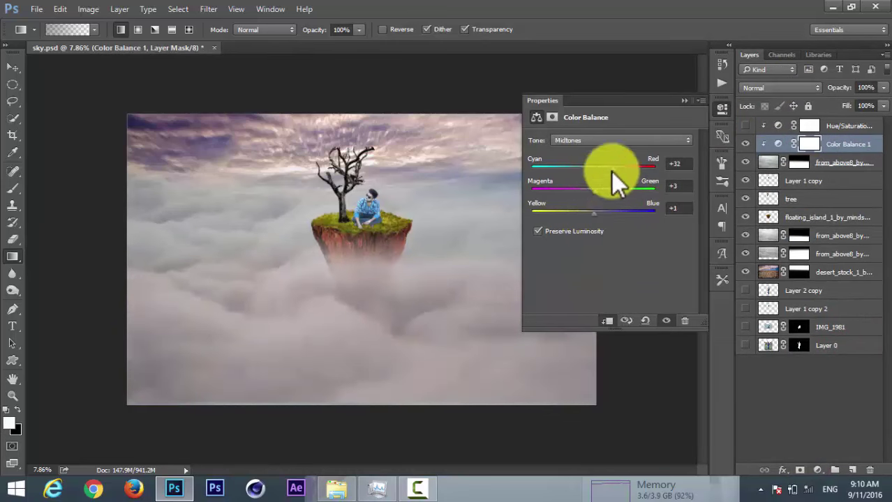
pyautogui.moveTo(611, 172); pyautogui.dragTo(612, 174)
pyautogui.moveTo(593, 214); pyautogui.dragTo(591, 209)
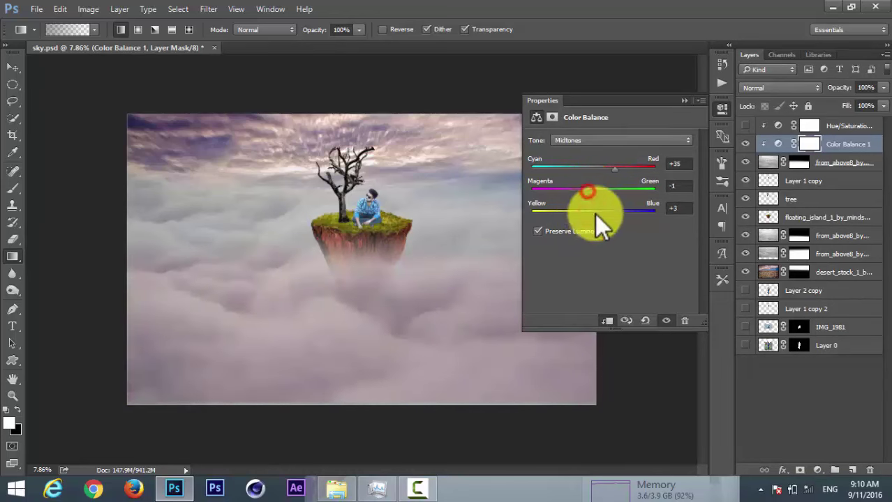
pyautogui.click(684, 101)
# Step: Stretch the top cloud layer slightly downward with Free Transform
pyautogui.click(830, 163)
pyautogui.hotkey('ctrl', 't')
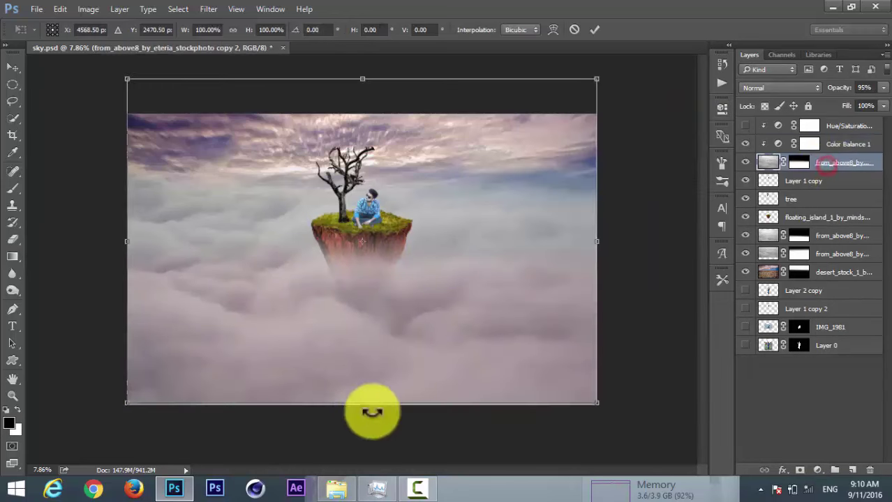
pyautogui.moveTo(362, 404); pyautogui.dragTo(362, 408)
pyautogui.click(594, 30)
# Step: Duplicate Color Balance 1 below floating_island and clip the copy to the cloud layer beneath it
pyautogui.press('g')
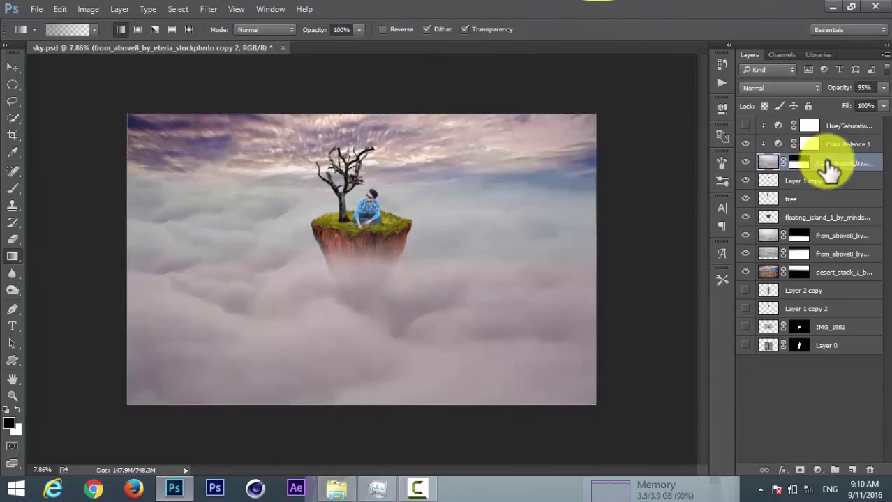
pyautogui.click(841, 147)
pyautogui.click(831, 236)
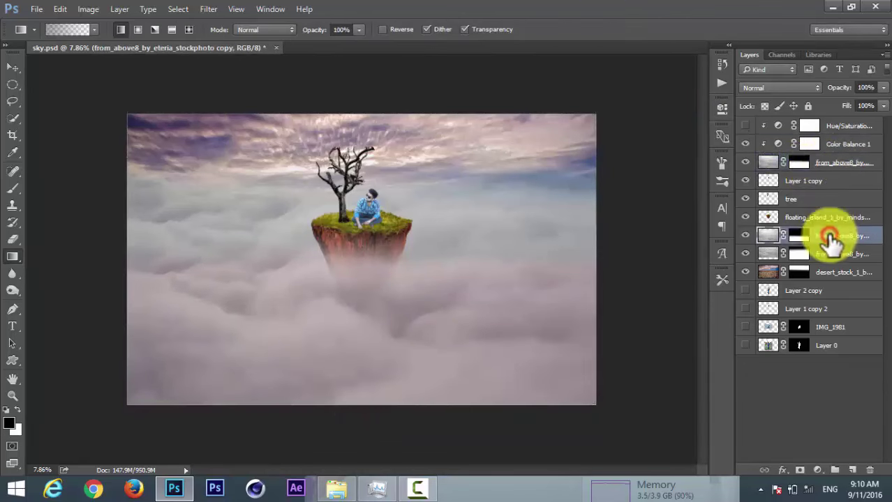
pyautogui.click(836, 145)
pyautogui.hotkey('ctrl', 'j')
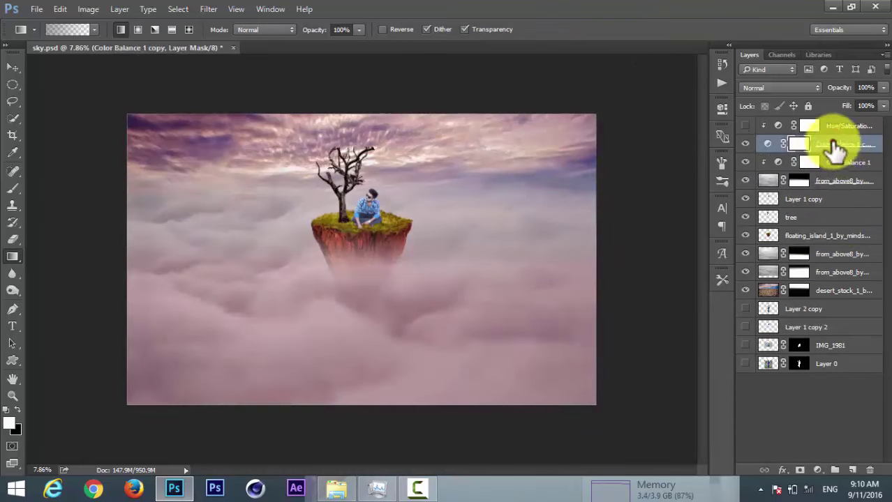
pyautogui.moveTo(836, 144); pyautogui.dragTo(836, 237)
pyautogui.rightClick(836, 235)
pyautogui.click(725, 296)
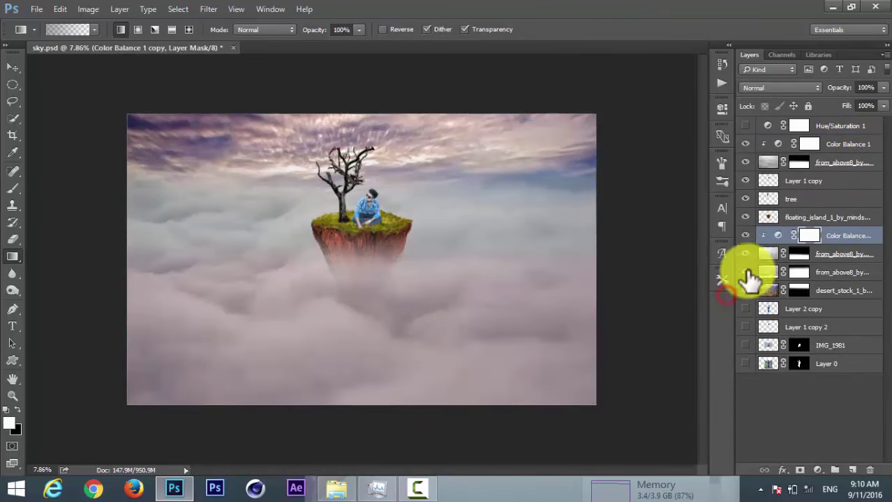
# Step: Add a second clipped Color Balance copy to the lower cloud layer at reduced strength
pyautogui.click(837, 235)
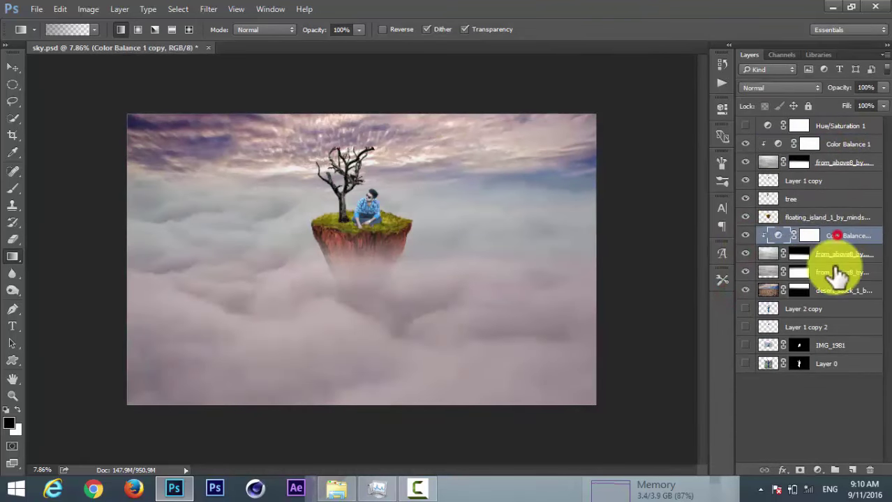
pyautogui.moveTo(836, 235); pyautogui.dragTo(838, 272)
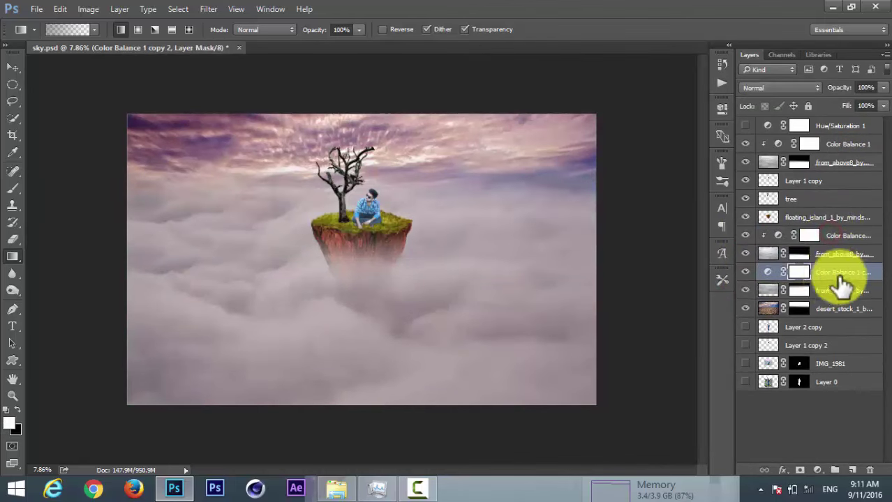
pyautogui.rightClick(837, 272)
pyautogui.click(727, 296)
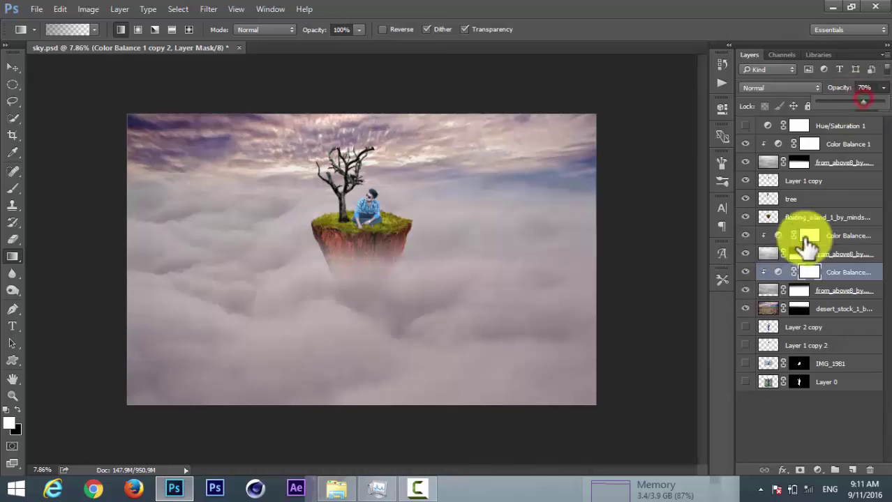
pyautogui.click(836, 251)
pyautogui.click(836, 235)
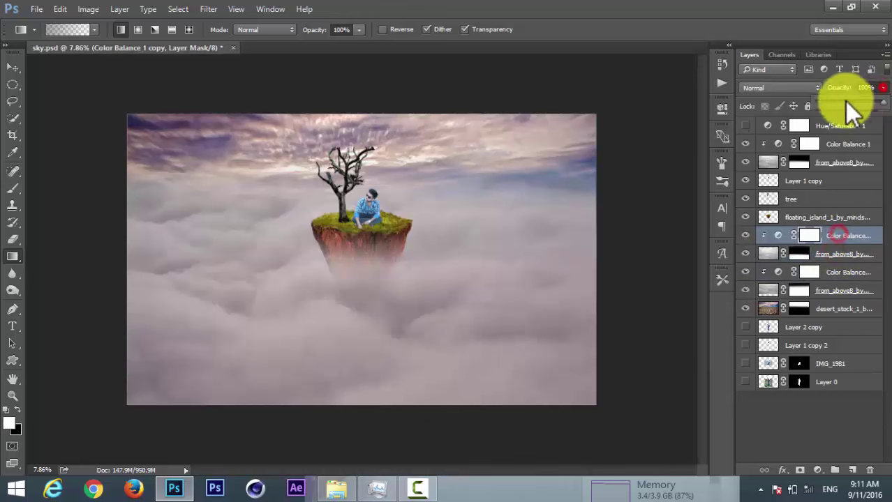
pyautogui.click(844, 144)
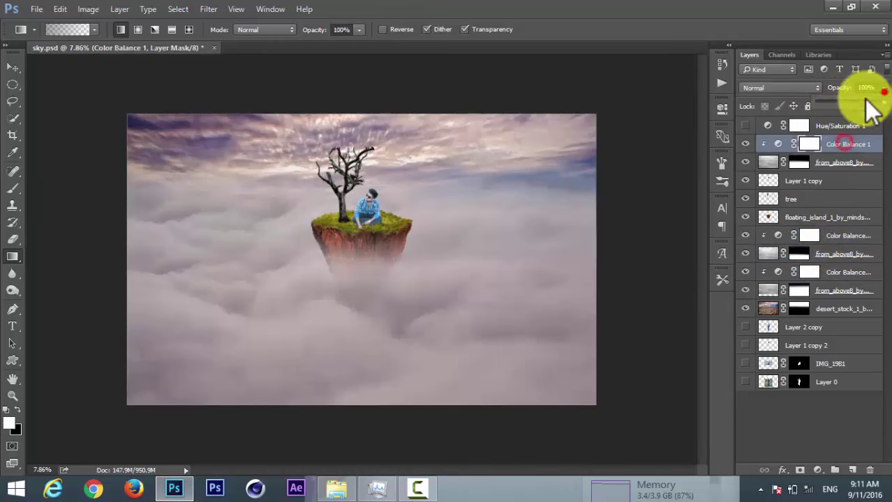
pyautogui.click(809, 182)
# Step: Delete the Hue/Saturation 1 layer and drag the above-the-clouds photo in from the collection folder
pyautogui.scroll(1, 338, 149)
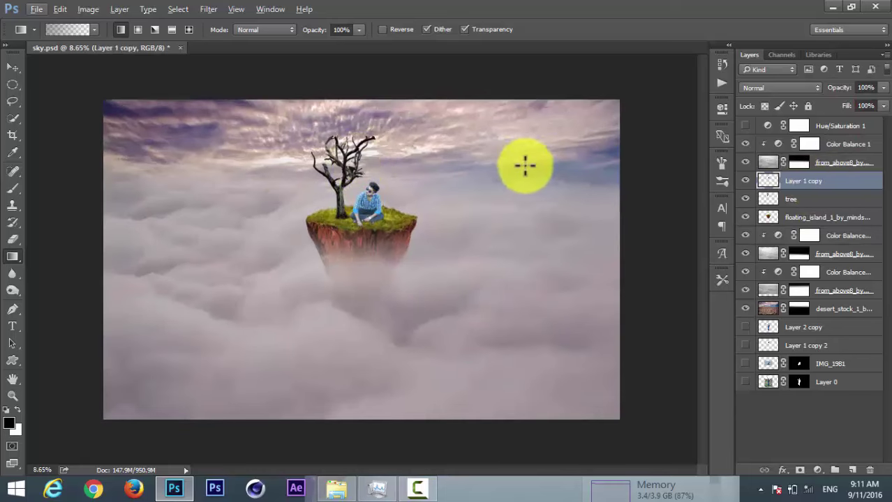
pyautogui.click(852, 126)
pyautogui.click(745, 126)
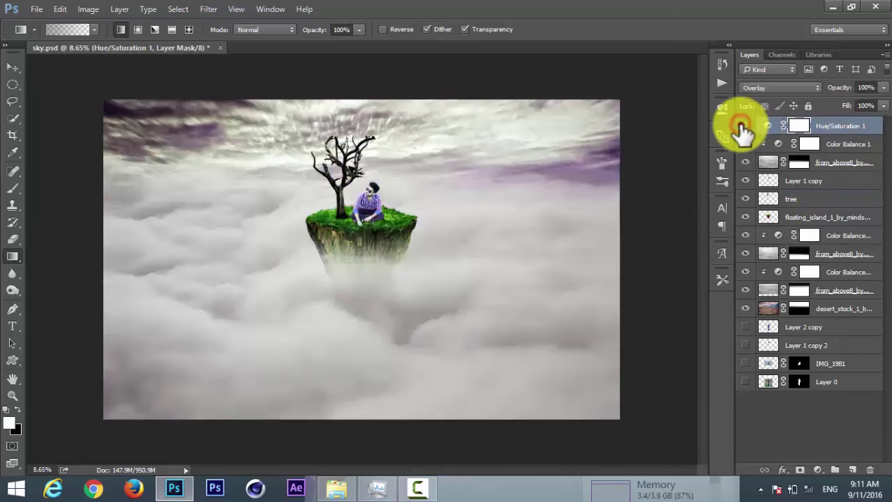
pyautogui.click(746, 125)
pyautogui.moveTo(853, 126)
pyautogui.mouseDown()
pyautogui.moveTo(854, 439)
pyautogui.moveTo(869, 466)
pyautogui.mouseUp()
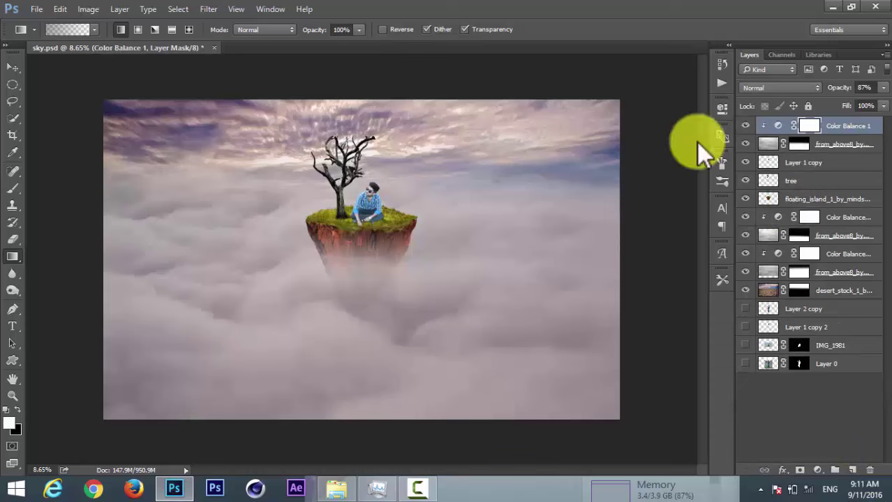
pyautogui.click(337, 489)
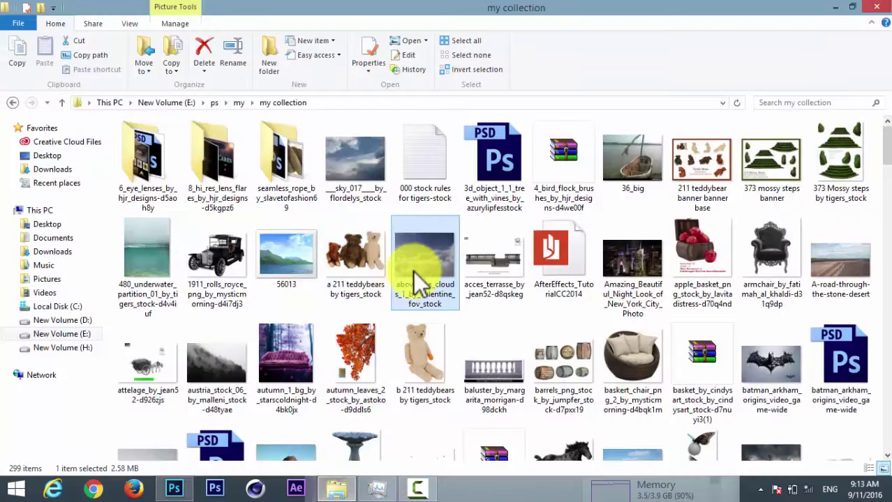
pyautogui.moveTo(413, 271); pyautogui.dragTo(271, 375)
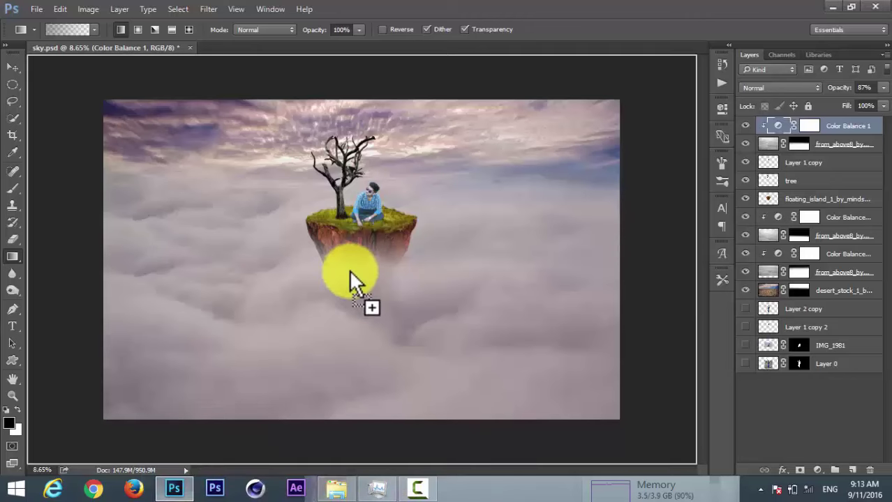
# Step: Scale the dropped cloud photo to cover the canvas, move it below floating_island, and rasterize it
pyautogui.moveTo(349, 269); pyautogui.dragTo(349, 269)
pyautogui.moveTo(453, 390)
pyautogui.mouseDown()
pyautogui.moveTo(565, 392)
pyautogui.moveTo(577, 374)
pyautogui.mouseUp()
pyautogui.moveTo(577, 259); pyautogui.dragTo(626, 259)
pyautogui.click(460, 30)
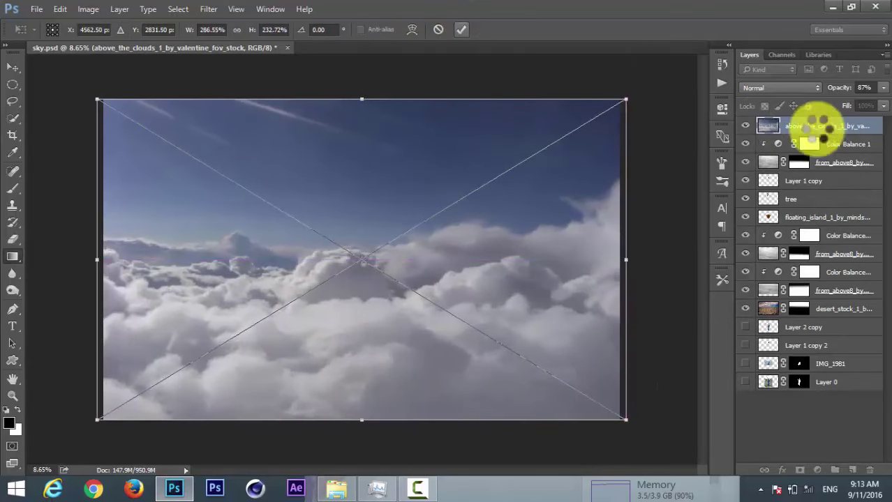
pyautogui.moveTo(823, 127); pyautogui.dragTo(799, 220)
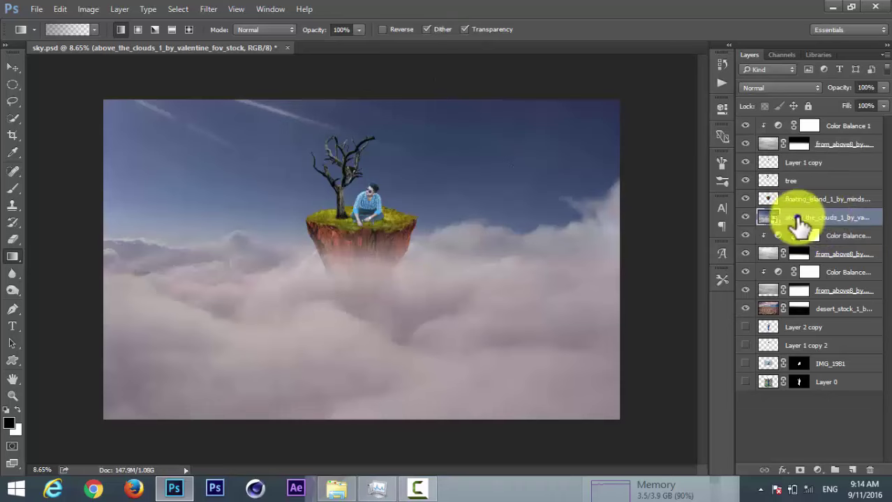
pyautogui.rightClick(799, 217)
pyautogui.click(632, 289)
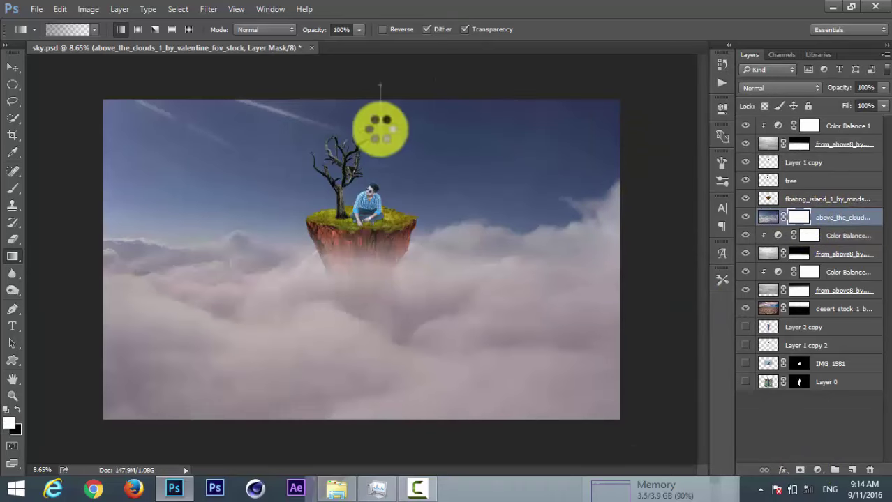
# Step: Gradient-mask the clouds to show sky at top, move them above floating_island, and fade across its base
pyautogui.moveTo(385, 125)
pyautogui.mouseDown()
pyautogui.moveTo(369, 155)
pyautogui.moveTo(370, 221)
pyautogui.moveTo(411, 175)
pyautogui.mouseUp()
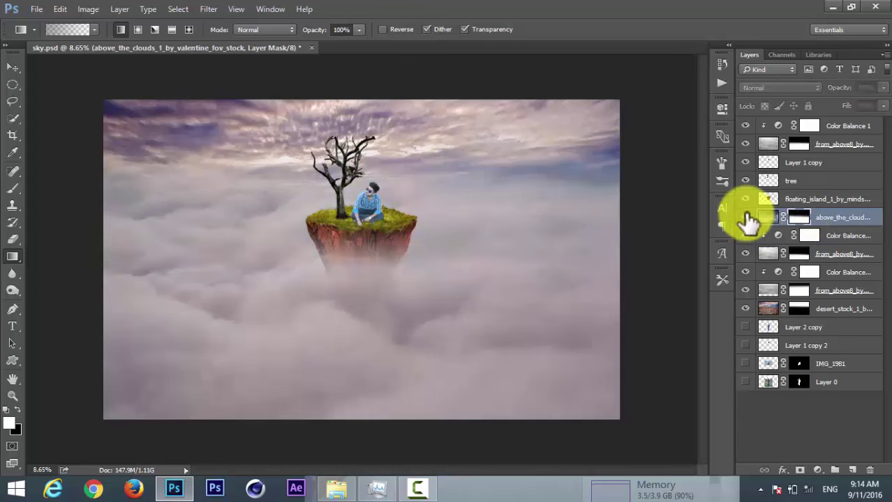
pyautogui.click(774, 217)
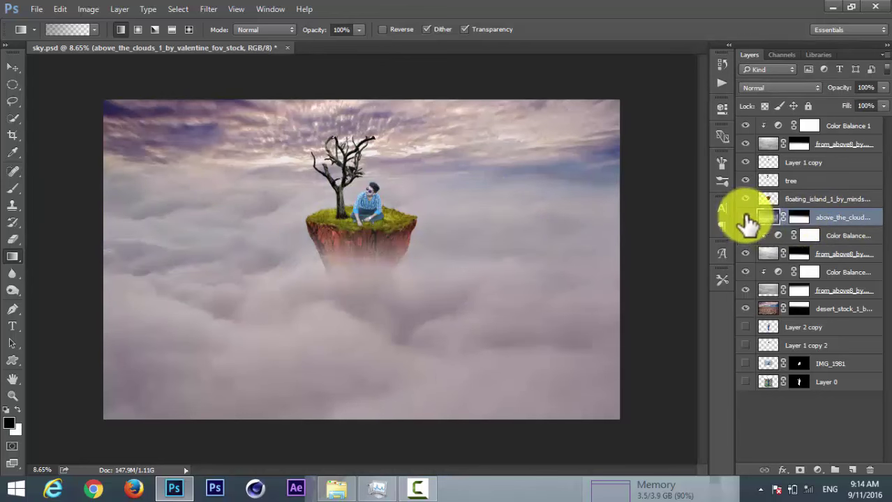
pyautogui.moveTo(787, 227); pyautogui.dragTo(832, 192)
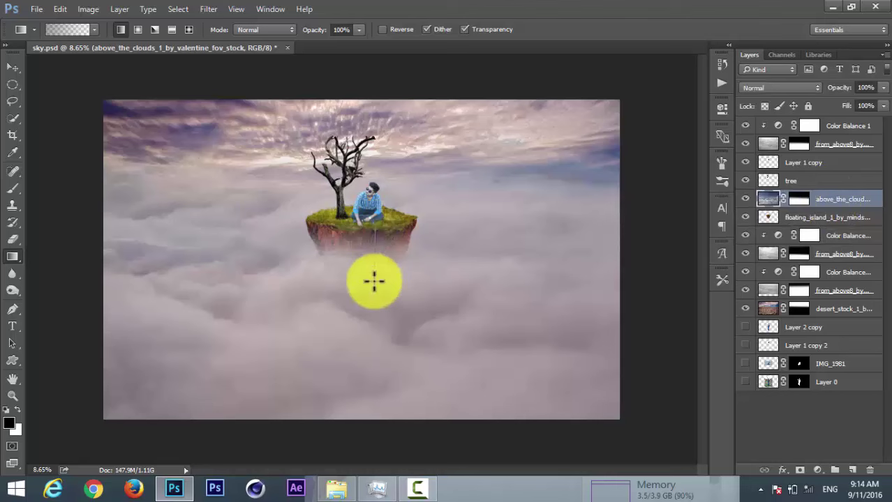
pyautogui.click(798, 199)
pyautogui.moveTo(368, 237); pyautogui.dragTo(368, 292)
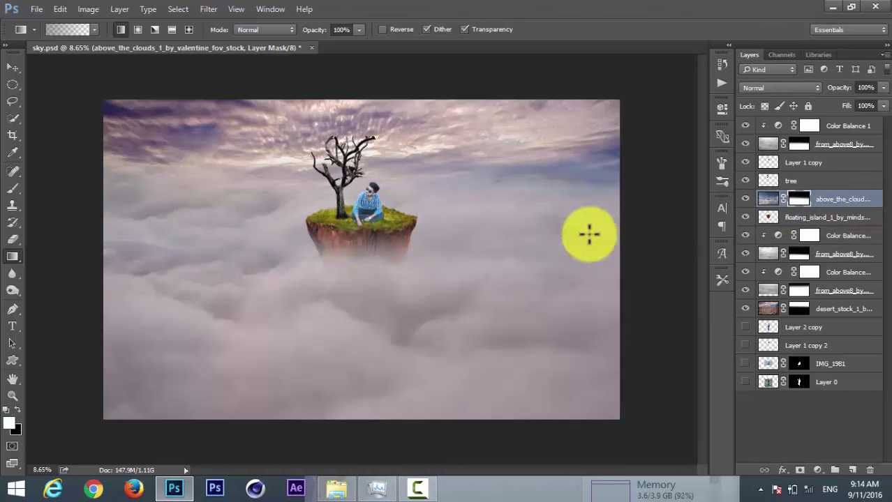
pyautogui.click(745, 144)
pyautogui.click(745, 144)
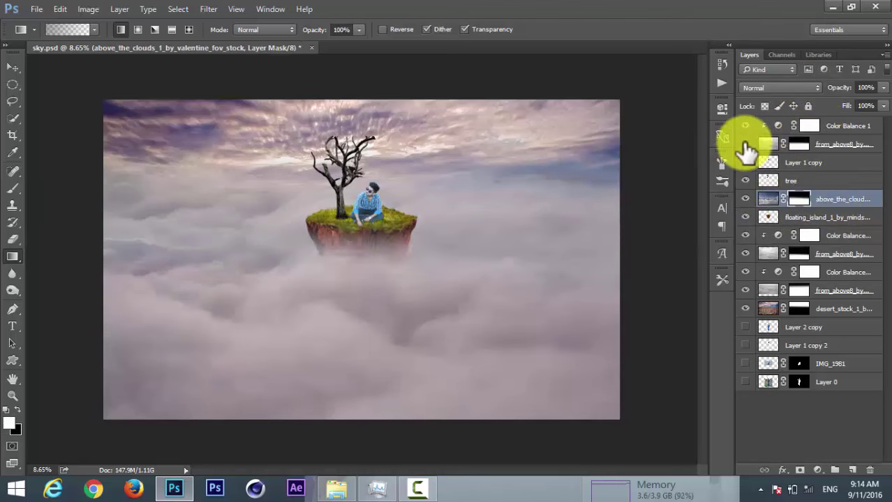
pyautogui.click(745, 143)
# Step: Move the clouds layer under Color Balance 1 so it is tinted pink
pyautogui.moveTo(834, 199); pyautogui.dragTo(840, 140)
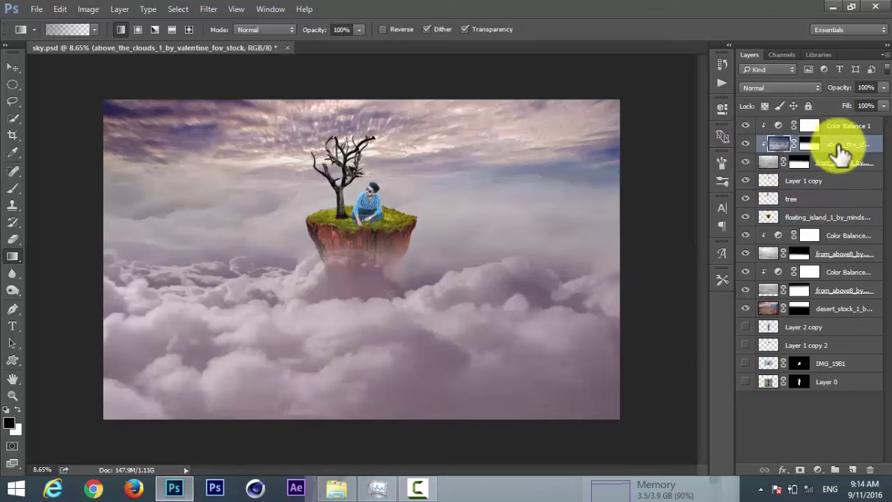
pyautogui.rightClick(853, 143)
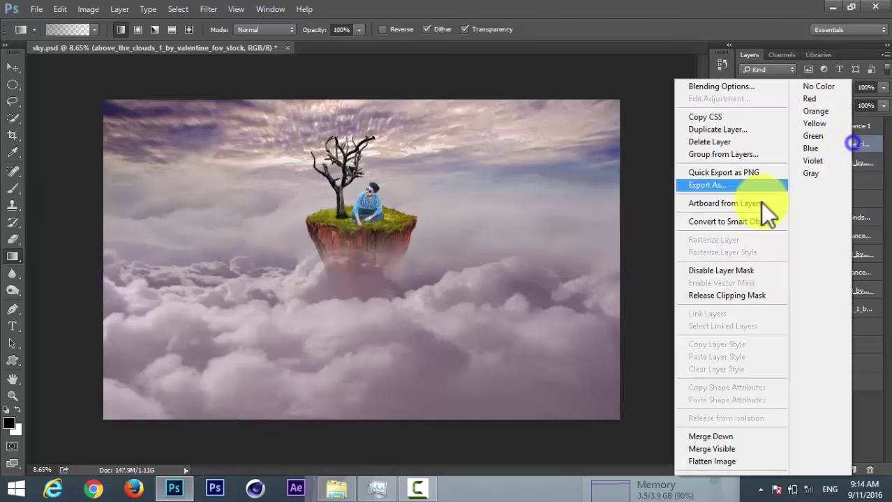
pyautogui.click(797, 144)
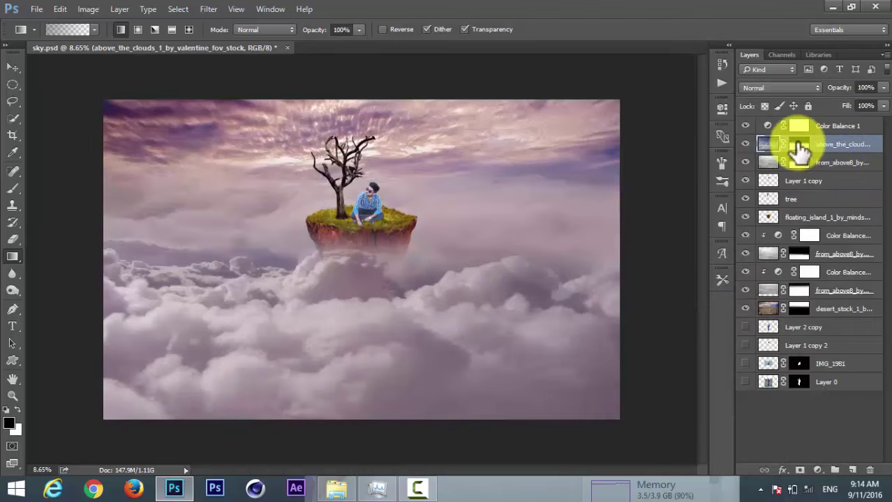
pyautogui.press('x')
# Step: Refine the mask fades below the island and duplicate the clouds layer beneath floating_island
pyautogui.moveTo(359, 299); pyautogui.dragTo(370, 242)
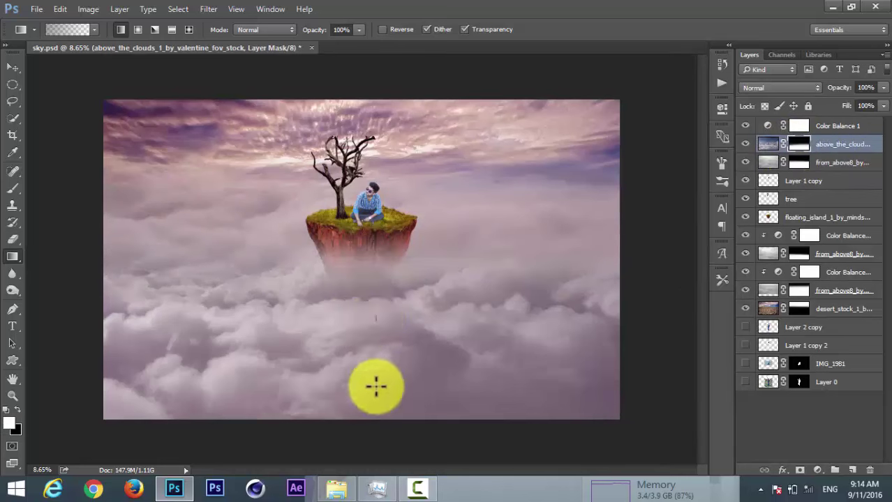
pyautogui.moveTo(374, 382); pyautogui.dragTo(380, 300)
pyautogui.moveTo(400, 371); pyautogui.dragTo(399, 327)
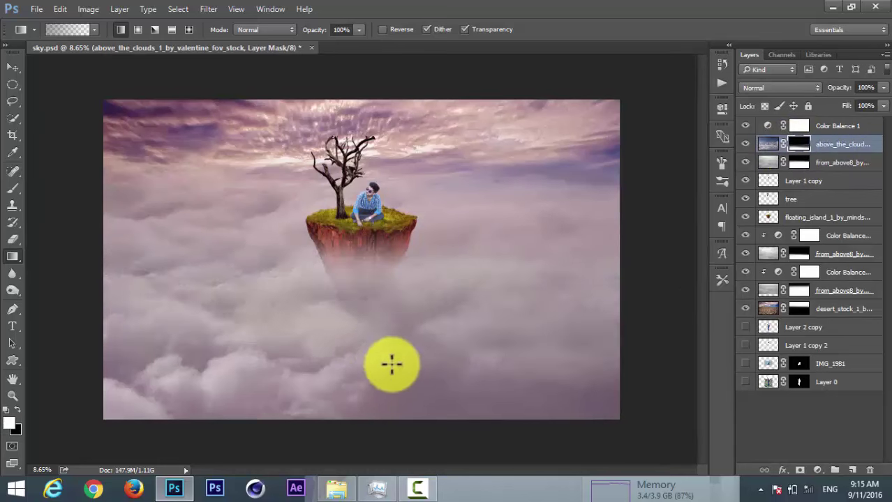
pyautogui.moveTo(392, 360); pyautogui.dragTo(380, 271)
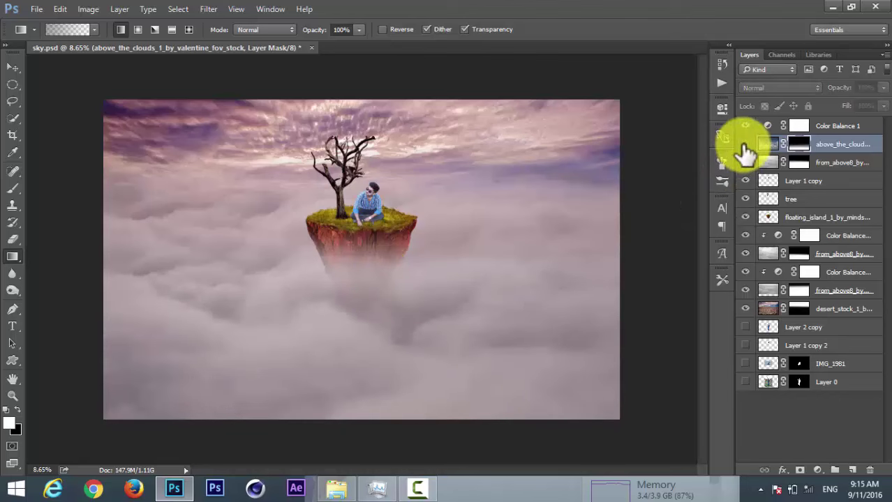
pyautogui.click(768, 144)
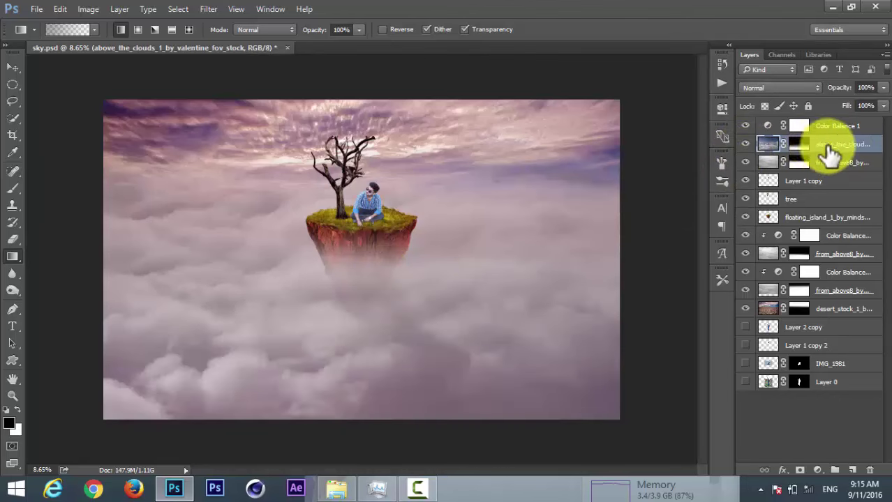
pyautogui.moveTo(830, 153); pyautogui.dragTo(830, 237)
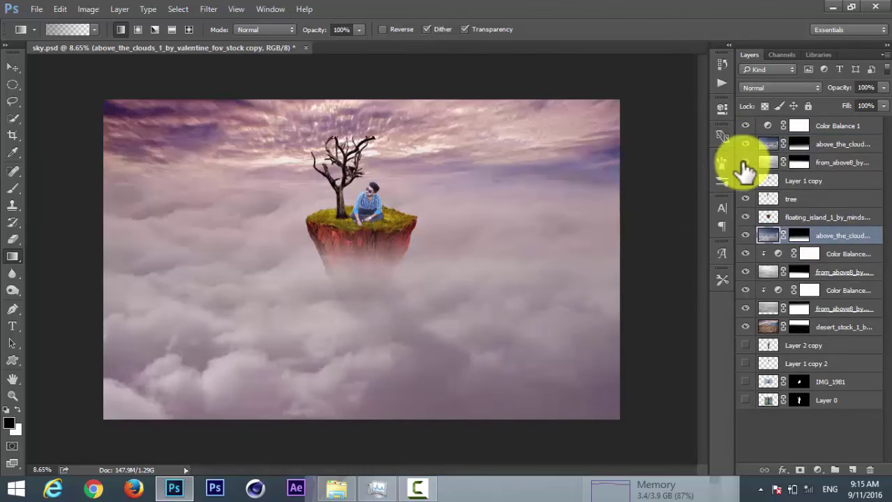
# Step: Compare cloud layer visibility and reposition the clouds copy below the floating island
pyautogui.click(745, 144)
pyautogui.click(745, 162)
pyautogui.click(745, 162)
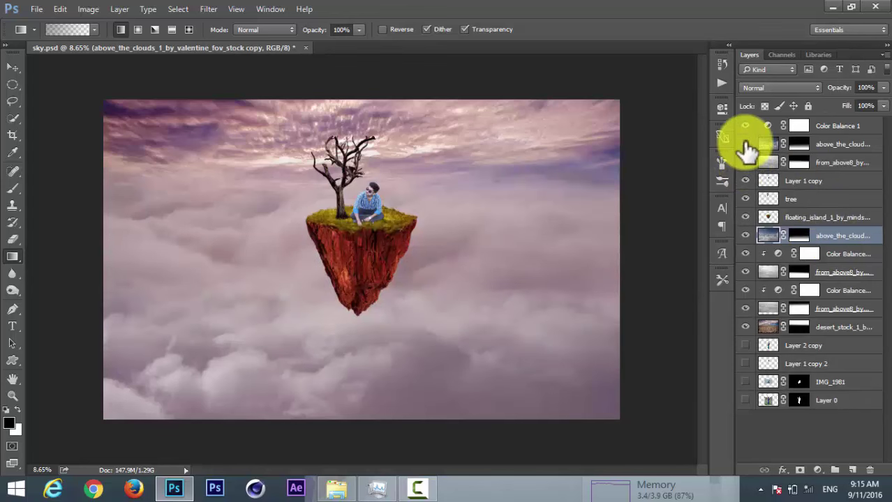
pyautogui.moveTo(779, 241); pyautogui.dragTo(832, 192)
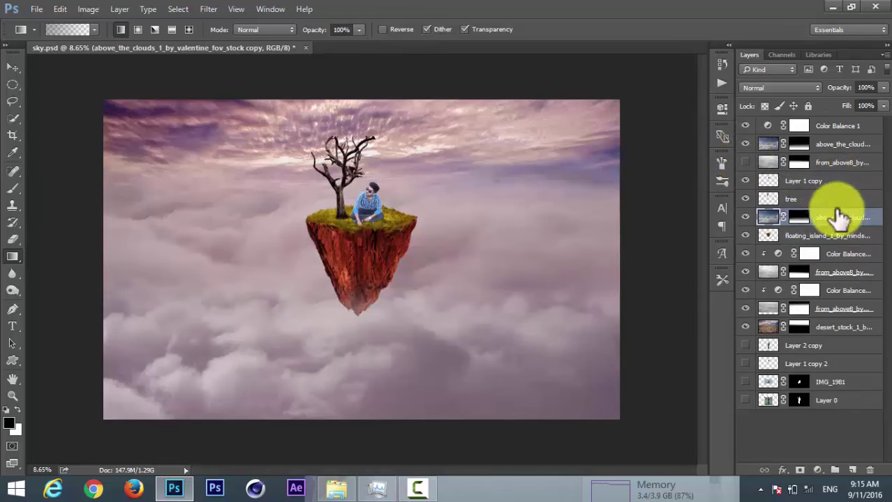
pyautogui.click(799, 199)
pyautogui.press('x')
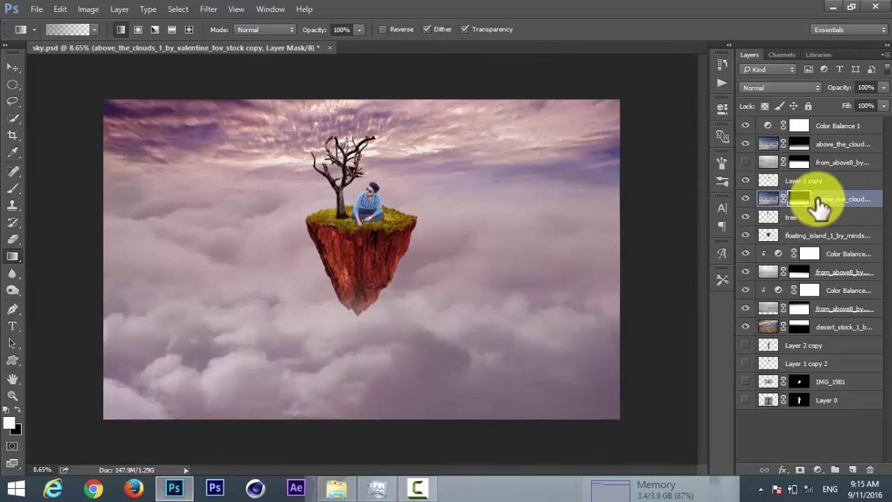
pyautogui.keyDown('ctrl'); pyautogui.click(799, 199); pyautogui.keyUp('ctrl')
pyautogui.click(767, 199)
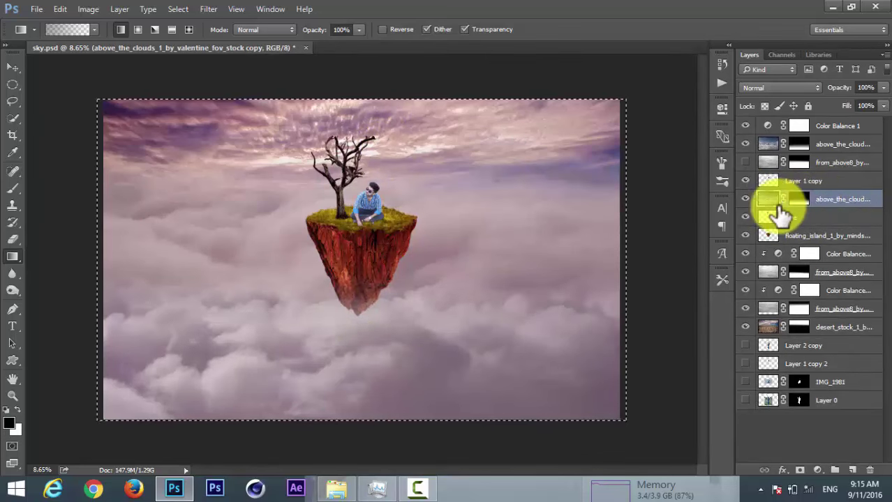
pyautogui.moveTo(780, 216)
pyautogui.mouseDown()
pyautogui.moveTo(827, 243)
pyautogui.moveTo(806, 139)
pyautogui.mouseUp()
# Step: Shift the clouds copy upward and enlarge it slightly to cover the canvas
pyautogui.click(745, 143)
pyautogui.click(746, 143)
pyautogui.hotkey('ctrl', 't')
pyautogui.moveTo(528, 288)
pyautogui.mouseDown()
pyautogui.moveTo(438, 249)
pyautogui.moveTo(434, 193)
pyautogui.mouseUp()
pyautogui.moveTo(633, 262); pyautogui.dragTo(642, 265)
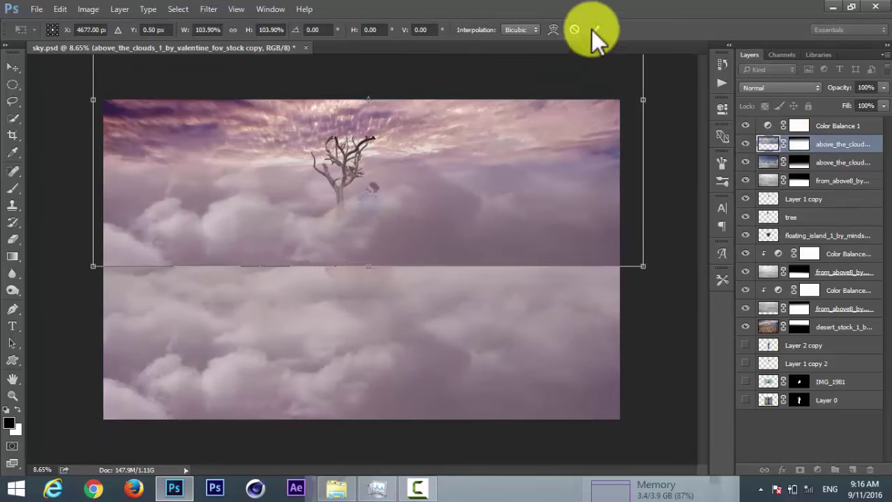
pyautogui.click(595, 29)
# Step: Fade the clouds copy with a black-to-white mask gradient and set its opacity to 57%
pyautogui.click(799, 143)
pyautogui.press('g')
pyautogui.press('x')
pyautogui.moveTo(384, 213); pyautogui.dragTo(371, 259)
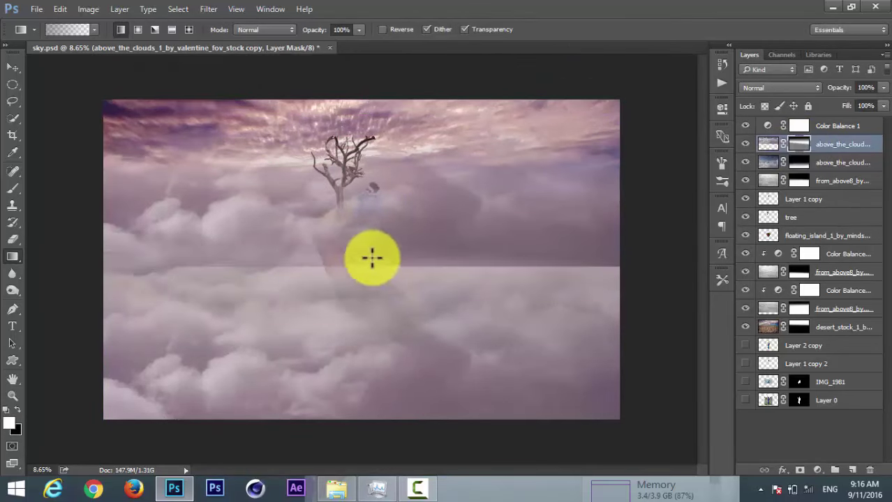
pyautogui.moveTo(378, 207); pyautogui.dragTo(488, 273)
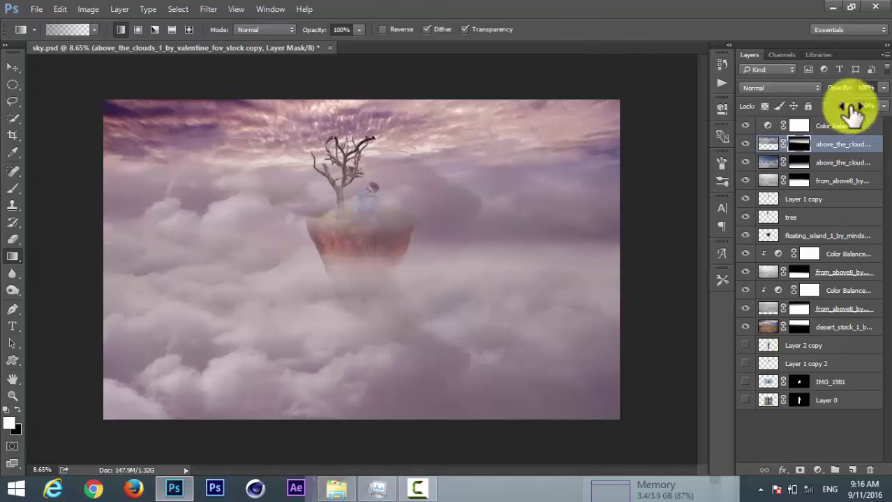
pyautogui.moveTo(853, 112); pyautogui.dragTo(840, 102)
# Step: Place the faded cloud layer below the floating island and toggle its visibility to check
pyautogui.moveTo(846, 147); pyautogui.dragTo(846, 244)
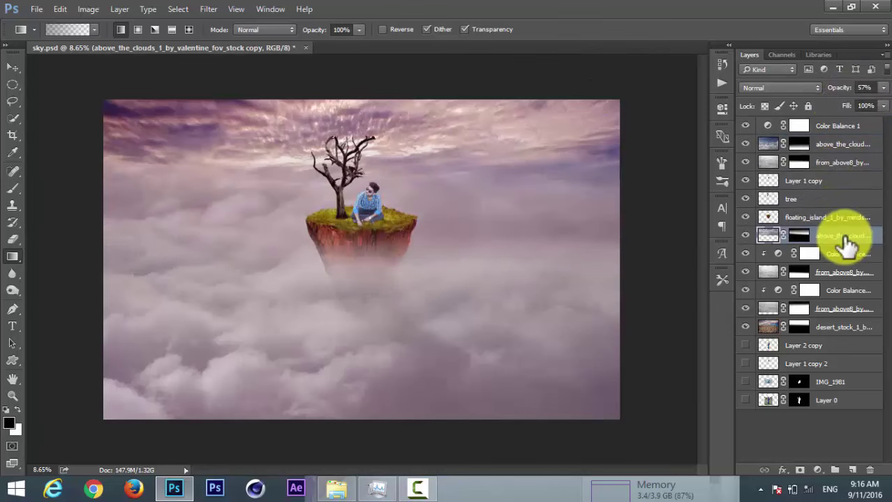
pyautogui.click(745, 235)
pyautogui.click(745, 235)
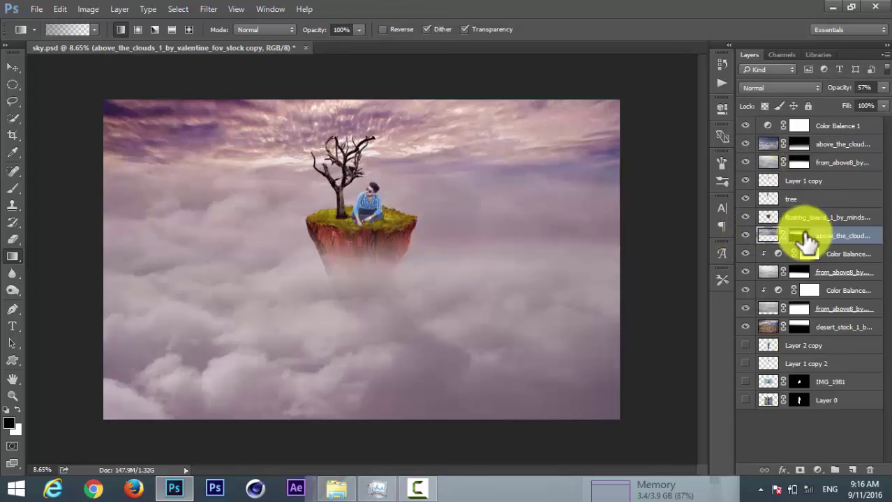
pyautogui.click(806, 241)
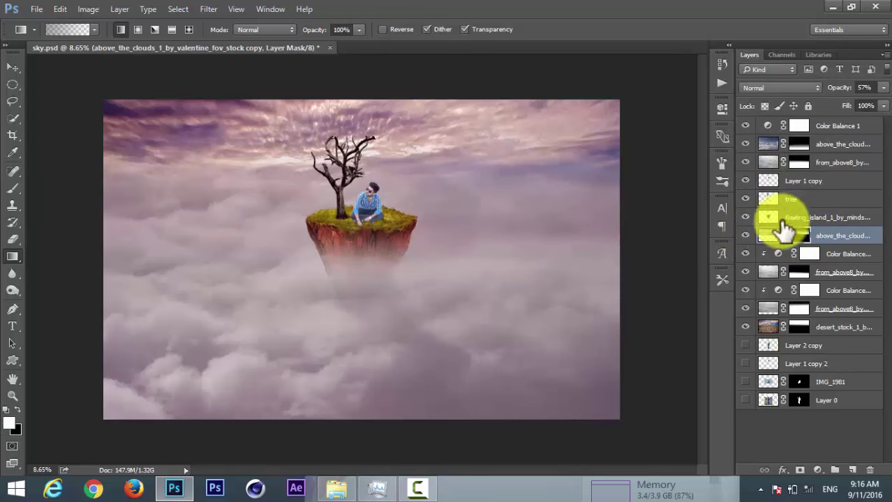
pyautogui.click(834, 325)
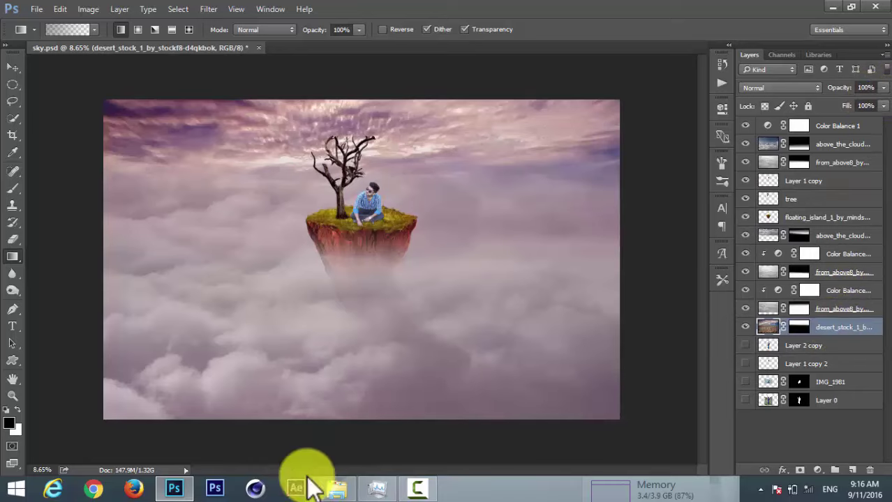
# Step: Drag Dark-Clouds1 from the 'my collection' folder into Photoshop as a layer above the desert photo
pyautogui.click(337, 488)
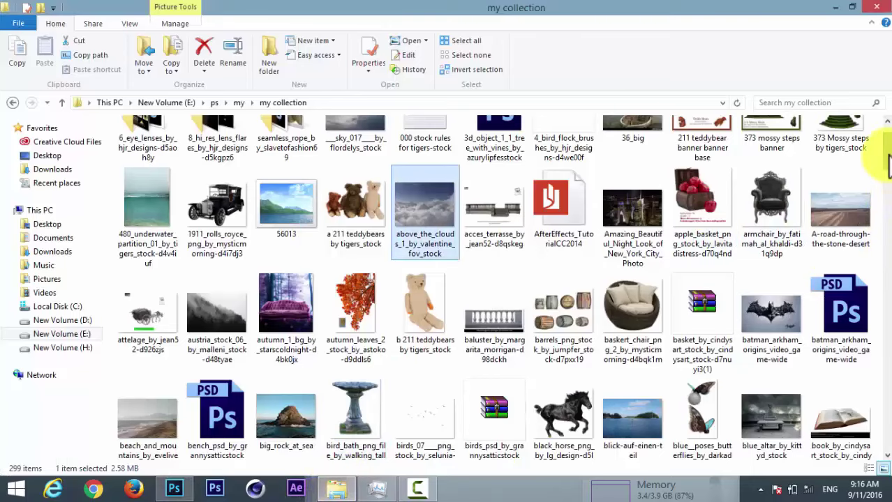
pyautogui.moveTo(887, 165); pyautogui.dragTo(885, 202)
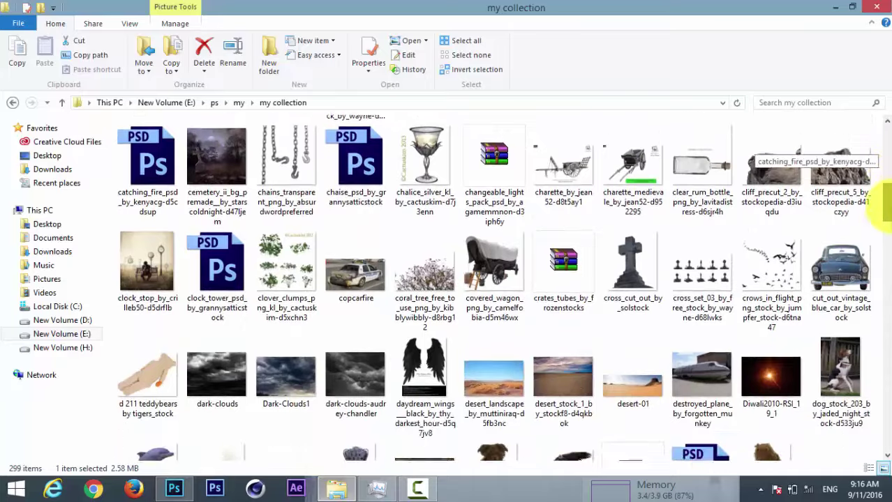
pyautogui.moveTo(883, 203); pyautogui.dragTo(812, 249)
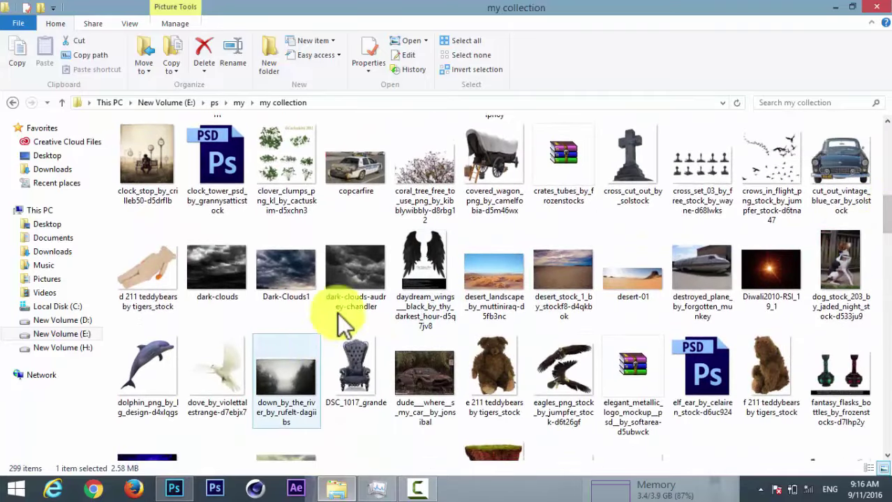
pyautogui.click(278, 271)
pyautogui.scroll(-1, 216, 411)
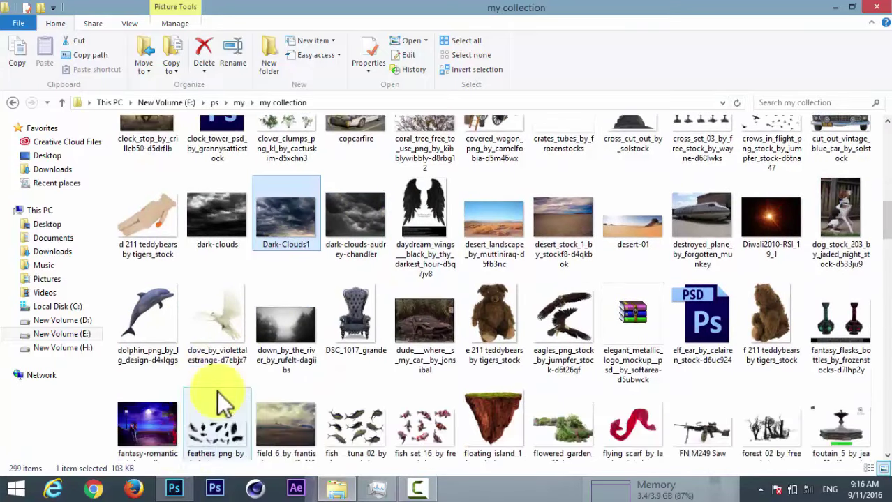
pyautogui.moveTo(289, 219)
pyautogui.mouseDown()
pyautogui.moveTo(183, 492)
pyautogui.moveTo(329, 287)
pyautogui.mouseUp()
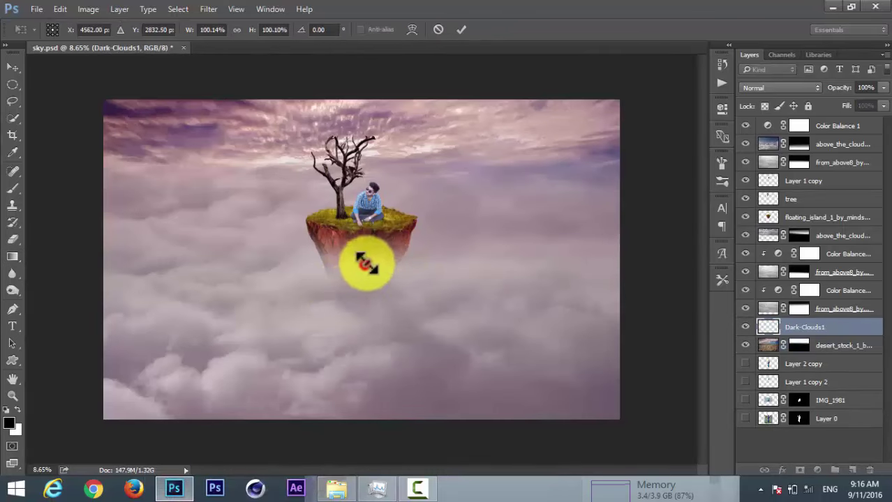
# Step: Scale, move and skew Dark-Clouds1 so it stretches across the whole upper sky
pyautogui.moveTo(364, 263); pyautogui.dragTo(472, 328)
pyautogui.moveTo(392, 229)
pyautogui.mouseDown()
pyautogui.moveTo(251, 192)
pyautogui.moveTo(255, 199)
pyautogui.mouseUp()
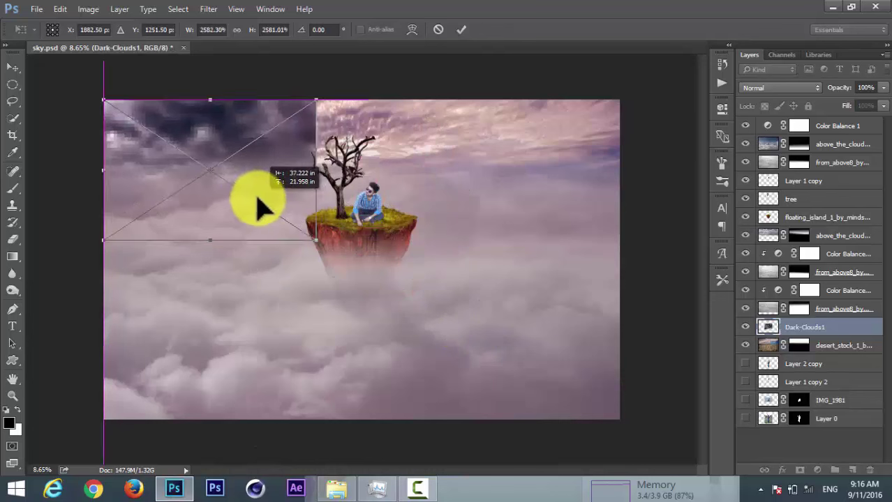
pyautogui.moveTo(315, 239); pyautogui.dragTo(567, 238)
pyautogui.moveTo(567, 100)
pyautogui.mouseDown()
pyautogui.moveTo(314, 111)
pyautogui.moveTo(627, 94)
pyautogui.mouseUp()
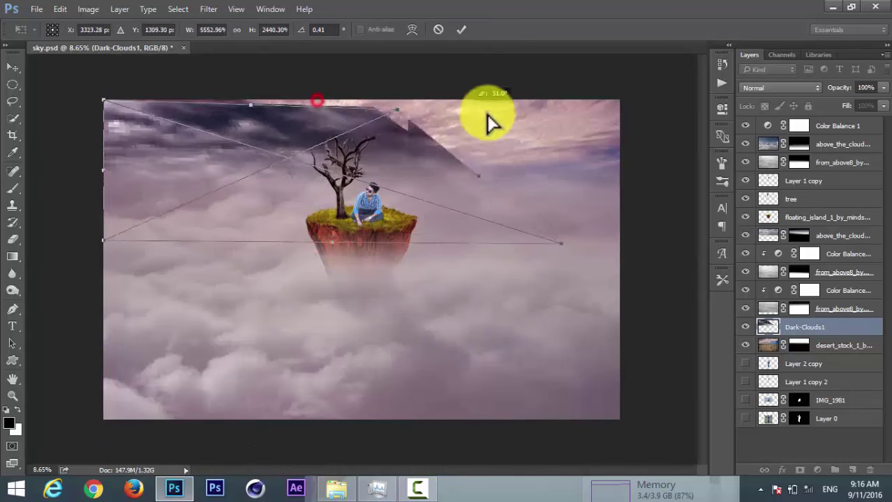
pyautogui.moveTo(565, 242); pyautogui.dragTo(632, 259)
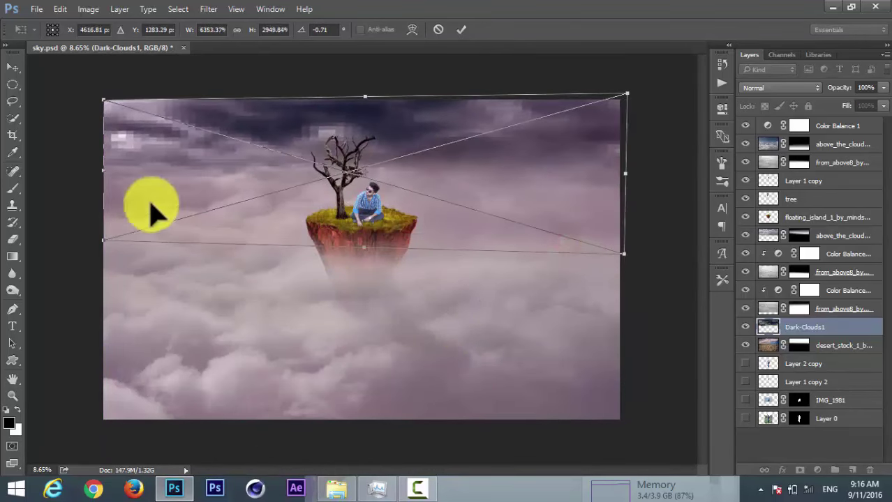
pyautogui.moveTo(103, 100); pyautogui.dragTo(56, 88)
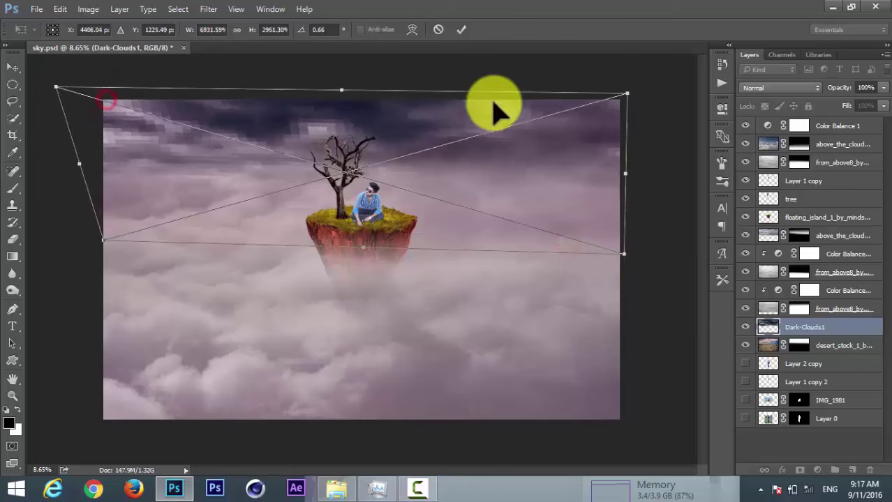
pyautogui.click(461, 29)
# Step: Try Screen and Overlay blending, keep Normal at 85% opacity, and load the clouds as a selection
pyautogui.press('g')
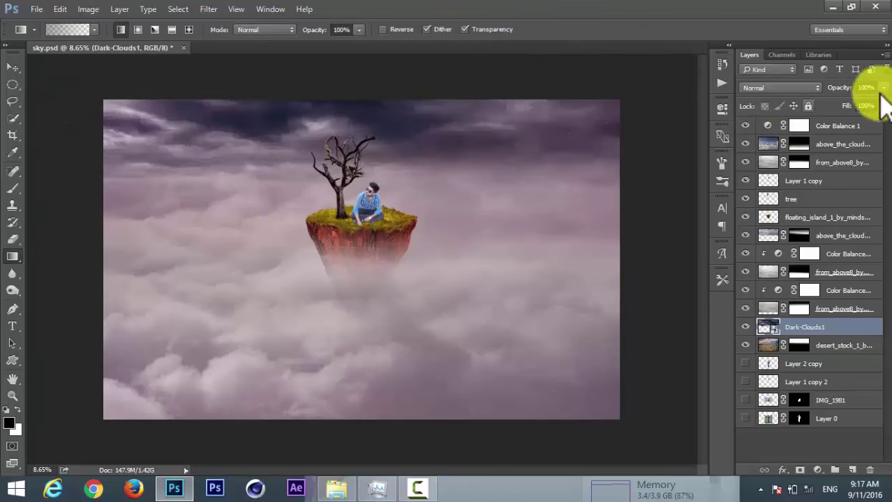
pyautogui.moveTo(860, 112); pyautogui.dragTo(872, 100)
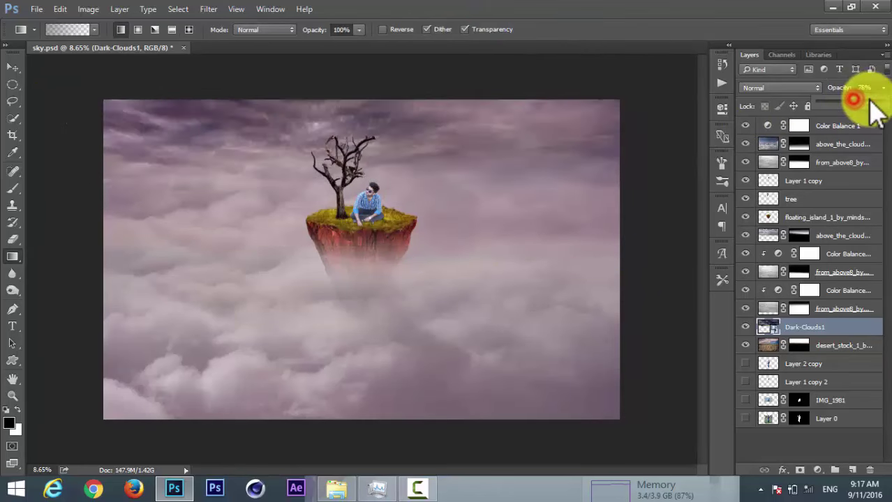
pyautogui.click(789, 88)
pyautogui.click(780, 190)
pyautogui.click(788, 88)
pyautogui.click(783, 215)
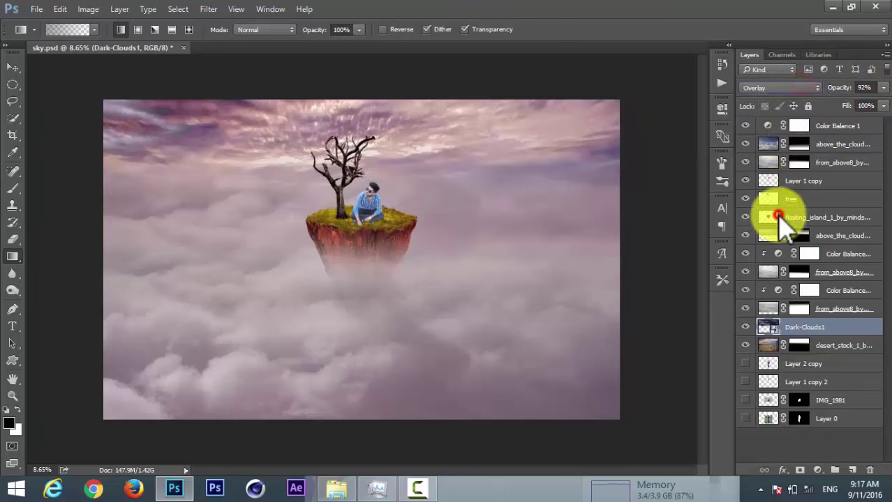
pyautogui.click(795, 86)
pyautogui.click(796, 91)
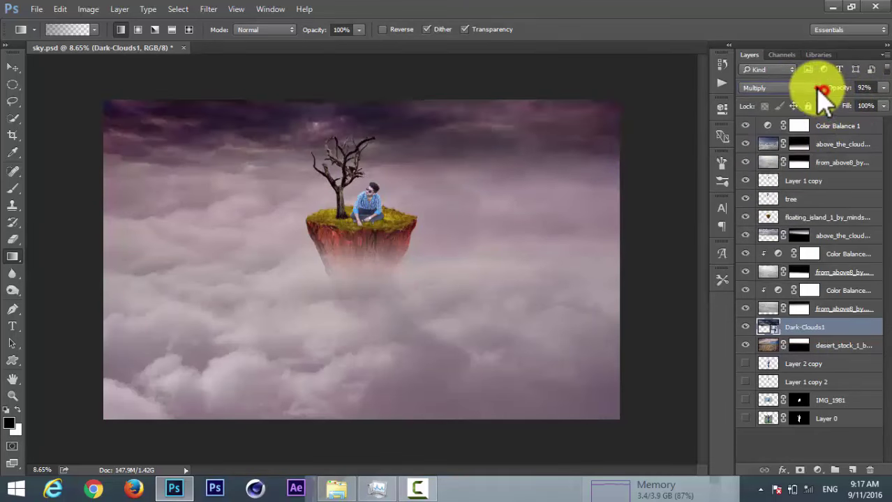
pyautogui.moveTo(863, 112); pyautogui.dragTo(869, 100)
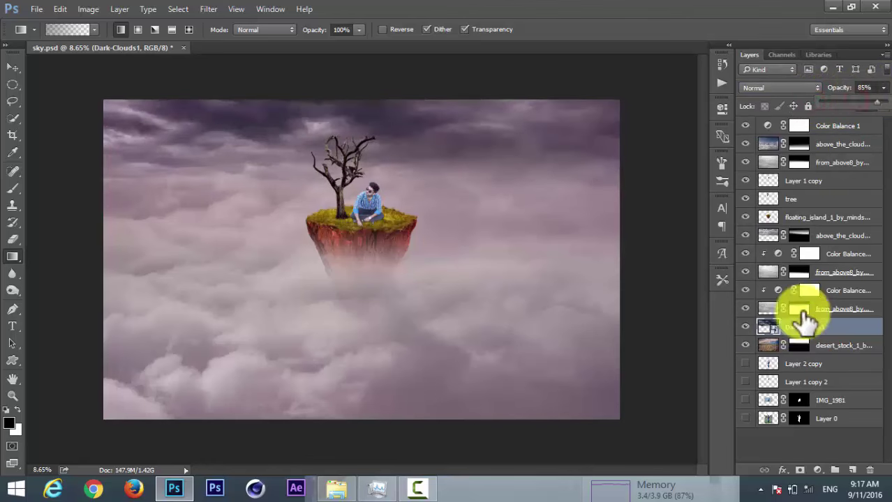
pyautogui.rightClick(802, 327)
pyautogui.click(680, 290)
# Step: Add a Color Balance adjustment to the dark clouds, with Red +13 and Yellow/Blue -11
pyautogui.keyDown('ctrl'); pyautogui.click(768, 314); pyautogui.keyUp('ctrl')
pyautogui.click(817, 470)
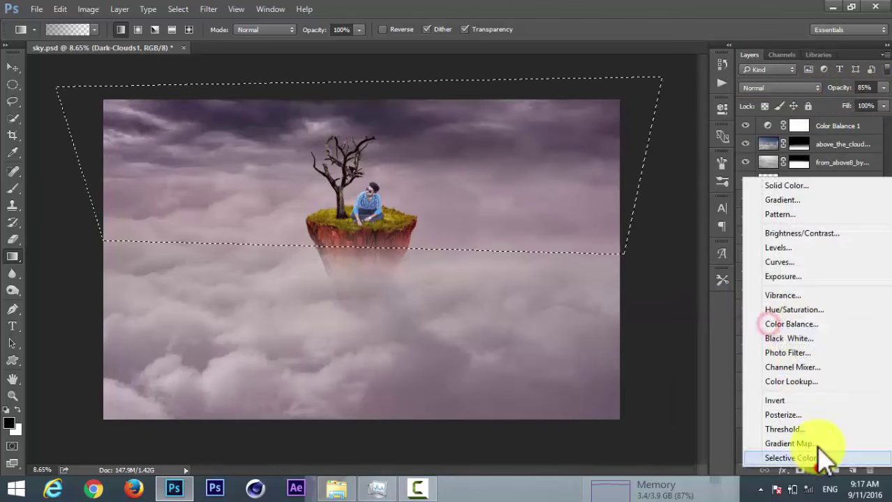
pyautogui.click(786, 322)
pyautogui.click(593, 168)
pyautogui.moveTo(595, 168); pyautogui.dragTo(593, 213)
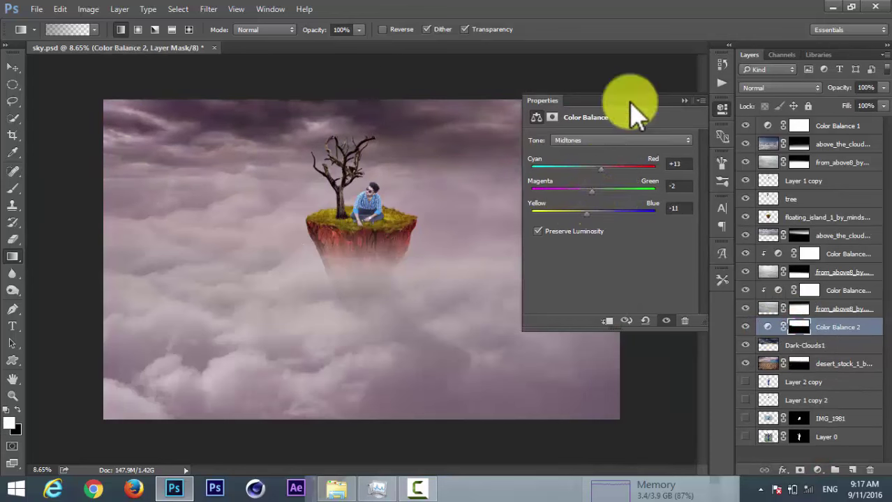
pyautogui.click(685, 101)
# Step: Set Dark-Clouds1 and Color Balance 2 to 65% opacity, then select Layer 2 copy
pyautogui.keyDown('shift'); pyautogui.click(830, 345); pyautogui.keyUp('shift')
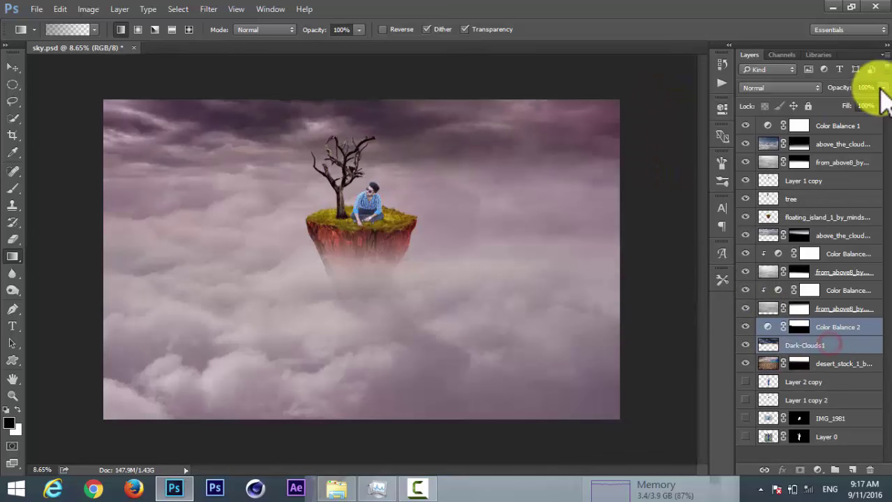
pyautogui.moveTo(883, 88); pyautogui.dragTo(859, 101)
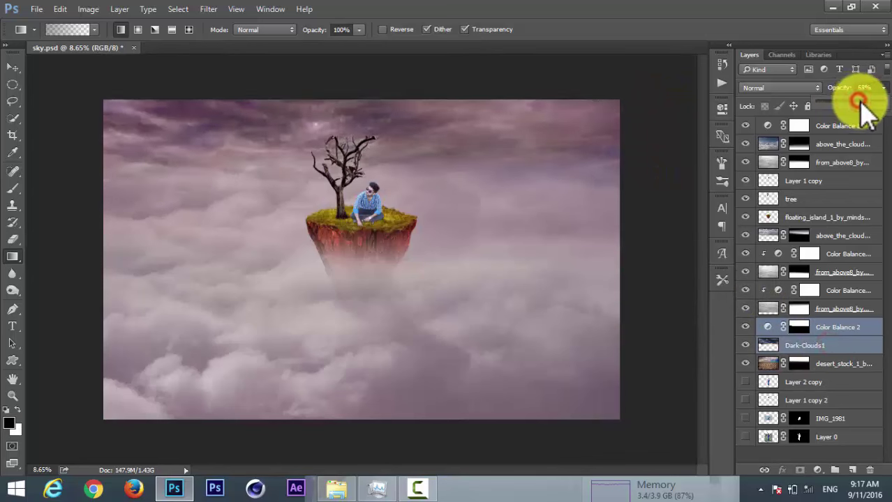
pyautogui.click(799, 327)
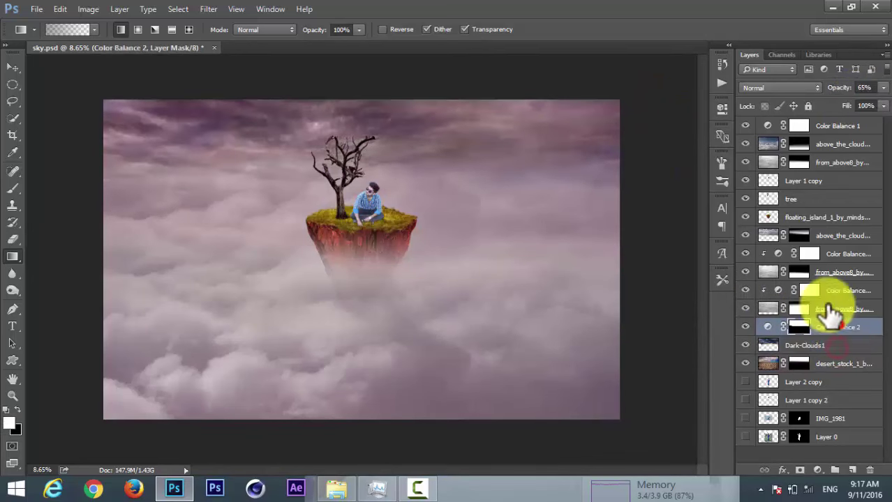
pyautogui.click(838, 145)
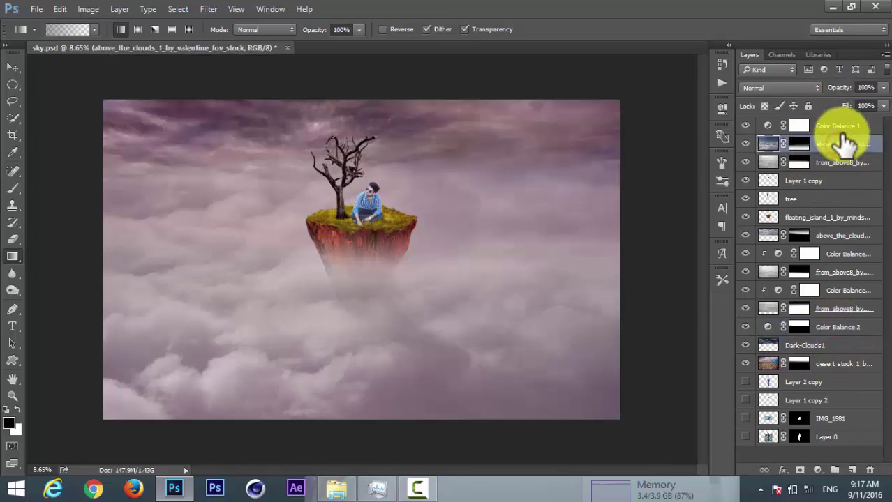
pyautogui.click(803, 384)
# Step: Show Layer 2 copy, raise it in the stack, and shrink the standing man into the clouds
pyautogui.click(745, 382)
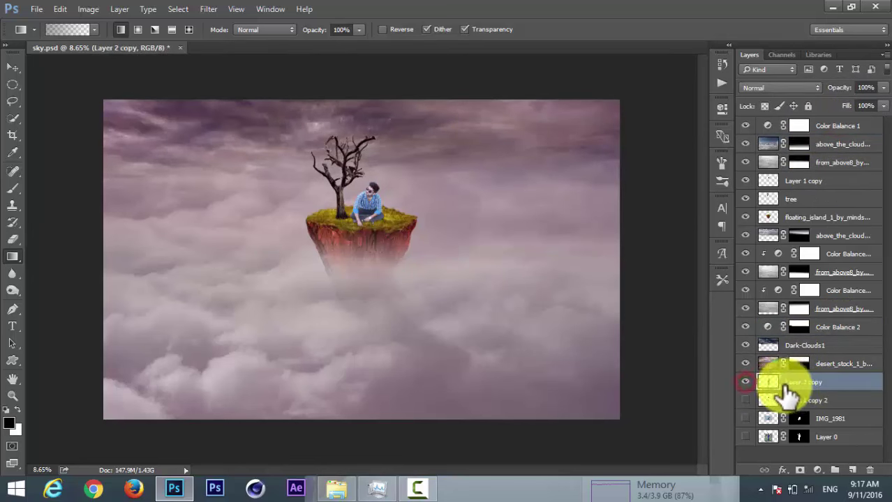
pyautogui.moveTo(804, 380)
pyautogui.mouseDown()
pyautogui.moveTo(813, 318)
pyautogui.moveTo(787, 246)
pyautogui.moveTo(816, 157)
pyautogui.mouseUp()
pyautogui.hotkey('ctrl', 't')
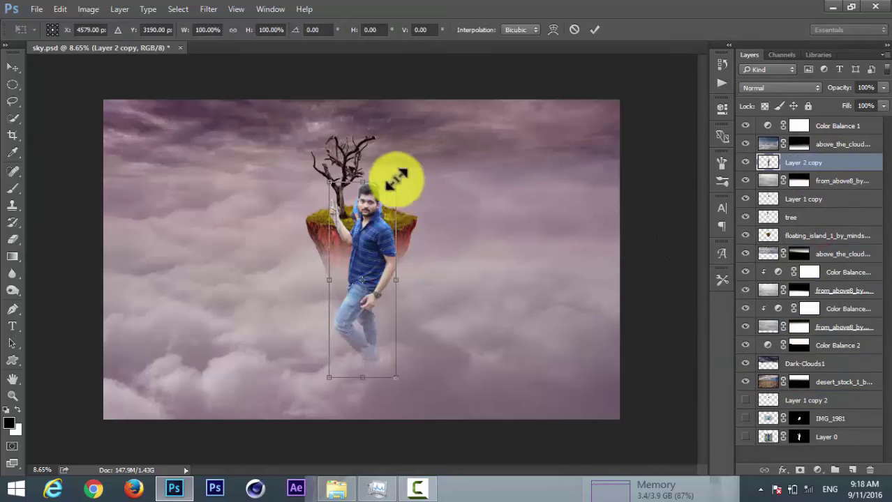
pyautogui.moveTo(395, 175); pyautogui.dragTo(378, 236)
pyautogui.moveTo(370, 266)
pyautogui.mouseDown()
pyautogui.moveTo(427, 290)
pyautogui.moveTo(424, 279)
pyautogui.mouseUp()
pyautogui.moveTo(436, 334)
pyautogui.mouseDown()
pyautogui.moveTo(433, 314)
pyautogui.moveTo(453, 318)
pyautogui.mouseUp()
# Step: Fine-tune the man's size and tilt as a small figure below the island
pyautogui.scroll(2, 436, 307)
pyautogui.scroll(3, 447, 300)
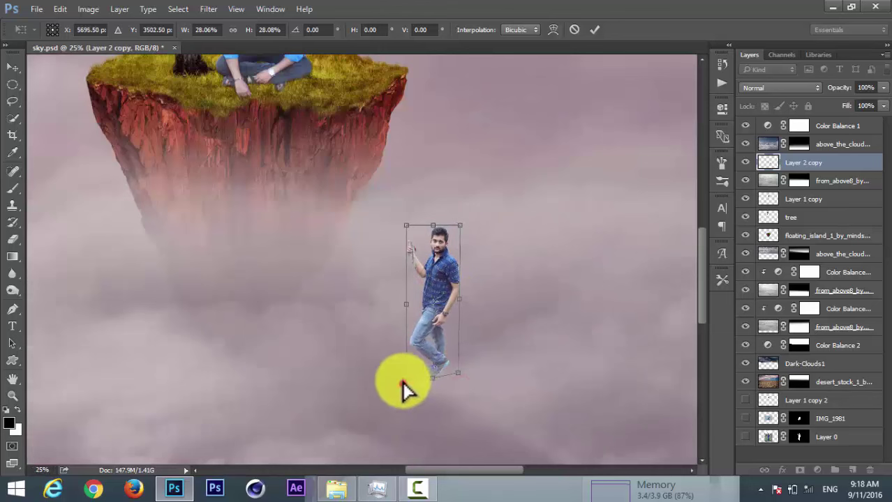
pyautogui.moveTo(402, 382); pyautogui.dragTo(407, 374)
pyautogui.moveTo(458, 227); pyautogui.dragTo(406, 230)
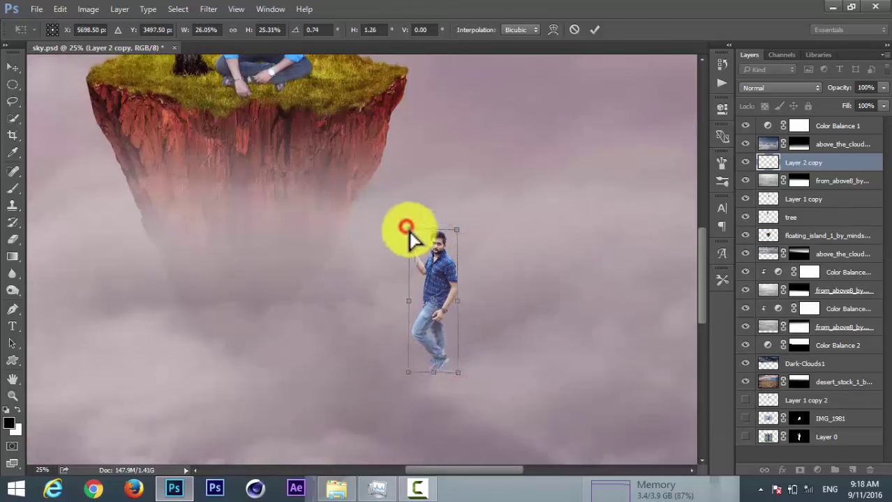
pyautogui.moveTo(458, 372)
pyautogui.mouseDown()
pyautogui.moveTo(457, 363)
pyautogui.moveTo(413, 364)
pyautogui.mouseUp()
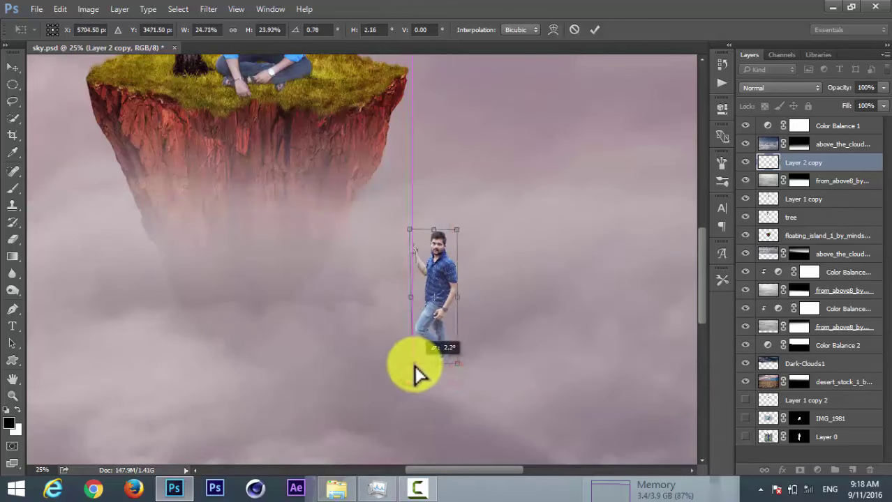
pyautogui.moveTo(454, 229); pyautogui.dragTo(455, 236)
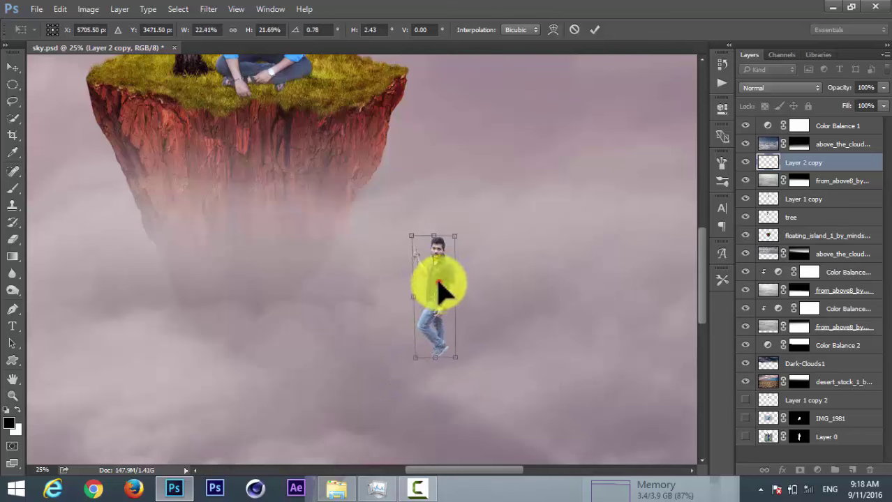
pyautogui.click(595, 30)
pyautogui.press('g')
pyautogui.scroll(-5, 473, 244)
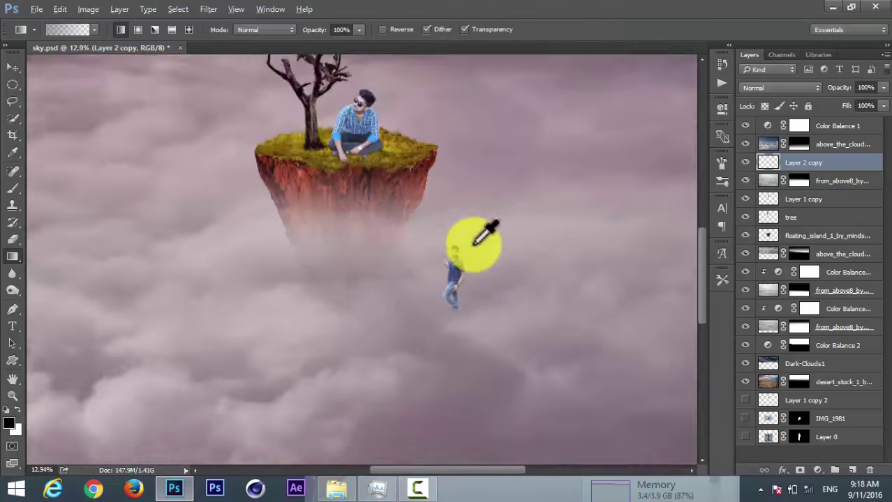
# Step: Enlarge the small figure slightly with another Free Transform
pyautogui.hotkey('ctrl', 't')
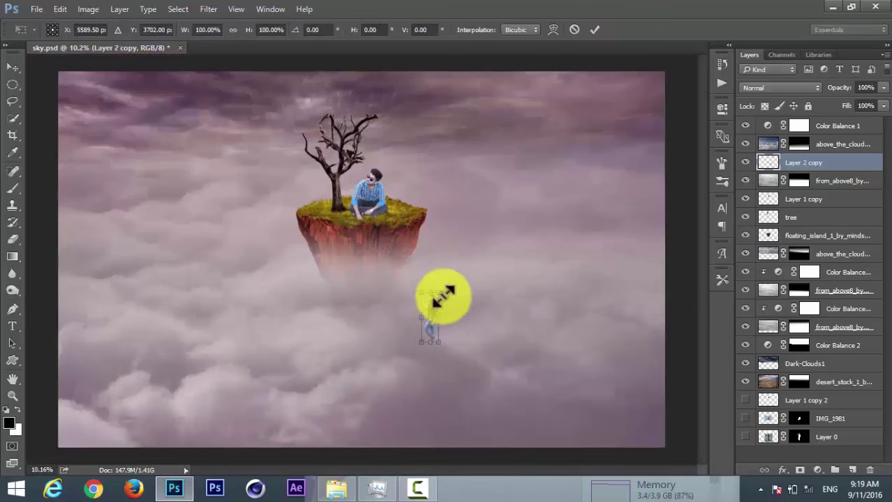
pyautogui.moveTo(443, 291); pyautogui.dragTo(442, 285)
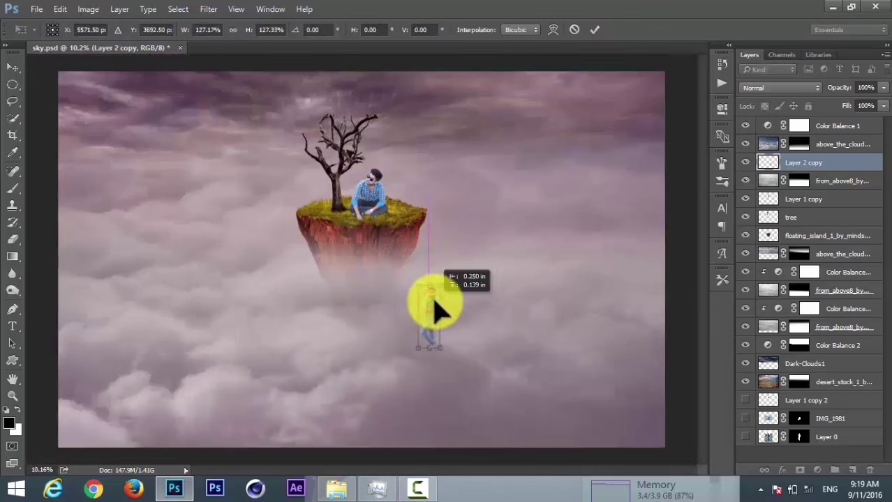
pyautogui.click(594, 29)
pyautogui.press('g')
pyautogui.click(801, 159)
pyautogui.write('harsh')
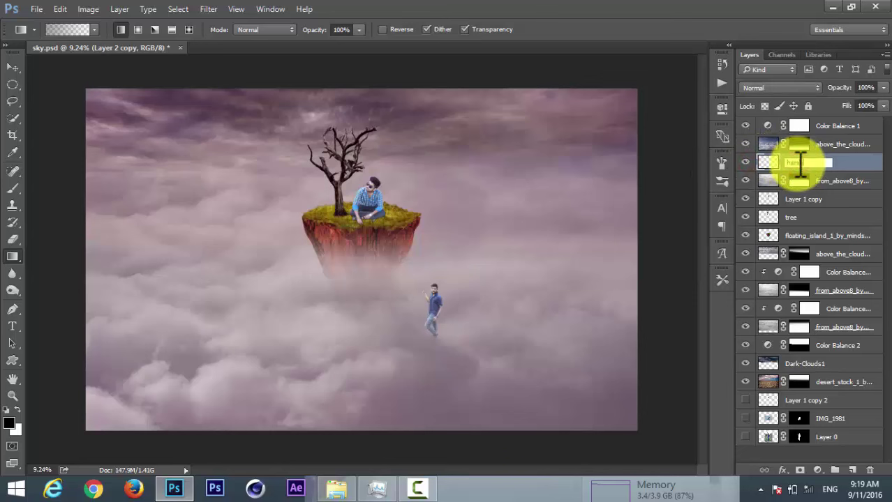
# Step: Rename the standing and seated man layers and move the standing man's layer higher
pyautogui.click(856, 168)
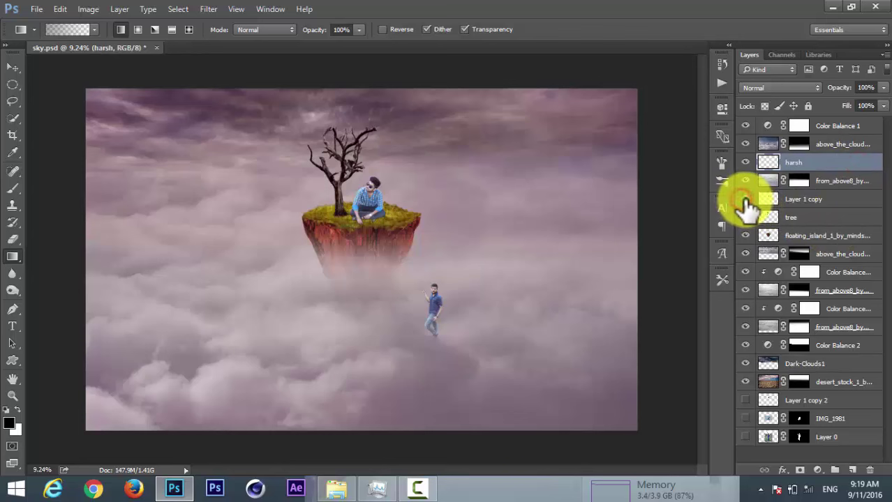
pyautogui.click(746, 201)
pyautogui.click(810, 201)
pyautogui.write('arpan')
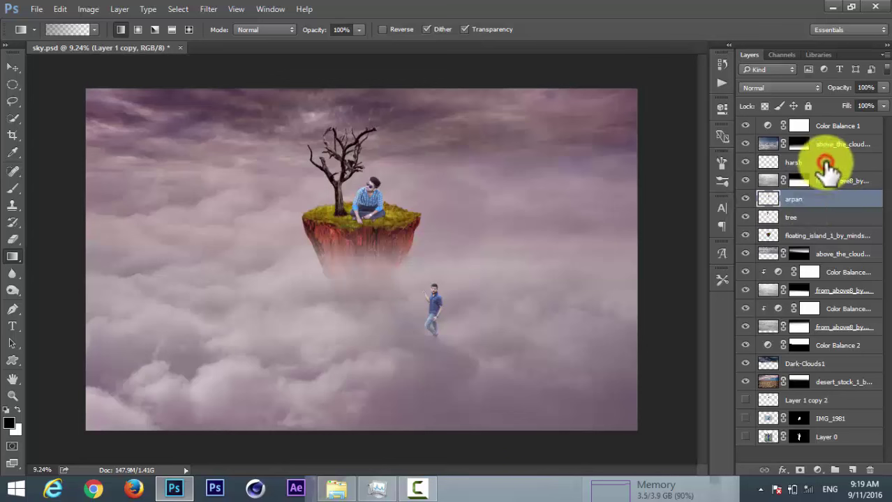
pyautogui.click(811, 164)
pyautogui.moveTo(813, 166)
pyautogui.mouseDown()
pyautogui.moveTo(810, 136)
pyautogui.moveTo(817, 148)
pyautogui.mouseUp()
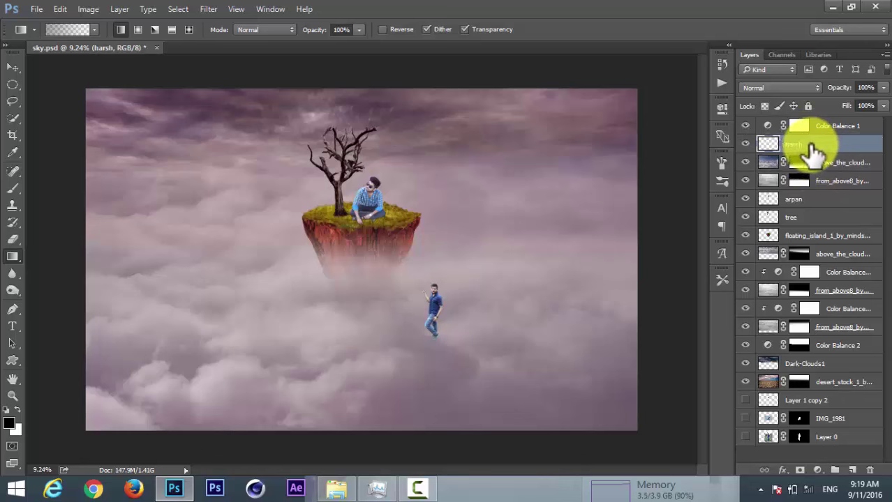
pyautogui.click(837, 147)
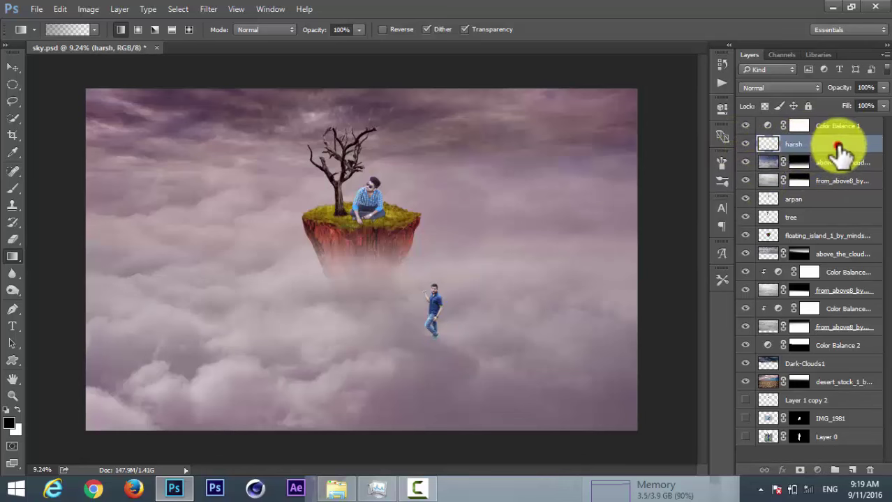
# Step: Put the standing man beneath the upper clouds, hide the lower clouds layer, and set Dark-Clouds1 to 38%
pyautogui.moveTo(837, 147); pyautogui.dragTo(809, 175)
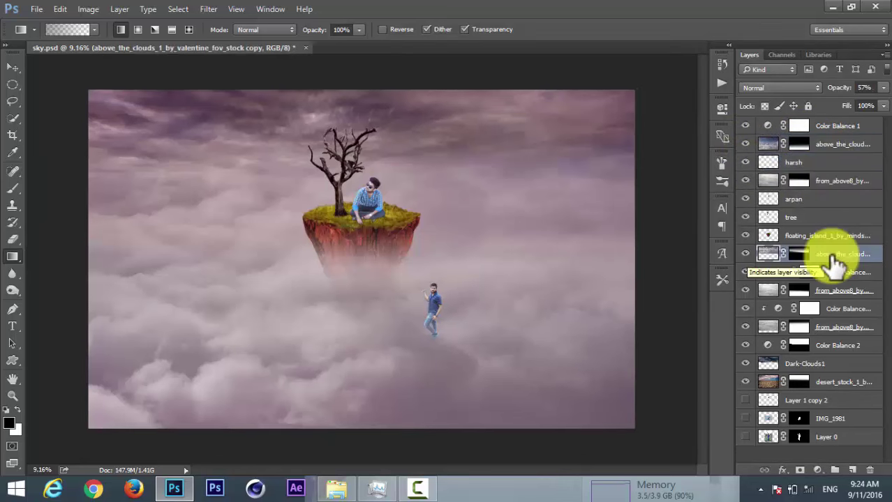
pyautogui.click(745, 254)
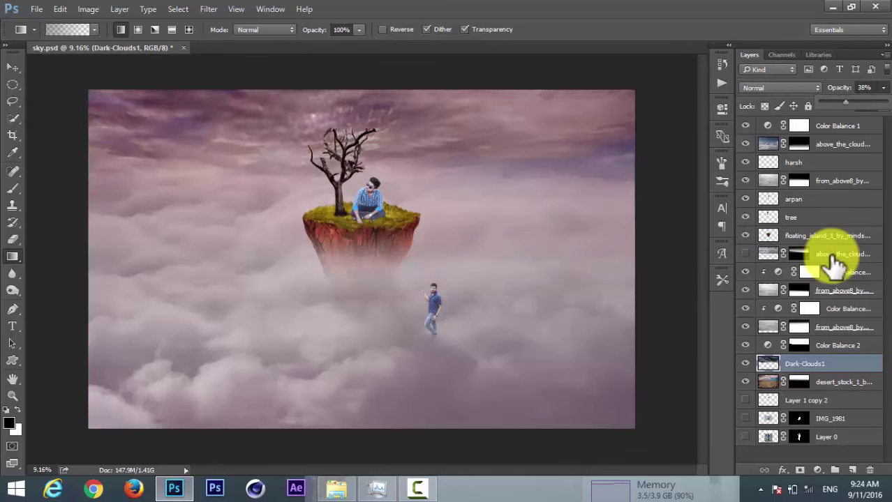
pyautogui.press('Up')
pyautogui.press('Up')
pyautogui.press('Up')
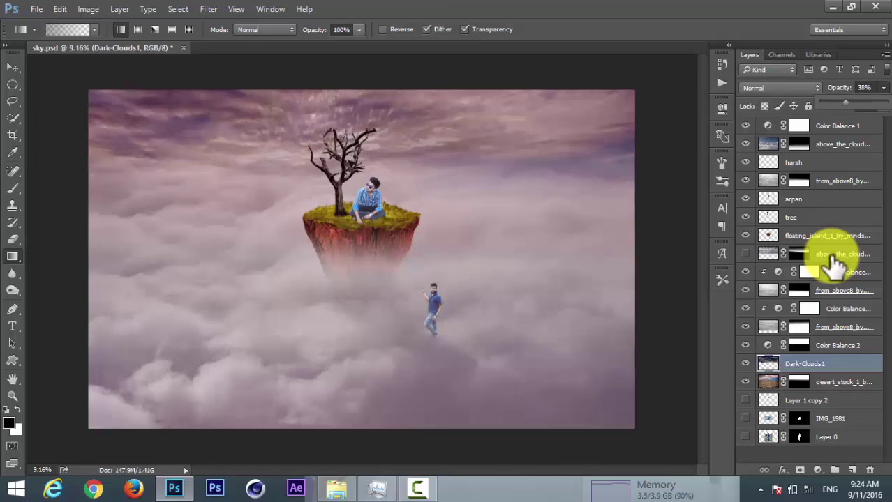
pyautogui.click(834, 255)
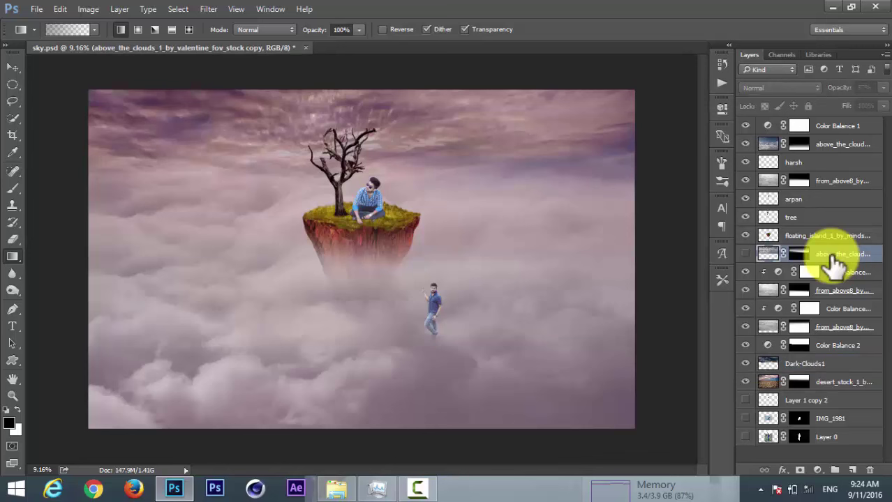
# Step: Compare the upper clouds layer on and off, then bring in the Seamless Rope image
pyautogui.hotkey('alt', '.')
pyautogui.hotkey('alt', '[')
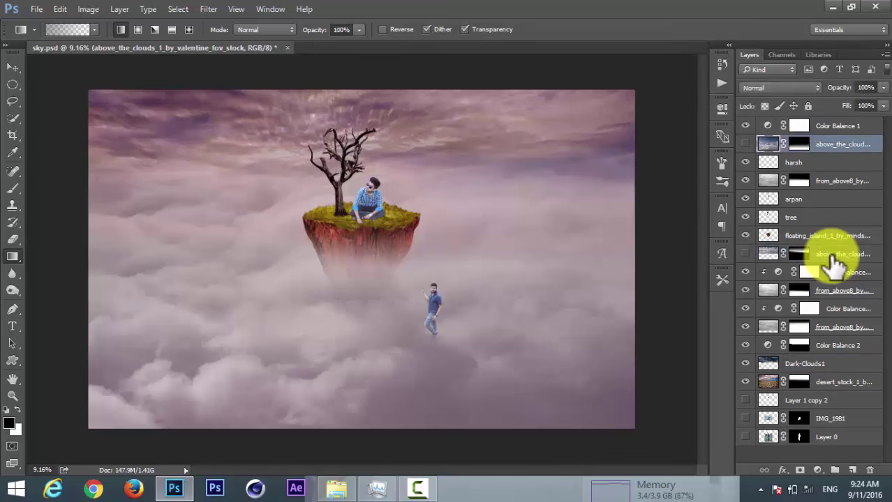
pyautogui.hotkey('ctrl', ',')
pyautogui.hotkey('ctrl', ',')
pyautogui.hotkey('ctrl', ',')
pyautogui.hotkey('alt', 'Tab')
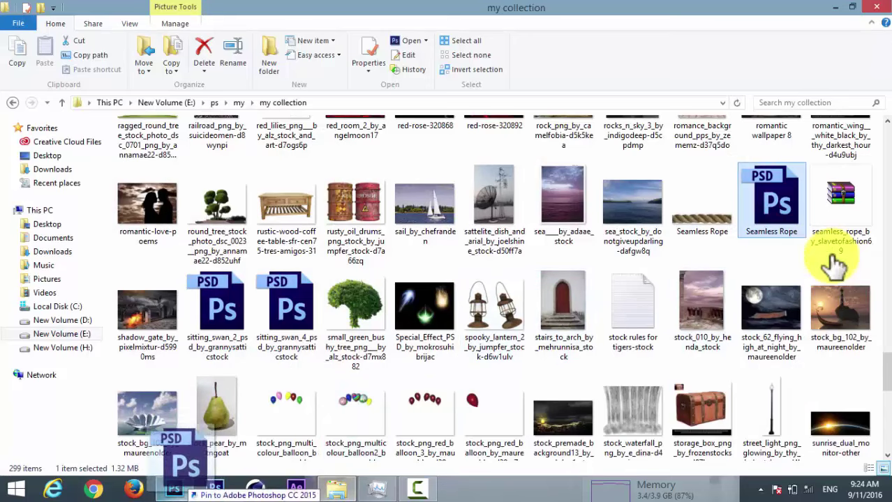
pyautogui.hotkey('alt', 'Tab')
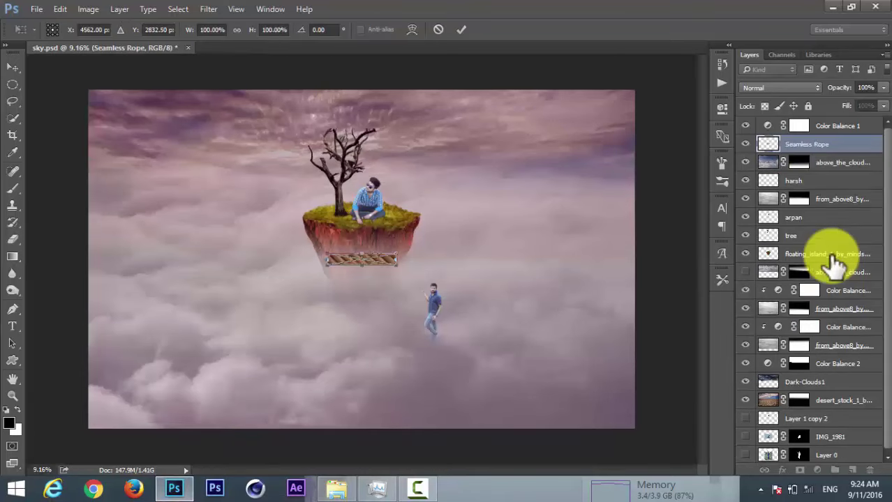
# Step: Place the Seamless Rope at about 72% size and rasterize its layer
pyautogui.moveTo(397, 265); pyautogui.dragTo(388, 263)
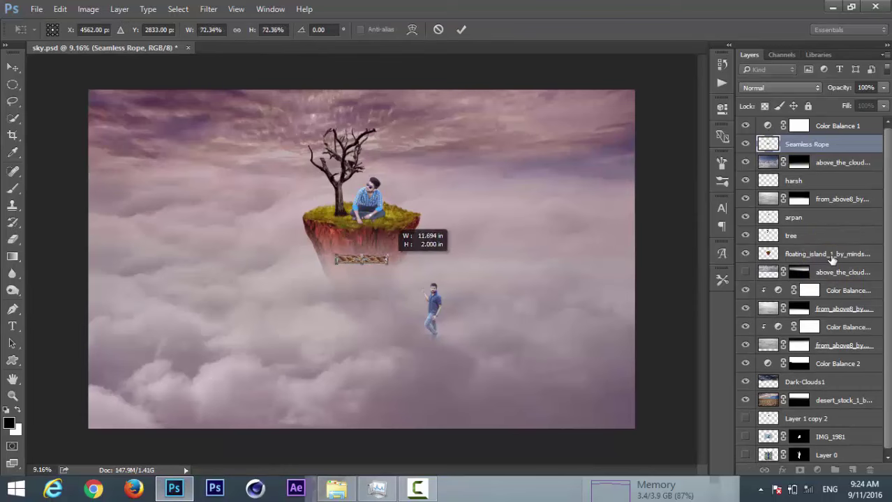
pyautogui.press('Return')
pyautogui.rightClick(813, 144)
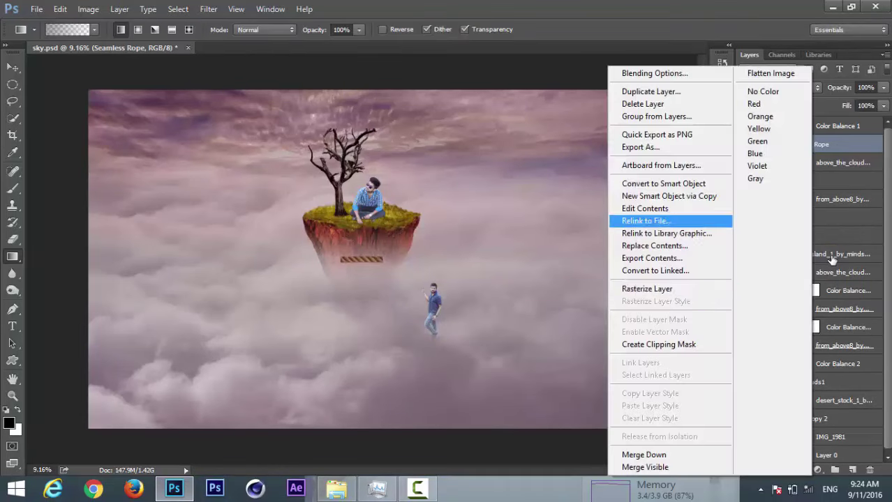
pyautogui.click(670, 289)
# Step: Alt-drag a copy of the rope beside it and merge the two pieces
pyautogui.scroll(2, 241, 236)
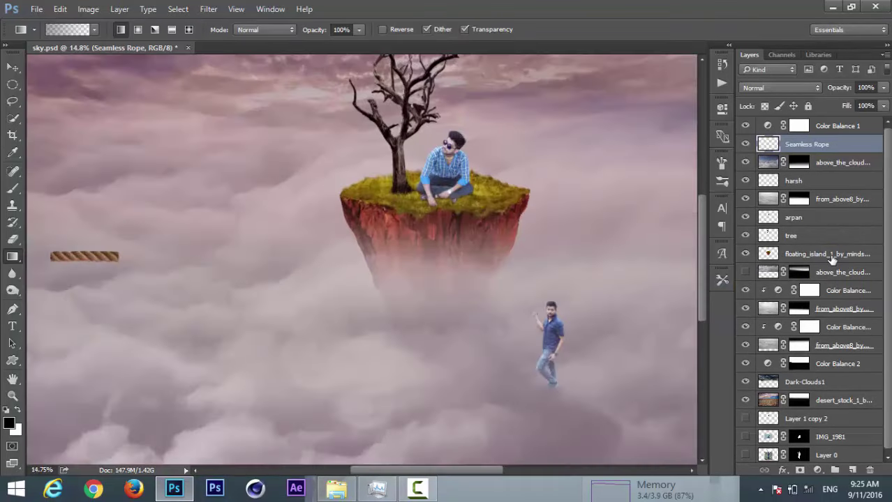
pyautogui.moveTo(84, 255)
pyautogui.mouseDown()
pyautogui.moveTo(152, 255)
pyautogui.moveTo(167, 234)
pyautogui.mouseUp()
pyautogui.scroll(3, 104, 256)
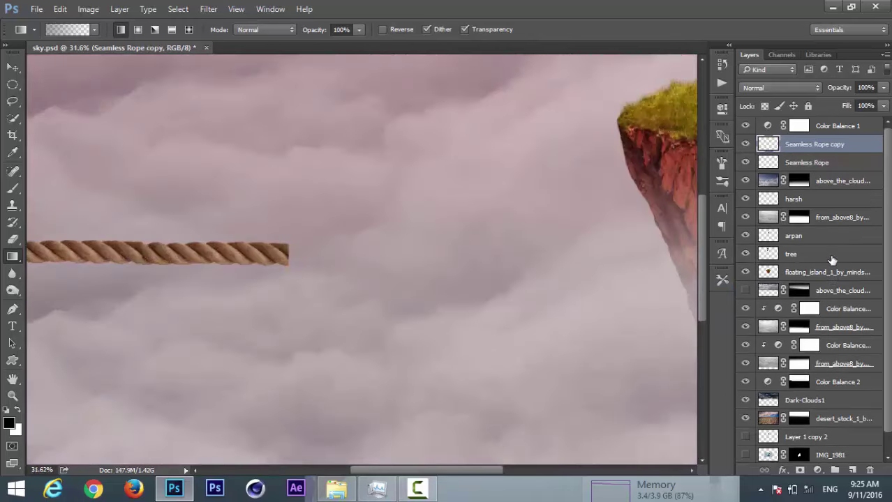
pyautogui.hotkey('ctrl', '-')
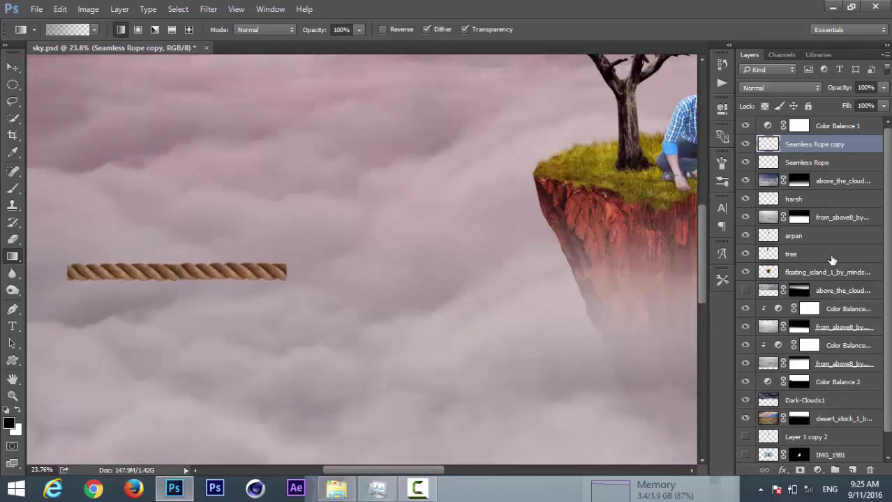
pyautogui.hotkey('alt', 'shift', '[')
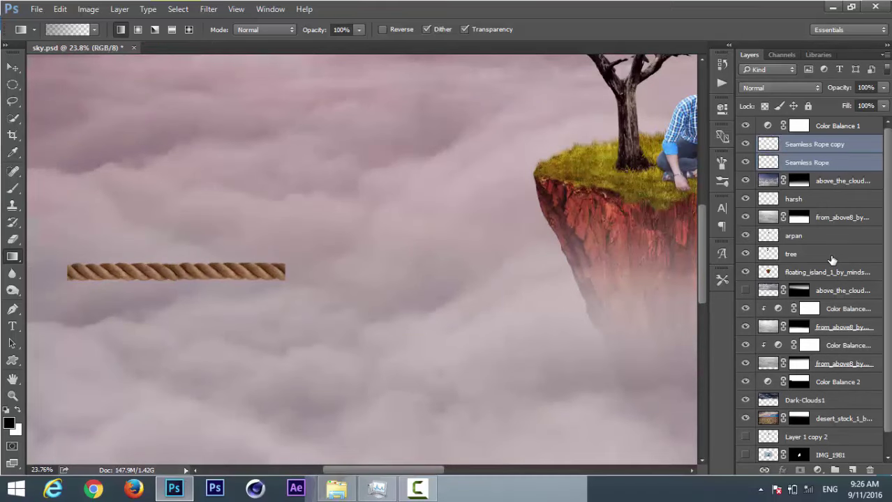
pyautogui.rightClick(832, 260)
pyautogui.press('Return')
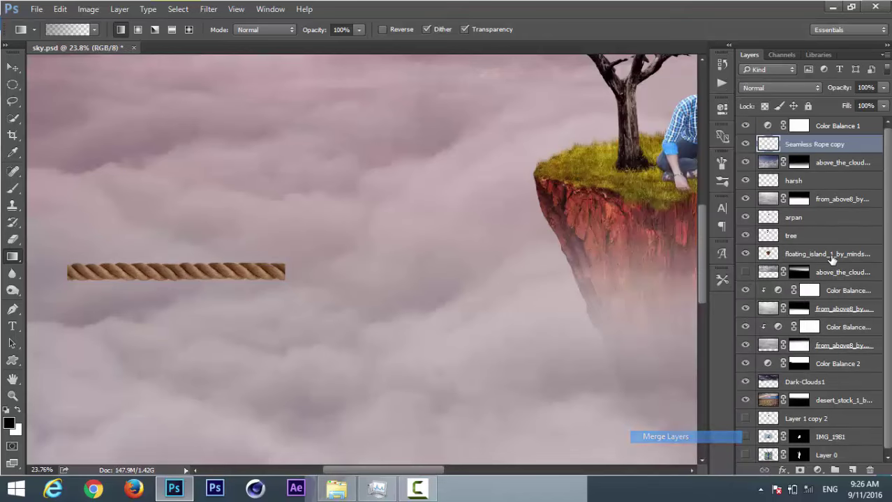
# Step: Duplicate the merged rope further right, check the join, and merge again
pyautogui.moveTo(185, 272); pyautogui.dragTo(403, 272)
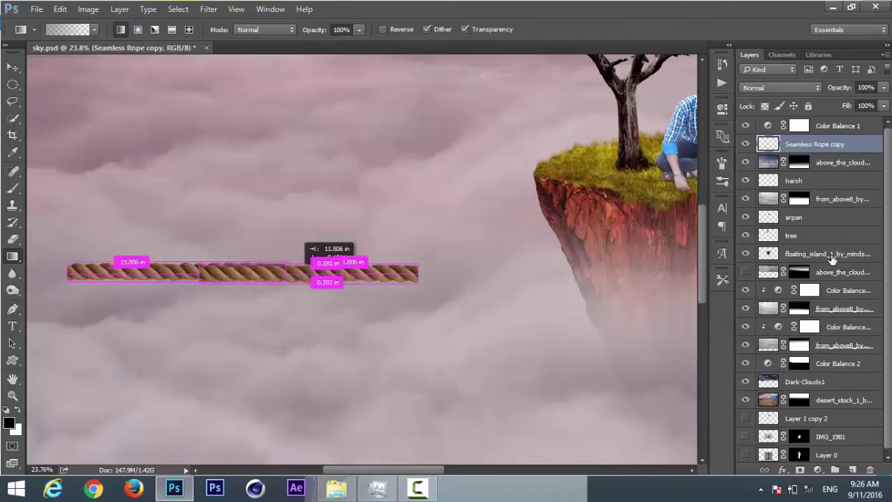
pyautogui.write('34.5')
pyautogui.press('Return')
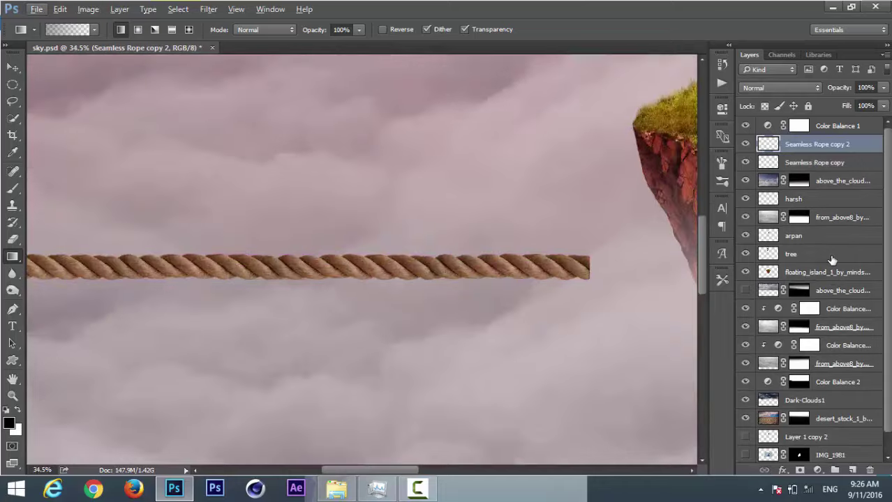
pyautogui.write('14.75')
pyautogui.press('Return')
pyautogui.rightClick(831, 259)
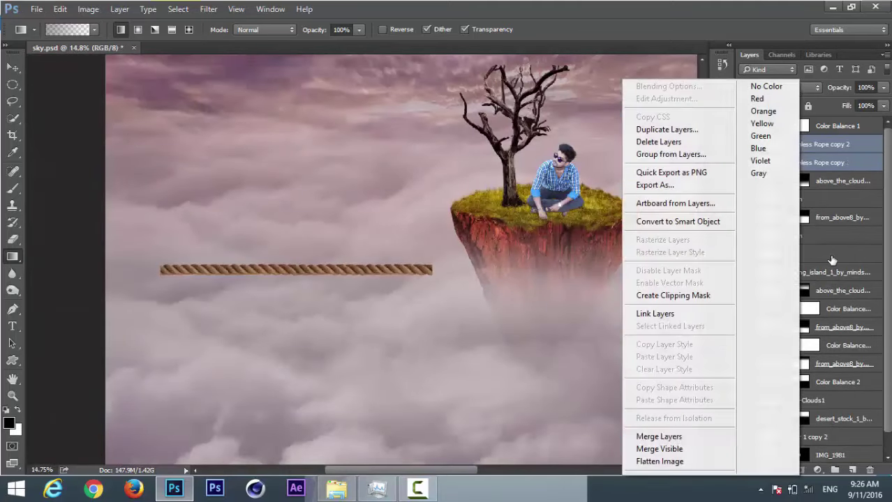
pyautogui.click(657, 462)
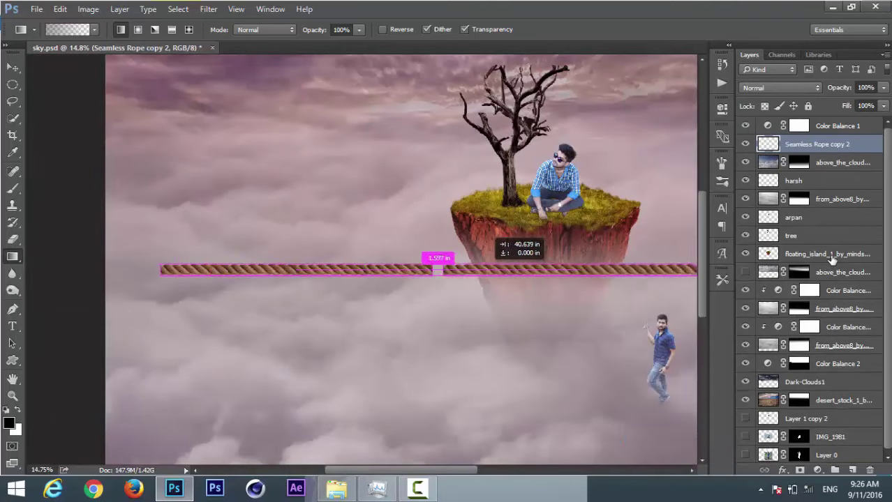
# Step: Extend the rope to the canvas edge with another aligned copy and merge both layers
pyautogui.moveTo(307, 269); pyautogui.dragTo(505, 269)
pyautogui.hotkey('ctrl', '+')
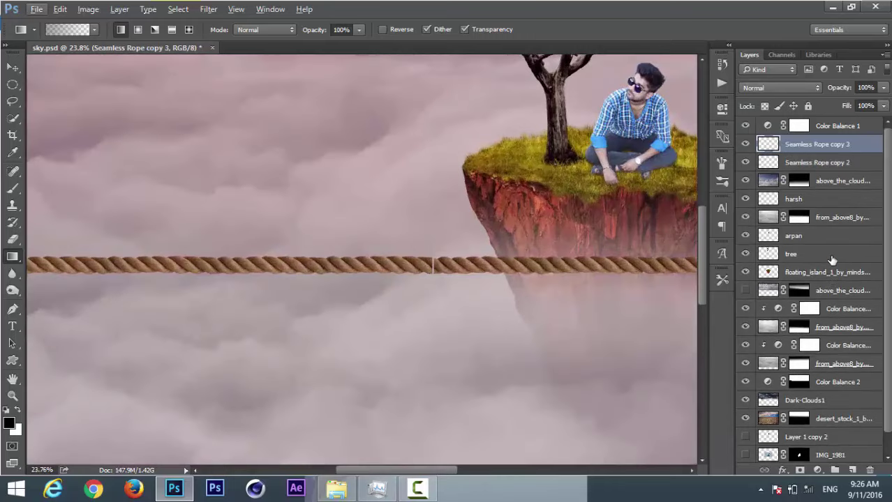
pyautogui.hotkey('ctrl', 'Right')
pyautogui.hotkey('ctrl', 'Right')
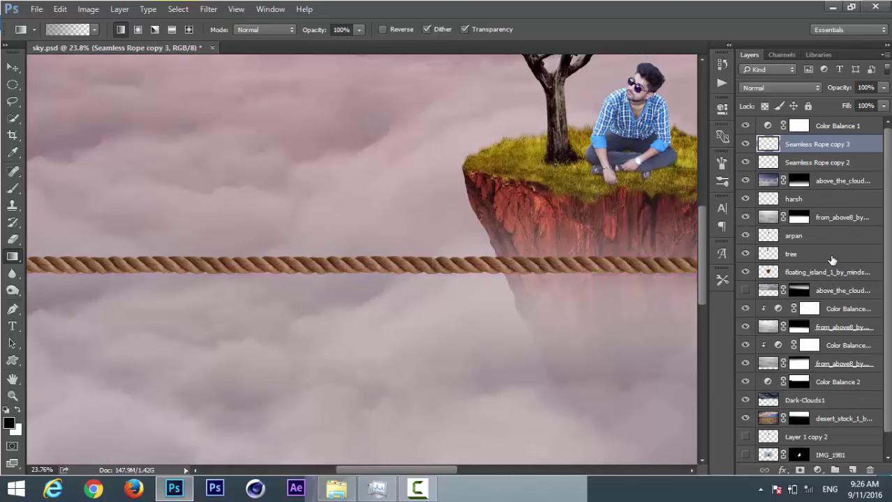
pyautogui.hotkey('ctrl', '0')
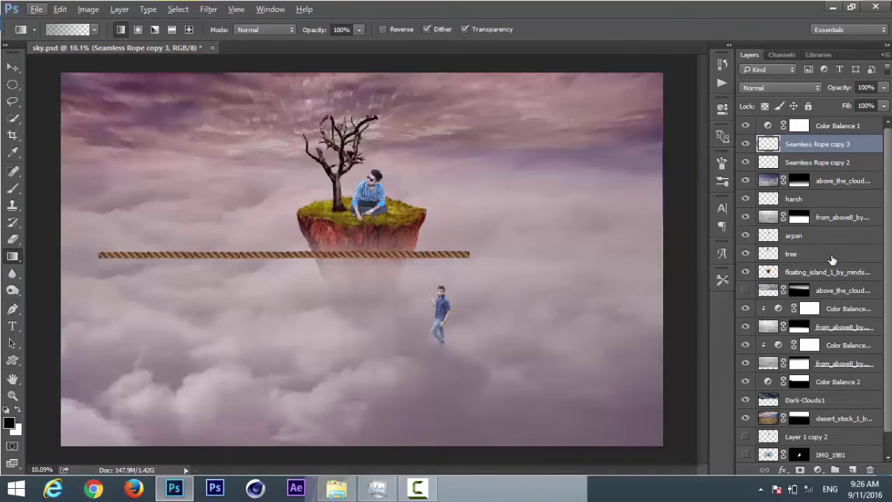
pyautogui.hotkey('alt', 'shift', '[')
pyautogui.rightClick(831, 259)
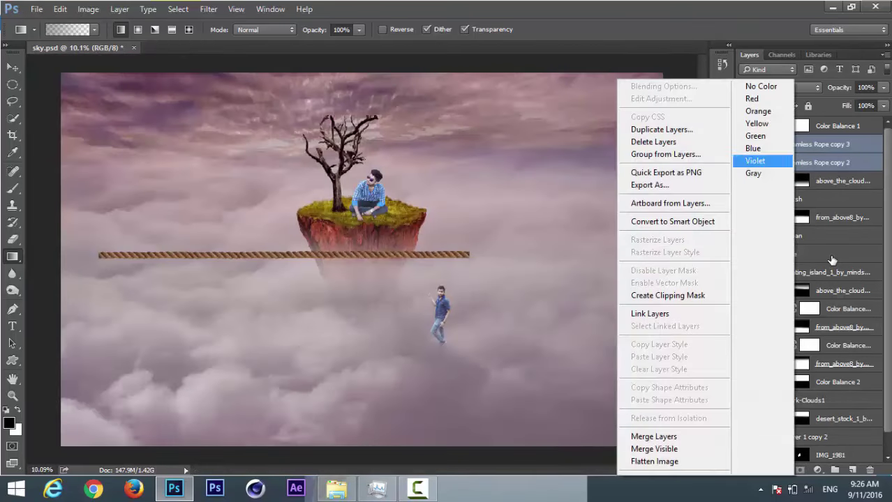
pyautogui.press('Down')
pyautogui.press('Return')
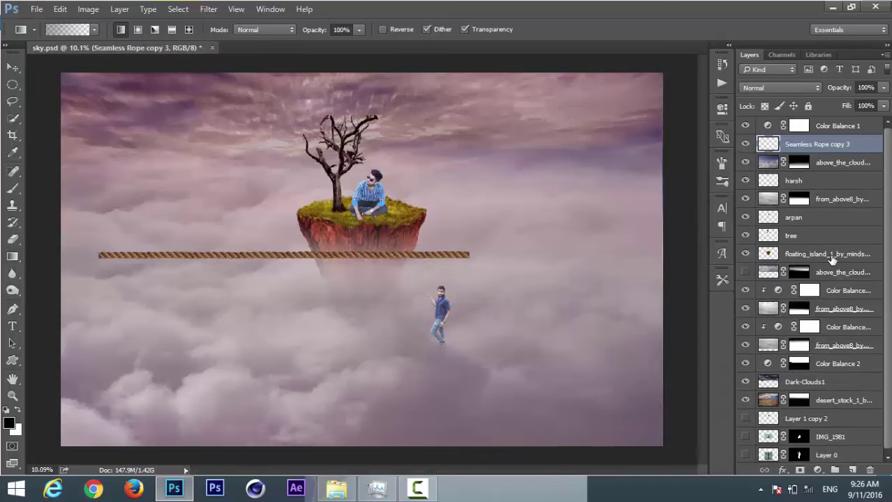
# Step: Scale the long rope down to about 31% with Free Transform
pyautogui.hotkey('ctrl', 't')
pyautogui.moveTo(469, 255); pyautogui.dragTo(342, 255)
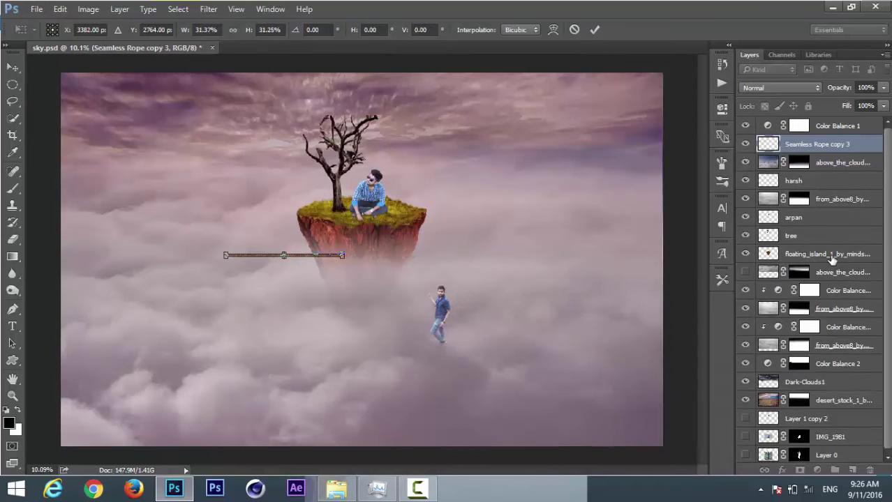
pyautogui.press('Return')
pyautogui.press('g')
# Step: Duplicate the thin rope rightward, align the join, and merge into one Seamless Rope copy 4 layer
pyautogui.scroll(5, 306, 253)
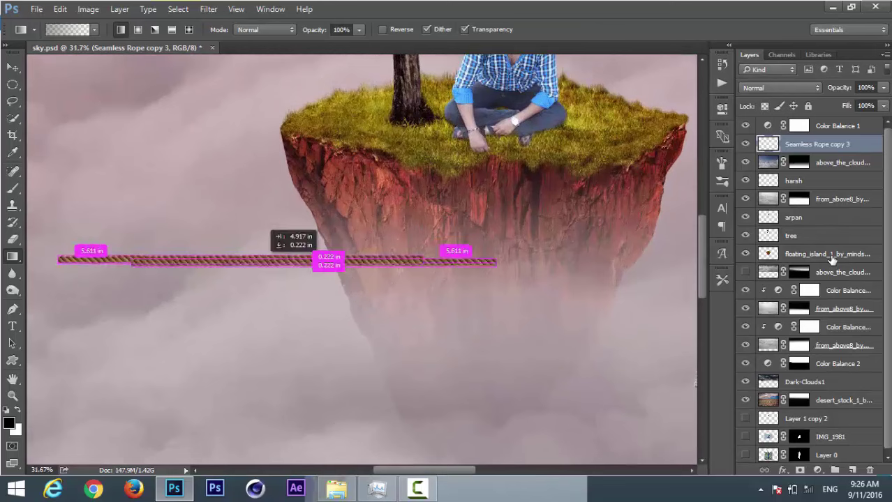
pyautogui.moveTo(272, 237); pyautogui.dragTo(566, 234)
pyautogui.scroll(5, 481, 260)
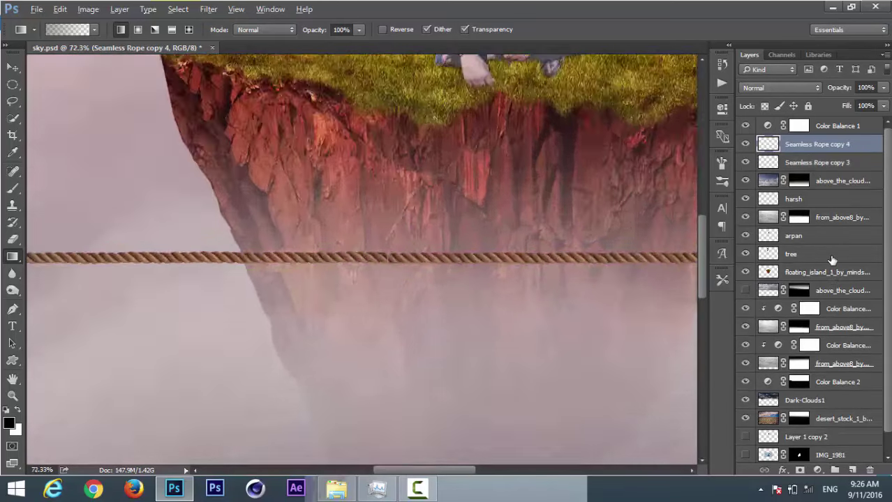
pyautogui.moveTo(401, 253); pyautogui.dragTo(404, 253)
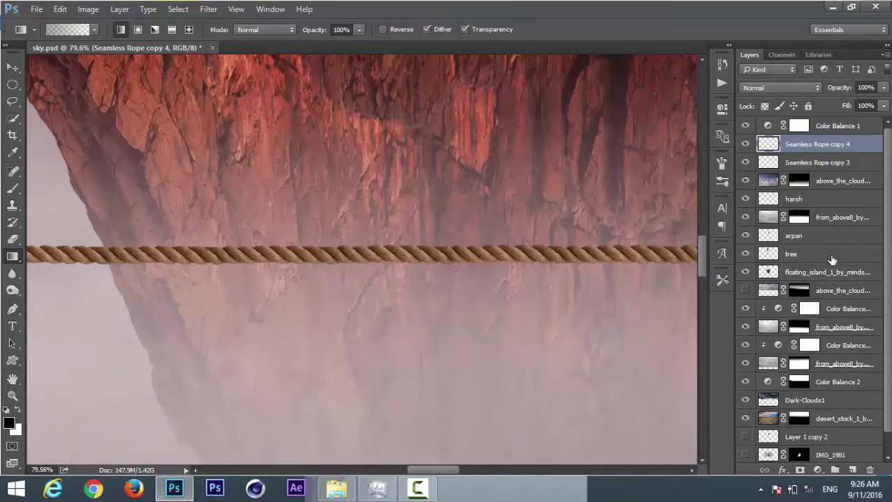
pyautogui.hotkey('ctrl', '0')
pyautogui.keyDown('shift'); pyautogui.click(816, 162); pyautogui.keyUp('shift')
pyautogui.rightClick(831, 259)
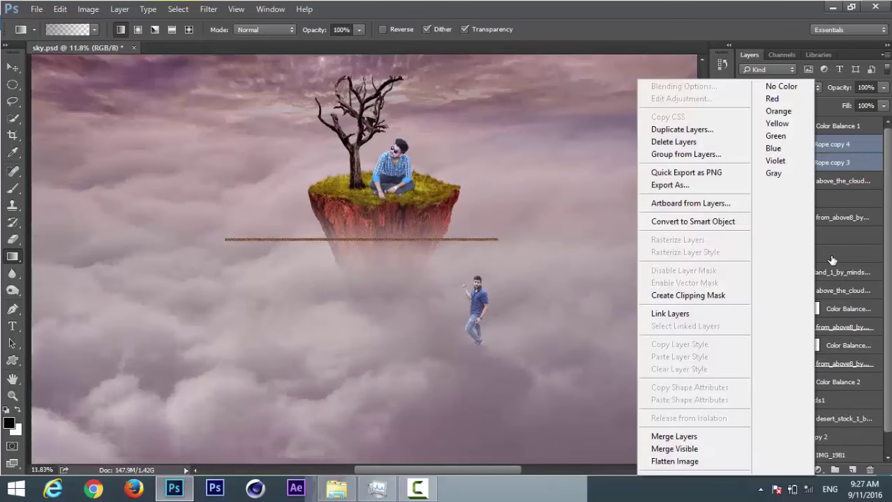
pyautogui.press('Return')
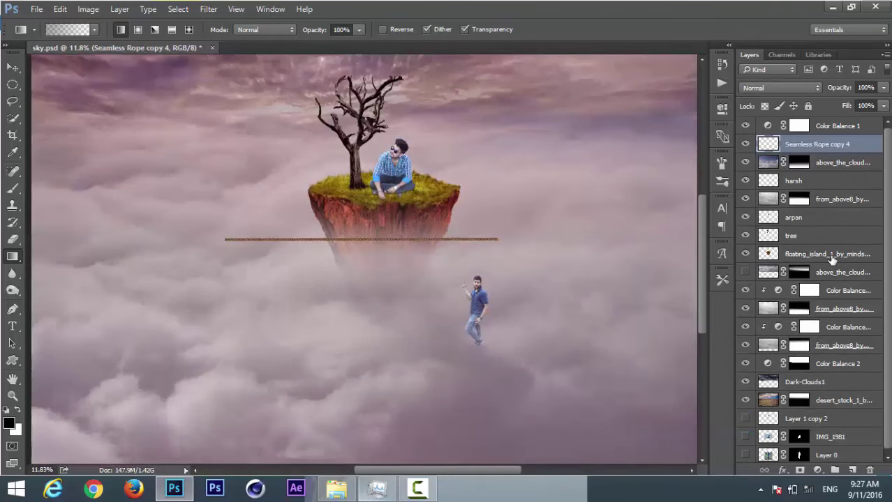
# Step: Place a fresh Seamless Rope.psd, hide the earlier thin strand, and rasterize the new layer
pyautogui.click(337, 488)
pyautogui.moveTo(771, 202)
pyautogui.mouseDown()
pyautogui.moveTo(312, 363)
pyautogui.moveTo(361, 260)
pyautogui.mouseUp()
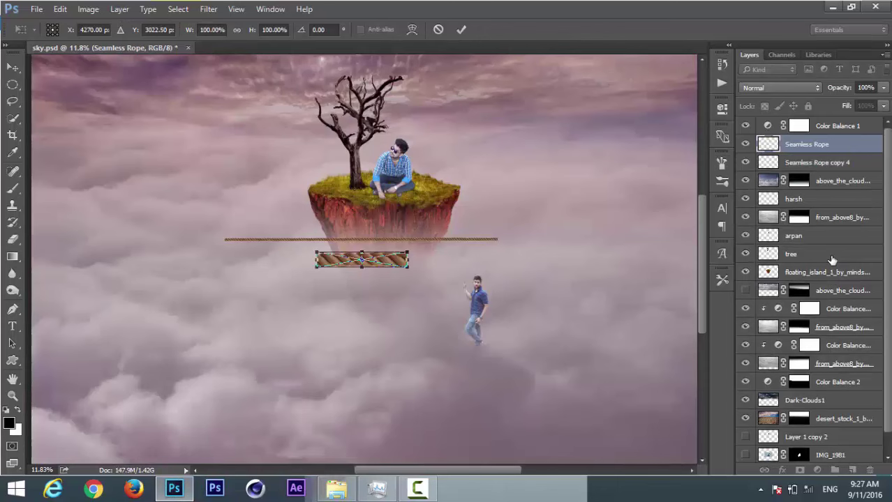
pyautogui.press('Return')
pyautogui.click(746, 162)
pyautogui.rightClick(823, 144)
pyautogui.click(657, 289)
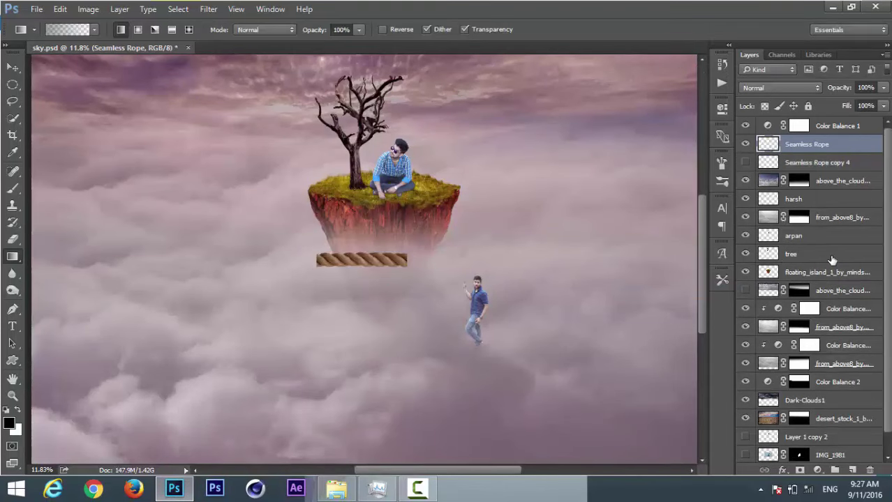
# Step: Alt-drag a rope copy rightward and merge the two pieces
pyautogui.moveTo(361, 260); pyautogui.dragTo(452, 259)
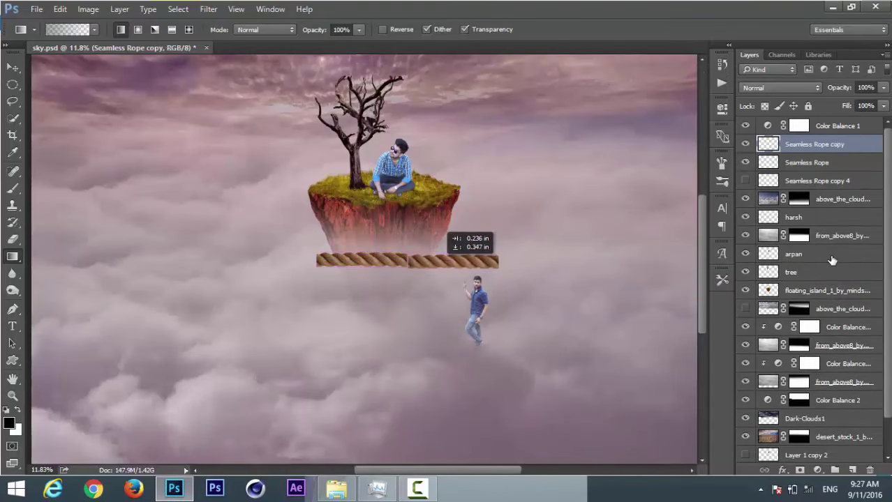
pyautogui.hotkey('ctrl', '+')
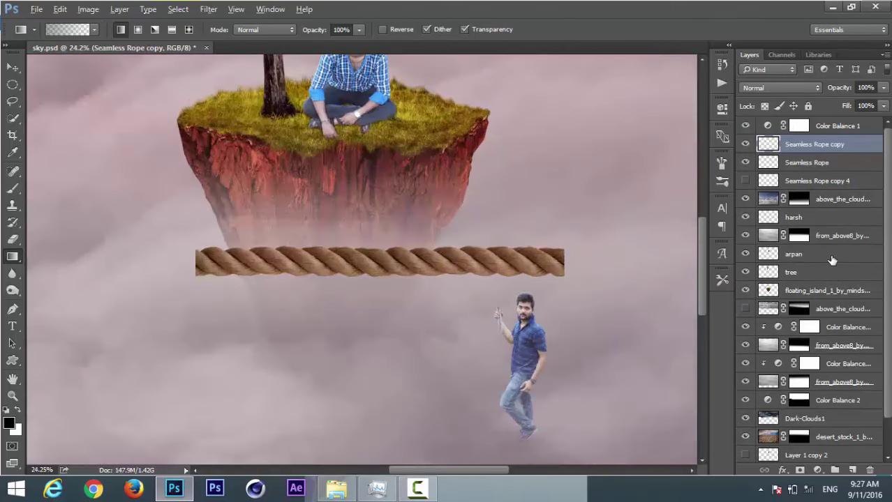
pyautogui.scroll(2, 361, 259)
pyautogui.scroll(-2, 361, 260)
pyautogui.keyDown('ctrl'); pyautogui.click(809, 162); pyautogui.keyUp('ctrl')
pyautogui.rightClick(809, 162)
pyautogui.click(642, 452)
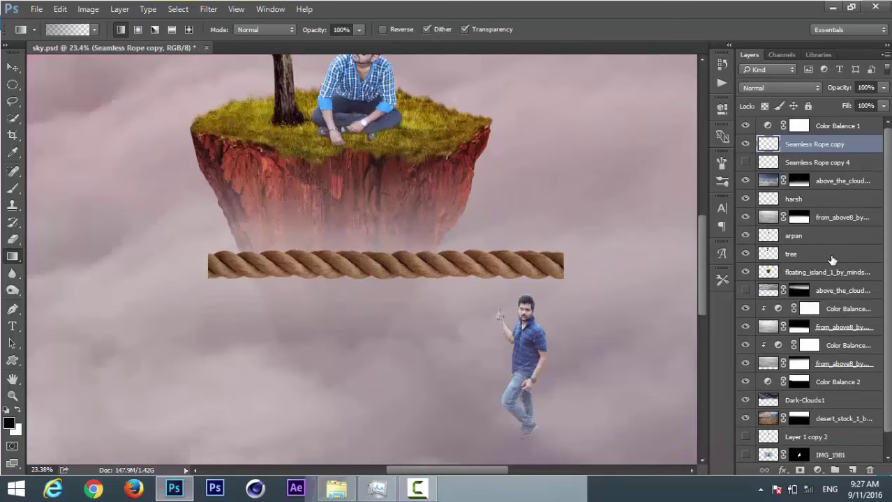
# Step: Duplicate the rope again and scale both ropes down to about 30%
pyautogui.moveTo(385, 265); pyautogui.dragTo(614, 264)
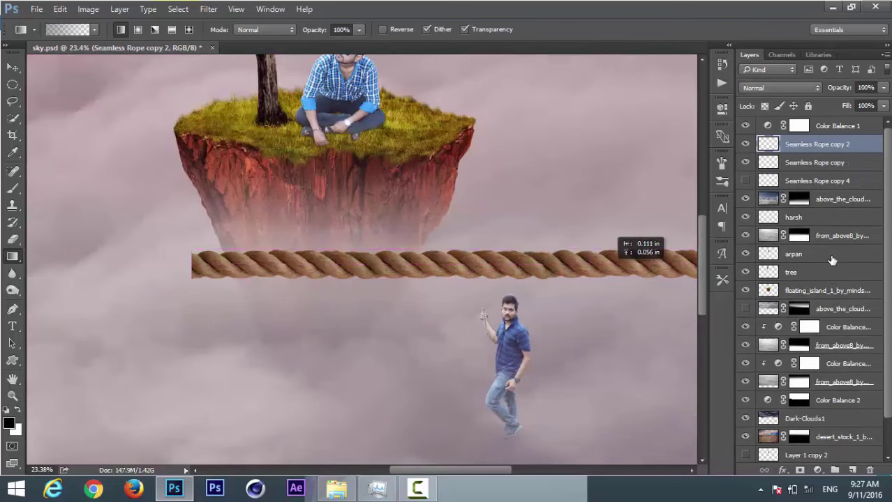
pyautogui.scroll(-5, 614, 264)
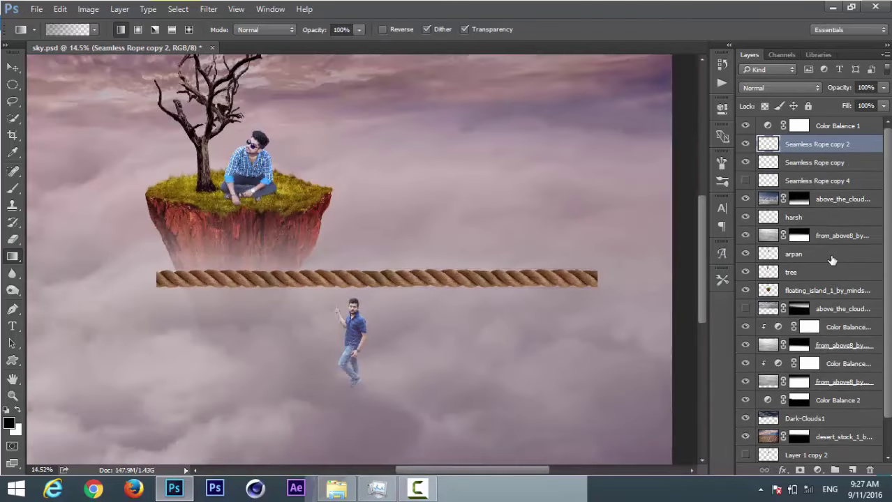
pyautogui.hotkey('alt', 'shift', '[')
pyautogui.hotkey('ctrl', 't')
pyautogui.keyDown('alt'); pyautogui.moveTo(598, 279); pyautogui.dragTo(444, 278); pyautogui.keyUp('alt')
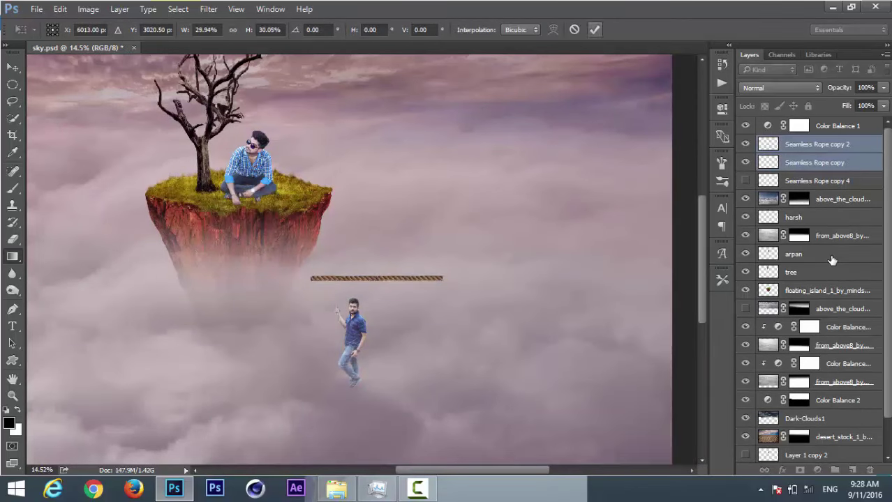
pyautogui.press('Return')
# Step: Duplicate the thin rope to lengthen it, merge the copies, and move one strand higher
pyautogui.hotkey('ctrl', '-')
pyautogui.hotkey('ctrl', '+')
pyautogui.hotkey('ctrl', '+')
pyautogui.hotkey('ctrl', '+')
pyautogui.hotkey('ctrl', '+')
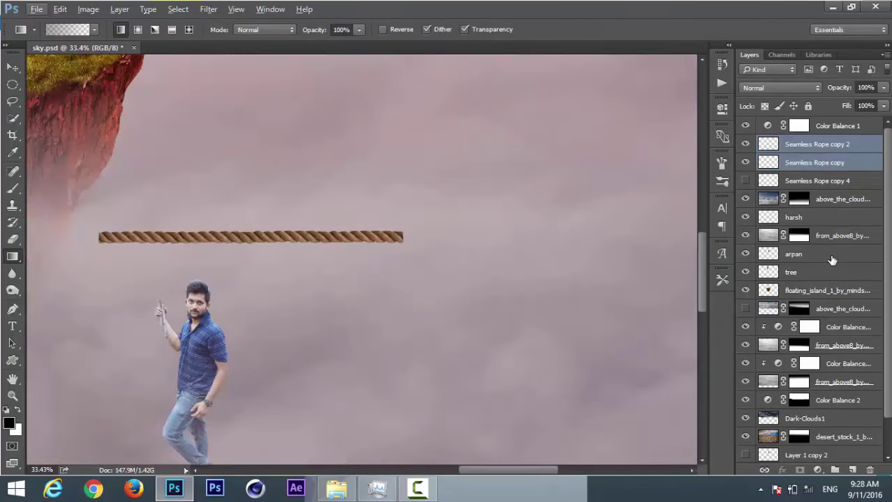
pyautogui.hotkey('ctrl', 'alt', 'shift', 'Right')
pyautogui.hotkey('ctrl', '+')
pyautogui.hotkey('ctrl', '+')
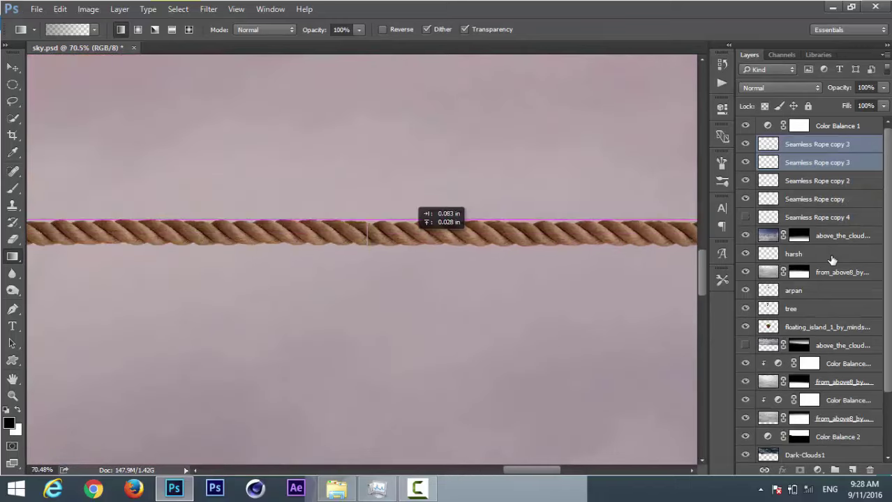
pyautogui.hotkey('ctrl', '0')
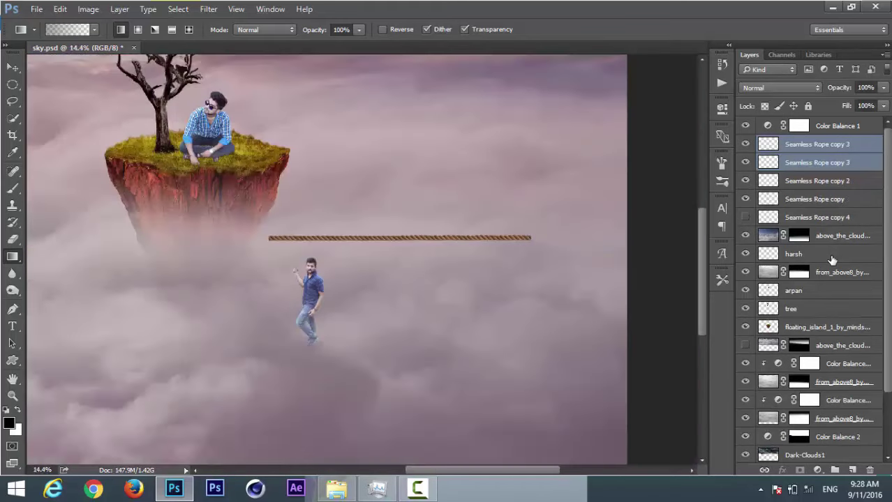
pyautogui.rightClick(832, 260)
pyautogui.click(697, 434)
pyautogui.moveTo(408, 238); pyautogui.dragTo(384, 195)
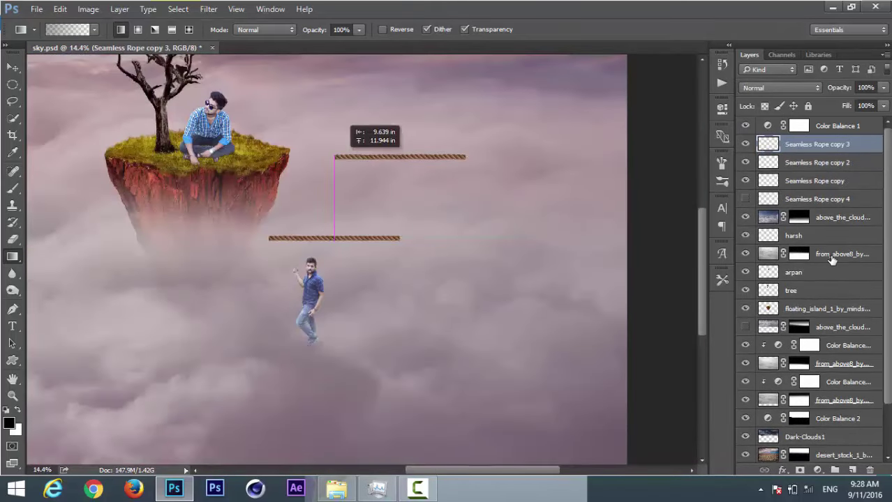
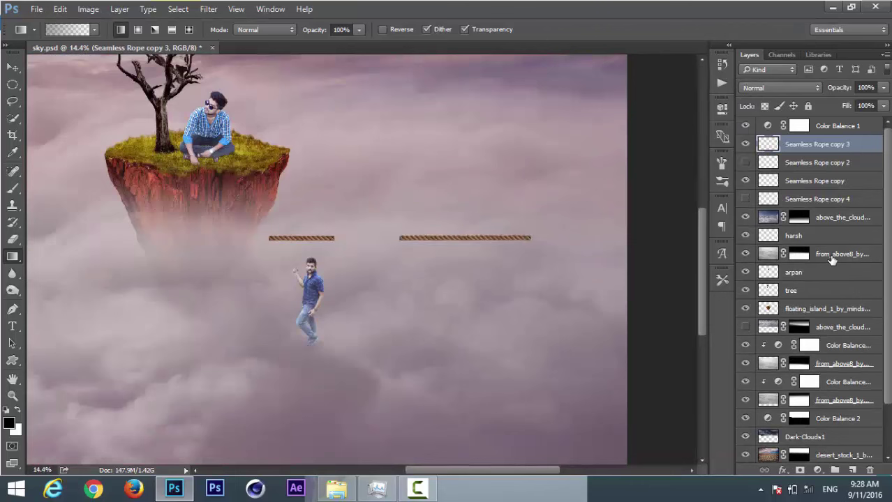
# Step: Move the rope pieces up onto the island and shift the long rope left across it
pyautogui.moveTo(401, 238); pyautogui.dragTo(187, 126)
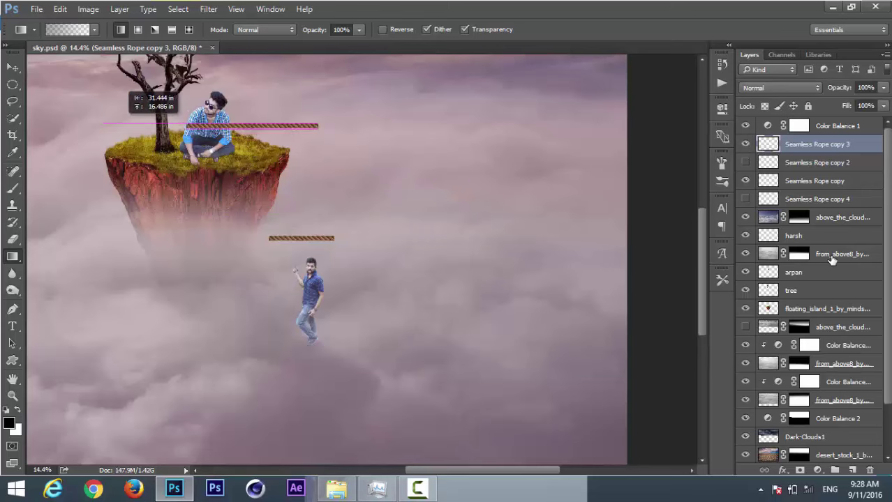
pyautogui.hotkey('ctrl', '0')
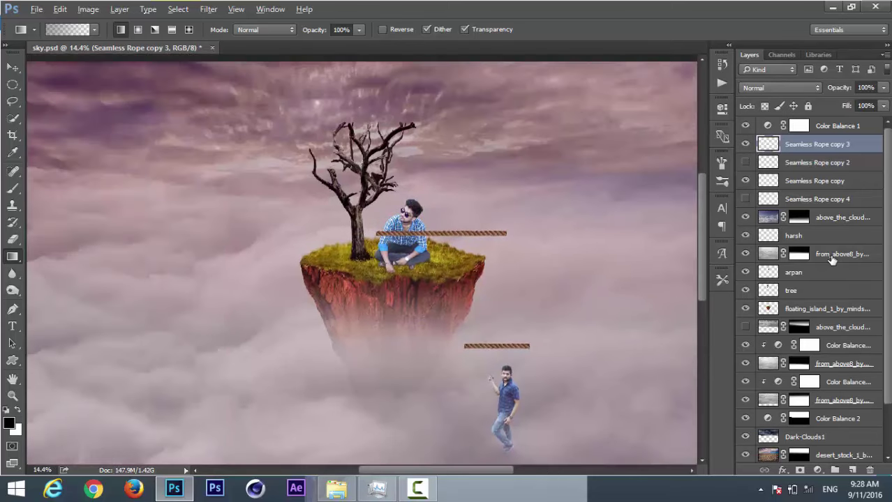
pyautogui.hotkey('ctrl', '+')
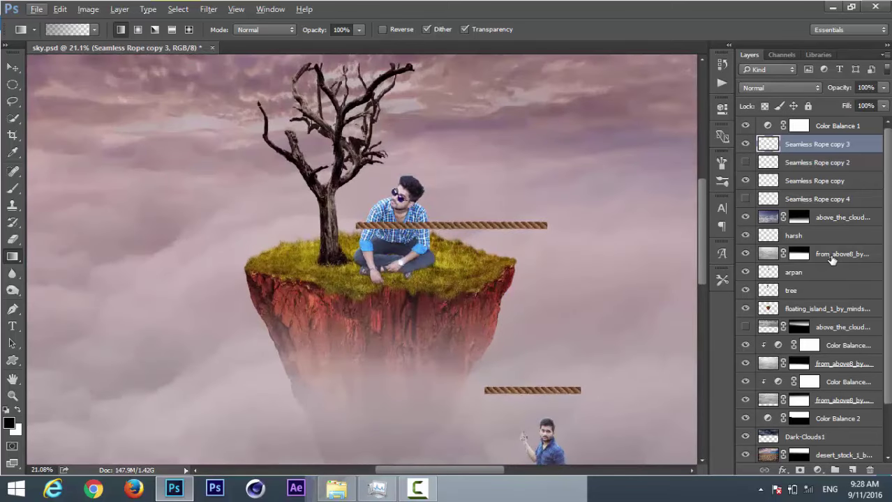
pyautogui.moveTo(433, 226); pyautogui.dragTo(385, 237)
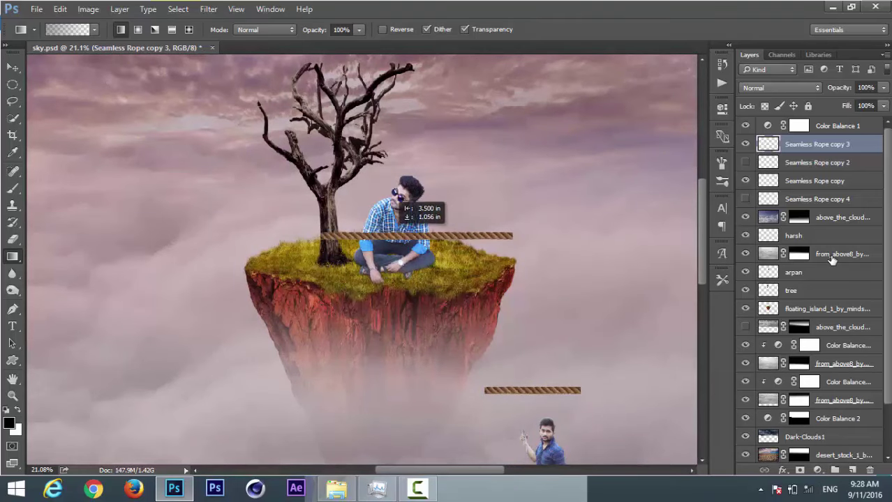
# Step: Restack Seamless Rope copy 3 beneath the tree layer so it passes behind the seated man
pyautogui.hotkey('ctrl', '+')
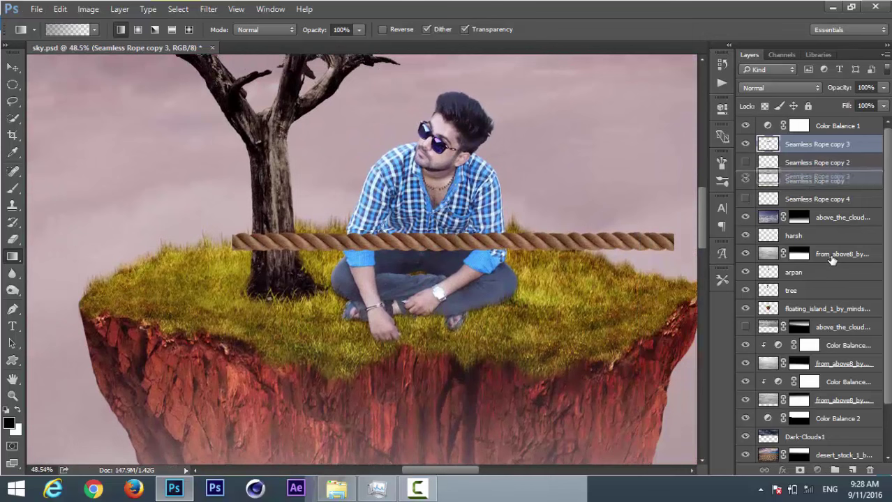
pyautogui.moveTo(816, 179); pyautogui.dragTo(816, 293)
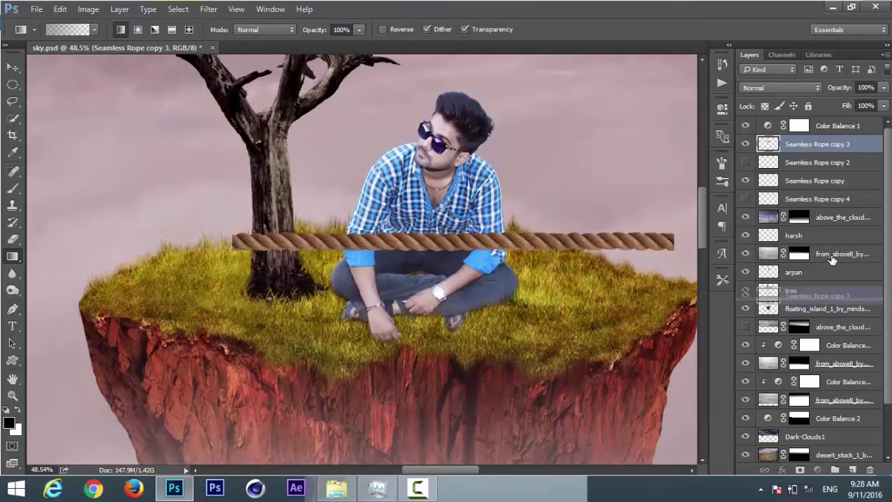
pyautogui.moveTo(832, 259); pyautogui.dragTo(830, 299)
pyautogui.scroll(-5, 628, 244)
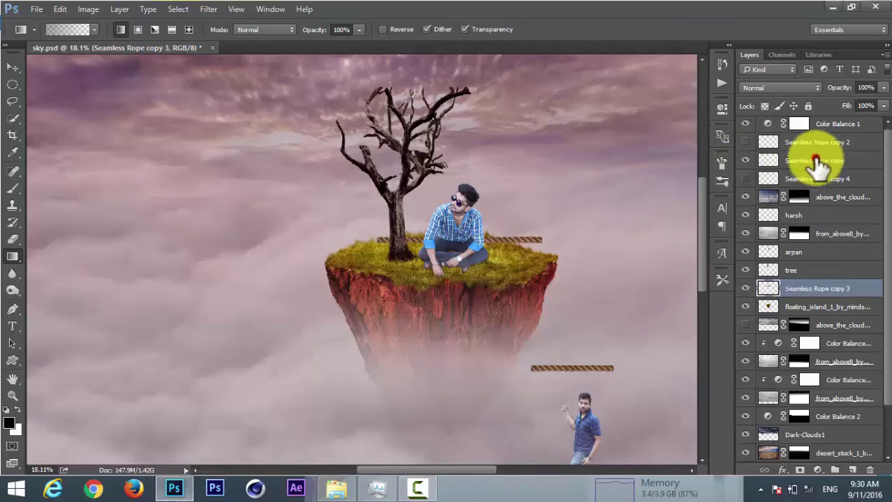
# Step: Put Seamless Rope copy below the tree layer and move it up beside the island
pyautogui.moveTo(824, 160); pyautogui.dragTo(826, 278)
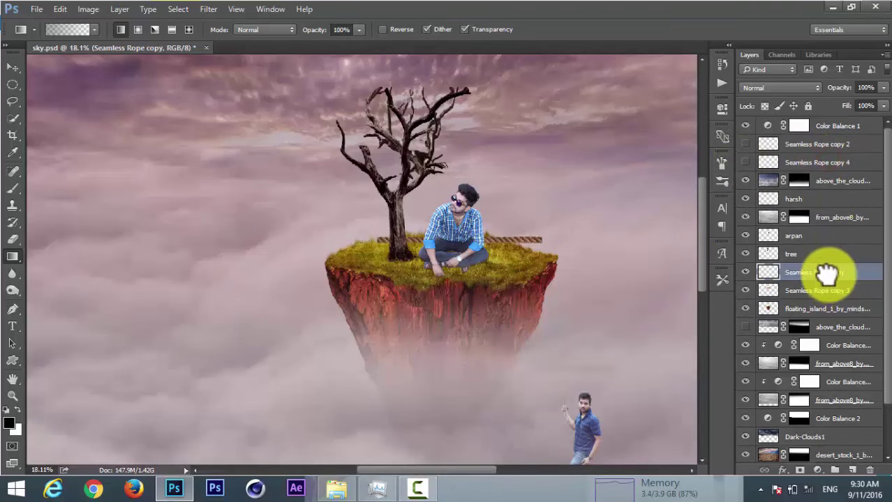
pyautogui.moveTo(598, 380)
pyautogui.mouseDown()
pyautogui.moveTo(610, 254)
pyautogui.moveTo(583, 240)
pyautogui.mouseUp()
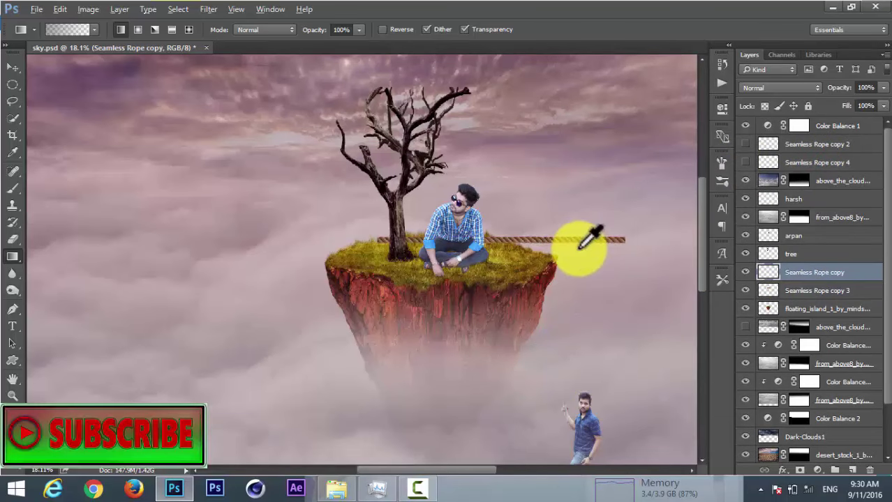
pyautogui.scroll(4, 579, 239)
pyautogui.scroll(4, 562, 239)
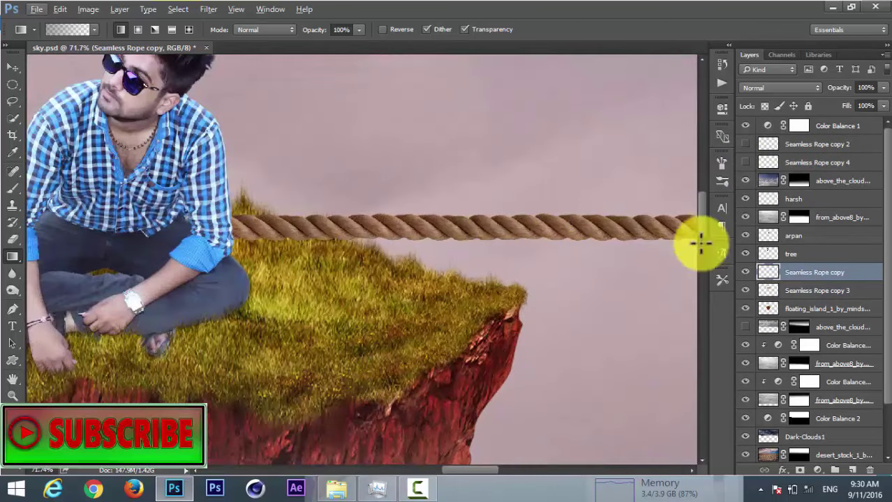
# Step: Delete Seamless Rope copy 3 and scale the remaining rope down to about 43%
pyautogui.hotkey('ctrl', 'e')
pyautogui.scroll(-5, 598, 295)
pyautogui.hotkey('ctrl', 't')
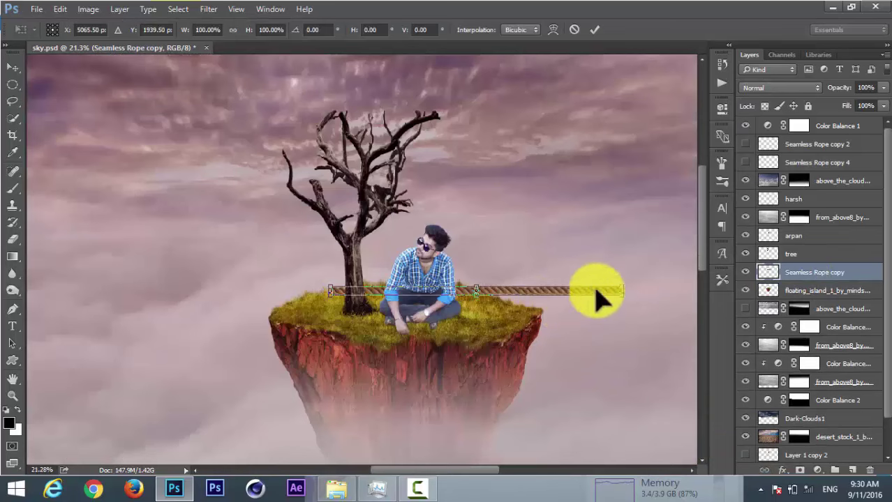
pyautogui.moveTo(623, 288); pyautogui.dragTo(547, 308)
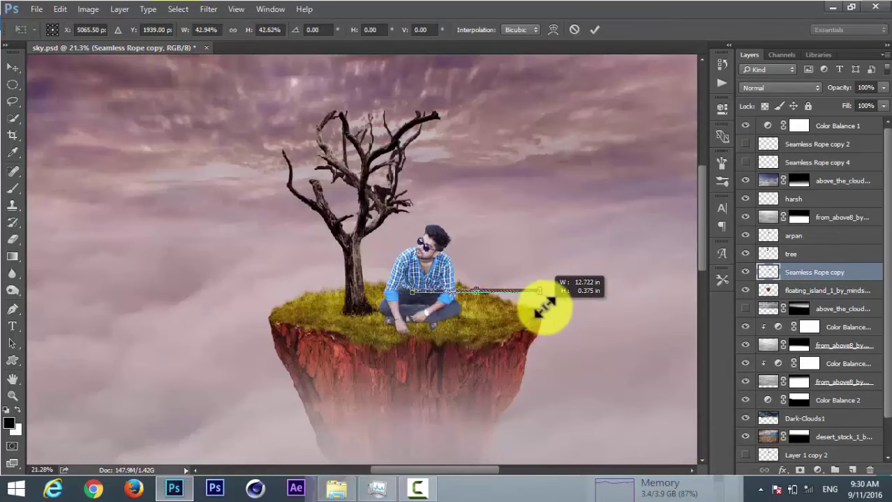
pyautogui.click(592, 30)
# Step: Move the shortened rope left toward the tree trunk
pyautogui.scroll(3, 501, 241)
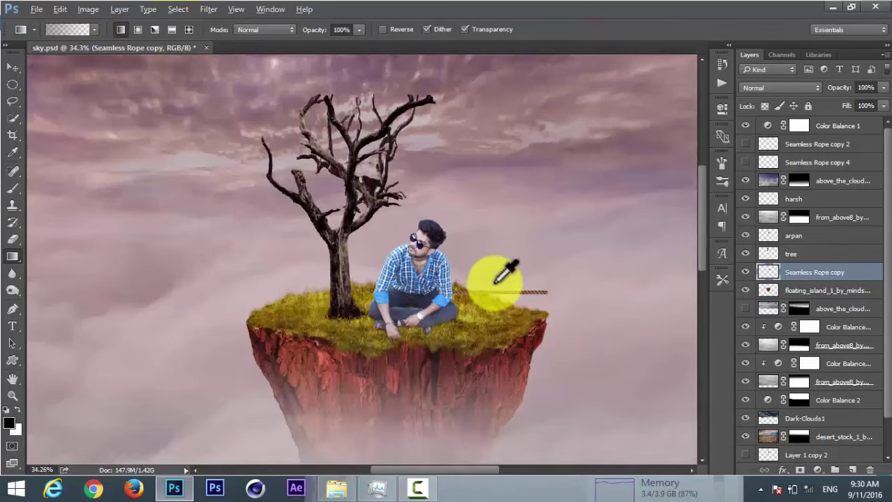
pyautogui.moveTo(440, 303)
pyautogui.mouseDown()
pyautogui.moveTo(367, 283)
pyautogui.moveTo(277, 293)
pyautogui.mouseUp()
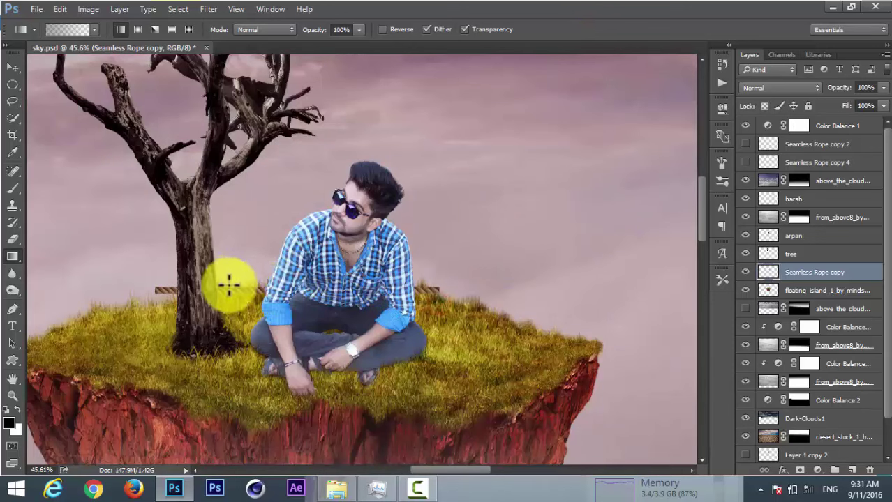
pyautogui.click(60, 9)
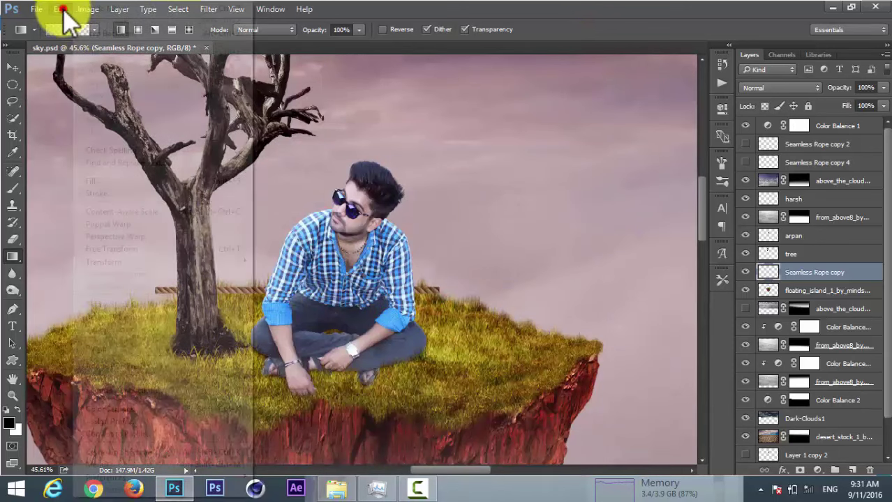
# Step: Puppet-warp the rope, pinning its left end by the trunk and bending it into a loop
pyautogui.click(129, 224)
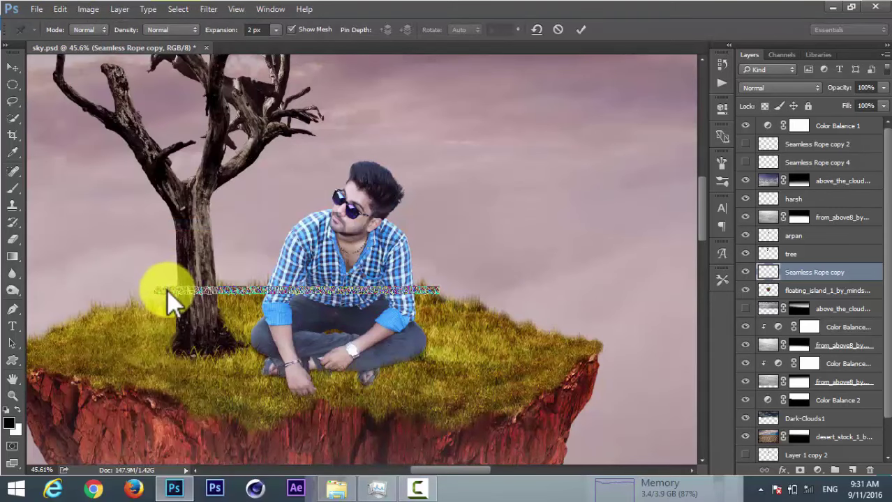
pyautogui.moveTo(168, 300); pyautogui.dragTo(171, 289)
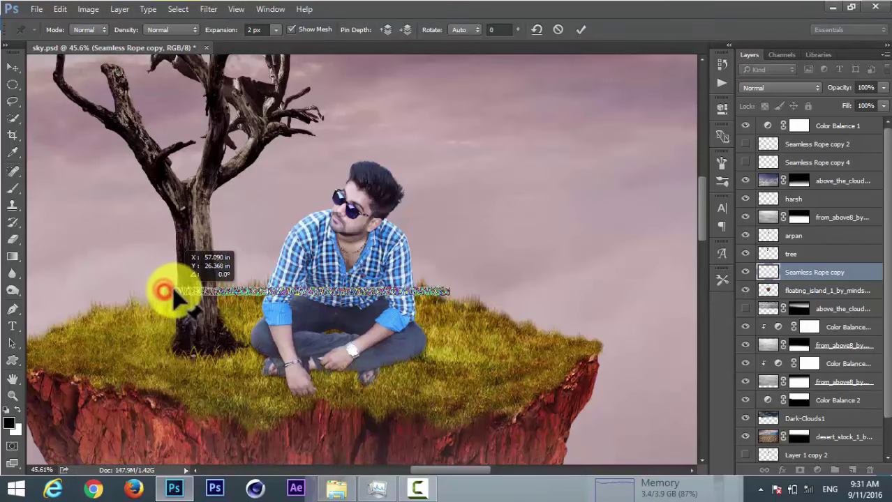
pyautogui.scroll(3, 174, 290)
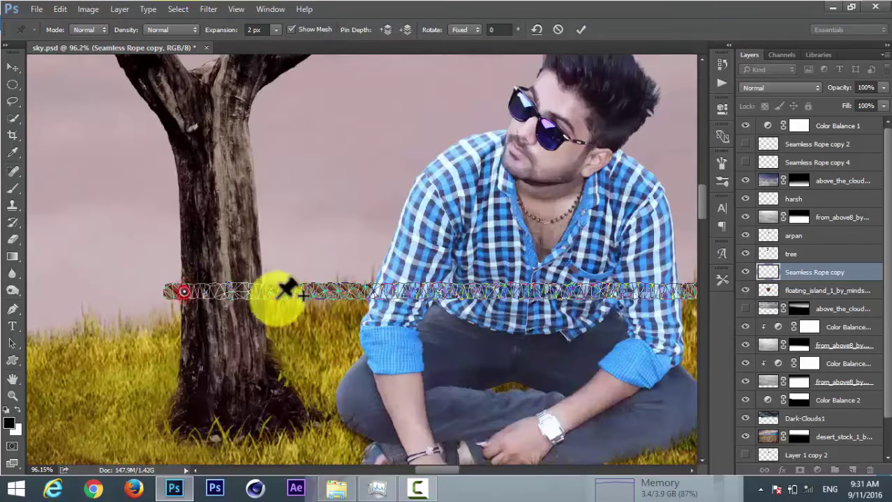
pyautogui.moveTo(229, 293); pyautogui.dragTo(249, 308)
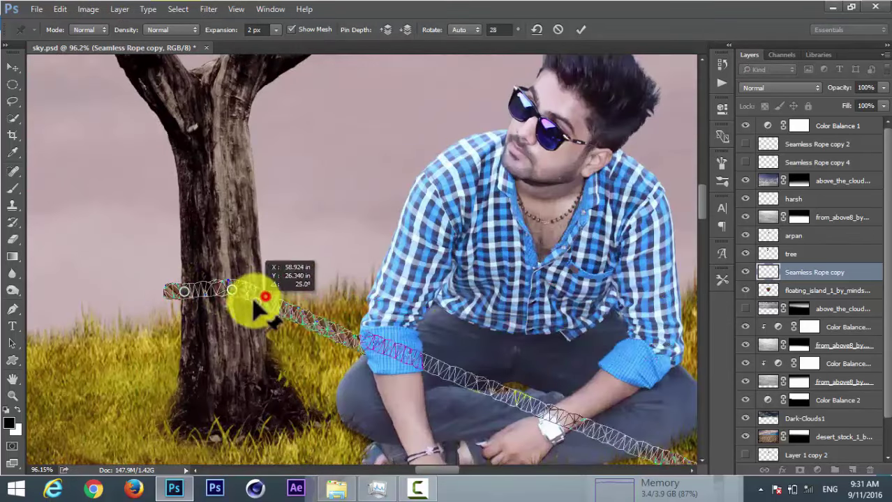
pyautogui.scroll(-2, 250, 311)
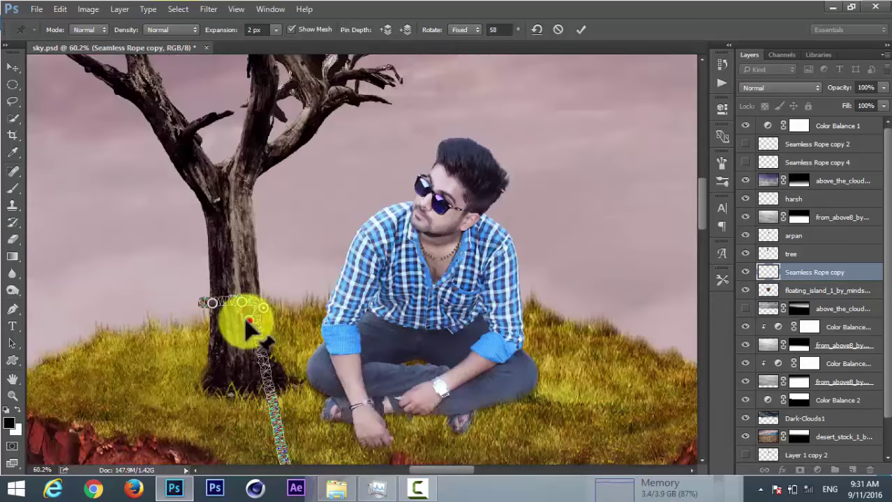
pyautogui.moveTo(249, 327)
pyautogui.mouseDown()
pyautogui.moveTo(215, 342)
pyautogui.moveTo(290, 307)
pyautogui.mouseUp()
pyautogui.scroll(3, 215, 343)
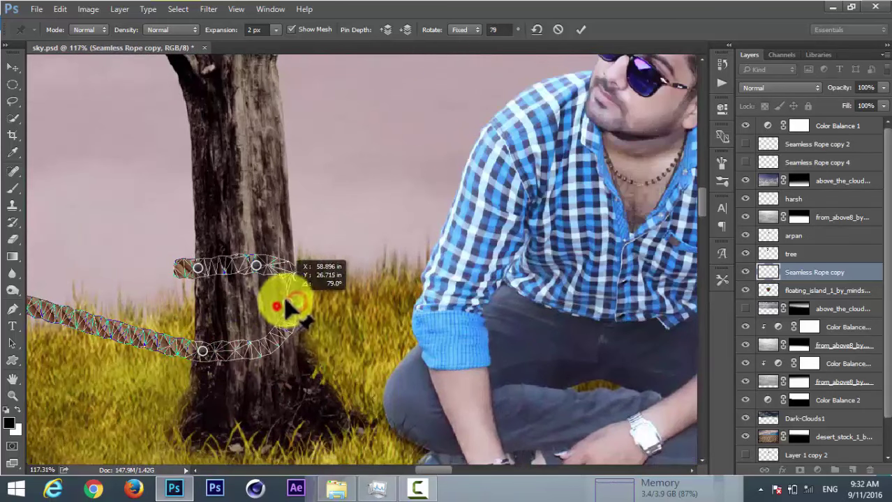
pyautogui.moveTo(289, 307)
pyautogui.mouseDown()
pyautogui.moveTo(281, 321)
pyautogui.moveTo(295, 299)
pyautogui.moveTo(261, 331)
pyautogui.moveTo(253, 316)
pyautogui.mouseUp()
# Step: Add more pins, swing the rope further around the trunk, and apply the warp
pyautogui.click(294, 298)
pyautogui.click(437, 200)
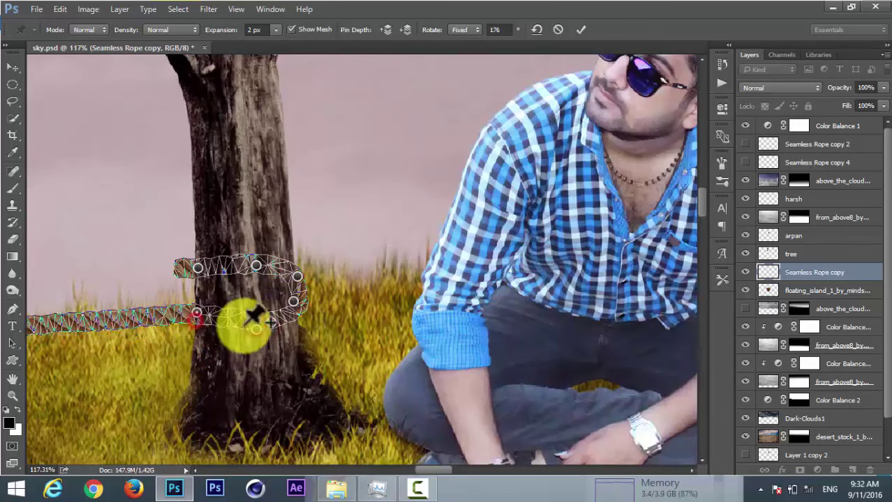
pyautogui.scroll(-3, 188, 324)
pyautogui.scroll(2, 184, 321)
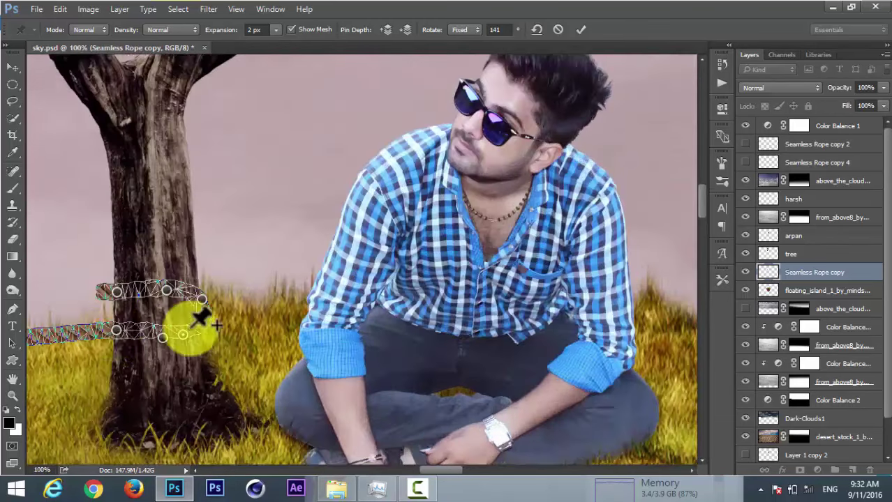
pyautogui.moveTo(119, 328)
pyautogui.mouseDown()
pyautogui.moveTo(114, 304)
pyautogui.moveTo(136, 328)
pyautogui.moveTo(119, 334)
pyautogui.moveTo(94, 315)
pyautogui.moveTo(129, 314)
pyautogui.moveTo(120, 309)
pyautogui.moveTo(114, 325)
pyautogui.moveTo(119, 299)
pyautogui.mouseUp()
pyautogui.moveTo(139, 251)
pyautogui.mouseDown()
pyautogui.moveTo(155, 299)
pyautogui.moveTo(150, 338)
pyautogui.moveTo(209, 338)
pyautogui.moveTo(178, 313)
pyautogui.moveTo(216, 348)
pyautogui.moveTo(253, 319)
pyautogui.moveTo(215, 365)
pyautogui.moveTo(189, 349)
pyautogui.moveTo(234, 344)
pyautogui.moveTo(206, 374)
pyautogui.moveTo(195, 352)
pyautogui.moveTo(268, 338)
pyautogui.moveTo(229, 358)
pyautogui.moveTo(210, 353)
pyautogui.moveTo(199, 343)
pyautogui.moveTo(212, 334)
pyautogui.moveTo(213, 317)
pyautogui.moveTo(225, 343)
pyautogui.moveTo(215, 355)
pyautogui.moveTo(209, 328)
pyautogui.moveTo(185, 393)
pyautogui.moveTo(289, 278)
pyautogui.moveTo(289, 259)
pyautogui.moveTo(303, 362)
pyautogui.moveTo(296, 354)
pyautogui.moveTo(343, 390)
pyautogui.mouseUp()
pyautogui.hscroll(-3, 199, 369)
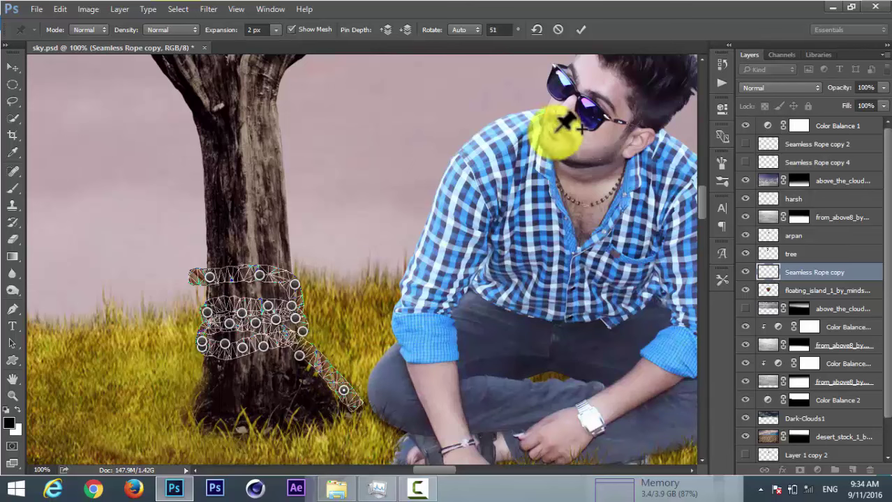
pyautogui.click(579, 31)
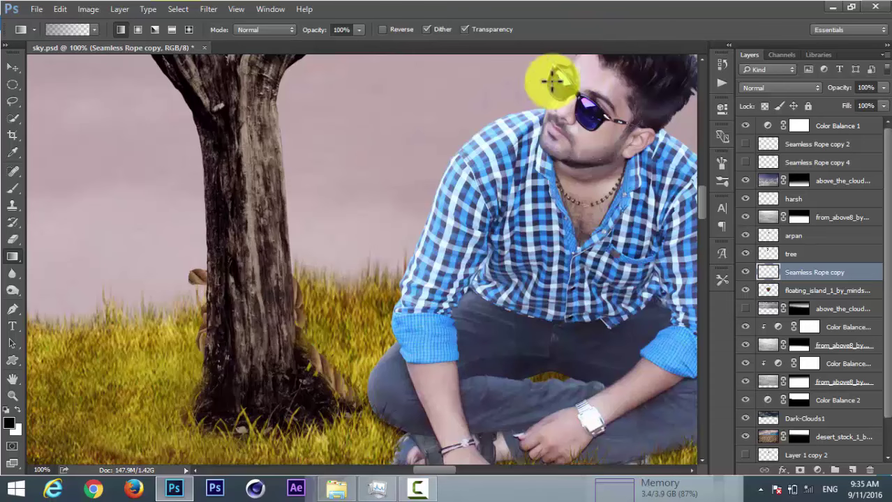
# Step: Move the rope layer above the tree and puppet-warp its upper end around a pin
pyautogui.moveTo(835, 273); pyautogui.dragTo(832, 251)
pyautogui.scroll(3, 213, 293)
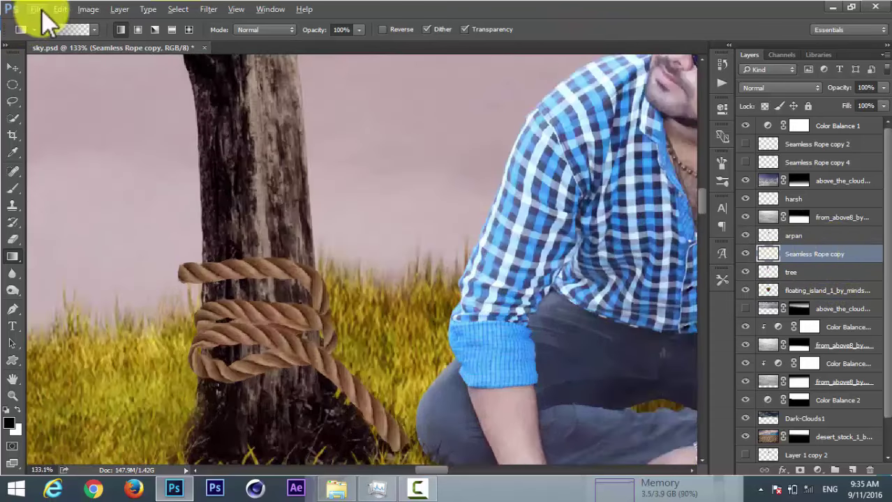
pyautogui.click(60, 9)
pyautogui.click(118, 218)
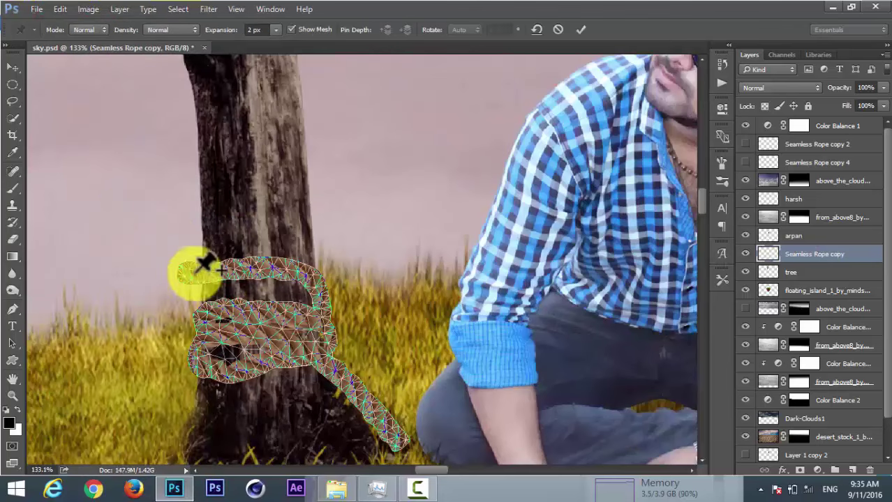
pyautogui.click(249, 274)
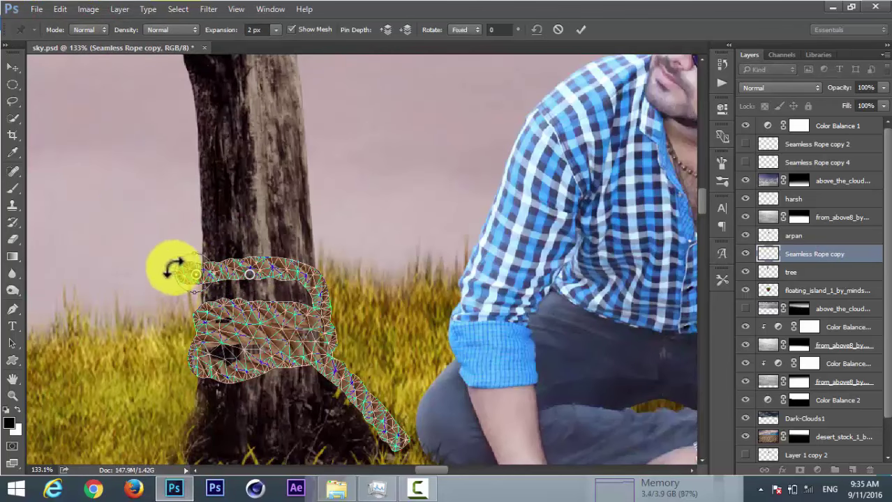
pyautogui.moveTo(195, 274); pyautogui.dragTo(175, 273)
# Step: Pin along the coiled rope, tighten its top loop around the trunk, and commit the warp
pyautogui.click(330, 381)
pyautogui.click(305, 360)
pyautogui.click(290, 323)
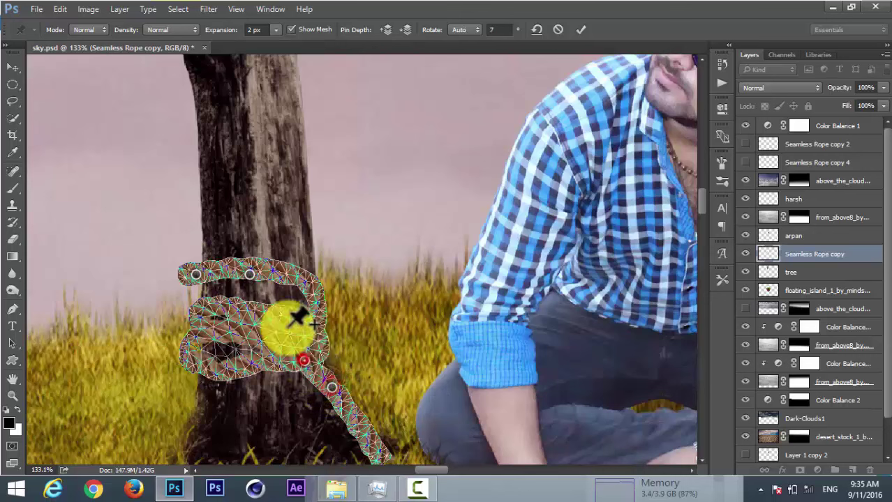
pyautogui.click(239, 312)
pyautogui.click(211, 335)
pyautogui.click(221, 373)
pyautogui.click(196, 274)
pyautogui.moveTo(202, 275)
pyautogui.mouseDown()
pyautogui.moveTo(295, 279)
pyautogui.moveTo(289, 259)
pyautogui.mouseUp()
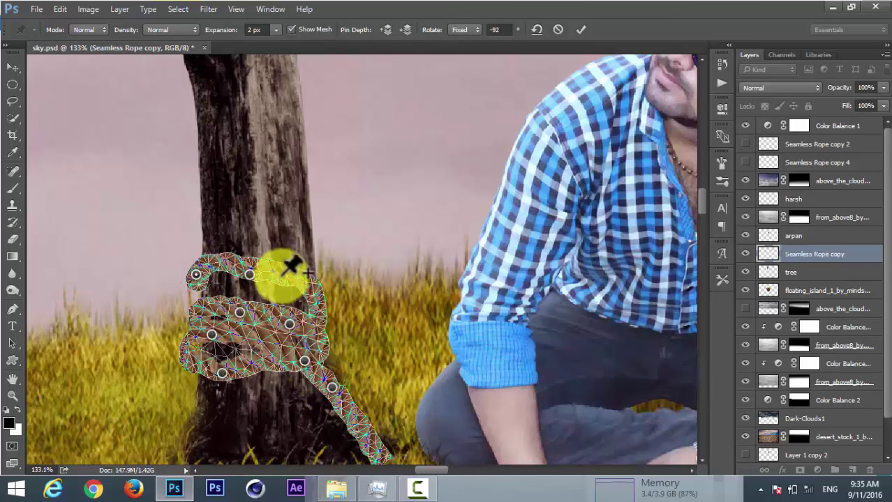
pyautogui.click(221, 268)
pyautogui.click(580, 30)
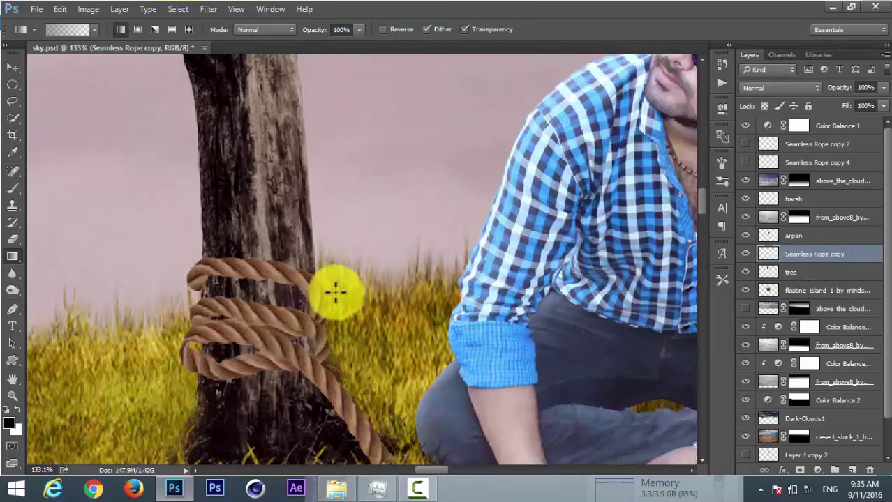
# Step: Defringe the rope layer with a 1 px width
pyautogui.press('e')
pyautogui.scroll(3, 314, 321)
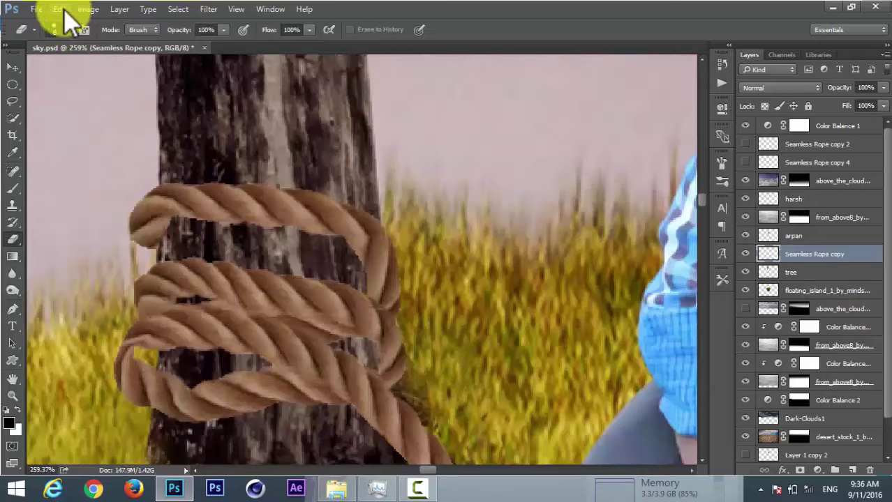
pyautogui.click(86, 12)
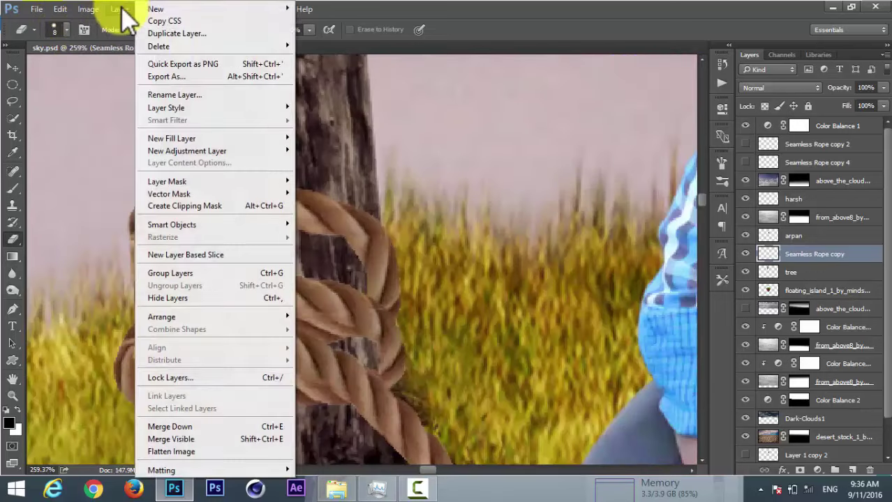
pyautogui.moveTo(161, 471)
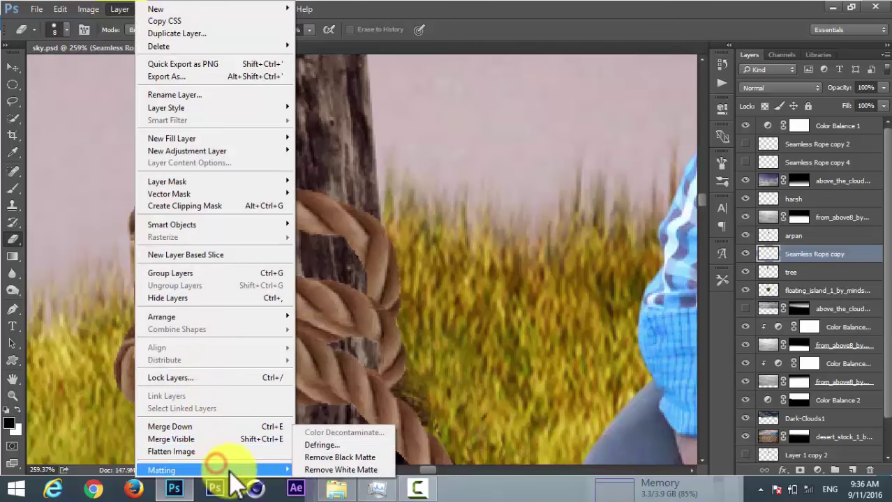
pyautogui.click(331, 442)
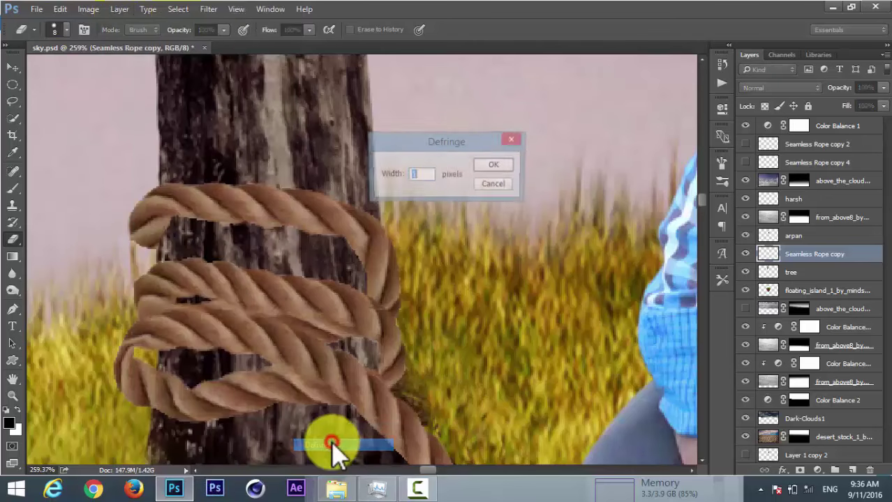
pyautogui.click(497, 168)
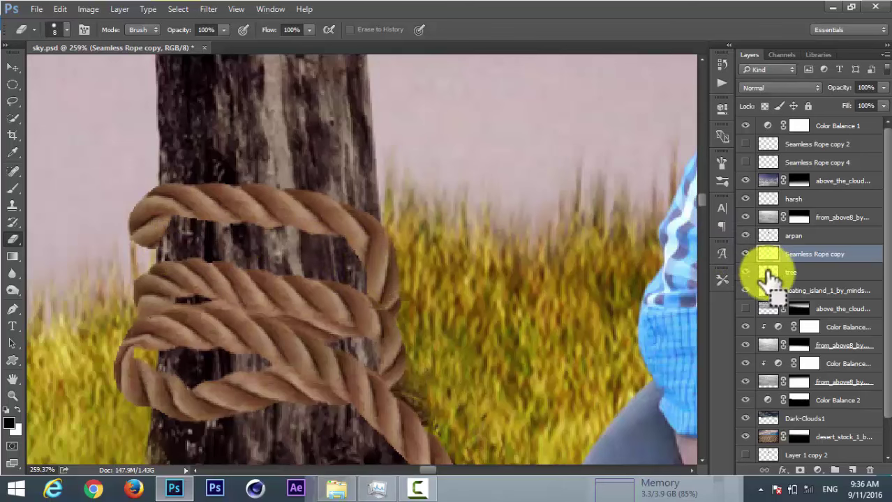
# Step: Load the tree's outline as a selection and erase rope where it crosses the trunk edge
pyautogui.keyDown('ctrl'); pyautogui.click(768, 273); pyautogui.keyUp('ctrl')
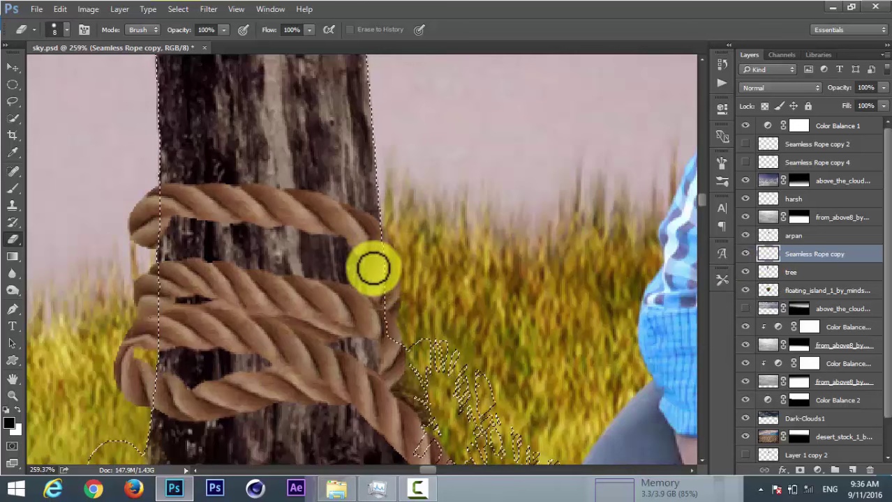
pyautogui.moveTo(373, 269); pyautogui.dragTo(346, 248)
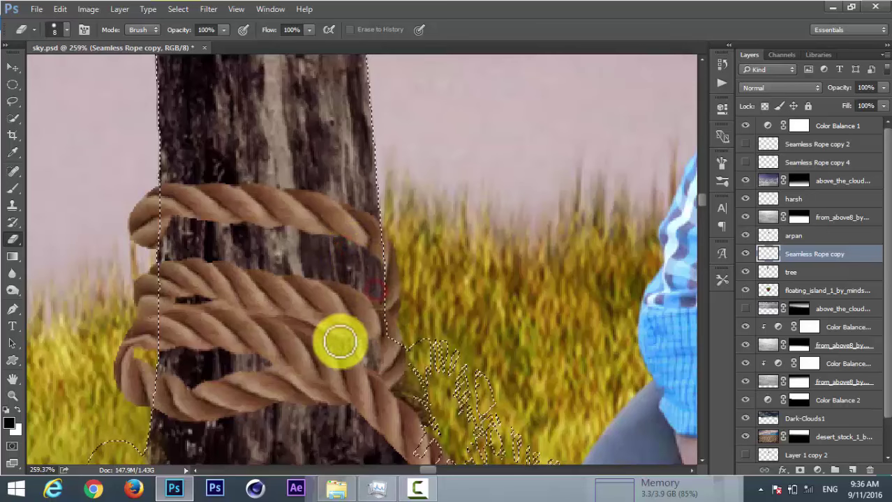
pyautogui.hotkey('ctrl', 'd')
pyautogui.scroll(2, 337, 342)
# Step: Erase small bits of rope over the bark with a size 4–6 eraser
pyautogui.press('[')
pyautogui.press('[')
pyautogui.press('[')
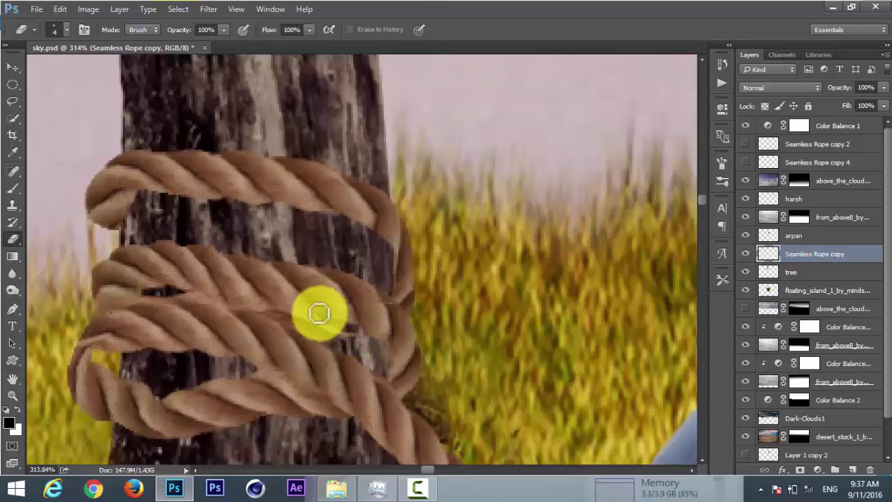
pyautogui.press('[')
pyautogui.press('[')
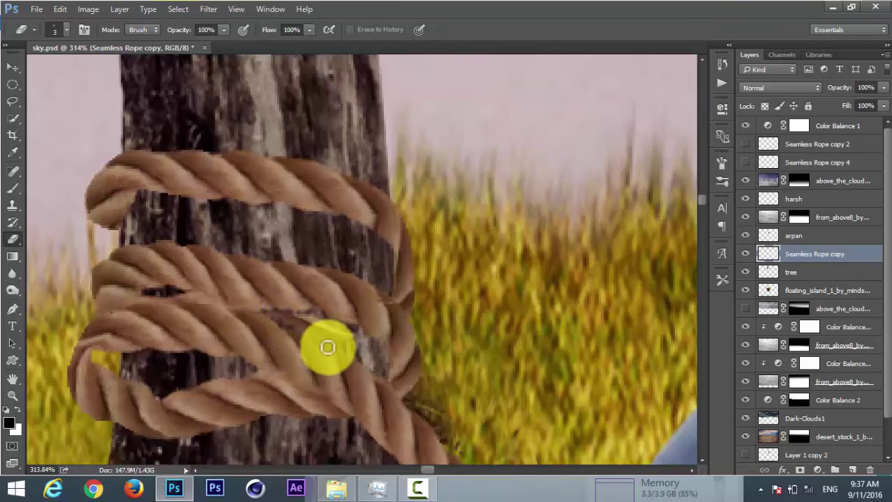
pyautogui.click(289, 319)
pyautogui.press(']')
pyautogui.press(']')
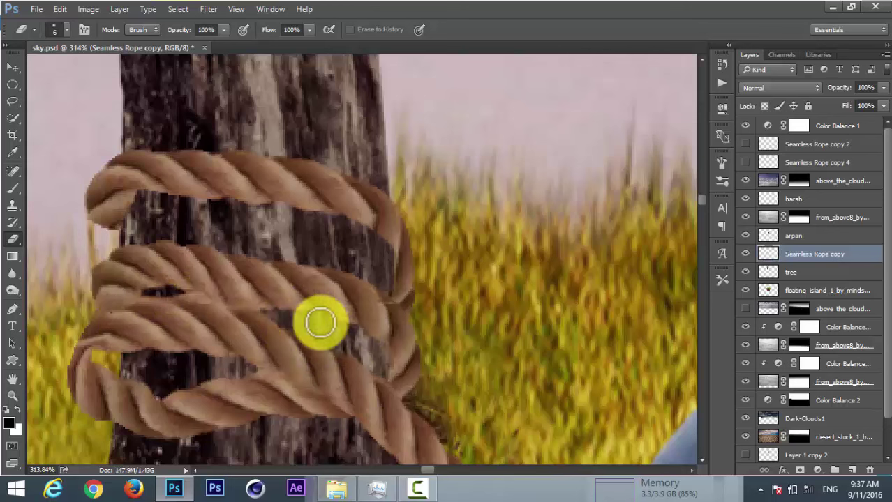
pyautogui.click(348, 422)
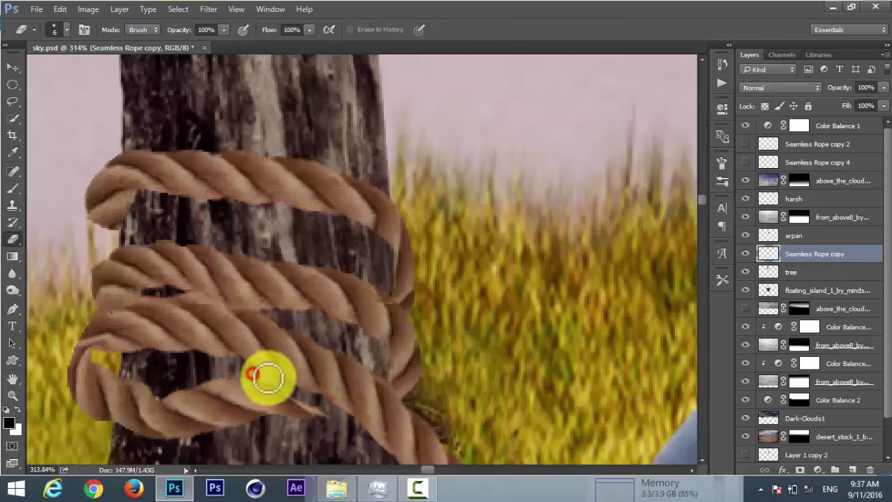
# Step: Erase the lower-left rope loop over the bark, enlarging the eraser to size 10
pyautogui.scroll(-1, 210, 340)
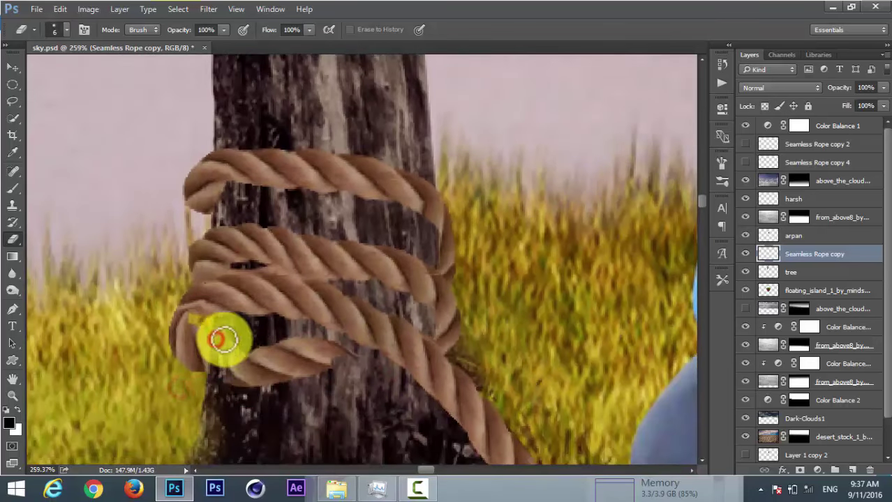
pyautogui.moveTo(222, 340)
pyautogui.mouseDown()
pyautogui.moveTo(219, 380)
pyautogui.moveTo(296, 336)
pyautogui.mouseUp()
pyautogui.press(']')
pyautogui.press(']')
pyautogui.press(']')
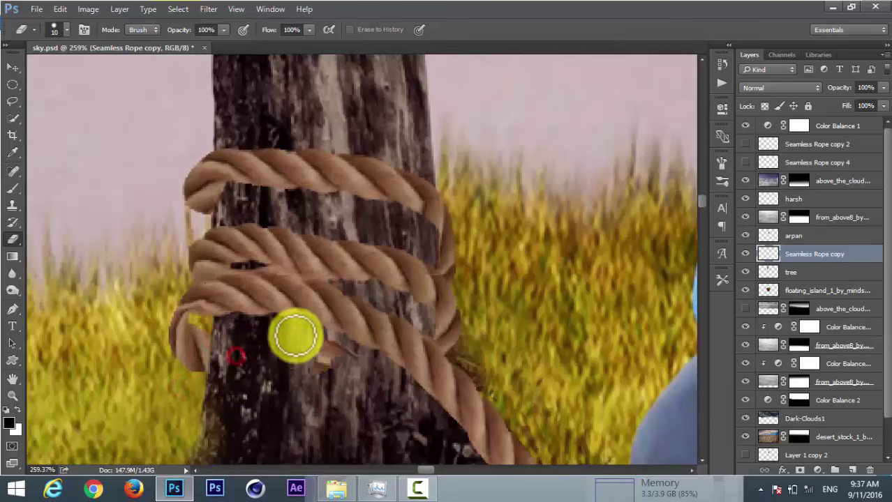
pyautogui.scroll(-3, 299, 349)
pyautogui.scroll(3, 285, 372)
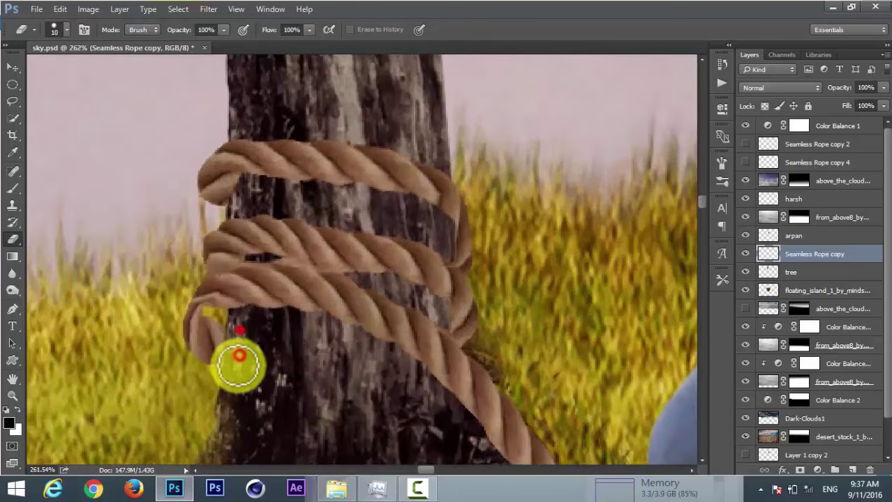
pyautogui.click(60, 9)
# Step: Start a Puppet Warp on the rope and pin along its upper coils
pyautogui.click(105, 224)
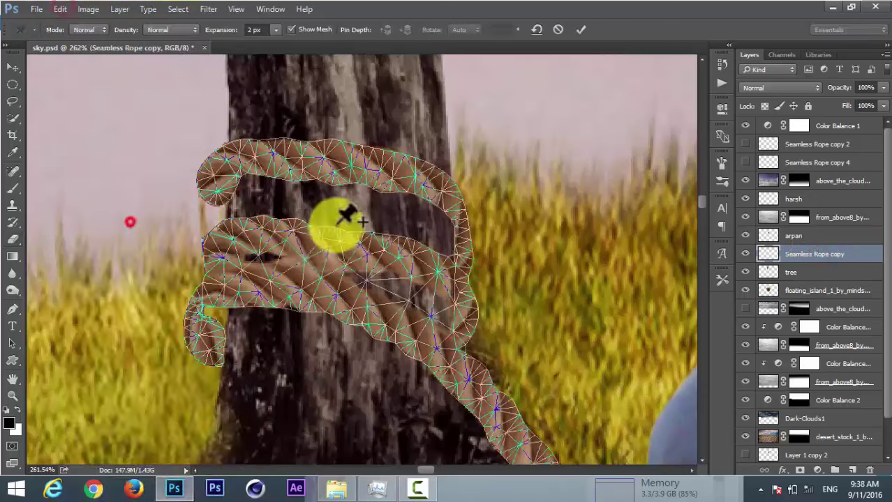
pyautogui.click(213, 351)
pyautogui.click(216, 300)
pyautogui.click(225, 184)
pyautogui.click(366, 166)
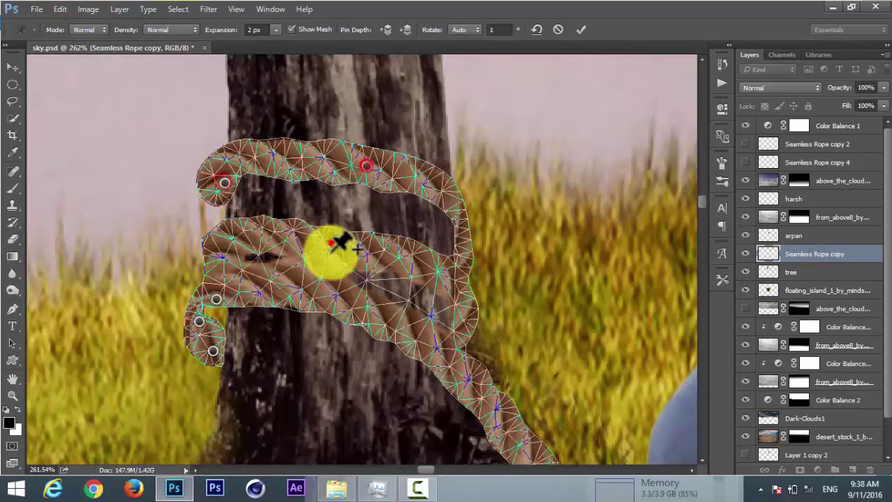
pyautogui.click(332, 244)
pyautogui.click(334, 296)
# Step: Pin the rope's lower section, rotate the lower loop about -9°, and commit
pyautogui.click(458, 377)
pyautogui.click(462, 312)
pyautogui.click(462, 228)
pyautogui.click(401, 257)
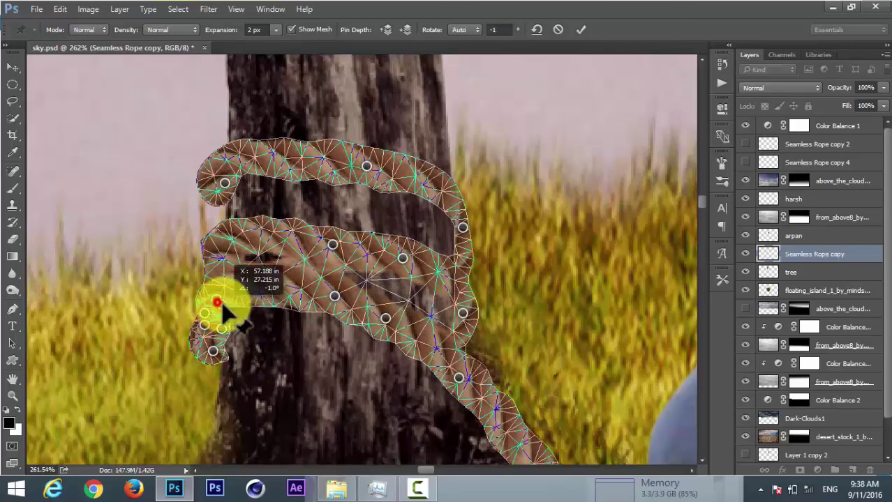
pyautogui.moveTo(230, 314); pyautogui.dragTo(227, 321)
pyautogui.click(582, 30)
pyautogui.press('e')
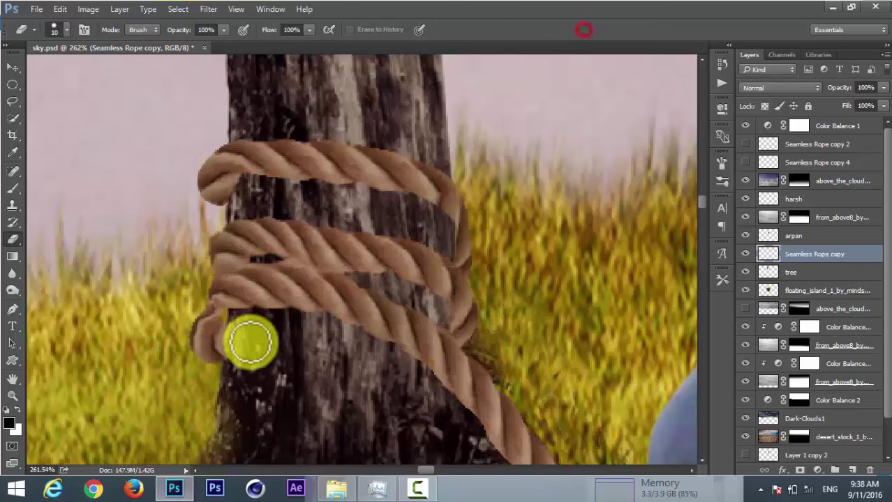
# Step: Retouch the left loop end with the Clone Stamp and Eraser, dismissing an error message
pyautogui.press('s')
pyautogui.keyDown('alt'); pyautogui.click(211, 325); pyautogui.keyUp('alt')
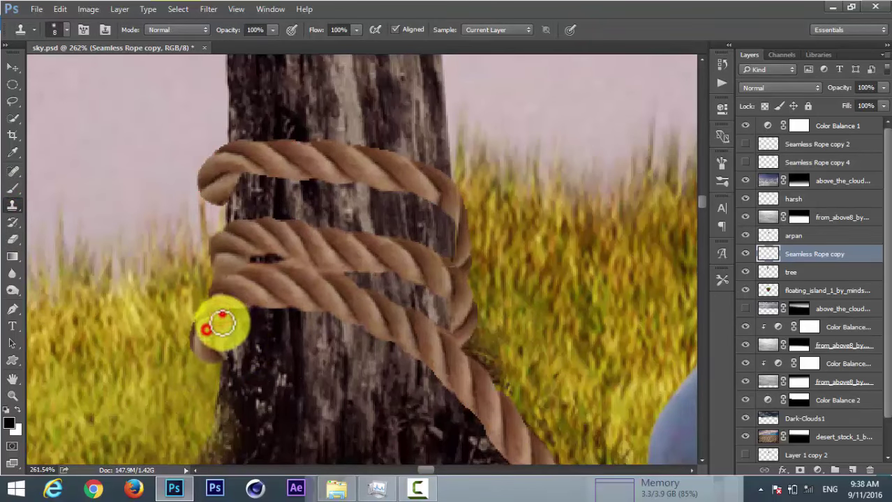
pyautogui.scroll(-2, 222, 322)
pyautogui.click(12, 239)
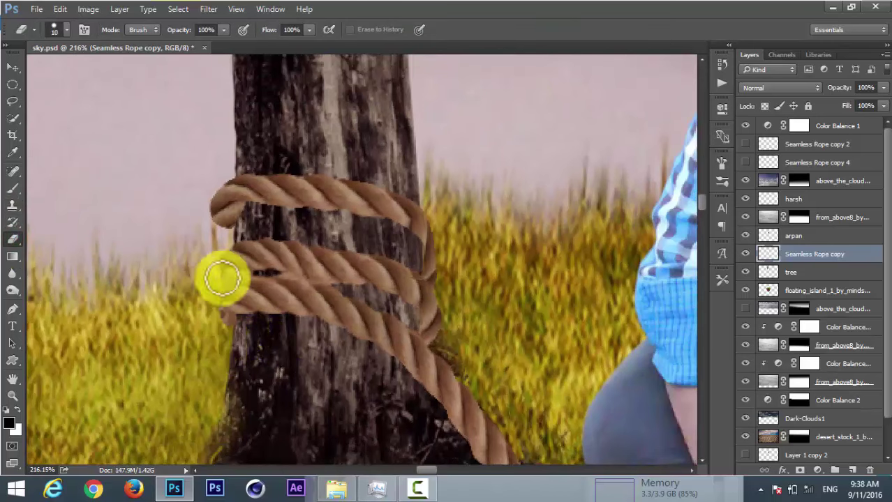
pyautogui.scroll(3, 222, 278)
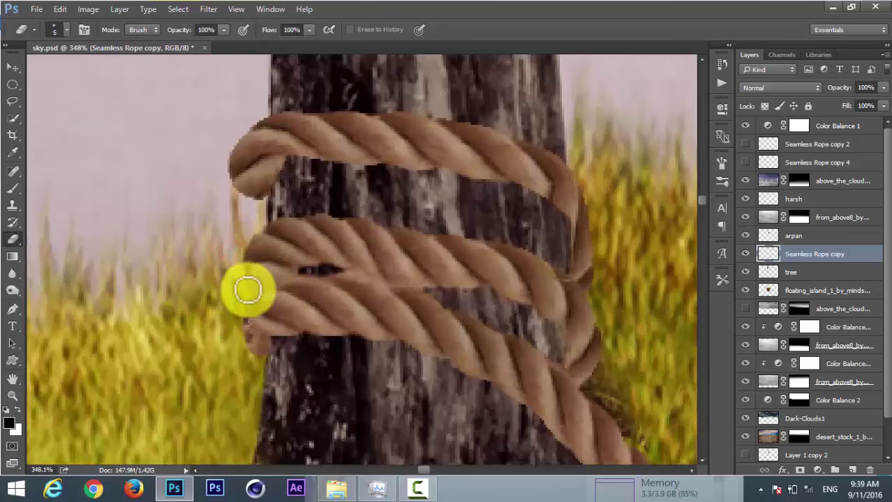
pyautogui.keyDown('alt'); pyautogui.click(300, 302); pyautogui.keyUp('alt')
pyautogui.click(417, 198)
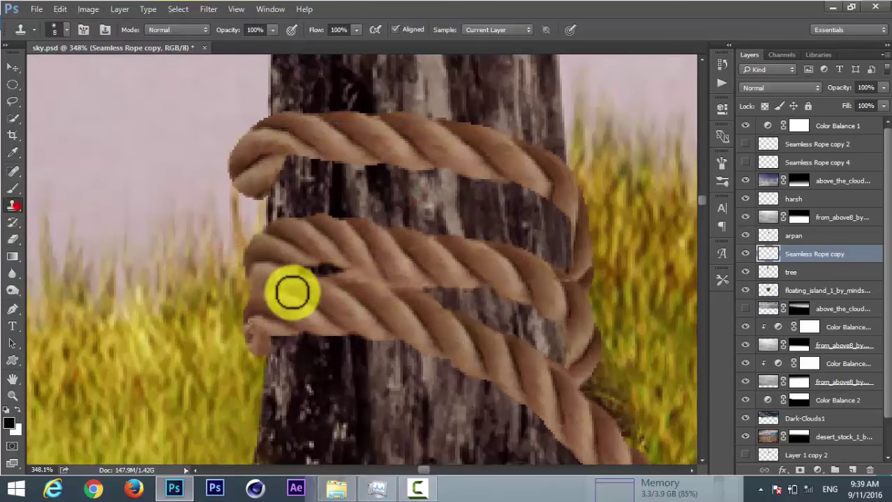
# Step: Sample rope texture with the Clone Stamp to patch the rope's cut end
pyautogui.press('s')
pyautogui.keyDown('alt'); pyautogui.click(244, 331); pyautogui.keyUp('alt')
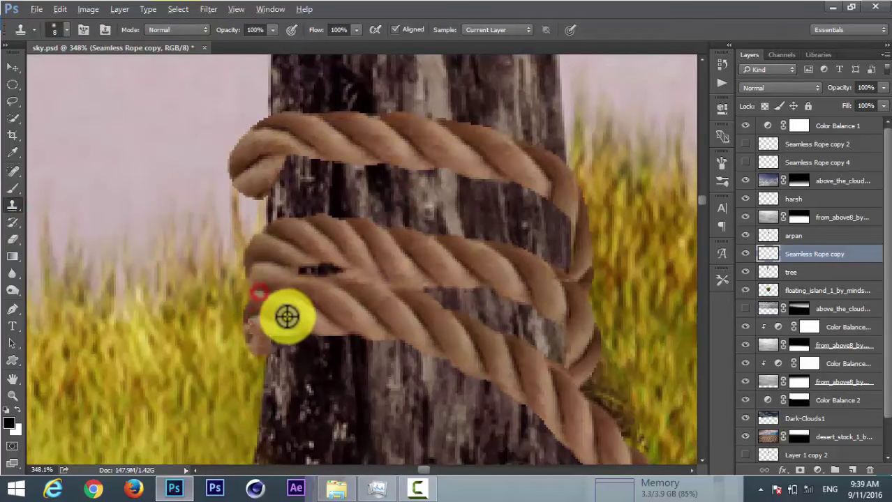
pyautogui.scroll(-2, 287, 318)
pyautogui.scroll(-5, 334, 298)
pyautogui.scroll(-2, 357, 325)
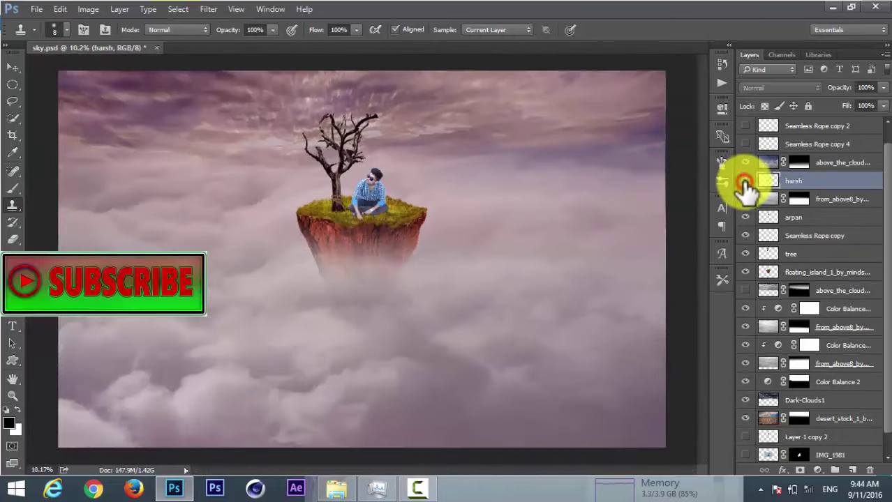
# Step: Show the standing man and restack the now-visible Seamless Rope copy 2 beside his layer
pyautogui.click(745, 183)
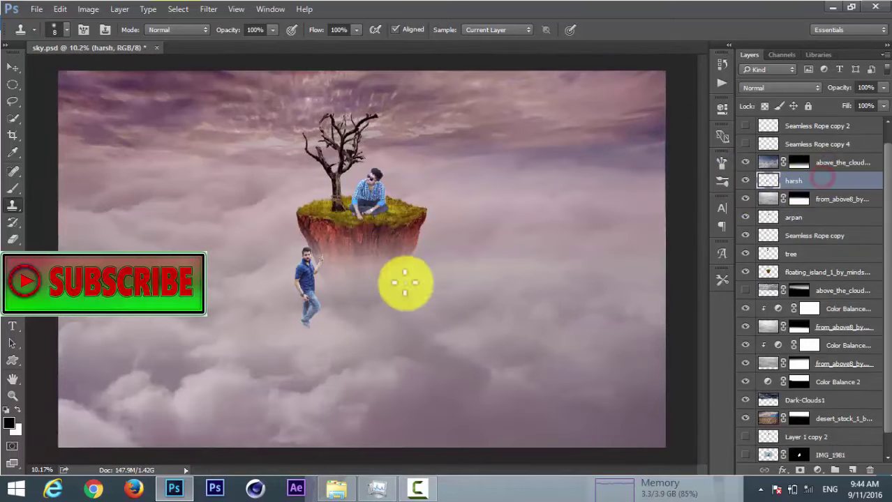
pyautogui.scroll(1, 343, 285)
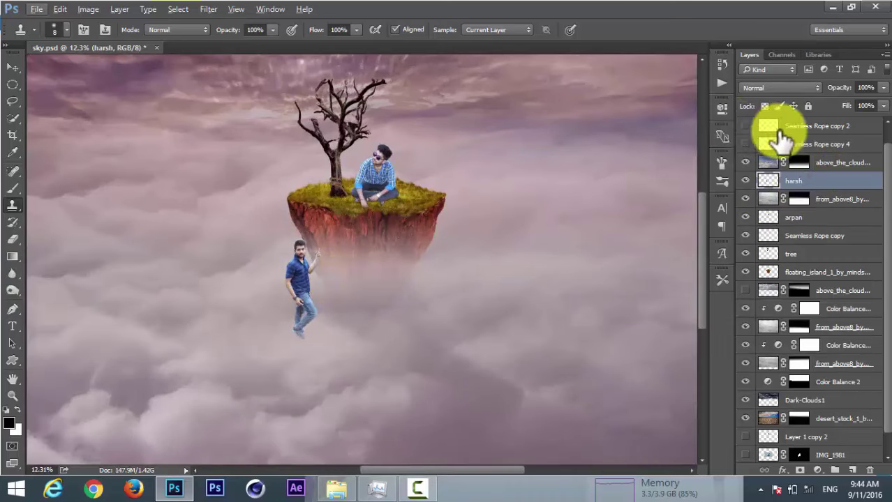
pyautogui.click(745, 127)
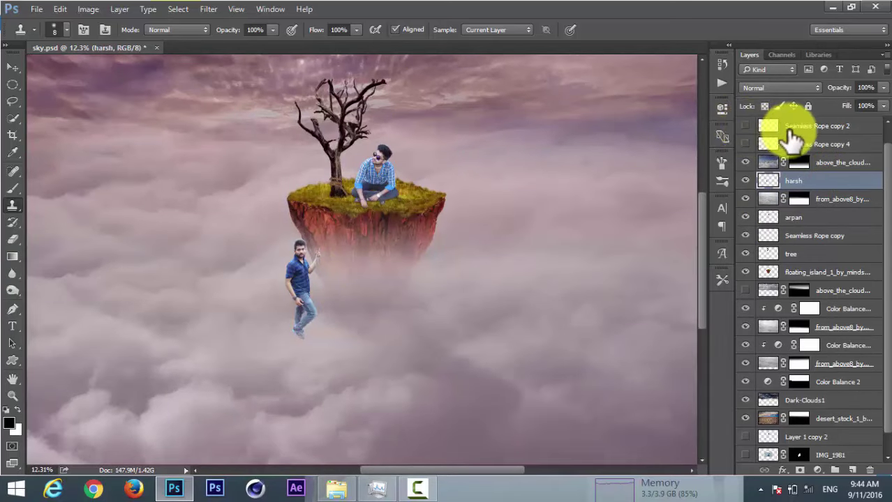
pyautogui.click(816, 125)
pyautogui.moveTo(828, 126); pyautogui.dragTo(834, 185)
pyautogui.click(812, 201)
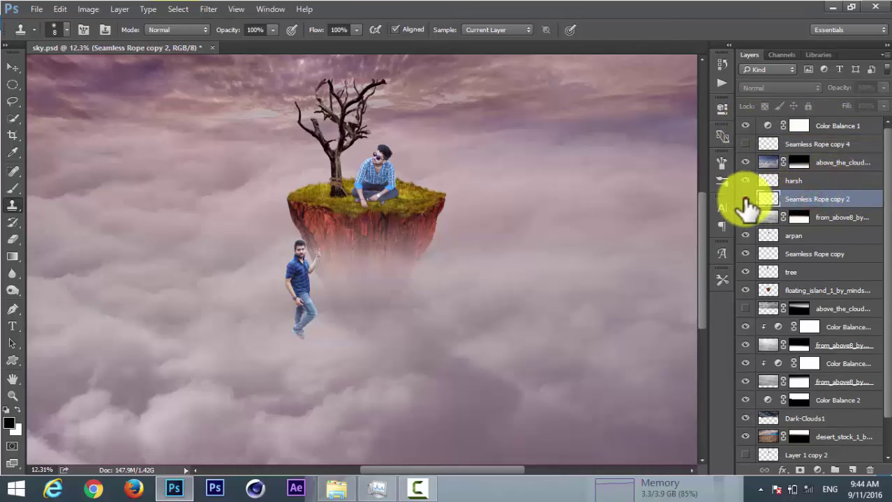
pyautogui.click(745, 200)
pyautogui.scroll(2, 472, 352)
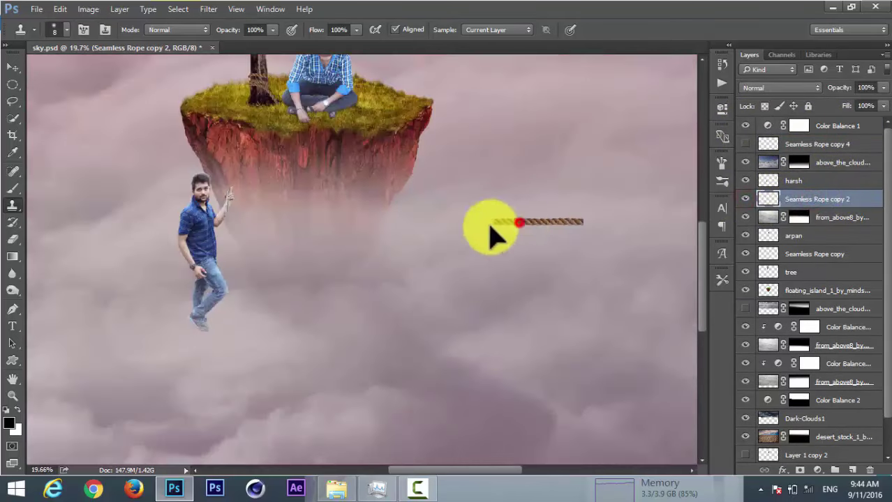
# Step: Move Seamless Rope copy 2 down beside the man's legs and scale it down
pyautogui.moveTo(492, 228); pyautogui.dragTo(224, 307)
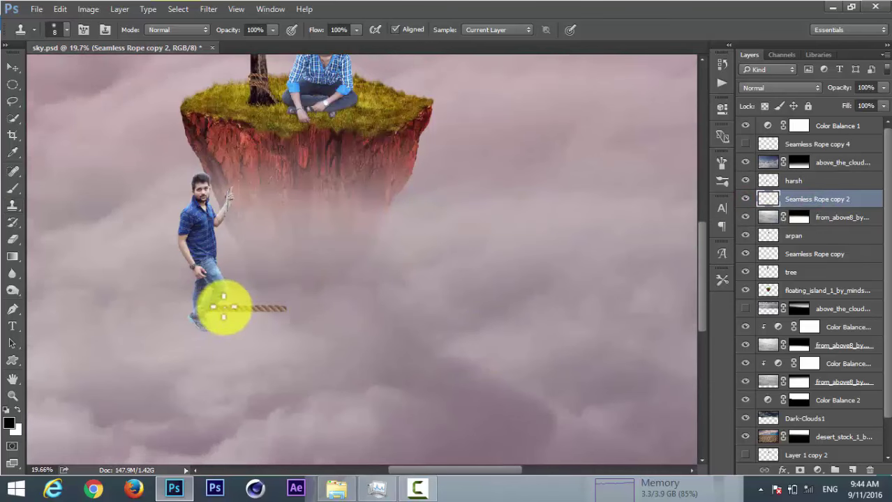
pyautogui.hotkey('ctrl', 't')
pyautogui.scroll(5, 258, 324)
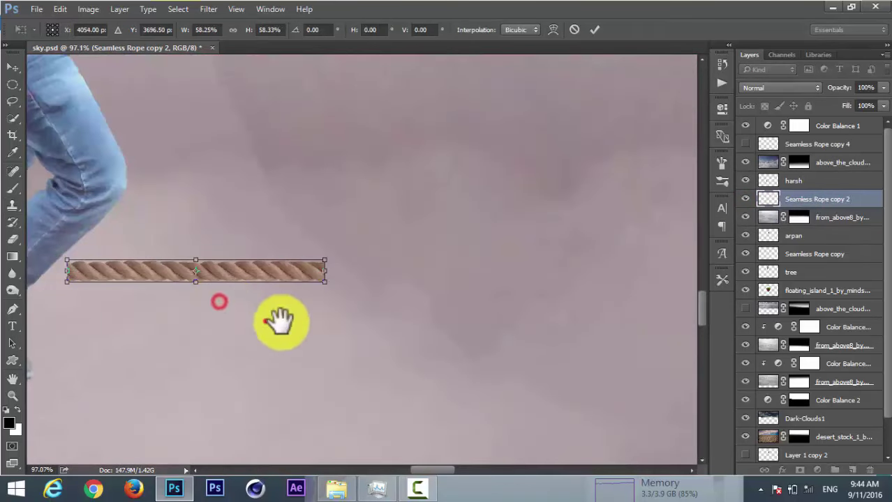
pyautogui.moveTo(279, 321); pyautogui.dragTo(418, 316)
pyautogui.moveTo(461, 259); pyautogui.dragTo(432, 272)
pyautogui.click(594, 29)
# Step: Place the rope beside the man's leg and rotate it about 96° to hang vertically
pyautogui.press('s')
pyautogui.moveTo(334, 280)
pyautogui.mouseDown()
pyautogui.moveTo(411, 286)
pyautogui.moveTo(316, 303)
pyautogui.mouseUp()
pyautogui.moveTo(796, 199); pyautogui.dragTo(796, 181)
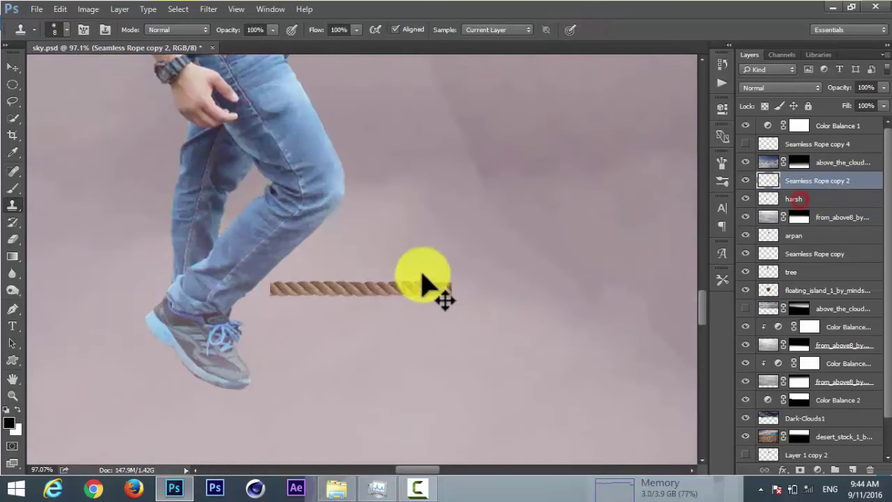
pyautogui.moveTo(423, 282); pyautogui.dragTo(295, 259)
pyautogui.hotkey('ctrl', 't')
pyautogui.moveTo(404, 273)
pyautogui.mouseDown()
pyautogui.moveTo(275, 329)
pyautogui.moveTo(254, 302)
pyautogui.mouseUp()
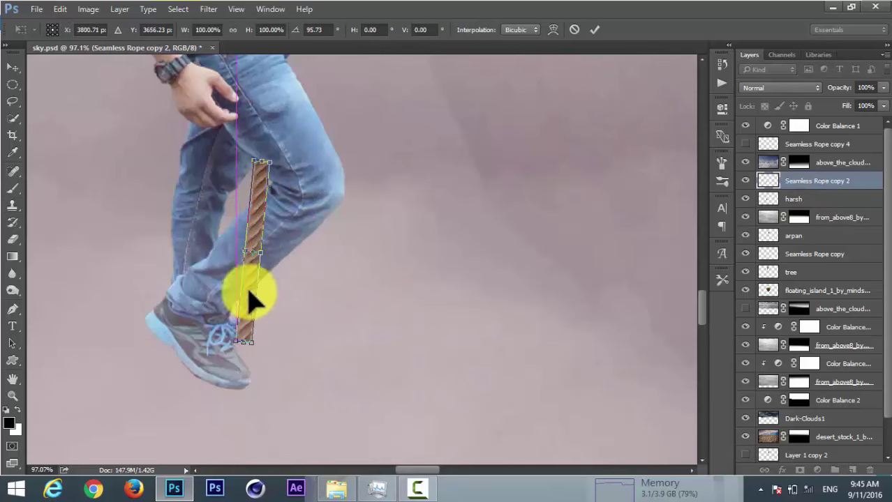
pyautogui.click(595, 29)
pyautogui.press('s')
pyautogui.scroll(2, 353, 250)
pyautogui.scroll(2, 337, 229)
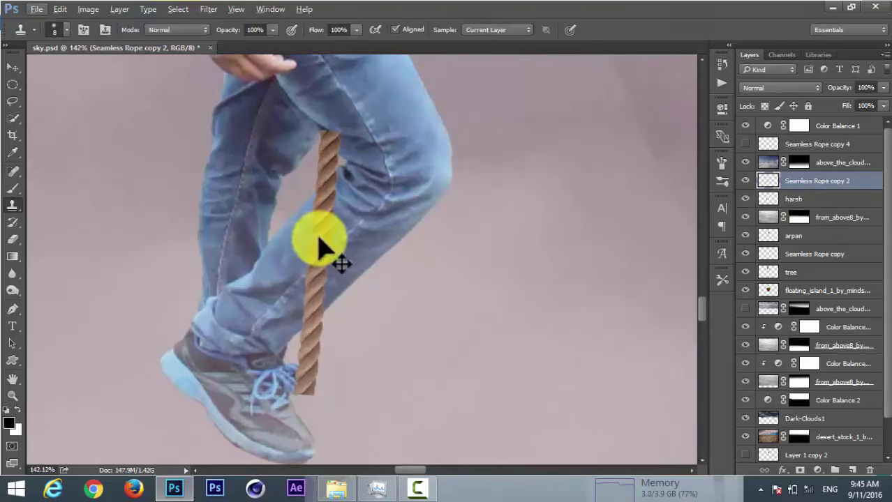
pyautogui.click(60, 9)
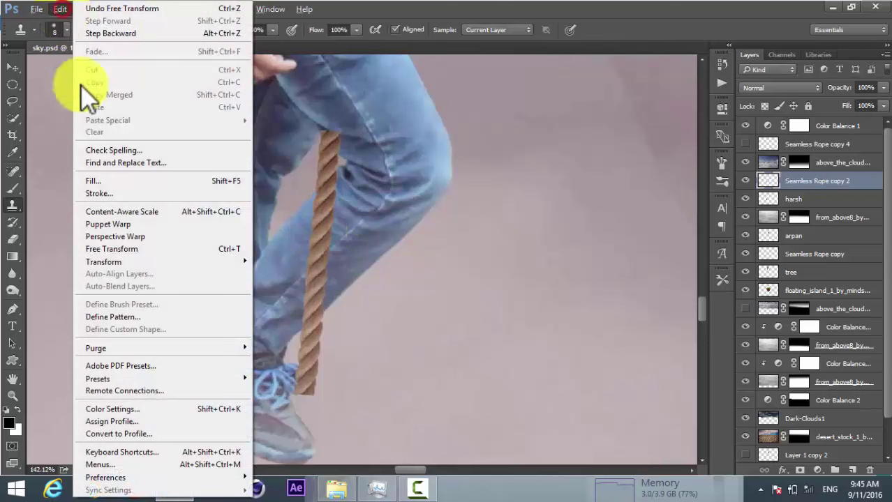
# Step: Puppet-warp the upright rope, pinning its base and folding its top into a hook over the shin
pyautogui.click(107, 225)
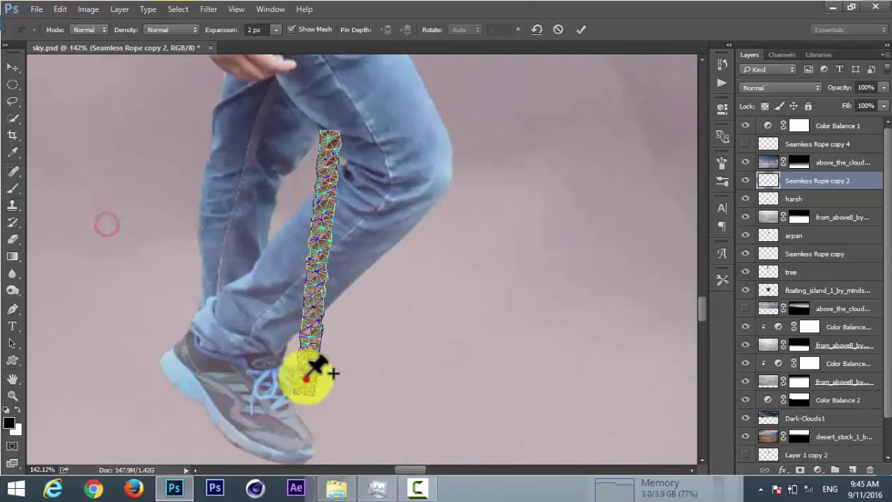
pyautogui.click(309, 328)
pyautogui.moveTo(321, 283)
pyautogui.mouseDown()
pyautogui.moveTo(299, 294)
pyautogui.moveTo(300, 251)
pyautogui.mouseUp()
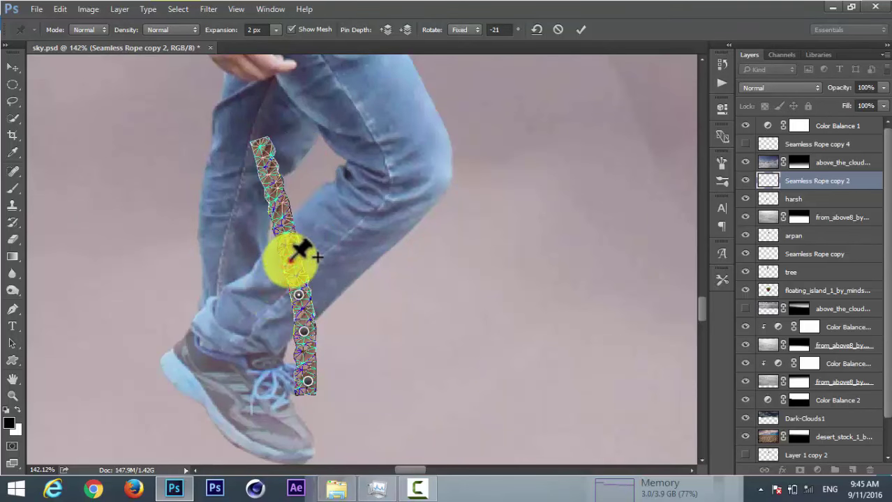
pyautogui.moveTo(286, 209); pyautogui.dragTo(296, 222)
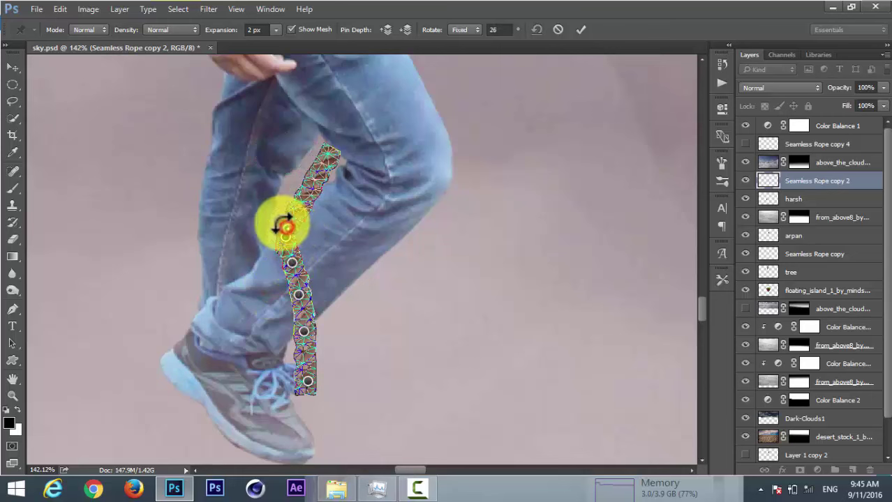
pyautogui.moveTo(322, 161); pyautogui.dragTo(330, 266)
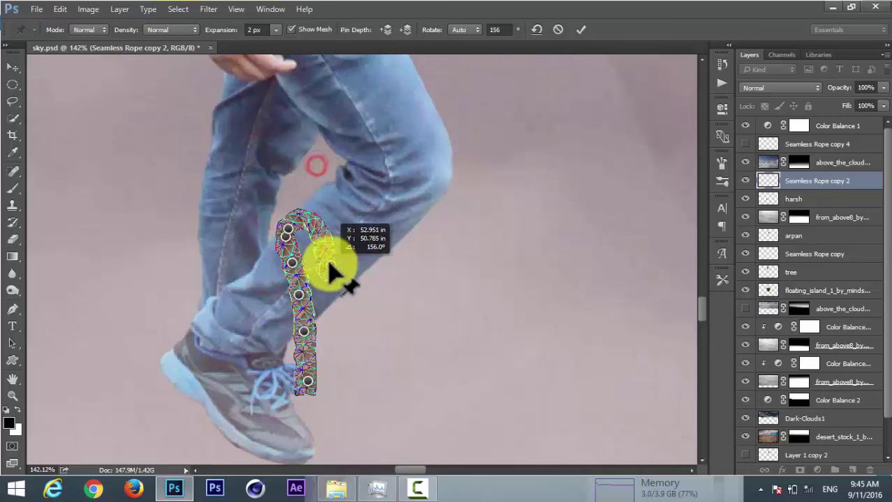
pyautogui.click(288, 227)
pyautogui.click(448, 197)
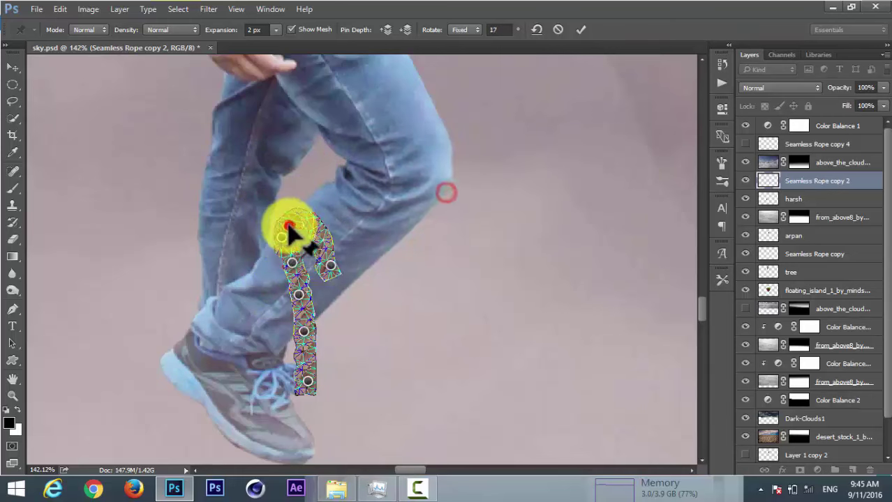
pyautogui.moveTo(298, 229)
pyautogui.mouseDown()
pyautogui.moveTo(342, 262)
pyautogui.moveTo(327, 273)
pyautogui.mouseUp()
pyautogui.click(580, 29)
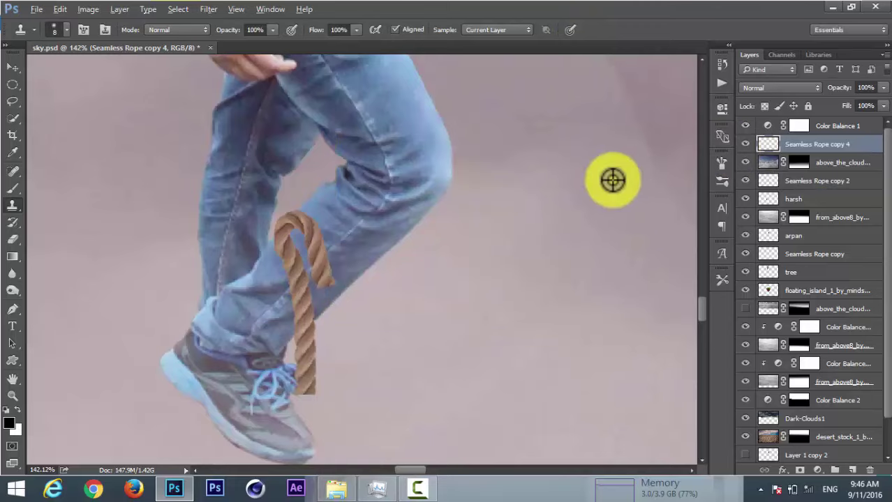
# Step: Copy a band of the long rope onto Layer 1 and hide Seamless Rope copy 4
pyautogui.scroll(-5, 612, 180)
pyautogui.scroll(-2, 607, 174)
pyautogui.scroll(-3, 611, 193)
pyautogui.scroll(1, 442, 173)
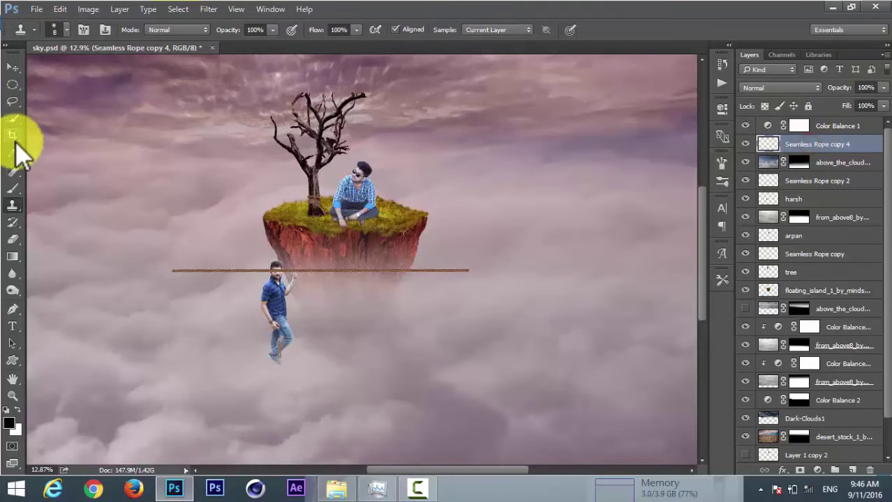
pyautogui.rightClick(13, 84)
pyautogui.click(70, 83)
pyautogui.moveTo(302, 246); pyautogui.dragTo(169, 291)
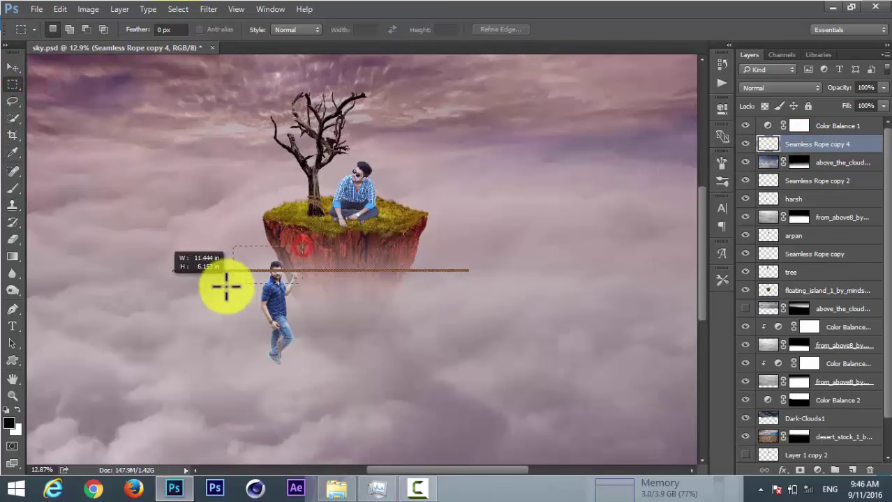
pyautogui.click(568, 30)
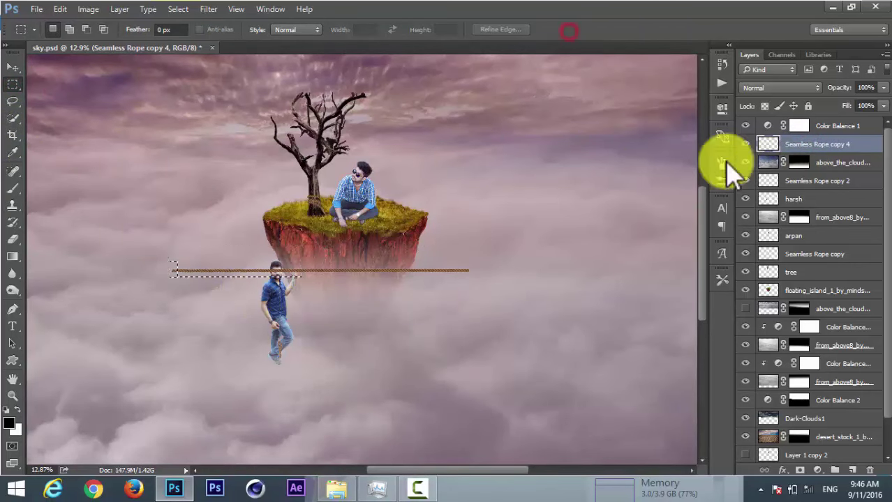
pyautogui.moveTo(159, 255); pyautogui.dragTo(292, 288)
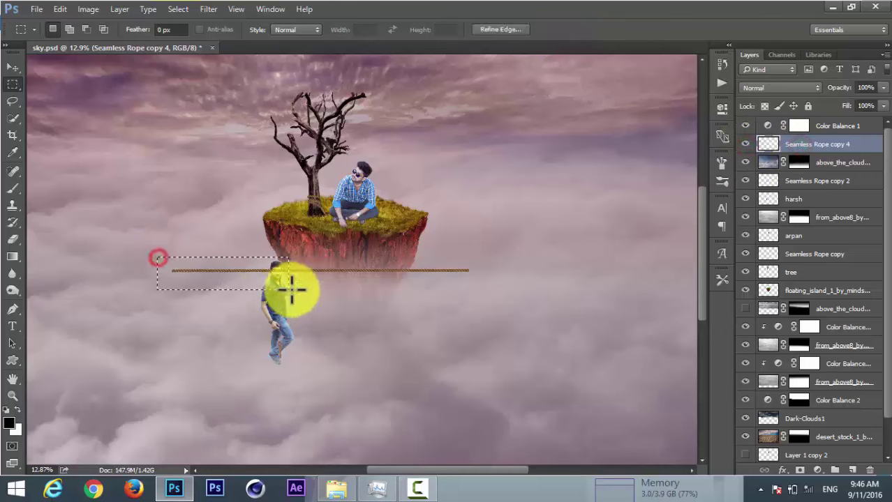
pyautogui.hotkey('ctrl', 'j')
pyautogui.moveTo(802, 144); pyautogui.dragTo(806, 217)
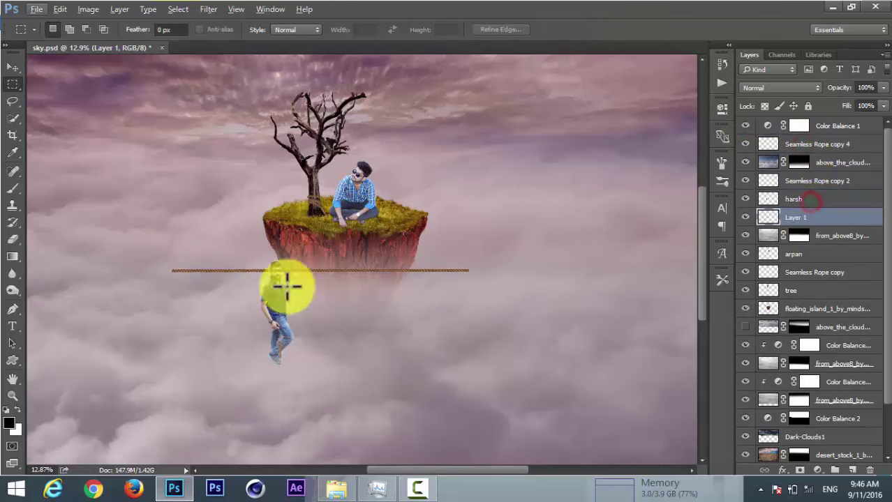
pyautogui.click(744, 144)
# Step: Scale the copied rope down and move it toward the man's feet
pyautogui.hscroll(-2, 312, 265)
pyautogui.scroll(3, 312, 265)
pyautogui.hotkey('ctrl', 't')
pyautogui.moveTo(324, 225); pyautogui.dragTo(427, 335)
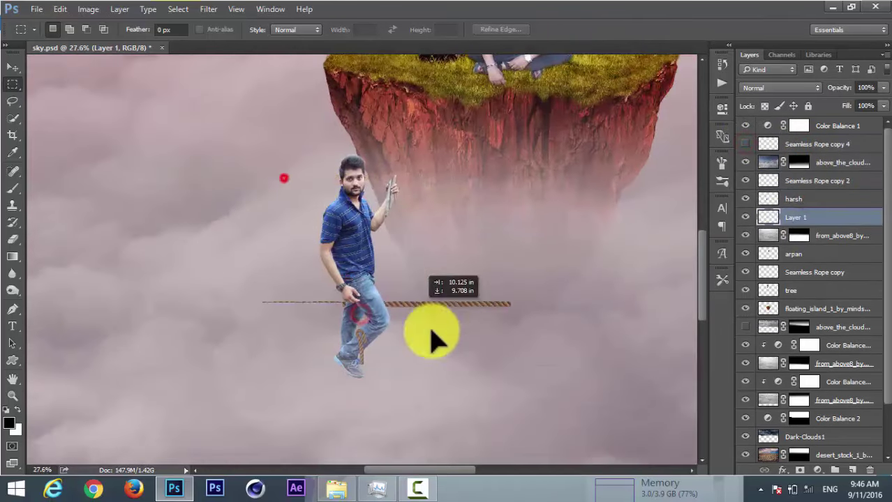
pyautogui.moveTo(527, 335); pyautogui.dragTo(471, 344)
pyautogui.press('Return')
pyautogui.scroll(5, 450, 340)
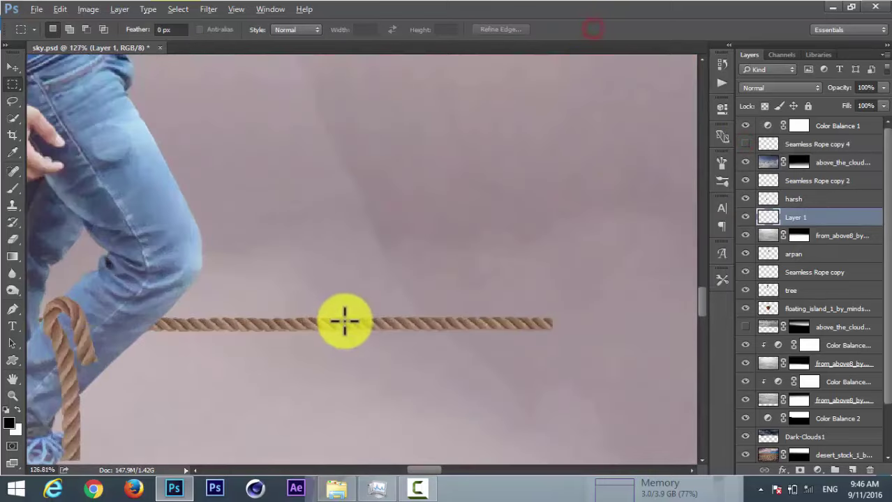
pyautogui.moveTo(259, 283); pyautogui.dragTo(332, 199)
pyautogui.moveTo(321, 265)
pyautogui.mouseDown()
pyautogui.moveTo(376, 307)
pyautogui.moveTo(377, 265)
pyautogui.mouseUp()
# Step: Rotate the rope to a 30° diagonal, shorten it, and place it above harsh at the knee
pyautogui.hotkey('ctrl', 't')
pyautogui.moveTo(540, 255); pyautogui.dragTo(488, 390)
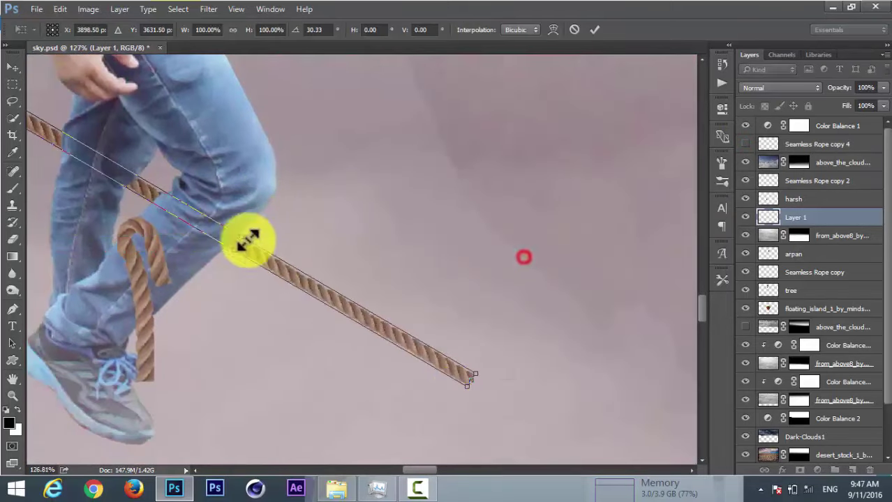
pyautogui.moveTo(245, 241)
pyautogui.mouseDown()
pyautogui.moveTo(245, 292)
pyautogui.moveTo(332, 317)
pyautogui.mouseUp()
pyautogui.scroll(-3, 332, 317)
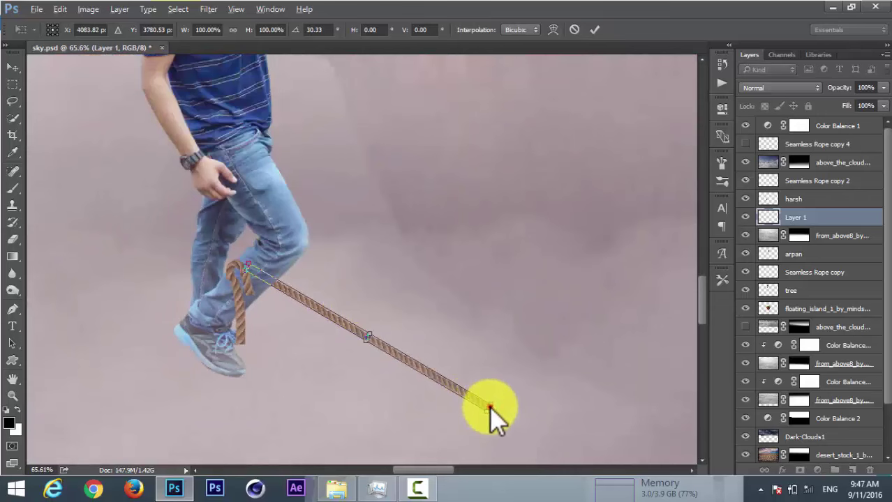
pyautogui.moveTo(490, 408); pyautogui.dragTo(461, 392)
pyautogui.click(595, 29)
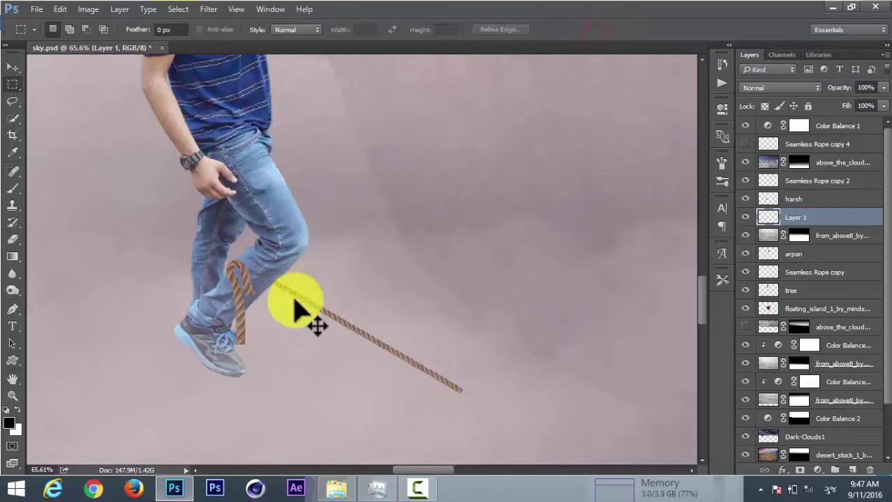
pyautogui.moveTo(295, 307); pyautogui.dragTo(290, 299)
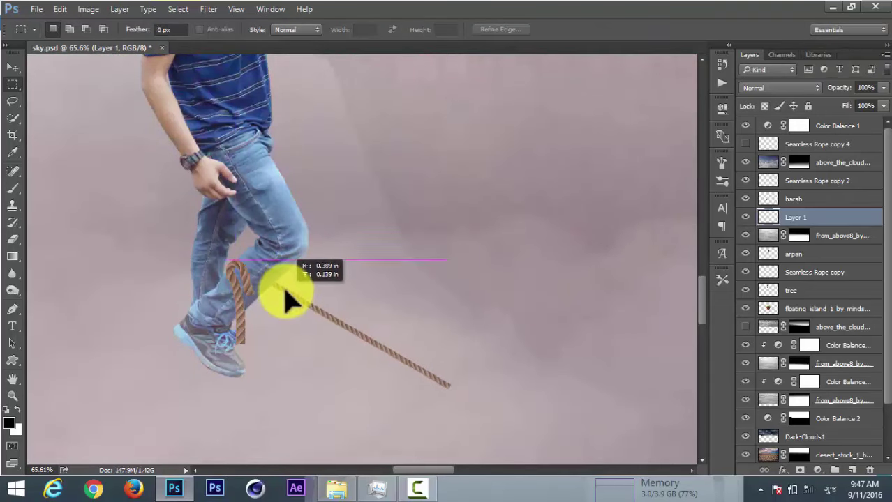
pyautogui.scroll(-1, 360, 348)
pyautogui.hotkey('ctrl', ']')
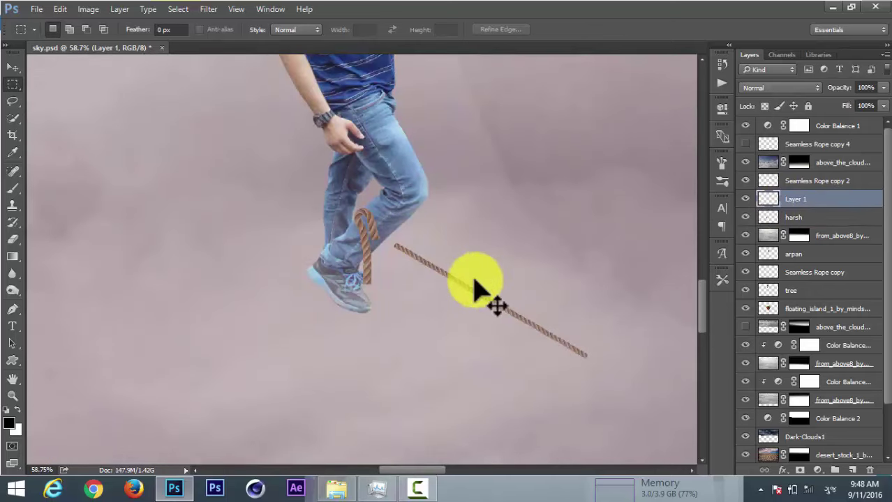
pyautogui.moveTo(466, 293); pyautogui.dragTo(442, 249)
# Step: Erase the rope loop's strand over the jeans inside the harsh layer's selection
pyautogui.scroll(5, 395, 219)
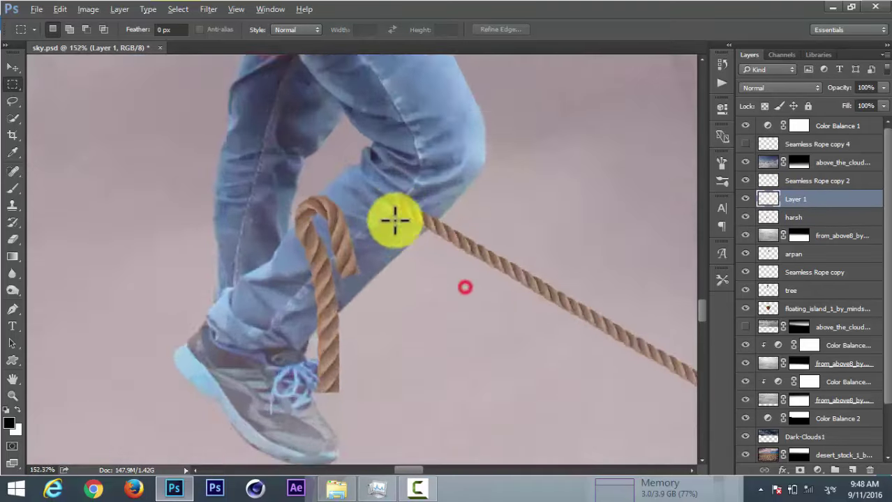
pyautogui.click(743, 183)
pyautogui.press('e')
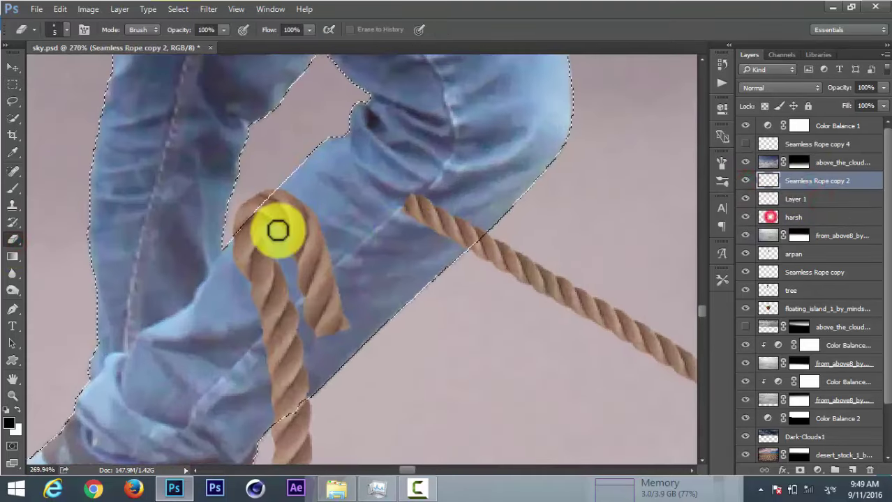
pyautogui.moveTo(266, 237)
pyautogui.mouseDown()
pyautogui.moveTo(256, 220)
pyautogui.moveTo(275, 235)
pyautogui.moveTo(277, 205)
pyautogui.moveTo(295, 233)
pyautogui.moveTo(329, 209)
pyautogui.mouseUp()
pyautogui.hotkey('ctrl', 'd')
pyautogui.scroll(-2, 360, 213)
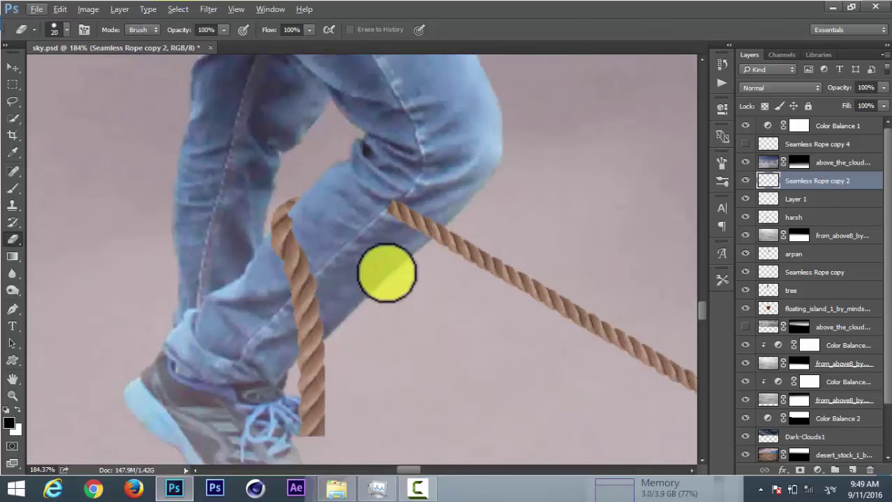
# Step: Rotate Layer 1's rope near vertical, enlarge it to 186%, and move it up-left along the leg
pyautogui.keyDown('ctrl'); pyautogui.click(458, 277); pyautogui.keyUp('ctrl')
pyautogui.scroll(-3, 607, 319)
pyautogui.scroll(-2, 516, 279)
pyautogui.hotkey('ctrl', 't')
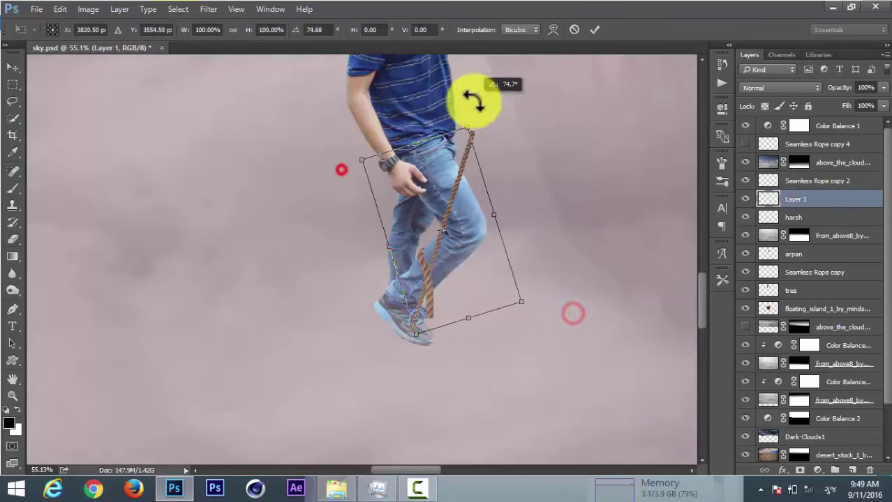
pyautogui.moveTo(470, 96)
pyautogui.mouseDown()
pyautogui.moveTo(471, 243)
pyautogui.moveTo(717, 131)
pyautogui.mouseUp()
pyautogui.scroll(2, 494, 289)
pyautogui.scroll(2, 419, 203)
pyautogui.scroll(-5, 458, 229)
pyautogui.scroll(4, 323, 227)
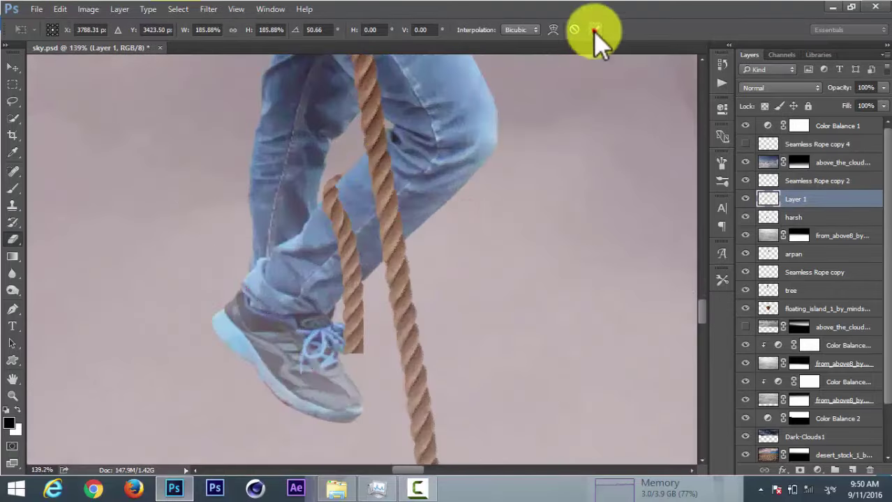
pyautogui.scroll(-5, 438, 179)
pyautogui.click(594, 30)
pyautogui.press('e')
pyautogui.scroll(5, 419, 193)
pyautogui.moveTo(419, 193); pyautogui.dragTo(354, 180)
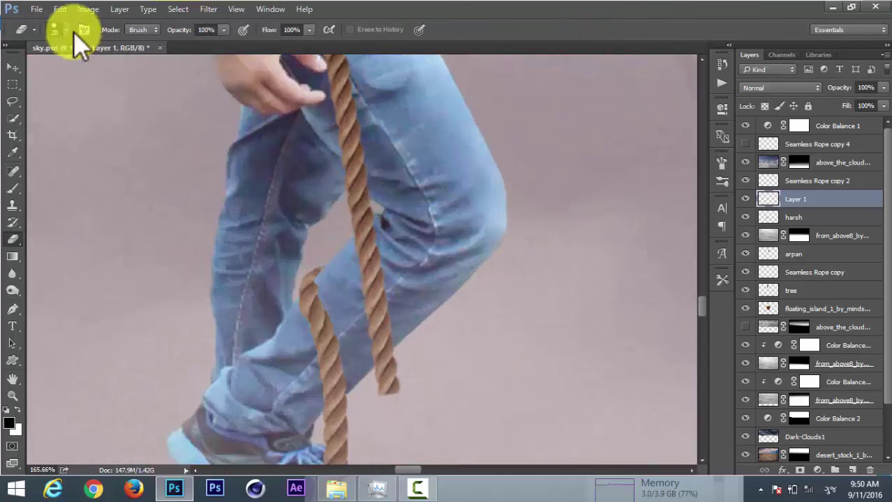
pyautogui.click(61, 9)
# Step: Puppet Warp the short rope, bending its lower end into a hook around the shin
pyautogui.click(111, 223)
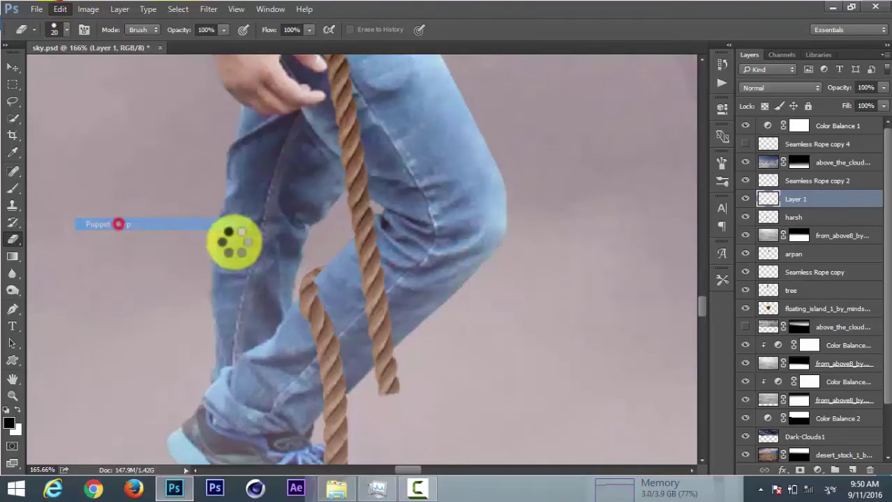
pyautogui.click(385, 355)
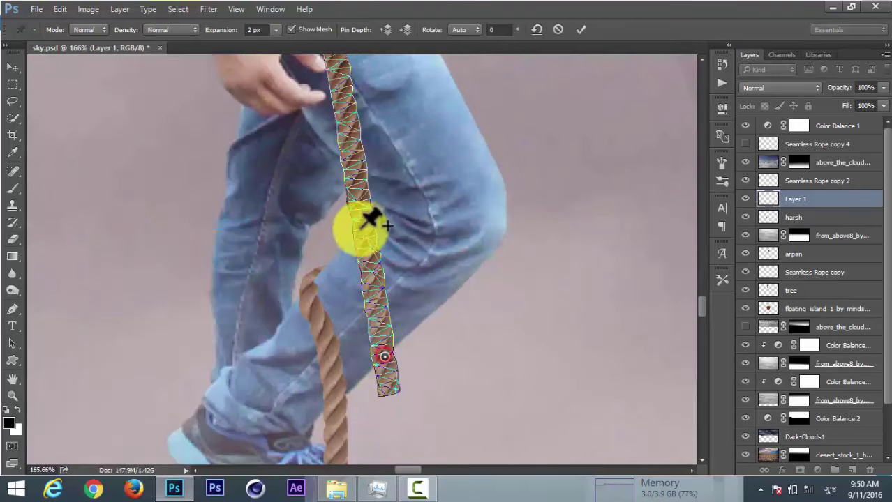
pyautogui.moveTo(395, 368)
pyautogui.mouseDown()
pyautogui.moveTo(385, 389)
pyautogui.moveTo(377, 369)
pyautogui.mouseUp()
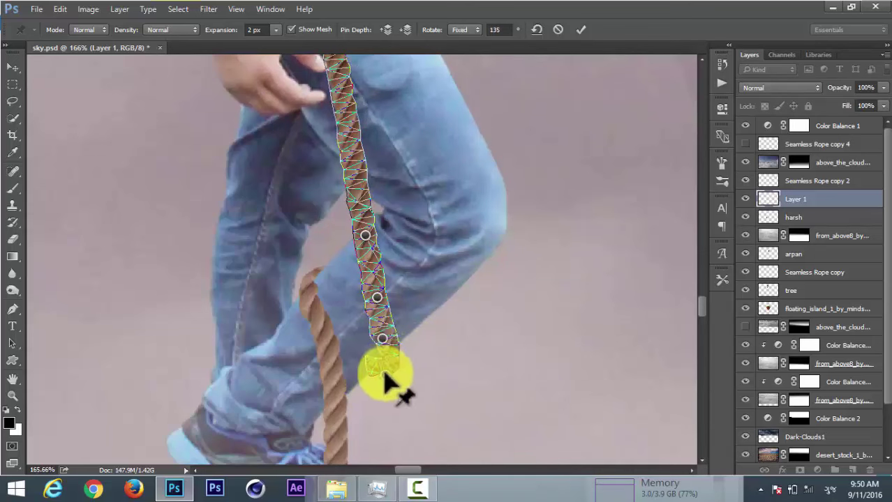
pyautogui.moveTo(422, 341); pyautogui.dragTo(384, 336)
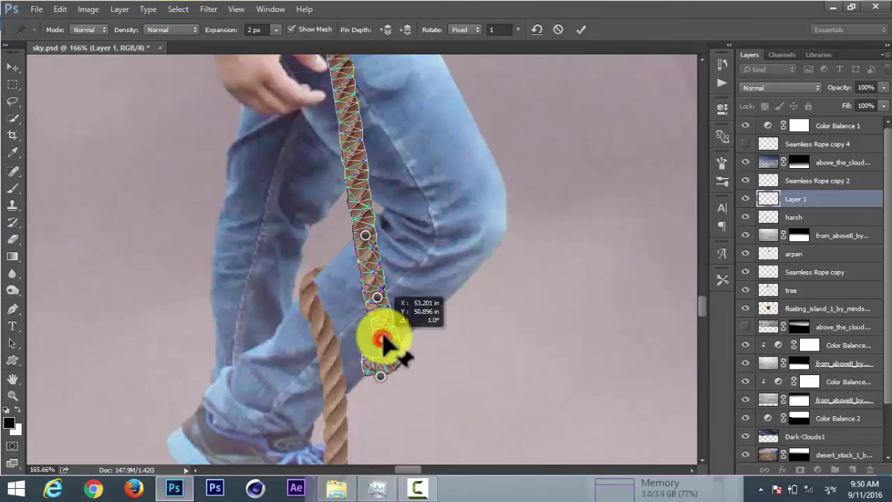
pyautogui.moveTo(377, 298); pyautogui.dragTo(378, 295)
pyautogui.click(581, 29)
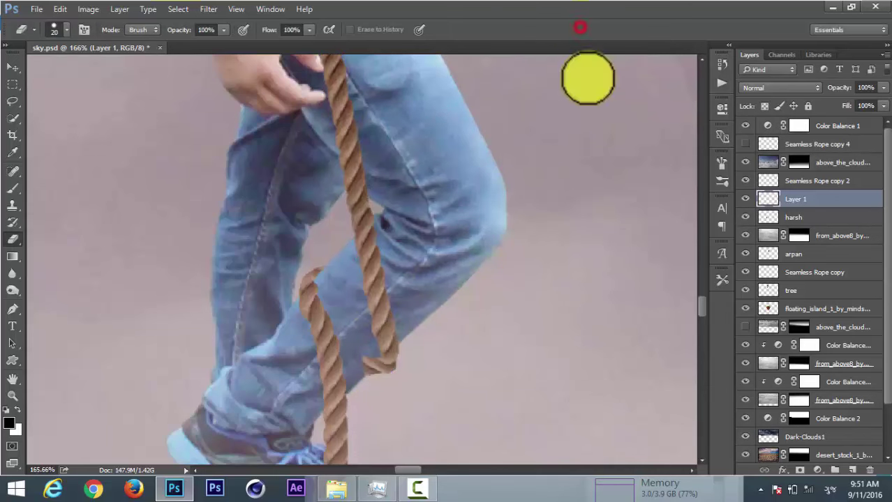
# Step: Erase the rope hidden behind the leg inside the leg selection, then marquee a rope strip
pyautogui.keyDown('ctrl'); pyautogui.click(767, 199); pyautogui.keyUp('ctrl')
pyautogui.click(12, 238)
pyautogui.moveTo(348, 352); pyautogui.dragTo(359, 345)
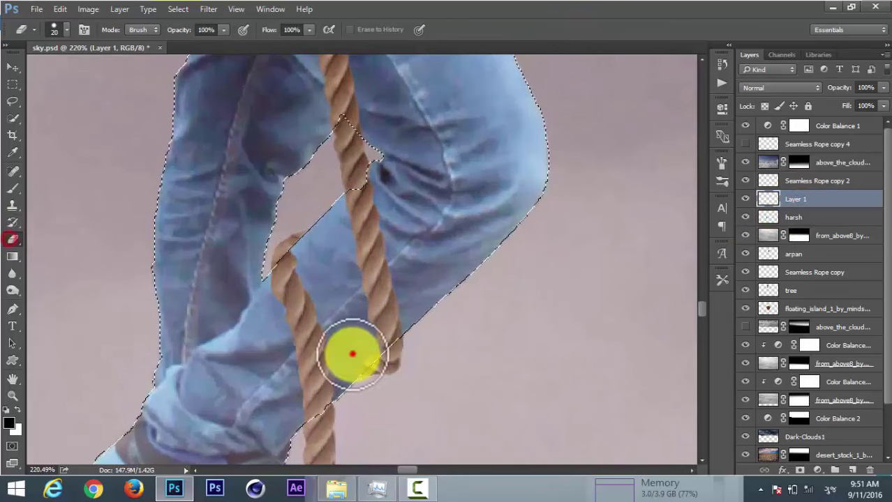
pyautogui.hotkey('ctrl', 'd')
pyautogui.scroll(-3, 457, 326)
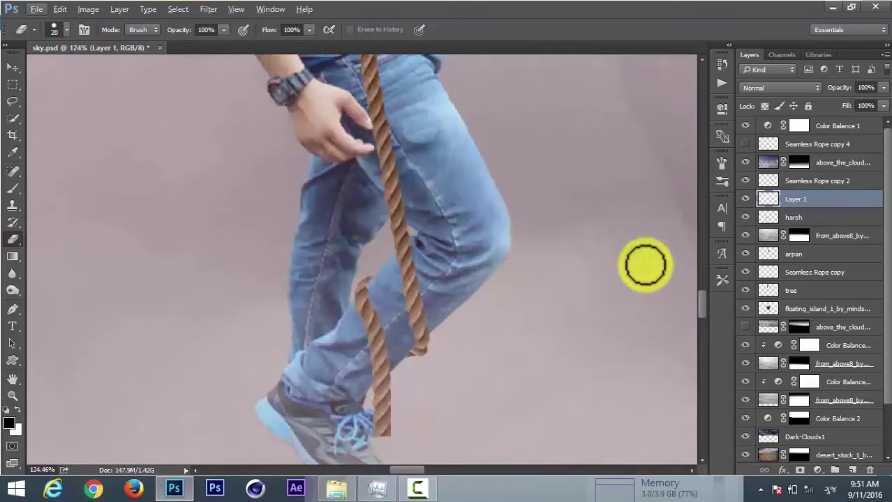
pyautogui.scroll(-5, 643, 263)
pyautogui.click(12, 84)
pyautogui.moveTo(341, 67)
pyautogui.mouseDown()
pyautogui.moveTo(398, 154)
pyautogui.moveTo(441, 301)
pyautogui.moveTo(448, 298)
pyautogui.mouseUp()
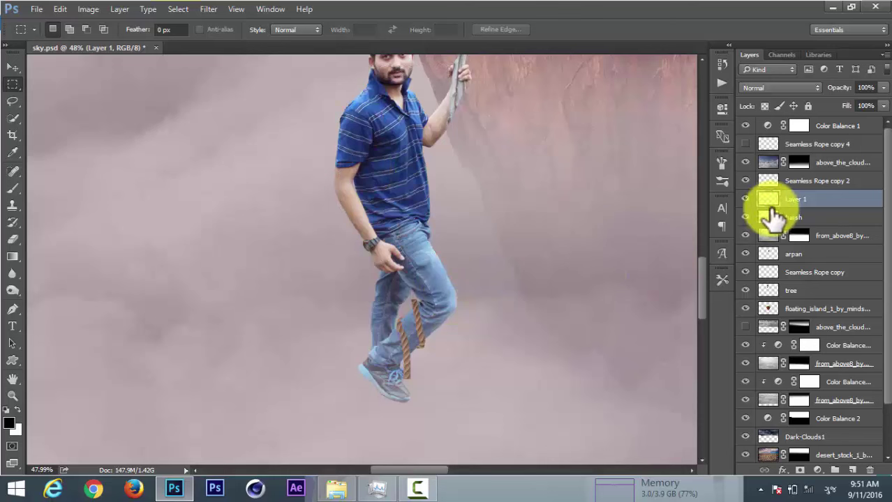
# Step: Paste the rope strip onto new Layer 2, hide it, and make Layer 1 active
pyautogui.hotkey('ctrl', 'v')
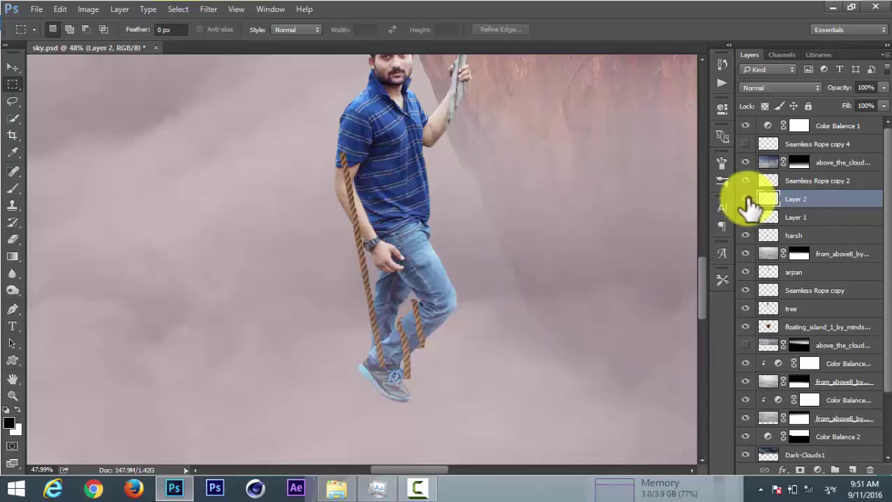
pyautogui.click(745, 200)
pyautogui.click(806, 219)
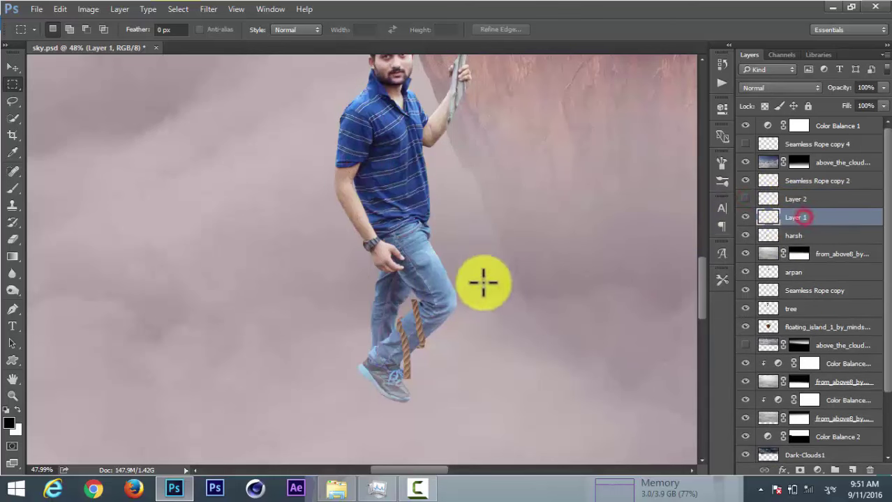
pyautogui.scroll(1, 434, 279)
pyautogui.scroll(3, 432, 286)
pyautogui.scroll(1, 432, 286)
pyautogui.moveTo(403, 339); pyautogui.dragTo(358, 189)
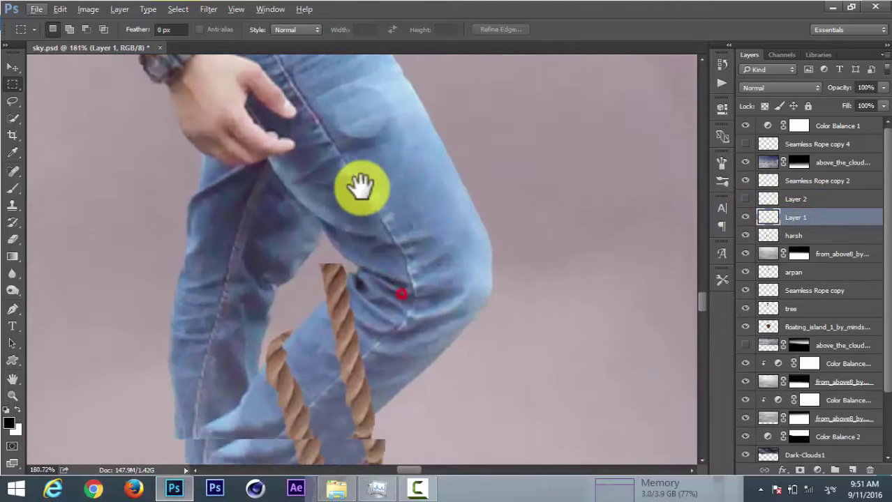
pyautogui.scroll(2, 246, 115)
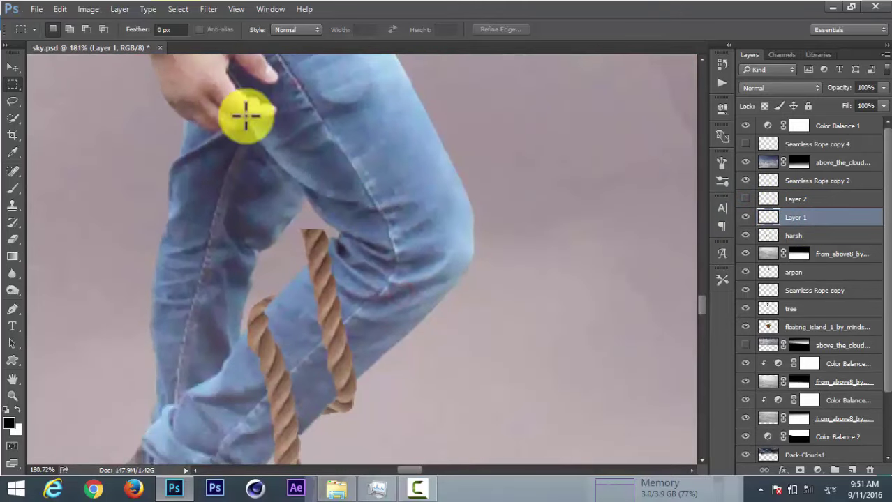
# Step: Puppet Warp Layer 1's rope loop, pinning it from the bottom up toward its top
pyautogui.click(60, 9)
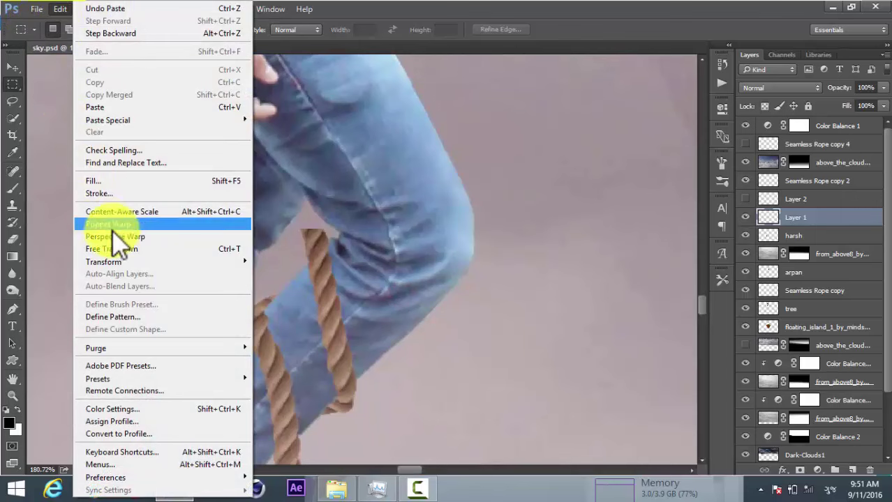
pyautogui.click(126, 223)
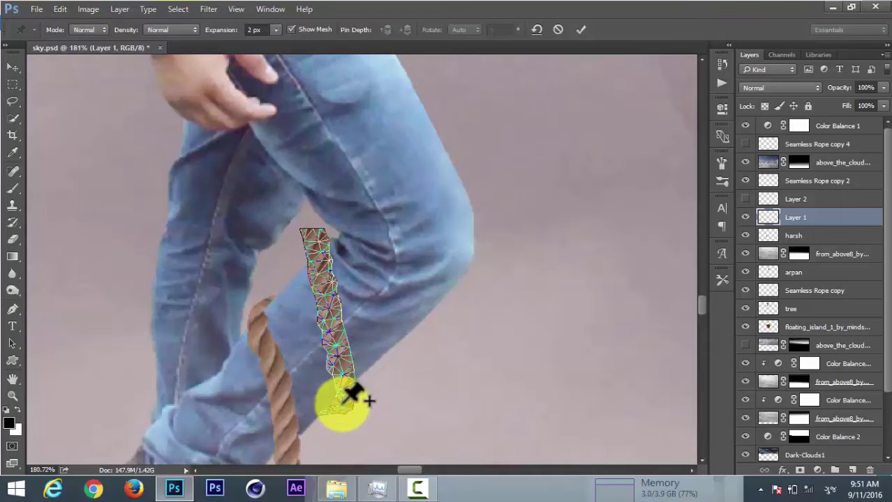
pyautogui.click(341, 403)
pyautogui.click(334, 344)
pyautogui.click(332, 315)
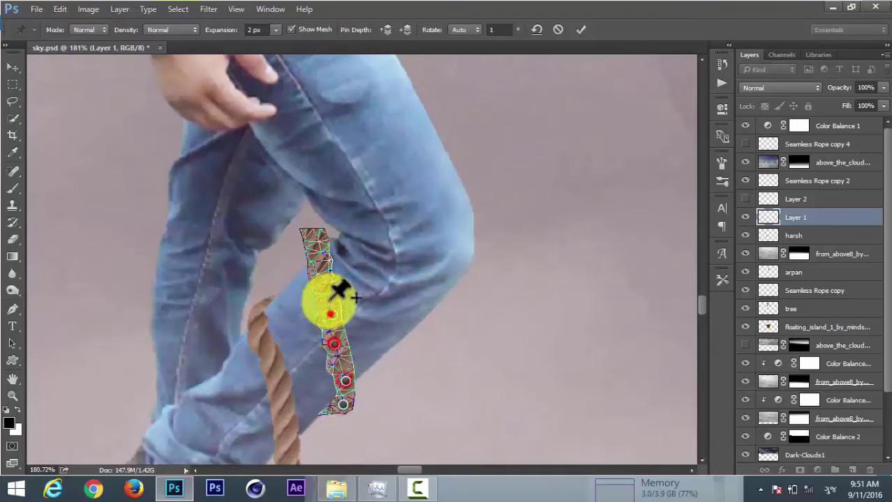
pyautogui.click(328, 288)
pyautogui.click(318, 254)
# Step: Rotate the loop's top upward, commit the warp, and move Layer 2 below Layer 1
pyautogui.moveTo(341, 235); pyautogui.dragTo(322, 232)
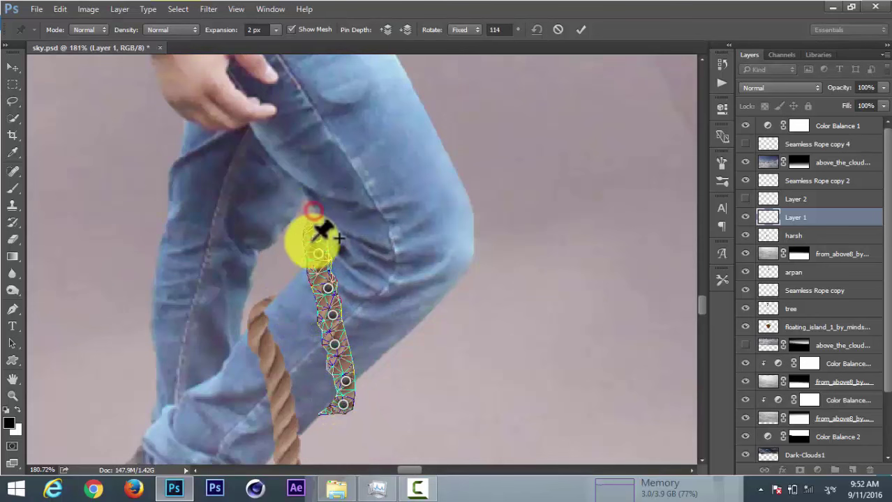
pyautogui.click(322, 233)
pyautogui.click(441, 196)
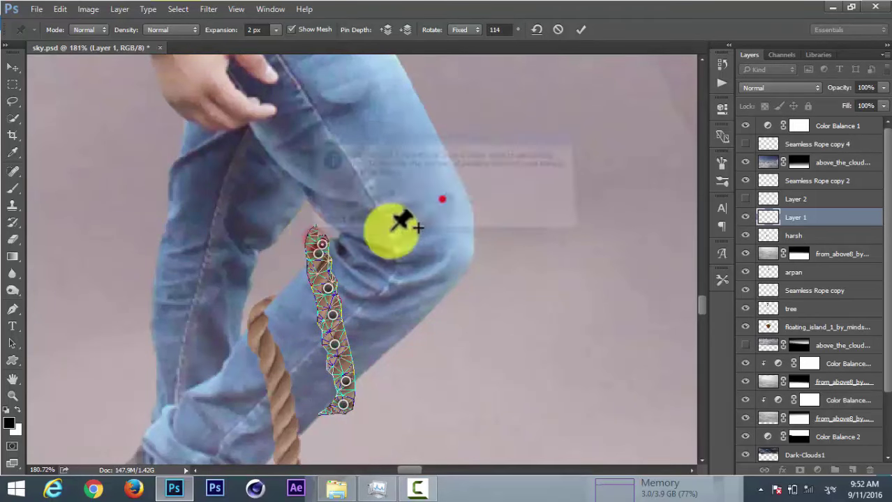
pyautogui.click(320, 243)
pyautogui.moveTo(328, 240); pyautogui.dragTo(325, 277)
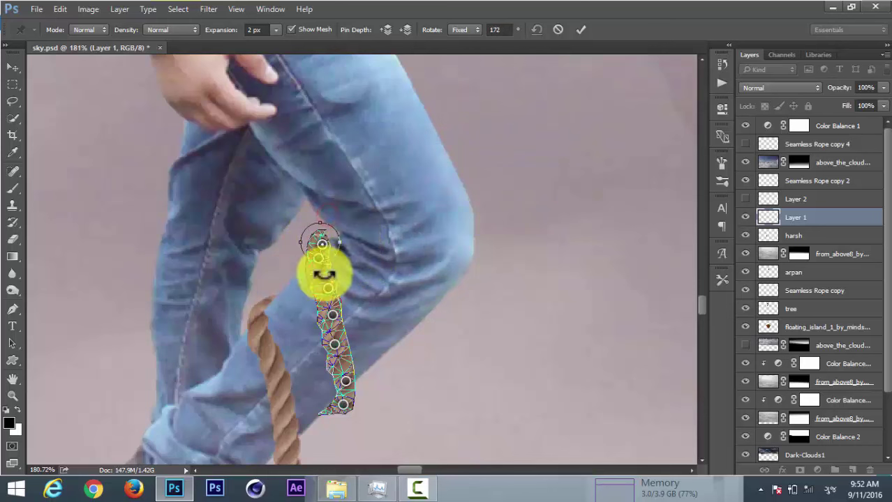
pyautogui.moveTo(354, 255); pyautogui.dragTo(334, 241)
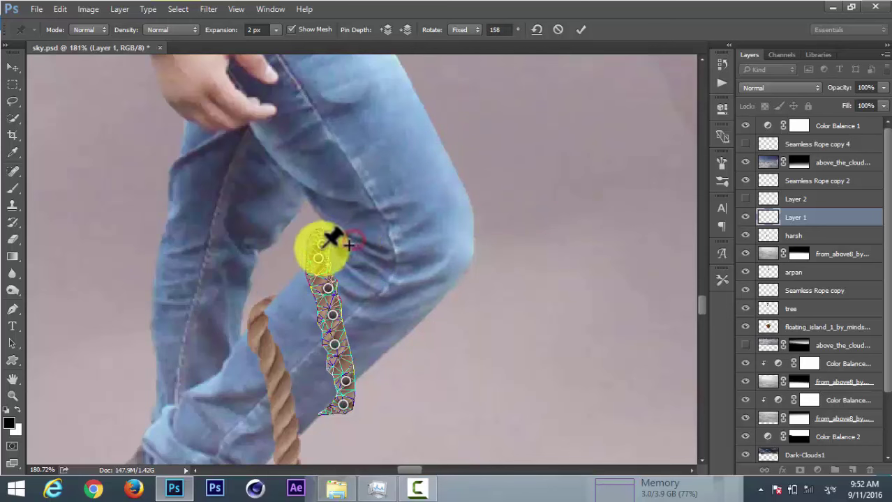
pyautogui.click(580, 29)
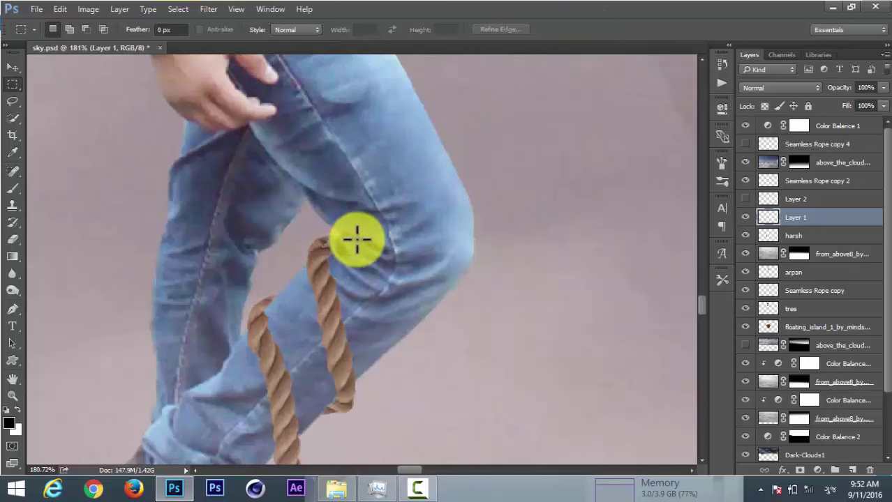
pyautogui.scroll(-2, 357, 239)
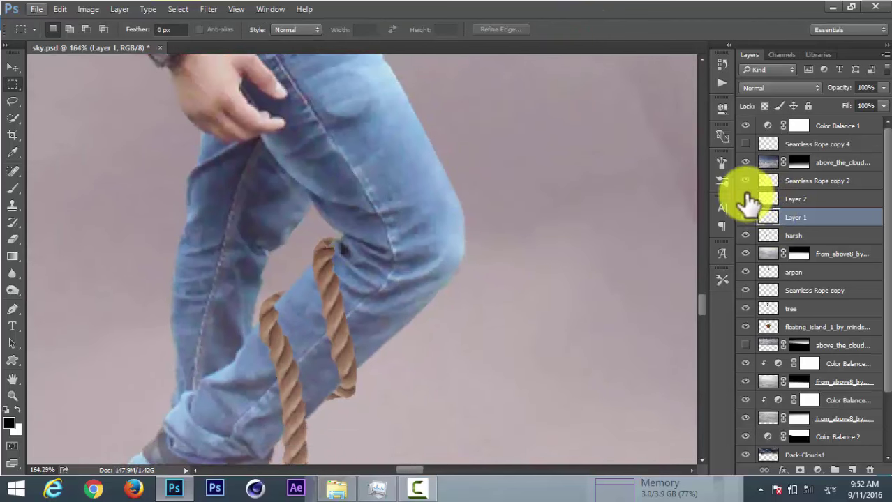
pyautogui.moveTo(747, 206); pyautogui.dragTo(743, 198)
pyautogui.scroll(-5, 446, 174)
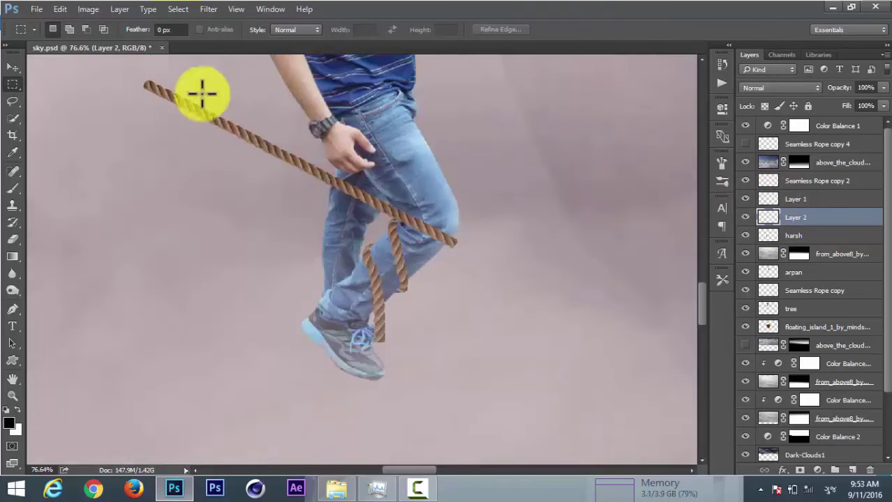
# Step: Puppet Warp the long Layer 2 rope, bending its lower end up to hook the knee loop
pyautogui.click(59, 9)
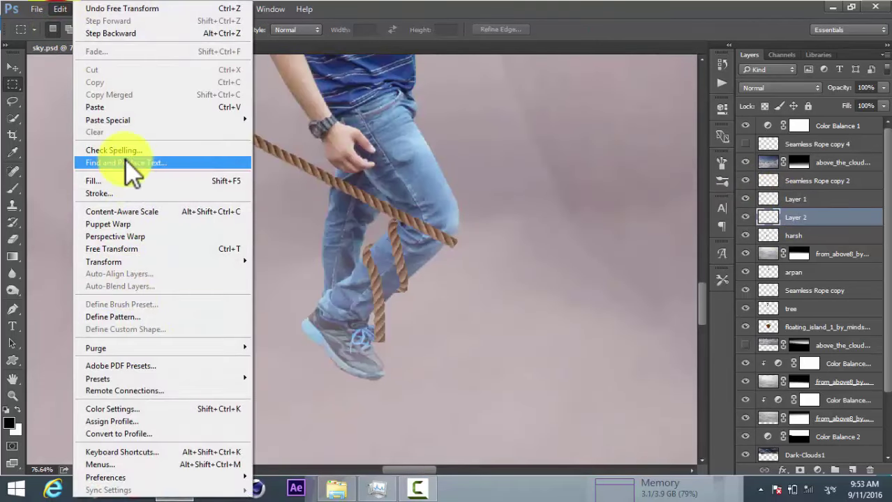
pyautogui.click(131, 224)
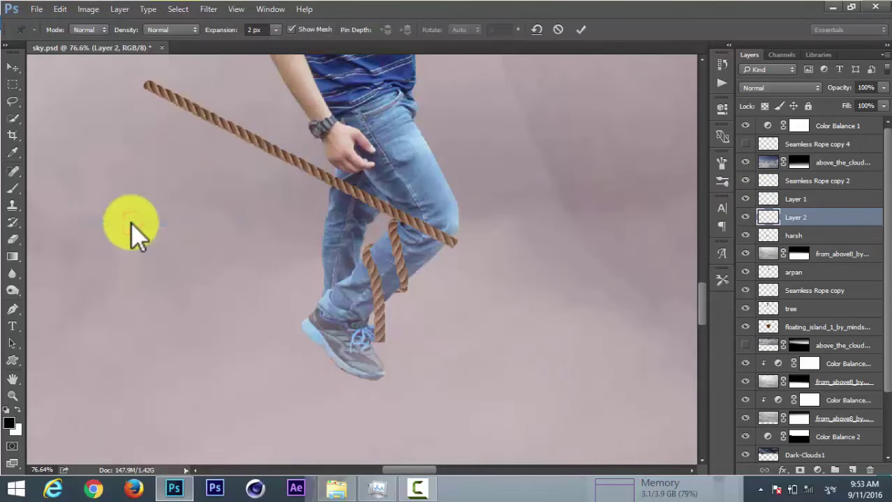
pyautogui.scroll(2, 466, 236)
pyautogui.click(373, 203)
pyautogui.click(416, 222)
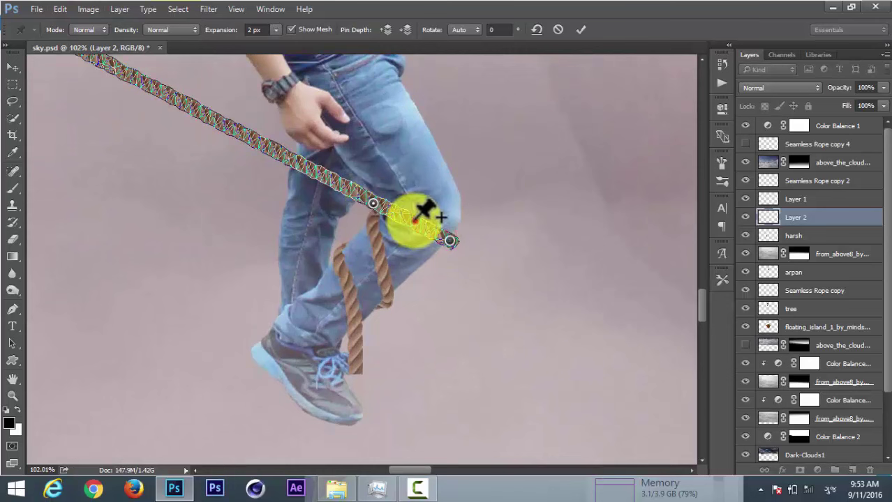
pyautogui.click(448, 241)
pyautogui.moveTo(452, 262); pyautogui.dragTo(393, 262)
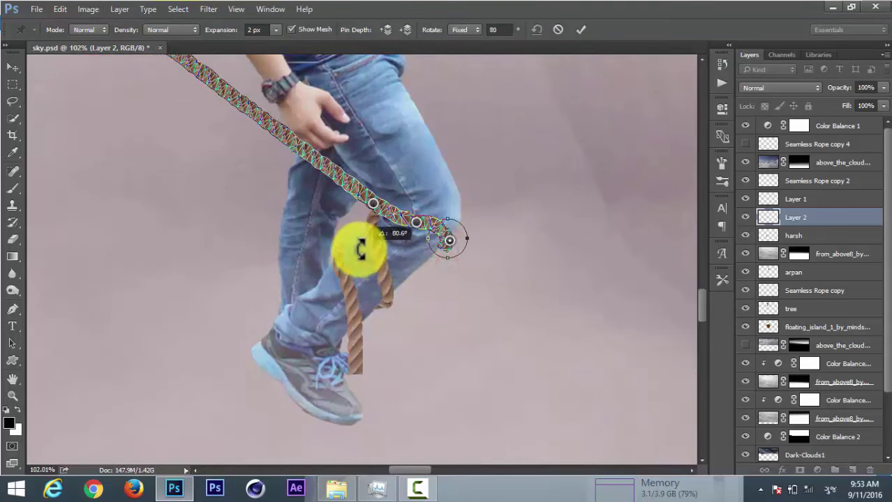
# Step: Swing the upper rope diagonally up-right and commit the warp
pyautogui.moveTo(483, 180); pyautogui.dragTo(457, 239)
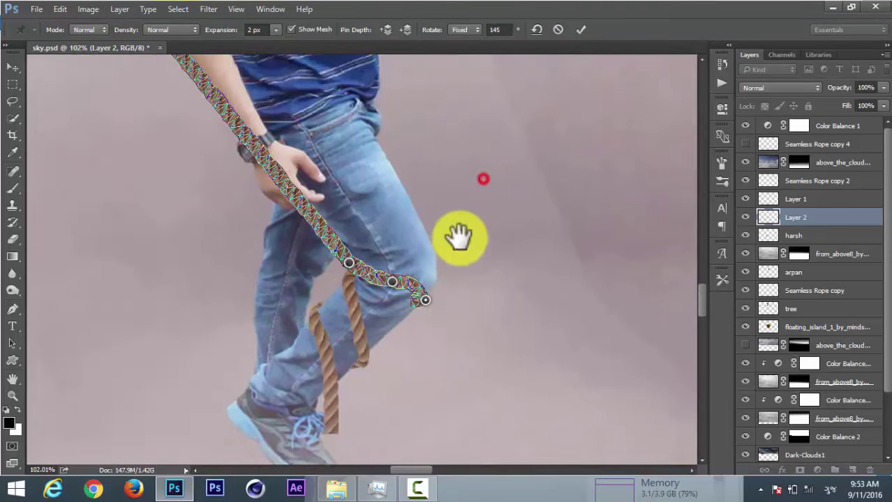
pyautogui.click(392, 280)
pyautogui.moveTo(363, 264); pyautogui.dragTo(353, 269)
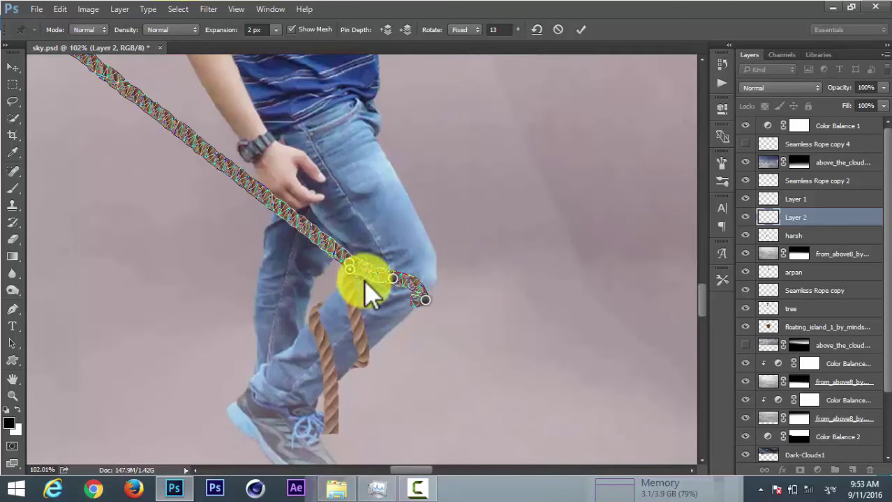
pyautogui.moveTo(358, 271); pyautogui.dragTo(378, 237)
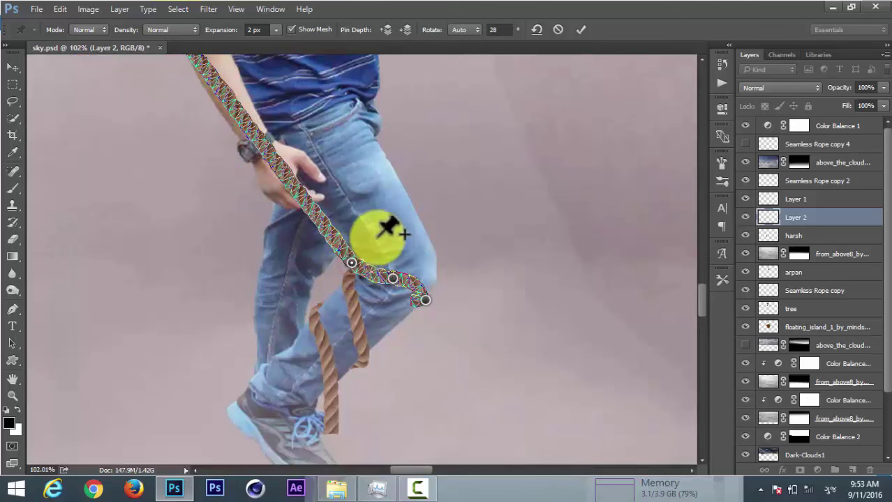
pyautogui.moveTo(352, 269); pyautogui.dragTo(377, 254)
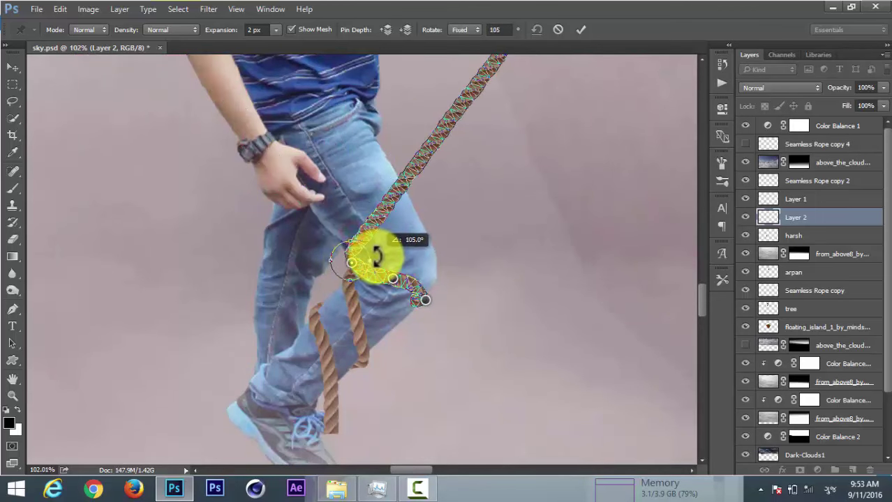
pyautogui.click(580, 29)
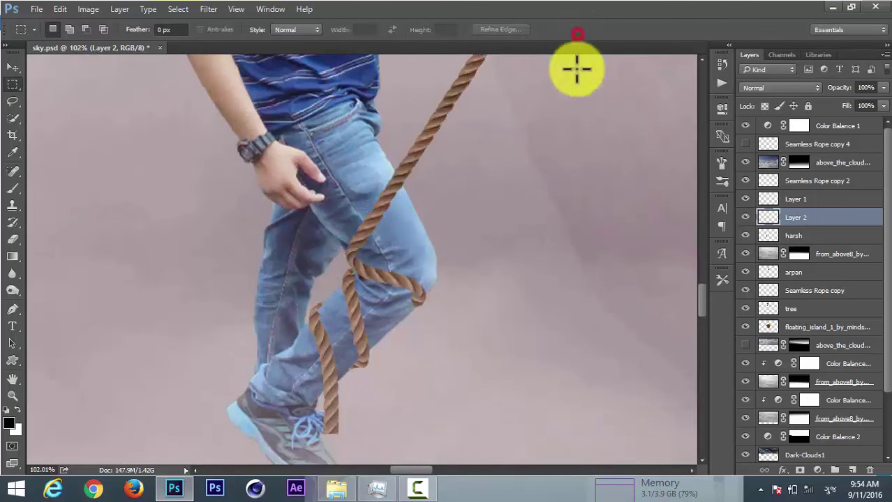
pyautogui.scroll(3, 428, 229)
# Step: Erase the Layer 2 rope where it crosses the man's thigh
pyautogui.click(802, 200)
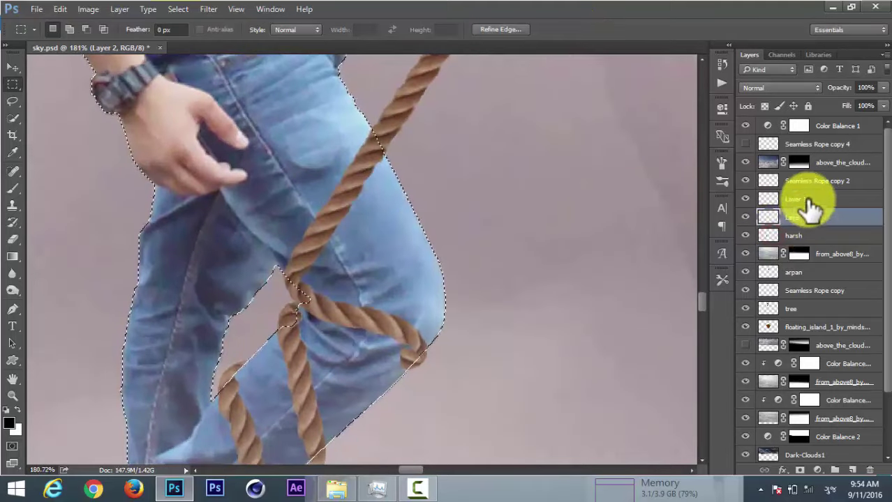
pyautogui.click(12, 239)
pyautogui.click(397, 356)
pyautogui.click(745, 199)
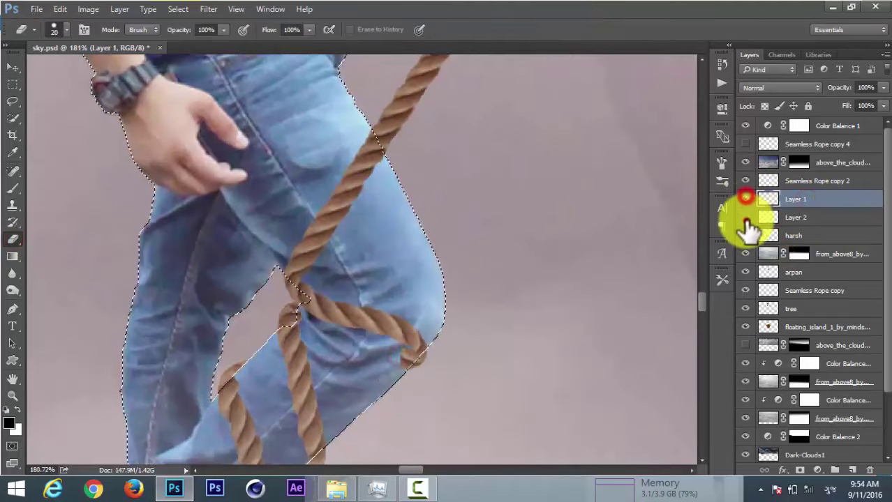
pyautogui.click(768, 217)
pyautogui.click(400, 358)
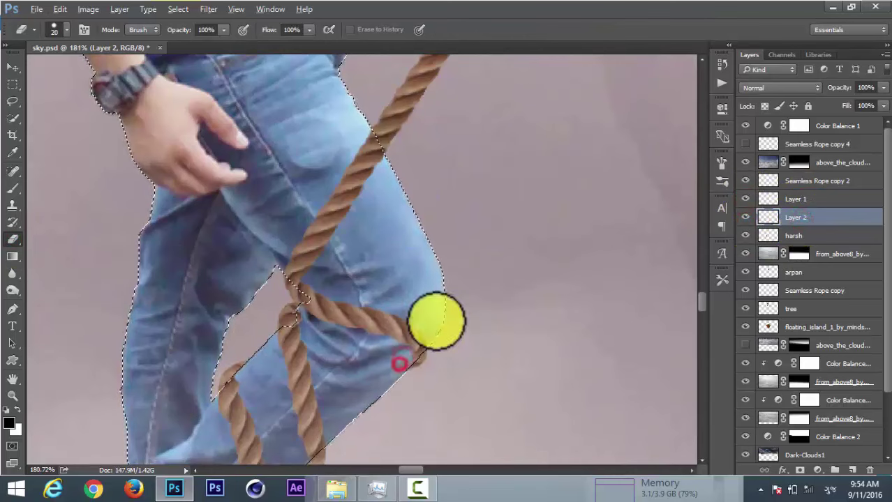
pyautogui.scroll(1, 434, 318)
pyautogui.click(285, 278)
pyautogui.moveTo(285, 278); pyautogui.dragTo(364, 154)
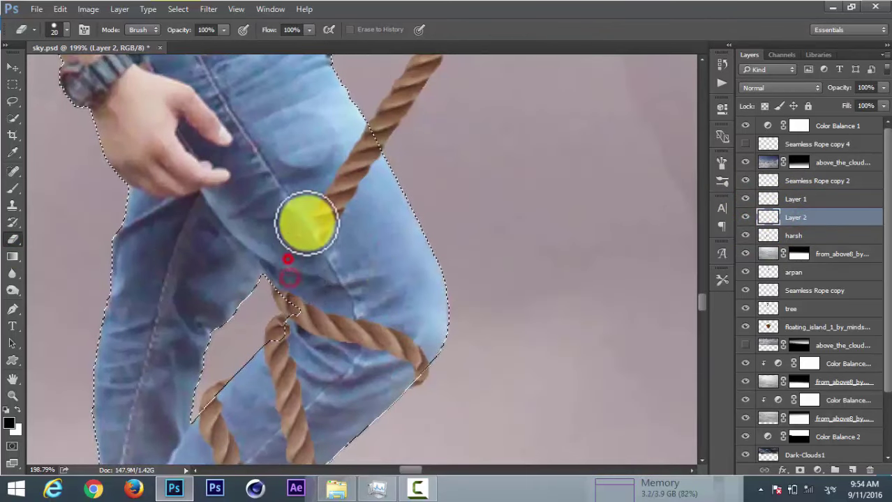
pyautogui.scroll(-5, 364, 154)
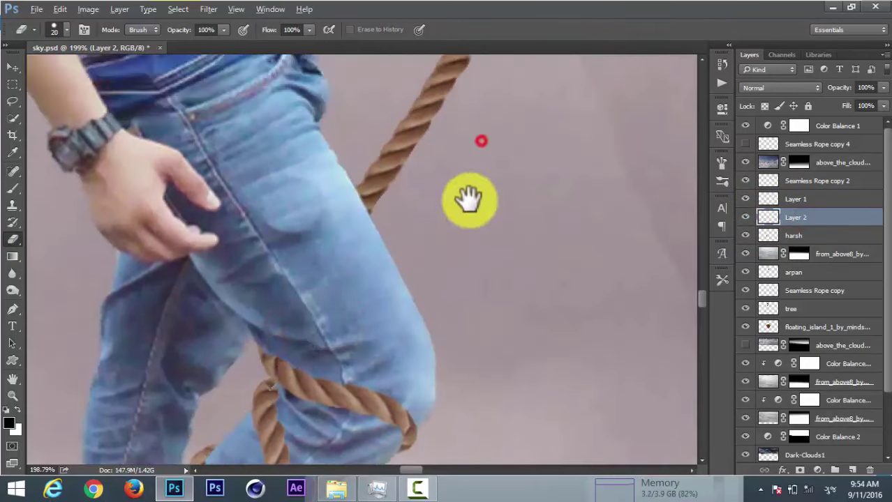
pyautogui.scroll(-5, 464, 195)
pyautogui.scroll(-3, 512, 164)
# Step: Cut the upper rope onto new Layer 3 and rotate it about -29° upright to the raised hand
pyautogui.click(12, 83)
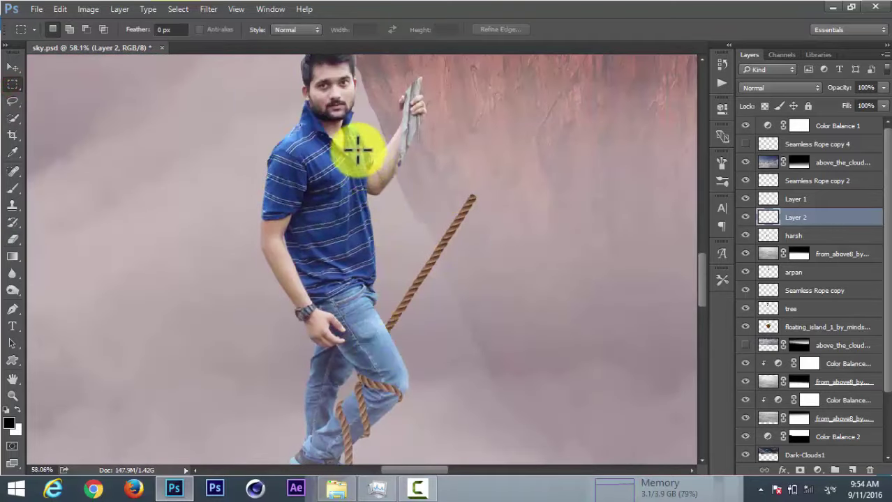
pyautogui.moveTo(358, 150)
pyautogui.mouseDown()
pyautogui.moveTo(475, 351)
pyautogui.moveTo(487, 345)
pyautogui.mouseUp()
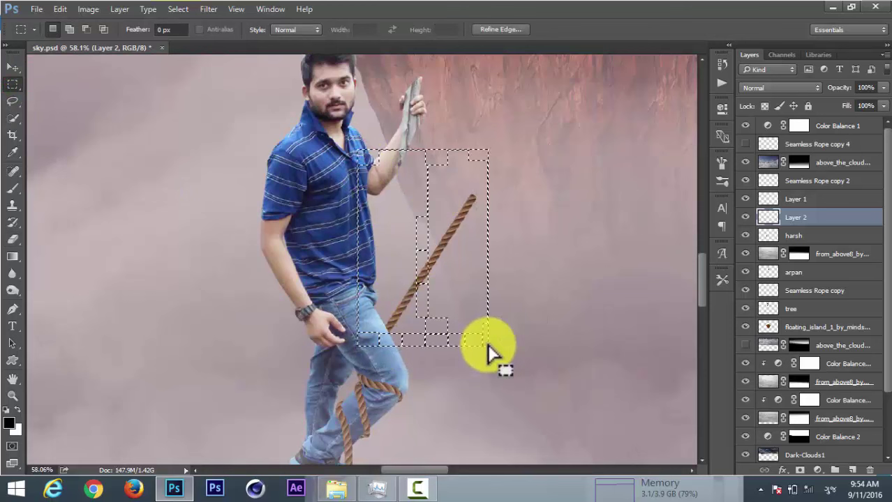
pyautogui.press('Delete')
pyautogui.hotkey('ctrl', 'd')
pyautogui.hotkey('ctrl', 'v')
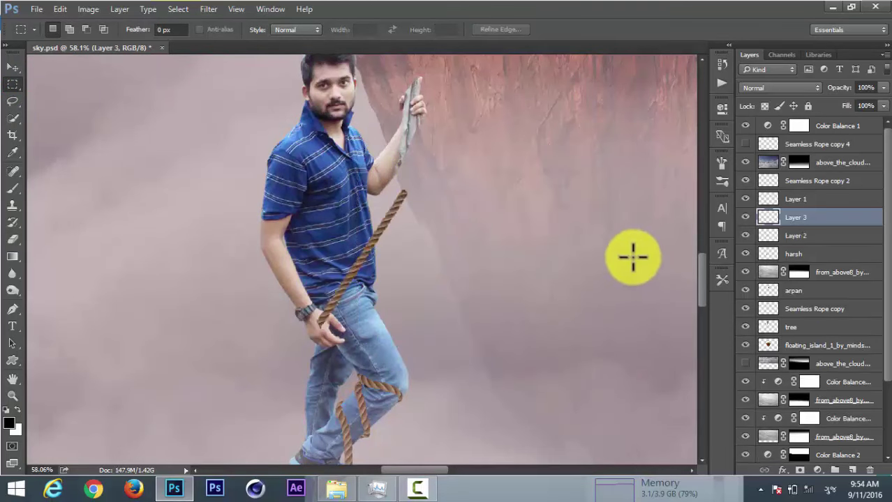
pyautogui.hotkey('ctrl', 't')
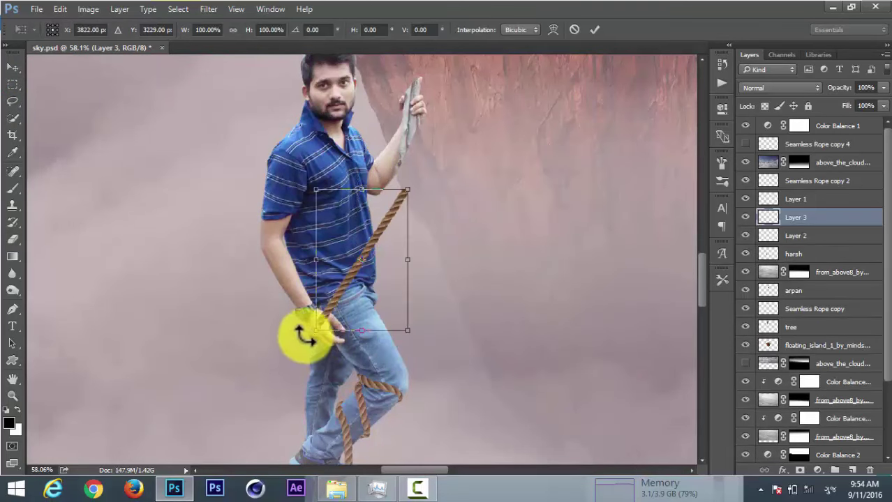
pyautogui.moveTo(305, 336); pyautogui.dragTo(399, 285)
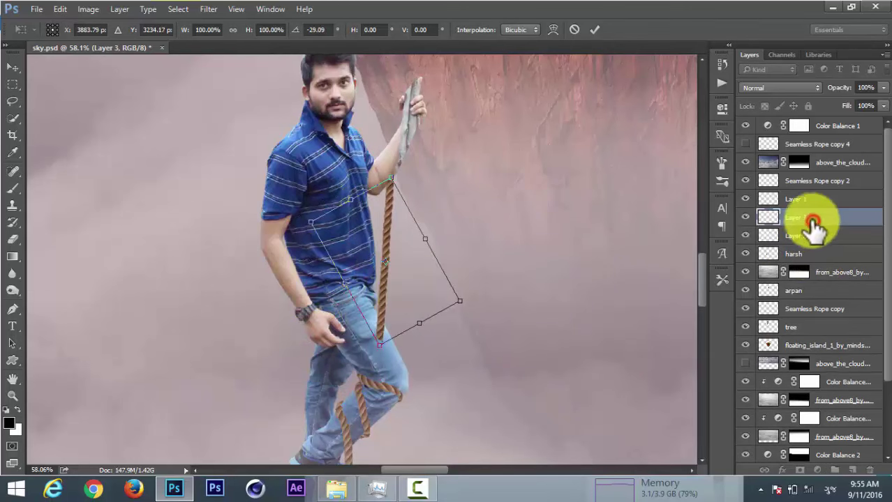
pyautogui.click(594, 30)
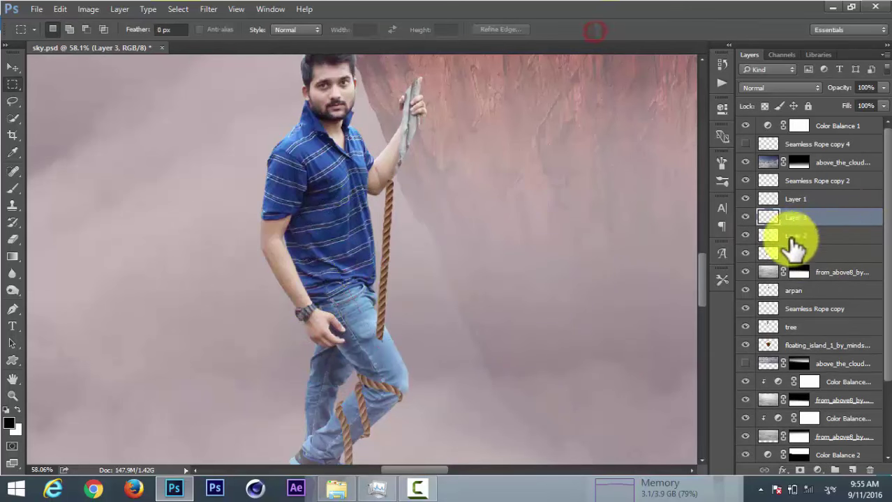
# Step: Position the duplicated rope piece so it extends up past the man's raised hand
pyautogui.keyDown('ctrl'); pyautogui.click(767, 236); pyautogui.keyUp('ctrl')
pyautogui.click(12, 239)
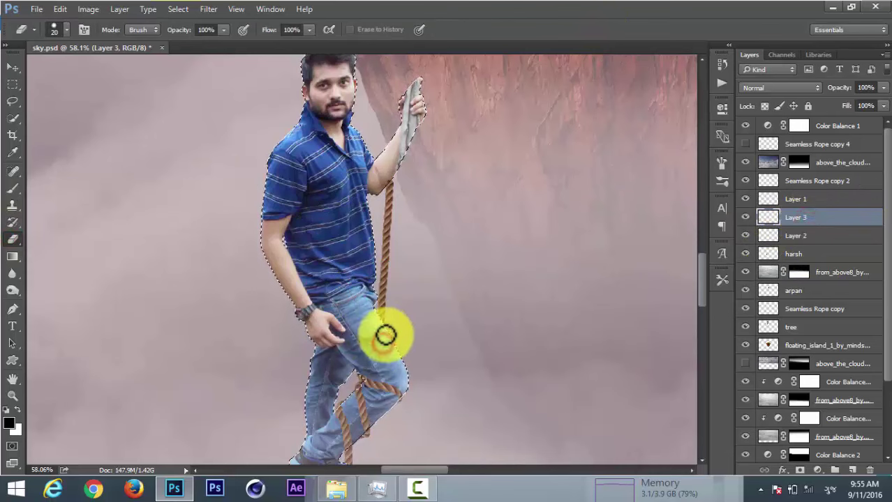
pyautogui.moveTo(434, 187)
pyautogui.mouseDown()
pyautogui.moveTo(439, 225)
pyautogui.moveTo(416, 214)
pyautogui.moveTo(392, 268)
pyautogui.moveTo(394, 215)
pyautogui.mouseUp()
pyautogui.hotkey('ctrl', 't')
pyautogui.click(595, 29)
pyautogui.scroll(4, 468, 195)
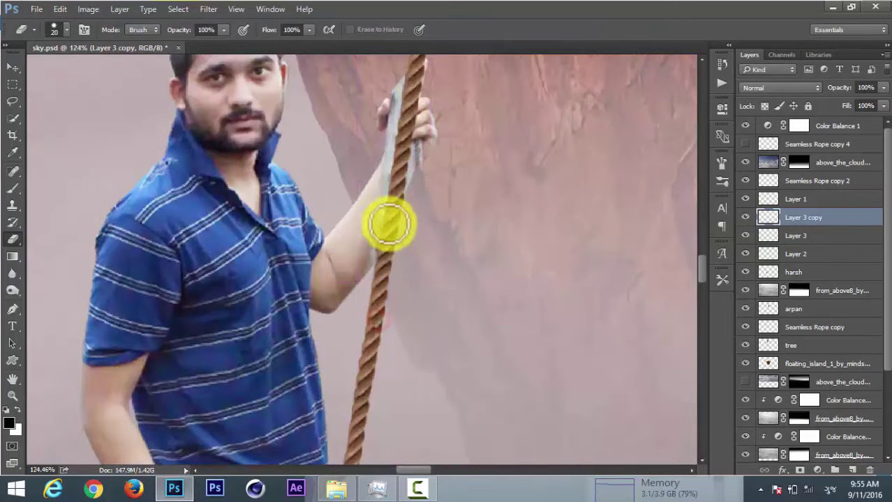
pyautogui.click(352, 342)
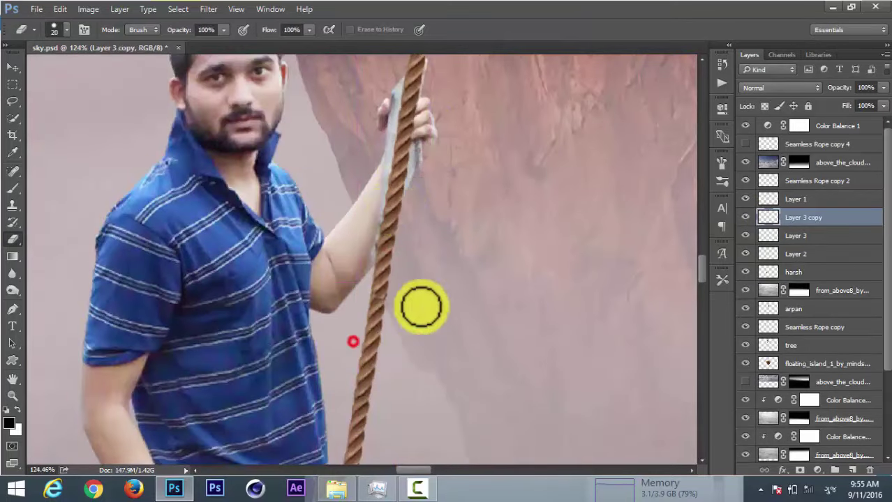
pyautogui.moveTo(410, 293); pyautogui.dragTo(389, 278)
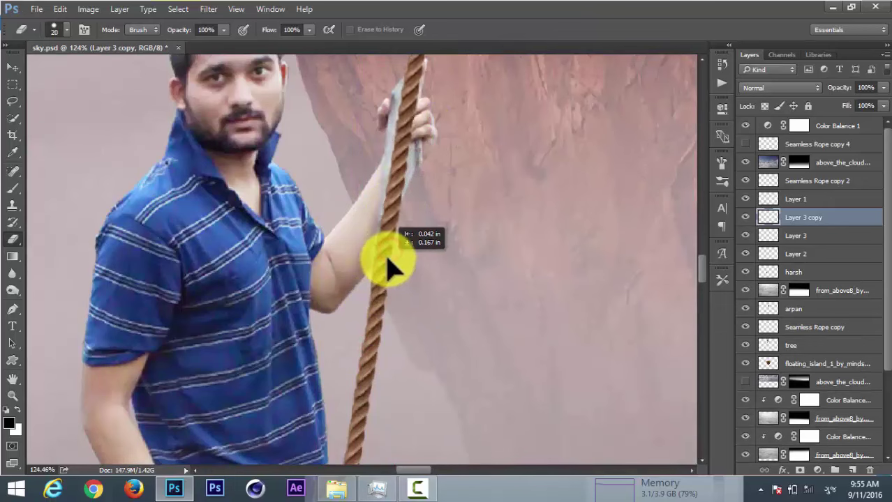
pyautogui.scroll(-3, 432, 238)
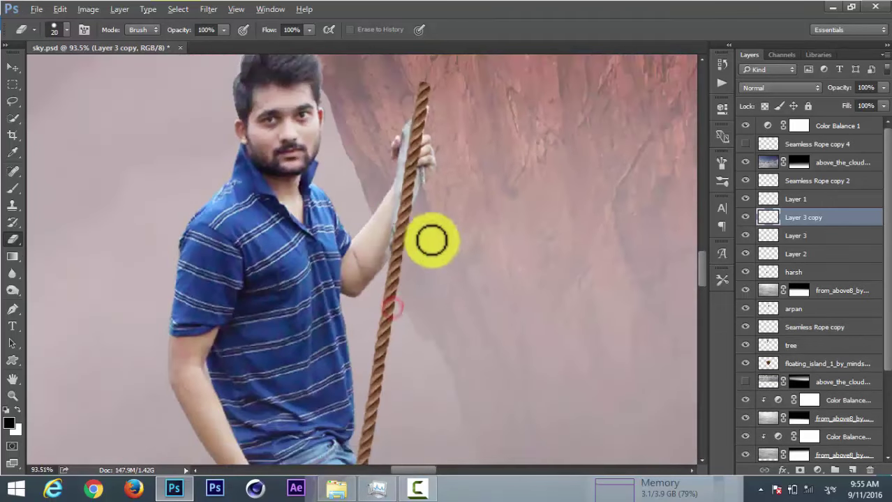
# Step: Select Layer 3 together with the rope layer below and merge them into one layer
pyautogui.moveTo(474, 143); pyautogui.dragTo(457, 193)
pyautogui.keyDown('ctrl'); pyautogui.click(796, 236); pyautogui.keyUp('ctrl')
pyautogui.rightClick(806, 234)
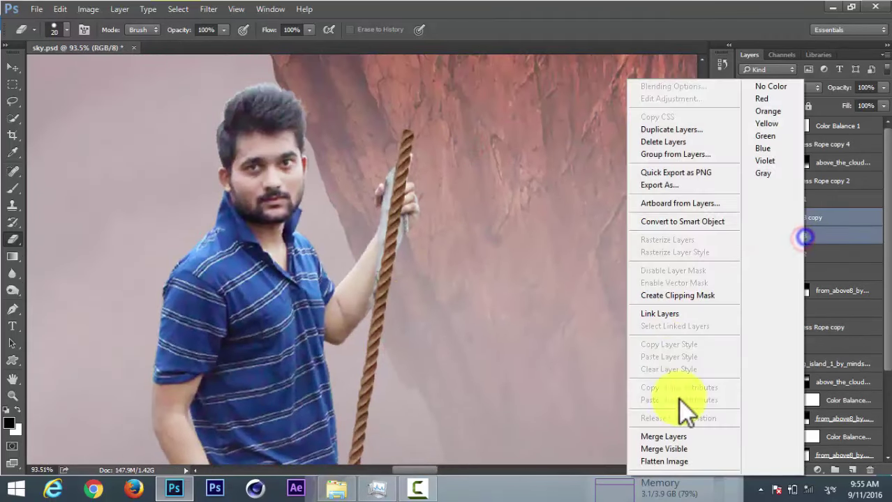
pyautogui.click(677, 434)
pyautogui.scroll(3, 433, 201)
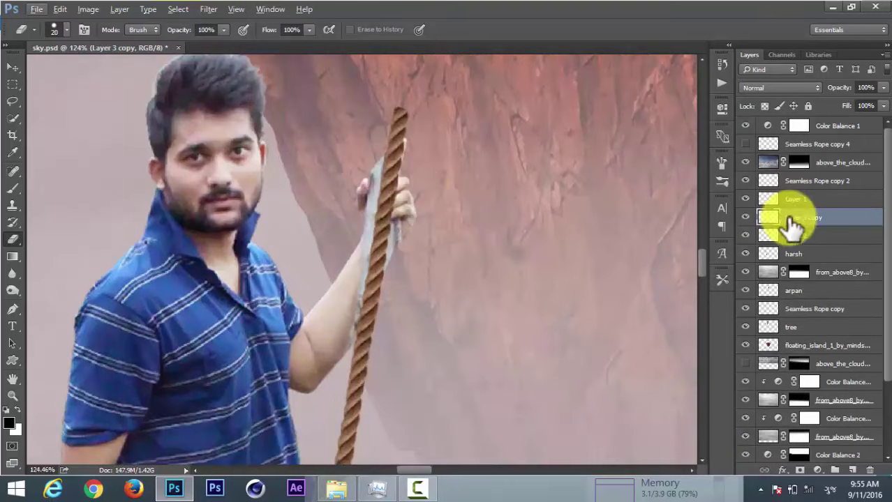
# Step: Hide the merged rope layer and duplicate the harsh layer
pyautogui.click(746, 217)
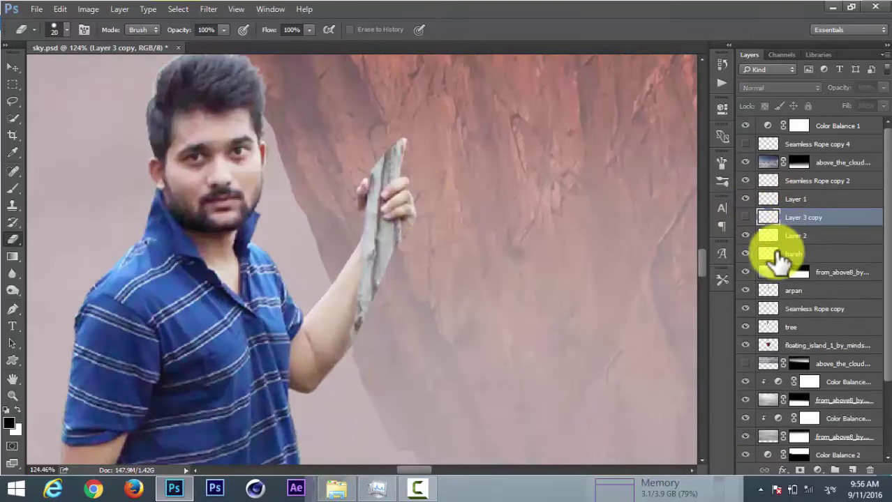
pyautogui.click(813, 255)
pyautogui.moveTo(815, 262); pyautogui.dragTo(812, 258)
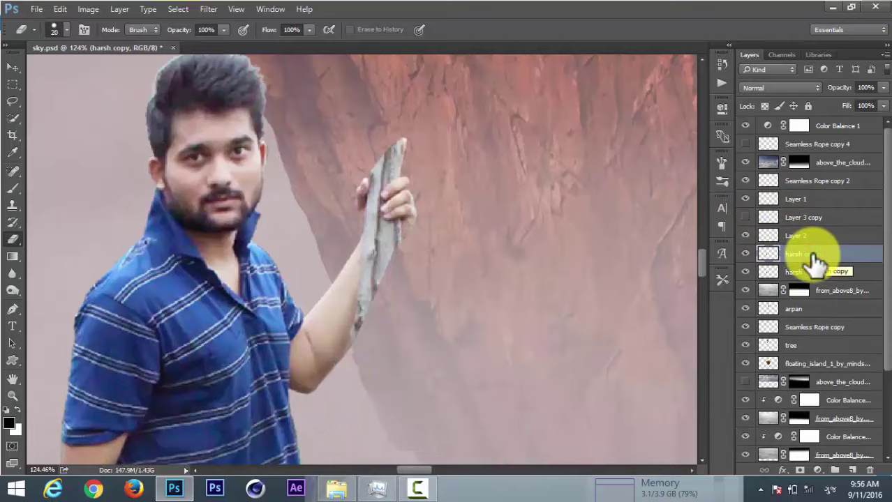
pyautogui.scroll(-3, 547, 225)
pyautogui.scroll(-3, 547, 224)
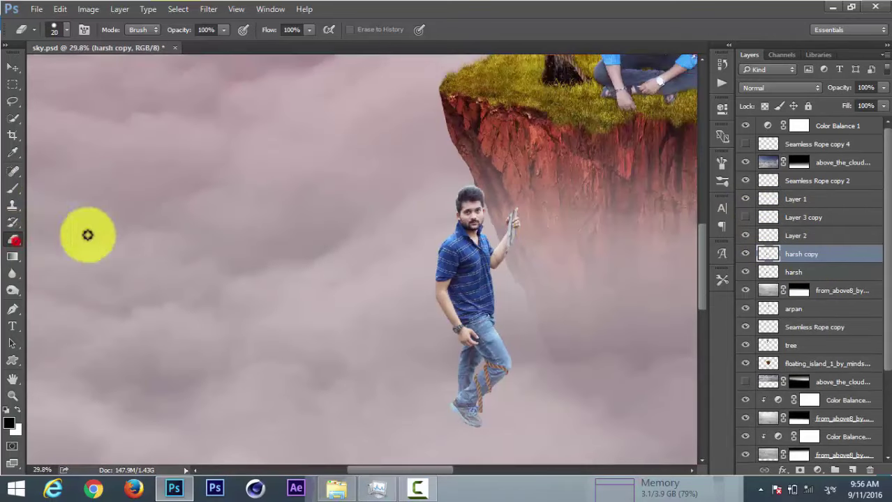
# Step: Erase the man's body from the copy, keeping only the raised hand
pyautogui.keyDown('ctrl'); pyautogui.click(767, 254); pyautogui.keyUp('ctrl')
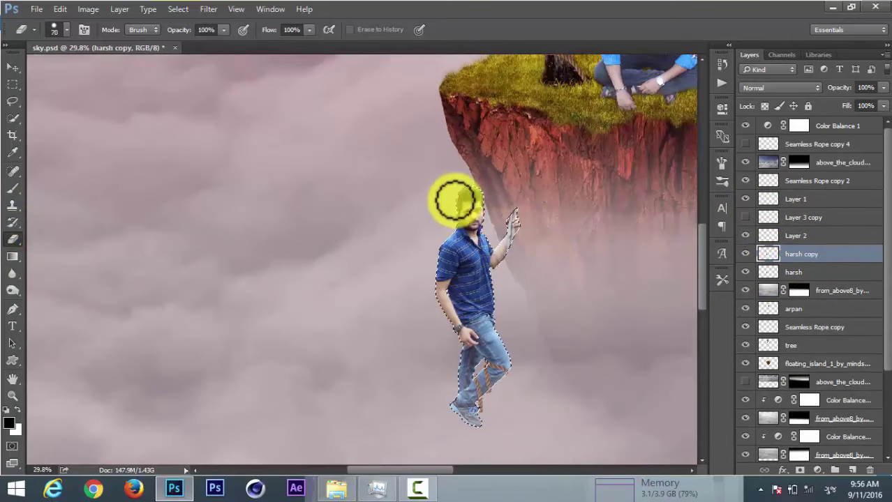
pyautogui.press(']')
pyautogui.moveTo(454, 199); pyautogui.dragTo(482, 240)
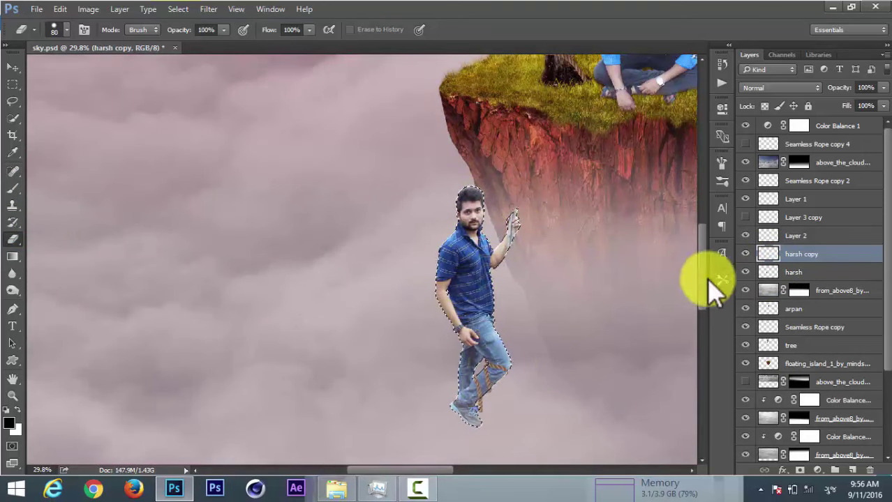
pyautogui.click(767, 254)
pyautogui.moveTo(457, 286); pyautogui.dragTo(471, 349)
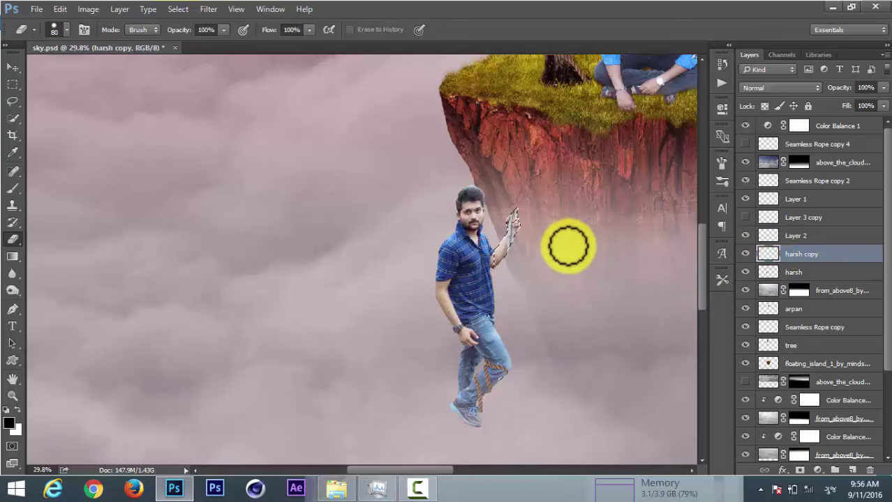
# Step: Rename the harsh copy layer to 'hand'
pyautogui.click(809, 254)
pyautogui.scroll(3, 478, 232)
pyautogui.scroll(1, 479, 233)
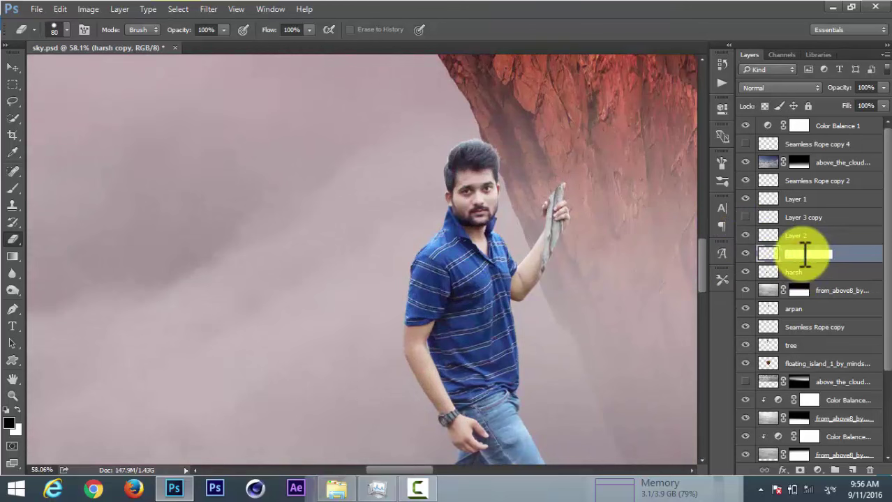
pyautogui.press('BackSpace')
pyautogui.click(830, 489)
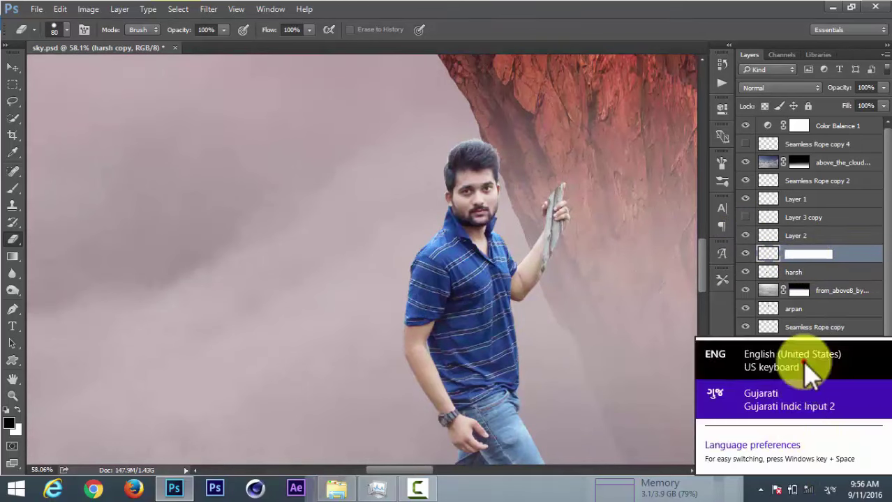
pyautogui.click(763, 365)
pyautogui.write('hand')
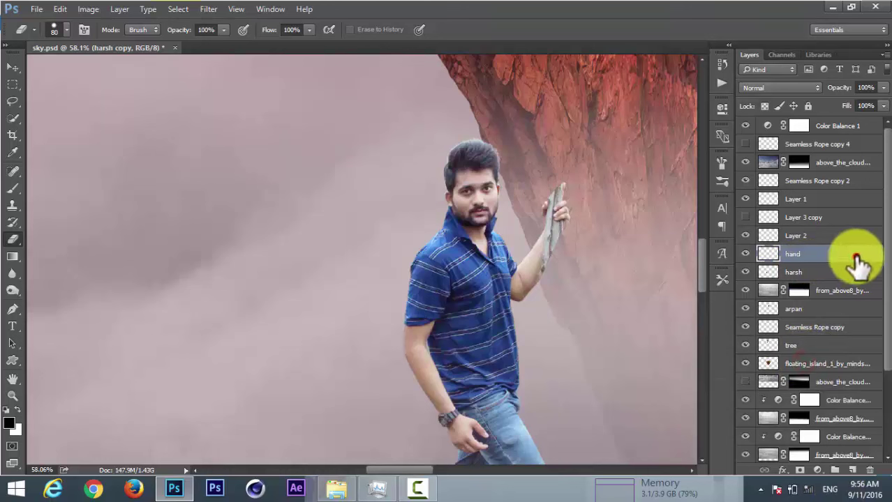
pyautogui.click(856, 264)
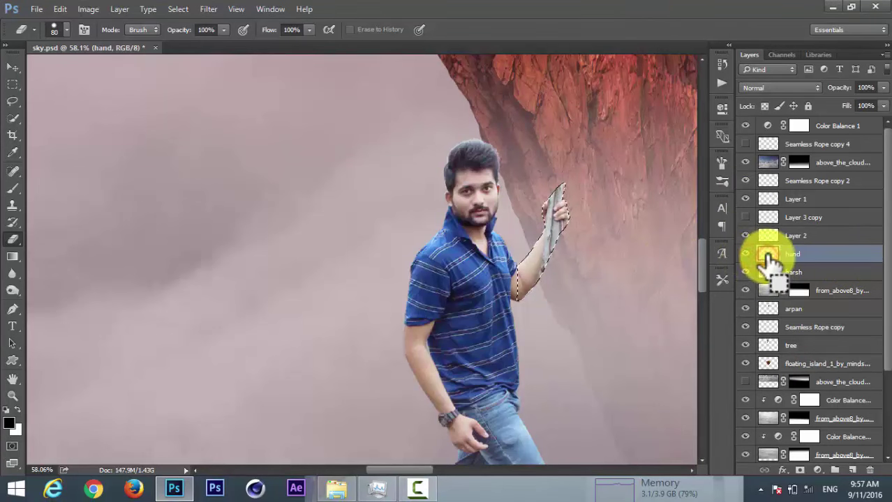
# Step: Zoom in on the hand and make the eraser brush smaller
pyautogui.scroll(2, 587, 235)
pyautogui.scroll(1, 494, 243)
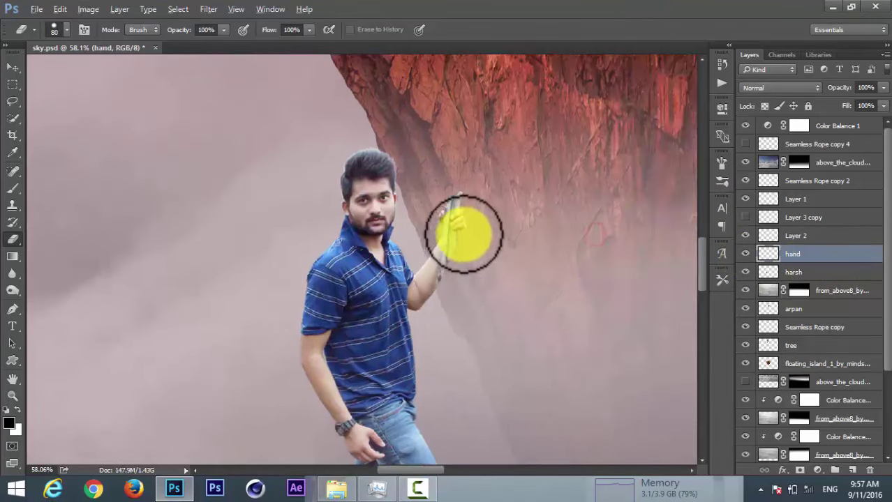
pyautogui.scroll(3, 463, 235)
pyautogui.scroll(4, 463, 204)
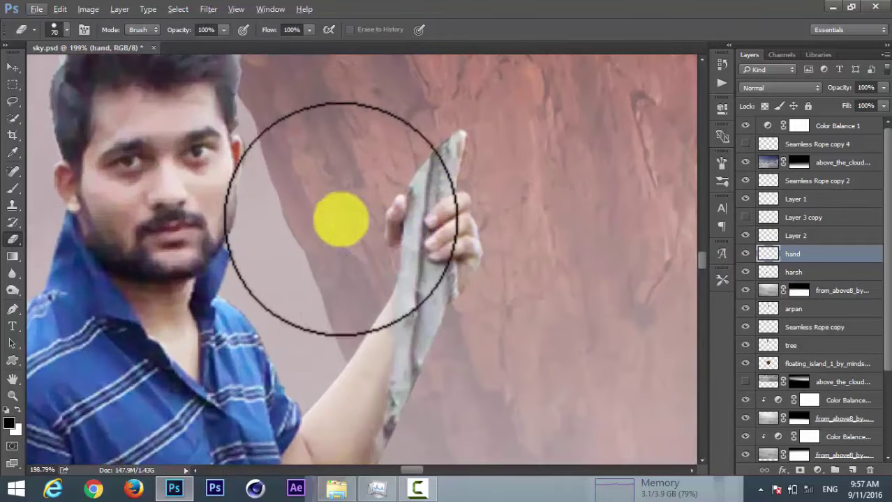
pyautogui.press('[')
pyautogui.press('[')
pyautogui.press('[')
# Step: Trace the fingers over the stick with a pen path and copy them onto Layer 3
pyautogui.click(11, 309)
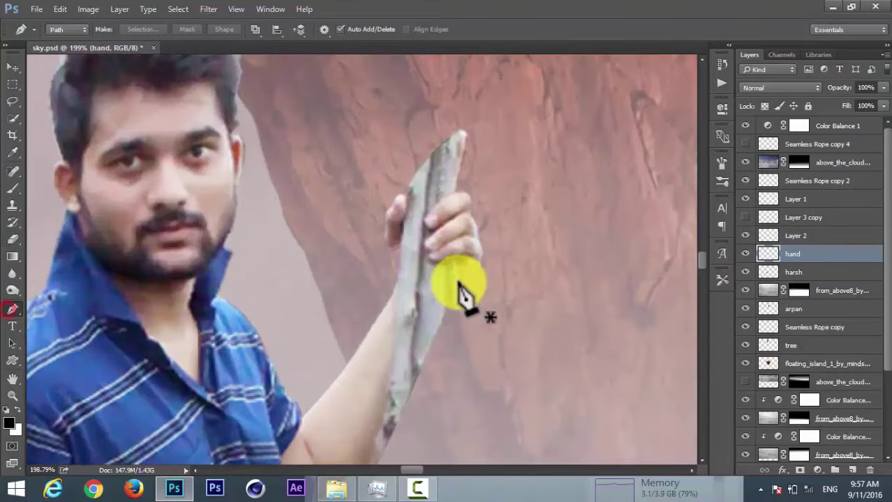
pyautogui.click(458, 282)
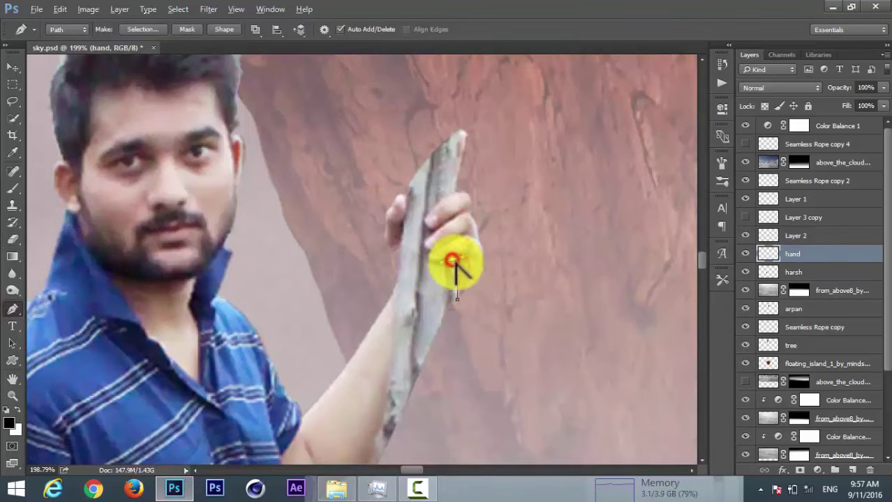
pyautogui.scroll(3, 453, 264)
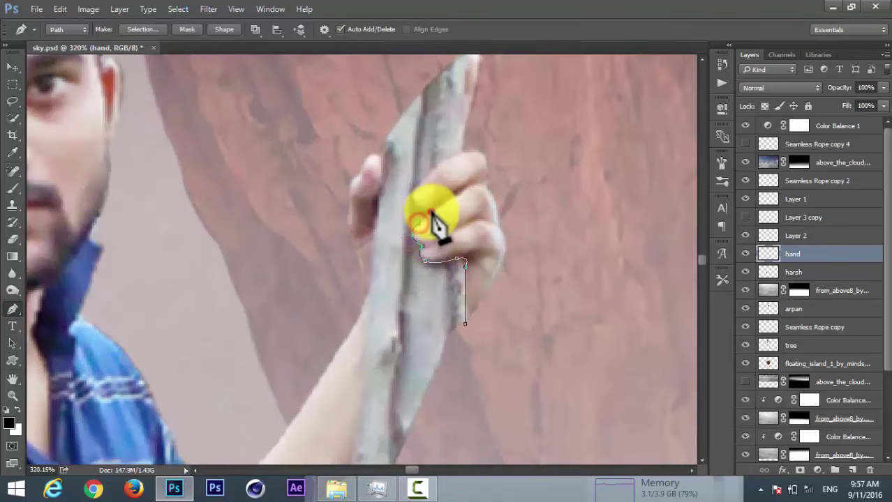
pyautogui.moveTo(472, 150); pyautogui.dragTo(500, 145)
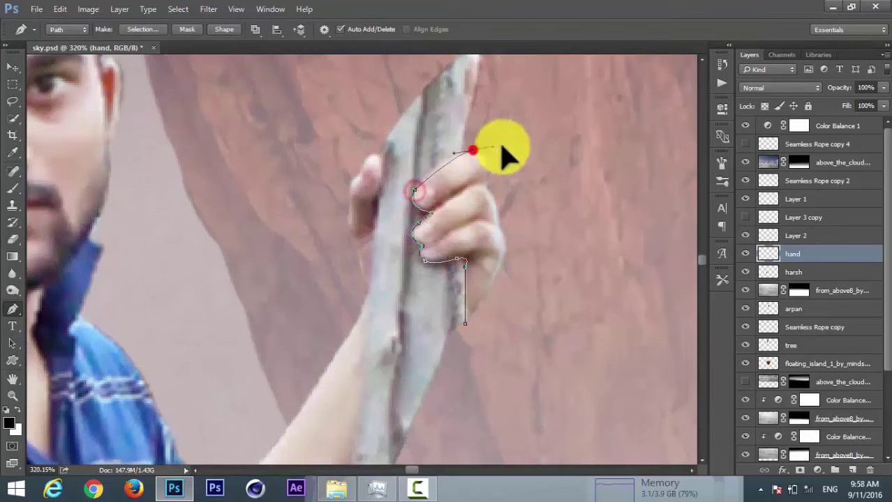
pyautogui.click(523, 294)
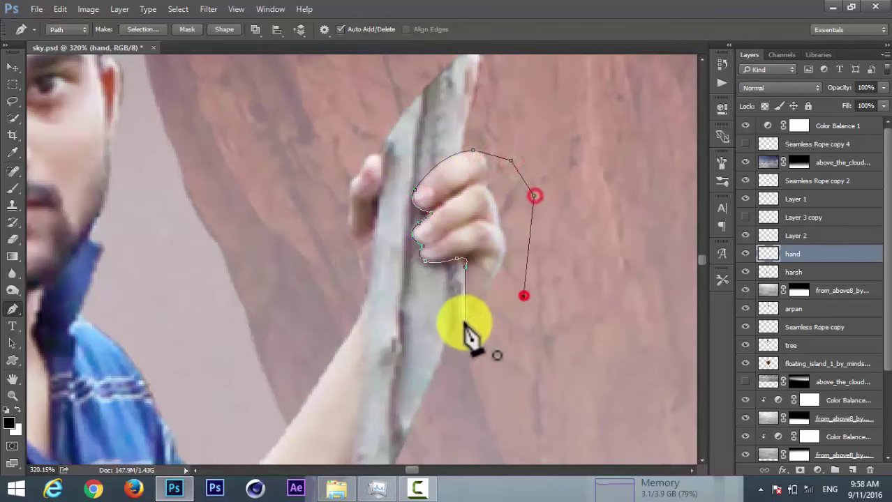
pyautogui.click(465, 323)
pyautogui.rightClick(491, 231)
pyautogui.click(530, 235)
pyautogui.click(516, 134)
pyautogui.hotkey('ctrl', 'j')
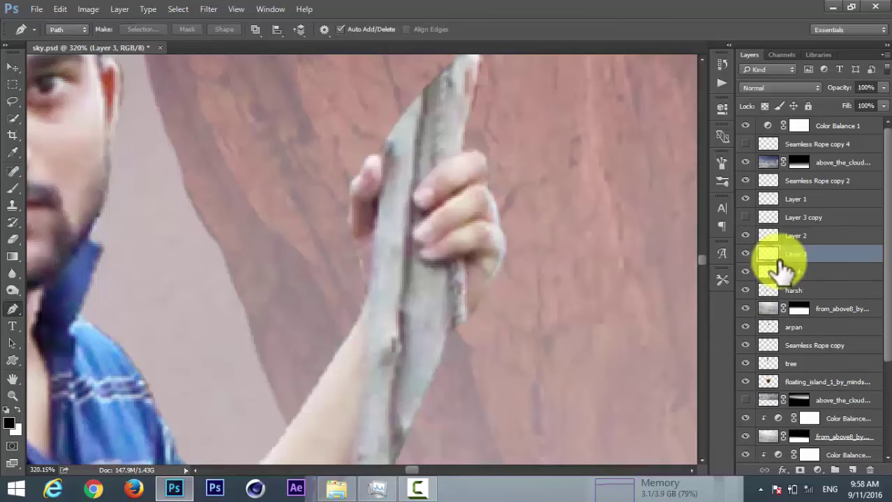
# Step: Trace the thumb side of the hand layer and copy it onto Layer 4
pyautogui.click(802, 272)
pyautogui.keyDown('alt'); pyautogui.scroll(2, 408, 238); pyautogui.keyUp('alt')
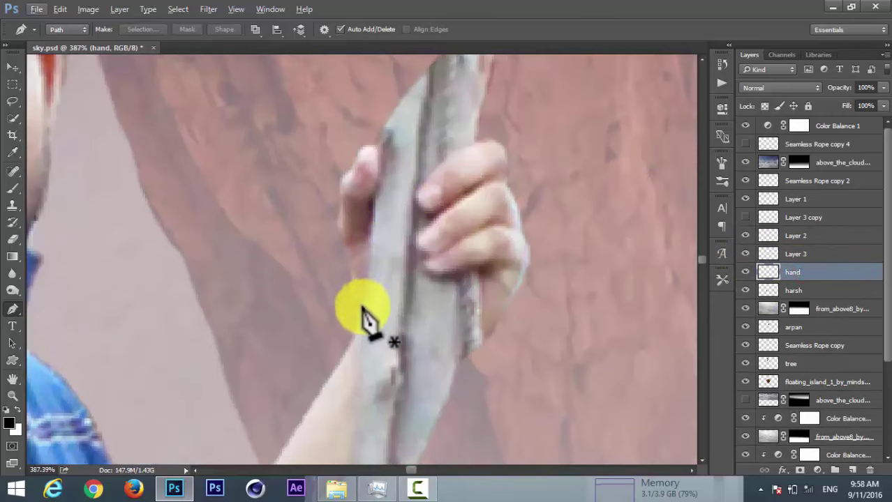
pyautogui.click(362, 307)
pyautogui.moveTo(371, 198); pyautogui.dragTo(368, 166)
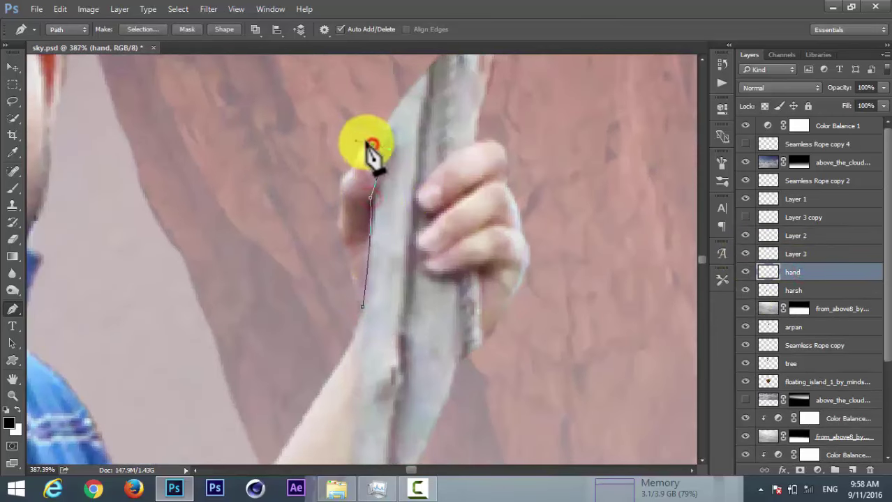
pyautogui.click(325, 149)
pyautogui.click(320, 215)
pyautogui.click(363, 307)
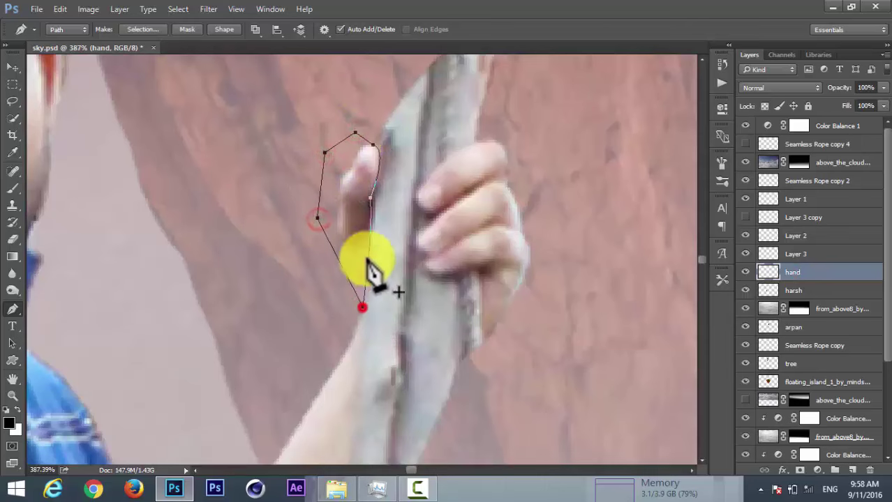
pyautogui.rightClick(358, 214)
pyautogui.click(418, 182)
pyautogui.click(518, 132)
pyautogui.hotkey('ctrl', 'j')
pyautogui.click(813, 290)
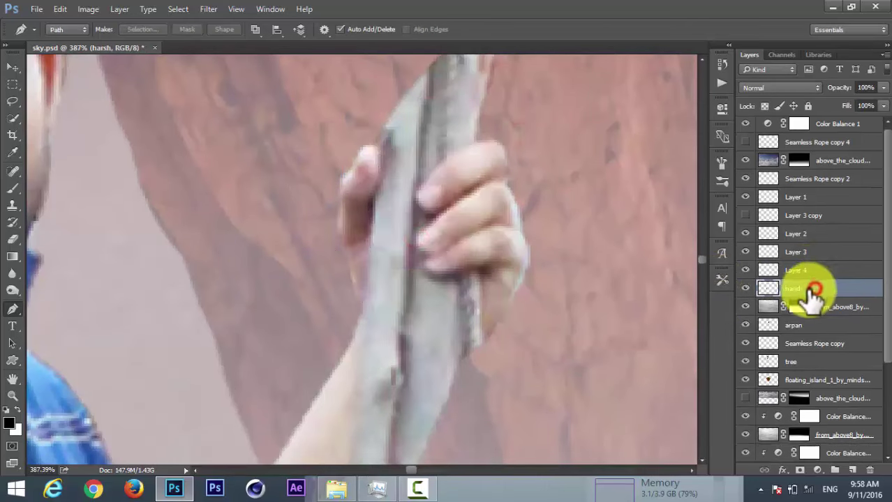
# Step: Show the rope layer and rename Layer 3 and Layer 4 to 'hand'
pyautogui.click(810, 272)
pyautogui.click(743, 216)
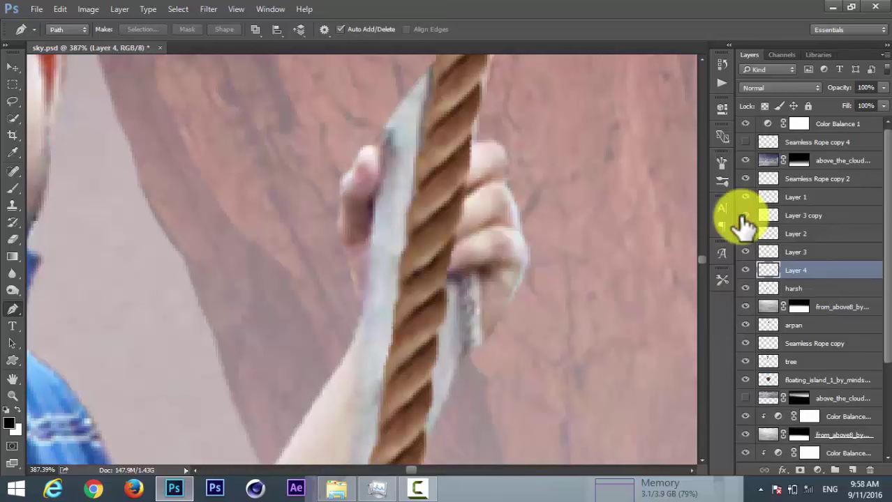
pyautogui.doubleClick(795, 252)
pyautogui.write('hand')
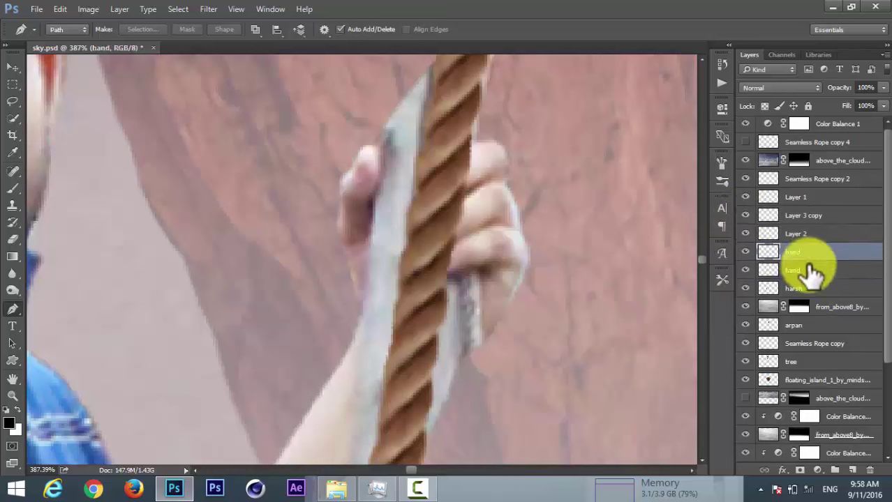
pyautogui.doubleClick(795, 270)
pyautogui.write('hand')
pyautogui.press('Return')
# Step: Move both hand copies above the rope and shift the lower copy over it
pyautogui.click(817, 269)
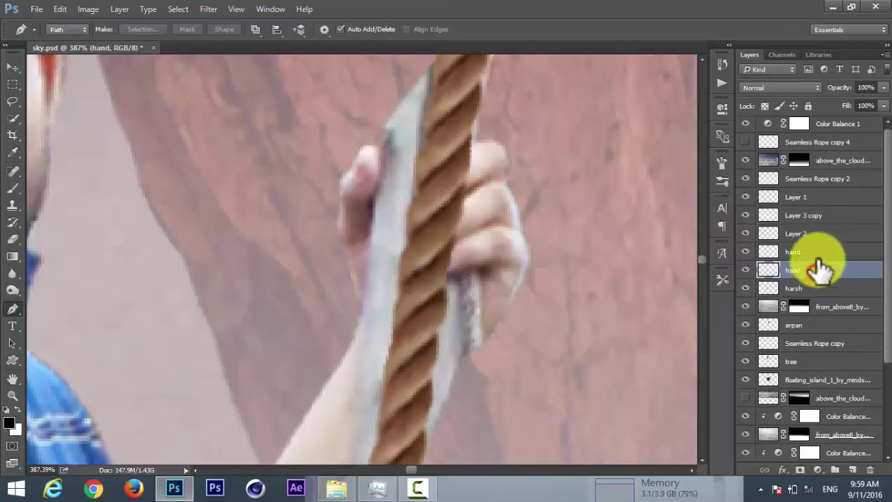
pyautogui.keyDown('shift'); pyautogui.click(818, 250); pyautogui.keyUp('shift')
pyautogui.moveTo(812, 251)
pyautogui.mouseDown()
pyautogui.moveTo(806, 204)
pyautogui.moveTo(764, 236)
pyautogui.mouseUp()
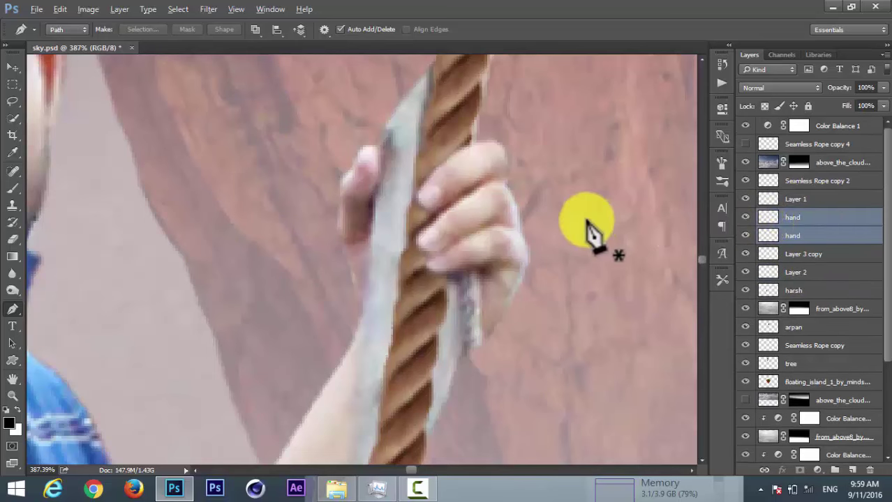
pyautogui.scroll(-1, 590, 229)
pyautogui.click(772, 236)
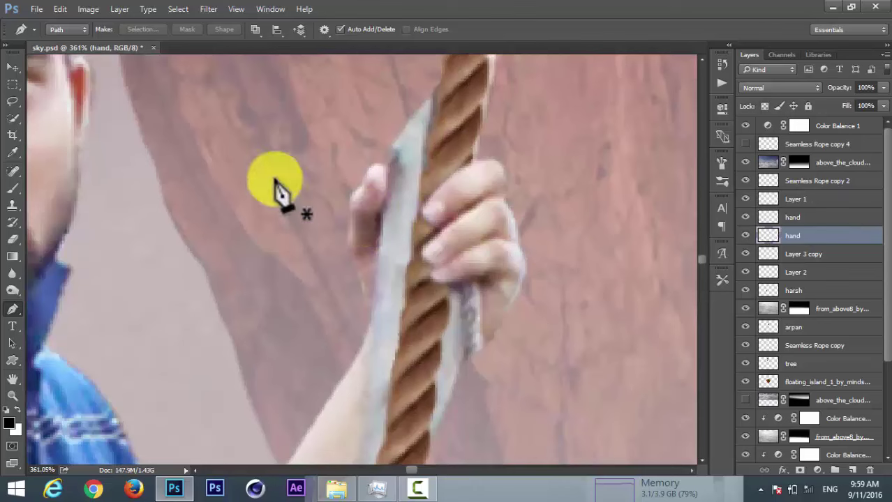
pyautogui.click(12, 67)
pyautogui.moveTo(352, 234); pyautogui.dragTo(392, 234)
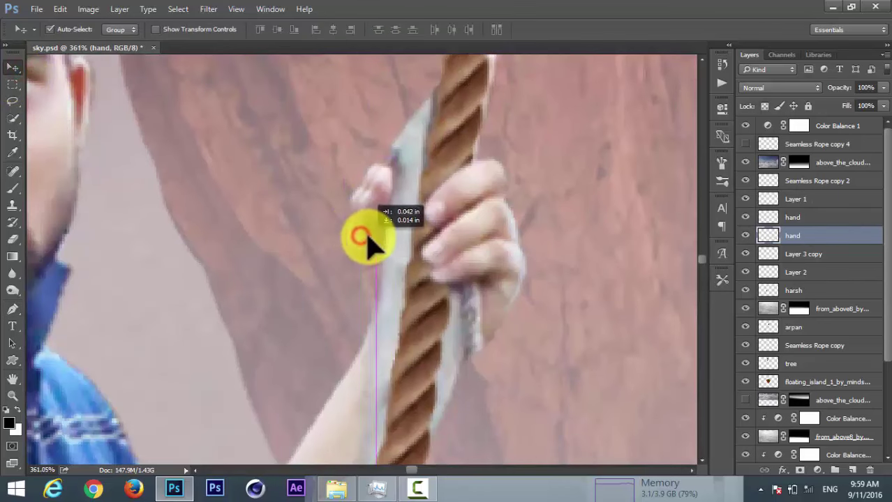
# Step: Rotate and widen the lower hand copy to follow the rope, checking against harsh
pyautogui.hotkey('ctrl', 't')
pyautogui.moveTo(448, 136); pyautogui.dragTo(432, 189)
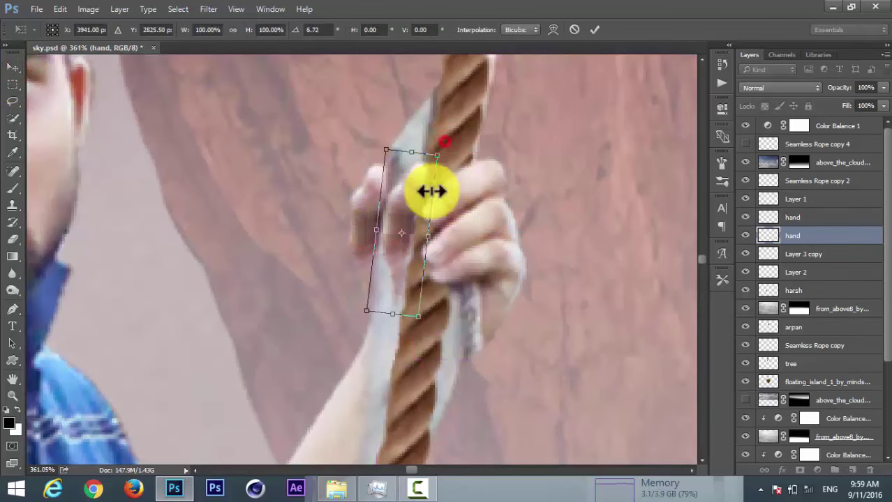
pyautogui.click(601, 28)
pyautogui.scroll(-2, 456, 233)
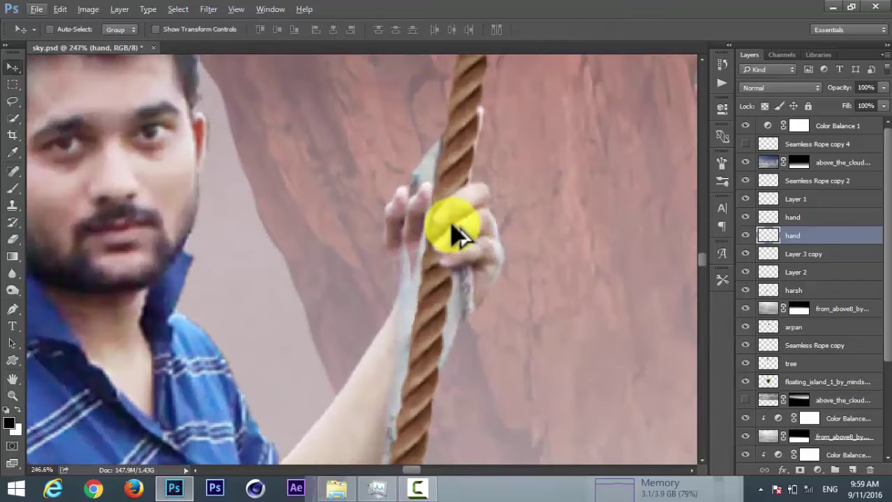
pyautogui.hotkey('ctrl', 't')
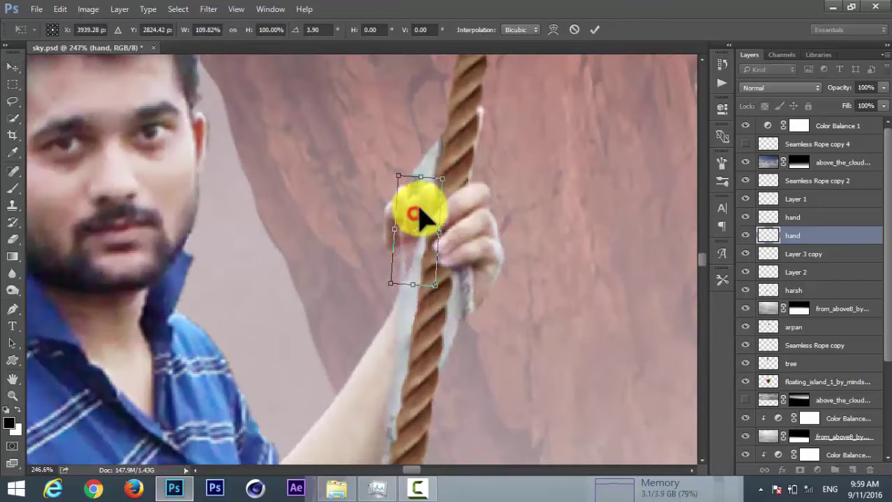
pyautogui.click(594, 29)
pyautogui.click(782, 290)
pyautogui.click(745, 290)
pyautogui.click(746, 290)
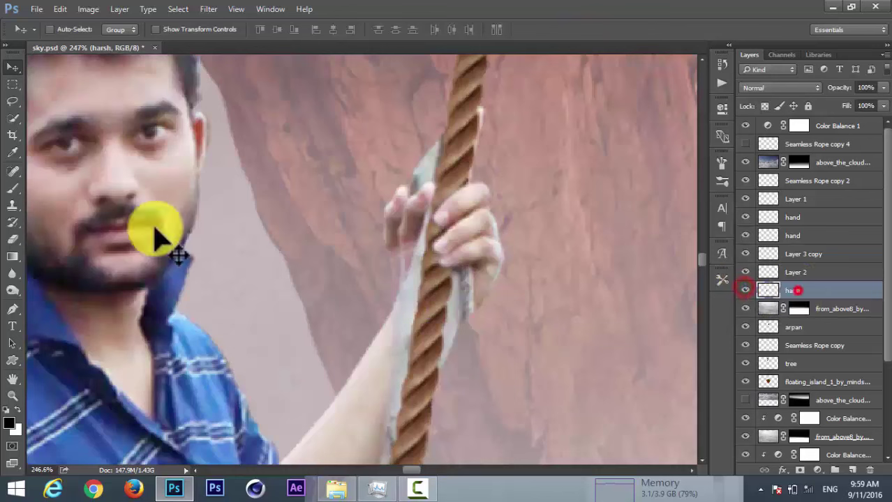
# Step: Erase the leftover stick above the fingers
pyautogui.press('e')
pyautogui.moveTo(385, 187)
pyautogui.mouseDown()
pyautogui.moveTo(412, 164)
pyautogui.moveTo(378, 274)
pyautogui.moveTo(415, 206)
pyautogui.mouseUp()
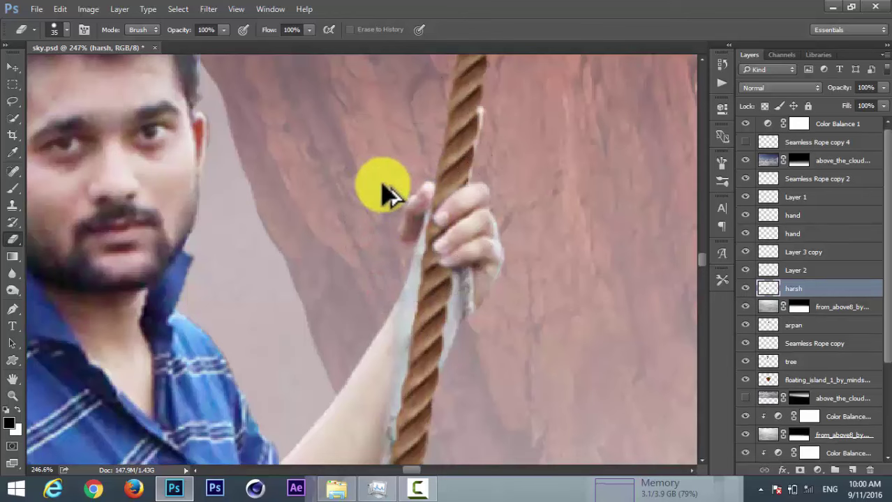
pyautogui.click(810, 291)
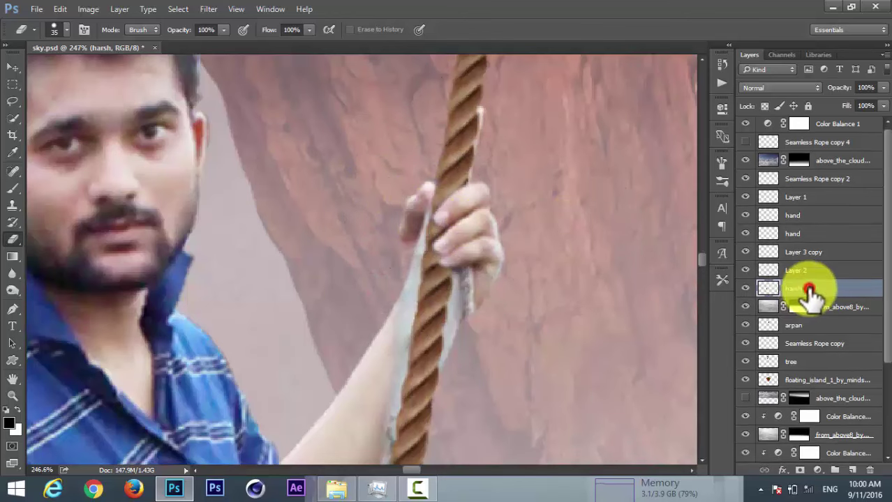
pyautogui.click(750, 238)
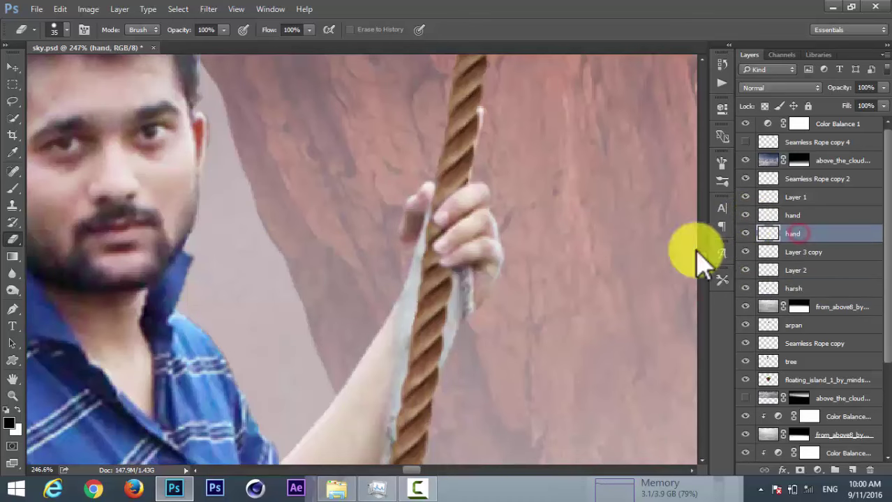
pyautogui.scroll(2, 497, 235)
pyautogui.scroll(1, 326, 219)
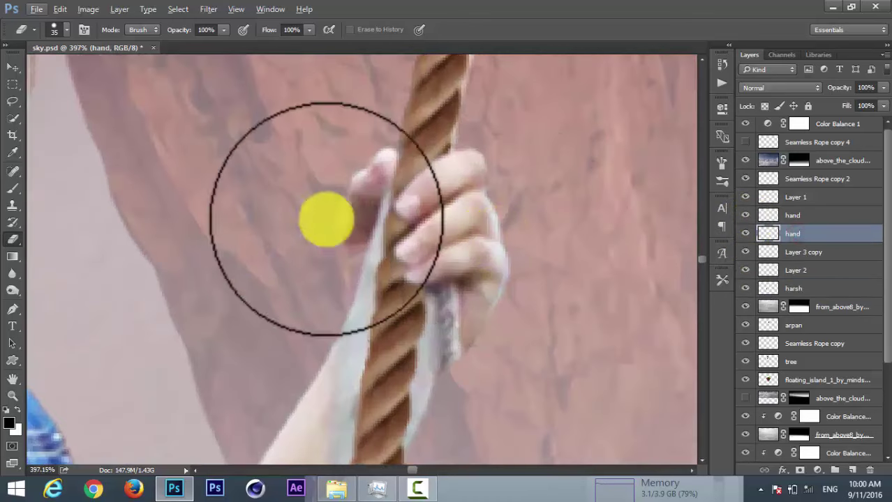
# Step: Clone hand skin over the remaining stick on the lower hand copy
pyautogui.click(12, 206)
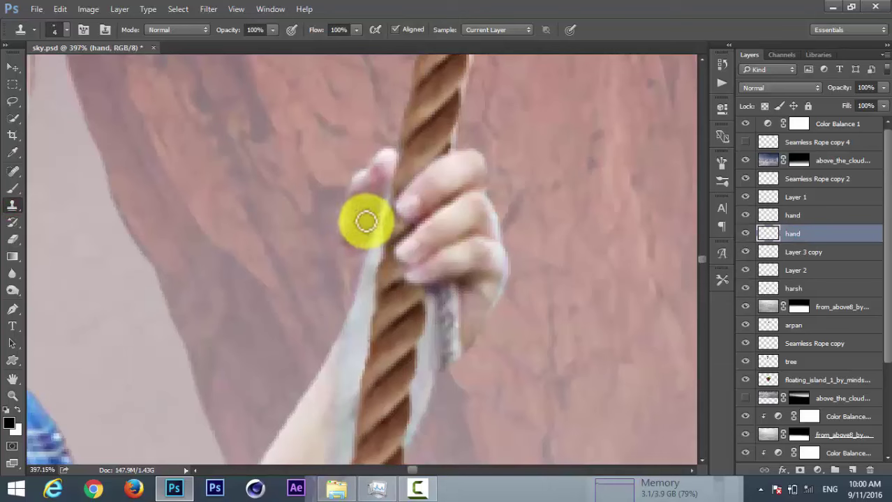
pyautogui.keyDown('alt'); pyautogui.click(372, 215); pyautogui.keyUp('alt')
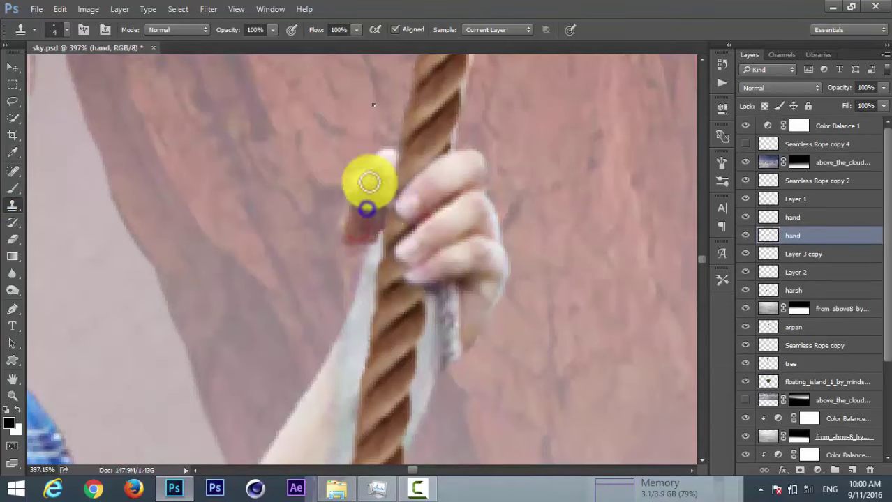
pyautogui.rightClick(369, 183)
pyautogui.moveTo(272, 30); pyautogui.dragTo(249, 44)
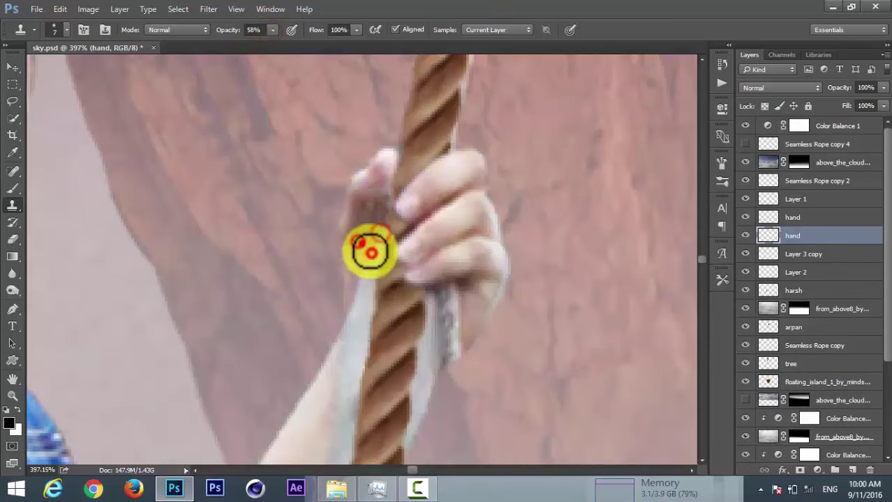
pyautogui.scroll(-5, 357, 293)
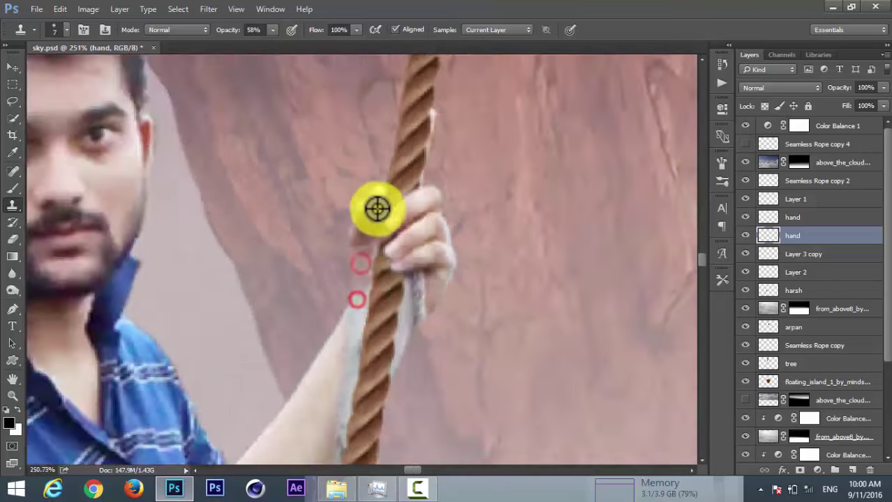
pyautogui.scroll(5, 378, 205)
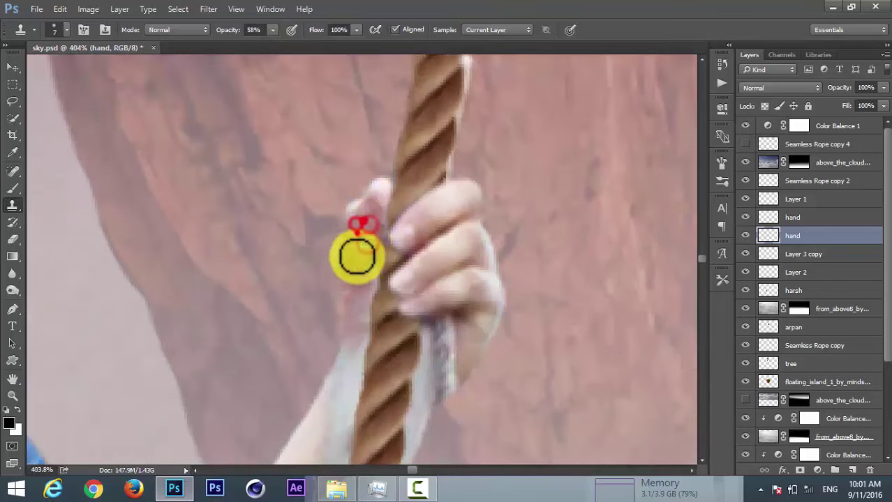
pyautogui.scroll(-2, 363, 220)
pyautogui.scroll(-2, 332, 253)
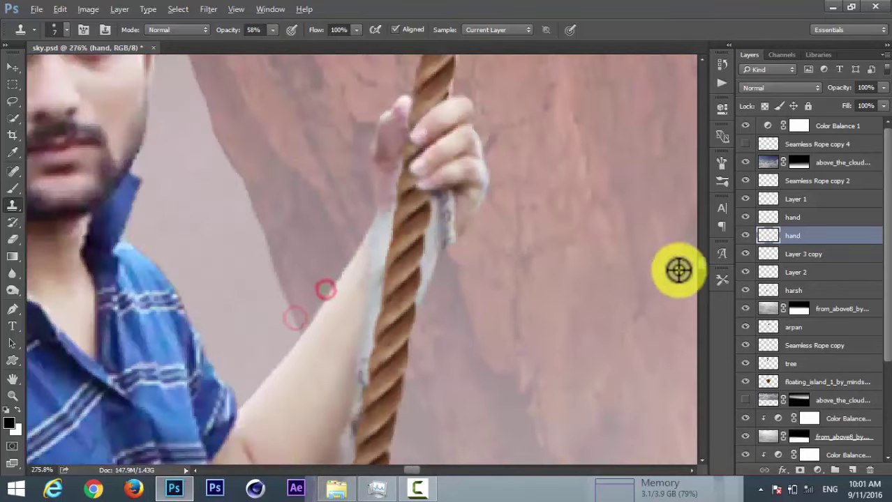
# Step: Clone skin at 26% opacity over harsh's grey arm patch, then add a new layer
pyautogui.click(795, 290)
pyautogui.moveTo(356, 393); pyautogui.dragTo(430, 246)
pyautogui.scroll(4, 339, 341)
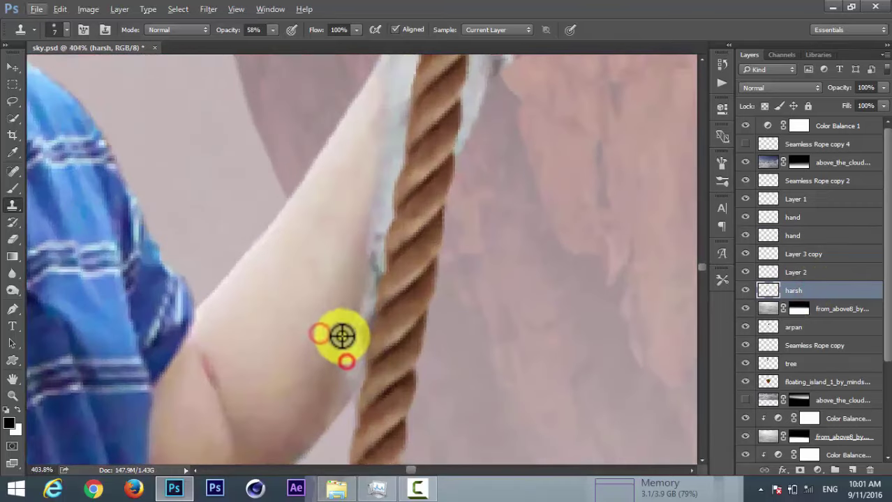
pyautogui.moveTo(275, 42); pyautogui.dragTo(253, 44)
pyautogui.keyDown('alt'); pyautogui.click(314, 319); pyautogui.keyUp('alt')
pyautogui.click(345, 373)
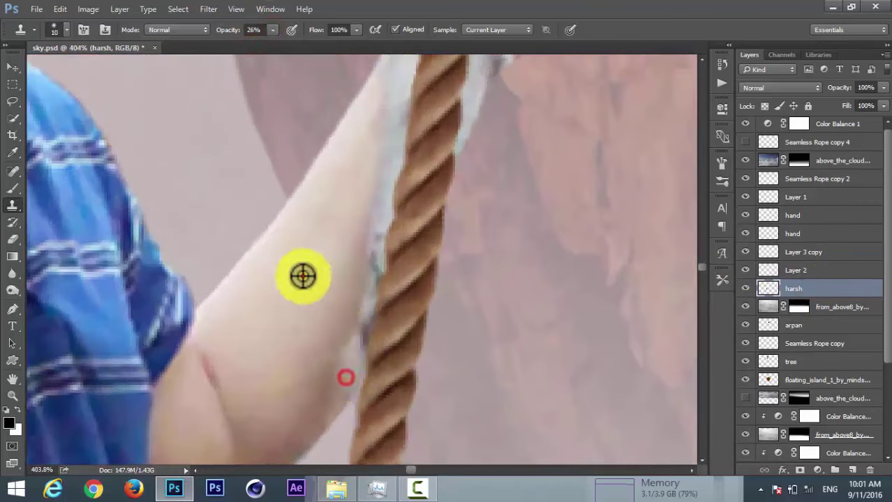
pyautogui.keyDown('alt'); pyautogui.click(302, 277); pyautogui.keyUp('alt')
pyautogui.click(352, 352)
pyautogui.keyDown('alt'); pyautogui.click(342, 282); pyautogui.keyUp('alt')
pyautogui.click(355, 305)
pyautogui.moveTo(271, 29); pyautogui.dragTo(300, 43)
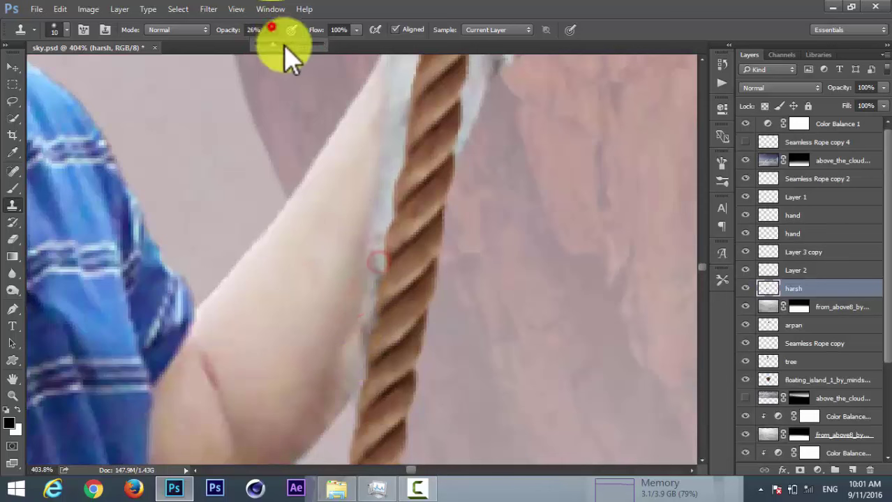
pyautogui.click(853, 471)
# Step: On Layer 3, clone skin over the light arm patch and the lower knife blade
pyautogui.click(795, 288)
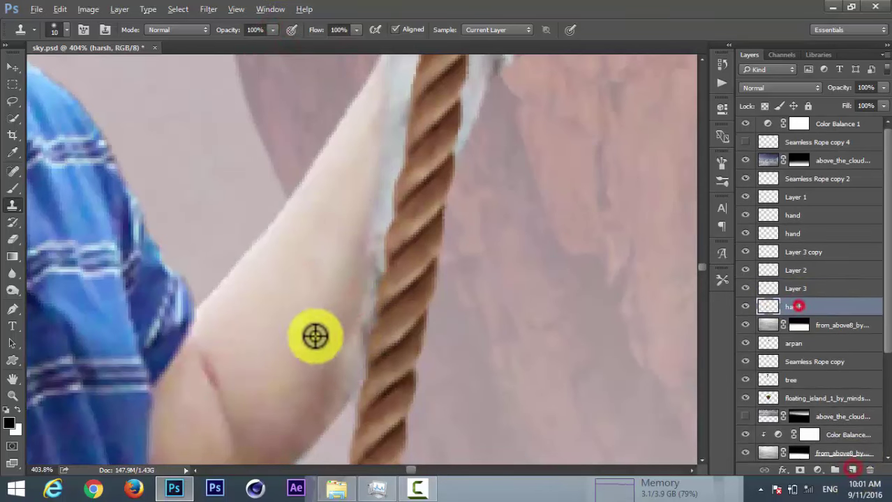
pyautogui.keyDown('alt'); pyautogui.click(310, 337); pyautogui.keyUp('alt')
pyautogui.click(347, 380)
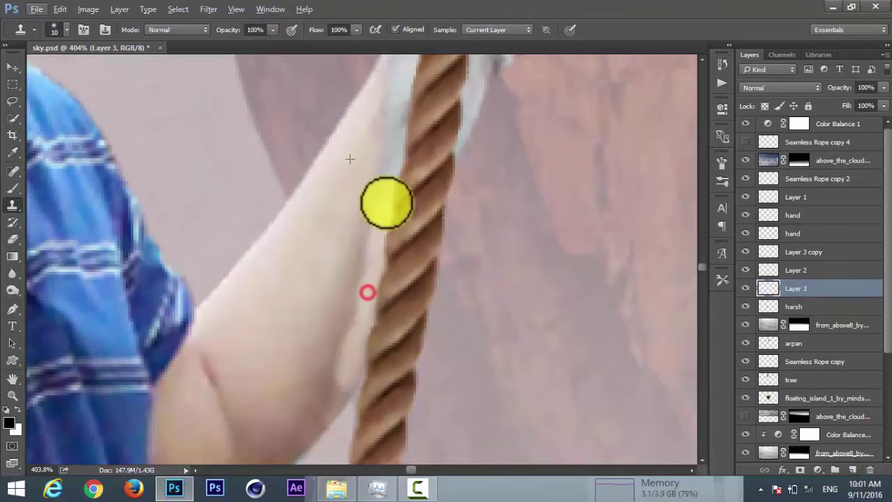
pyautogui.click(347, 211)
pyautogui.click(384, 192)
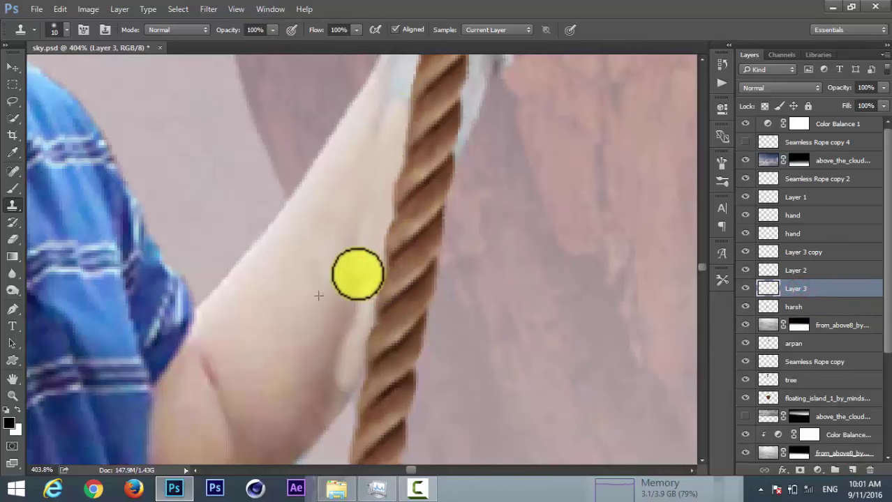
pyautogui.moveTo(318, 296); pyautogui.dragTo(300, 402)
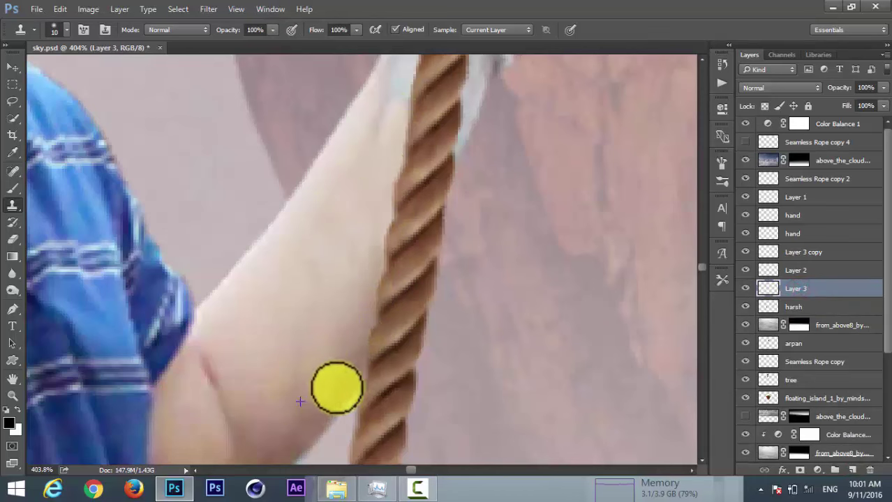
pyautogui.scroll(5, 337, 387)
pyautogui.click(340, 360)
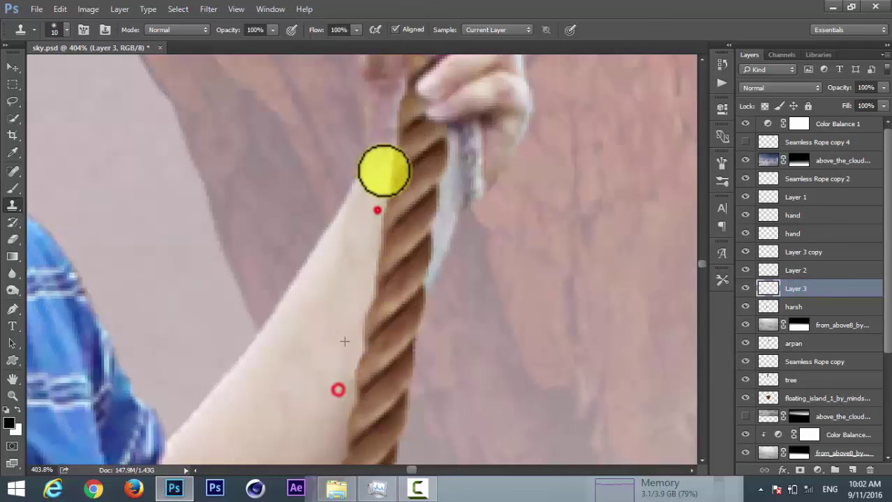
pyautogui.moveTo(372, 196)
pyautogui.mouseDown()
pyautogui.moveTo(446, 192)
pyautogui.moveTo(440, 231)
pyautogui.moveTo(473, 149)
pyautogui.moveTo(449, 220)
pyautogui.moveTo(403, 225)
pyautogui.mouseUp()
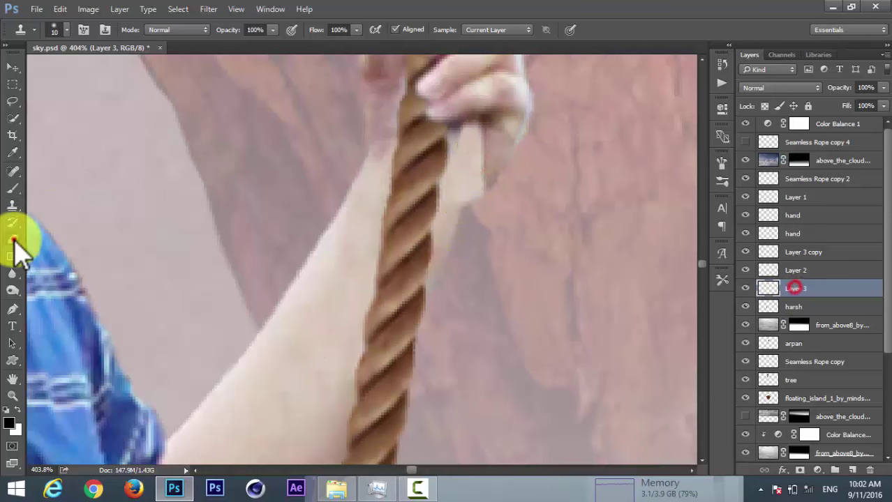
# Step: Set the eraser to 49% opacity and clone over the white patch by the fingers
pyautogui.click(12, 240)
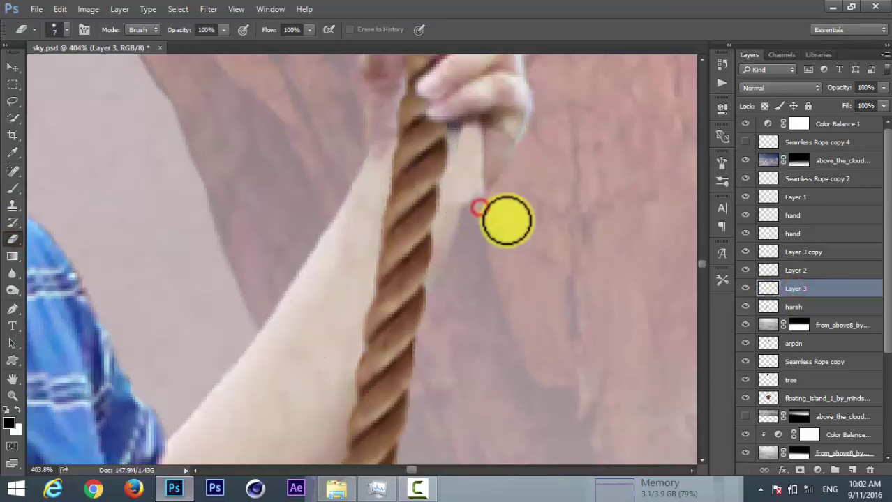
pyautogui.moveTo(179, 30); pyautogui.dragTo(143, 29)
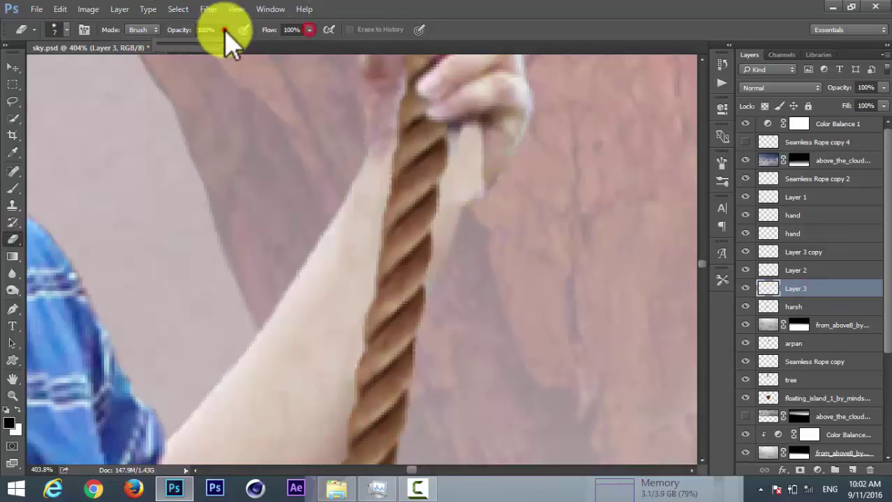
pyautogui.click(767, 215)
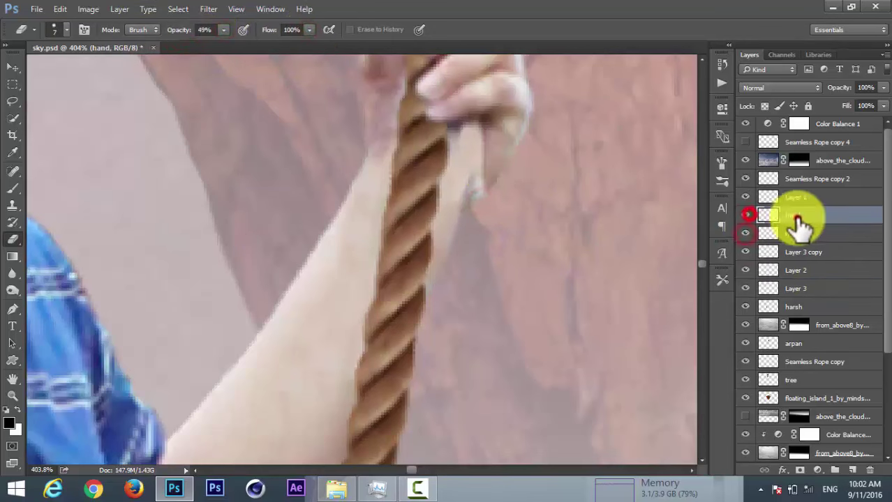
pyautogui.press('s')
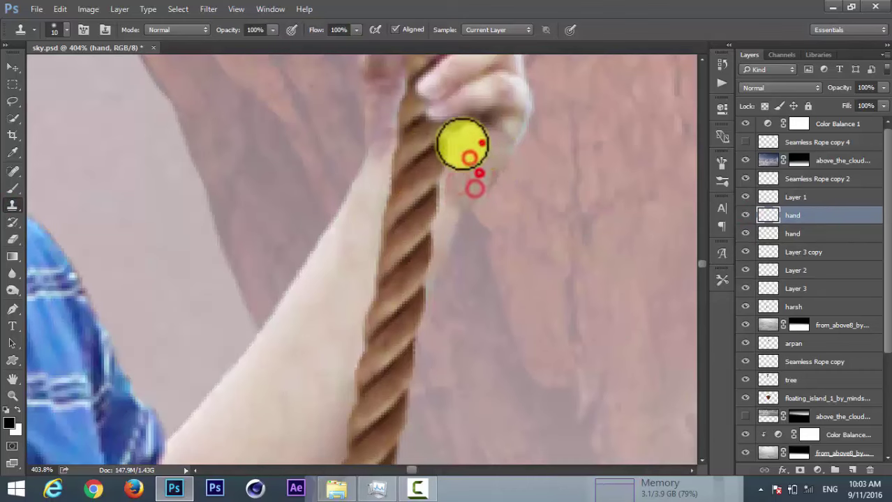
pyautogui.click(479, 131)
pyautogui.click(492, 150)
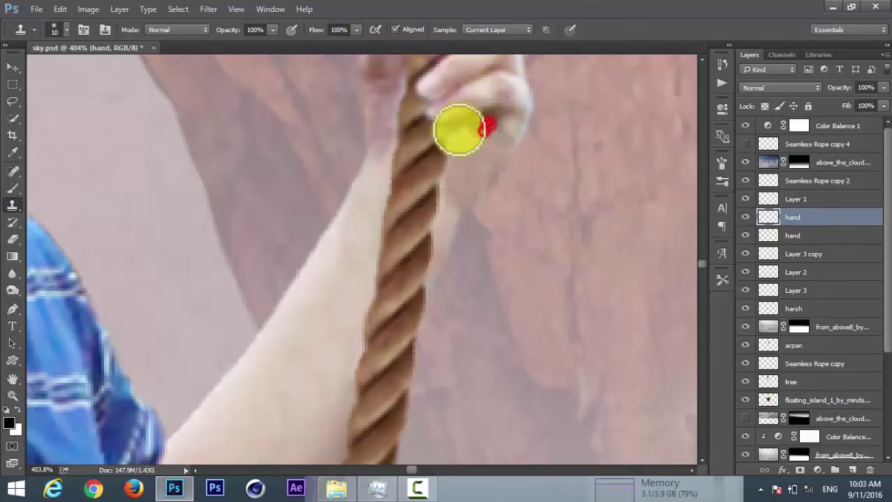
pyautogui.scroll(-5, 459, 130)
pyautogui.scroll(5, 670, 223)
# Step: Erase the white patch beside the fingers at 25% eraser opacity on the upper hand layer
pyautogui.click(795, 217)
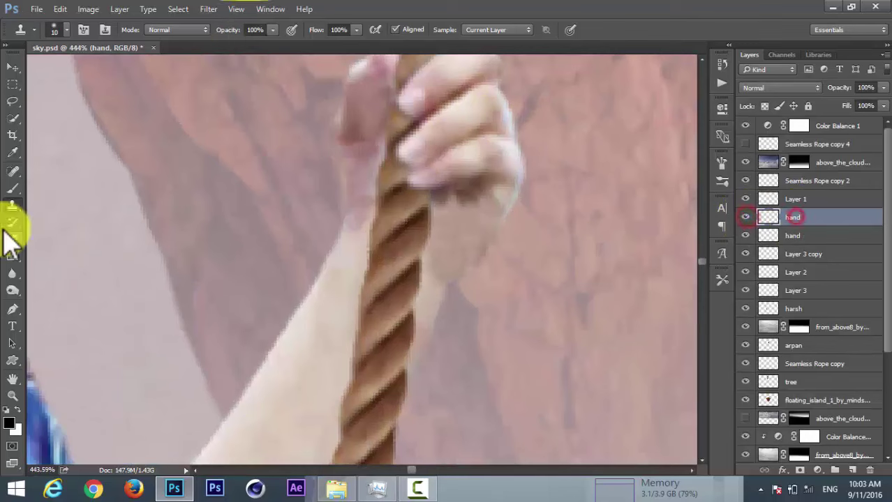
pyautogui.click(11, 239)
pyautogui.click(438, 273)
pyautogui.click(203, 40)
pyautogui.click(441, 257)
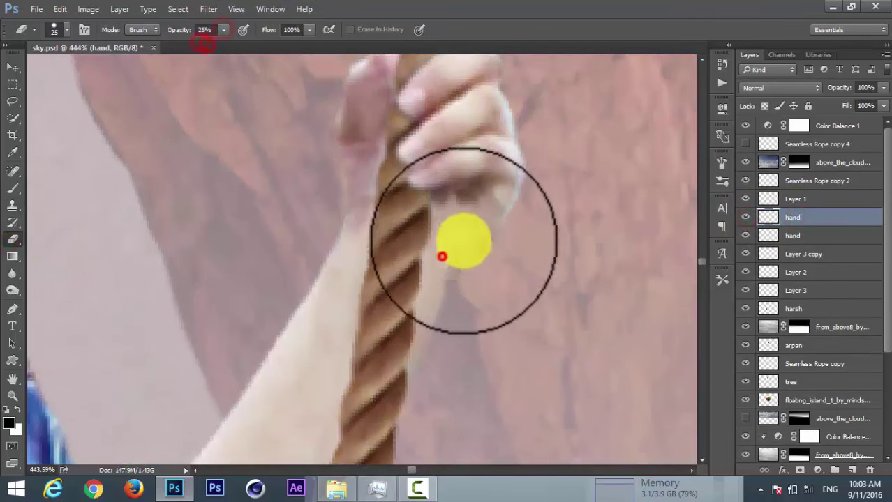
pyautogui.scroll(-3, 419, 307)
# Step: On the lower hand layer, erase around the fingers gripping the rope
pyautogui.keyDown('ctrl'); pyautogui.click(638, 300); pyautogui.keyUp('ctrl')
pyautogui.scroll(-2, 446, 317)
pyautogui.scroll(-2, 430, 316)
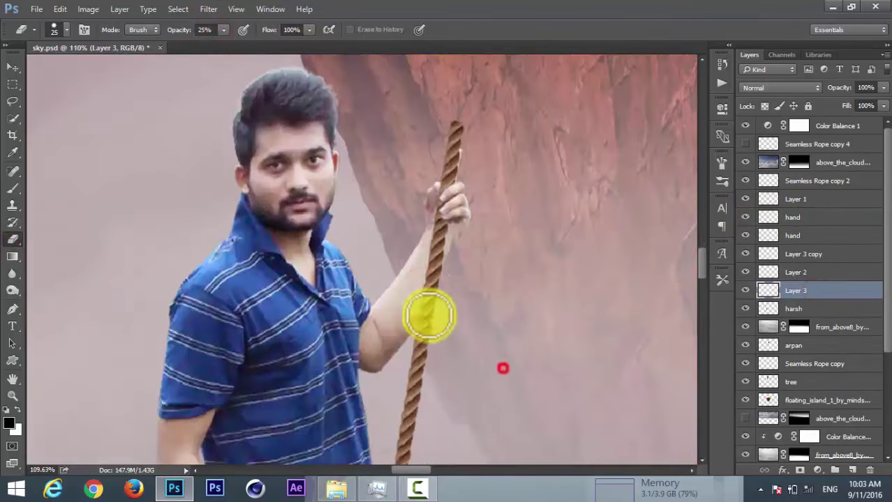
pyautogui.scroll(3, 419, 279)
pyautogui.click(750, 218)
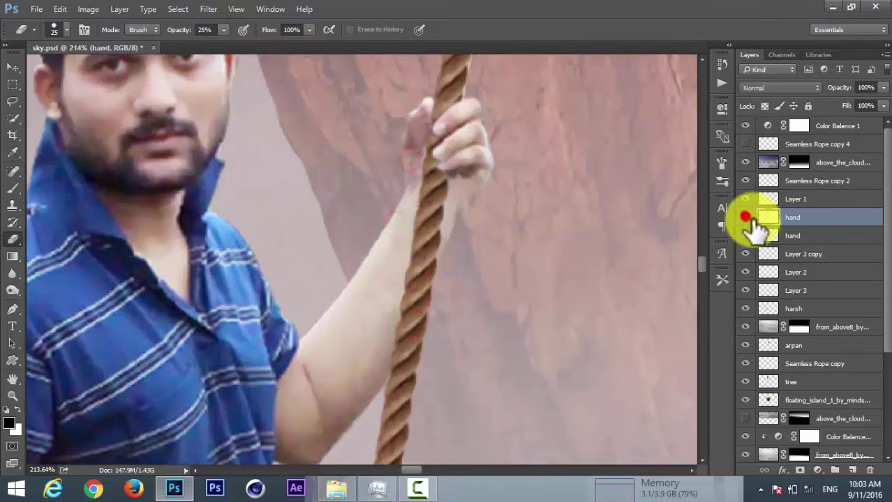
pyautogui.click(745, 236)
pyautogui.click(793, 235)
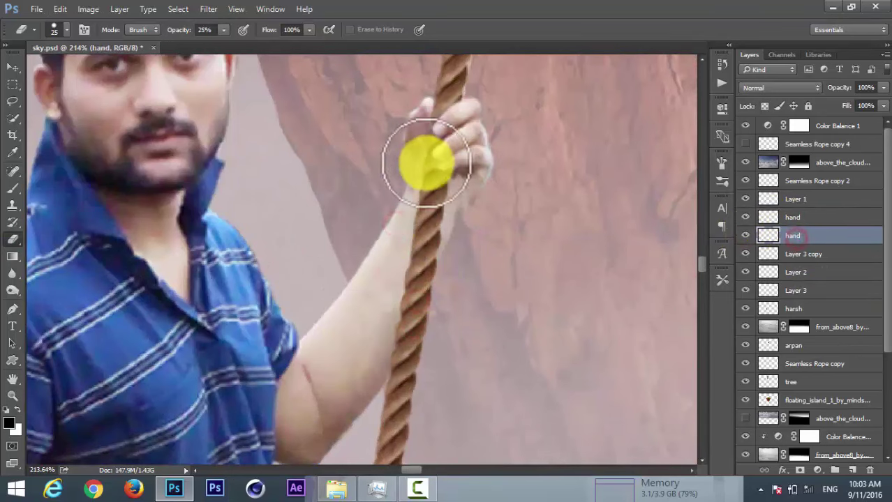
pyautogui.moveTo(417, 160); pyautogui.dragTo(418, 143)
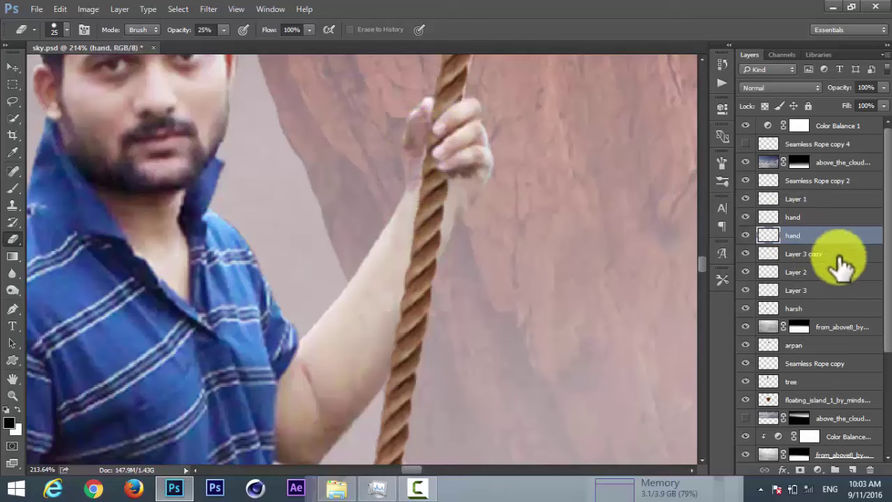
# Step: Apply Levels to the hand layer with black input 6 and midtones 1.26
pyautogui.hotkey('ctrl', 'l')
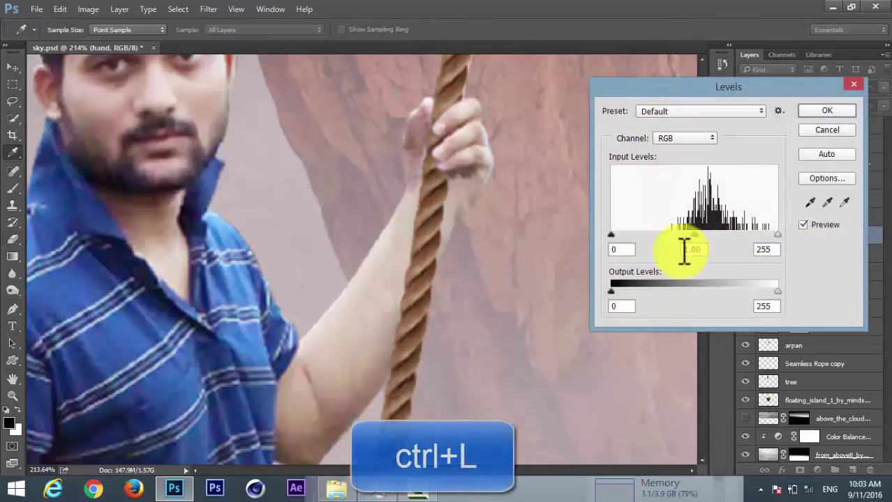
pyautogui.moveTo(696, 237); pyautogui.dragTo(676, 244)
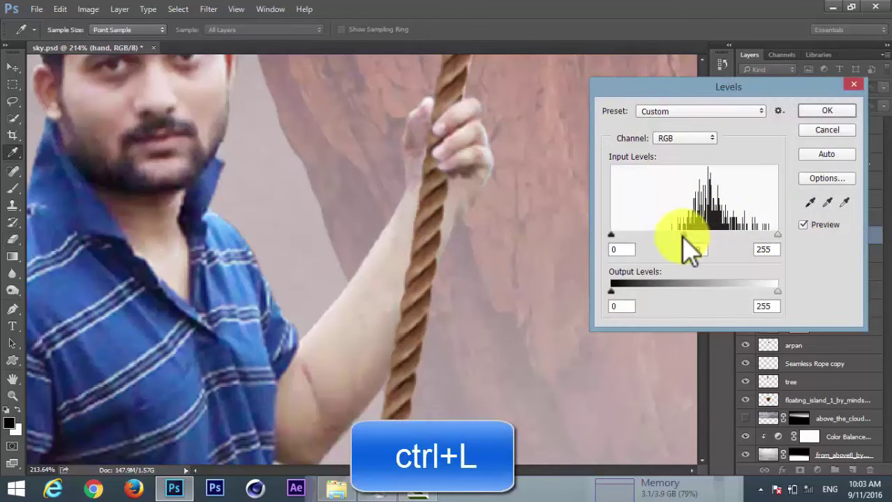
pyautogui.moveTo(612, 235); pyautogui.dragTo(615, 236)
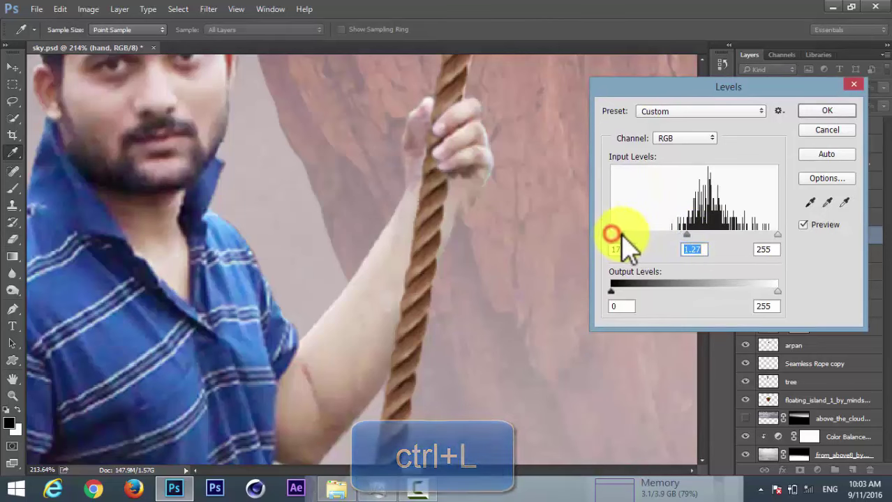
pyautogui.click(683, 235)
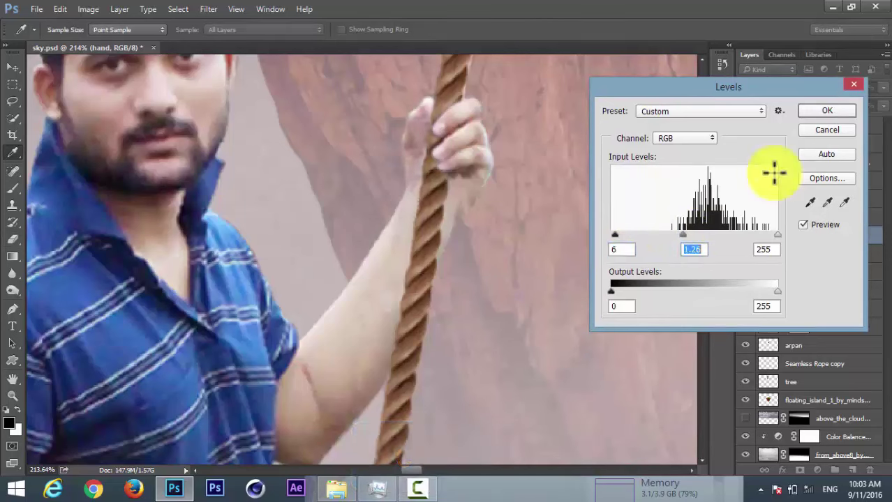
pyautogui.click(829, 111)
# Step: Select Layer 3 copy and add a new empty layer above it
pyautogui.press('e')
pyautogui.scroll(-2, 508, 193)
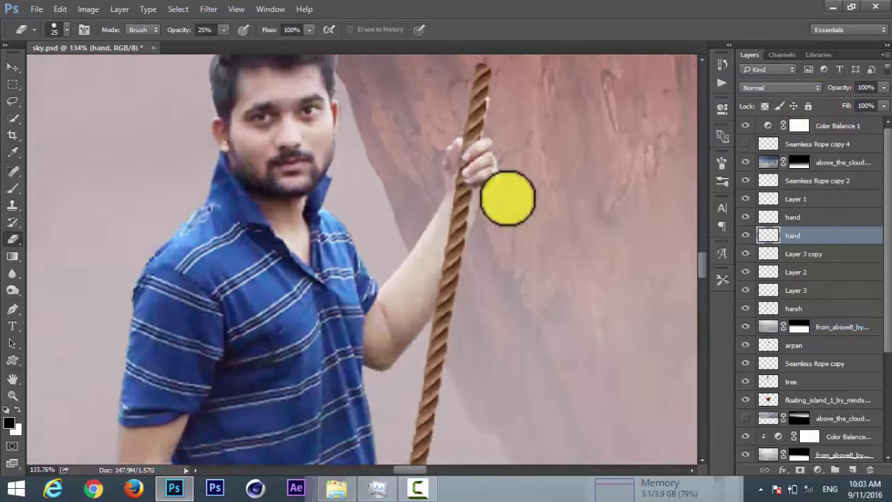
pyautogui.scroll(-2, 507, 164)
pyautogui.scroll(-2, 506, 160)
pyautogui.scroll(1, 504, 154)
pyautogui.scroll(2, 567, 179)
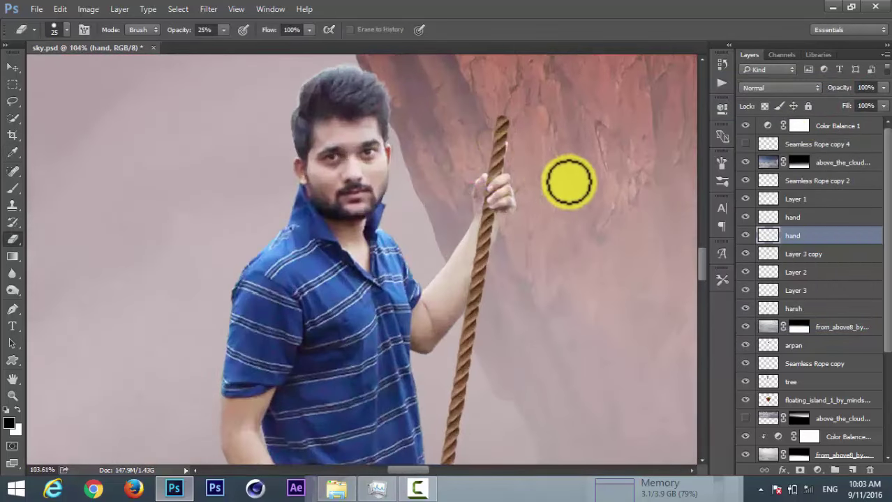
pyautogui.moveTo(820, 241); pyautogui.dragTo(815, 212)
pyautogui.scroll(1, 577, 253)
pyautogui.scroll(2, 628, 244)
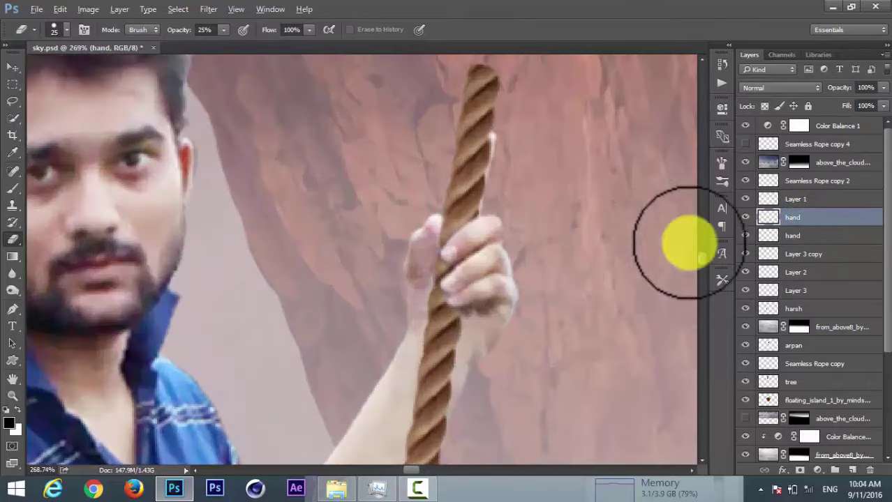
pyautogui.click(811, 259)
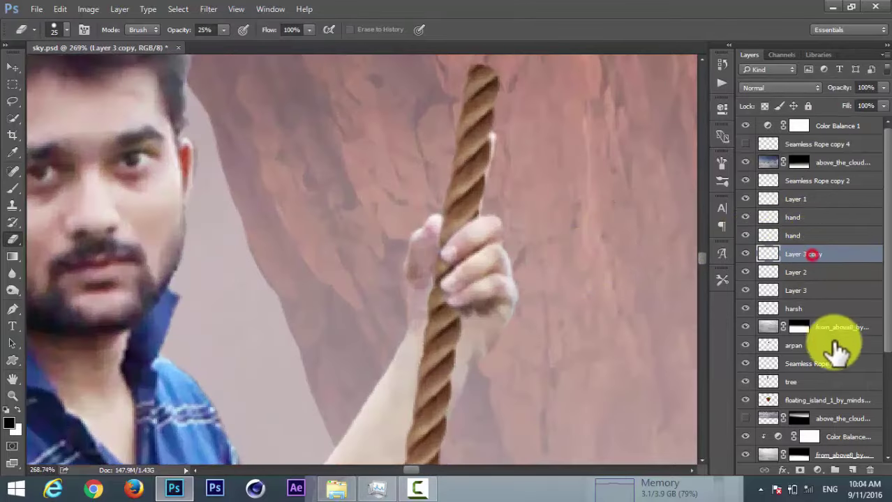
pyautogui.click(852, 470)
# Step: Switch to a size-15 brush and lower Layer 4's opacity to 70%
pyautogui.click(12, 188)
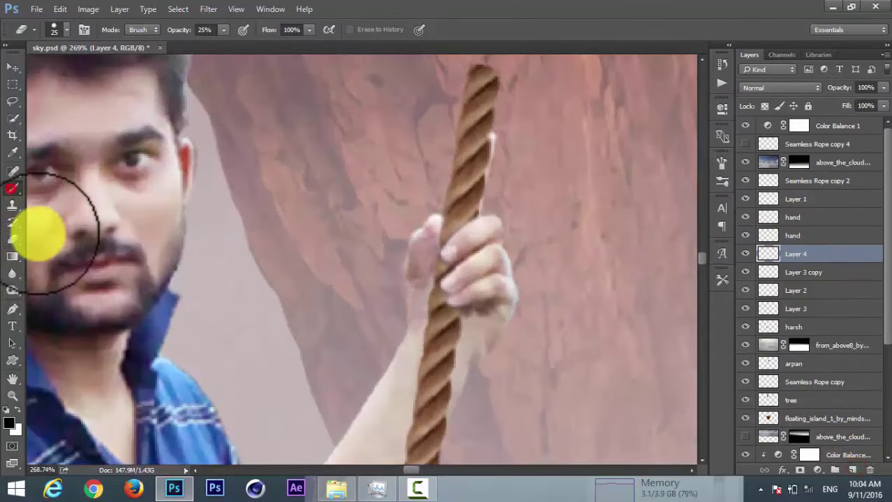
pyautogui.press('[')
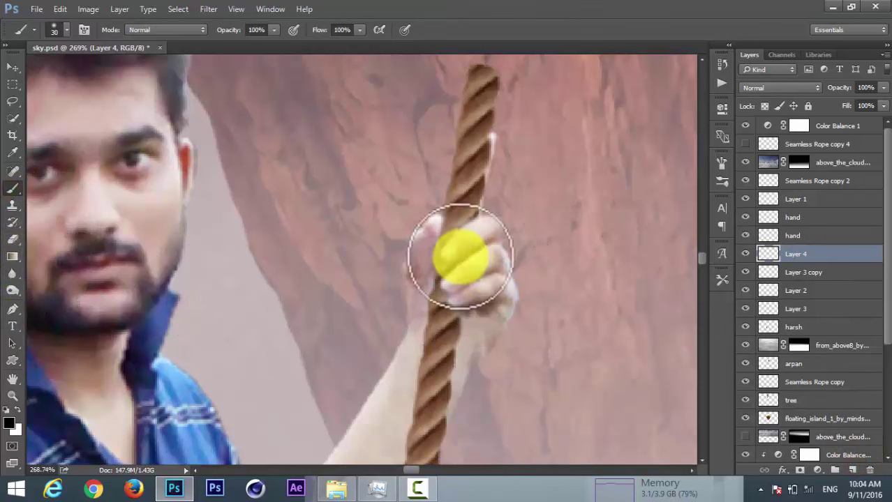
pyautogui.press('[')
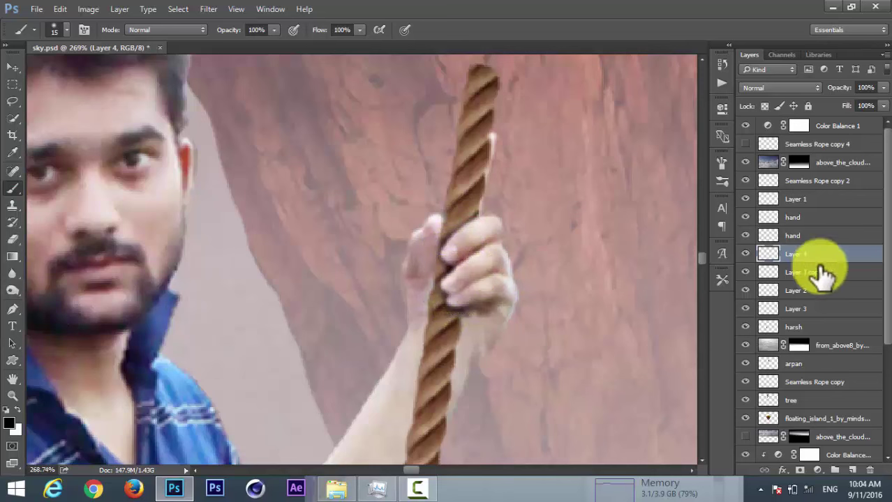
pyautogui.moveTo(883, 87); pyautogui.dragTo(865, 97)
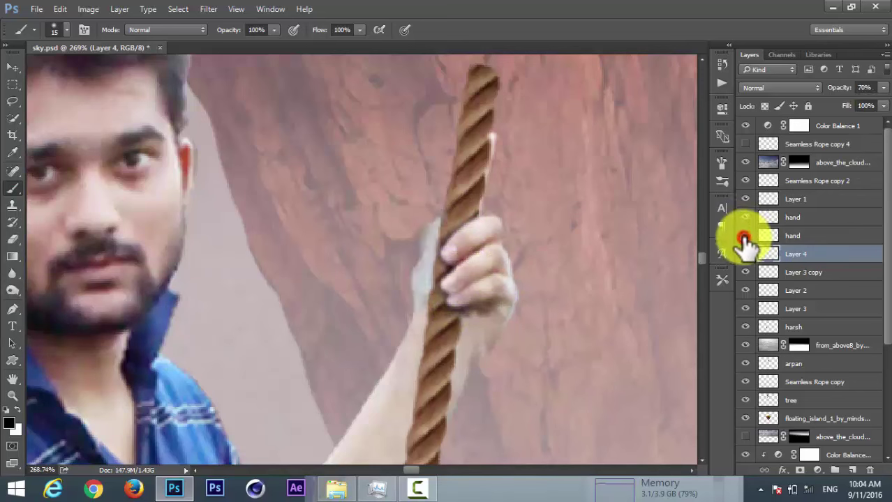
pyautogui.click(806, 254)
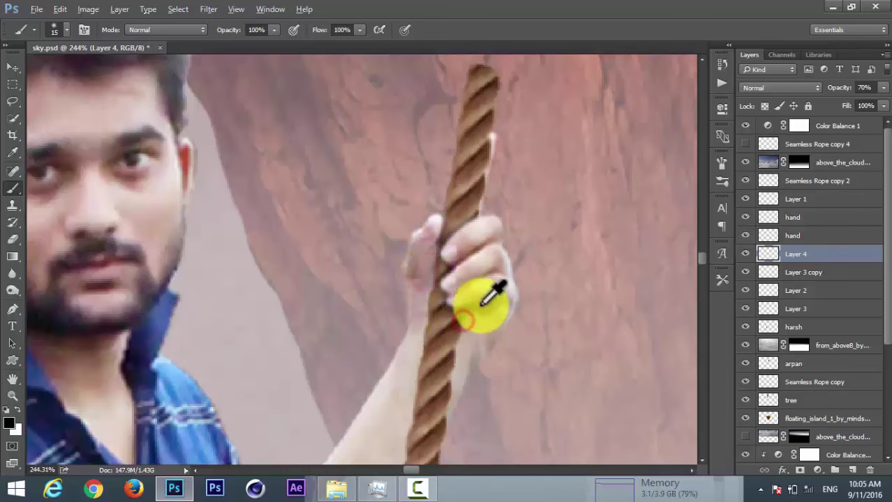
pyautogui.scroll(-5, 486, 299)
pyautogui.scroll(-3, 486, 299)
pyautogui.scroll(-2, 482, 300)
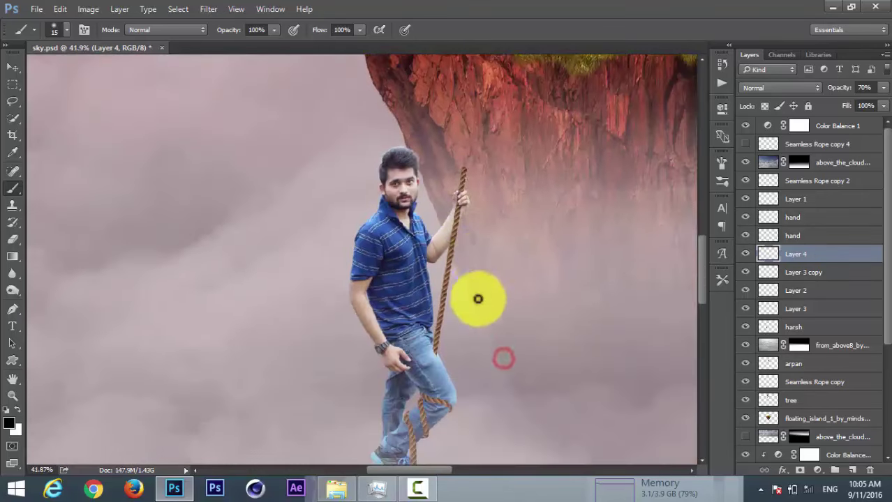
pyautogui.scroll(-1, 477, 298)
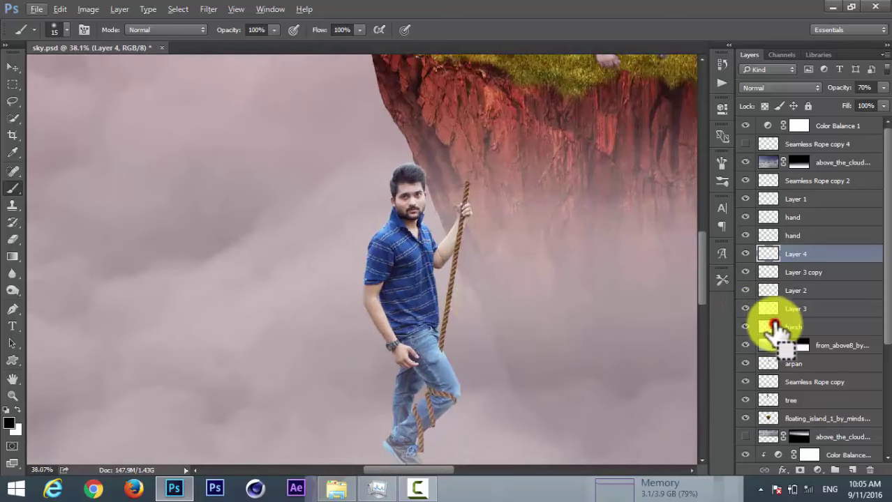
# Step: Load the man's outline from the harsh layer and make Layer 3 copy visible and active
pyautogui.keyDown('ctrl'); pyautogui.click(770, 326); pyautogui.keyUp('ctrl')
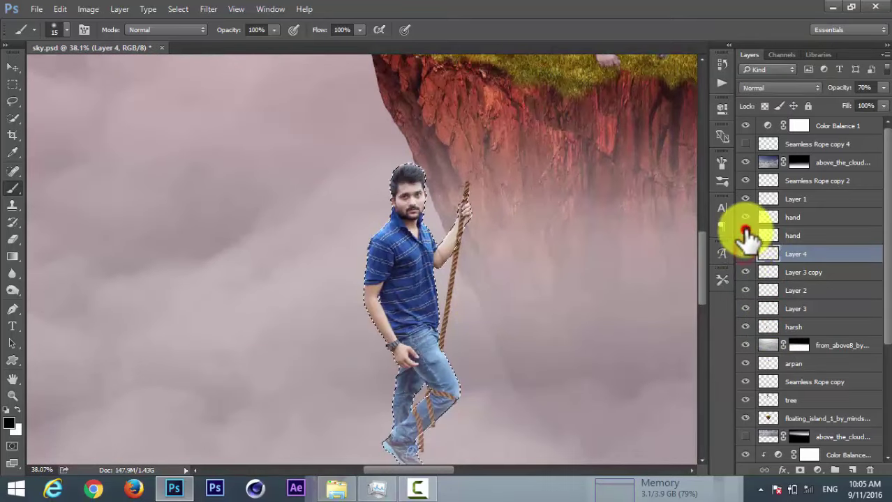
pyautogui.click(746, 272)
pyautogui.click(784, 273)
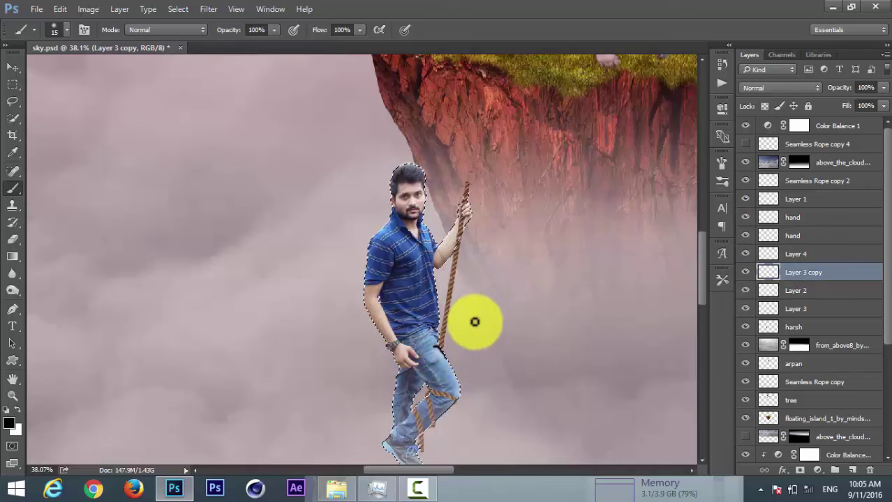
# Step: Switch to the Eraser and set its opacity to 100%
pyautogui.hotkey('alt', 'e')
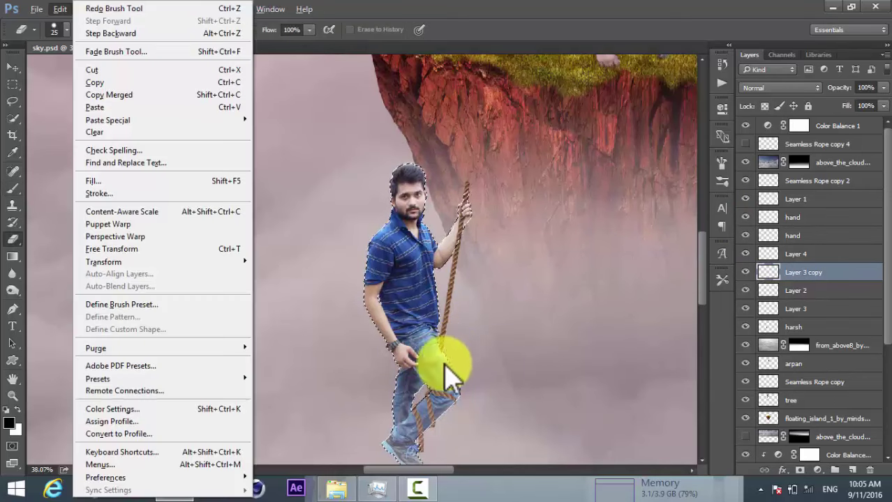
pyautogui.press('Escape')
pyautogui.press('e')
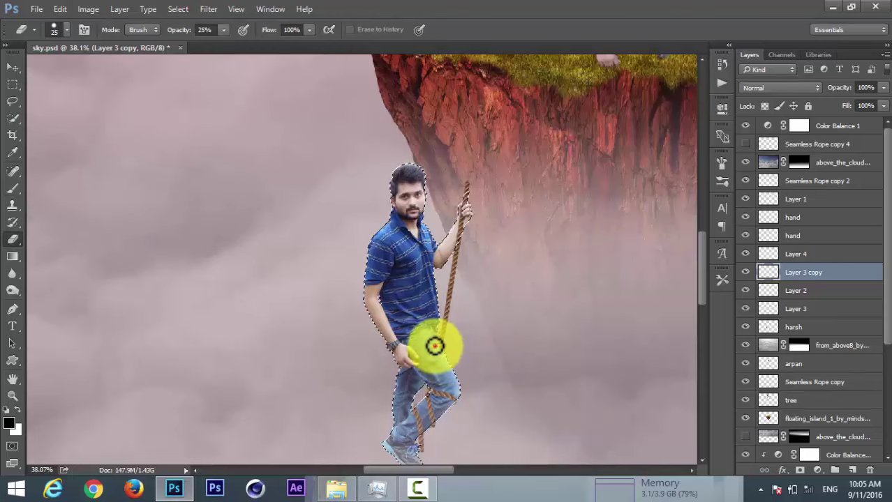
pyautogui.scroll(5, 454, 358)
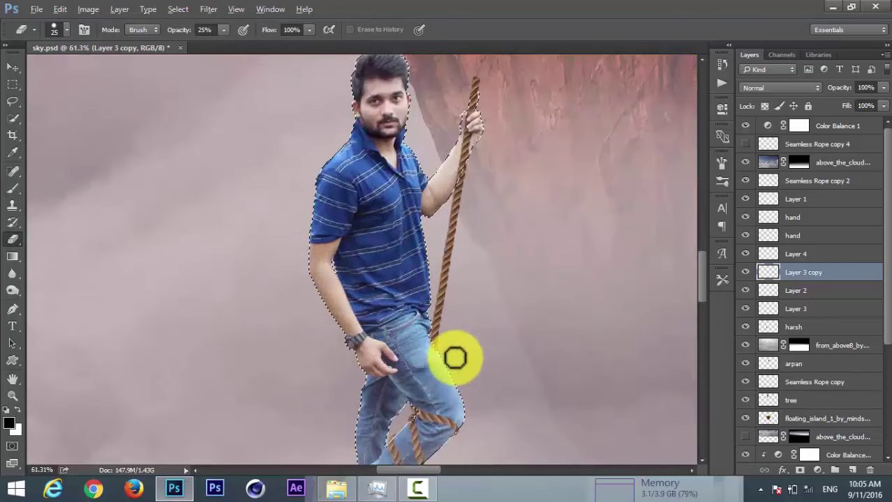
pyautogui.click(745, 272)
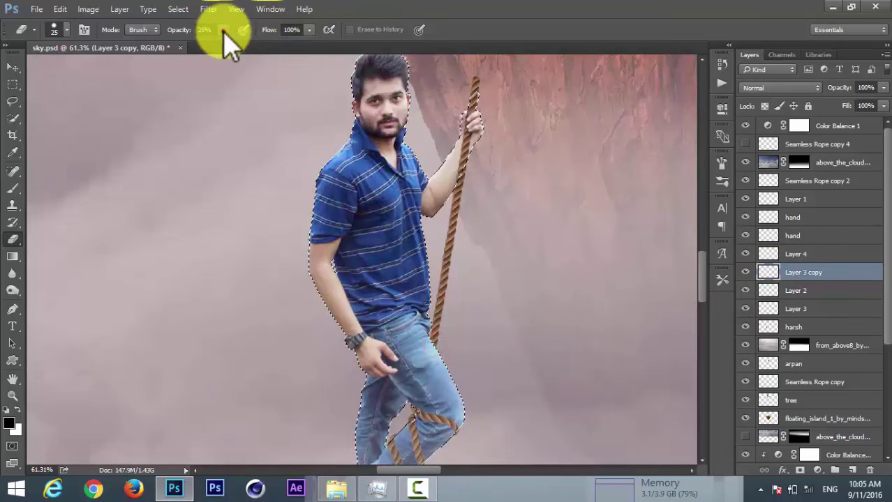
pyautogui.moveTo(234, 43); pyautogui.dragTo(289, 53)
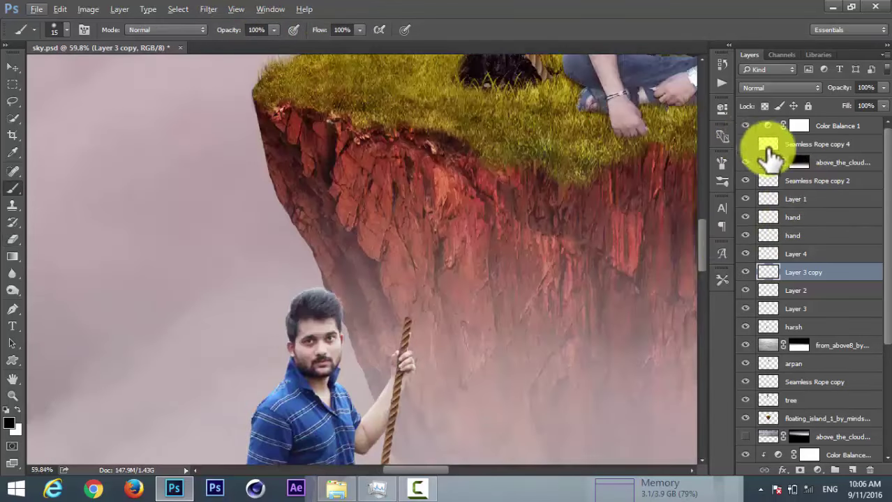
# Step: Show and select Seamless Rope copy 4, placing above_the_cloud above it
pyautogui.click(746, 144)
pyautogui.click(822, 144)
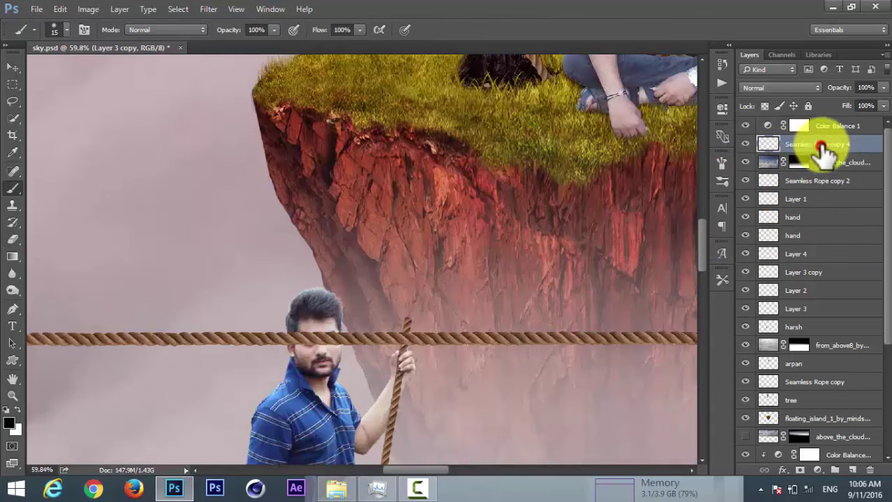
pyautogui.moveTo(825, 170)
pyautogui.mouseDown()
pyautogui.moveTo(825, 187)
pyautogui.moveTo(831, 148)
pyautogui.mouseUp()
pyautogui.scroll(-3, 551, 204)
pyautogui.moveTo(563, 290); pyautogui.dragTo(408, 302)
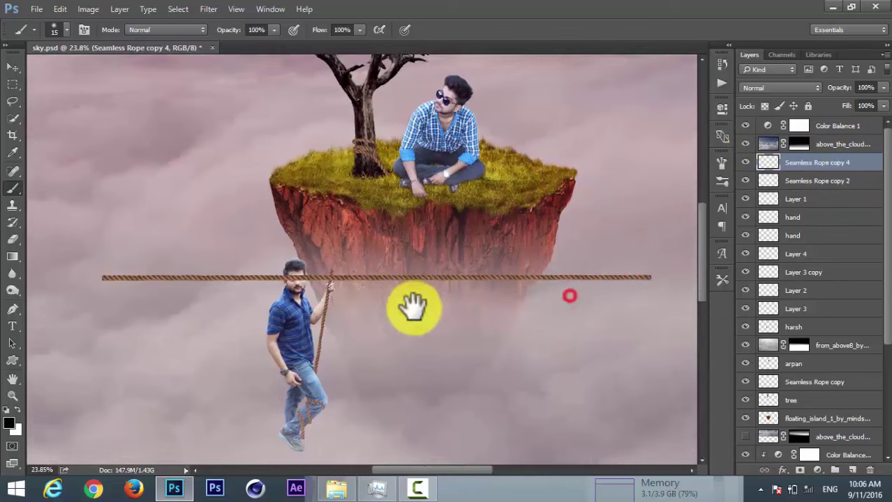
# Step: Free-transform the horizontal rope to shorten it
pyautogui.hotkey('ctrl', 't')
pyautogui.moveTo(653, 264); pyautogui.dragTo(623, 283)
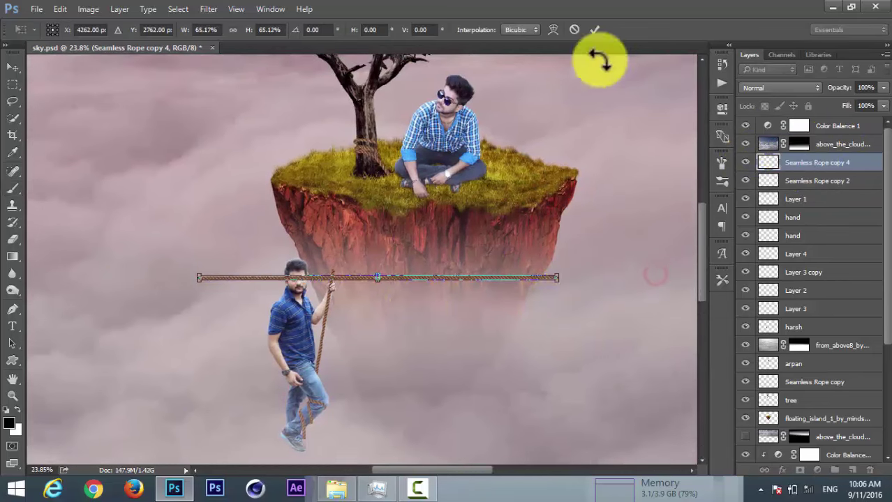
pyautogui.click(595, 30)
pyautogui.scroll(1, 398, 293)
pyautogui.scroll(2, 412, 300)
# Step: Rotate the rope into a steep diagonal running past the tree
pyautogui.hotkey('ctrl', 't')
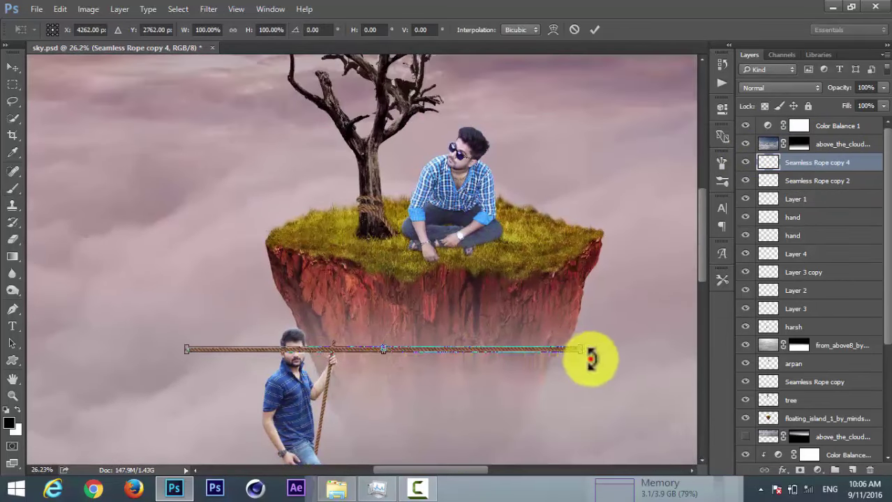
pyautogui.moveTo(591, 358)
pyautogui.mouseDown()
pyautogui.moveTo(342, 378)
pyautogui.moveTo(355, 299)
pyautogui.moveTo(380, 261)
pyautogui.mouseUp()
pyautogui.scroll(3, 381, 262)
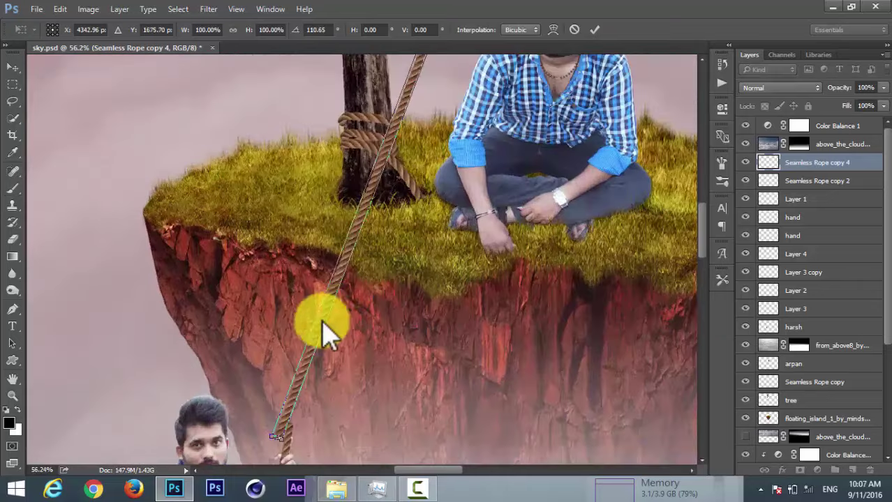
pyautogui.moveTo(322, 327)
pyautogui.mouseDown()
pyautogui.moveTo(284, 416)
pyautogui.moveTo(293, 434)
pyautogui.moveTo(385, 205)
pyautogui.moveTo(355, 259)
pyautogui.mouseUp()
# Step: Move the rope up toward the tree and commit the transform
pyautogui.scroll(-1, 305, 416)
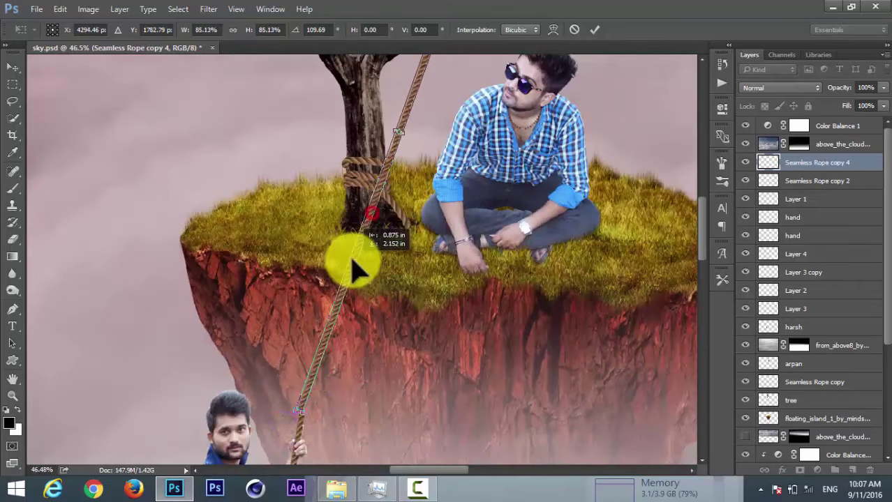
pyautogui.scroll(3, 362, 324)
pyautogui.scroll(1, 362, 324)
pyautogui.scroll(-3, 390, 259)
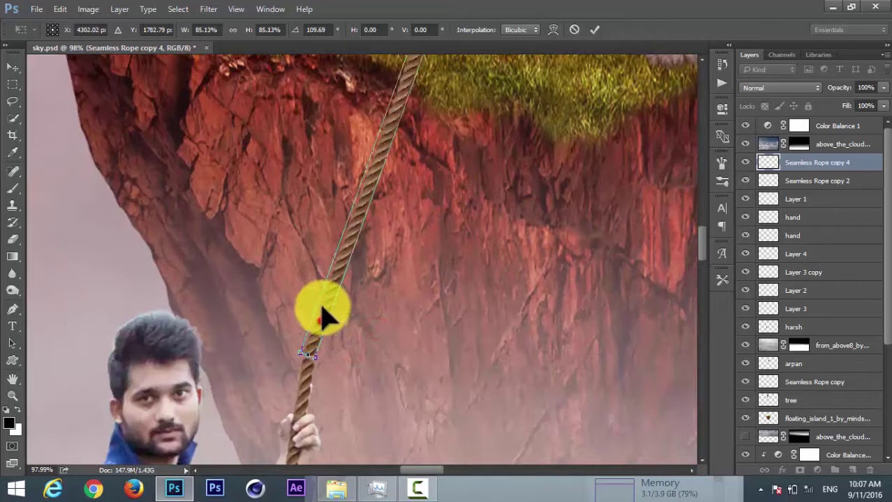
pyautogui.moveTo(328, 331); pyautogui.dragTo(328, 314)
pyautogui.scroll(4, 325, 342)
pyautogui.moveTo(340, 353); pyautogui.dragTo(304, 332)
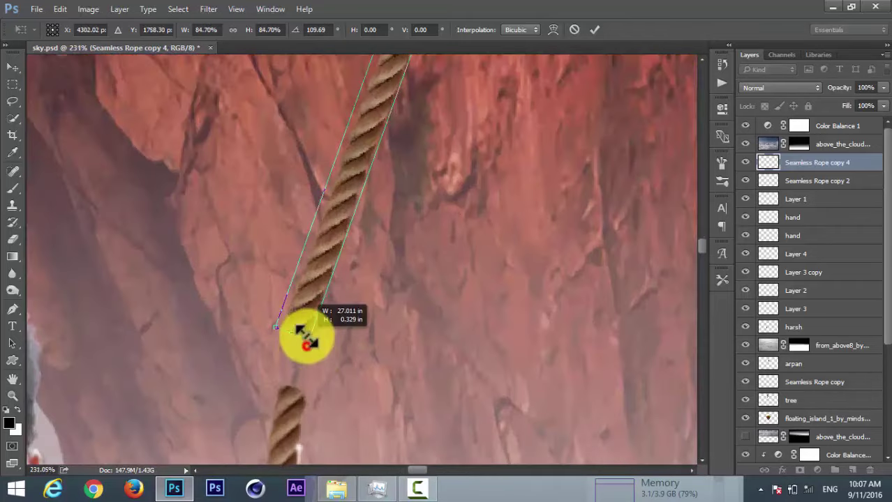
pyautogui.click(594, 29)
pyautogui.press('b')
pyautogui.scroll(-3, 537, 193)
pyautogui.scroll(-3, 532, 230)
# Step: Erase the rope end sticking above the tree with a size-45 eraser
pyautogui.scroll(-2, 532, 230)
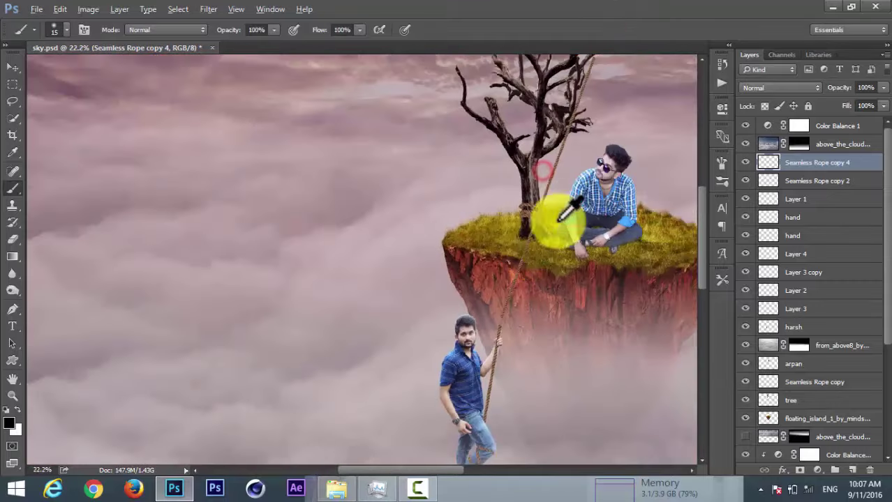
pyautogui.scroll(-2, 551, 209)
pyautogui.click(15, 237)
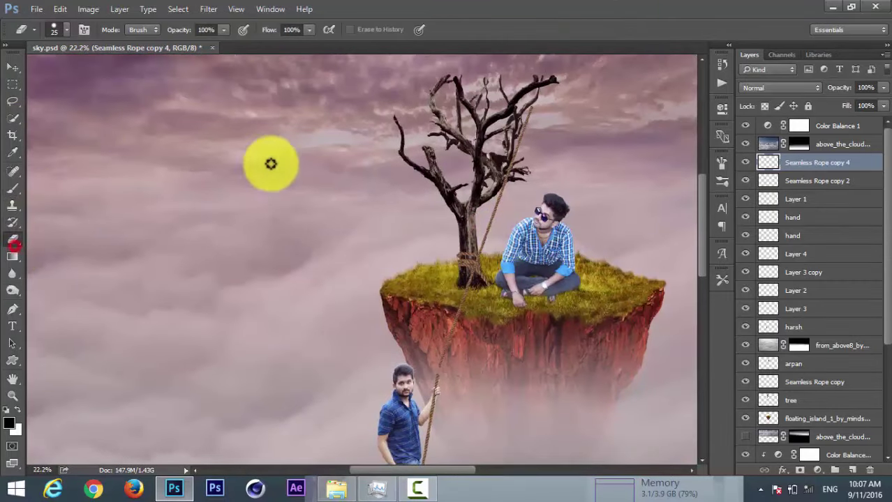
pyautogui.press(']')
pyautogui.click(480, 253)
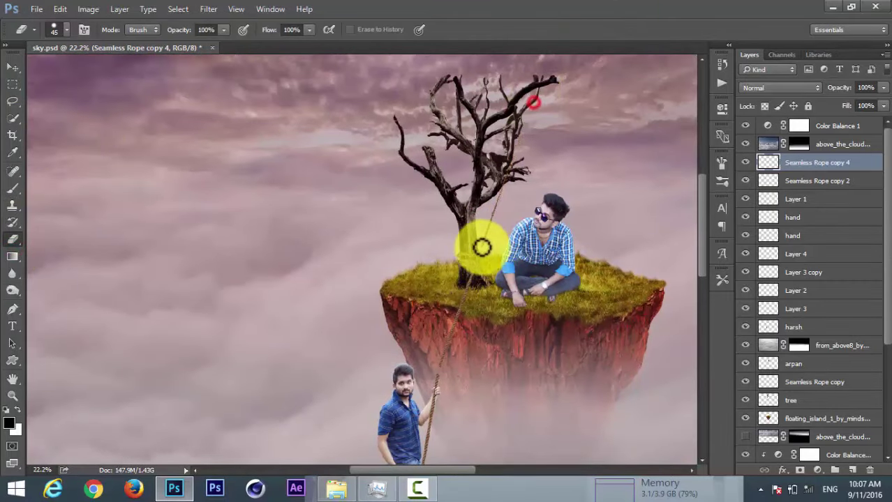
pyautogui.scroll(2, 480, 244)
pyautogui.scroll(2, 469, 299)
pyautogui.moveTo(493, 194); pyautogui.dragTo(481, 165)
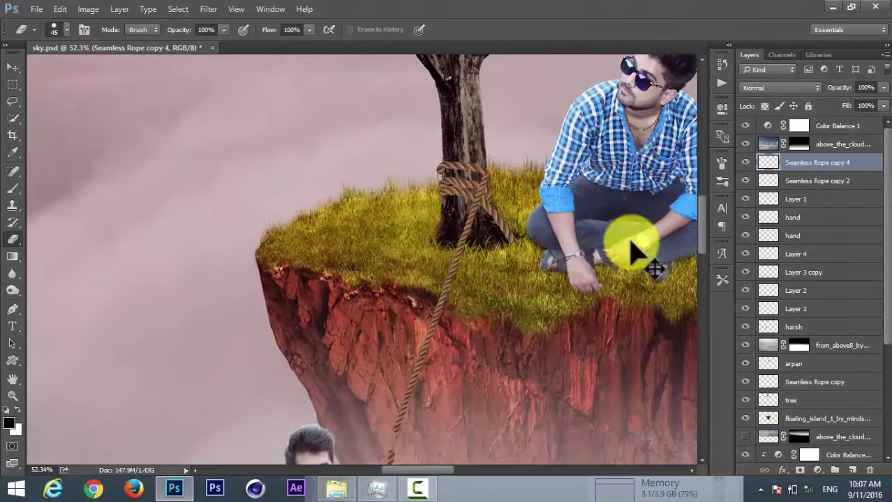
# Step: Reposition and rotate the rope so it lines up with the man's hand
pyautogui.hotkey('ctrl', 't')
pyautogui.scroll(2, 521, 364)
pyautogui.moveTo(518, 356); pyautogui.dragTo(571, 177)
pyautogui.moveTo(361, 277); pyautogui.dragTo(348, 313)
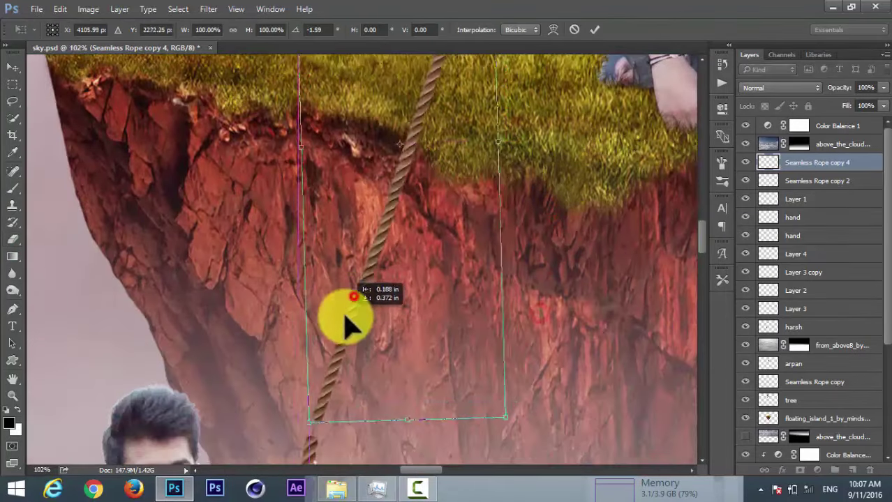
pyautogui.scroll(2, 428, 358)
pyautogui.moveTo(544, 461); pyautogui.dragTo(573, 334)
pyautogui.moveTo(591, 365); pyautogui.dragTo(616, 342)
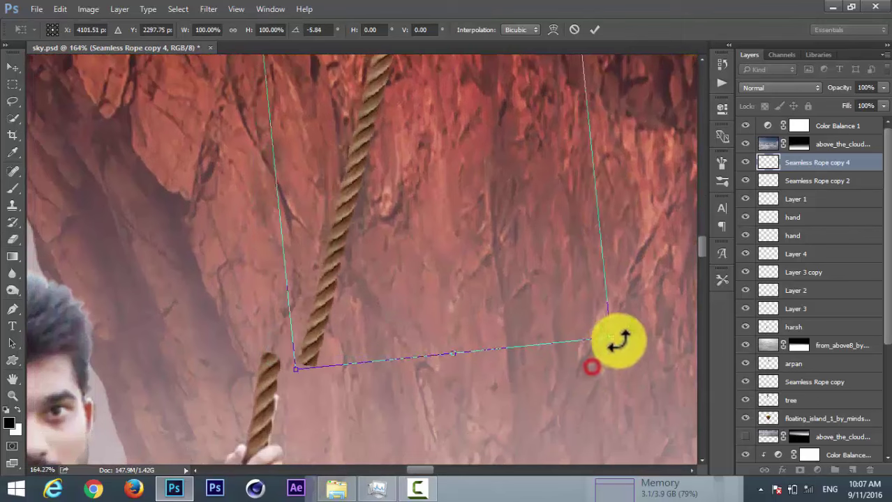
pyautogui.moveTo(353, 248); pyautogui.dragTo(318, 258)
pyautogui.click(595, 29)
pyautogui.press('e')
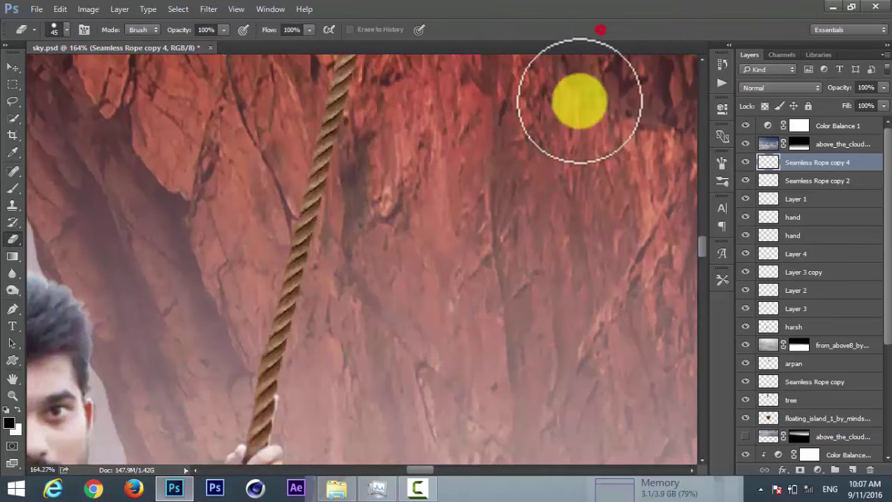
pyautogui.scroll(-2, 669, 199)
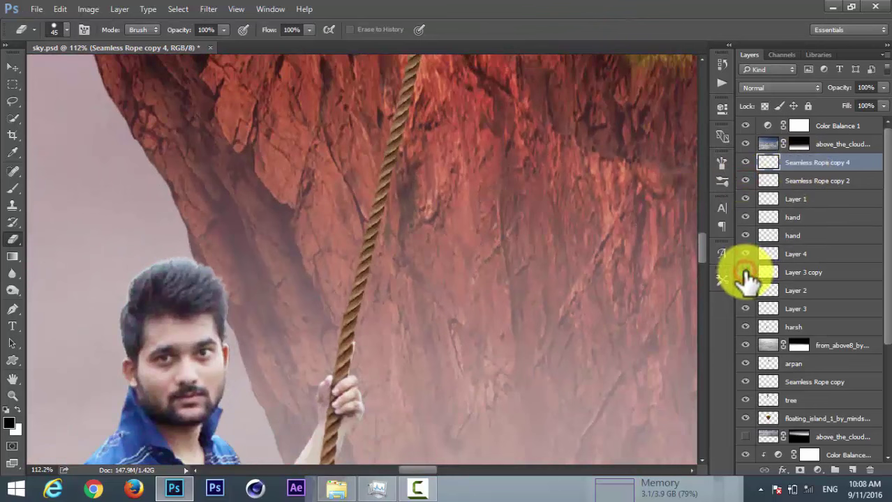
# Step: Place Seamless Rope copy 4 directly above Layer 3 copy and merge the two rope layers
pyautogui.click(809, 272)
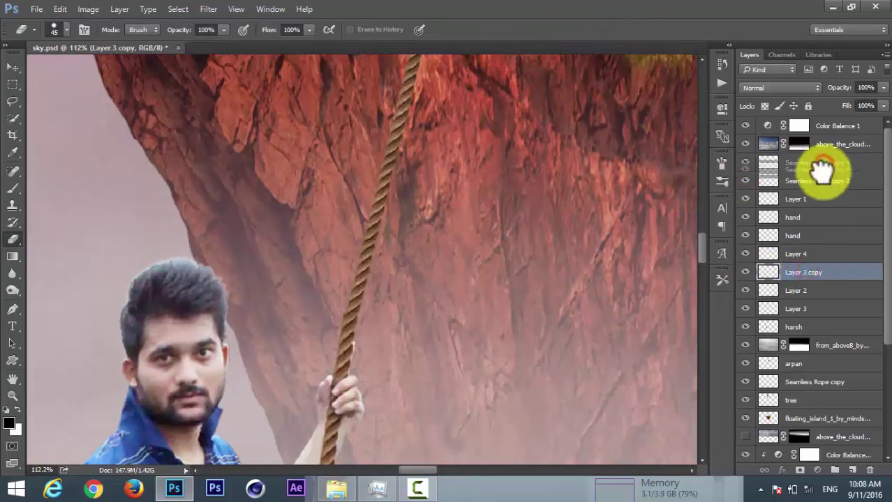
pyautogui.moveTo(821, 168); pyautogui.dragTo(830, 274)
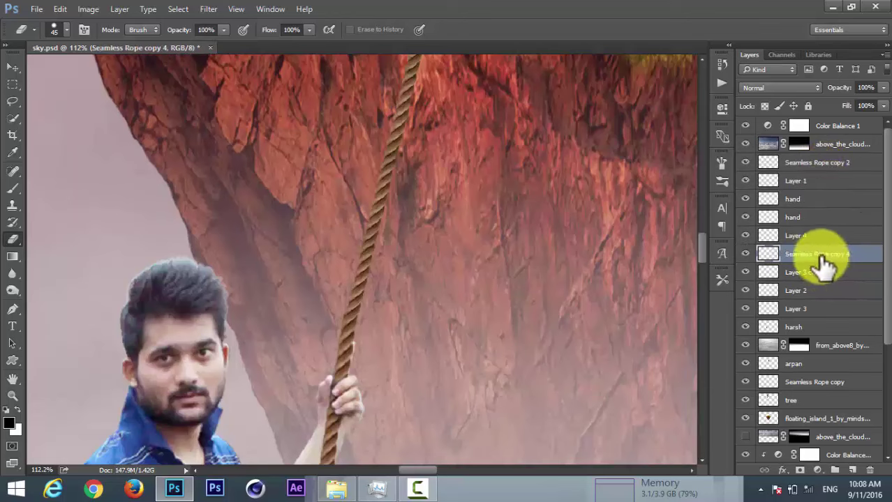
pyautogui.rightClick(808, 274)
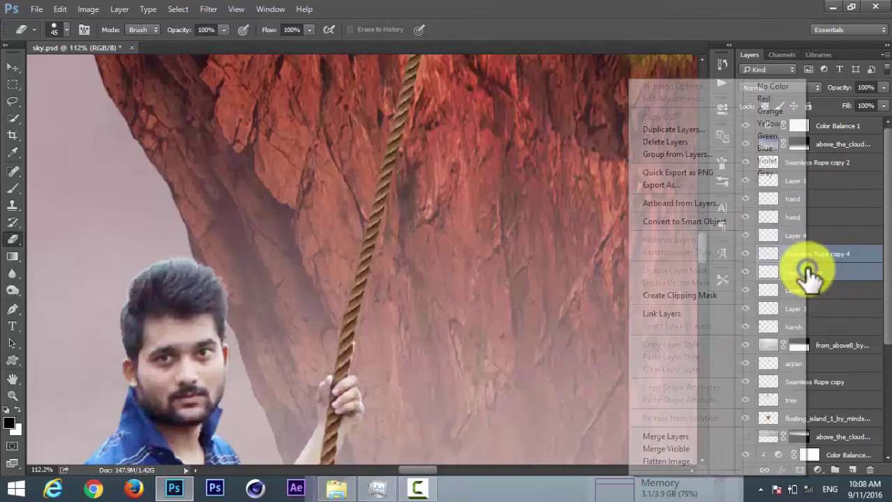
pyautogui.click(700, 434)
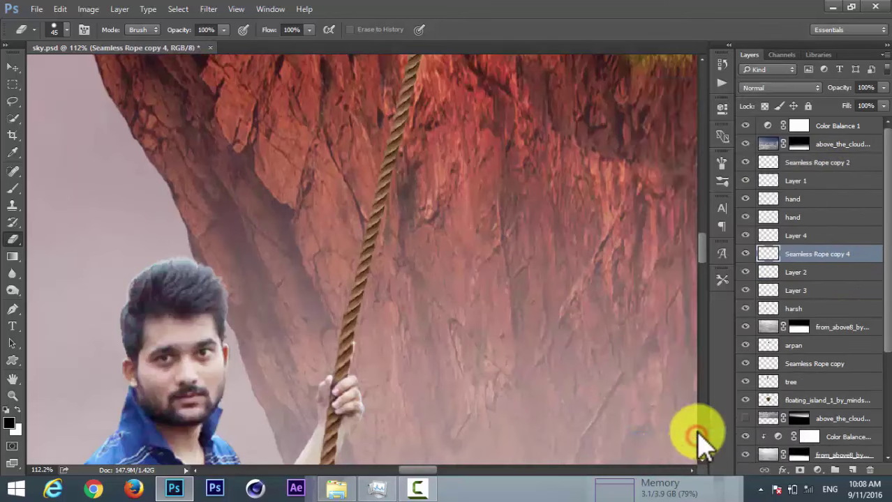
pyautogui.scroll(-2, 607, 307)
pyautogui.scroll(-3, 598, 264)
pyautogui.moveTo(588, 169); pyautogui.dragTo(535, 199)
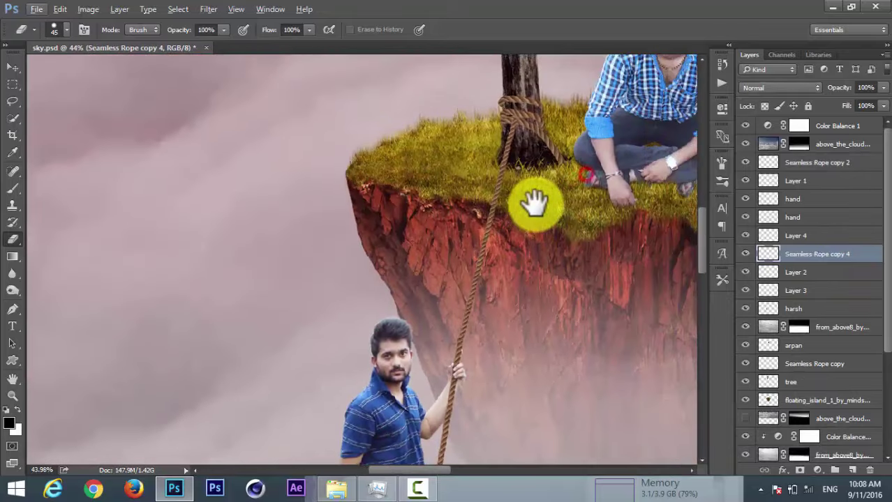
pyautogui.doubleClick(745, 254)
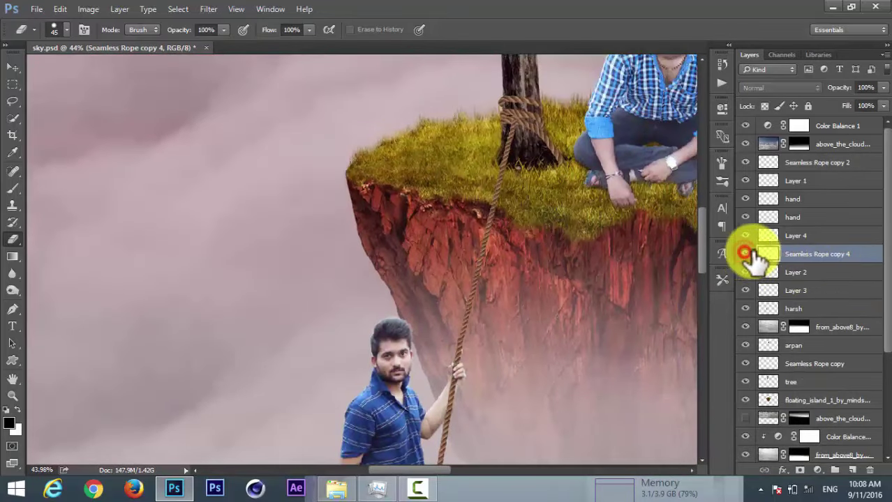
pyautogui.moveTo(571, 236); pyautogui.dragTo(549, 216)
pyautogui.click(14, 100)
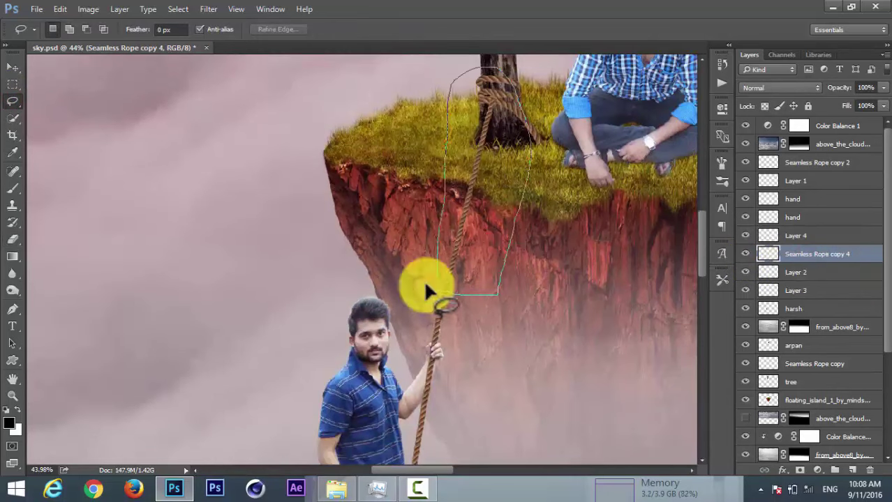
# Step: Copy the outlined rope piece to a new layer and Puppet Warp its top toward the tree knot
pyautogui.hotkey('ctrl', 'j')
pyautogui.moveTo(555, 276); pyautogui.dragTo(499, 255)
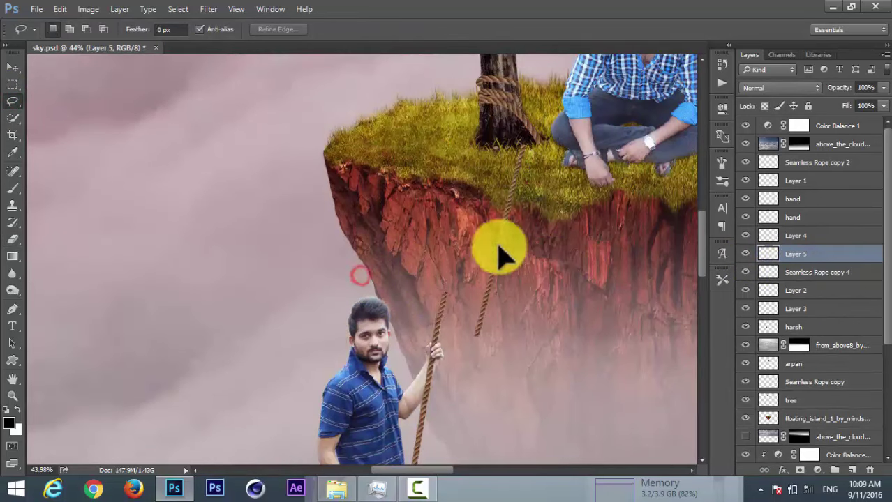
pyautogui.click(59, 9)
pyautogui.click(104, 226)
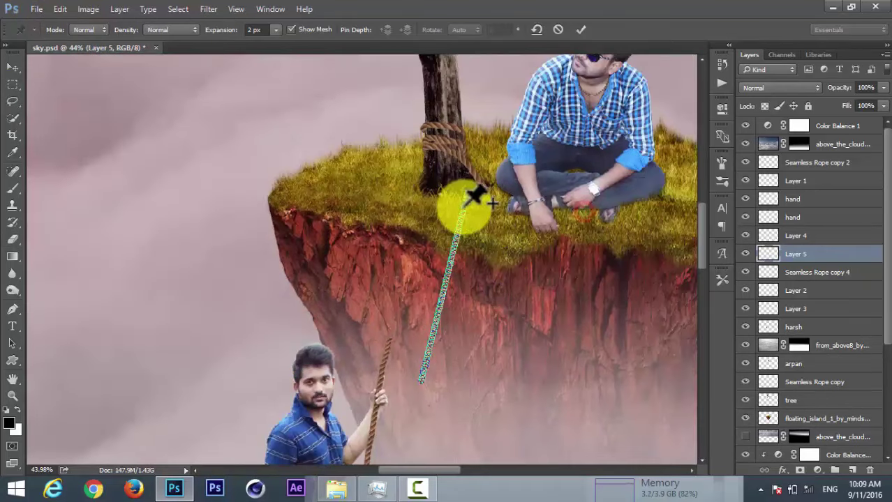
pyautogui.click(466, 209)
pyautogui.click(428, 361)
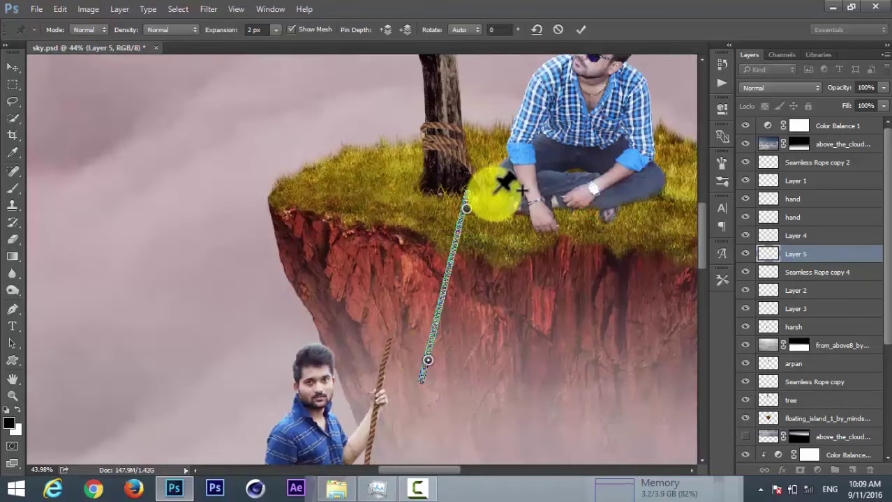
pyautogui.scroll(1, 503, 185)
pyautogui.scroll(1, 507, 225)
pyautogui.scroll(2, 461, 210)
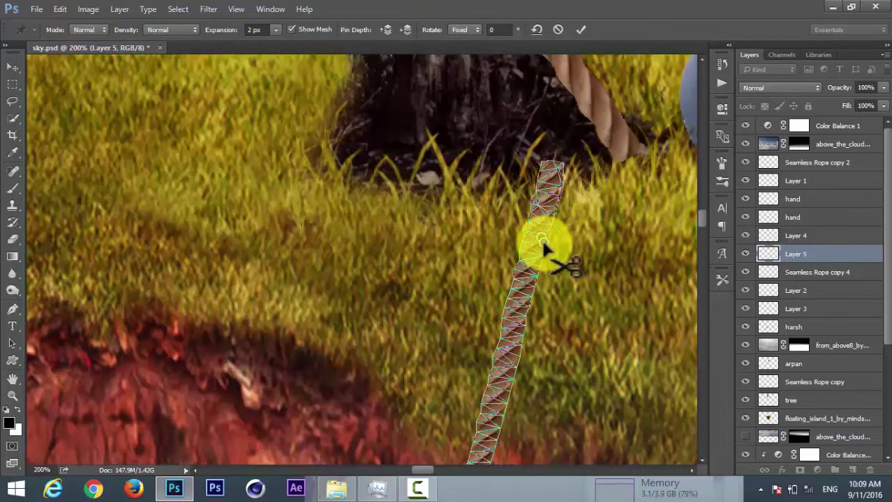
pyautogui.moveTo(541, 244); pyautogui.dragTo(633, 182)
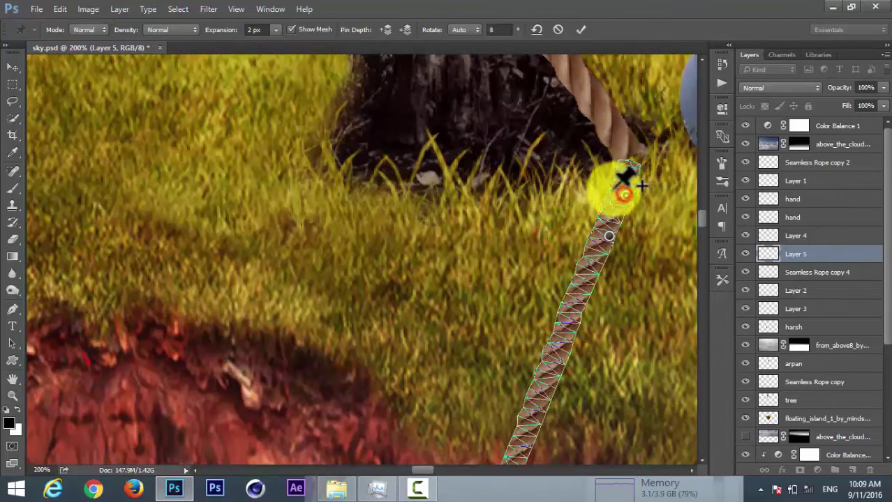
pyautogui.moveTo(581, 210)
pyautogui.mouseDown()
pyautogui.moveTo(635, 199)
pyautogui.moveTo(631, 162)
pyautogui.mouseUp()
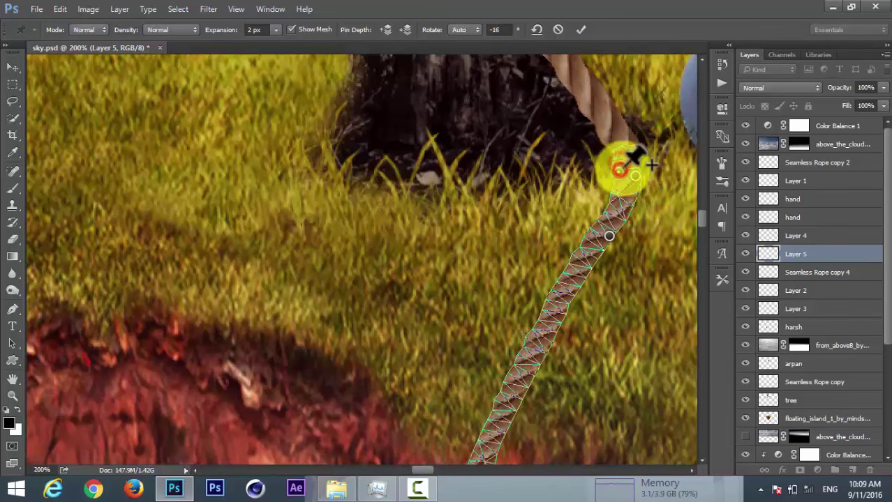
pyautogui.scroll(-2, 568, 219)
# Step: Add more pins and bend the rope's lower end leftward down the cliff
pyautogui.click(567, 223)
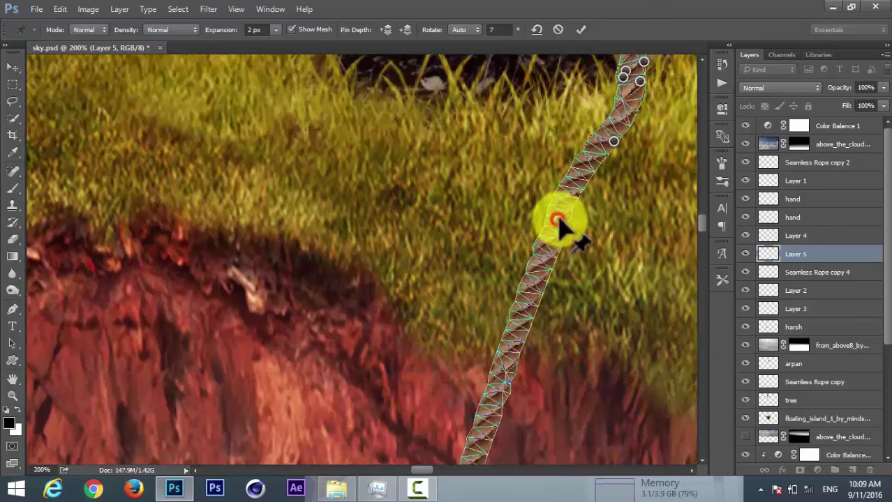
pyautogui.click(589, 198)
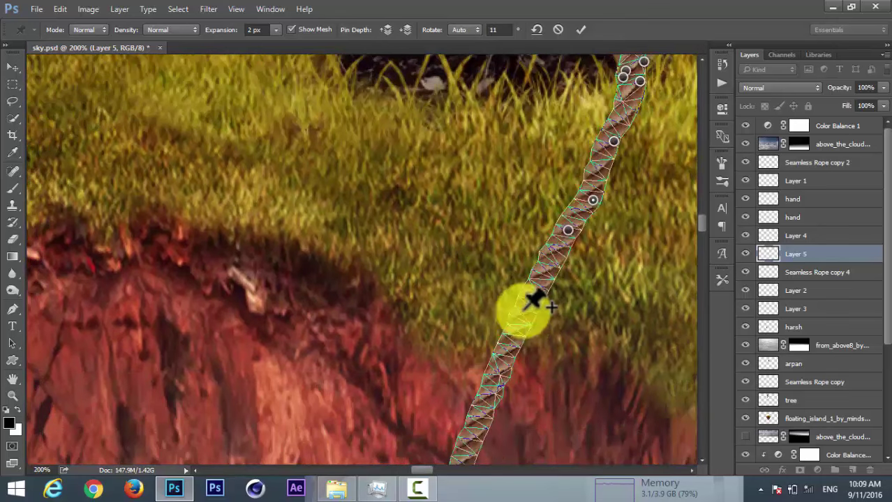
pyautogui.moveTo(528, 317); pyautogui.dragTo(528, 308)
pyautogui.scroll(-2, 525, 279)
pyautogui.scroll(-2, 516, 237)
pyautogui.scroll(-1, 523, 266)
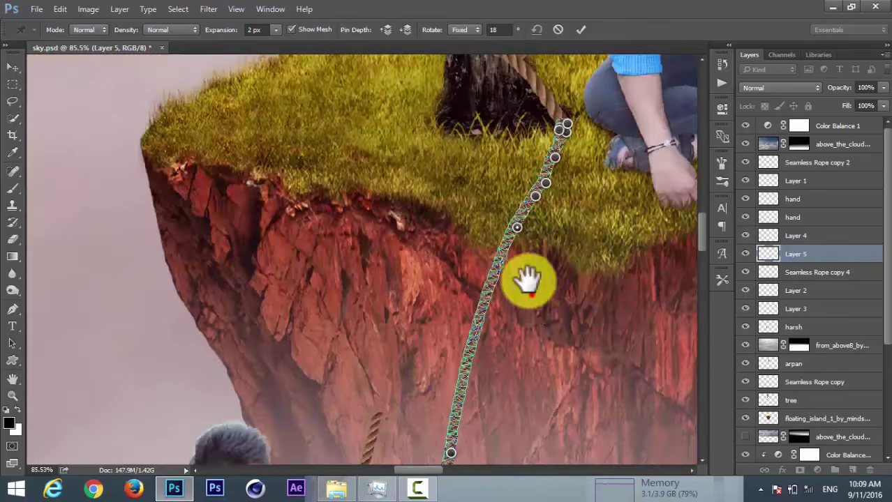
pyautogui.scroll(-1, 528, 265)
pyautogui.moveTo(437, 387); pyautogui.dragTo(374, 342)
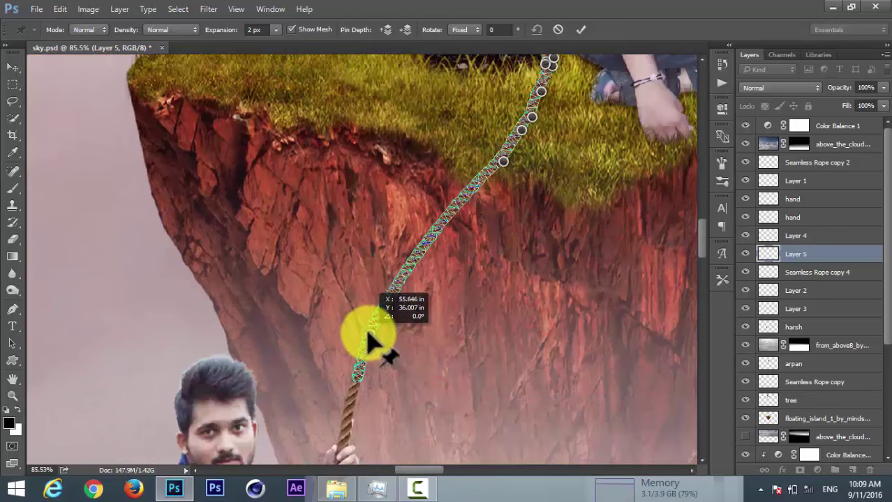
pyautogui.scroll(-5, 374, 341)
pyautogui.click(580, 29)
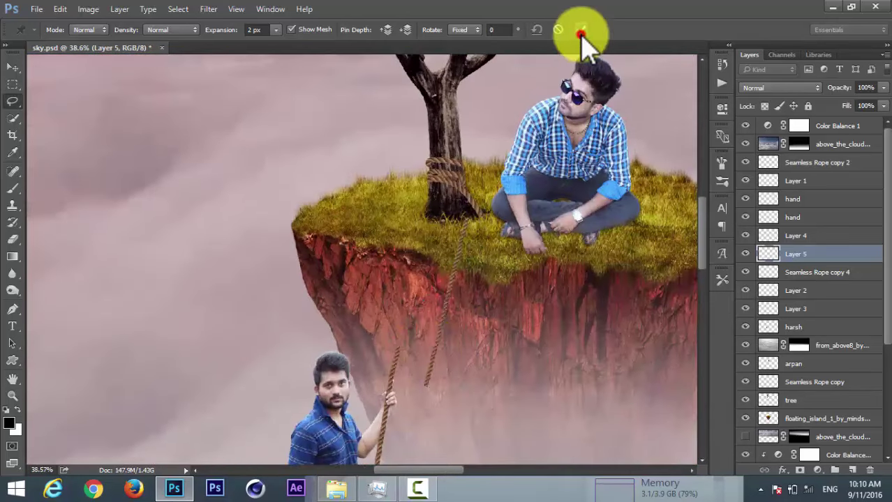
# Step: Move Layer 5 below Seamless Rope copy 4
pyautogui.scroll(3, 465, 298)
pyautogui.scroll(2, 420, 336)
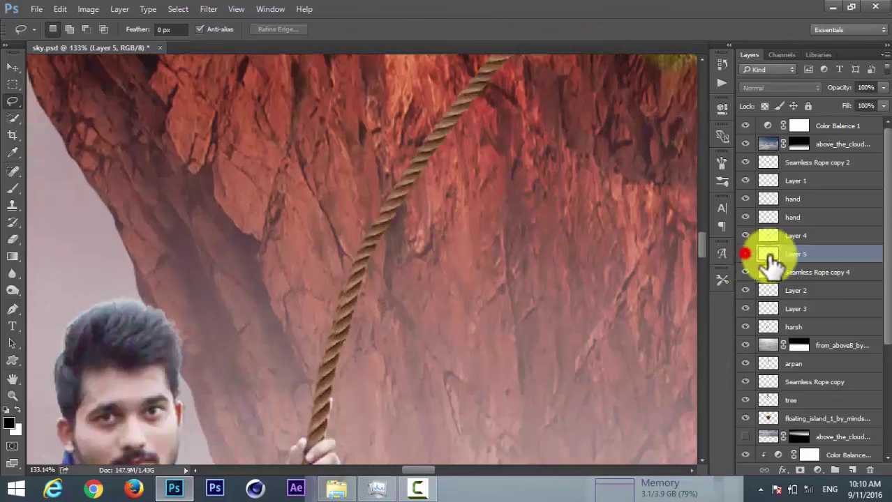
pyautogui.moveTo(794, 254); pyautogui.dragTo(794, 275)
pyautogui.scroll(2, 359, 324)
pyautogui.scroll(1, 347, 275)
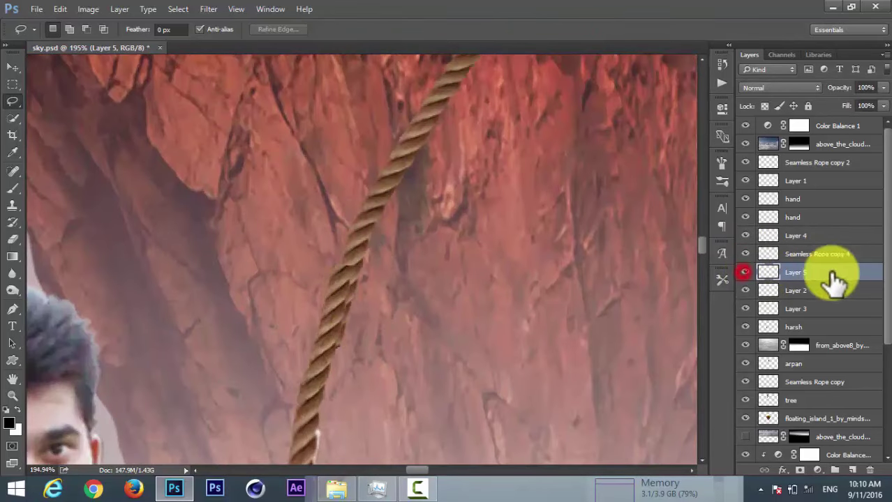
# Step: Warp Layer 5's bottom-left corner slightly leftward, then toggle the rope layer to check the overlap
pyautogui.hotkey('ctrl', 't')
pyautogui.rightClick(455, 246)
pyautogui.click(489, 344)
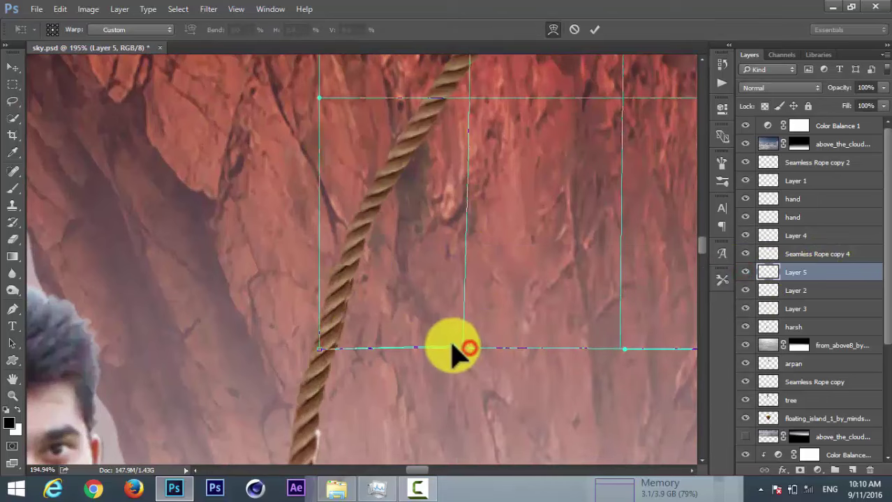
pyautogui.moveTo(319, 349); pyautogui.dragTo(313, 351)
pyautogui.click(593, 29)
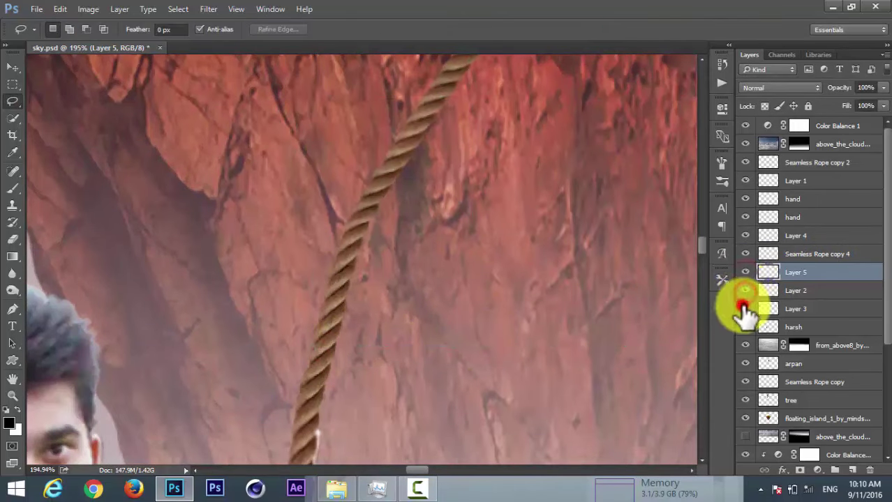
pyautogui.click(745, 254)
pyautogui.click(745, 254)
pyautogui.click(795, 254)
# Step: Erase the overlapping rope near the knot on Seamless Rope copy 4
pyautogui.press('e')
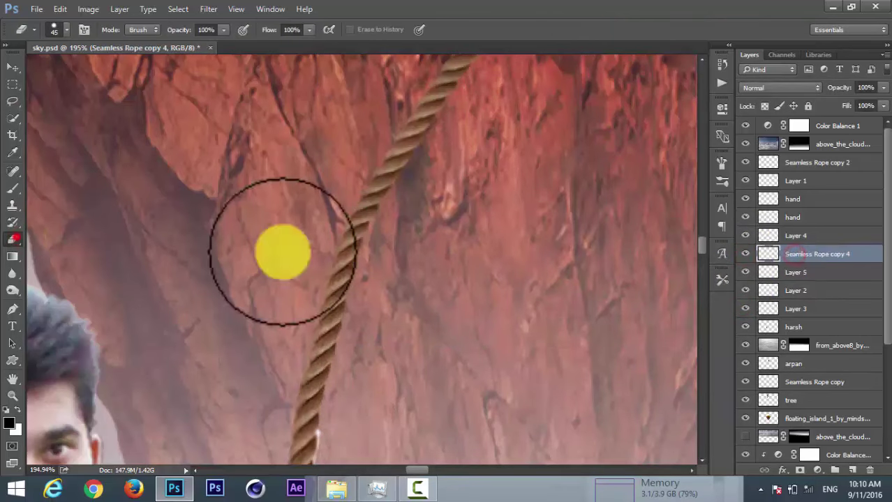
pyautogui.click(341, 239)
pyautogui.scroll(-3, 576, 193)
pyautogui.scroll(2, 486, 231)
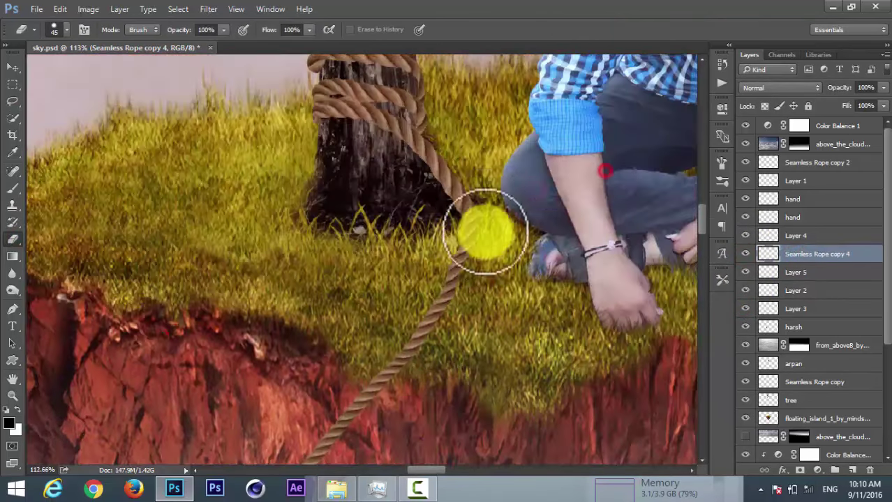
pyautogui.scroll(3, 486, 231)
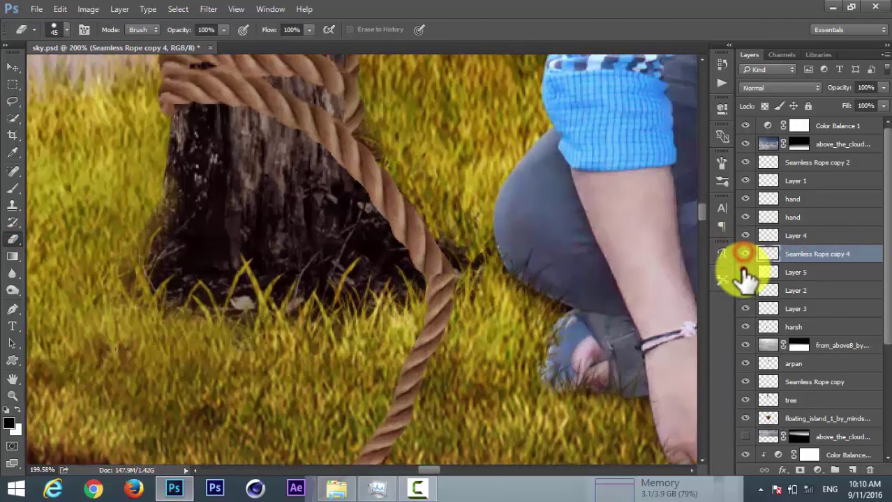
# Step: Erase Layer 5's rope overlap at the tree knot
pyautogui.click(809, 272)
pyautogui.click(452, 243)
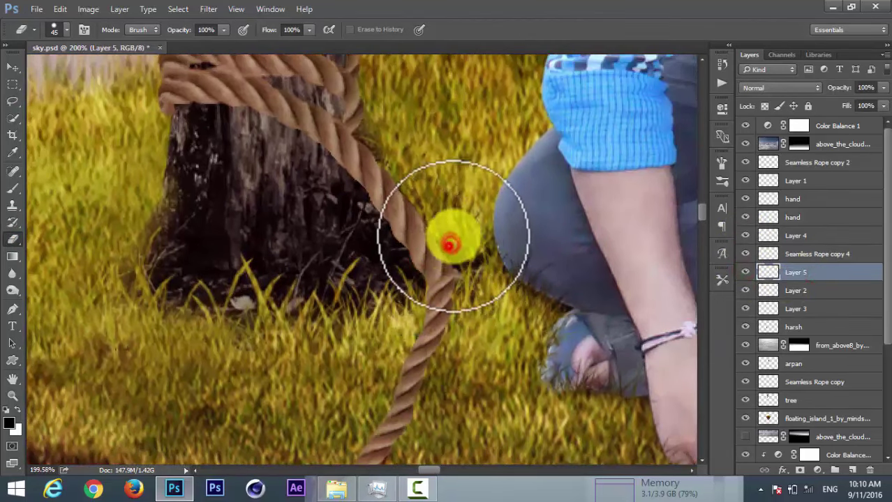
pyautogui.scroll(-5, 450, 243)
pyautogui.scroll(-2, 441, 233)
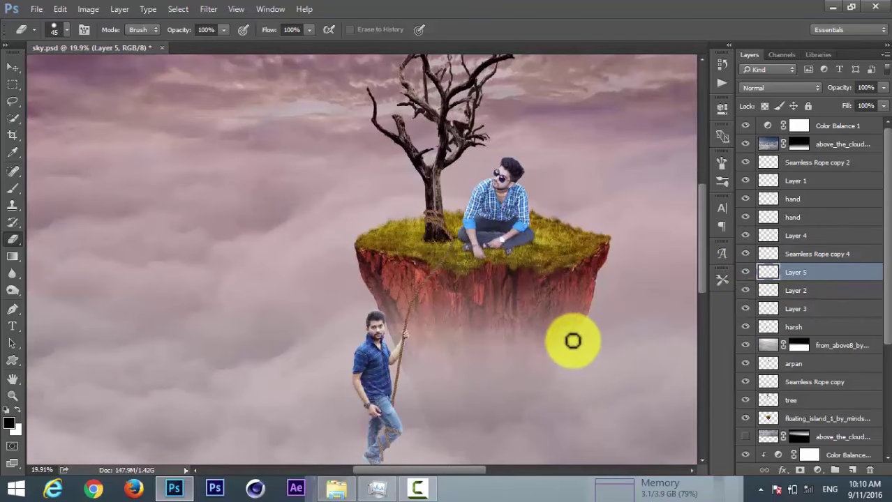
# Step: Pan and zoom out to review the continuous rope down to the man's legs
pyautogui.moveTo(571, 339); pyautogui.dragTo(553, 253)
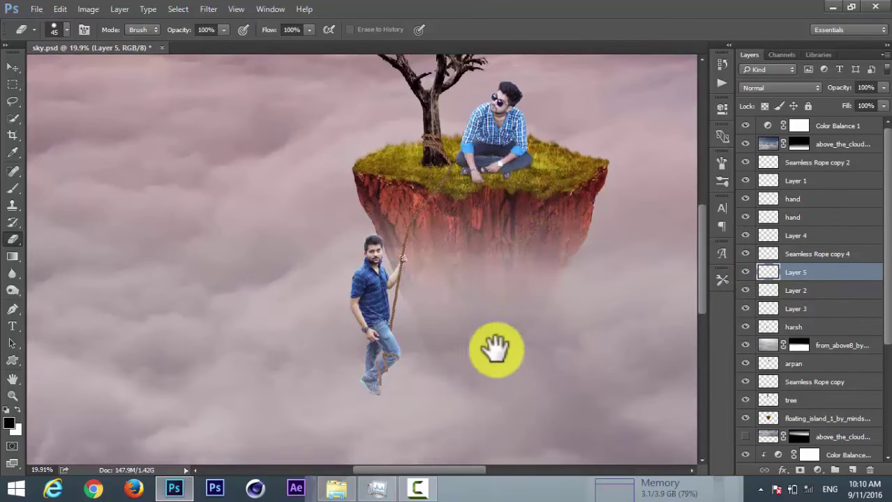
pyautogui.moveTo(495, 348); pyautogui.dragTo(472, 296)
pyautogui.scroll(2, 420, 328)
pyautogui.scroll(3, 368, 338)
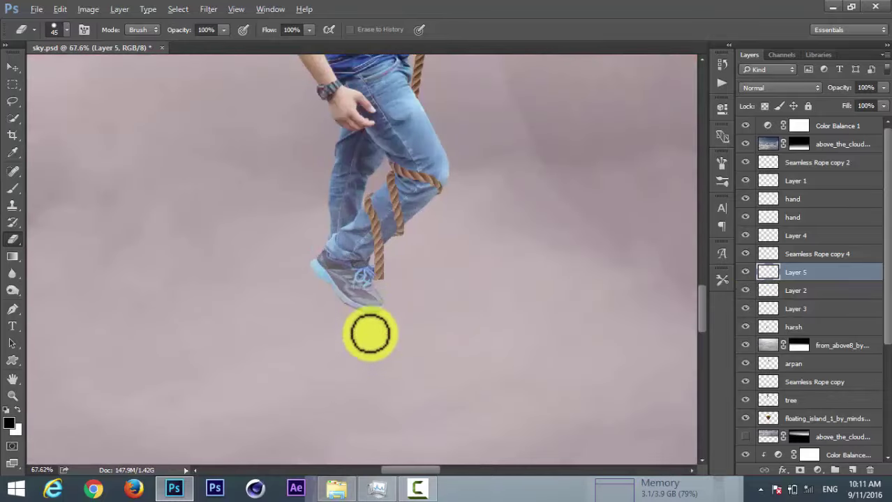
pyautogui.click(816, 345)
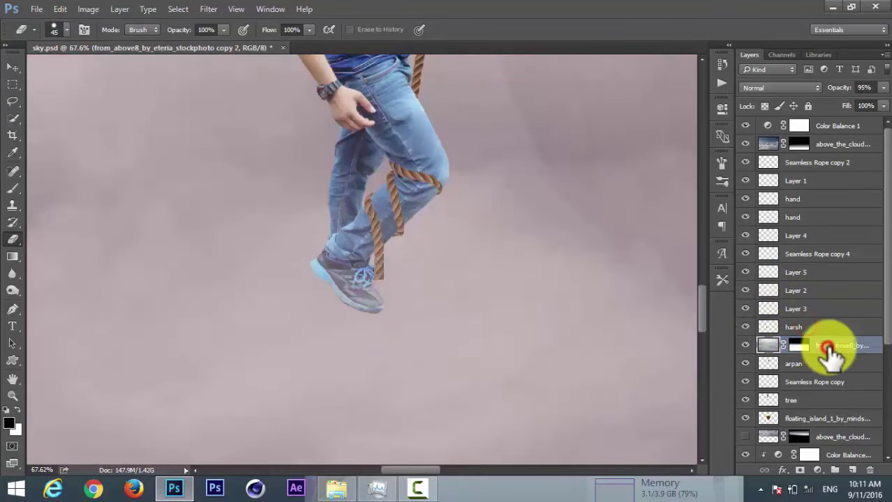
# Step: Drop the Seamless Rope image from the collection folder onto the canvas and shrink it beside the man's shoe
pyautogui.click(333, 491)
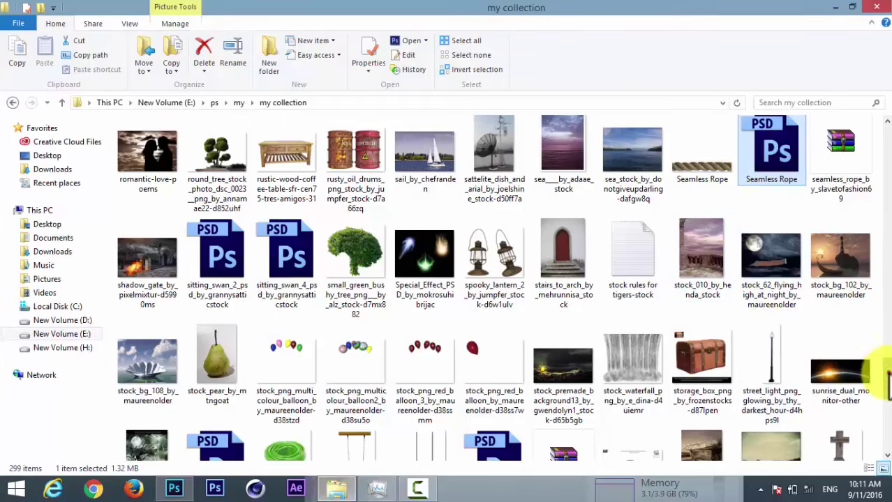
pyautogui.moveTo(888, 381)
pyautogui.mouseDown()
pyautogui.moveTo(886, 339)
pyautogui.moveTo(886, 368)
pyautogui.mouseUp()
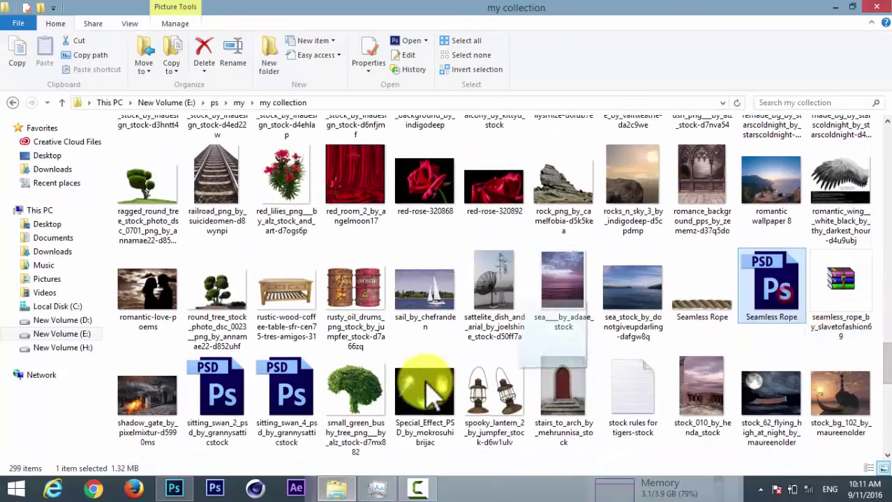
pyautogui.moveTo(427, 396)
pyautogui.mouseDown()
pyautogui.moveTo(358, 319)
pyautogui.moveTo(368, 313)
pyautogui.mouseUp()
pyautogui.moveTo(617, 303); pyautogui.dragTo(401, 265)
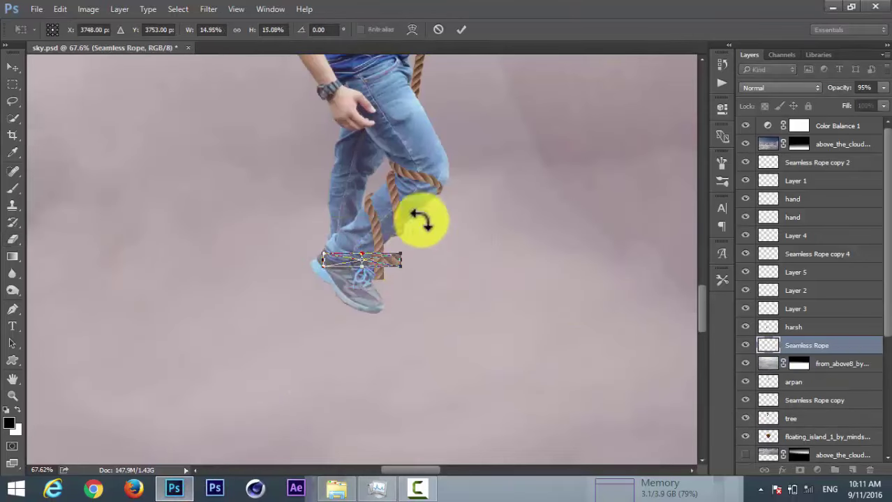
# Step: Commit the rope placement and move the small rope piece just below the shoe
pyautogui.click(461, 29)
pyautogui.press('e')
pyautogui.rightClick(852, 340)
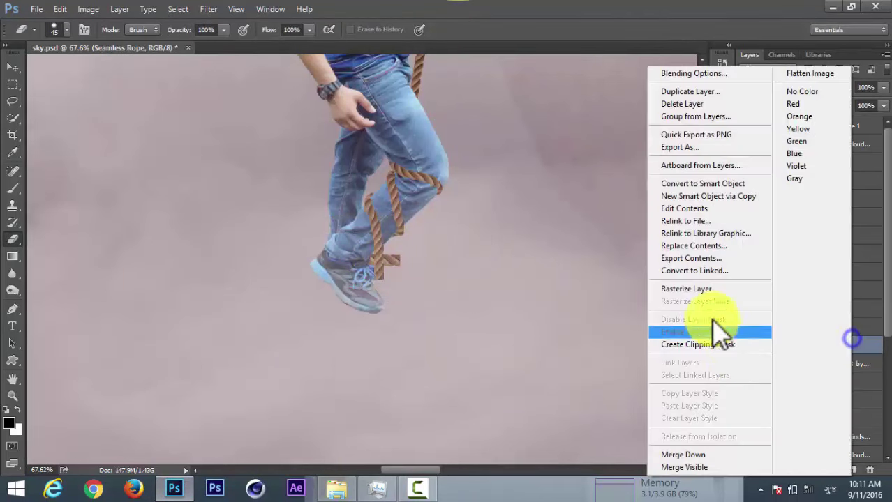
pyautogui.click(434, 279)
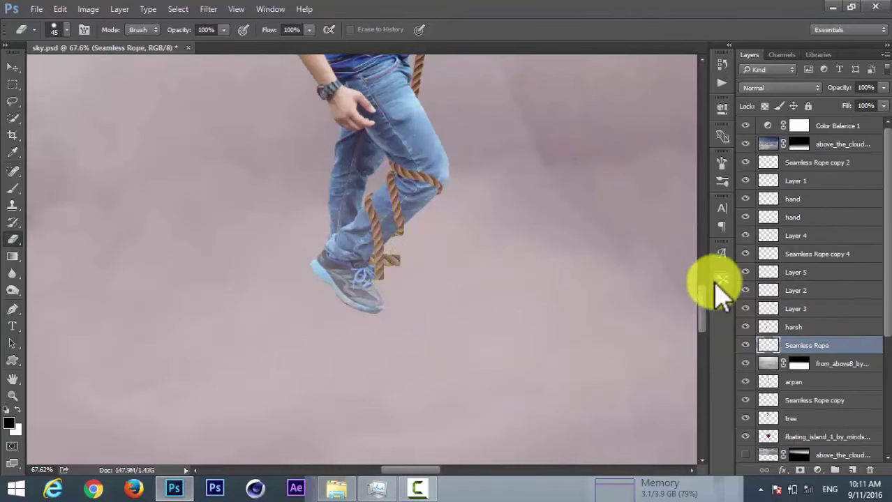
pyautogui.moveTo(392, 262)
pyautogui.mouseDown()
pyautogui.moveTo(390, 368)
pyautogui.moveTo(454, 375)
pyautogui.mouseUp()
# Step: Merge the two rope layers into a single rope layer
pyautogui.scroll(5, 411, 380)
pyautogui.keyDown('ctrl'); pyautogui.click(816, 253); pyautogui.keyUp('ctrl')
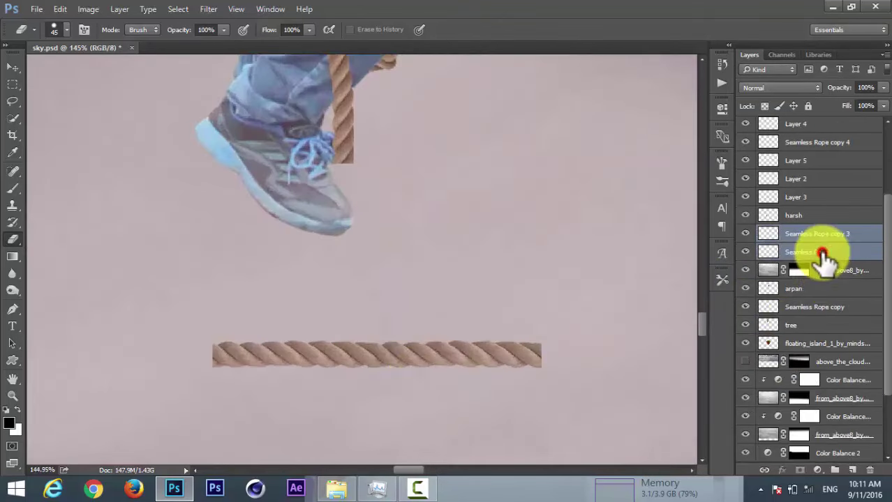
pyautogui.rightClick(822, 252)
pyautogui.click(680, 436)
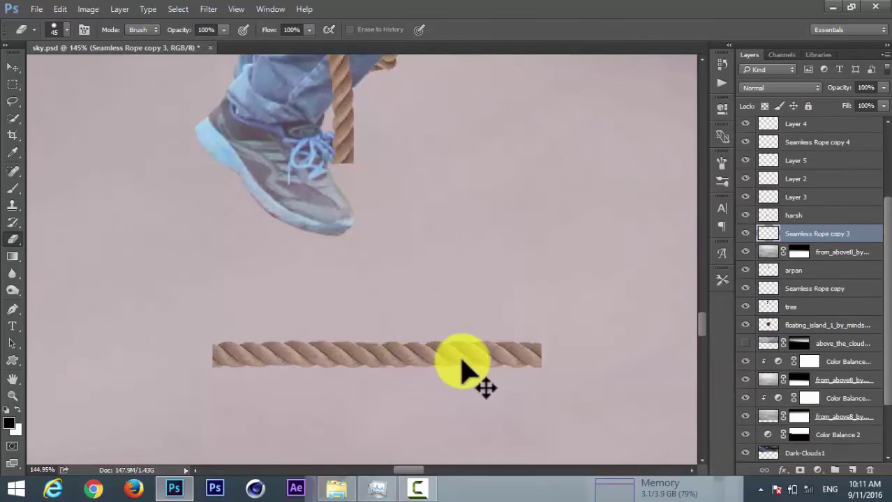
# Step: Free-transform the merged rope to stand vertical, shortened, hanging beneath the shoe
pyautogui.hotkey('ctrl', 't')
pyautogui.moveTo(555, 373)
pyautogui.mouseDown()
pyautogui.moveTo(495, 431)
pyautogui.moveTo(384, 363)
pyautogui.mouseUp()
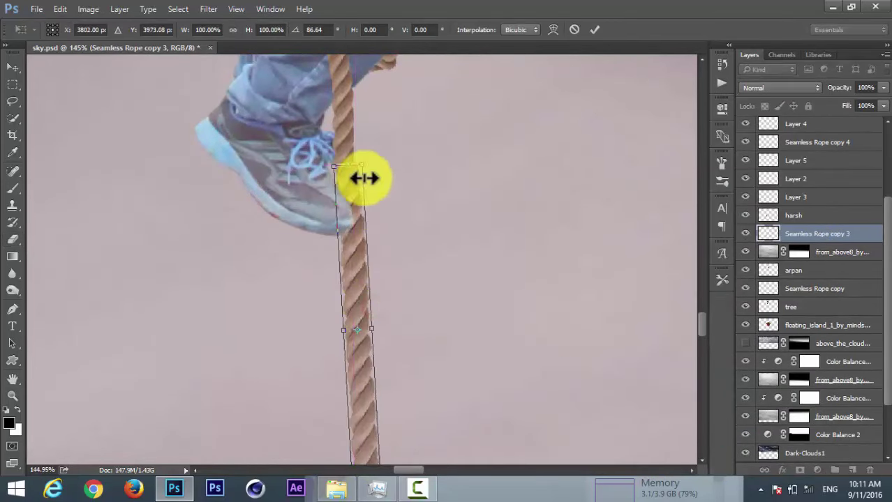
pyautogui.moveTo(364, 161)
pyautogui.mouseDown()
pyautogui.moveTo(352, 180)
pyautogui.moveTo(348, 255)
pyautogui.moveTo(360, 165)
pyautogui.mouseUp()
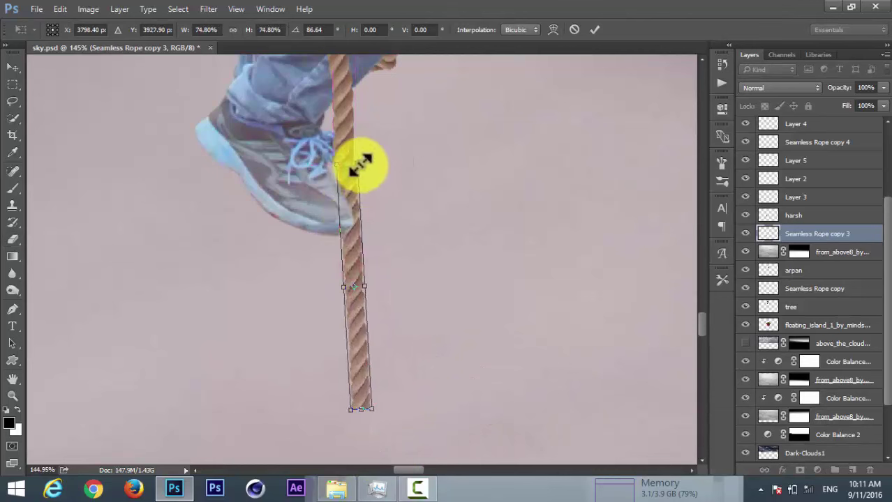
pyautogui.moveTo(373, 410); pyautogui.dragTo(374, 423)
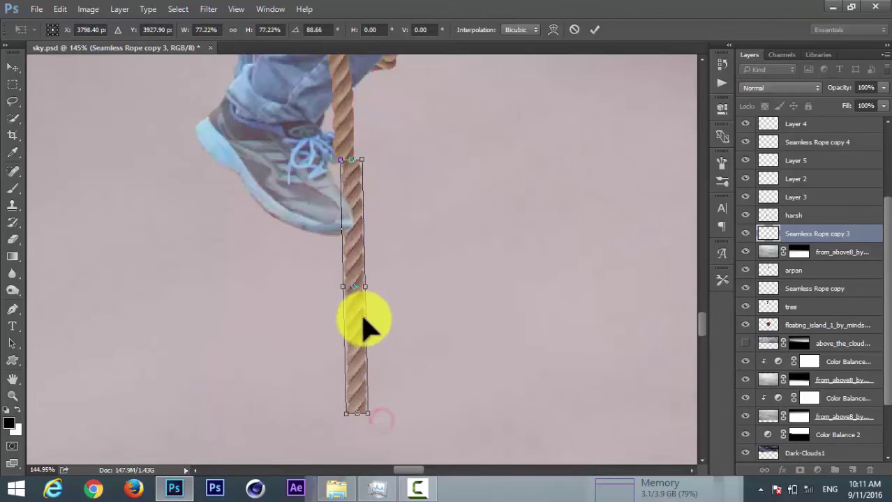
pyautogui.moveTo(364, 318); pyautogui.dragTo(359, 319)
pyautogui.click(594, 29)
# Step: Erase away the rope's lower end with the Eraser
pyautogui.press('e')
pyautogui.scroll(2, 332, 149)
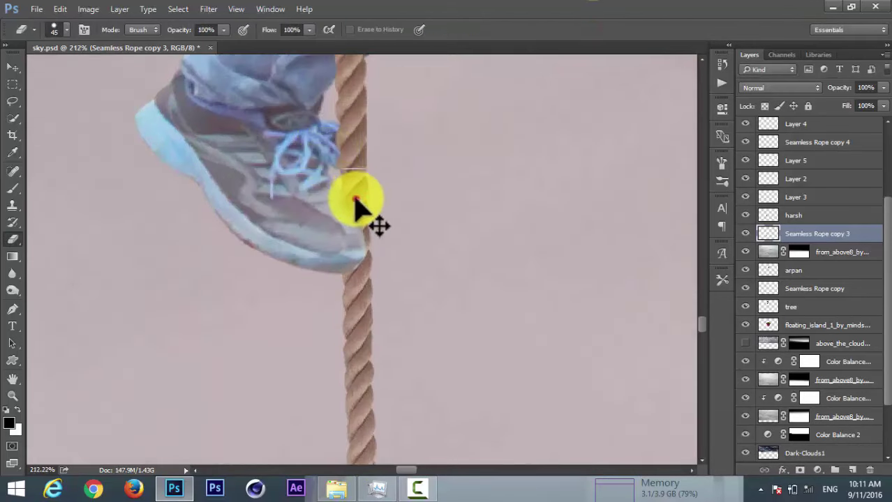
pyautogui.scroll(-5, 389, 209)
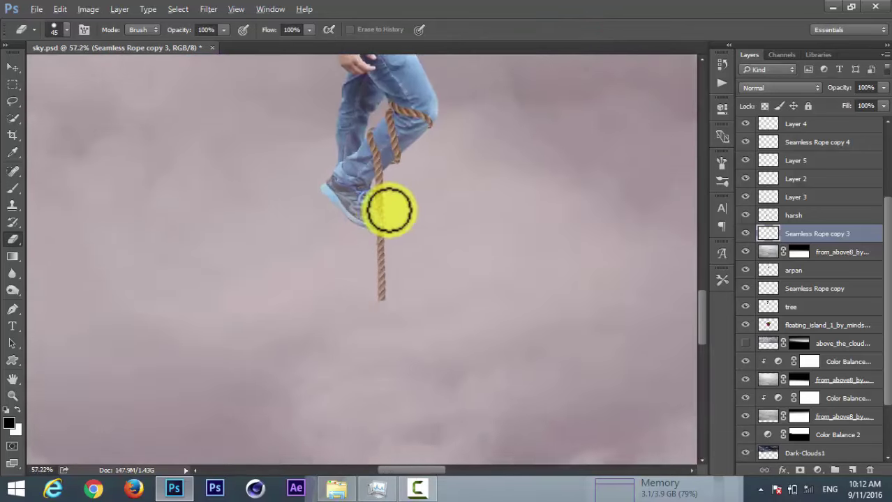
pyautogui.scroll(2, 420, 264)
pyautogui.scroll(-4, 453, 215)
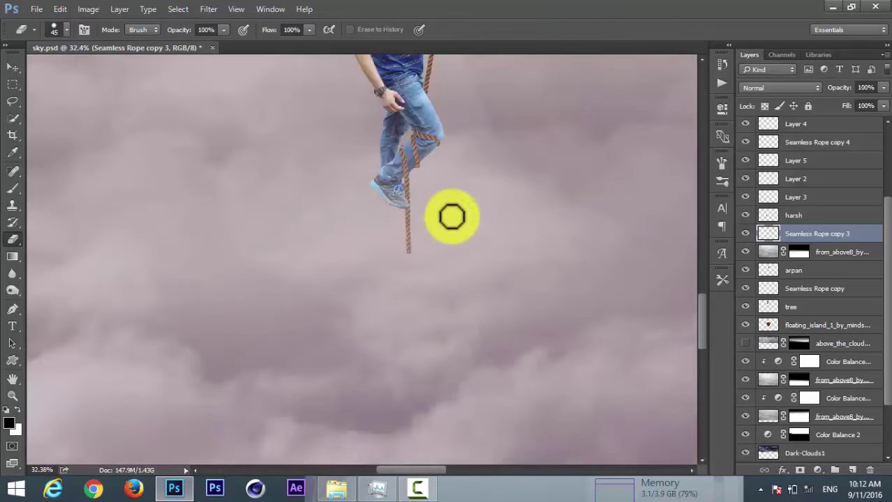
pyautogui.scroll(-2, 452, 217)
pyautogui.scroll(1, 453, 213)
pyautogui.scroll(1, 488, 210)
pyautogui.scroll(3, 489, 223)
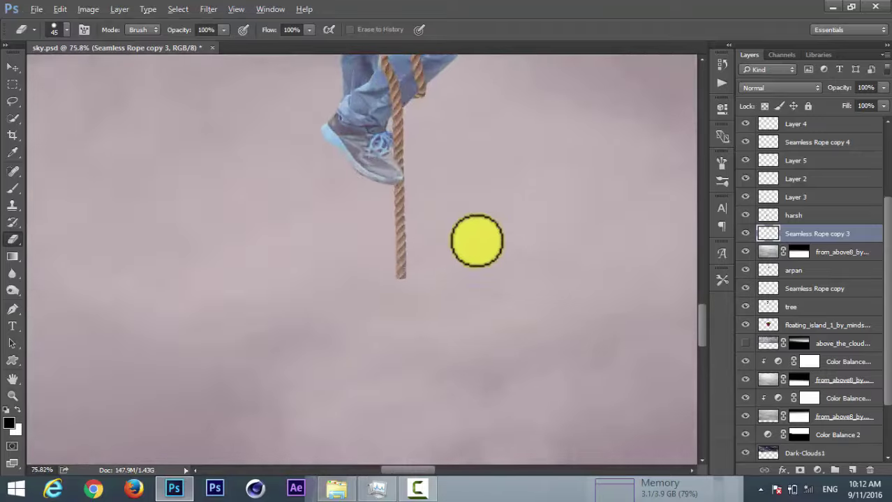
pyautogui.scroll(2, 478, 239)
pyautogui.click(368, 313)
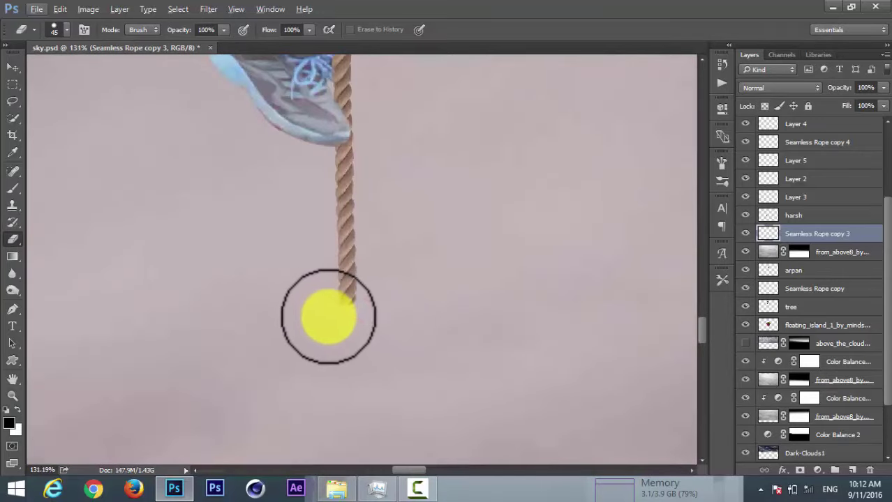
pyautogui.moveTo(351, 324); pyautogui.dragTo(374, 307)
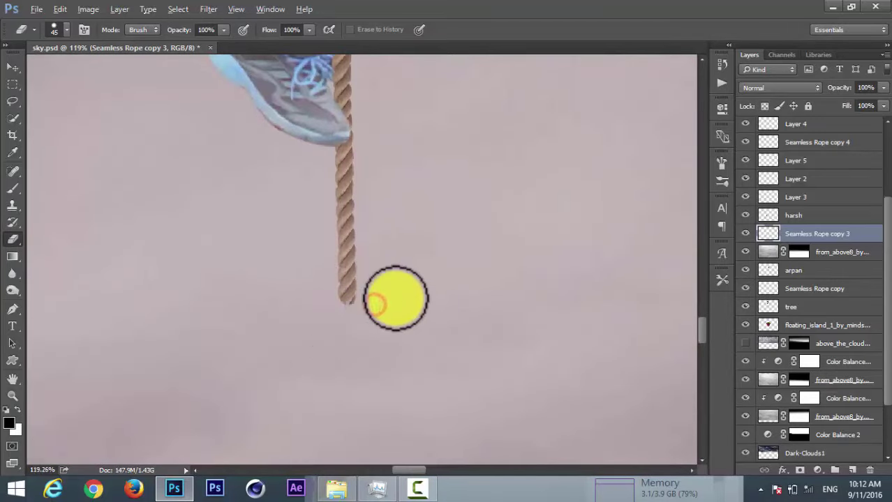
pyautogui.scroll(-4, 397, 297)
# Step: Ease the rope's Levels black input from 20 to 19
pyautogui.scroll(-3, 565, 247)
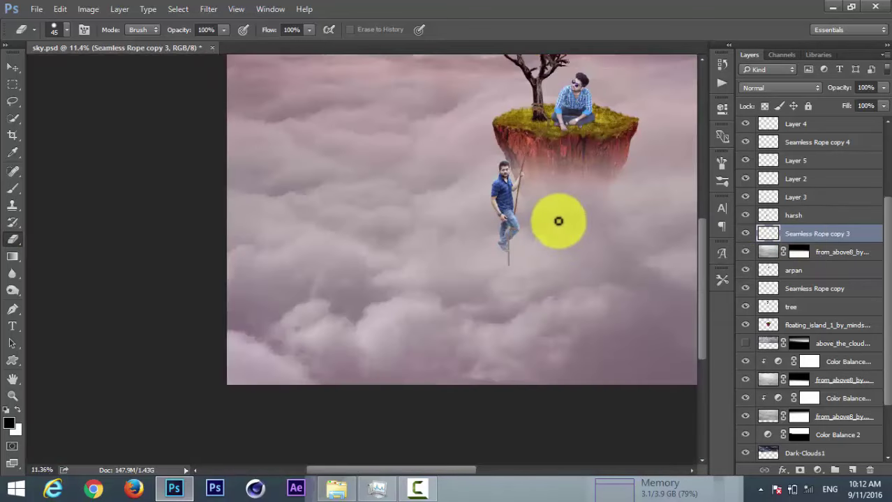
pyautogui.moveTo(567, 209)
pyautogui.mouseDown()
pyautogui.moveTo(488, 253)
pyautogui.moveTo(354, 279)
pyautogui.mouseUp()
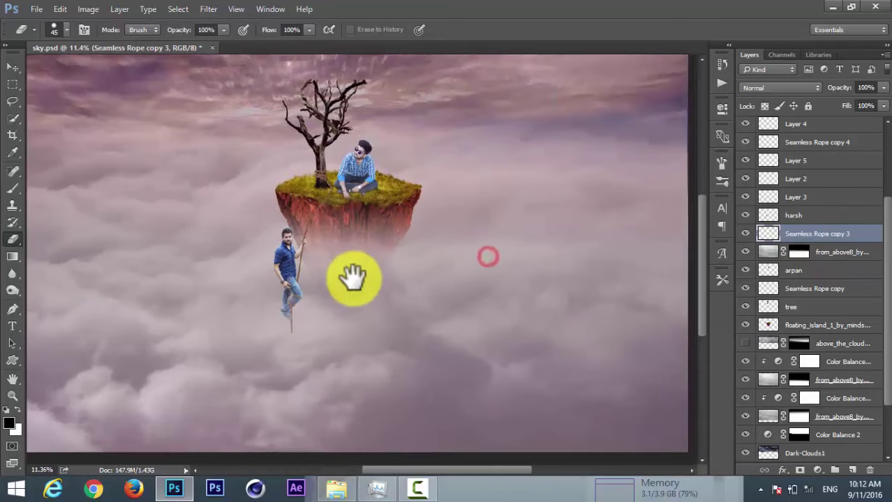
pyautogui.scroll(2, 323, 338)
pyautogui.scroll(1, 323, 338)
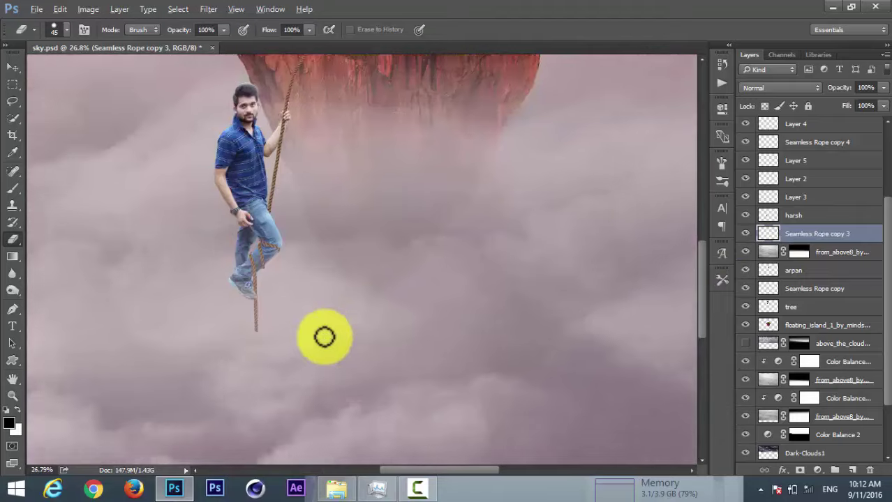
pyautogui.scroll(1, 324, 337)
pyautogui.hotkey('ctrl', 'l')
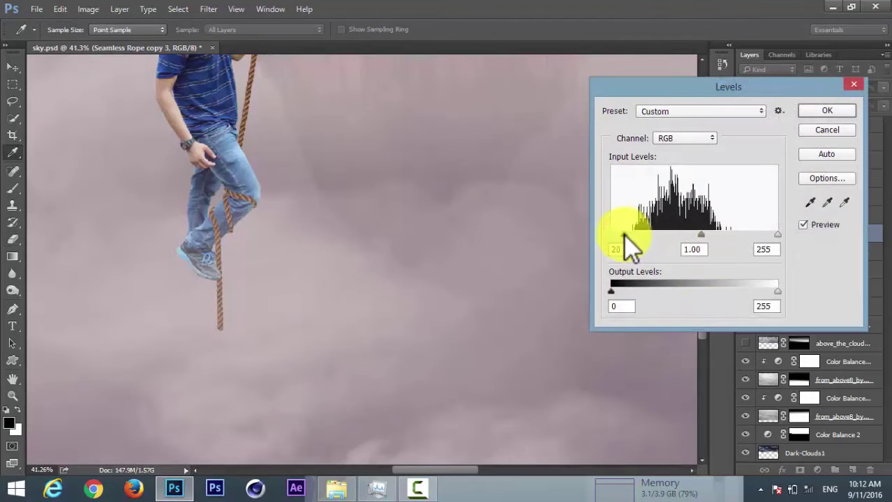
pyautogui.moveTo(625, 235); pyautogui.dragTo(623, 234)
pyautogui.click(827, 111)
# Step: Make the hidden upper layer visible again and view the island with the roped man
pyautogui.press('e')
pyautogui.scroll(-2, 328, 235)
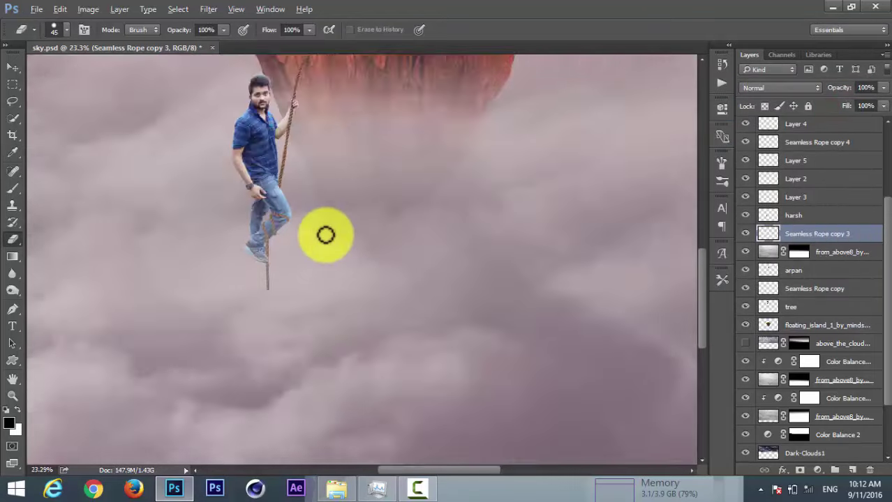
pyautogui.scroll(-2, 343, 182)
pyautogui.moveTo(356, 164); pyautogui.dragTo(368, 230)
pyautogui.scroll(-3, 368, 206)
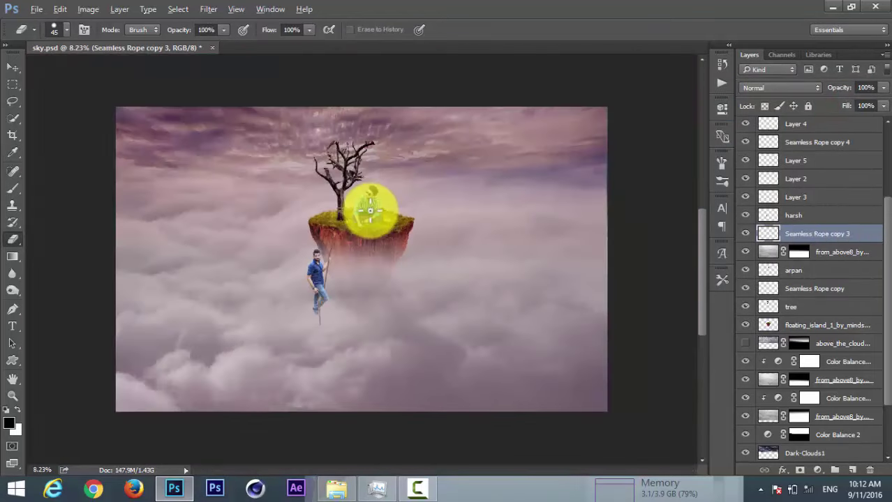
pyautogui.scroll(-1, 367, 208)
pyautogui.scroll(1, 368, 209)
pyautogui.scroll(1, 368, 208)
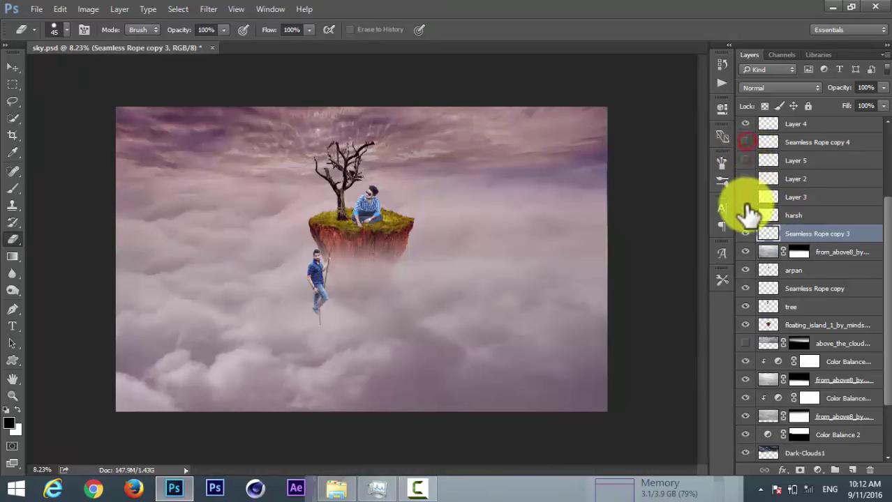
pyautogui.click(746, 142)
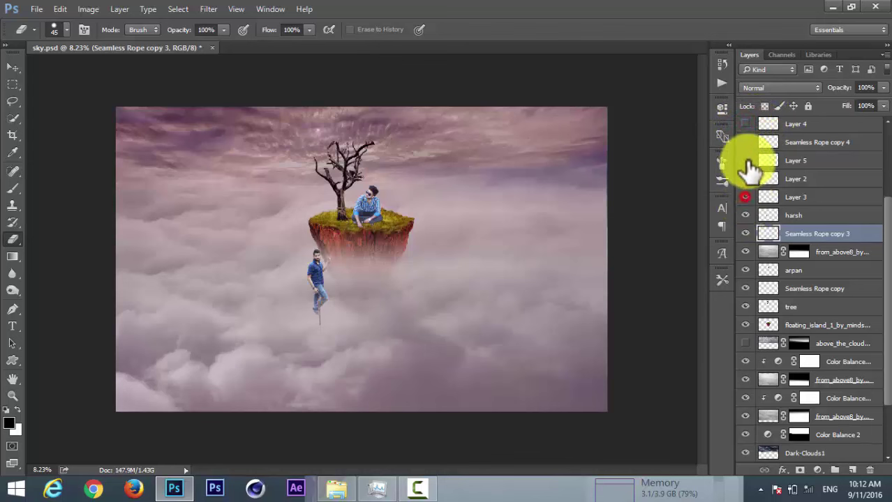
# Step: Merge the layers from Layer 4 down to Layer 3 into one layer
pyautogui.click(799, 128)
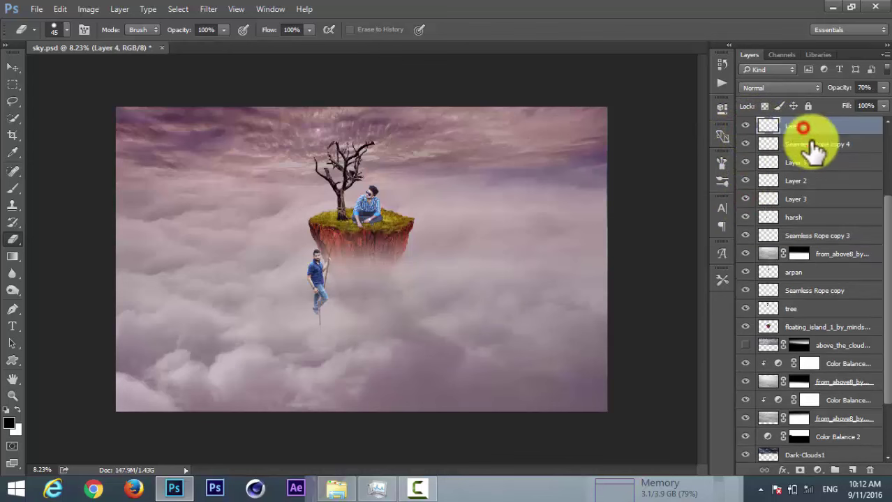
pyautogui.keyDown('shift'); pyautogui.click(814, 201); pyautogui.keyUp('shift')
pyautogui.rightClick(813, 200)
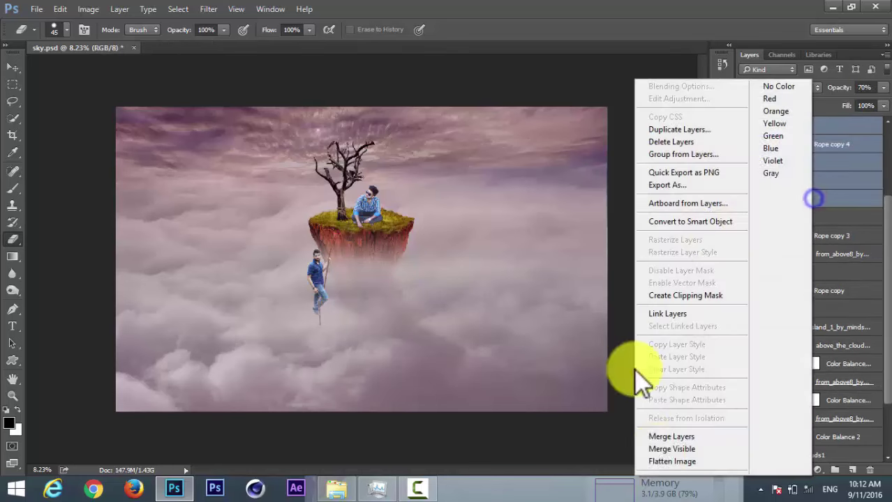
pyautogui.click(664, 434)
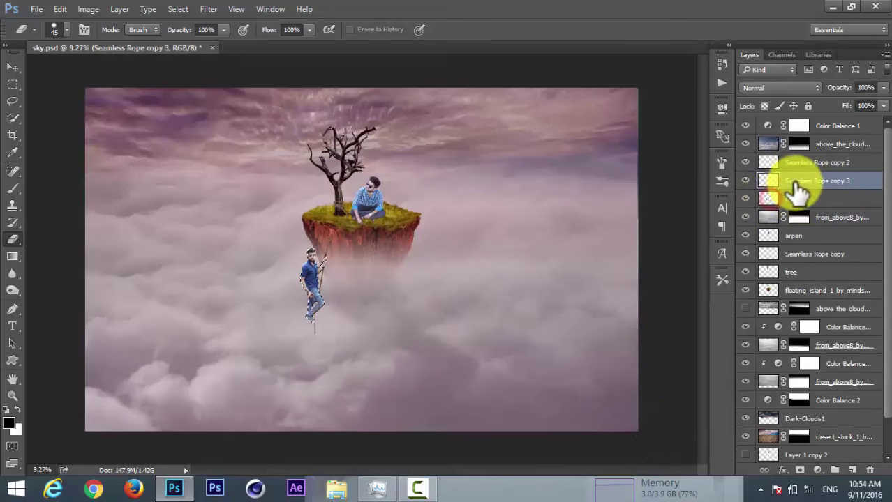
# Step: Erase the rope over the climber's shoe on Seamless Rope copy 2 with a size-30 eraser; select both rope layers
pyautogui.scroll(10, 317, 321)
pyautogui.click(806, 163)
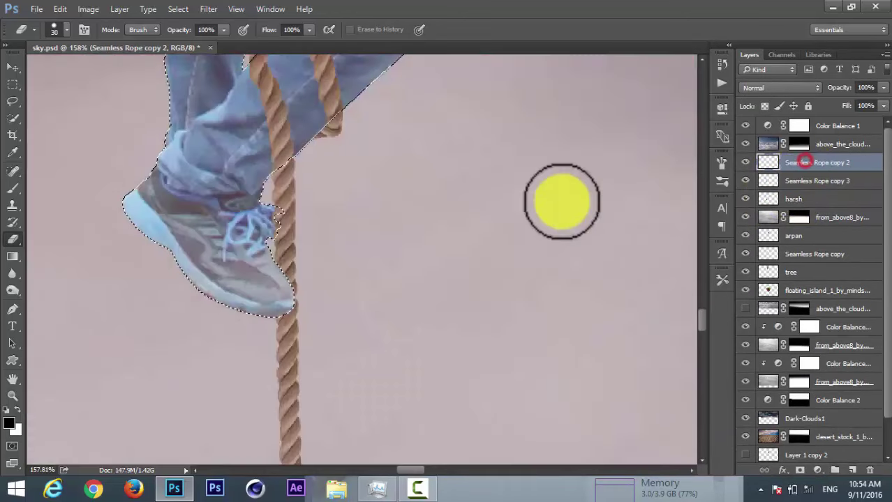
pyautogui.press('[')
pyautogui.press('[')
pyautogui.moveTo(276, 218)
pyautogui.mouseDown()
pyautogui.moveTo(276, 229)
pyautogui.moveTo(263, 205)
pyautogui.moveTo(276, 221)
pyautogui.mouseUp()
pyautogui.scroll(-2, 272, 222)
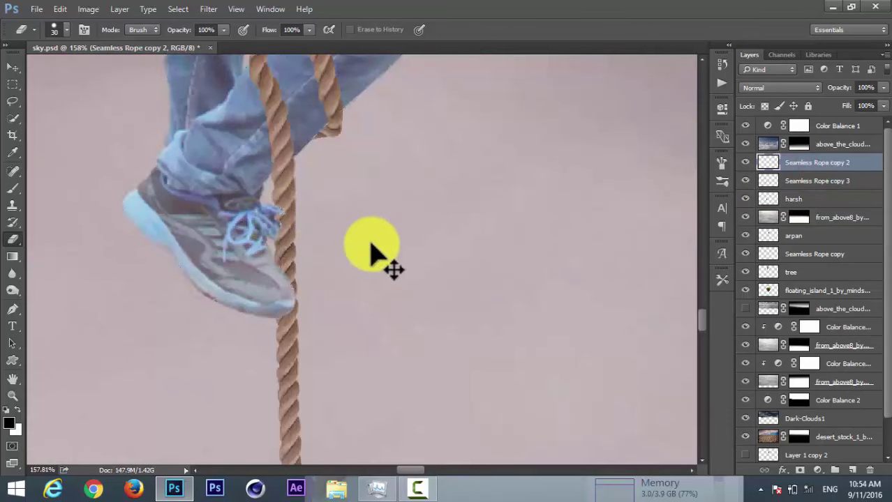
pyautogui.scroll(-4, 388, 265)
pyautogui.keyDown('ctrl'); pyautogui.click(806, 181); pyautogui.keyUp('ctrl')
pyautogui.rightClick(801, 182)
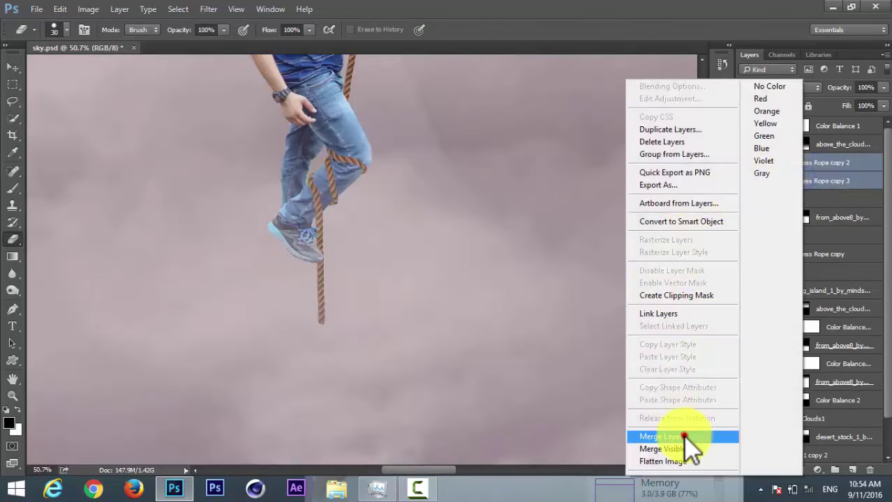
# Step: Merge Seamless Rope copy 2 and copy 3 into one layer, then reselect Seamless Rope copy 2
pyautogui.click(683, 437)
pyautogui.click(796, 183)
pyautogui.scroll(2, 297, 261)
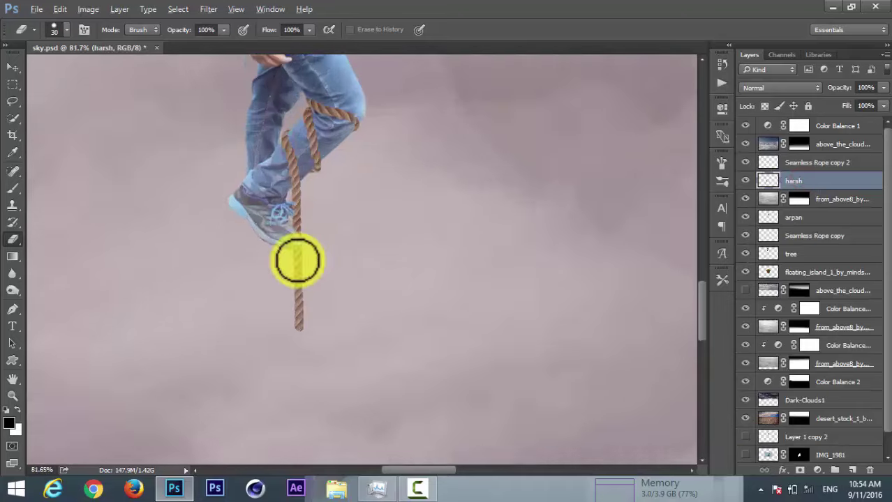
pyautogui.scroll(3, 297, 261)
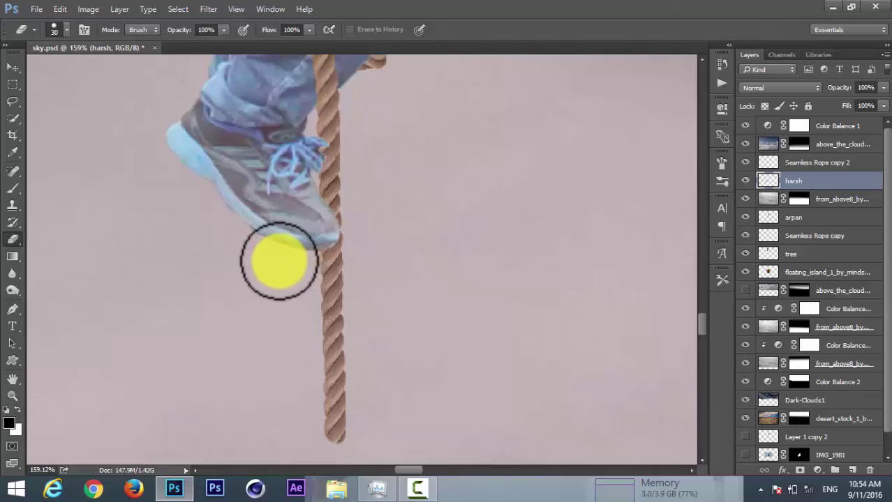
pyautogui.scroll(-2, 205, 225)
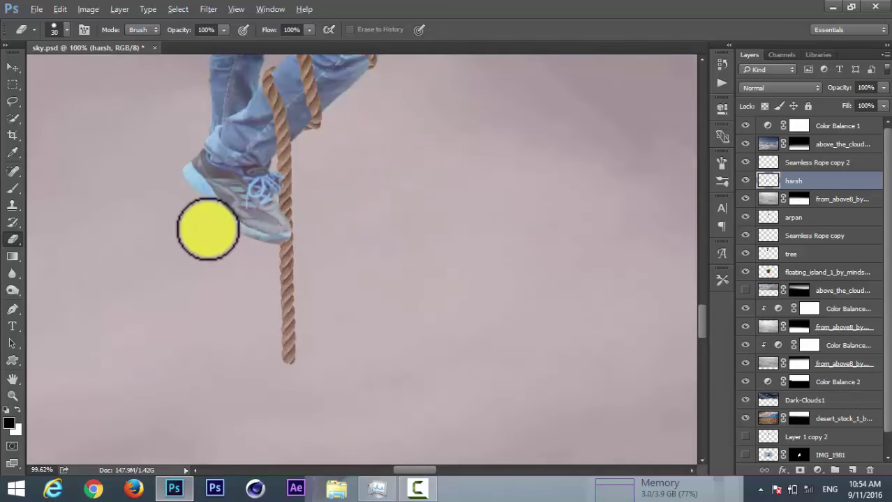
pyautogui.scroll(-2, 211, 228)
pyautogui.scroll(1, 231, 265)
pyautogui.scroll(1, 245, 299)
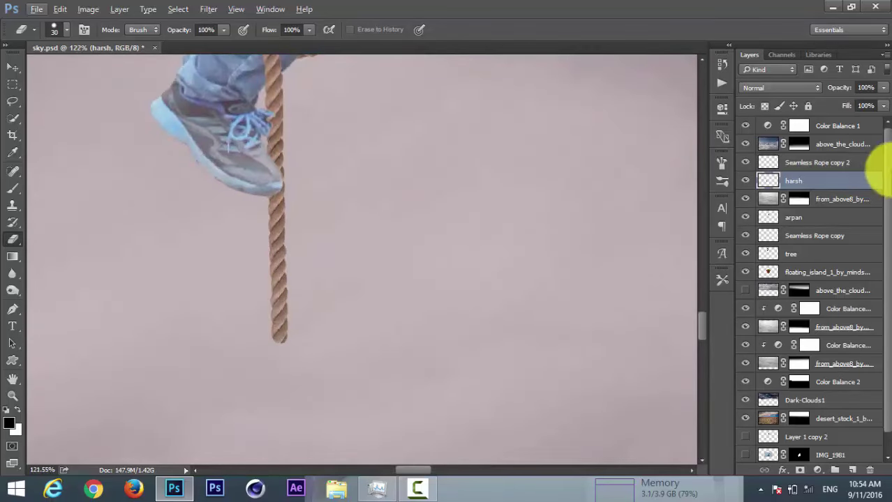
pyautogui.click(864, 164)
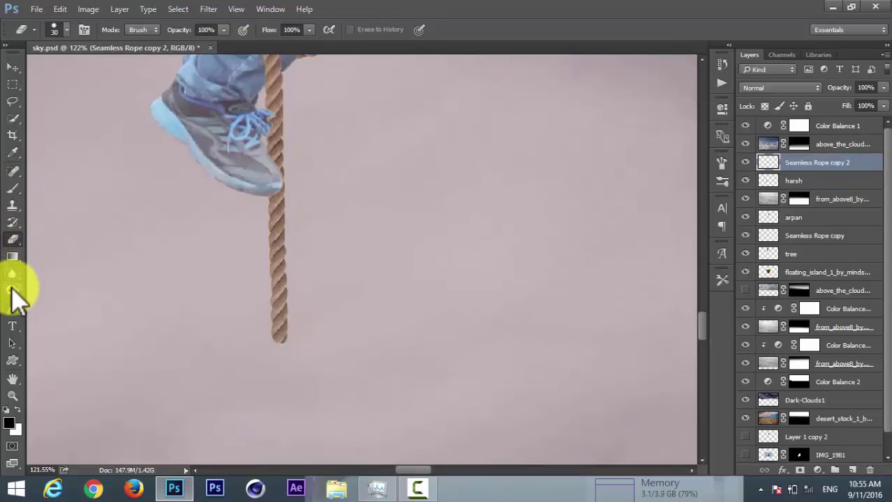
# Step: Smudge the lower end of the climber's rope so it tapers off
pyautogui.click(12, 291)
pyautogui.moveTo(112, 286); pyautogui.dragTo(172, 271)
pyautogui.rightClick(10, 275)
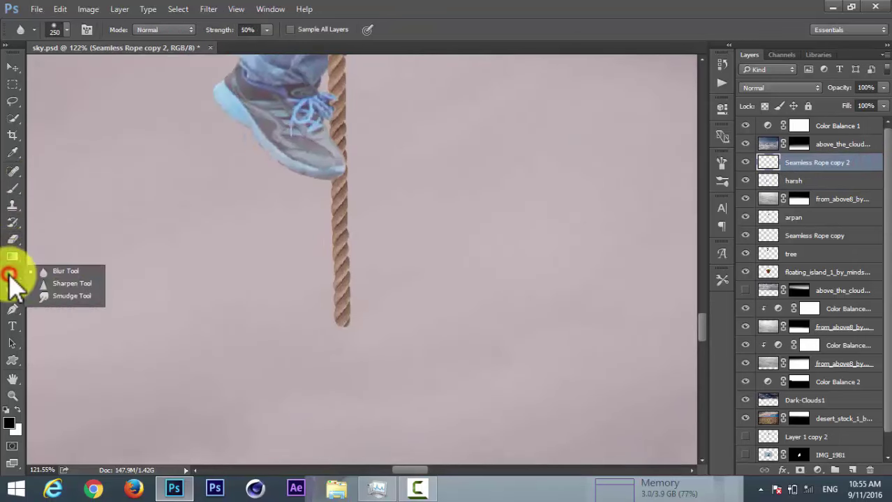
pyautogui.click(42, 294)
pyautogui.scroll(3, 288, 338)
pyautogui.moveTo(407, 335); pyautogui.dragTo(385, 313)
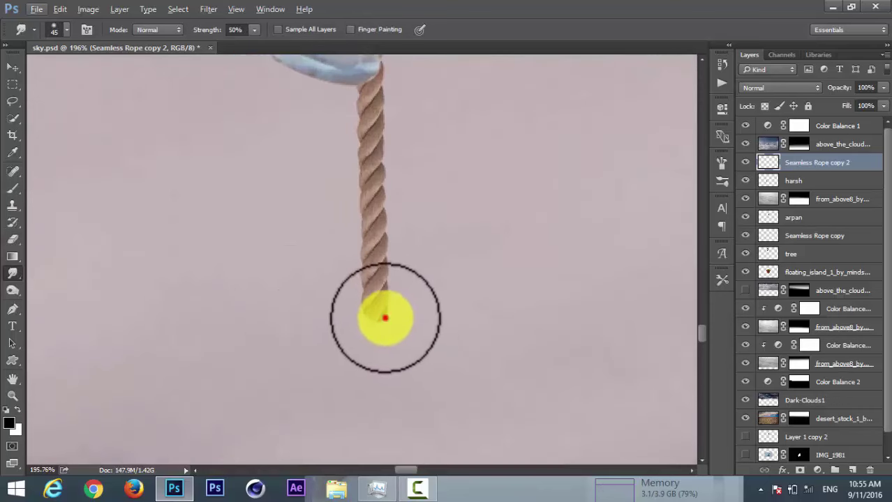
pyautogui.scroll(-4, 384, 313)
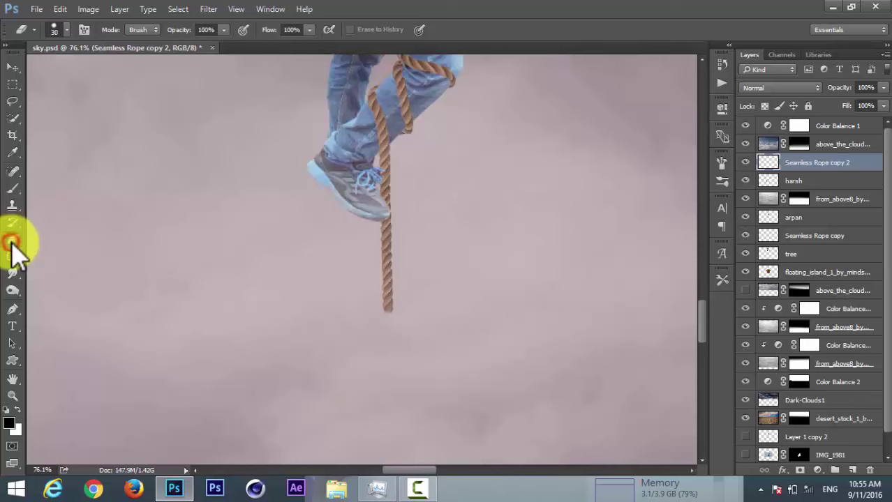
# Step: Bring the man's torso into view and make the harsh layer active
pyautogui.scroll(-1, 44, 214)
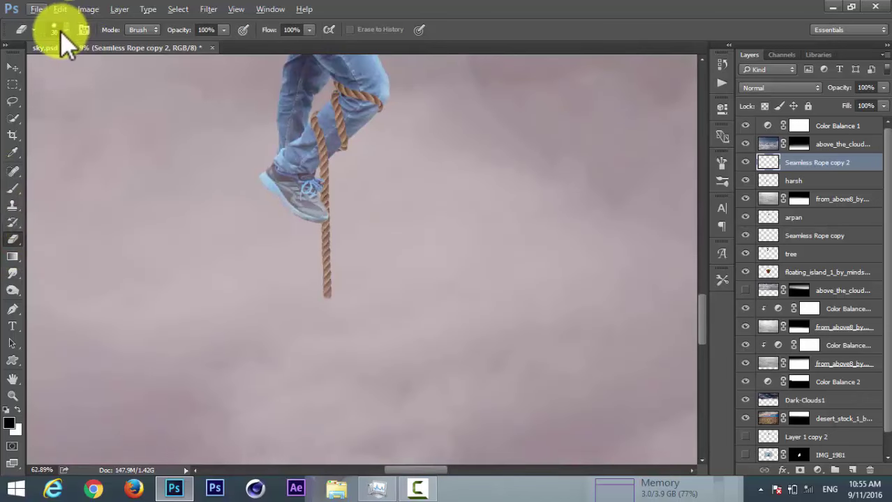
pyautogui.scroll(-2, 151, 239)
pyautogui.moveTo(314, 140); pyautogui.dragTo(351, 263)
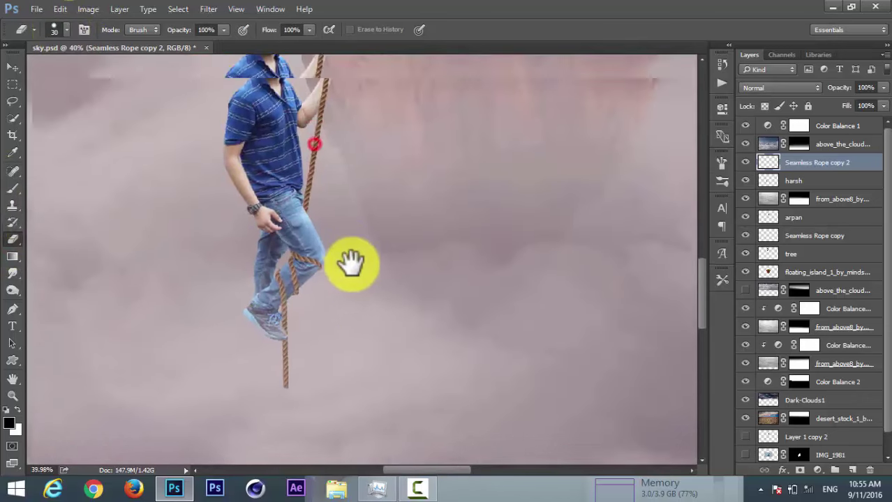
pyautogui.scroll(-2, 352, 251)
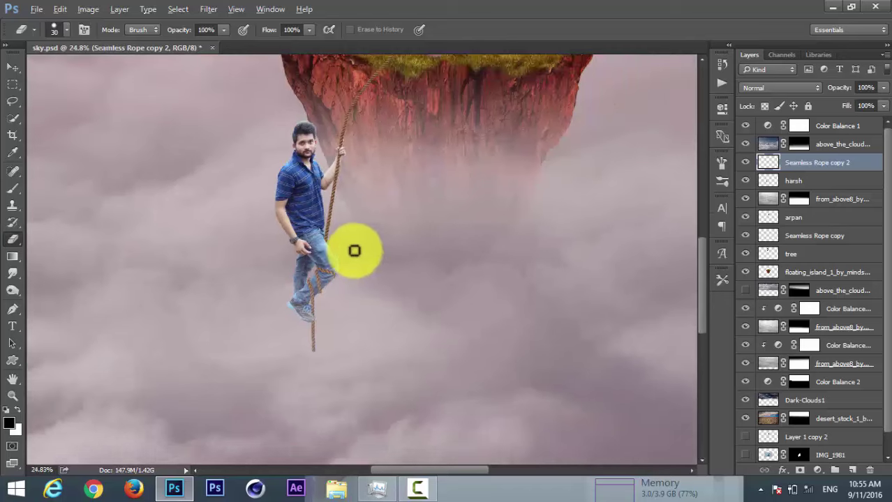
pyautogui.click(819, 182)
pyautogui.scroll(3, 289, 345)
pyautogui.scroll(1, 289, 304)
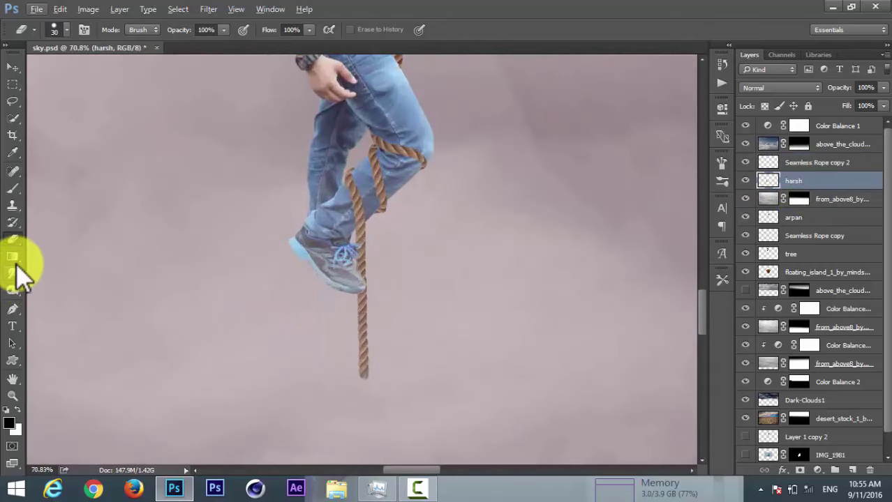
pyautogui.click(11, 258)
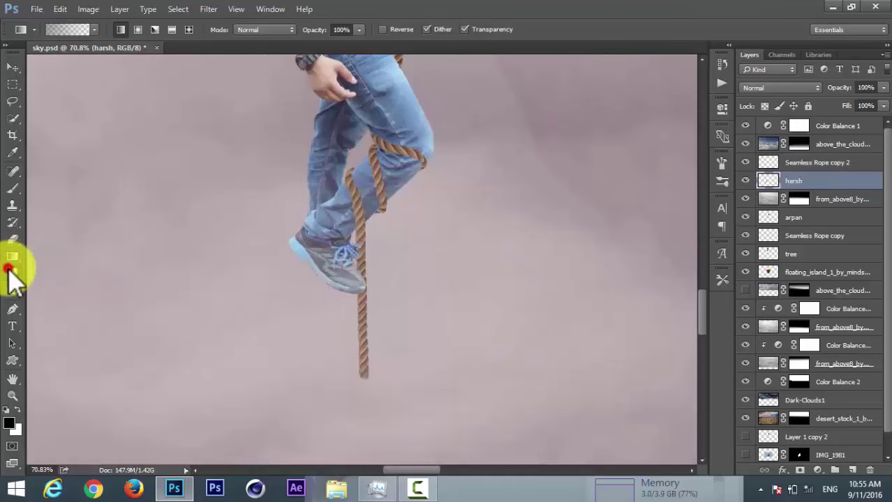
# Step: Blur the climber's shoe edges with a size-70 Blur brush at 100% strength
pyautogui.click(12, 274)
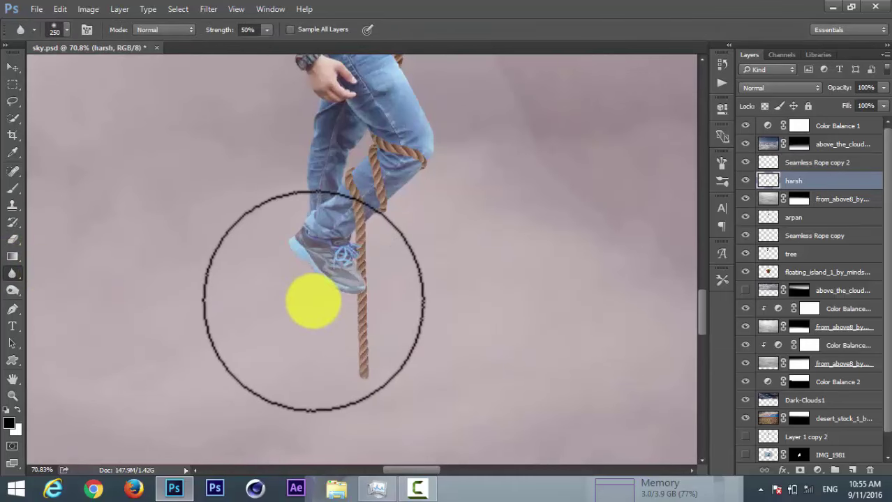
pyautogui.press('[')
pyautogui.press('[')
pyautogui.press('[')
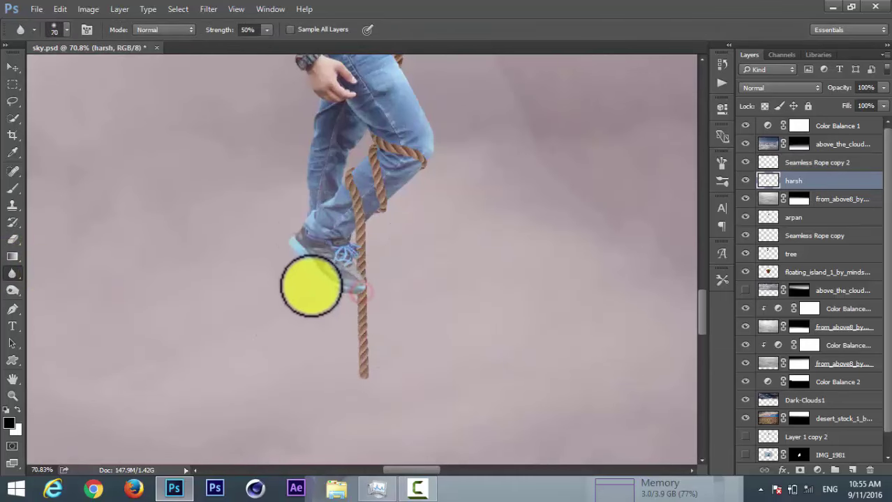
pyautogui.scroll(3, 335, 279)
pyautogui.moveTo(266, 30); pyautogui.dragTo(307, 43)
pyautogui.click(355, 397)
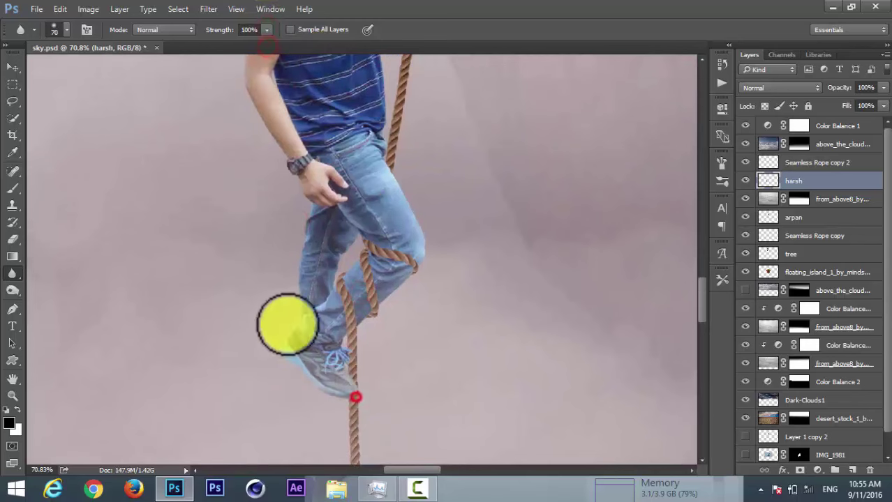
pyautogui.scroll(4, 307, 349)
pyautogui.scroll(3, 262, 181)
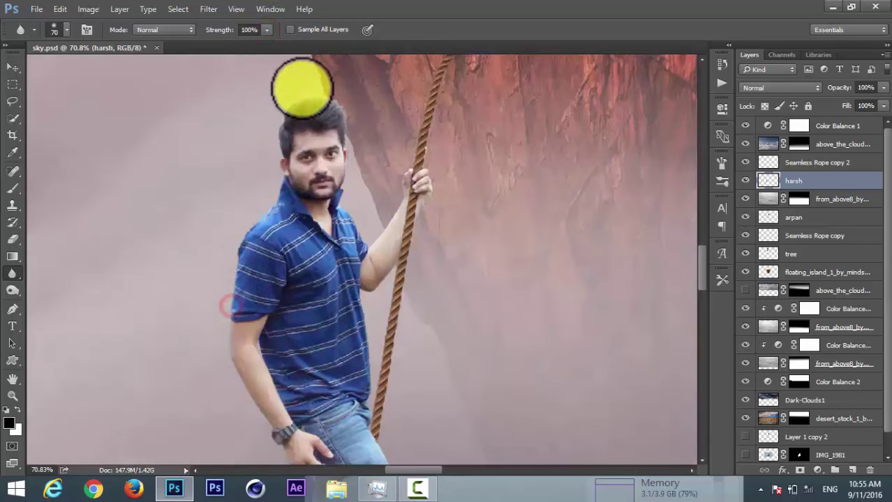
pyautogui.moveTo(361, 337); pyautogui.dragTo(351, 144)
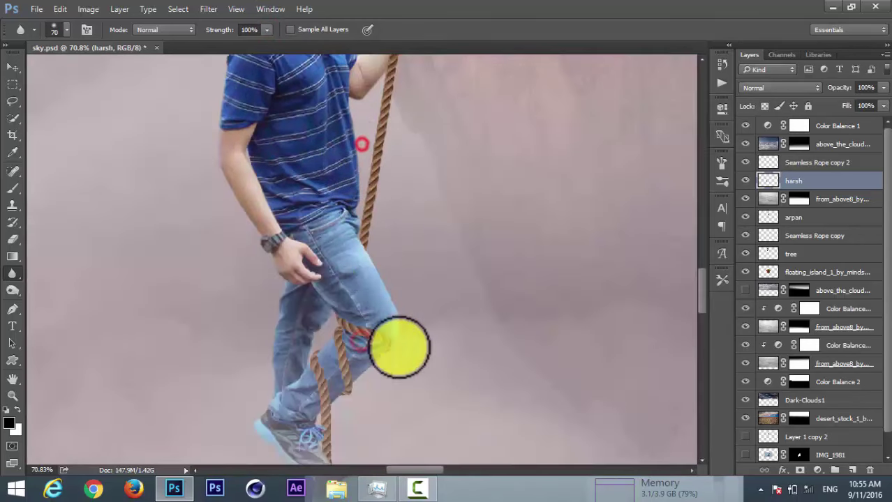
# Step: Blur the rope wrapped around the tree trunk on the Seamless Rope copy layer
pyautogui.click(774, 162)
pyautogui.scroll(-3, 313, 399)
pyautogui.moveTo(329, 411)
pyautogui.mouseDown()
pyautogui.moveTo(325, 179)
pyautogui.moveTo(461, 445)
pyautogui.mouseUp()
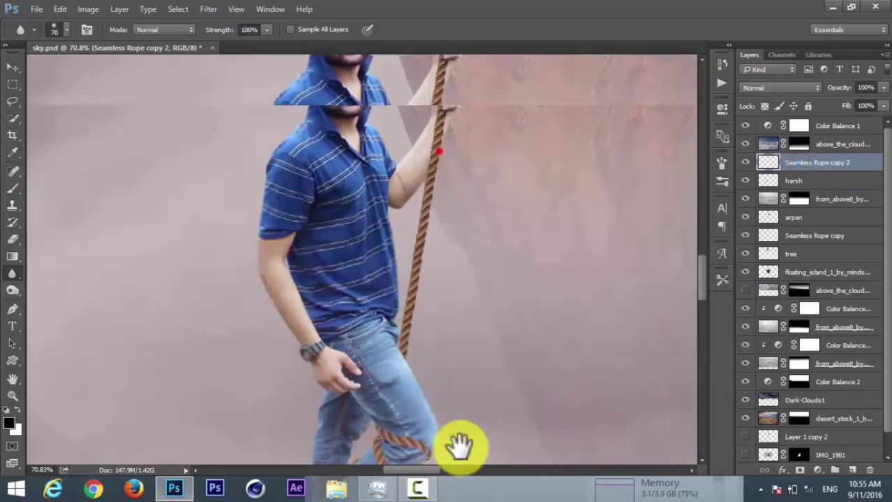
pyautogui.scroll(6, 415, 293)
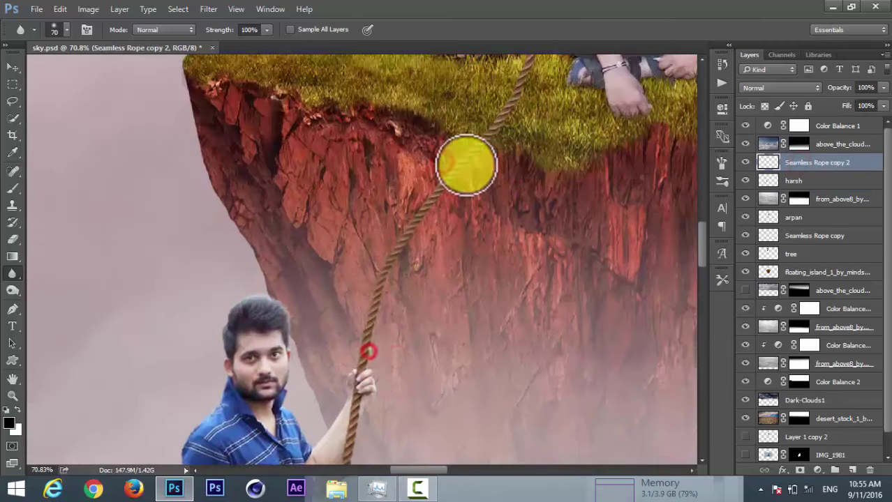
pyautogui.moveTo(466, 165); pyautogui.dragTo(309, 372)
pyautogui.click(796, 235)
pyautogui.click(348, 299)
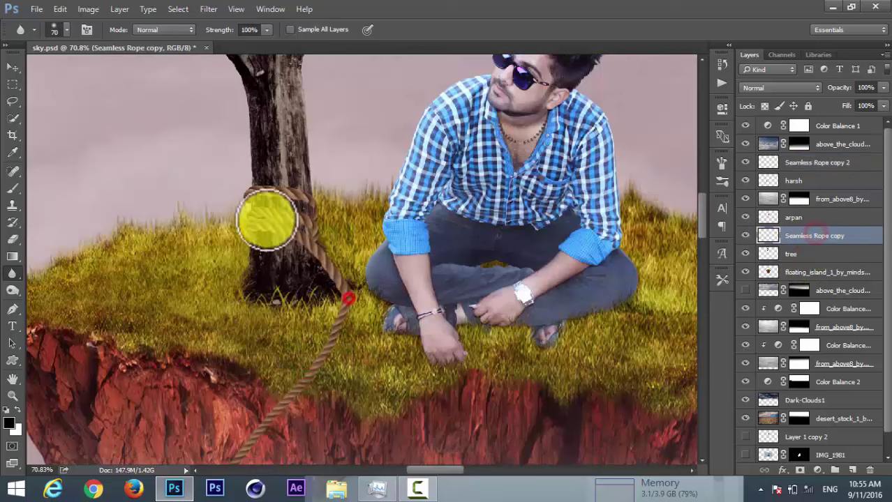
pyautogui.scroll(-3, 292, 218)
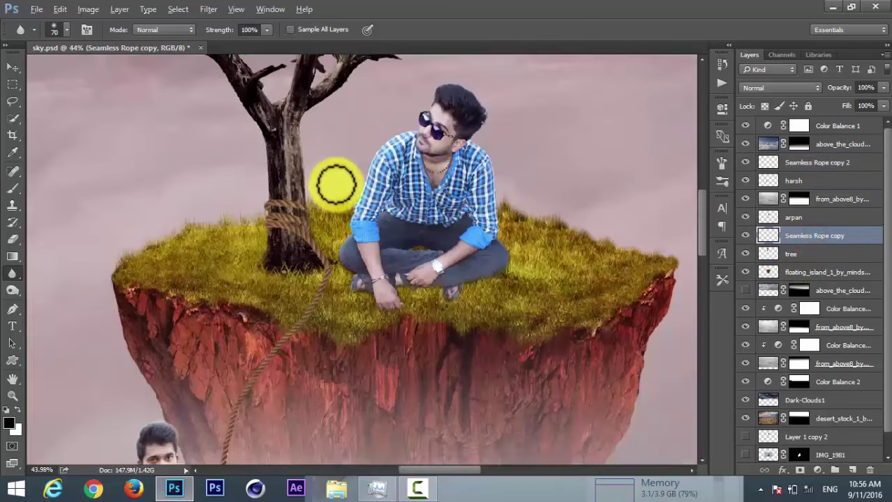
pyautogui.scroll(-2, 336, 183)
pyautogui.click(828, 253)
pyautogui.scroll(1, 552, 293)
pyautogui.moveTo(543, 299); pyautogui.dragTo(558, 336)
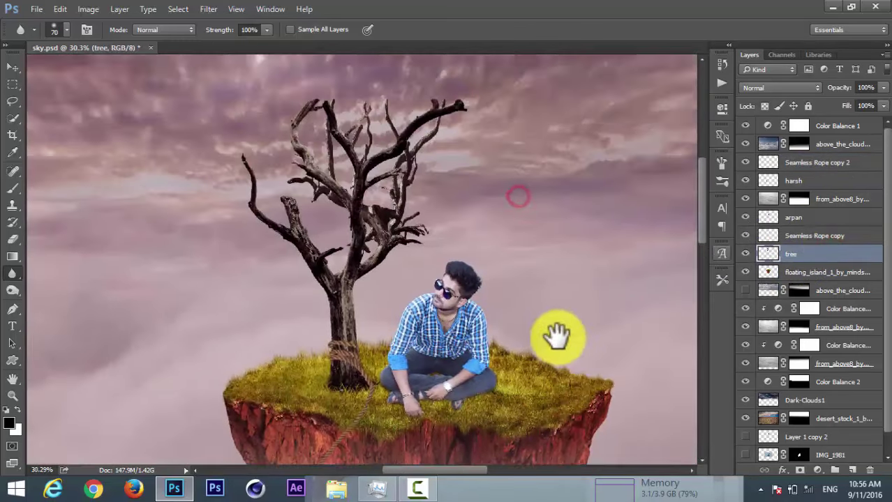
# Step: Apply a slight Gaussian Blur to the tree layer
pyautogui.click(208, 9)
pyautogui.click(244, 155)
pyautogui.click(410, 203)
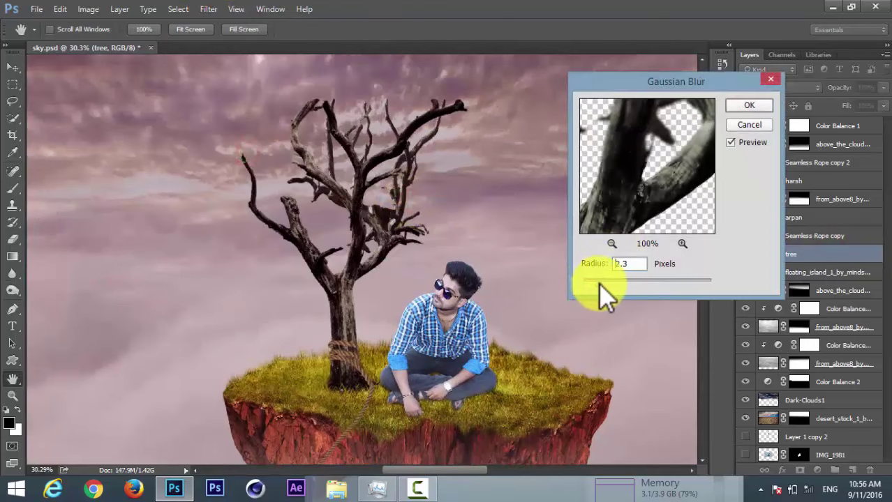
pyautogui.click(749, 104)
# Step: Merge the Seamless Rope copy layer with the tree layer into one 'tree' layer
pyautogui.press('r')
pyautogui.keyDown('alt'); pyautogui.scroll(3, 342, 373); pyautogui.keyUp('alt')
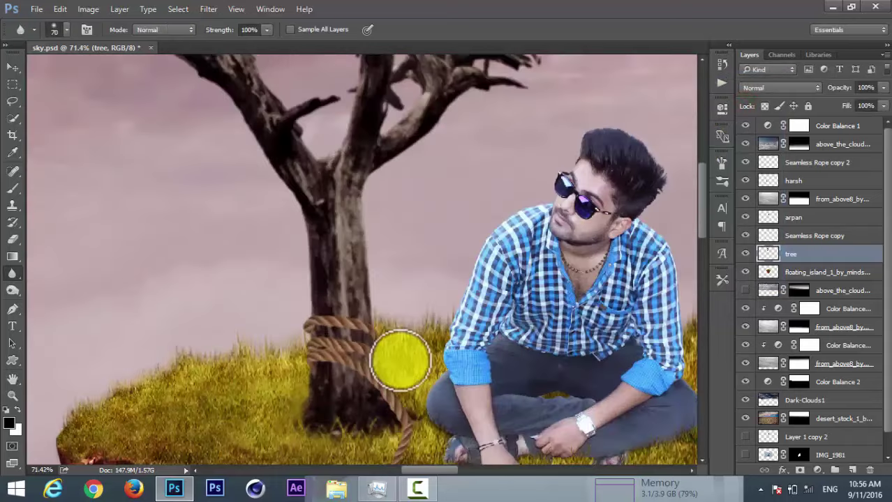
pyautogui.moveTo(410, 363); pyautogui.dragTo(404, 262)
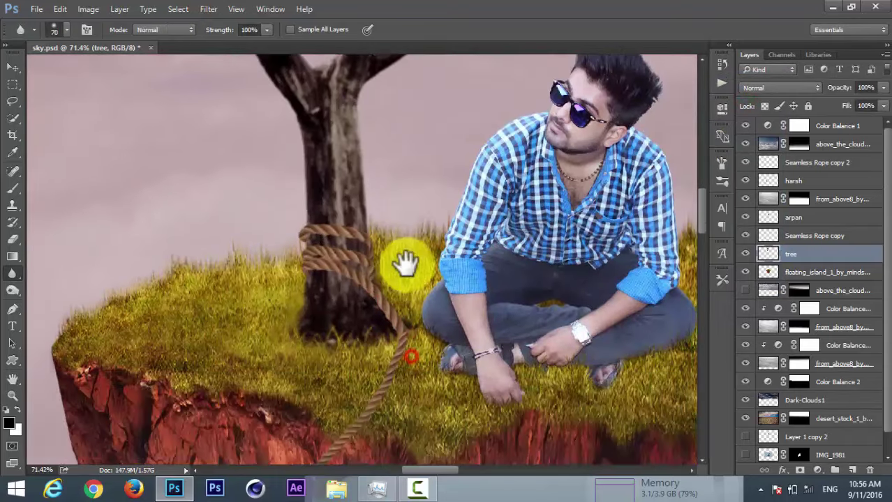
pyautogui.rightClick(802, 236)
pyautogui.click(686, 436)
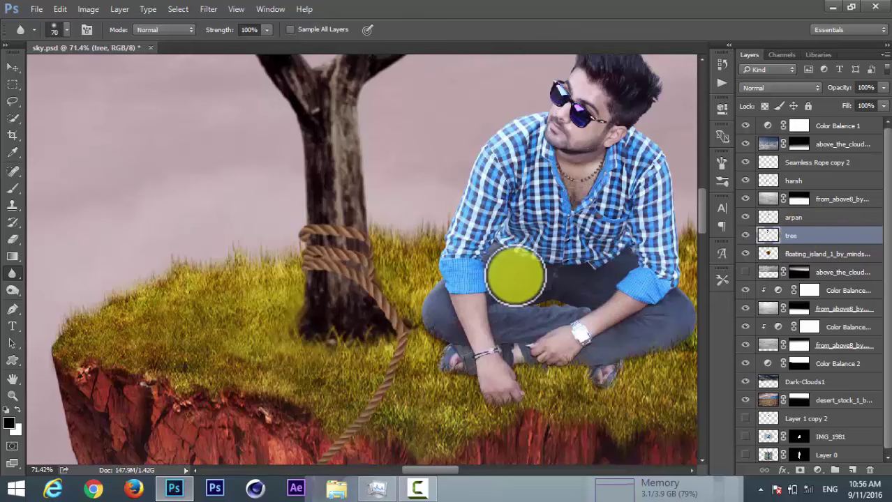
pyautogui.scroll(-2, 513, 273)
pyautogui.scroll(-2, 513, 272)
pyautogui.scroll(-1, 530, 286)
pyautogui.moveTo(558, 314)
pyautogui.mouseDown()
pyautogui.moveTo(493, 229)
pyautogui.moveTo(448, 198)
pyautogui.mouseUp()
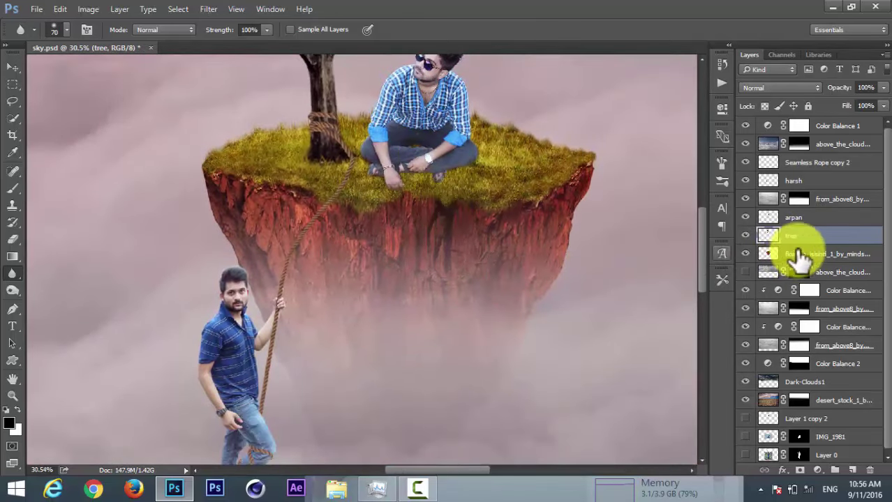
pyautogui.click(796, 254)
pyautogui.press(']')
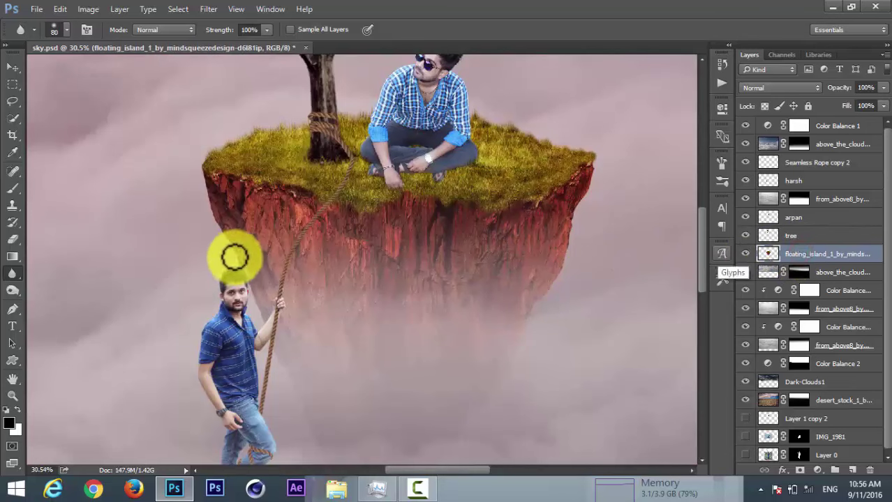
pyautogui.press(']')
pyautogui.press(']')
pyautogui.press(']')
pyautogui.press(']')
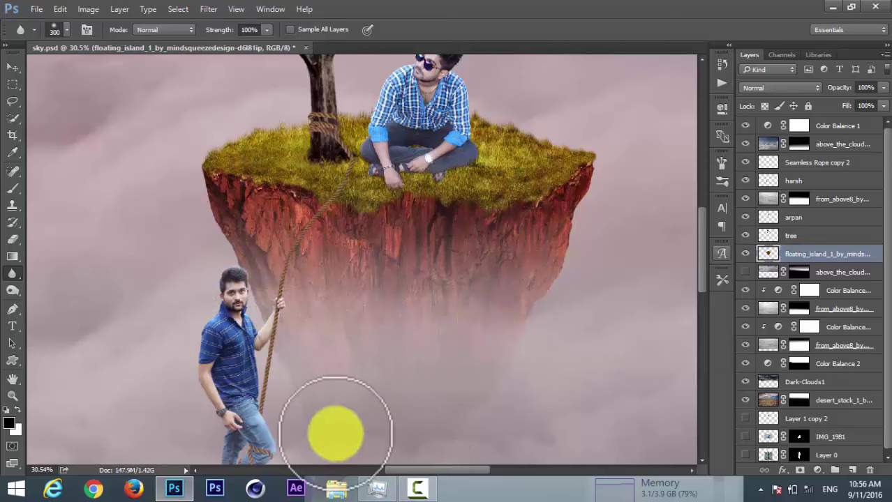
pyautogui.scroll(-3, 403, 314)
pyautogui.scroll(-2, 404, 314)
pyautogui.scroll(-2, 403, 313)
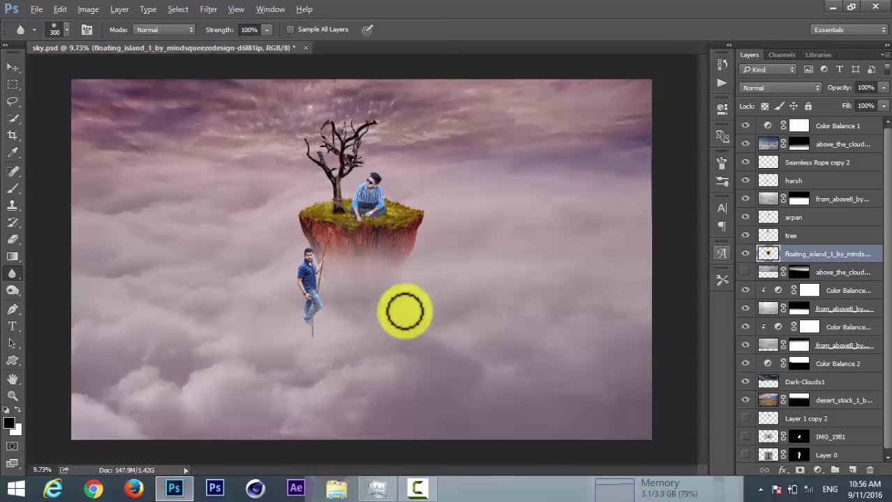
pyautogui.scroll(2, 398, 300)
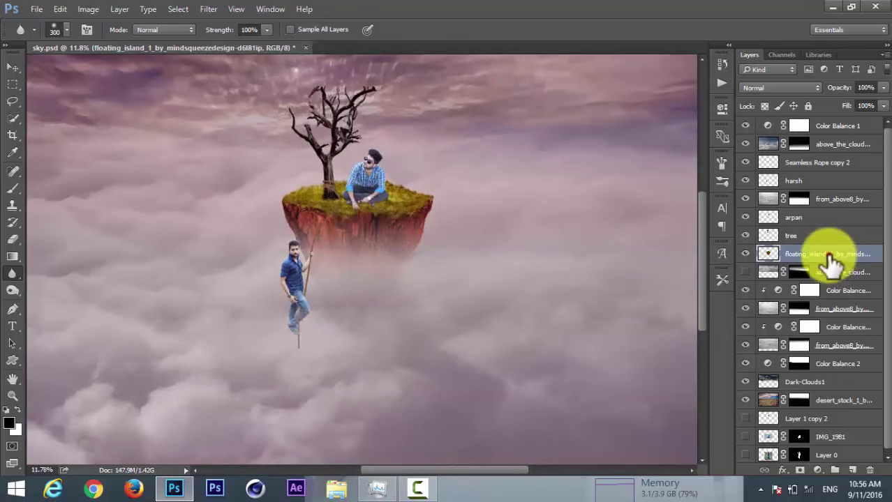
# Step: Scale the island, tree, arpan and rope layers together to about 125% and shift them lower
pyautogui.keyDown('ctrl'); pyautogui.click(831, 238); pyautogui.keyUp('ctrl')
pyautogui.keyDown('ctrl'); pyautogui.click(830, 218); pyautogui.keyUp('ctrl')
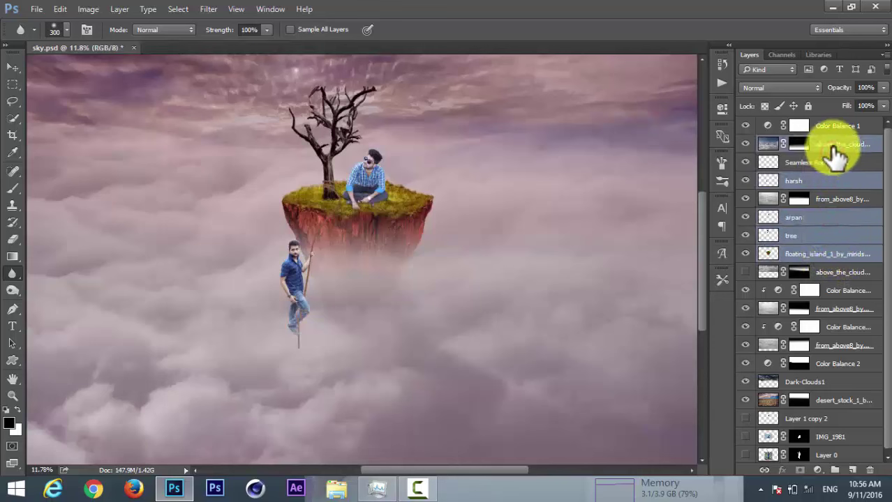
pyautogui.scroll(-2, 606, 202)
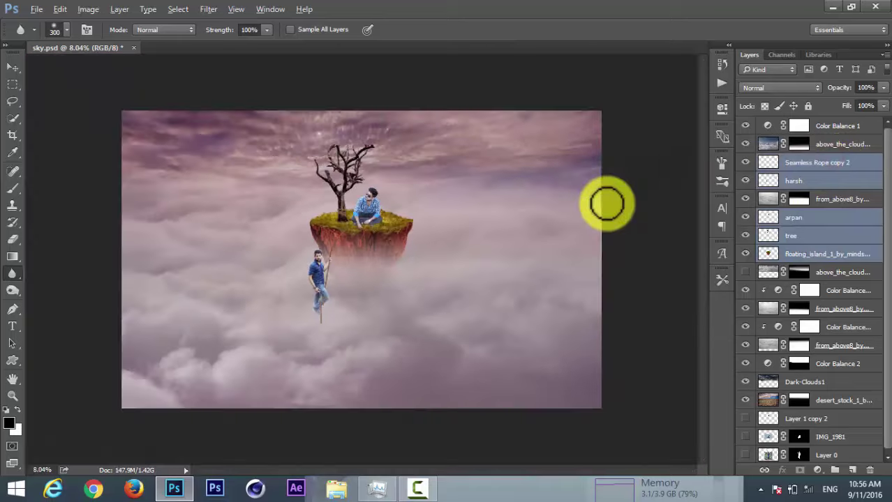
pyautogui.hotkey('ctrl', 't')
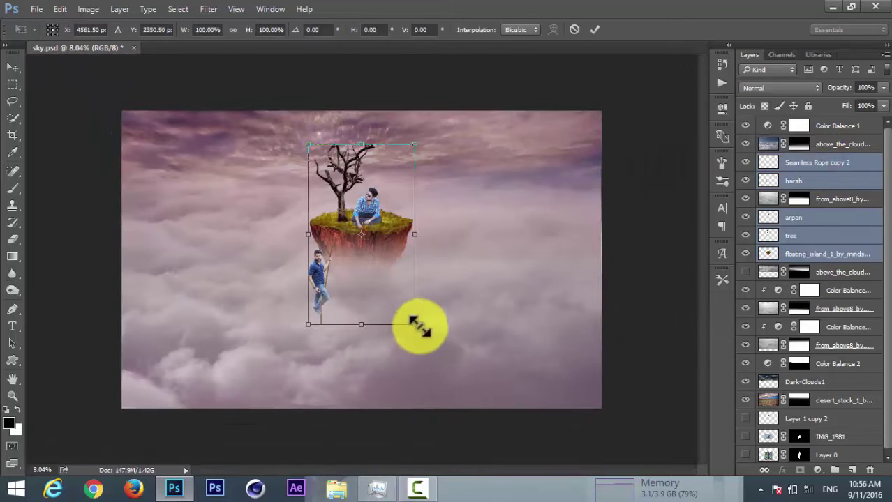
pyautogui.moveTo(415, 324); pyautogui.dragTo(433, 355)
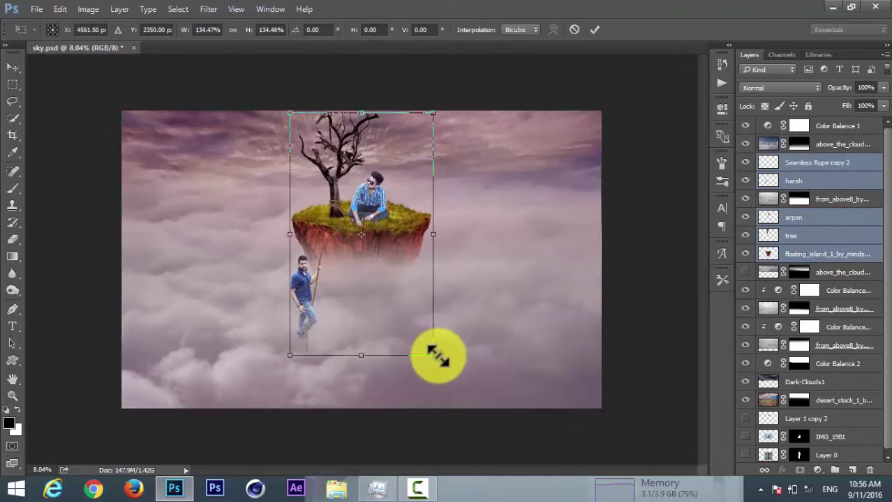
pyautogui.moveTo(389, 256); pyautogui.dragTo(388, 263)
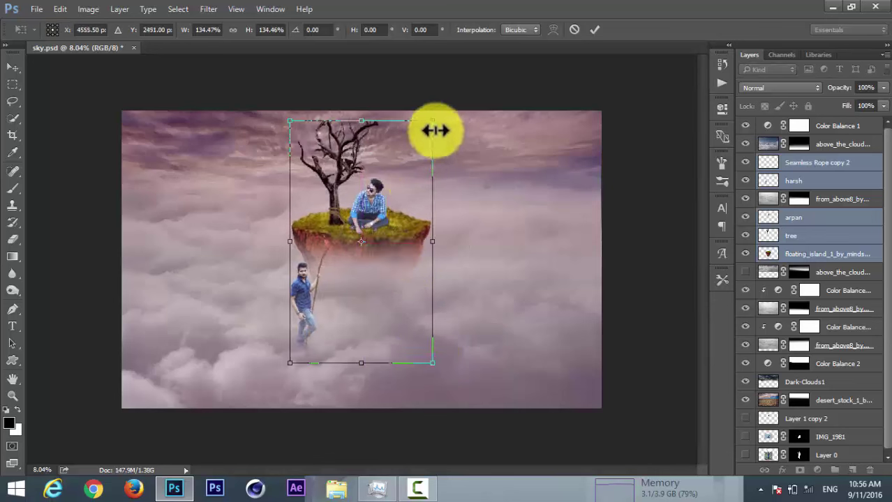
pyautogui.moveTo(432, 122); pyautogui.dragTo(427, 130)
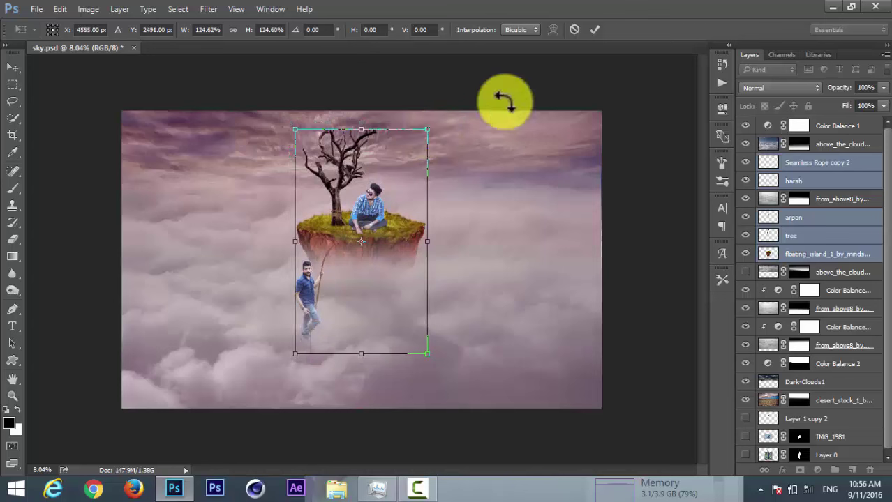
pyautogui.click(595, 30)
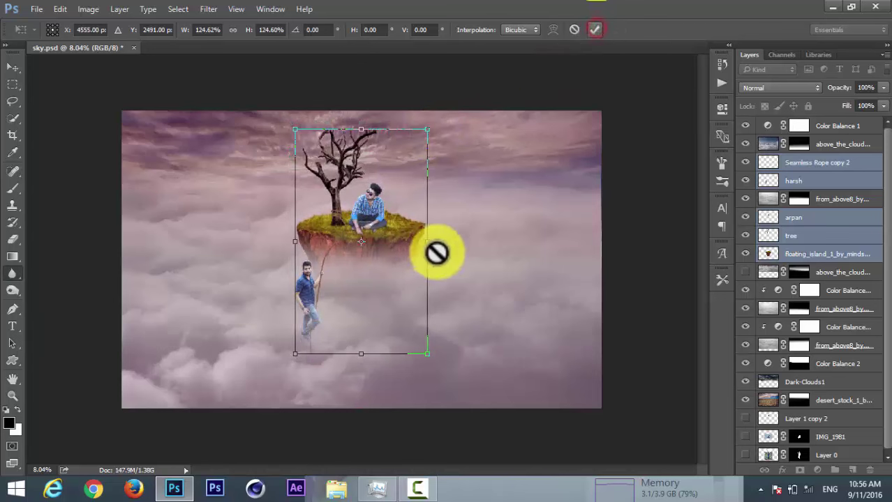
# Step: Show the from_above8 fog layer and erase fog near the island's bottom with a 400-size eraser
pyautogui.click(803, 216)
pyautogui.click(746, 199)
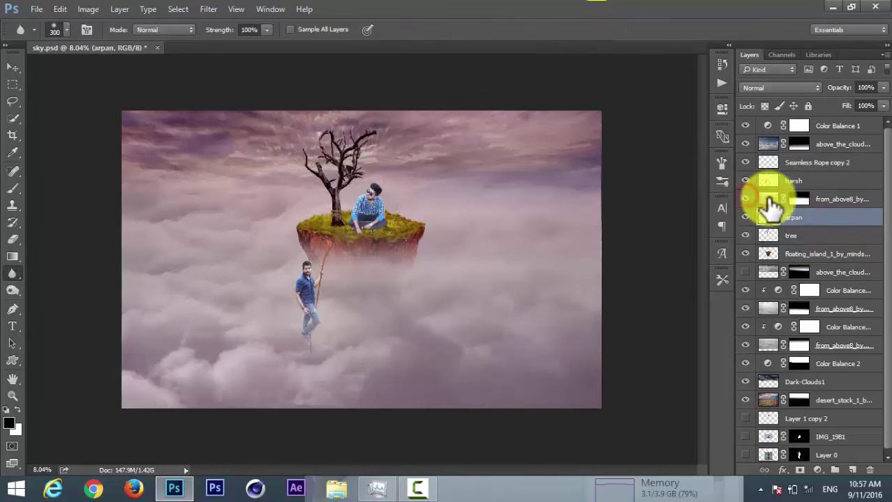
pyautogui.click(802, 201)
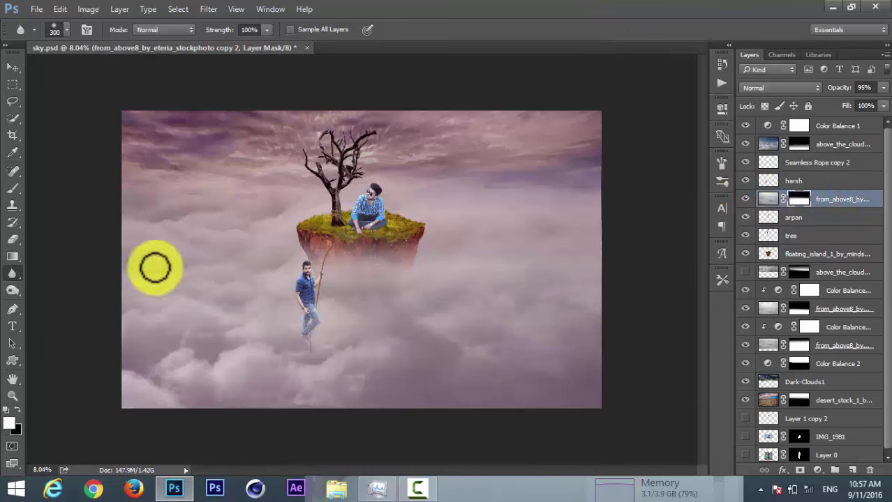
pyautogui.click(12, 241)
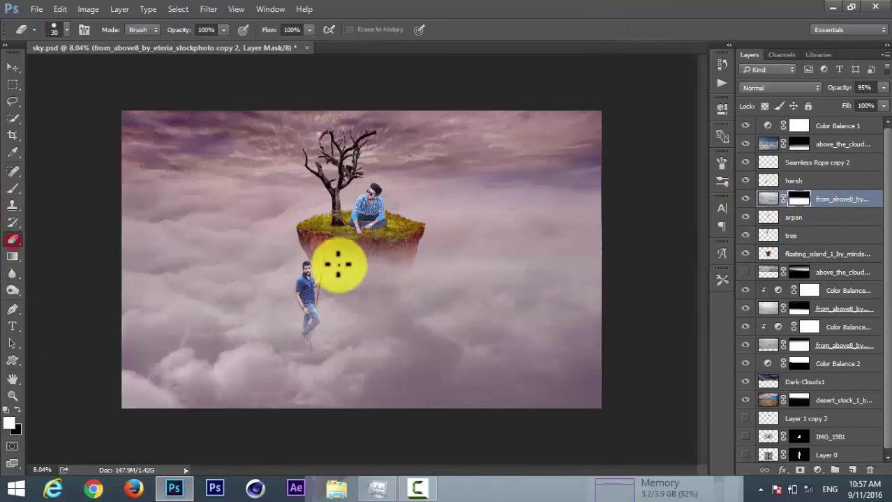
pyautogui.press(']')
pyautogui.press(']')
pyautogui.press(']')
pyautogui.moveTo(328, 279); pyautogui.dragTo(358, 279)
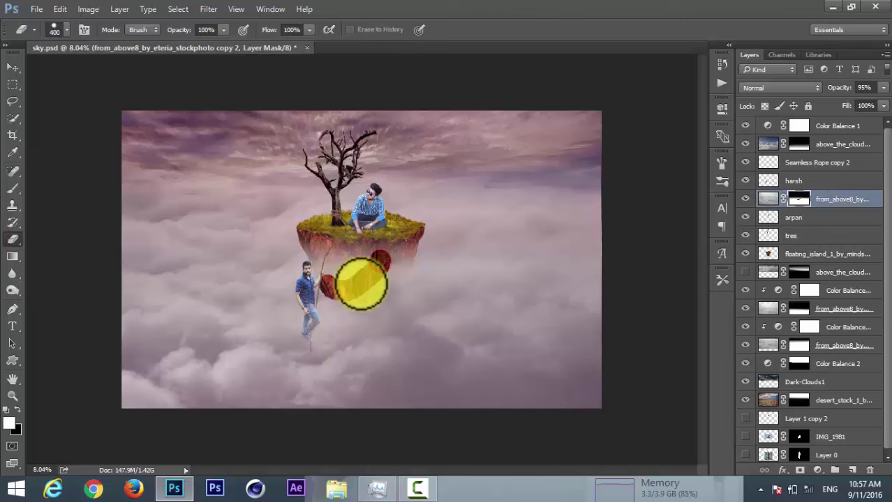
# Step: Softly erase fog around the climber below the island using a 1000-size eraser at 36% opacity
pyautogui.press('x')
pyautogui.moveTo(226, 31); pyautogui.dragTo(182, 44)
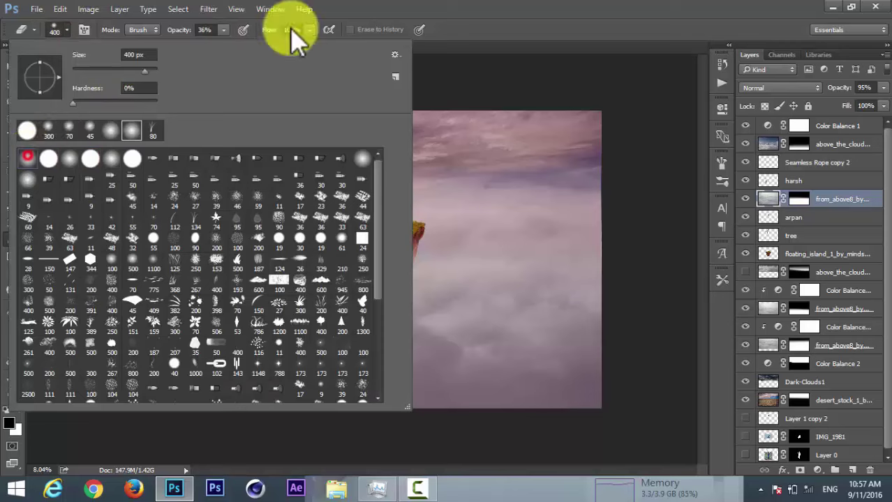
pyautogui.click(417, 127)
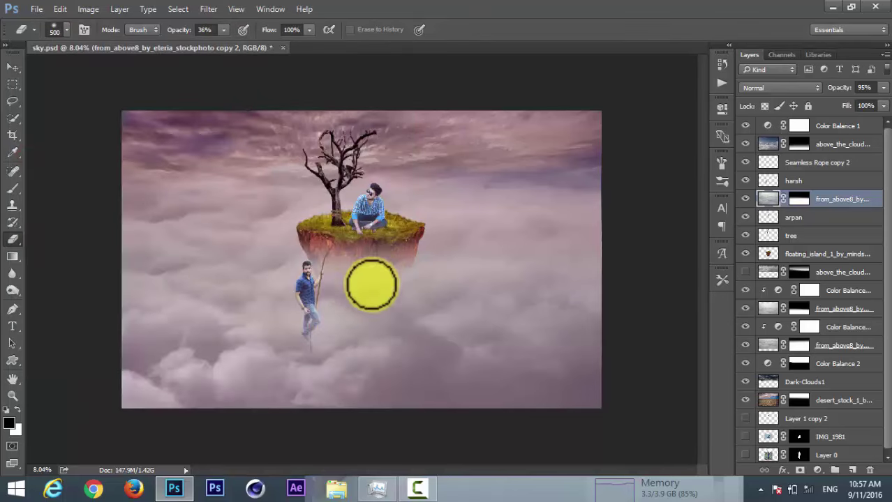
pyautogui.press(']')
pyautogui.press(']')
pyautogui.press(']')
pyautogui.moveTo(371, 284); pyautogui.dragTo(358, 333)
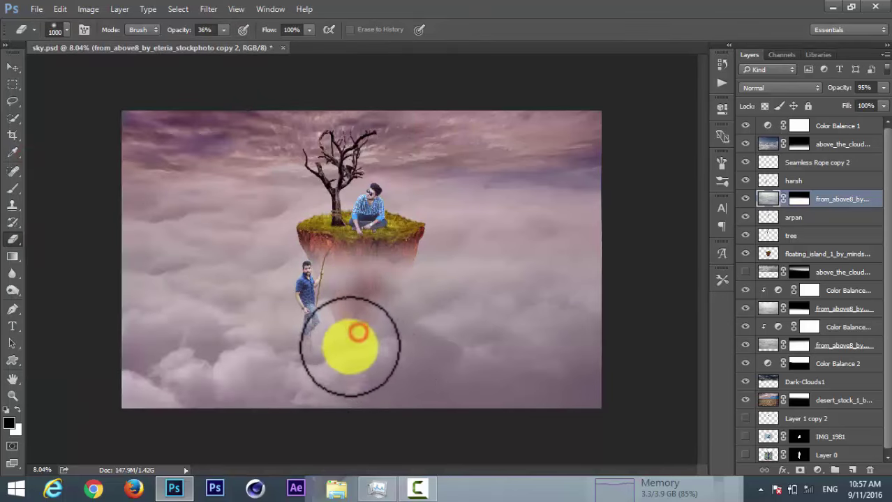
pyautogui.scroll(2, 353, 352)
pyautogui.moveTo(338, 339); pyautogui.dragTo(396, 245)
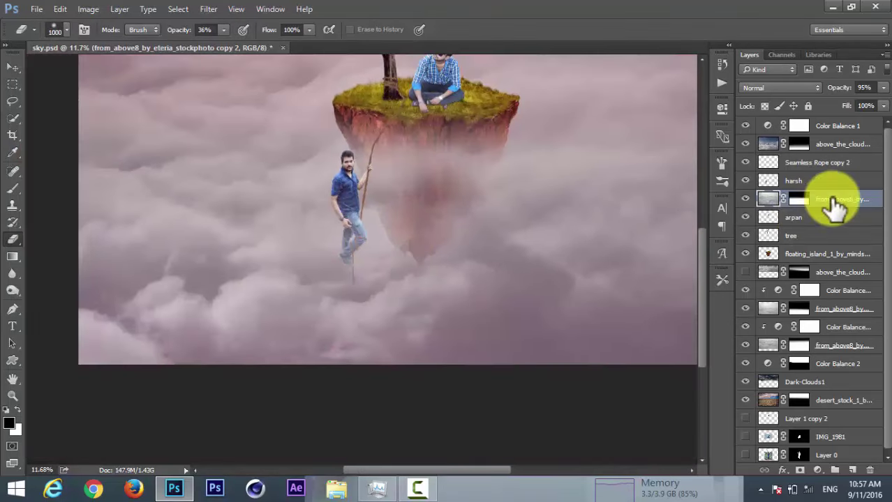
pyautogui.scroll(1, 357, 279)
pyautogui.scroll(-1, 358, 279)
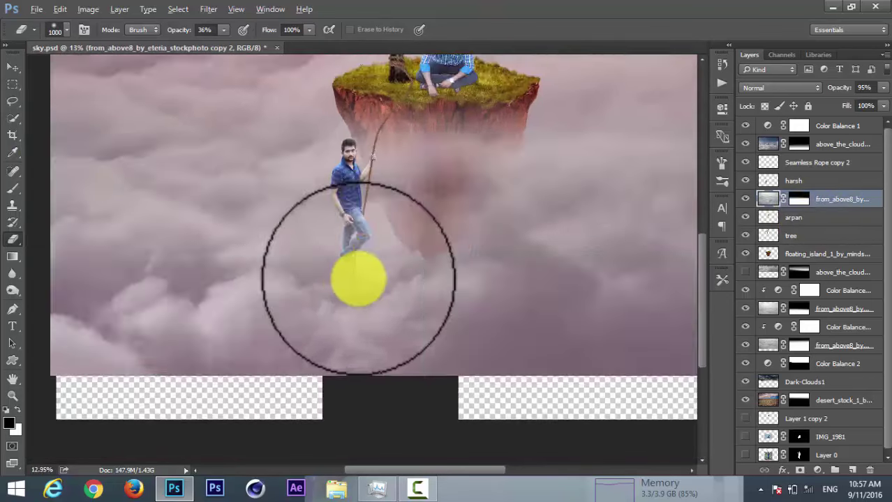
pyautogui.scroll(-1, 358, 279)
pyautogui.click(829, 186)
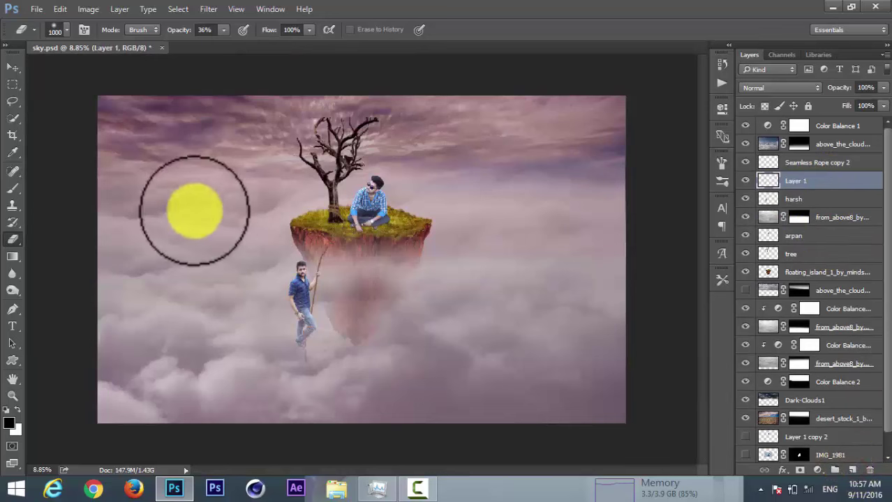
# Step: Add a new layer above harsh and choose a cloud-shaped brush
pyautogui.click(13, 188)
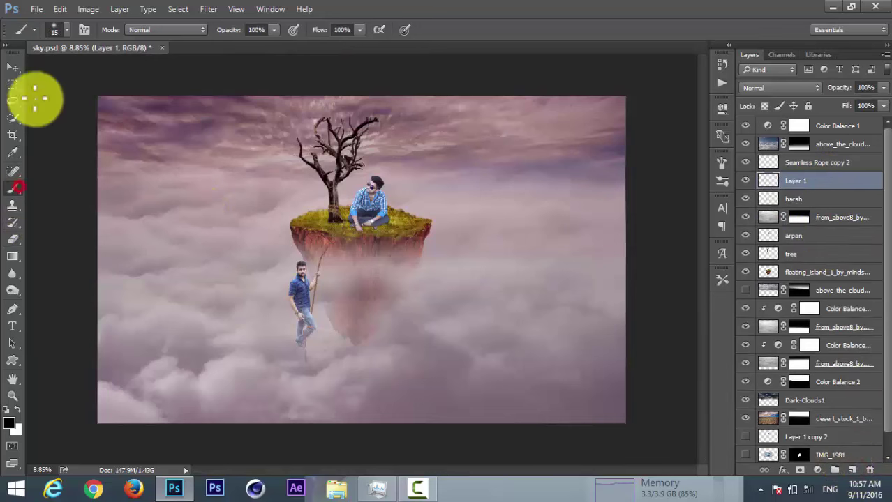
pyautogui.click(64, 30)
pyautogui.click(378, 268)
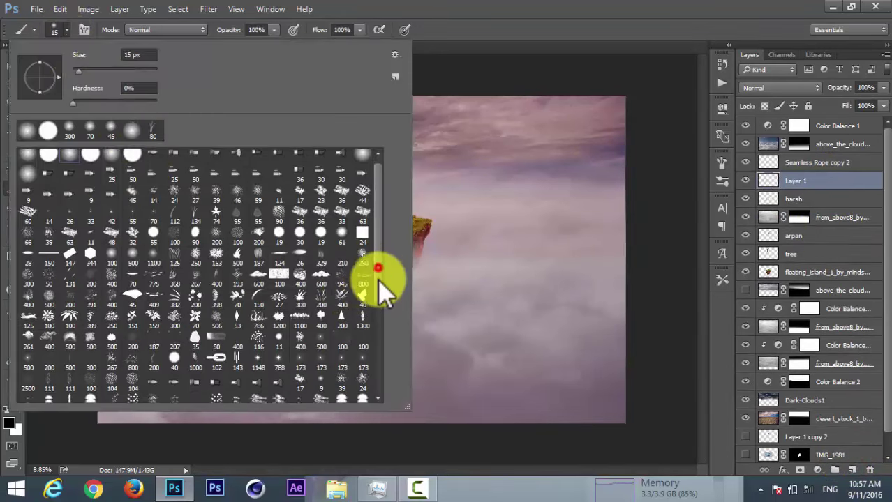
pyautogui.moveTo(379, 282); pyautogui.dragTo(376, 361)
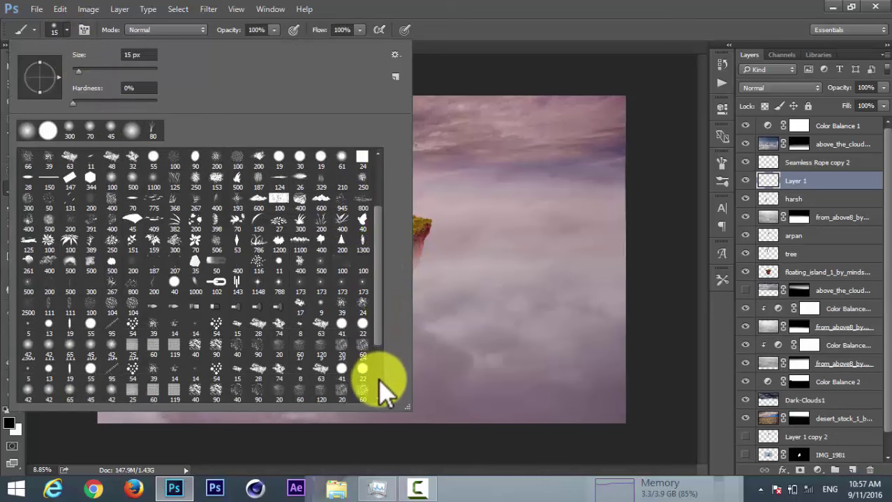
pyautogui.scroll(-4, 380, 376)
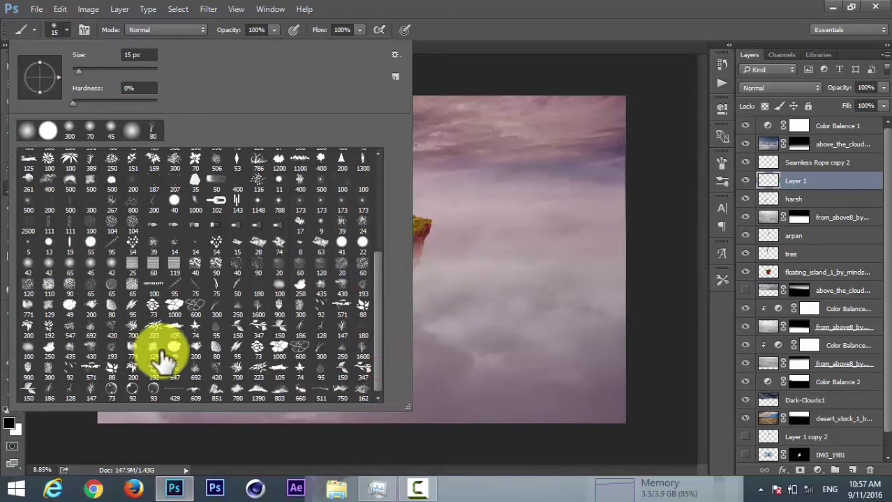
pyautogui.click(33, 351)
pyautogui.click(520, 21)
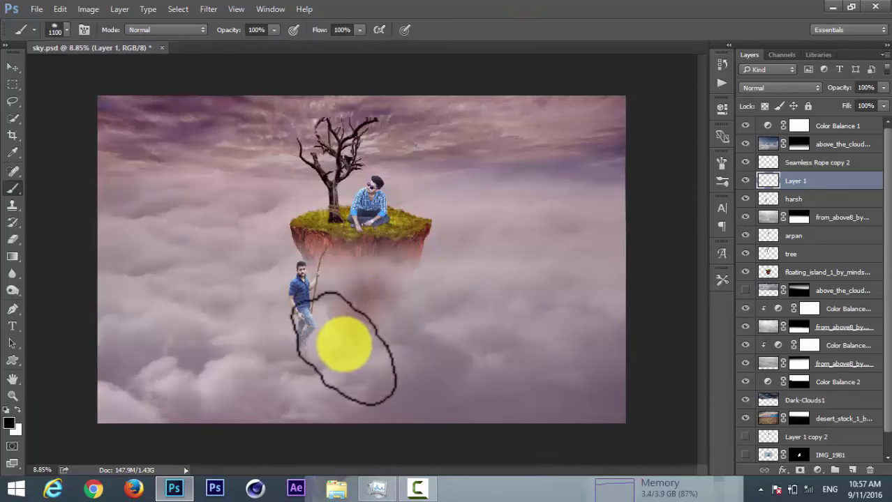
# Step: Paint white mist over the climber's legs and set Layer 1 opacity to 69%
pyautogui.press('x')
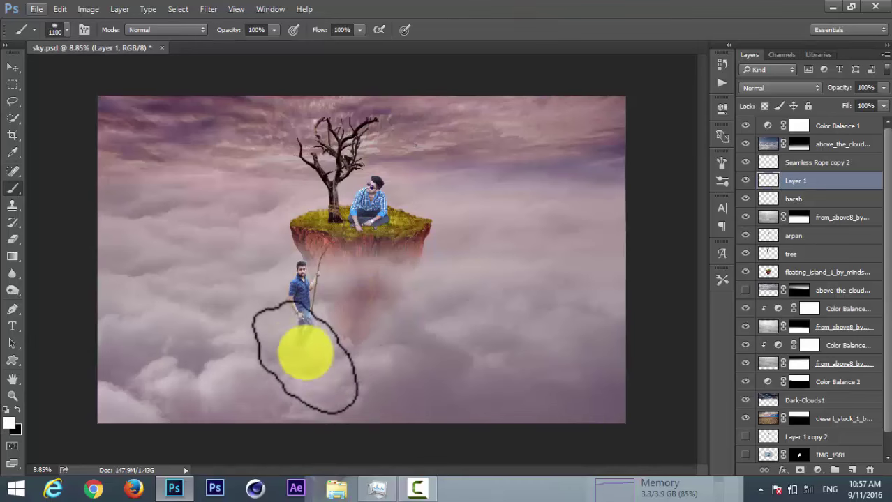
pyautogui.scroll(3, 307, 345)
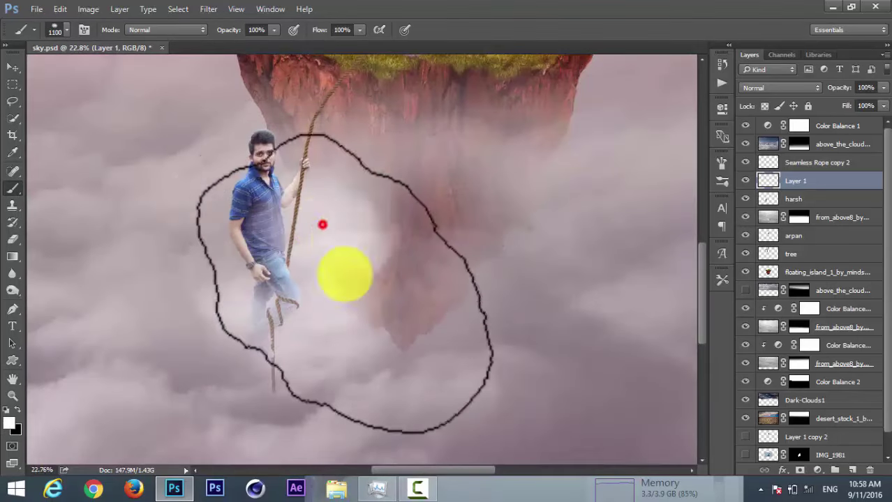
pyautogui.scroll(-3, 223, 307)
pyautogui.scroll(-1, 447, 222)
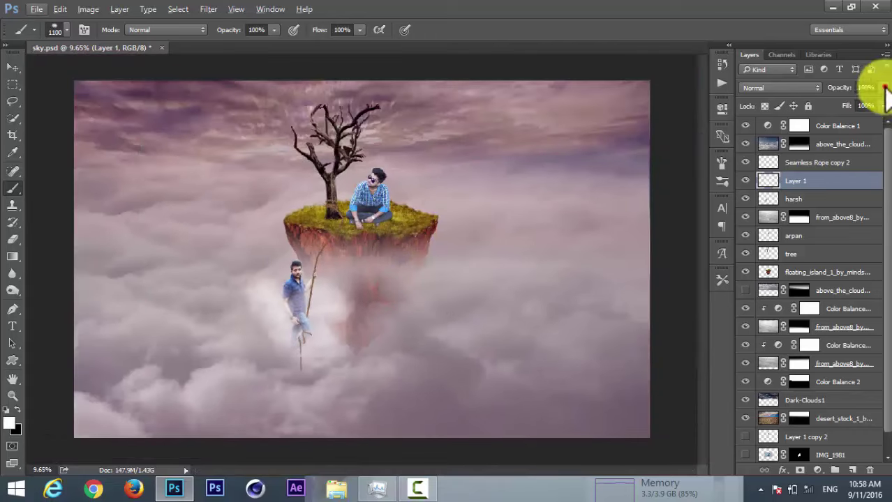
pyautogui.click(883, 87)
pyautogui.moveTo(884, 103); pyautogui.dragTo(862, 102)
pyautogui.click(235, 338)
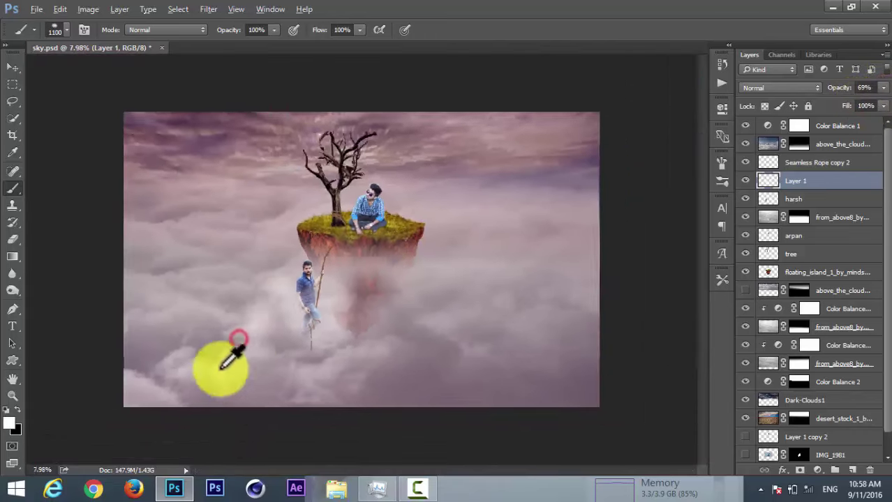
pyautogui.scroll(2, 234, 348)
pyautogui.click(837, 253)
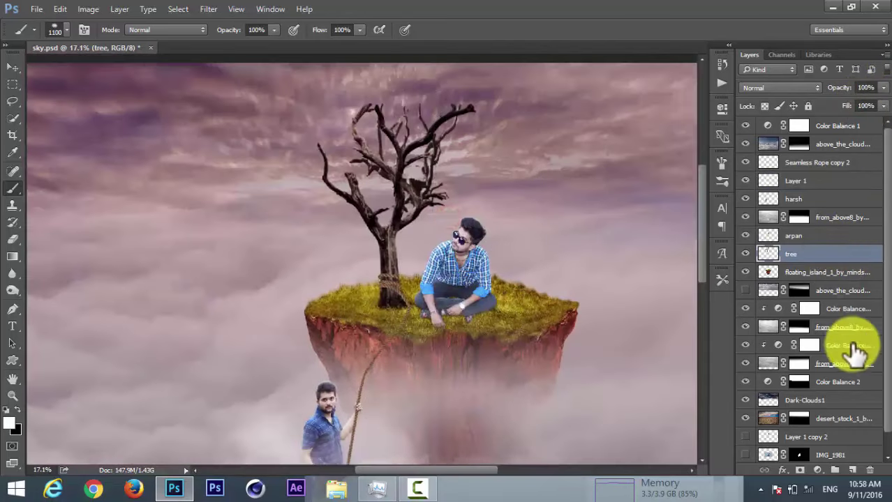
# Step: Create a new layer above tree and dab soft white mist around the tree and island
pyautogui.click(853, 470)
pyautogui.click(309, 205)
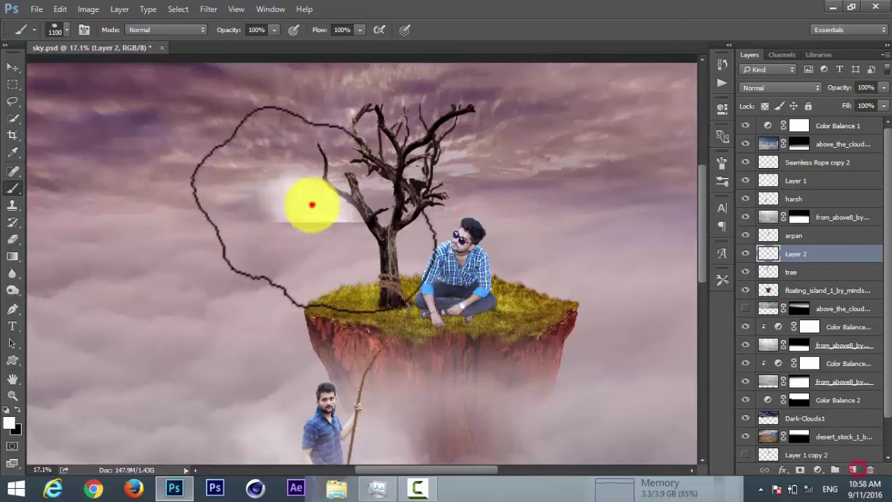
pyautogui.click(328, 281)
pyautogui.click(571, 270)
pyautogui.scroll(-3, 509, 255)
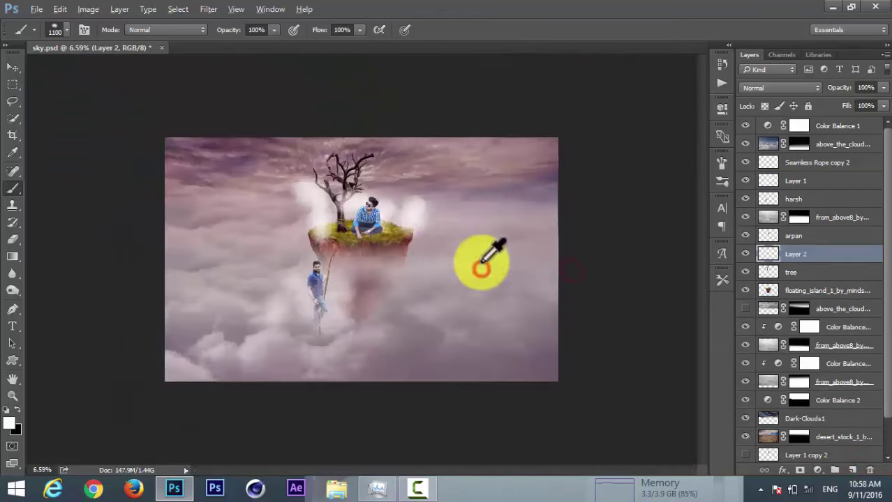
pyautogui.press(']')
pyautogui.press(']')
pyautogui.press(']')
pyautogui.click(468, 249)
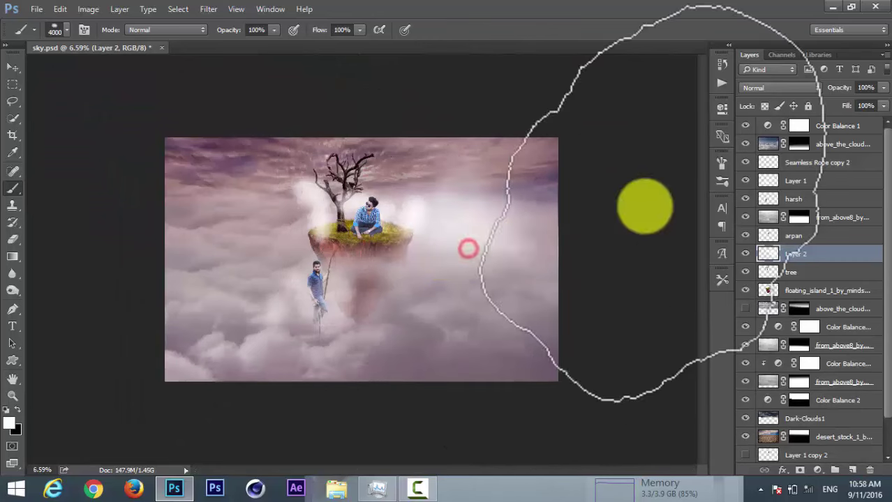
# Step: Lower the new mist layer's opacity to 47%
pyautogui.moveTo(883, 87); pyautogui.dragTo(851, 102)
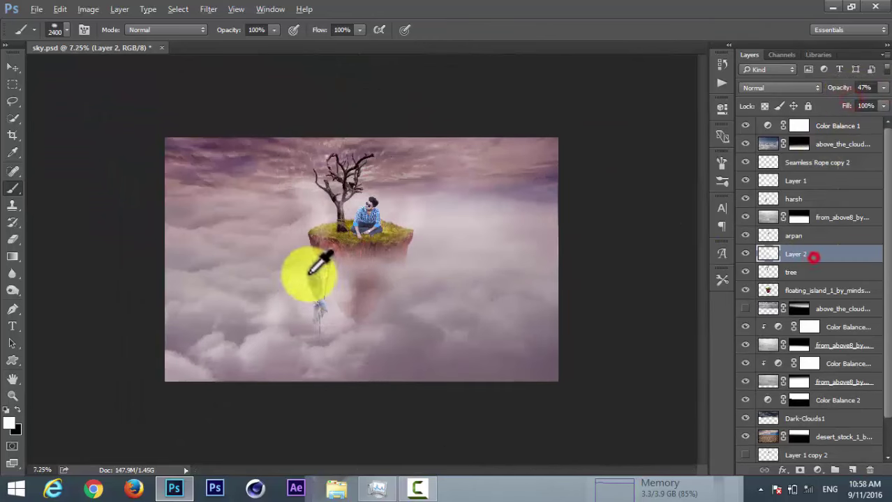
pyautogui.scroll(3, 318, 270)
pyautogui.scroll(-3, 213, 229)
pyautogui.scroll(1, 225, 286)
pyautogui.scroll(1, 314, 314)
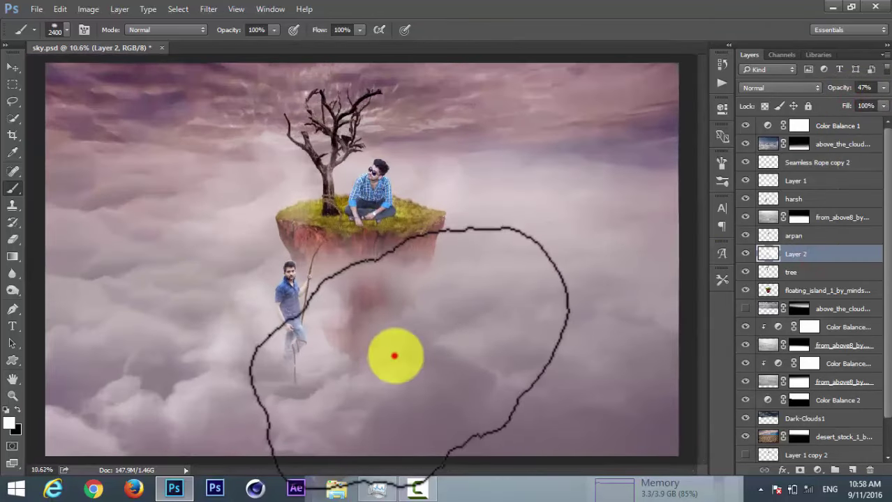
pyautogui.scroll(-1, 447, 235)
pyautogui.scroll(1, 428, 143)
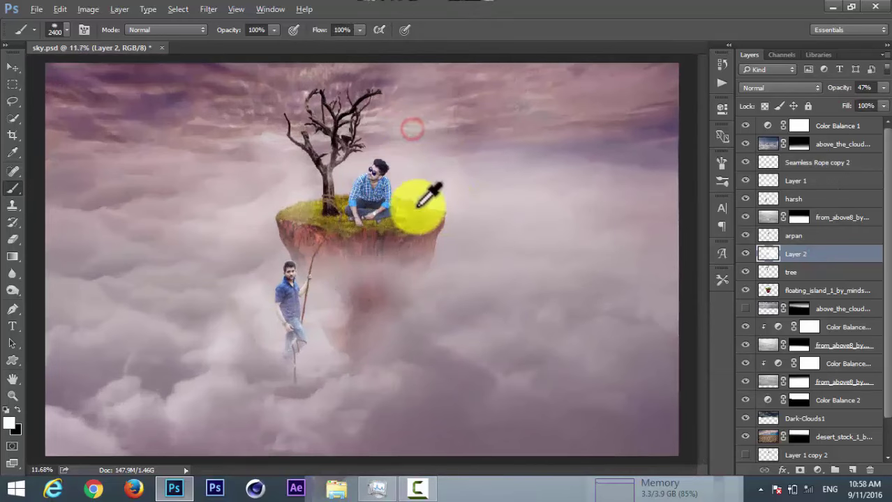
pyautogui.scroll(1, 419, 199)
pyautogui.scroll(-2, 418, 199)
pyautogui.scroll(-1, 422, 199)
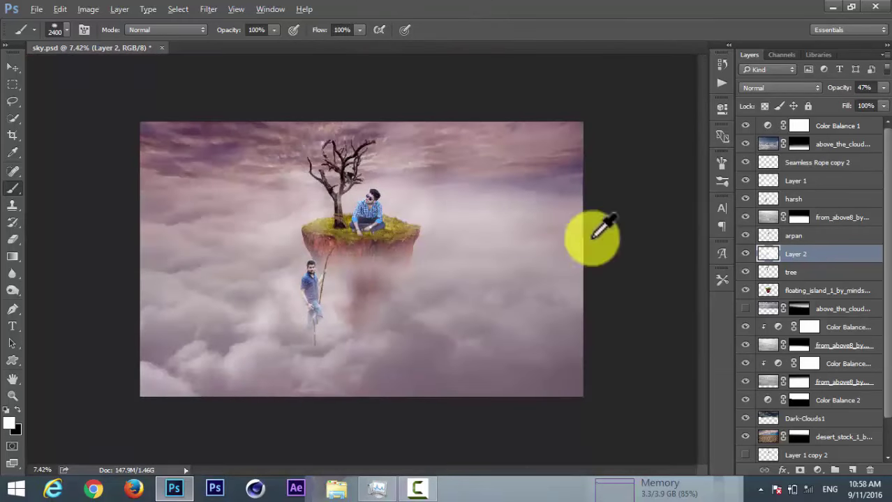
# Step: Lower the Dark-Clouds1 layer's opacity to about 32%
pyautogui.click(813, 418)
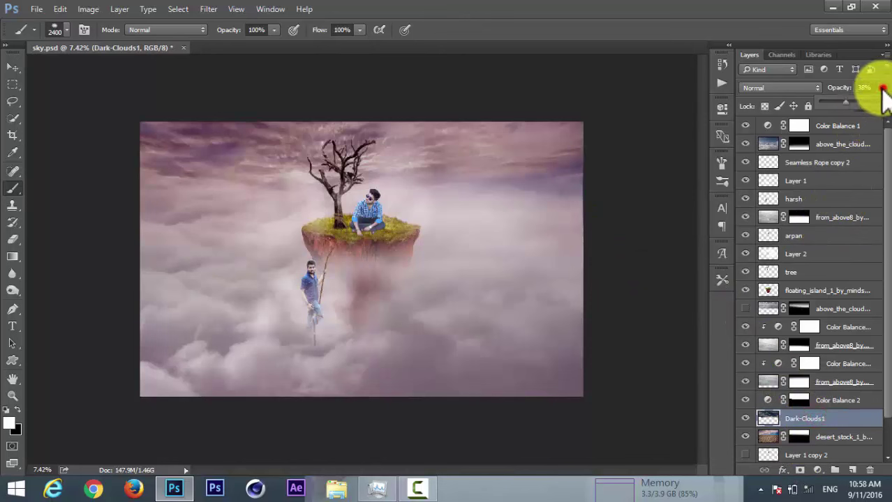
pyautogui.moveTo(836, 105); pyautogui.dragTo(842, 104)
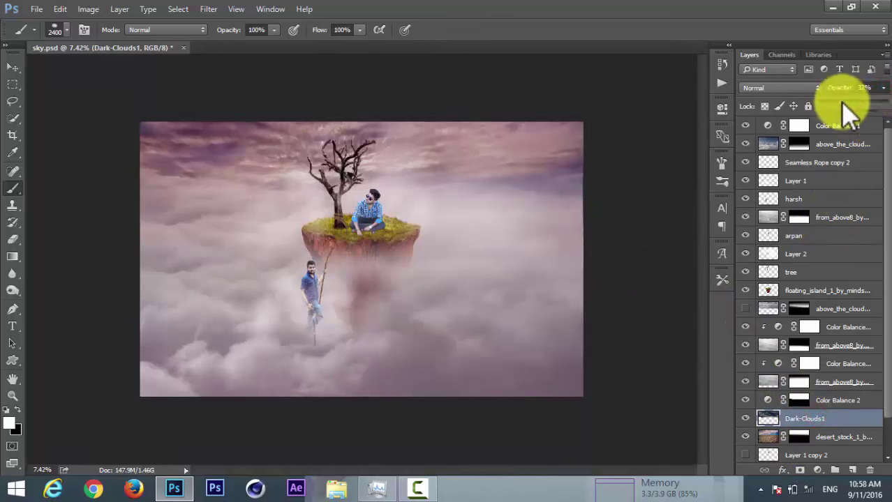
pyautogui.click(841, 144)
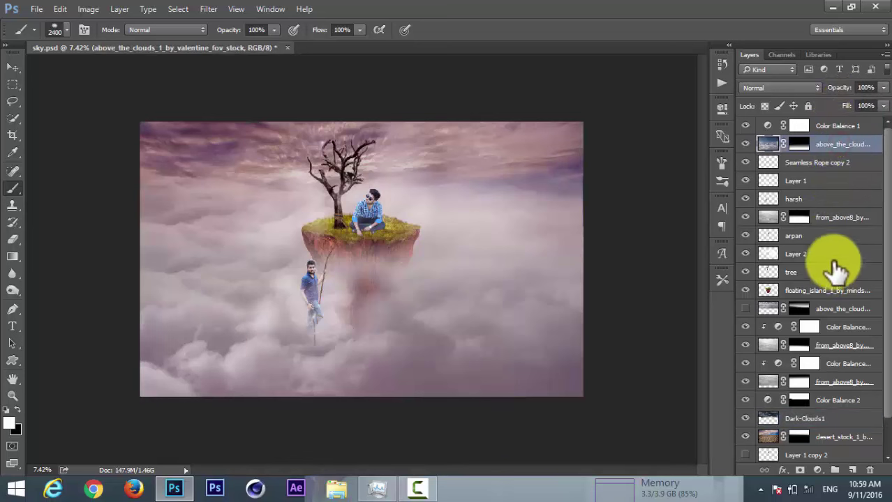
pyautogui.click(827, 290)
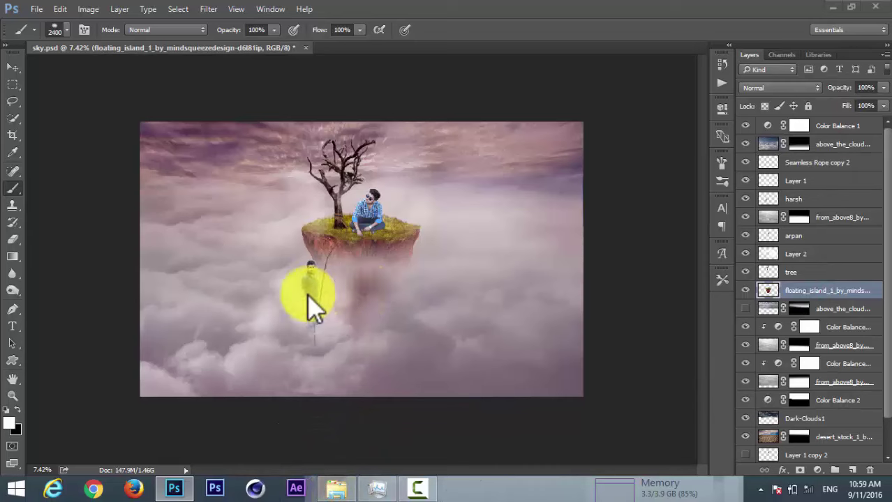
# Step: Drag the Diwali glow image into the composite and enlarge it over most of the canvas
pyautogui.hotkey('alt', 'Tab')
pyautogui.moveTo(342, 306); pyautogui.dragTo(329, 273)
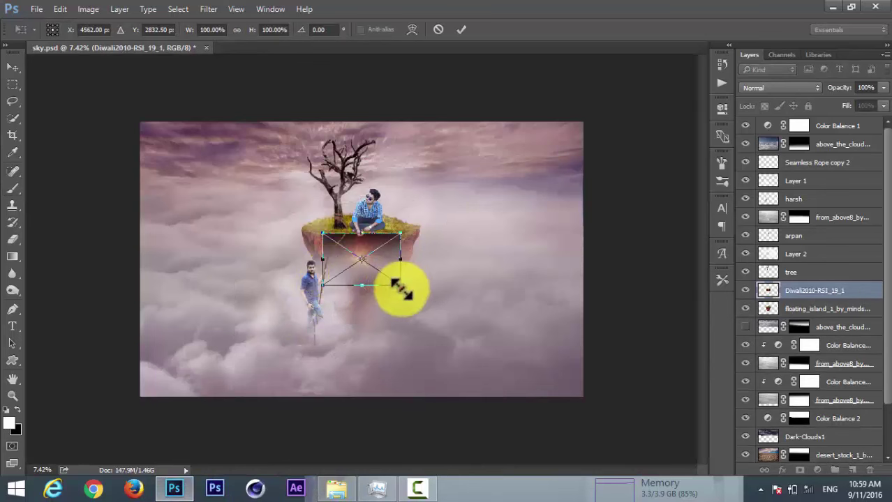
pyautogui.moveTo(398, 293); pyautogui.dragTo(559, 391)
pyautogui.click(461, 29)
# Step: Rasterize the Diwali layer and apply a 77.8-pixel Gaussian Blur
pyautogui.press('b')
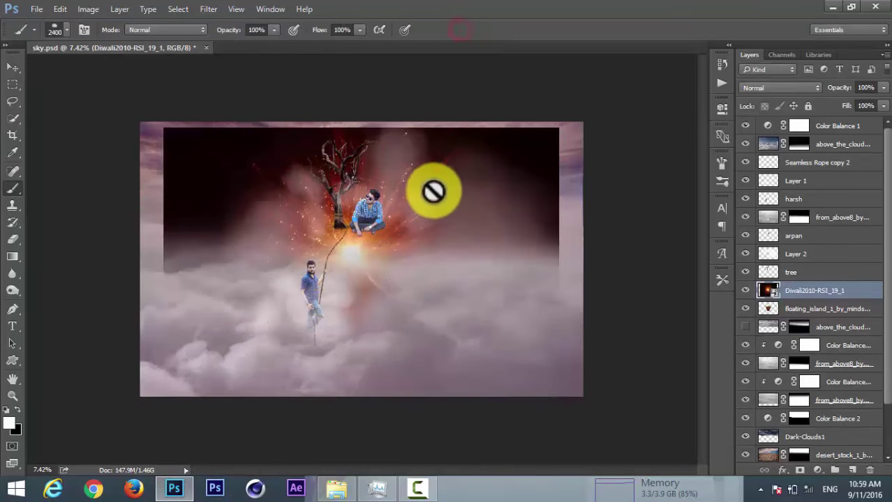
pyautogui.rightClick(834, 300)
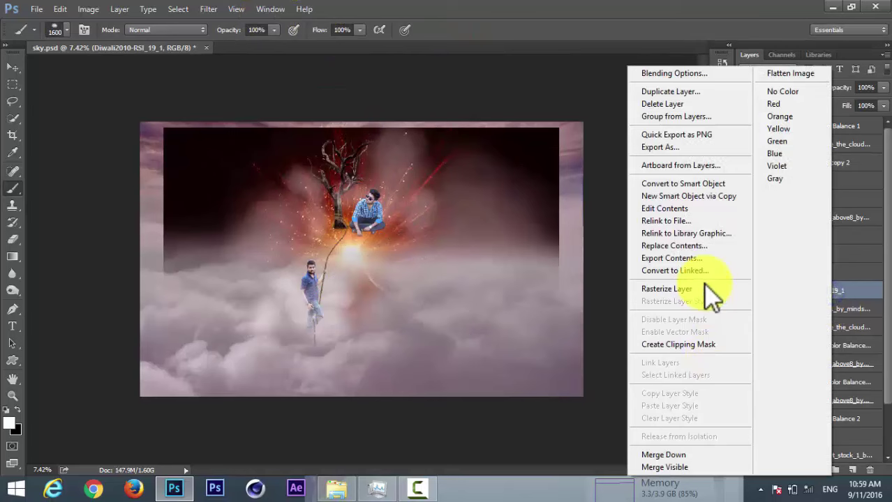
pyautogui.click(710, 293)
pyautogui.click(209, 9)
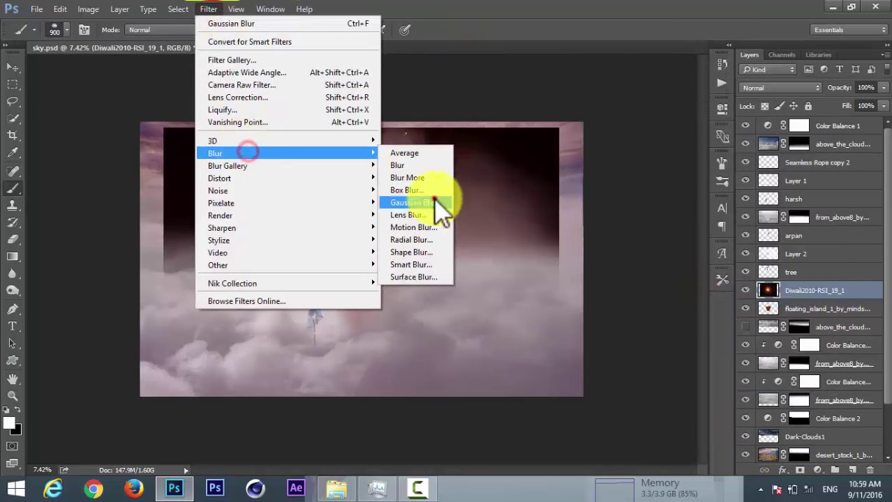
pyautogui.click(439, 199)
pyautogui.moveTo(652, 279); pyautogui.dragTo(662, 281)
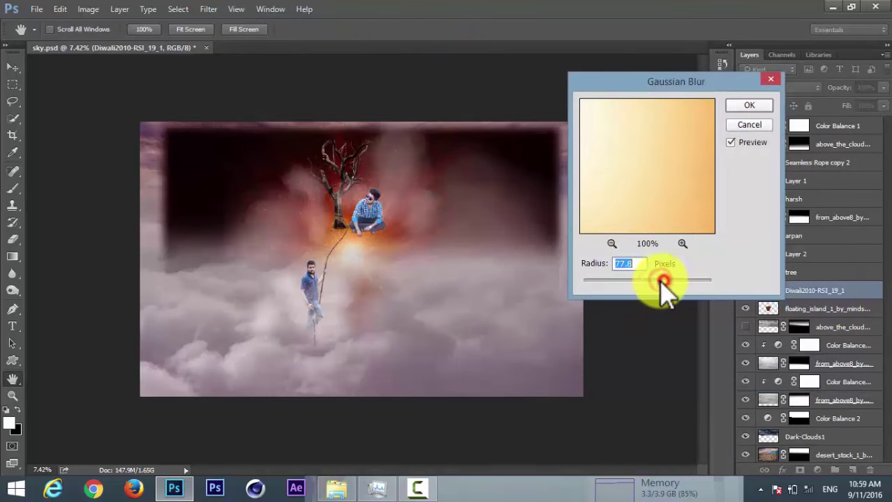
pyautogui.click(748, 106)
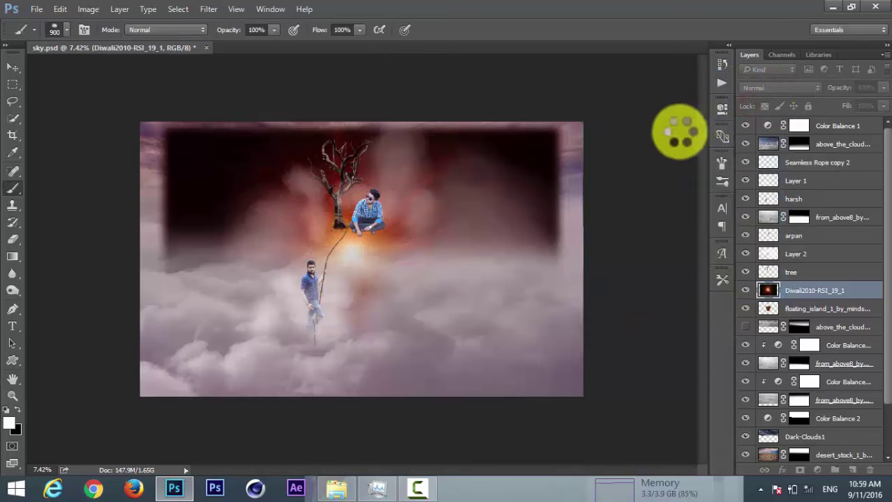
# Step: Set the glow to Screen mode and place it upper left, below the above-the-clouds layer
pyautogui.click(780, 88)
pyautogui.click(785, 173)
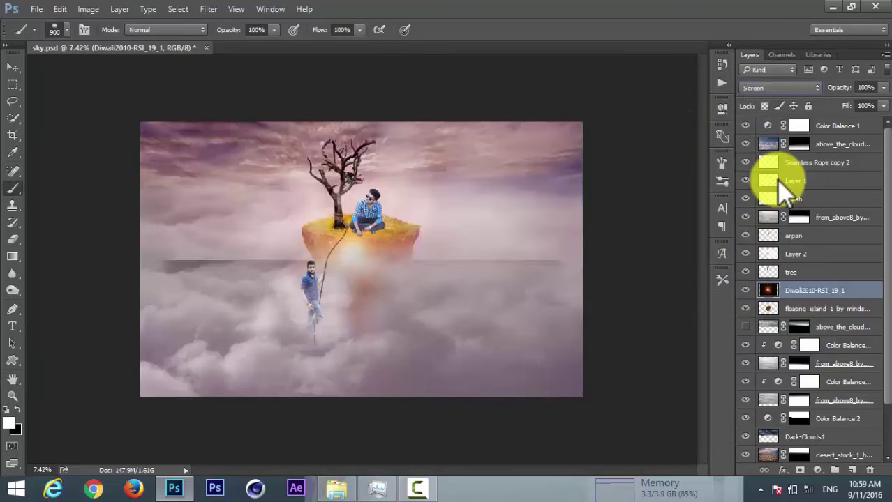
pyautogui.moveTo(355, 262); pyautogui.dragTo(285, 192)
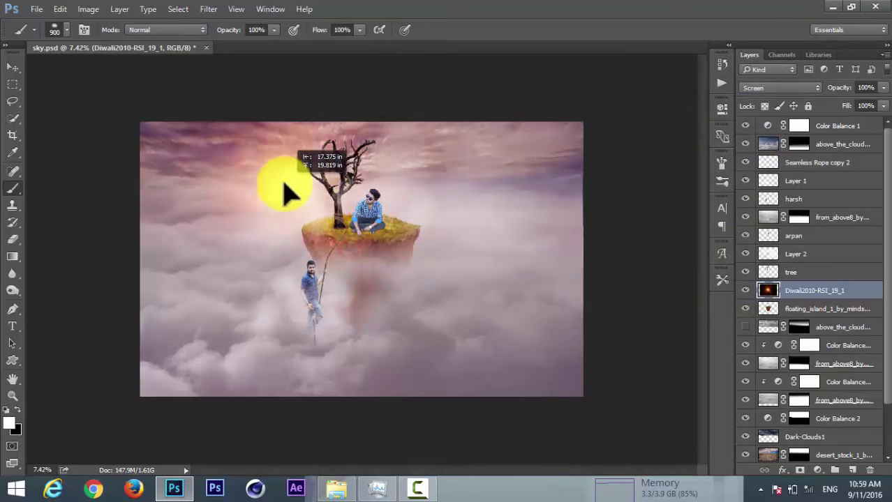
pyautogui.moveTo(753, 293); pyautogui.dragTo(796, 156)
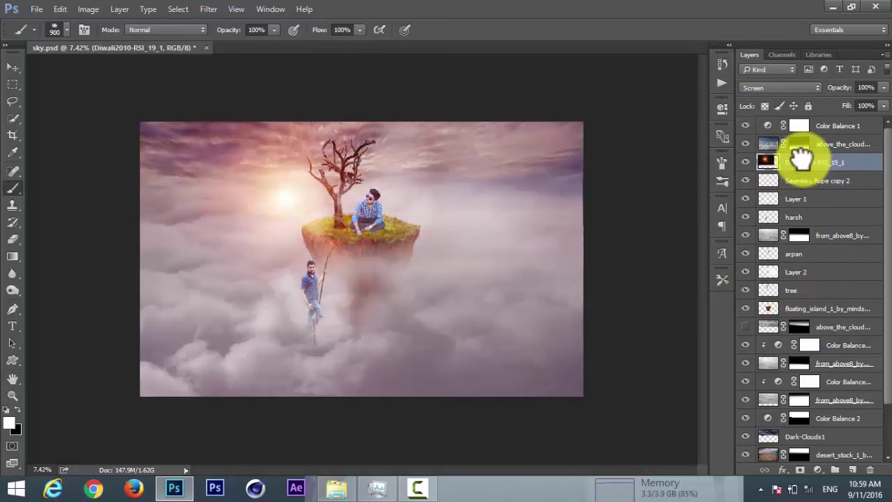
pyautogui.moveTo(360, 234); pyautogui.dragTo(272, 219)
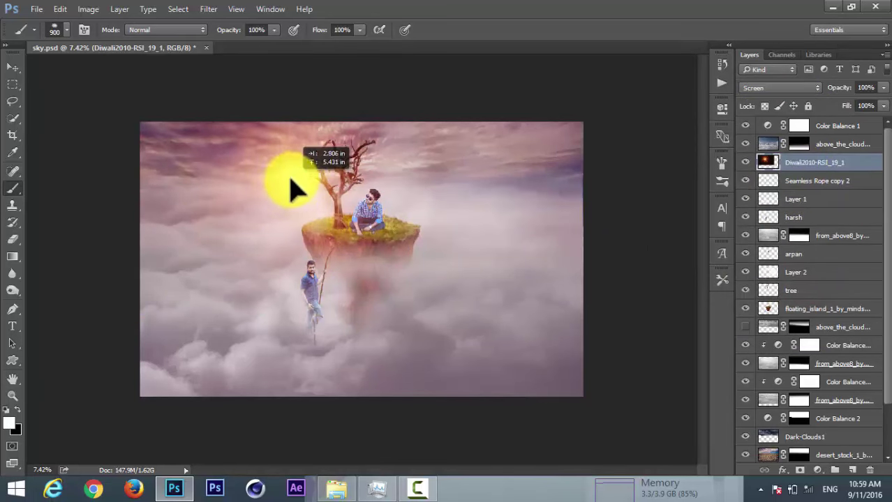
pyautogui.moveTo(272, 220); pyautogui.dragTo(287, 193)
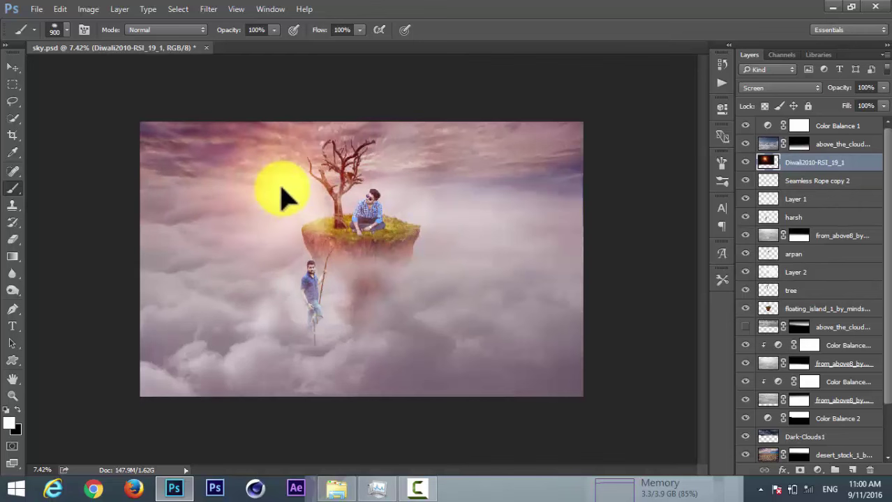
# Step: Enlarge the sun glow to 133% and lower its opacity to 87%
pyautogui.hotkey('ctrl', 't')
pyautogui.moveTo(502, 330); pyautogui.dragTo(572, 374)
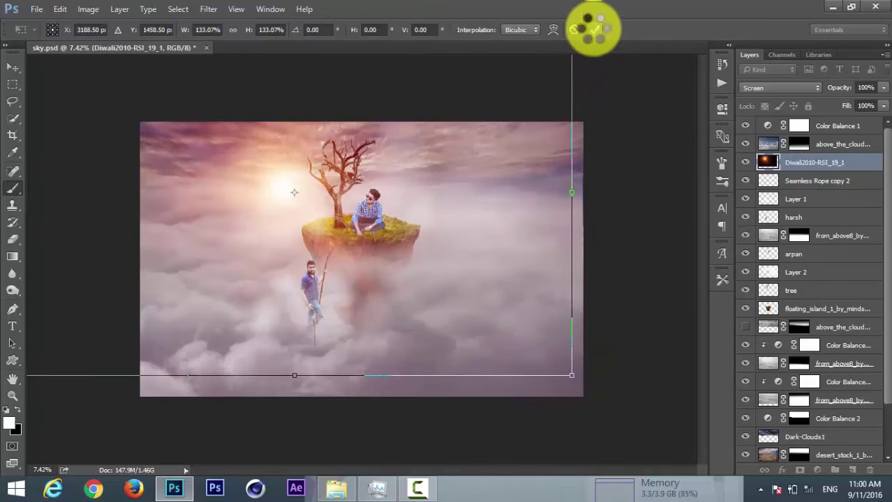
pyautogui.click(575, 30)
pyautogui.hotkey('ctrl', '0')
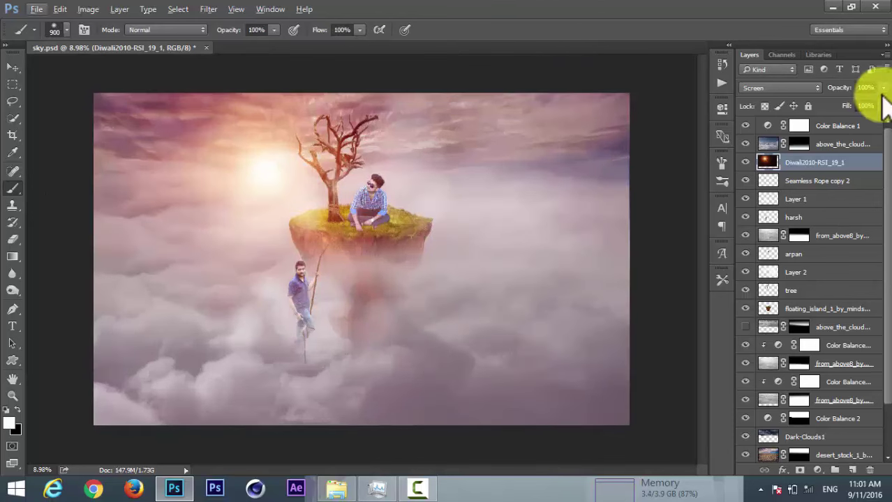
pyautogui.moveTo(881, 110); pyautogui.dragTo(875, 112)
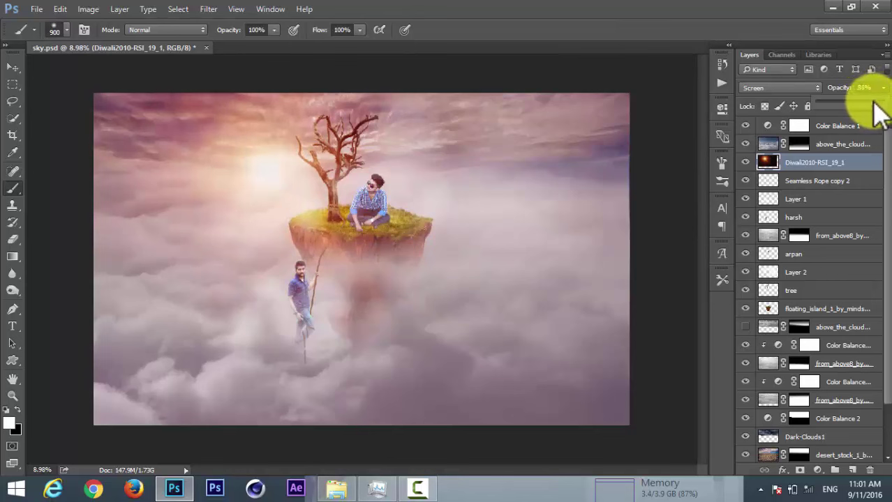
pyautogui.moveTo(880, 112); pyautogui.dragTo(875, 110)
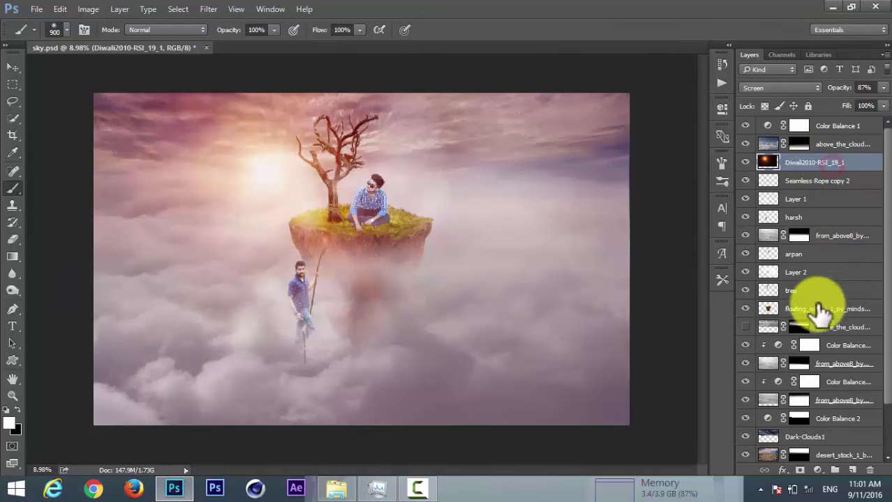
pyautogui.scroll(-1, 880, 272)
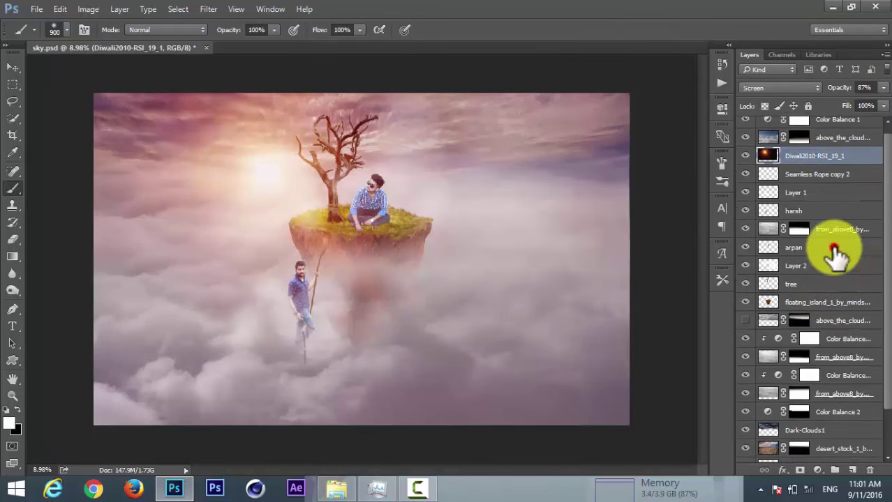
pyautogui.click(833, 249)
# Step: Apply Levels to the arpan layer with input values 39, 0.94 and 243
pyautogui.hotkey('ctrl', 'l')
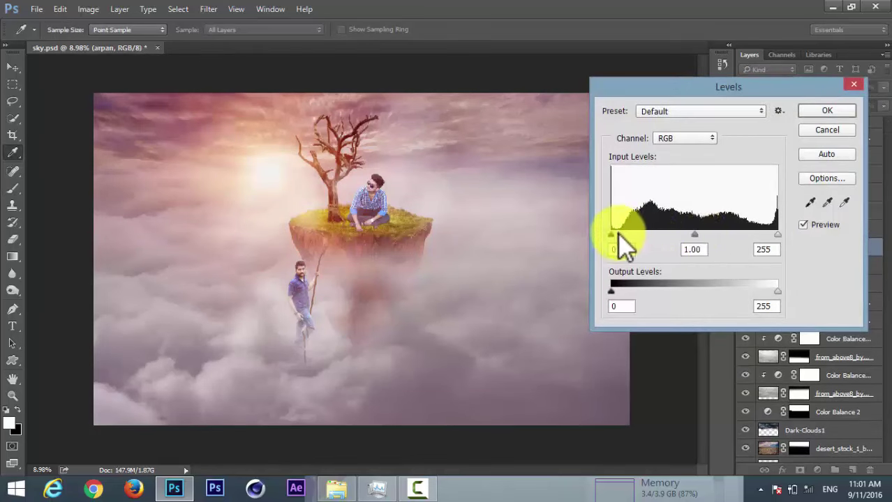
pyautogui.moveTo(629, 234)
pyautogui.mouseDown()
pyautogui.moveTo(653, 241)
pyautogui.moveTo(627, 238)
pyautogui.moveTo(650, 252)
pyautogui.mouseUp()
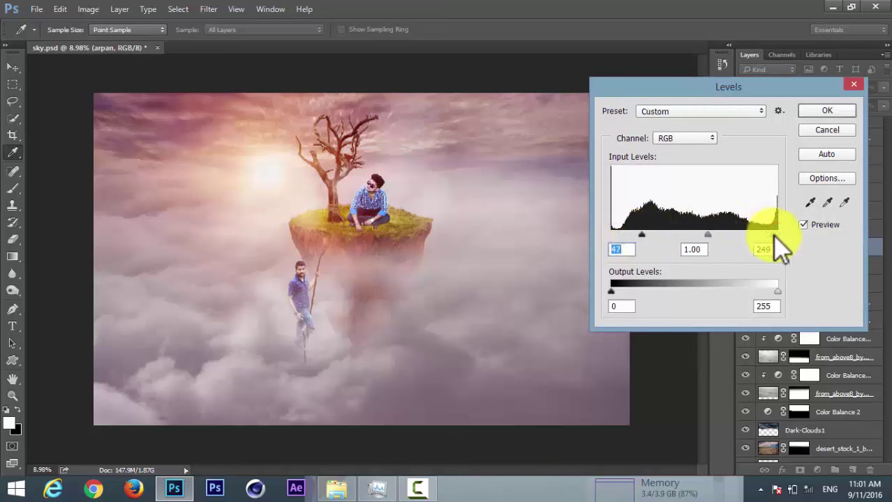
pyautogui.moveTo(775, 234); pyautogui.dragTo(774, 235)
pyautogui.moveTo(710, 236); pyautogui.dragTo(715, 239)
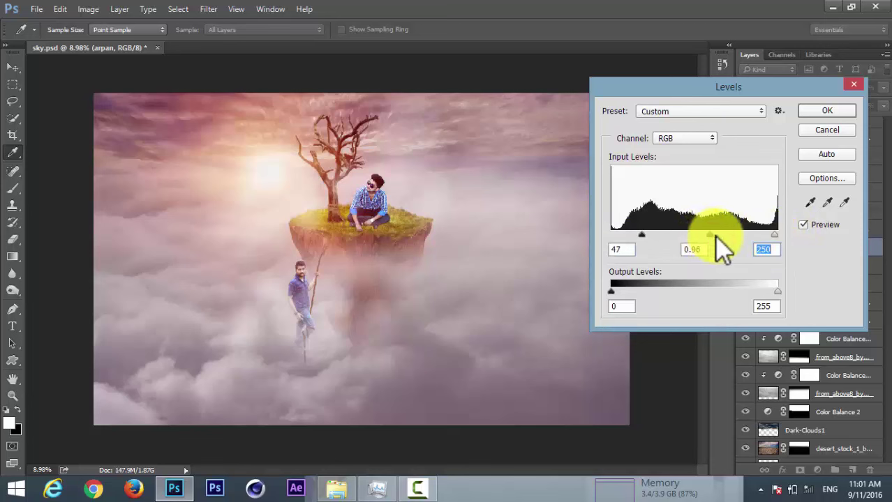
pyautogui.click(711, 236)
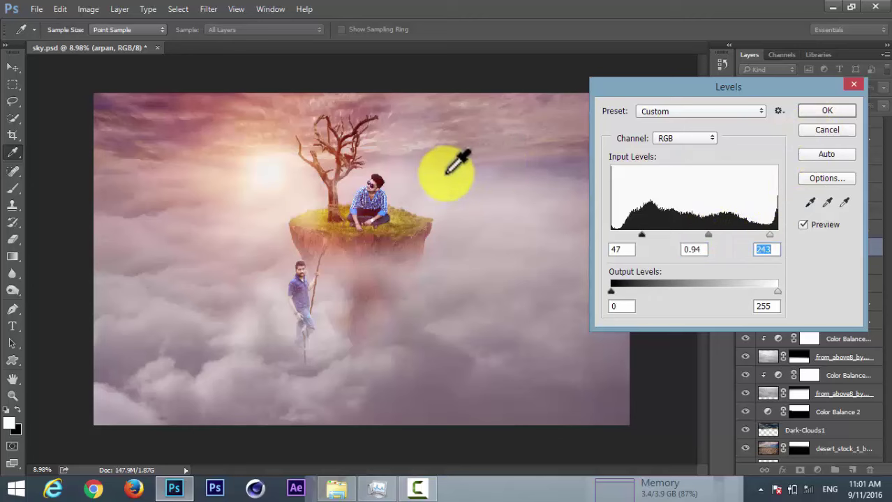
pyautogui.hotkey('ctrl', '+')
pyautogui.hotkey('ctrl', '+')
pyautogui.hotkey('ctrl', '+')
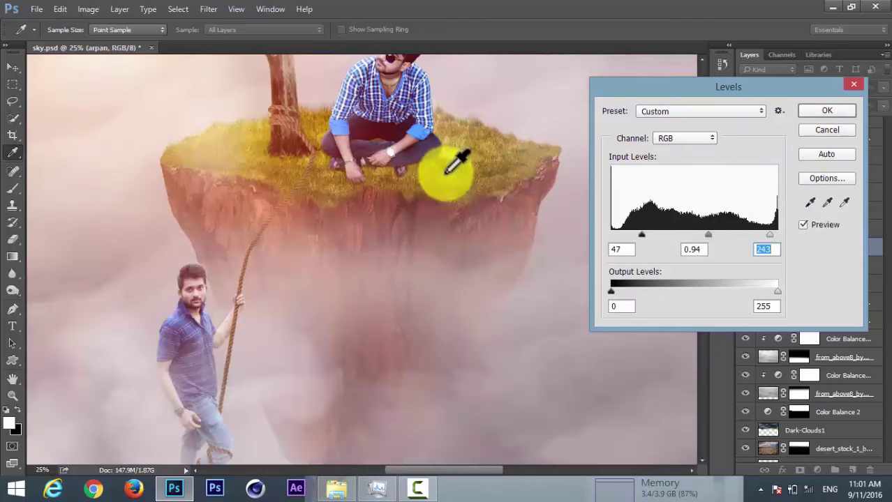
pyautogui.moveTo(431, 159); pyautogui.dragTo(418, 245)
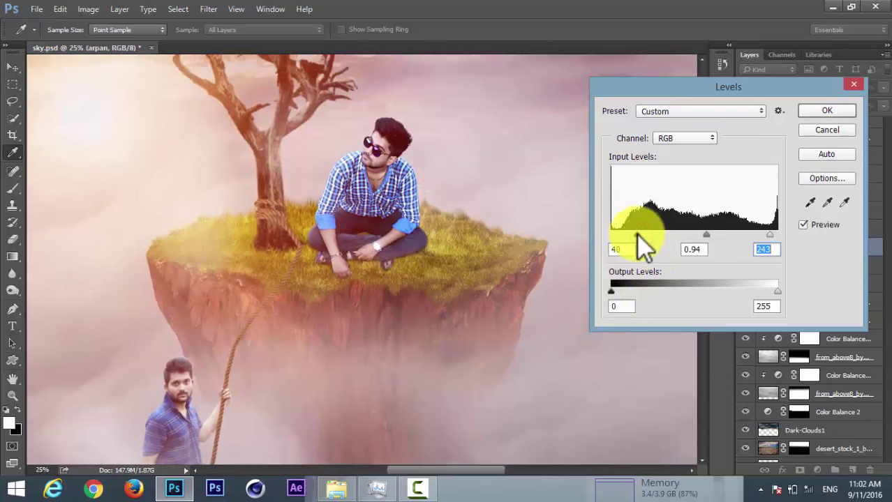
pyautogui.click(822, 116)
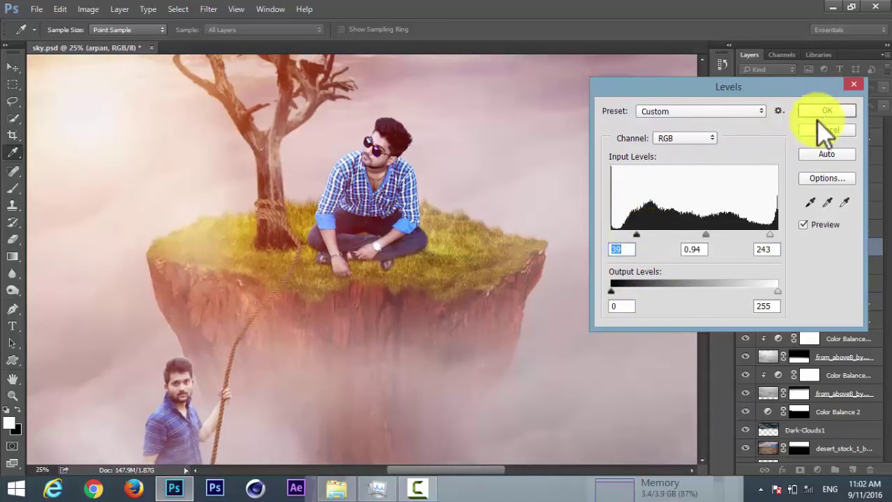
# Step: Commit the Levels change, then select the Seamless Rope copy 2 layer with a small Eraser
pyautogui.press('b')
pyautogui.hotkey('ctrl', '+')
pyautogui.click(780, 213)
pyautogui.hotkey('ctrl', '+')
pyautogui.hotkey('ctrl', '+')
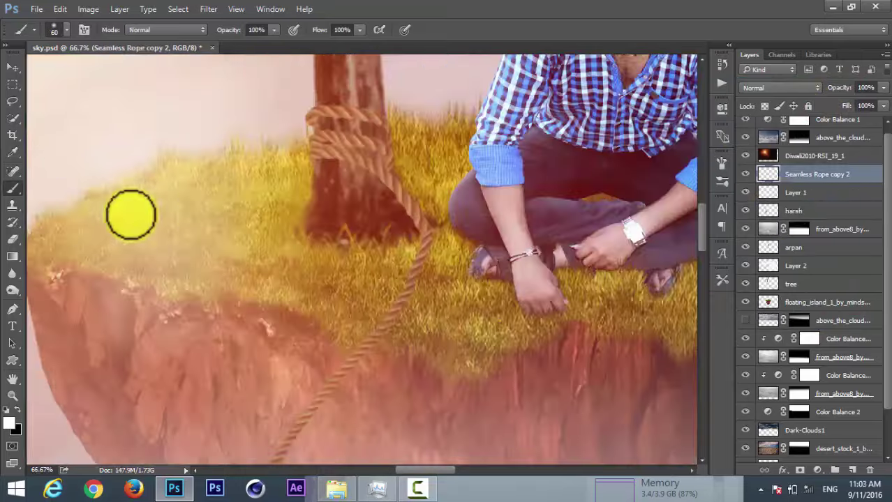
pyautogui.click(12, 239)
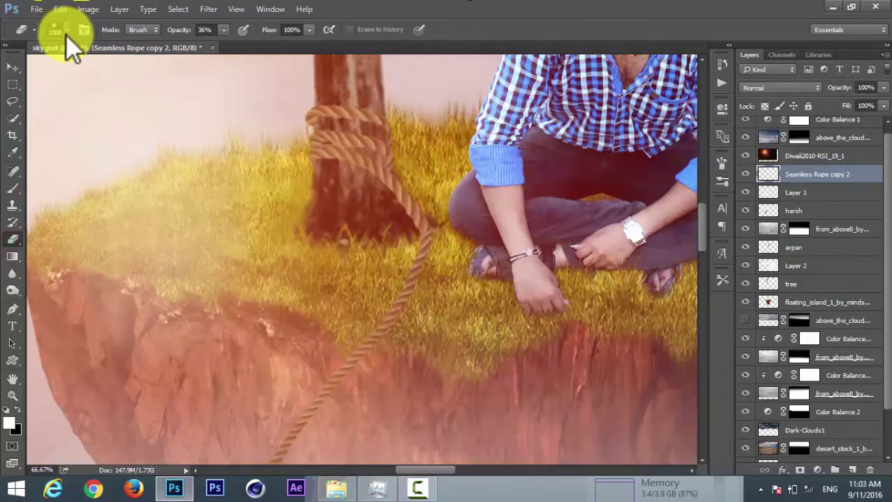
pyautogui.press('[')
pyautogui.press('[')
pyautogui.press('[')
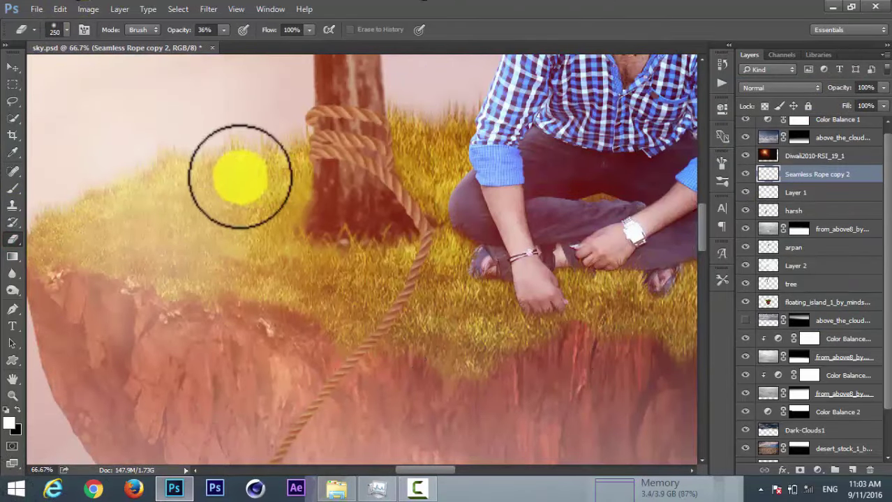
# Step: Erase the rope's end into the turf with a grass brush preset at 36% opacity
pyautogui.click(66, 30)
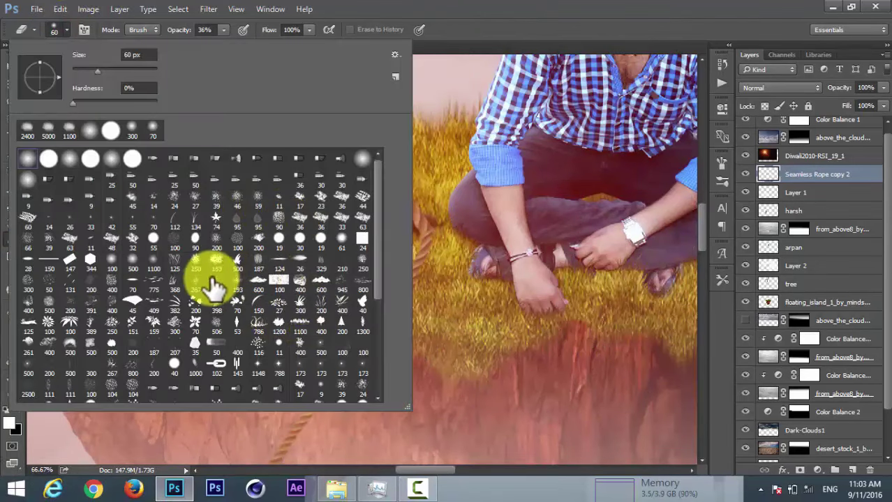
pyautogui.doubleClick(199, 219)
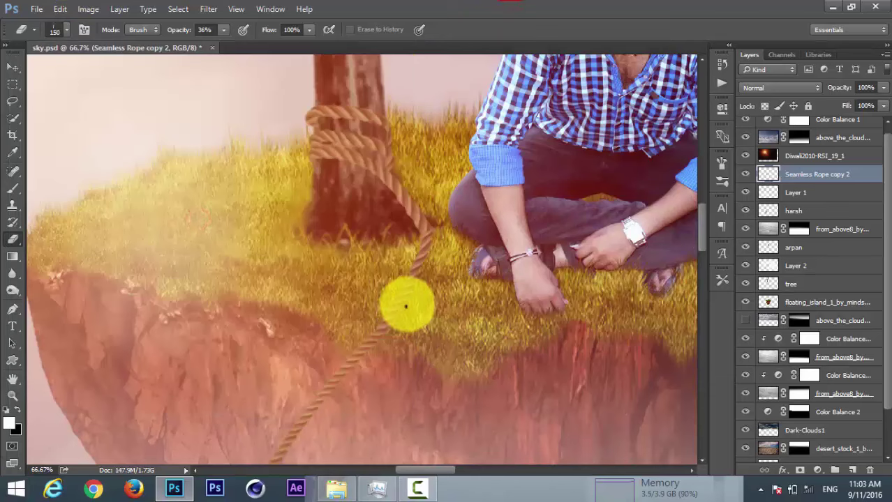
pyautogui.press('[')
pyautogui.press('[')
pyautogui.press('[')
pyautogui.press('[')
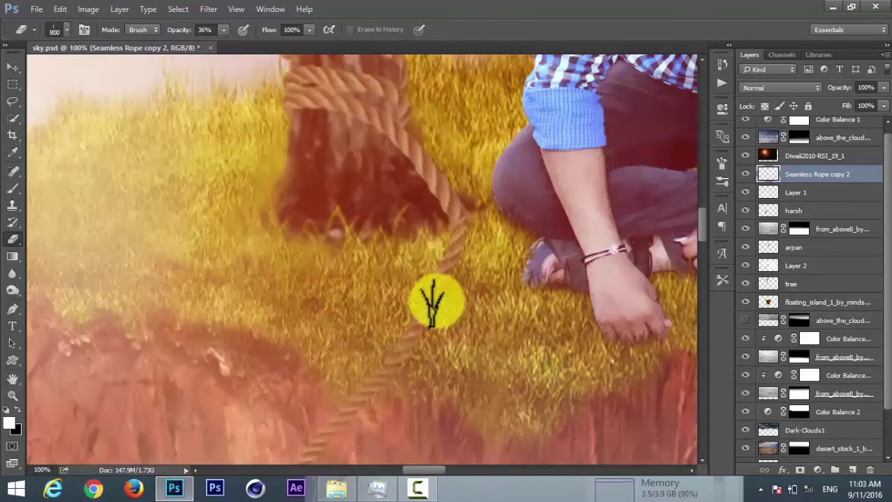
pyautogui.moveTo(434, 298); pyautogui.dragTo(546, 338)
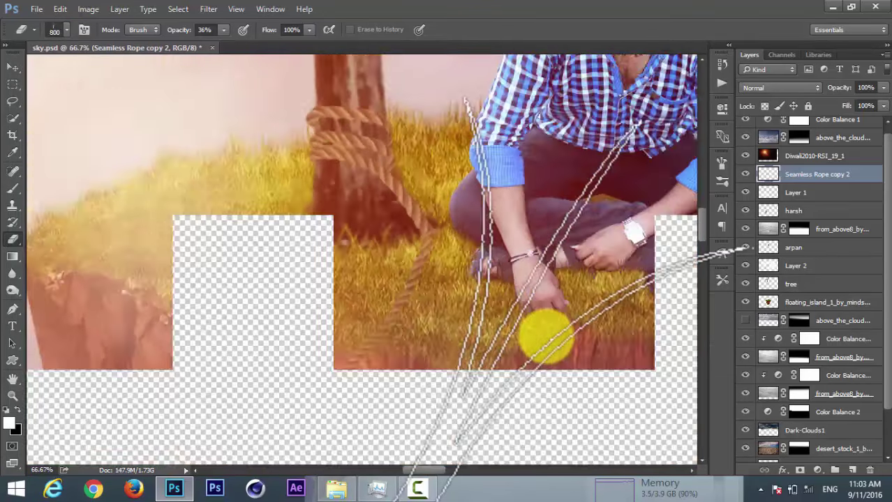
pyautogui.hotkey('ctrl', '-')
pyautogui.hotkey('ctrl', '-')
pyautogui.hotkey('ctrl', '-')
pyautogui.hotkey('ctrl', '-')
pyautogui.hotkey('ctrl', '-')
pyautogui.hotkey('ctrl', '-')
pyautogui.click(792, 210)
pyautogui.hotkey('ctrl', 'l')
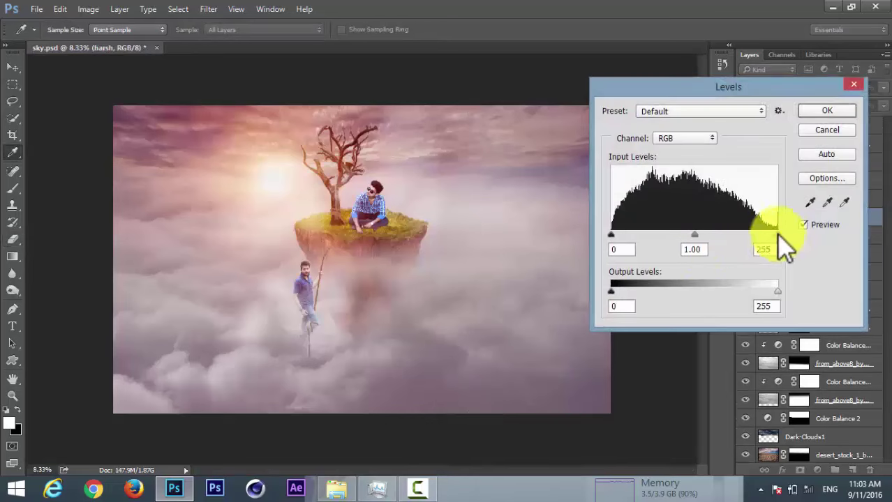
# Step: Set the climber's Levels black input to 34 and white input to 242
pyautogui.moveTo(779, 235)
pyautogui.mouseDown()
pyautogui.moveTo(737, 239)
pyautogui.moveTo(826, 238)
pyautogui.mouseUp()
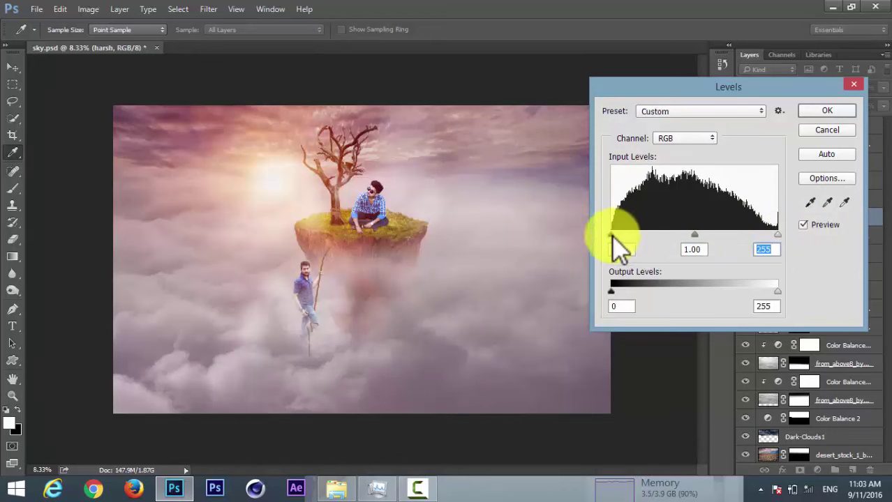
pyautogui.moveTo(612, 235); pyautogui.dragTo(634, 236)
pyautogui.write('242')
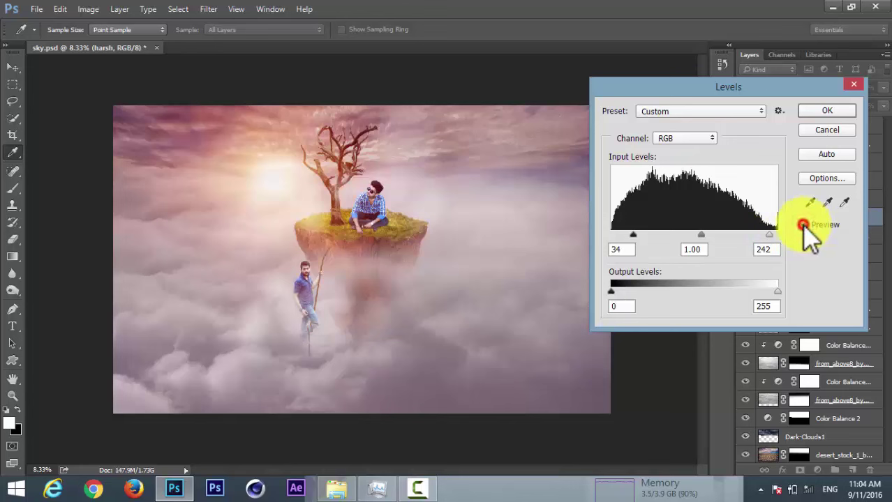
# Step: Confirm the climber's Levels and dodge his highlights with Midtones at 100%
pyautogui.click(827, 113)
pyautogui.press('e')
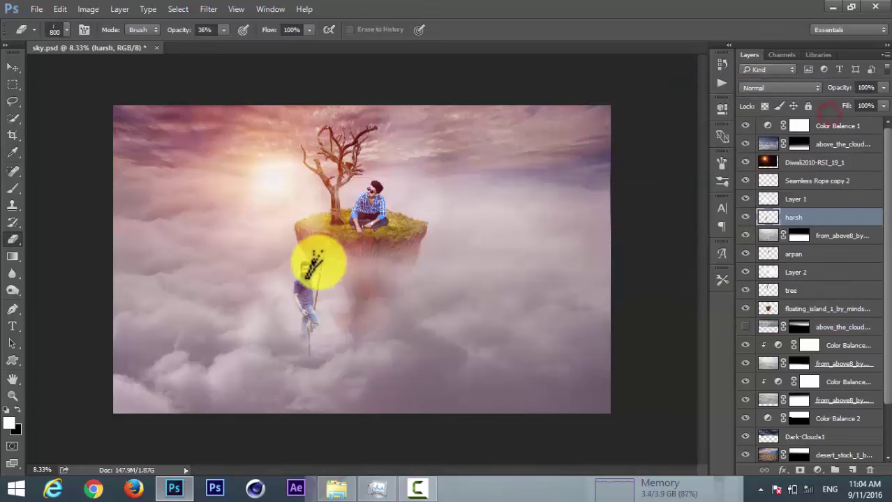
pyautogui.hotkey('ctrl', '+')
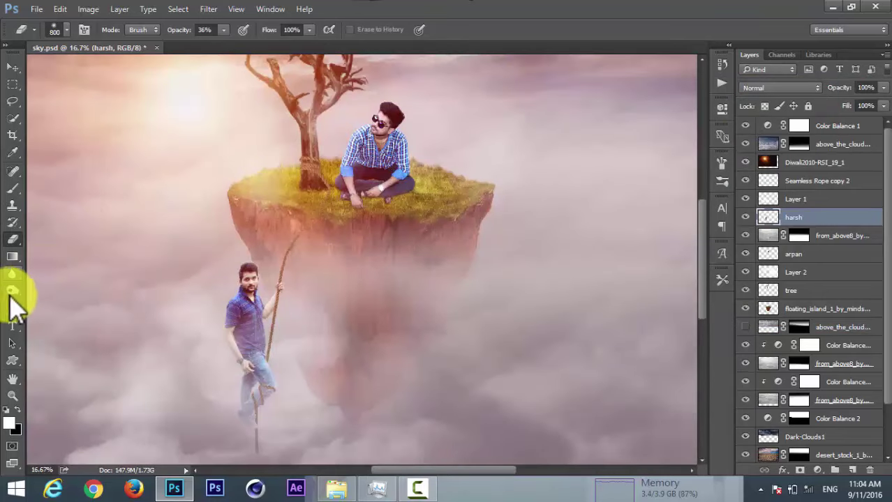
pyautogui.click(12, 290)
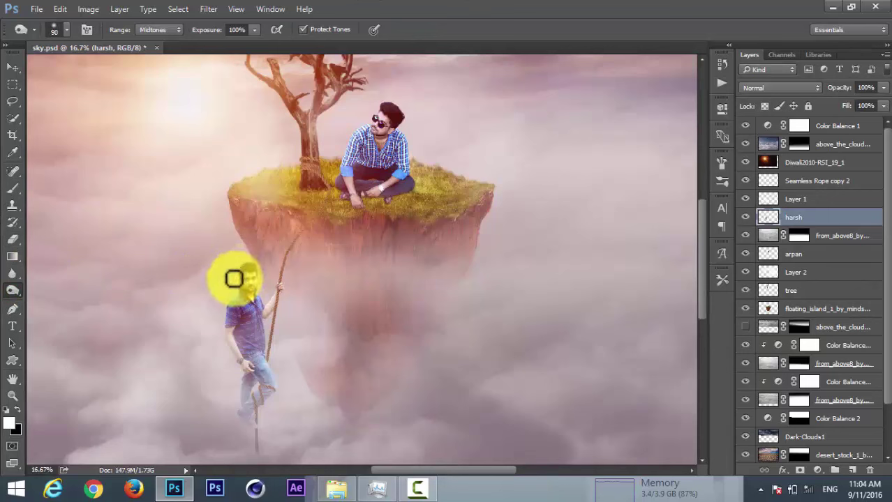
pyautogui.scroll(1, 240, 264)
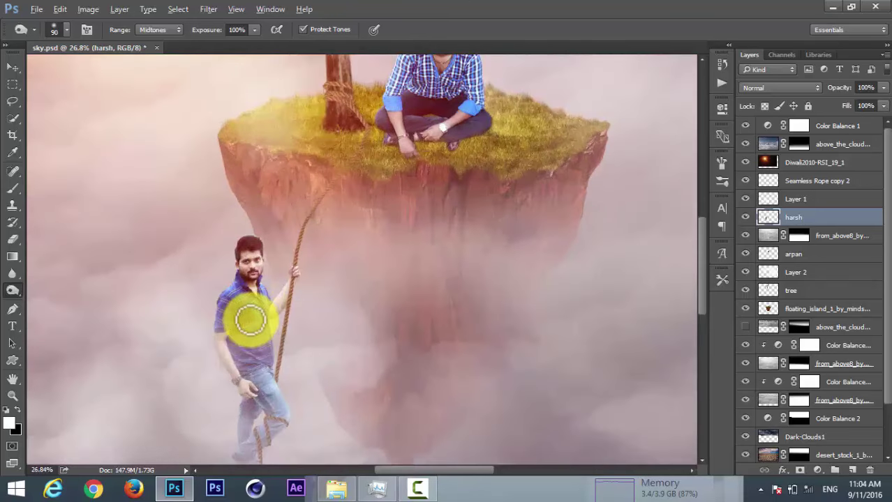
pyautogui.scroll(1, 239, 265)
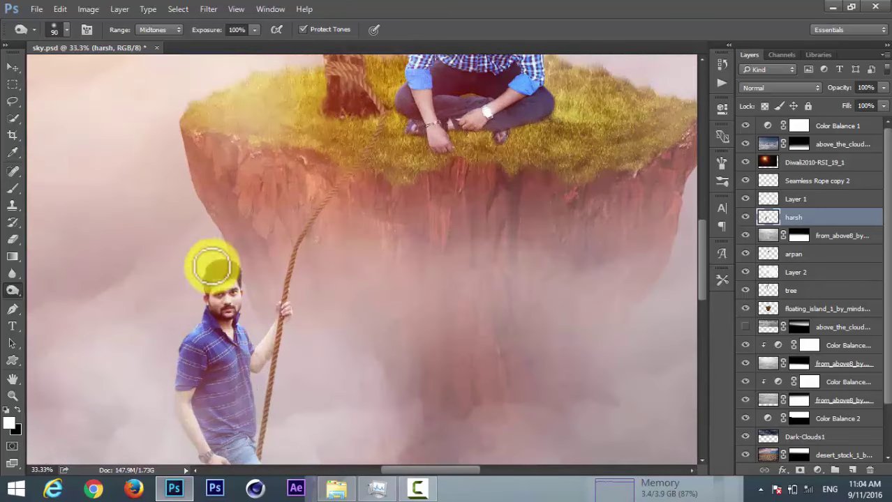
# Step: Clean the climber's head edge with the Eraser at size 70 and 100% opacity
pyautogui.click(13, 238)
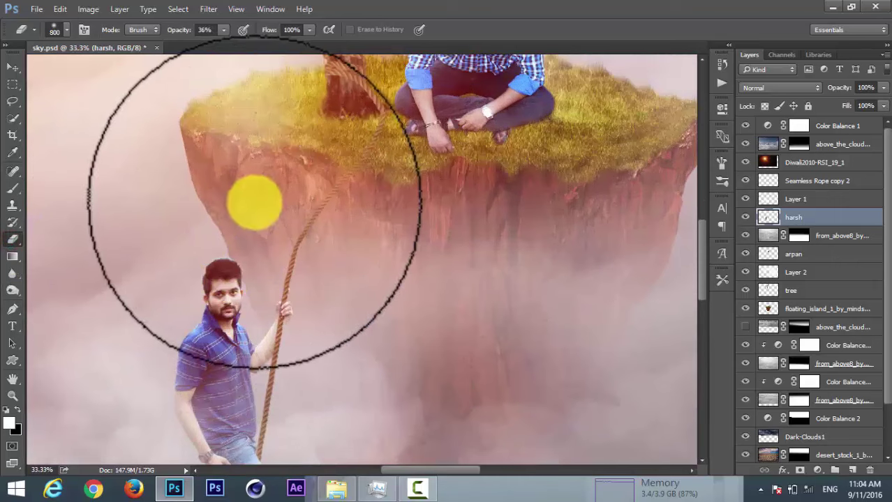
pyautogui.press('[')
pyautogui.press('[')
pyautogui.press('[')
pyautogui.press('[')
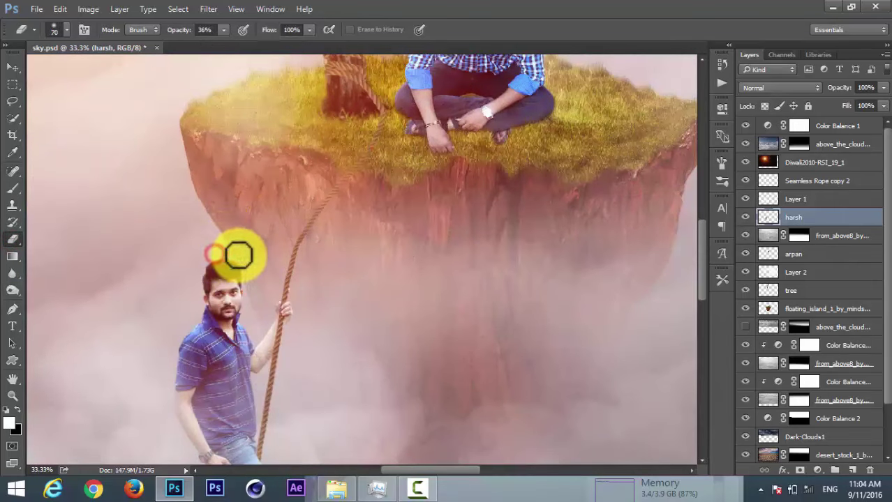
pyautogui.moveTo(225, 45); pyautogui.dragTo(283, 49)
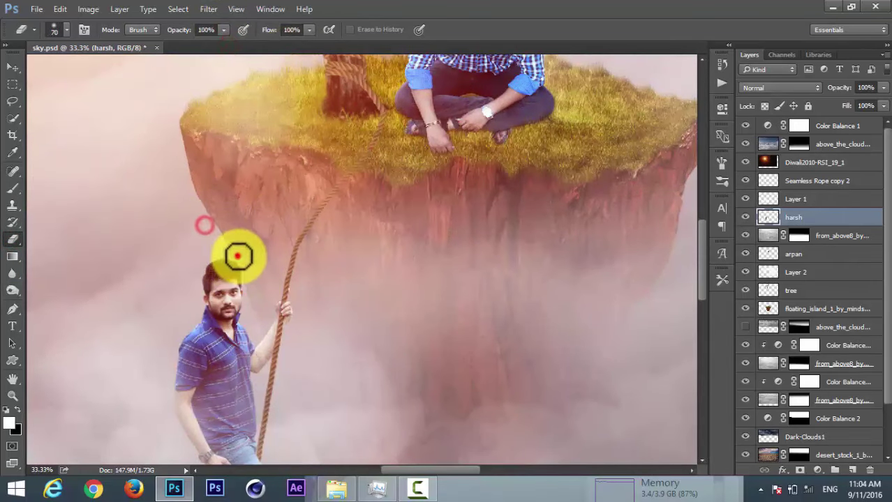
# Step: Dodge highlights on the seated man's hair and legs
pyautogui.click(13, 291)
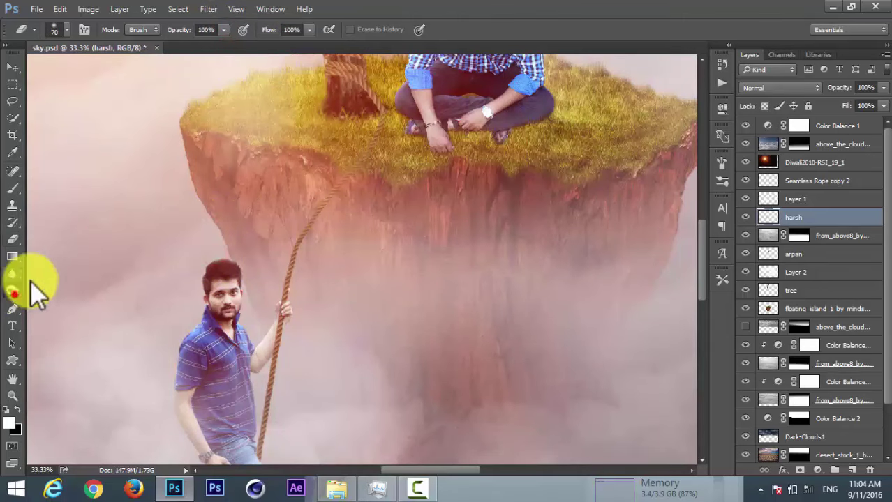
pyautogui.moveTo(435, 97); pyautogui.dragTo(324, 248)
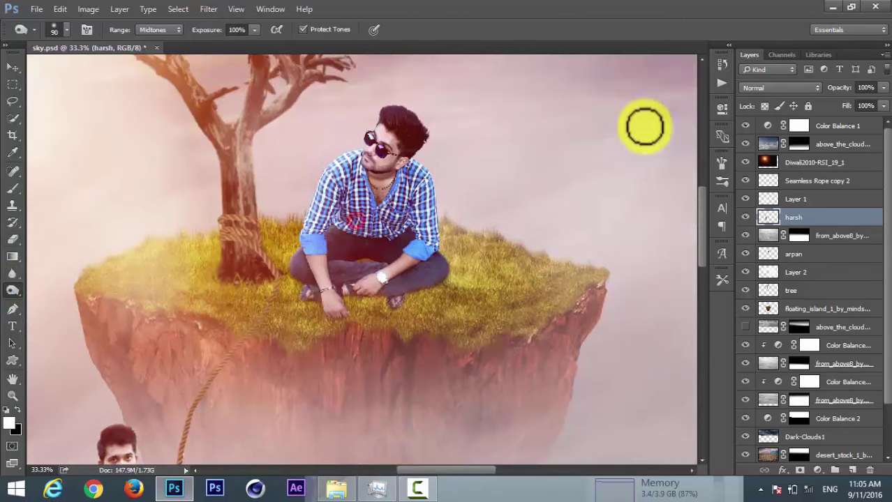
pyautogui.click(809, 254)
pyautogui.moveTo(391, 106); pyautogui.dragTo(422, 143)
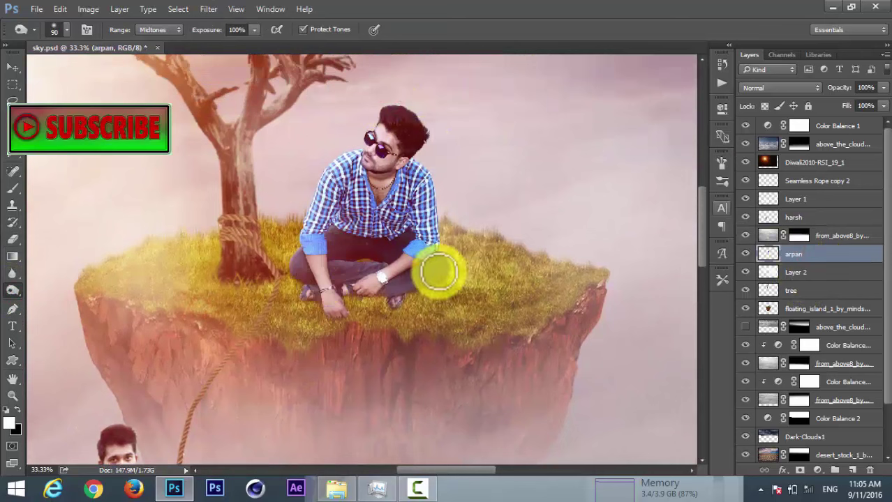
pyautogui.moveTo(344, 268)
pyautogui.mouseDown()
pyautogui.moveTo(370, 264)
pyautogui.moveTo(329, 250)
pyautogui.moveTo(372, 258)
pyautogui.moveTo(299, 279)
pyautogui.moveTo(307, 299)
pyautogui.moveTo(392, 303)
pyautogui.mouseUp()
# Step: Move the glow copy layer to the top of the layer stack
pyautogui.hotkey('ctrl', '-')
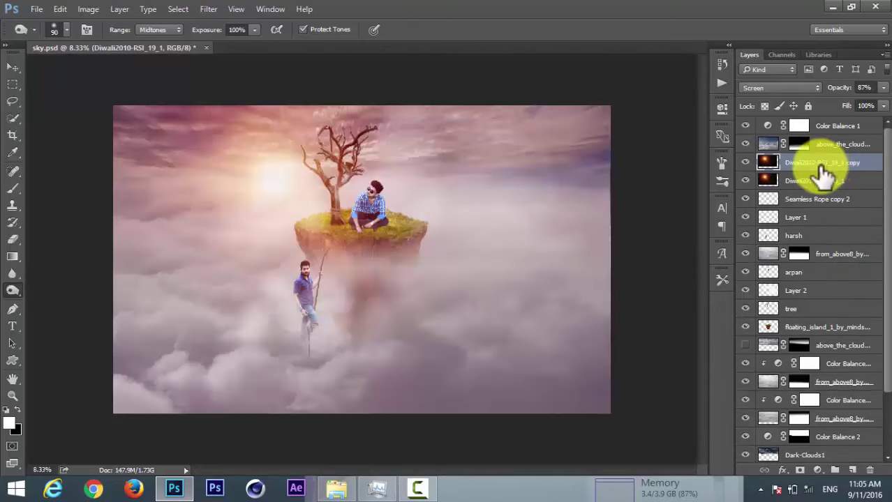
pyautogui.moveTo(823, 385); pyautogui.dragTo(827, 335)
pyautogui.moveTo(279, 239)
pyautogui.mouseDown()
pyautogui.moveTo(398, 398)
pyautogui.moveTo(358, 304)
pyautogui.moveTo(488, 298)
pyautogui.moveTo(480, 376)
pyautogui.moveTo(503, 314)
pyautogui.mouseUp()
pyautogui.moveTo(802, 265); pyautogui.dragTo(796, 159)
pyautogui.moveTo(487, 310)
pyautogui.keyDown('ctrl'); pyautogui.mouseDown()
pyautogui.moveTo(432, 384)
pyautogui.moveTo(385, 390)
pyautogui.moveTo(318, 378)
pyautogui.moveTo(419, 335)
pyautogui.mouseUp(); pyautogui.keyUp('ctrl')
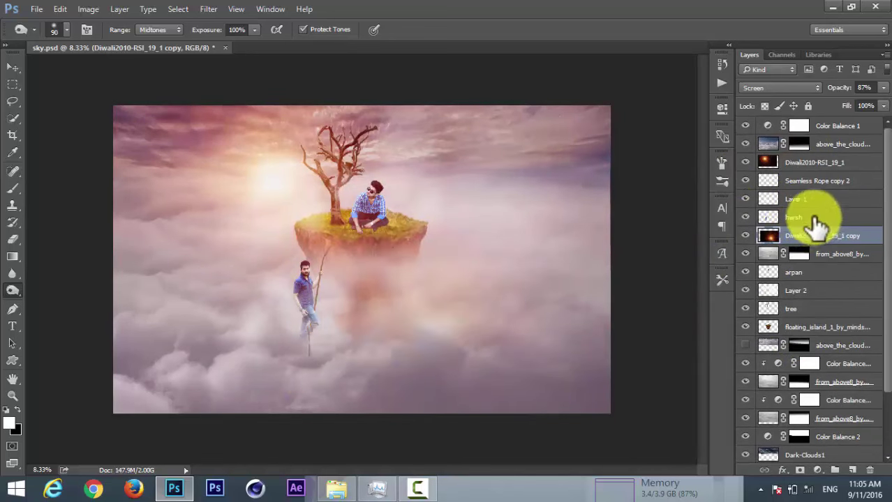
pyautogui.moveTo(818, 234); pyautogui.dragTo(812, 120)
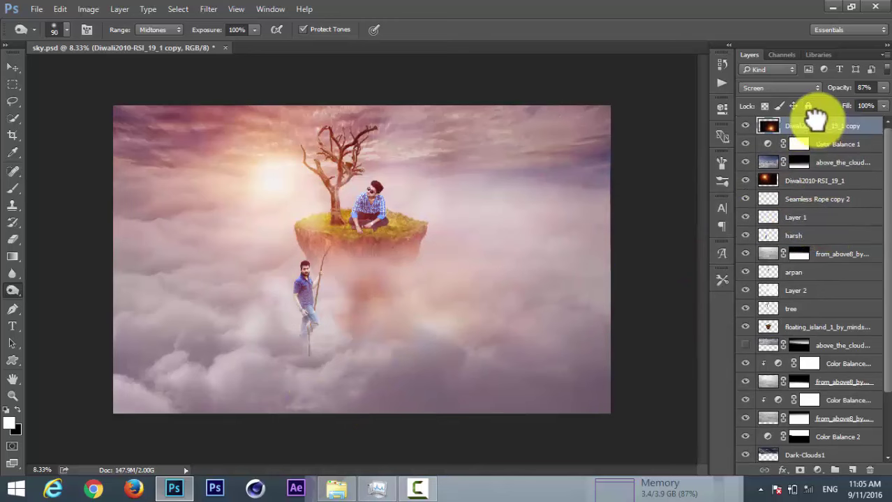
pyautogui.keyDown('ctrl'); pyautogui.moveTo(432, 339); pyautogui.dragTo(249, 362); pyautogui.keyUp('ctrl')
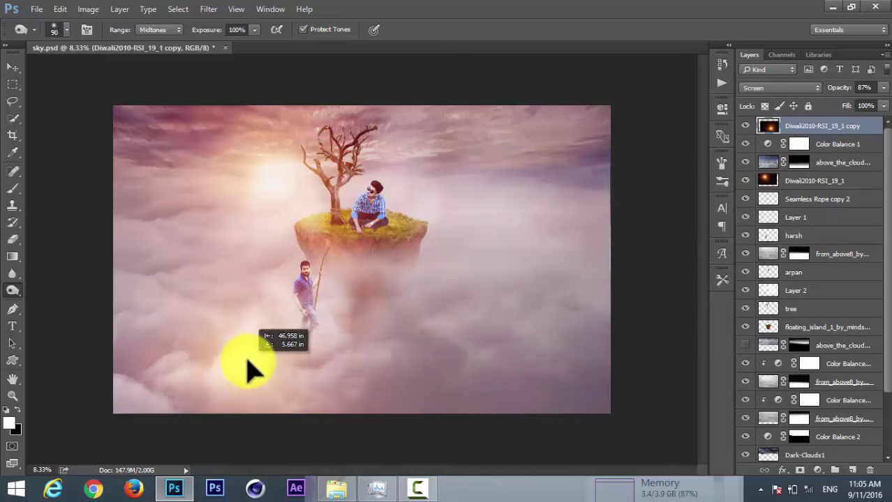
# Step: Stretch the glow copy wide and tall across the whole scene and commit
pyautogui.hotkey('ctrl', 't')
pyautogui.moveTo(571, 368); pyautogui.dragTo(846, 342)
pyautogui.scroll(-5, 199, 315)
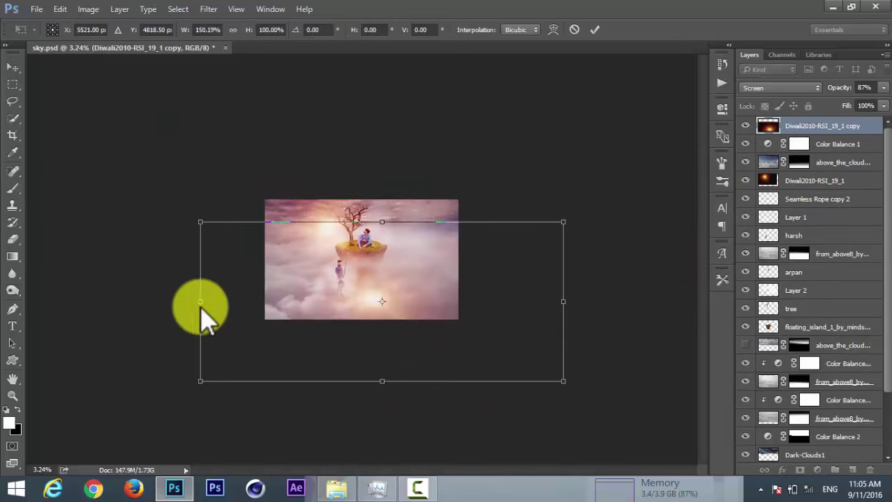
pyautogui.moveTo(198, 301); pyautogui.dragTo(39, 301)
pyautogui.moveTo(563, 301); pyautogui.dragTo(696, 302)
pyautogui.moveTo(375, 381); pyautogui.dragTo(354, 481)
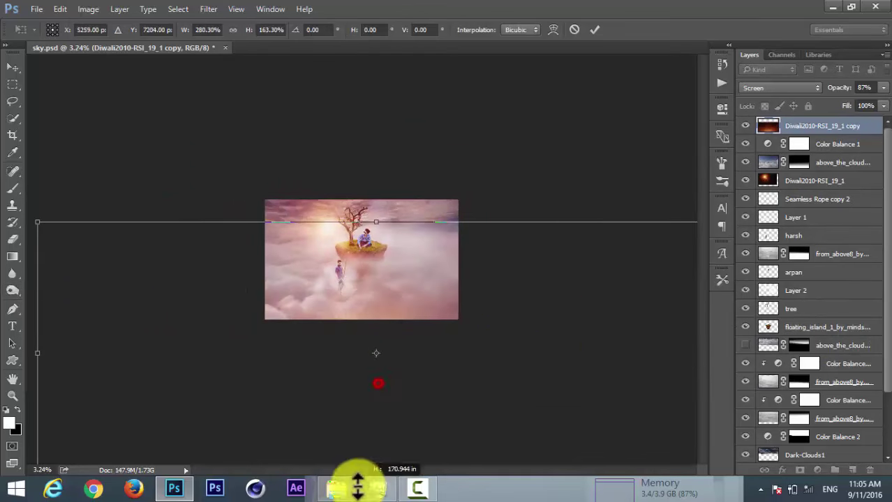
pyautogui.moveTo(376, 219); pyautogui.dragTo(377, 135)
pyautogui.moveTo(395, 317); pyautogui.dragTo(389, 350)
pyautogui.click(595, 29)
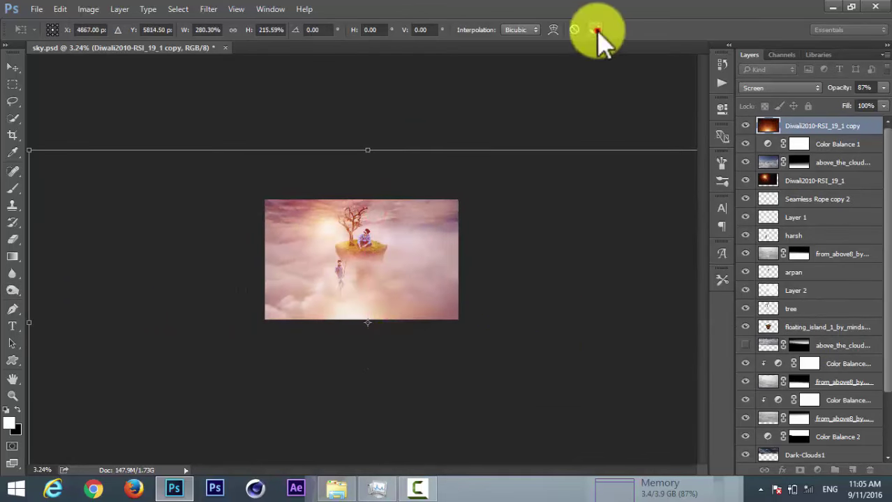
pyautogui.press('o')
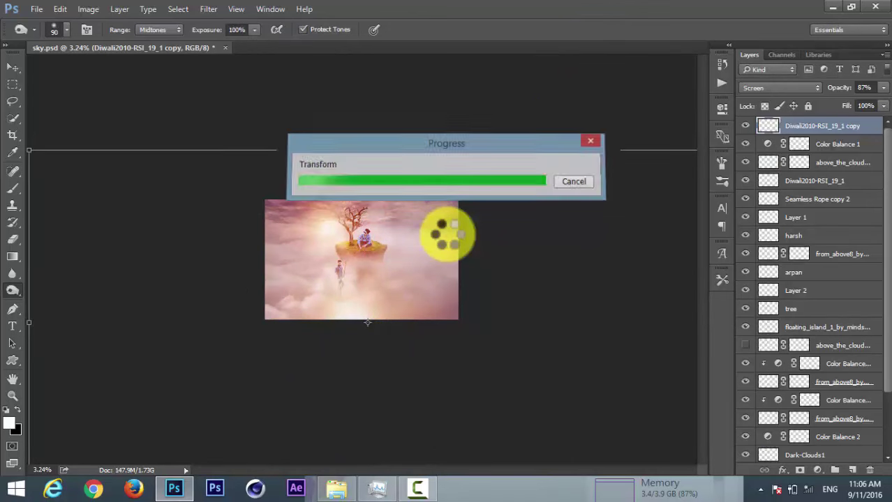
# Step: Fade the glow copy to 27% opacity
pyautogui.hotkey('ctrl', '+')
pyautogui.hotkey('ctrl', '+')
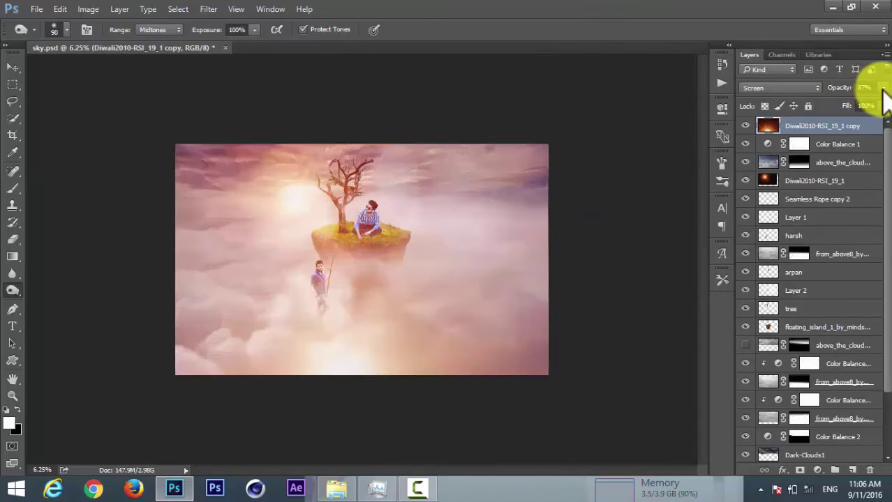
pyautogui.moveTo(883, 88)
pyautogui.mouseDown()
pyautogui.moveTo(841, 110)
pyautogui.moveTo(841, 102)
pyautogui.mouseUp()
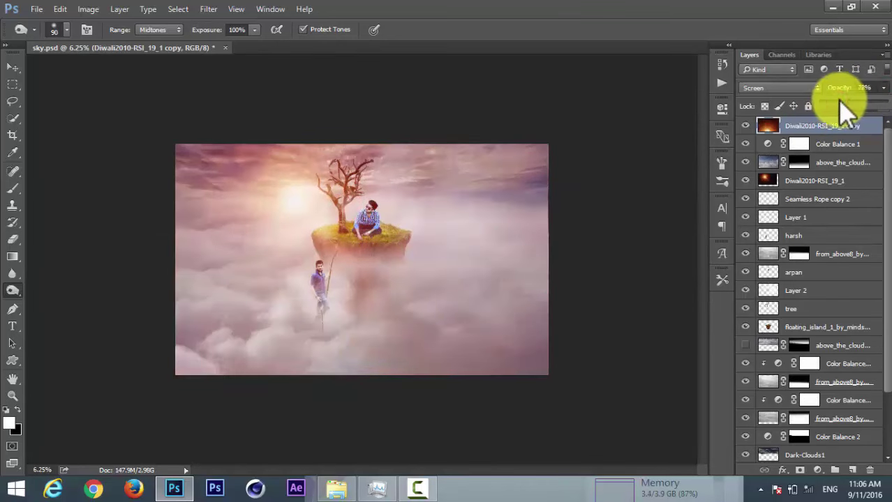
pyautogui.moveTo(838, 99); pyautogui.dragTo(836, 99)
pyautogui.click(843, 125)
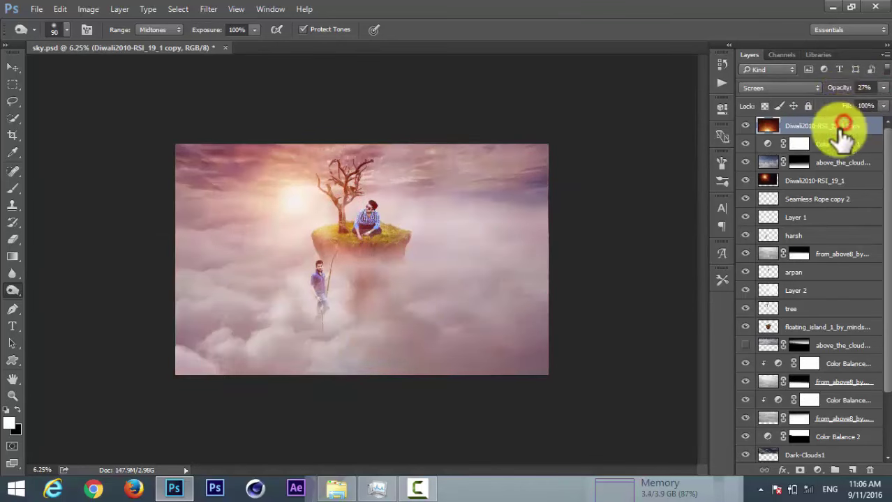
pyautogui.hotkey('ctrl', 'alt', 'shift', 'e')
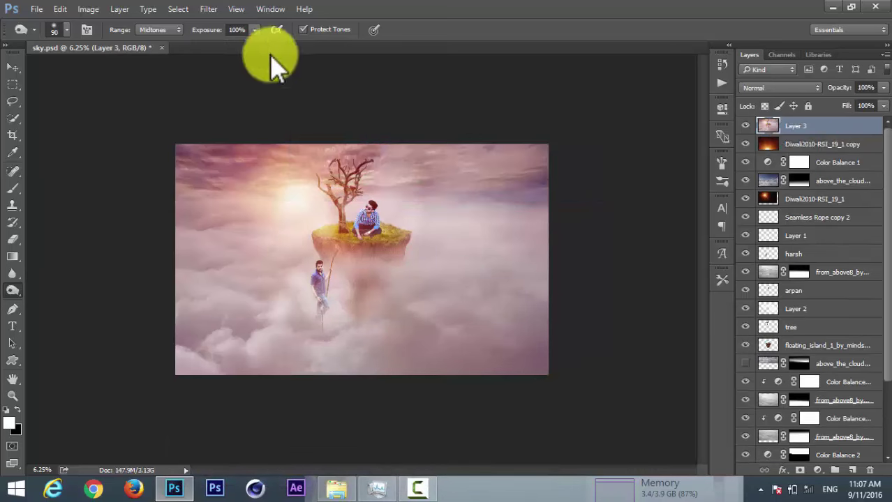
# Step: Open the Filter menu for the stamped Layer 3
pyautogui.click(207, 9)
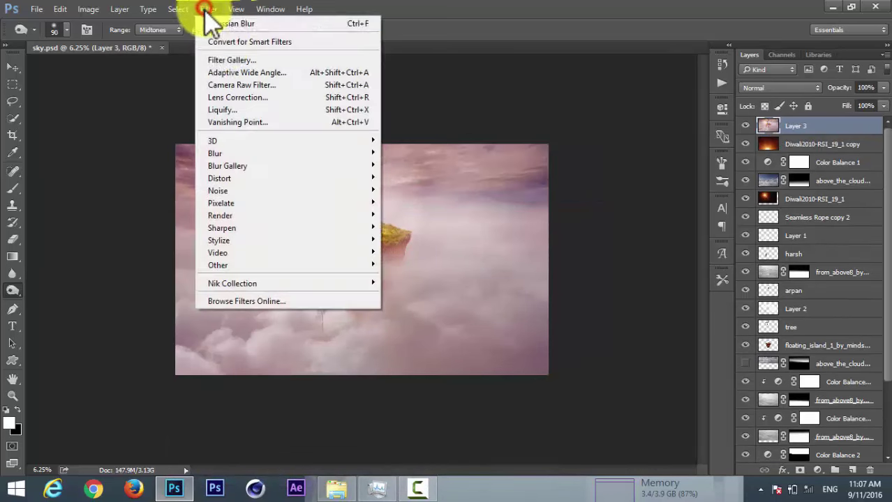
# Step: Open the Camera Raw Filter, darken Blacks and set Whites to +38
pyautogui.click(230, 84)
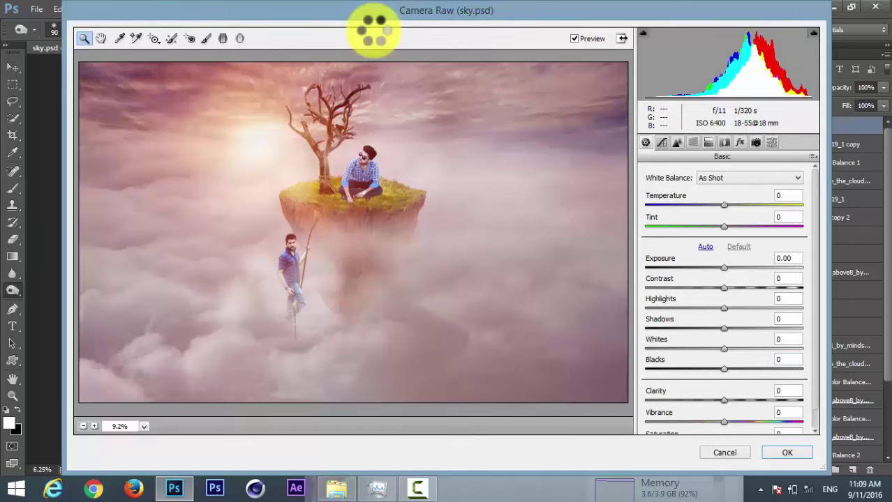
pyautogui.hotkey('shift', 'Down')
pyautogui.hotkey('shift', 'Down')
pyautogui.hotkey('shift', 'Down')
pyautogui.press('Down')
pyautogui.press('Down')
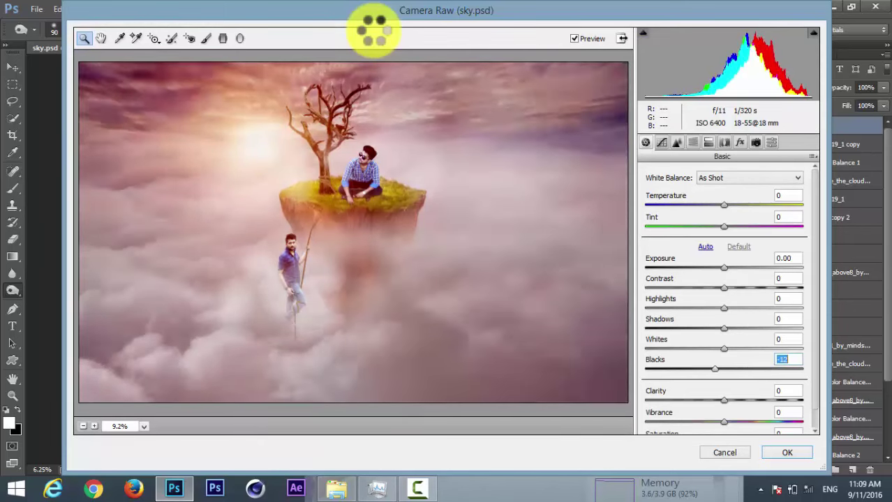
pyautogui.hotkey('shift', 'Down')
pyautogui.hotkey('shift', 'Up')
pyautogui.hotkey('shift', 'Up')
pyautogui.hotkey('shift', 'Up')
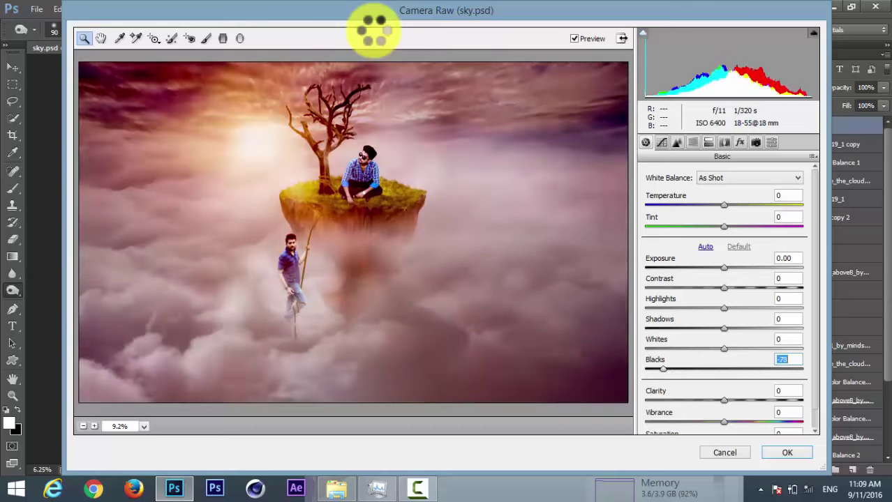
pyautogui.hotkey('shift', 'Tab')
pyautogui.hotkey('shift', 'Down')
pyautogui.hotkey('shift', 'Down')
pyautogui.hotkey('shift', 'Down')
pyautogui.hotkey('shift', 'Up')
pyautogui.hotkey('shift', 'Up')
pyautogui.hotkey('shift', 'Up')
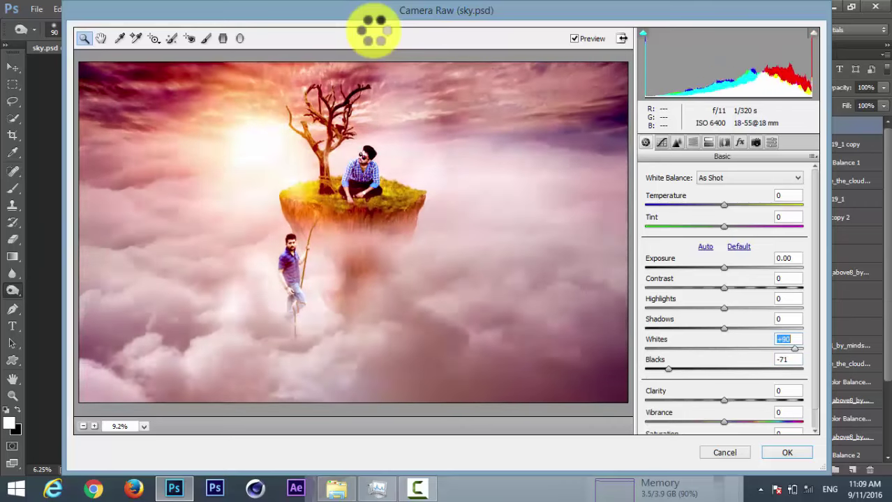
pyautogui.hotkey('shift', 'Up')
pyautogui.hotkey('shift', 'Up')
pyautogui.hotkey('shift', 'Up')
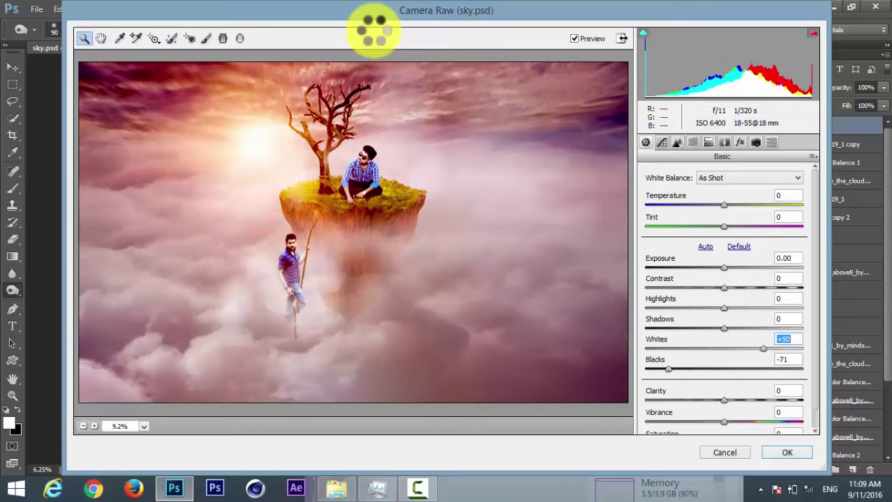
pyautogui.hotkey('shift', 'Down')
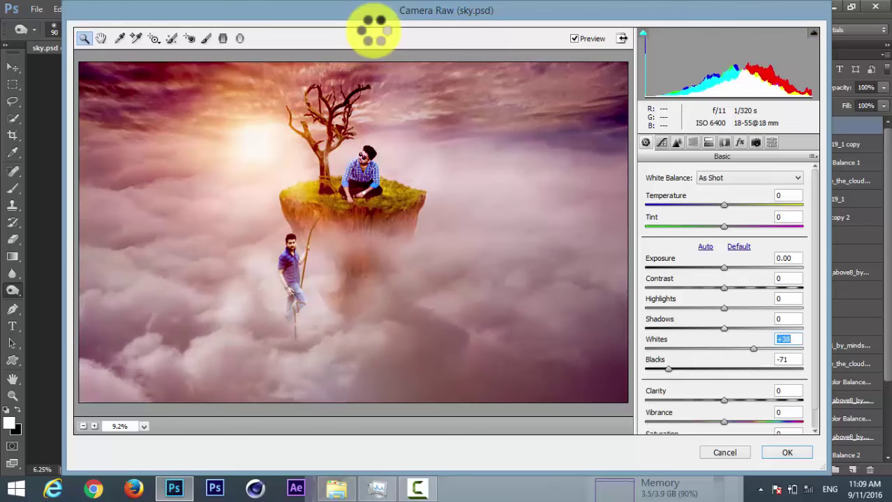
# Step: Set Shadows to +17 and Highlights to -49
pyautogui.hotkey('shift', 'Tab')
pyautogui.hotkey('shift', 'Up')
pyautogui.hotkey('shift', 'Up')
pyautogui.hotkey('shift', 'Up')
pyautogui.hotkey('shift', 'Down')
pyautogui.hotkey('shift', 'Down')
pyautogui.hotkey('shift', 'Down')
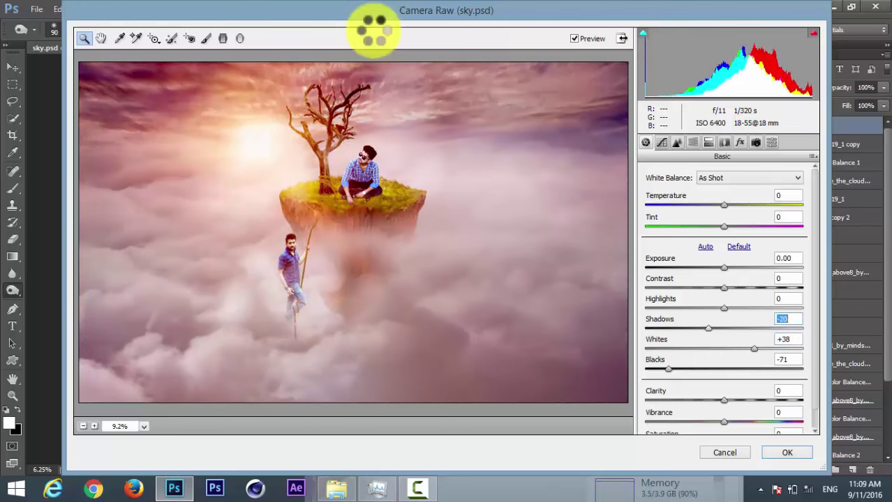
pyautogui.press('Up')
pyautogui.hotkey('shift', 'Up')
pyautogui.hotkey('shift', 'Up')
pyautogui.hotkey('shift', 'Up')
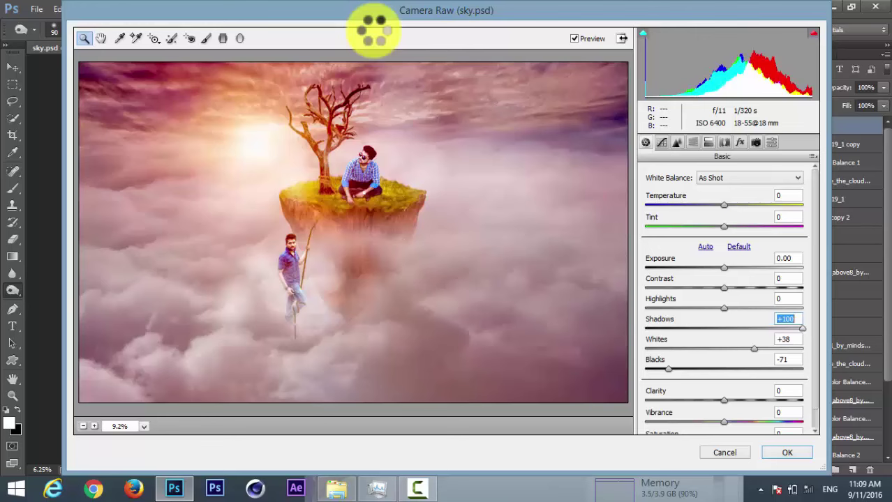
pyautogui.hotkey('shift', 'Down')
pyautogui.hotkey('shift', 'Down')
pyautogui.hotkey('shift', 'Down')
pyautogui.press('Down')
pyautogui.press('Down')
pyautogui.press('Down')
pyautogui.hotkey('shift', 'Tab')
pyautogui.hotkey('shift', 'Down')
pyautogui.hotkey('shift', 'Down')
pyautogui.hotkey('shift', 'Down')
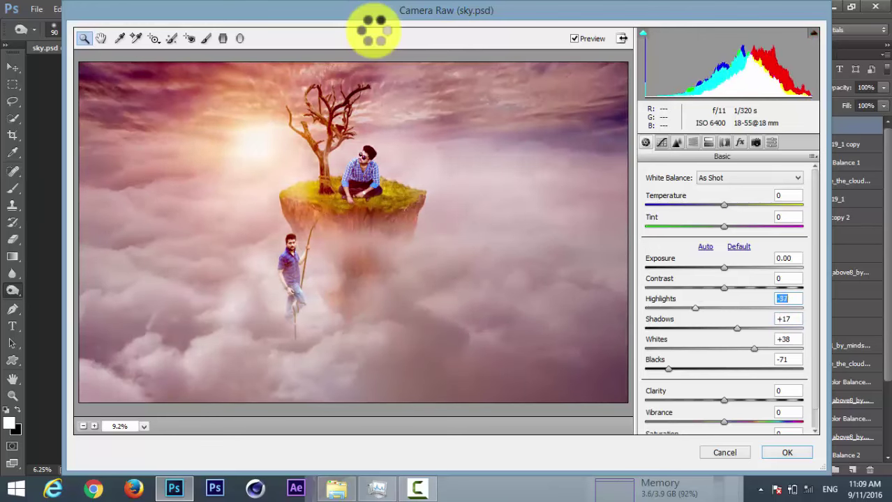
pyautogui.hotkey('shift', 'Down')
pyautogui.press('Down')
pyautogui.press('Down')
# Step: Set Blacks to -79, compare the preview before and after, and apply the grade
pyautogui.hotkey('shift', 'Down')
pyautogui.press('Down')
pyautogui.press('Down')
pyautogui.press('Down')
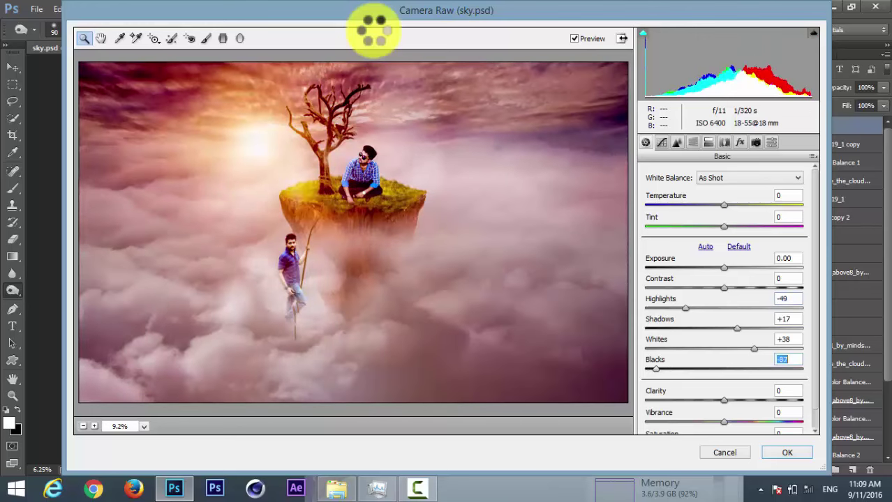
pyautogui.press('Up')
pyautogui.press('Up')
pyautogui.press('Up')
pyautogui.press('Up')
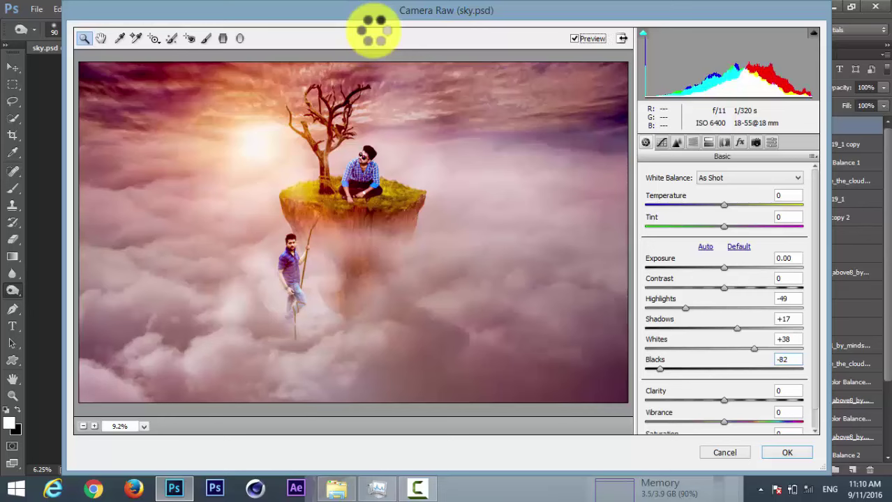
pyautogui.click(575, 38)
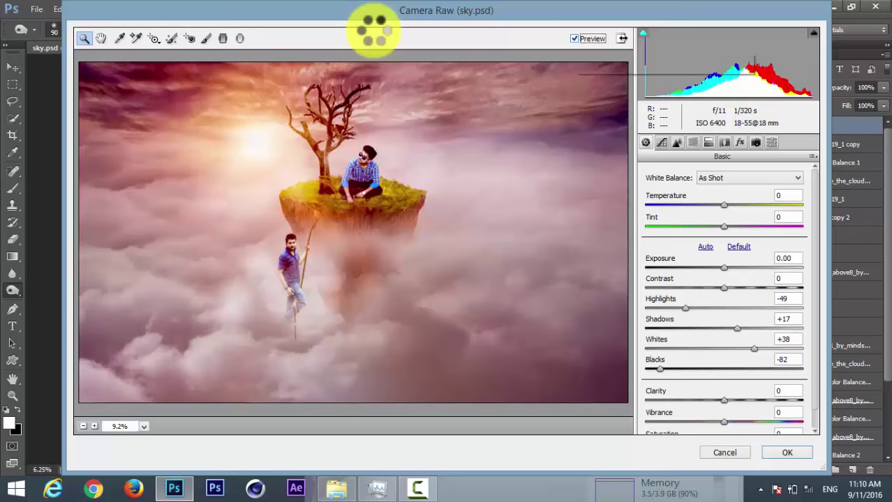
pyautogui.click(574, 38)
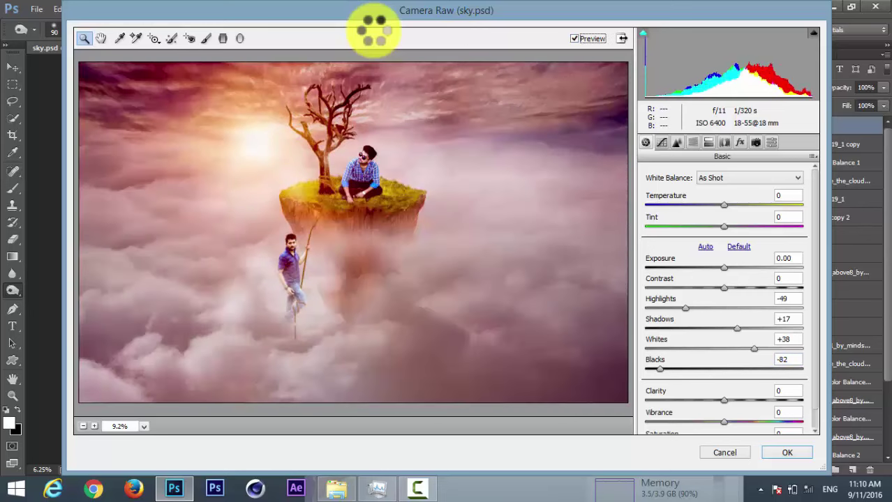
pyautogui.press('Up')
pyautogui.press('Up')
pyautogui.press('Up')
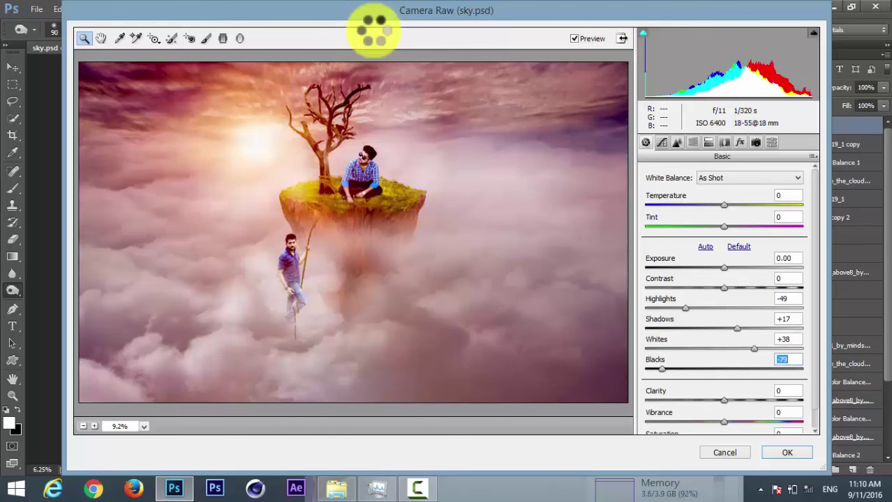
pyautogui.press('Return')
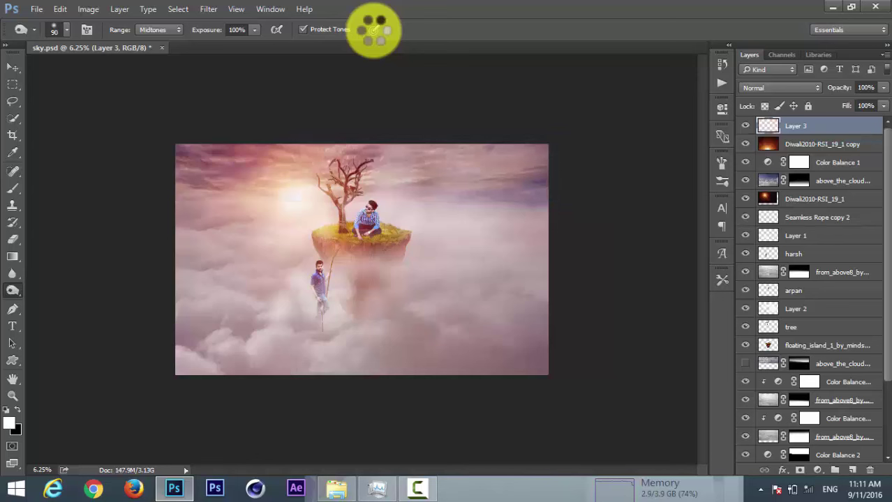
# Step: Burn the top-left sky around the sun, then zoom in to check it
pyautogui.moveTo(189, 152); pyautogui.dragTo(279, 161)
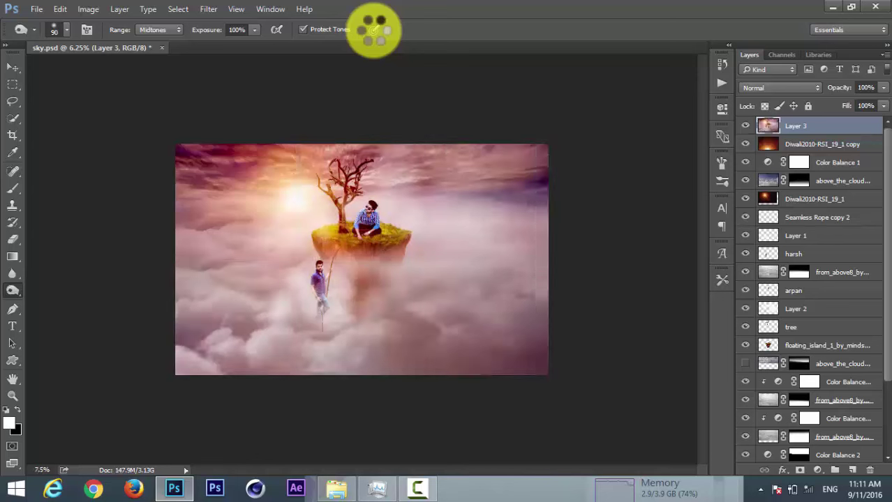
pyautogui.scroll(1, 361, 260)
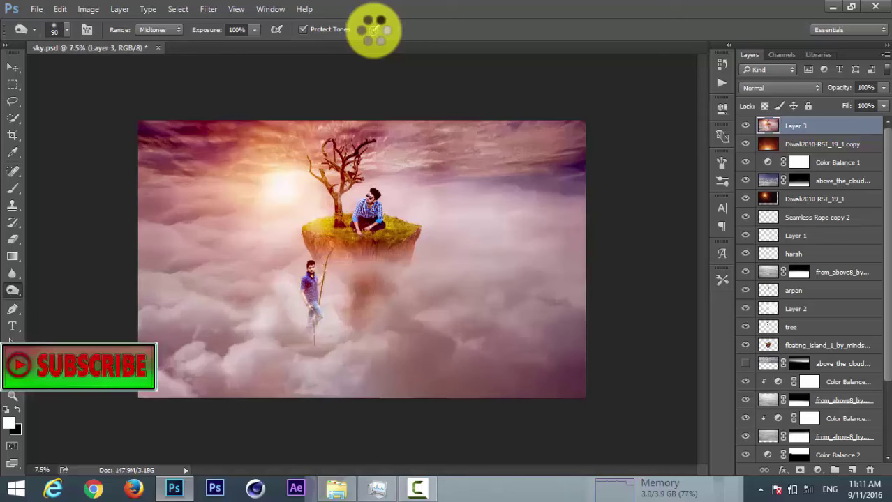
pyautogui.scroll(1, 362, 260)
pyautogui.scroll(1, 361, 259)
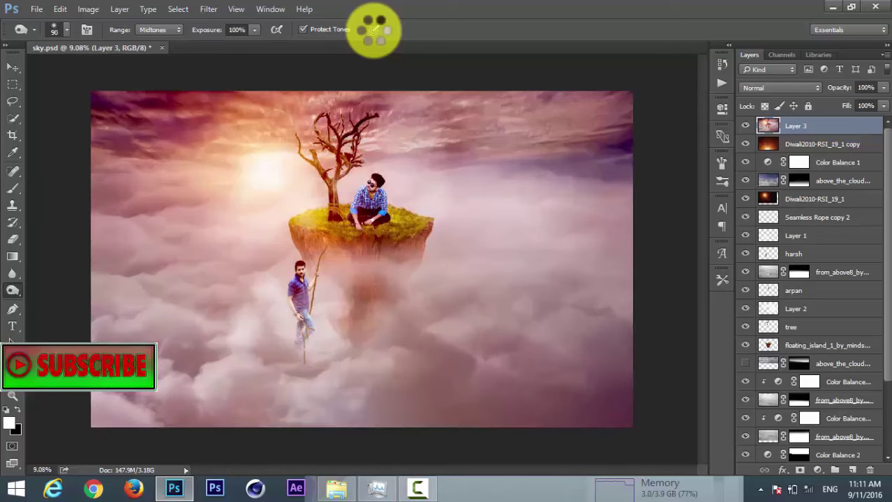
pyautogui.scroll(1, 361, 259)
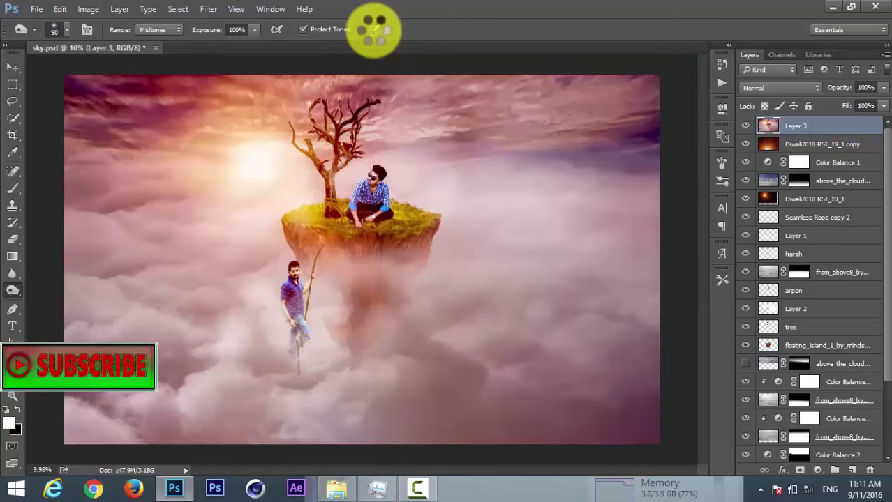